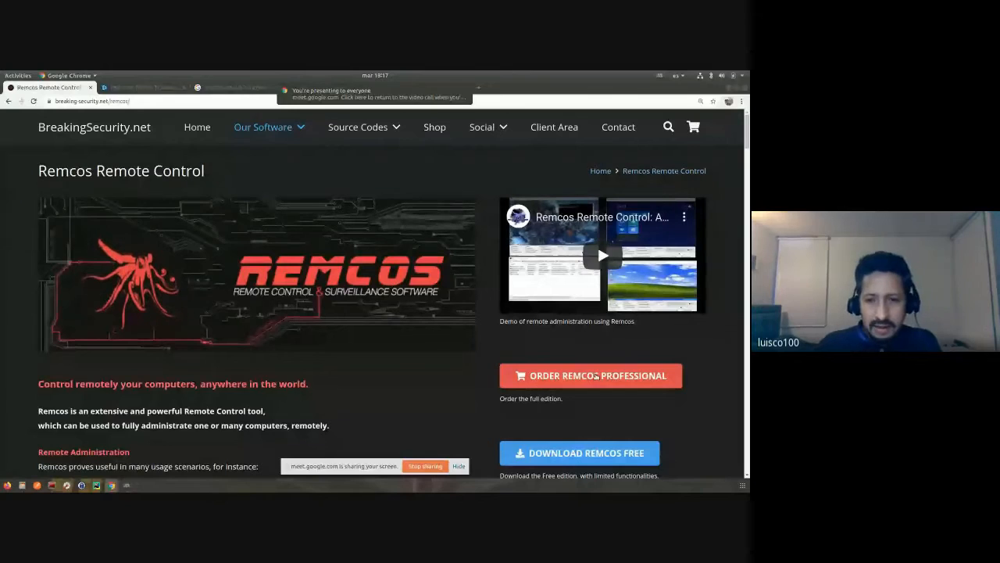
# - Hide the screen-sharing notice and pin the shared presentation so it fills the meeting's main view
pyautogui.click(459, 467)
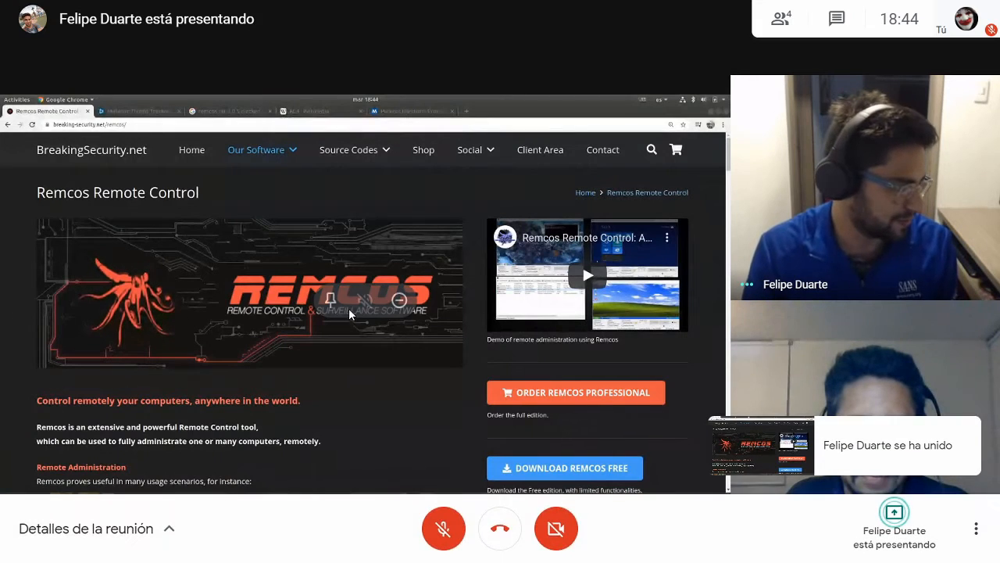
pyautogui.click(329, 301)
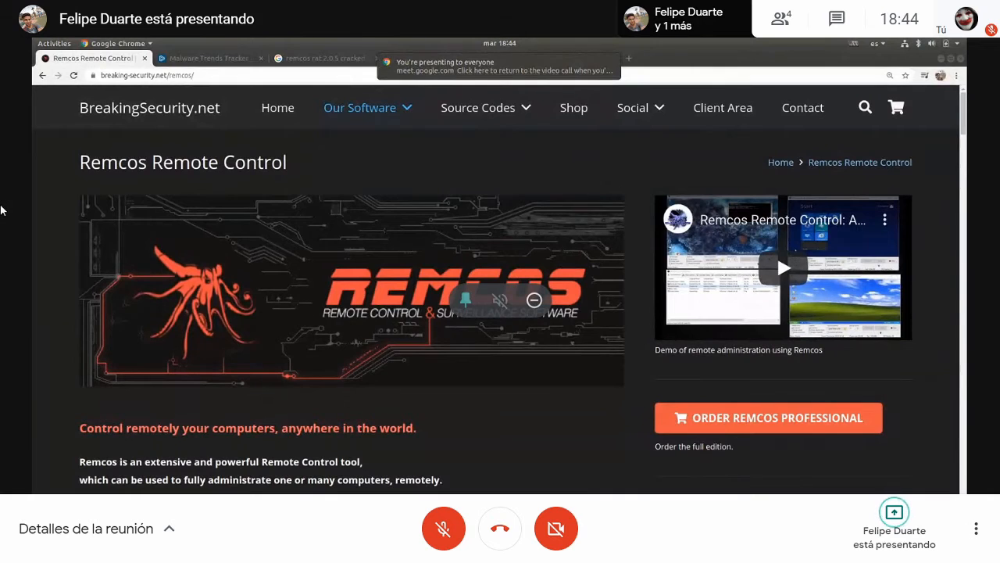
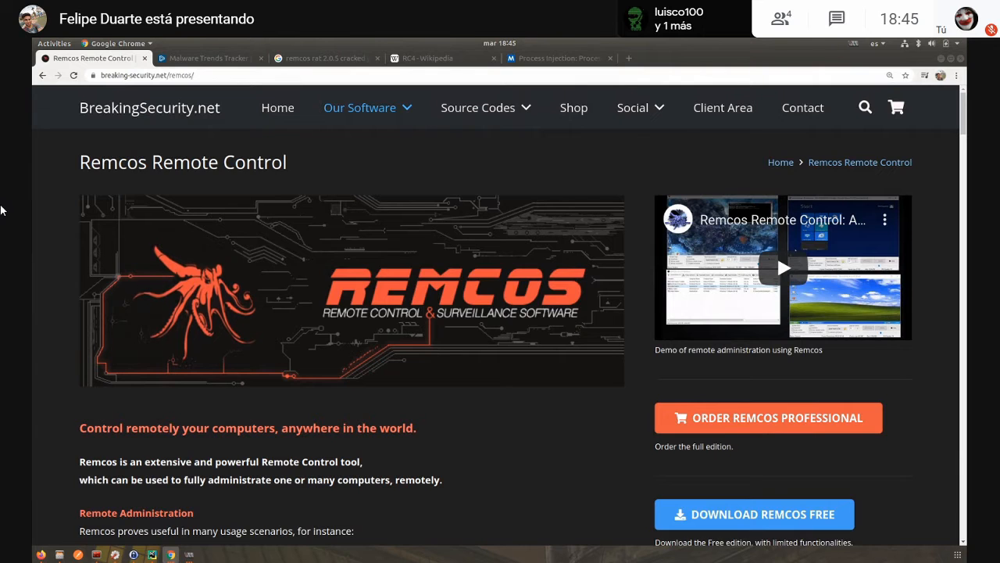
# - Examine the Remcos Remote Control page's usage scenarios and its overview of features such as MultiThread, Remote Screen and File Manager
pyautogui.scroll(-1, 395, 474)
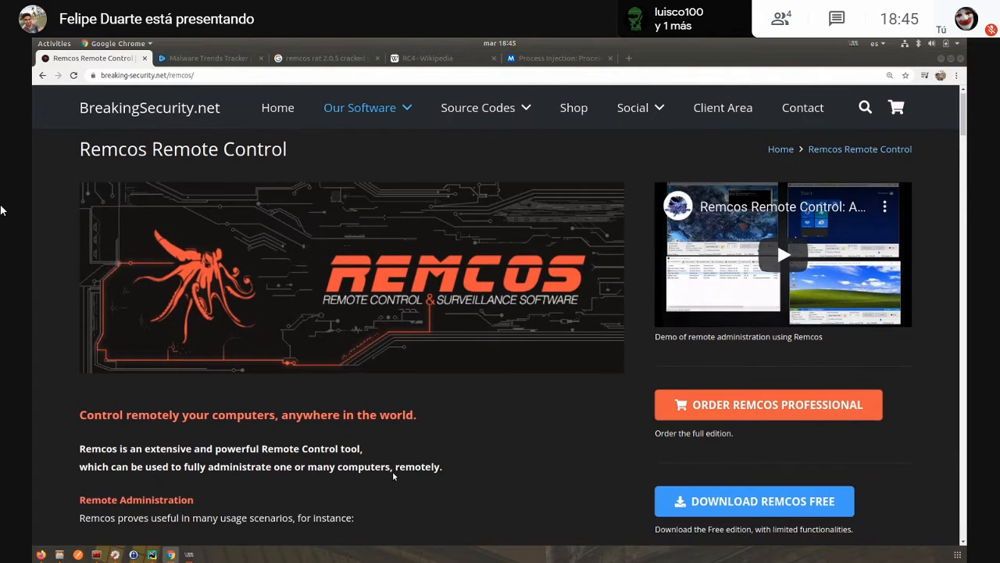
pyautogui.scroll(-1, 394, 475)
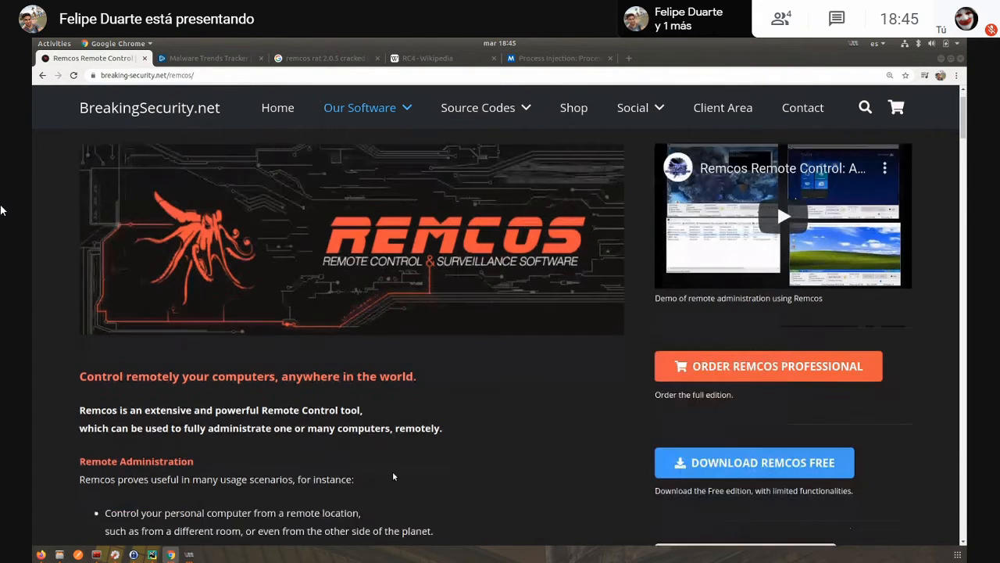
pyautogui.scroll(-3, 403, 473)
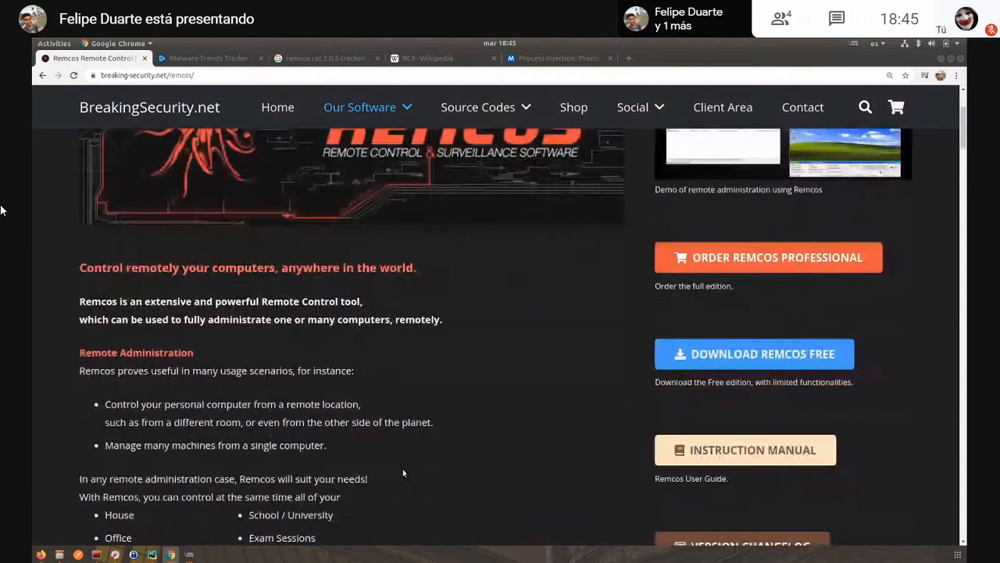
pyautogui.scroll(-9, 404, 469)
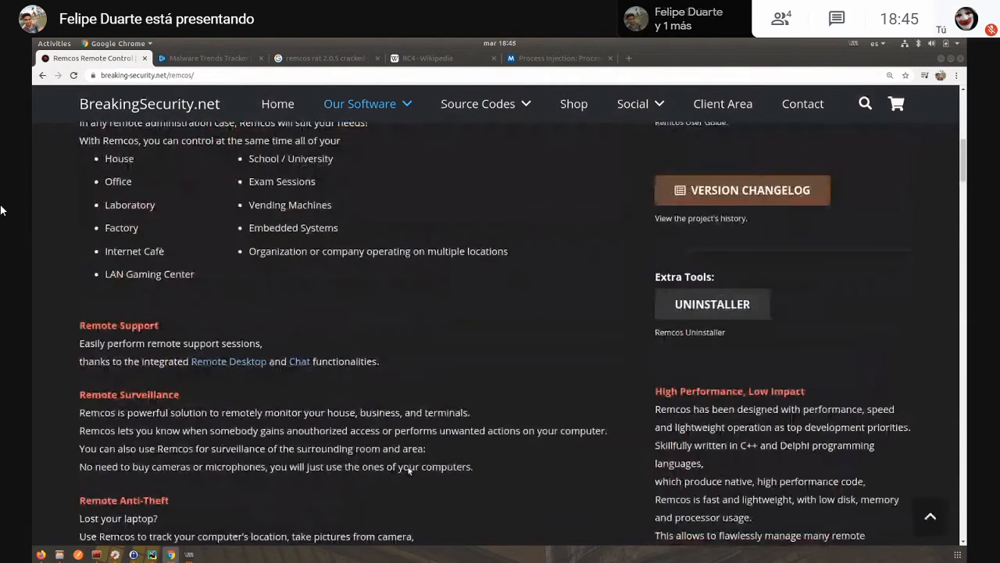
pyautogui.scroll(-10, 426, 473)
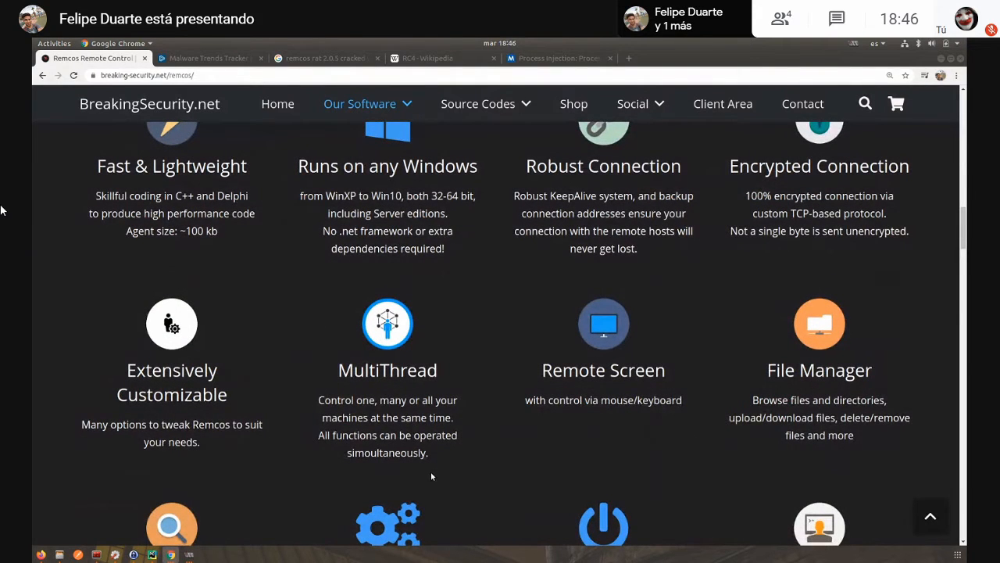
pyautogui.scroll(-1, 430, 472)
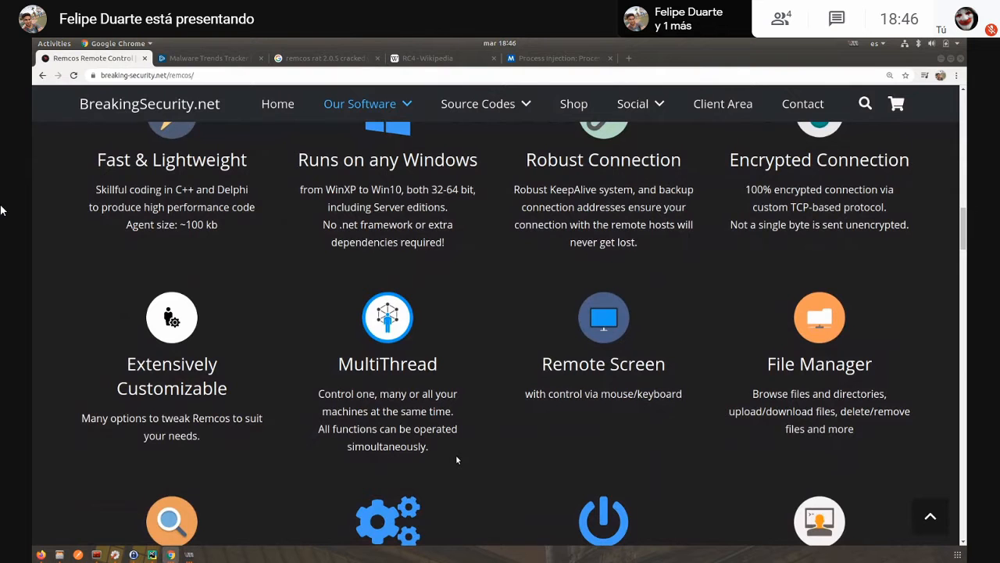
pyautogui.scroll(-3, 457, 459)
pyautogui.scroll(-3, 457, 461)
pyautogui.scroll(3, 457, 461)
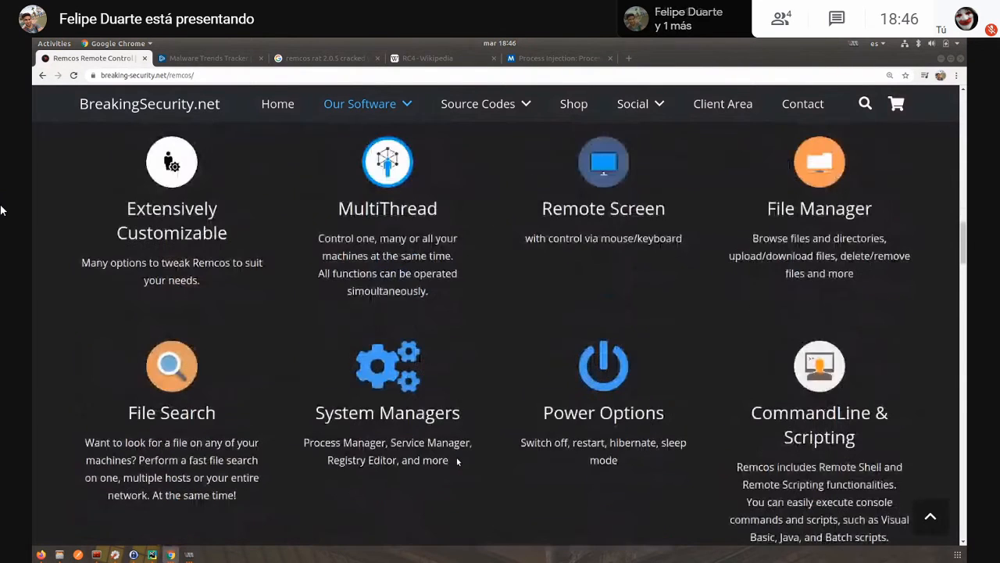
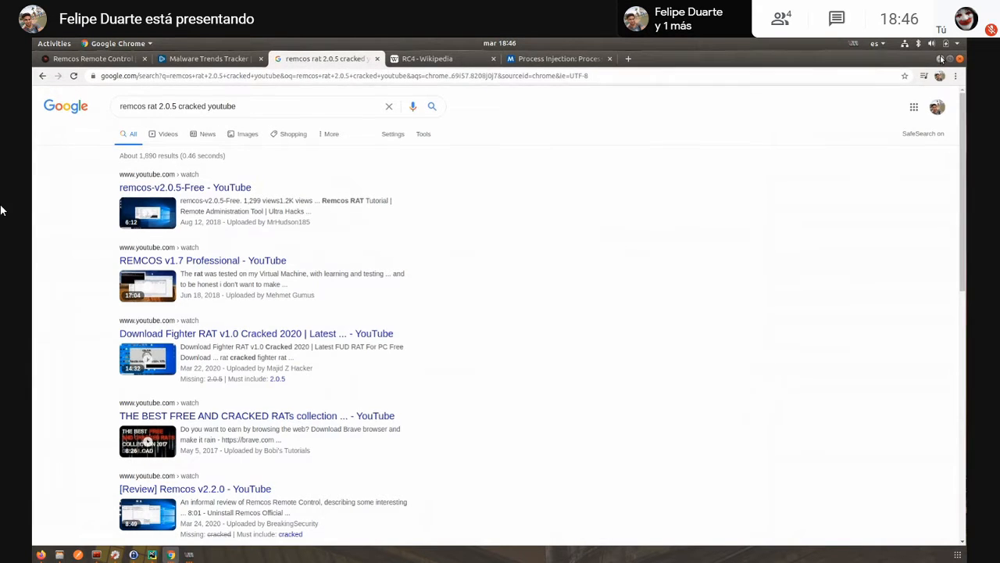
# - Switch to the Win7x86 virtual machine and point out the sadfsadfs.exe sample on its desktop
pyautogui.moveTo(189, 555)
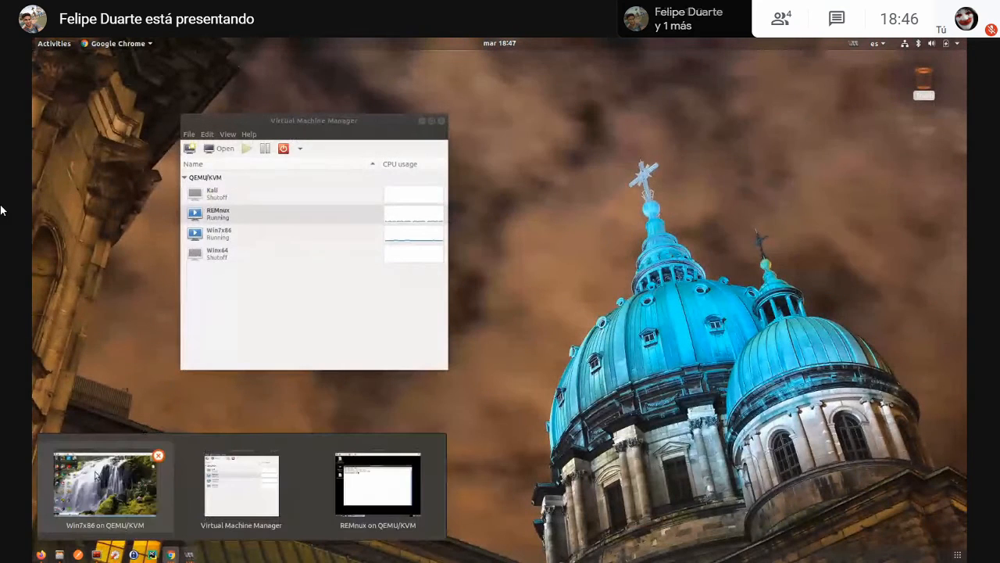
pyautogui.click(115, 485)
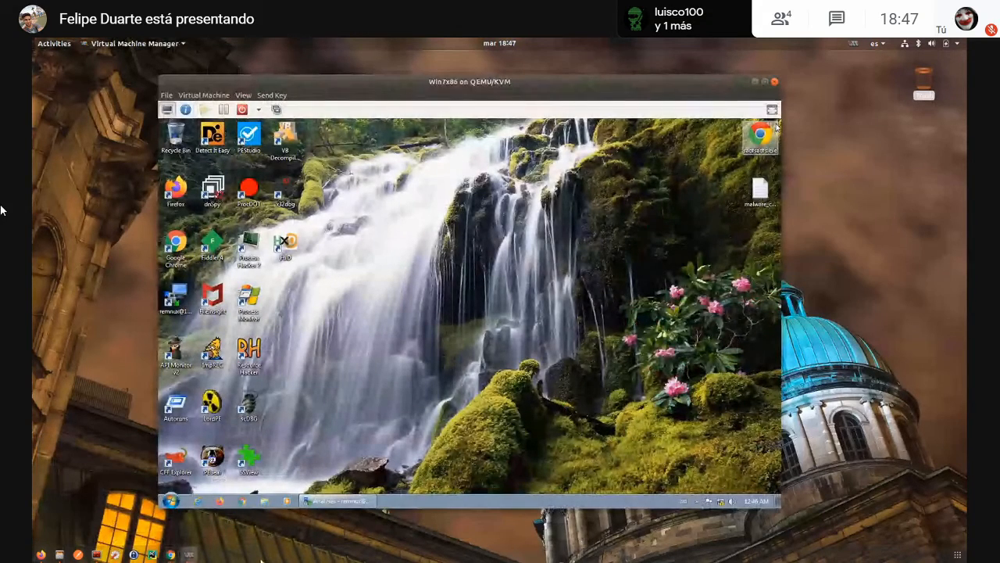
pyautogui.moveTo(756, 137); pyautogui.dragTo(647, 195)
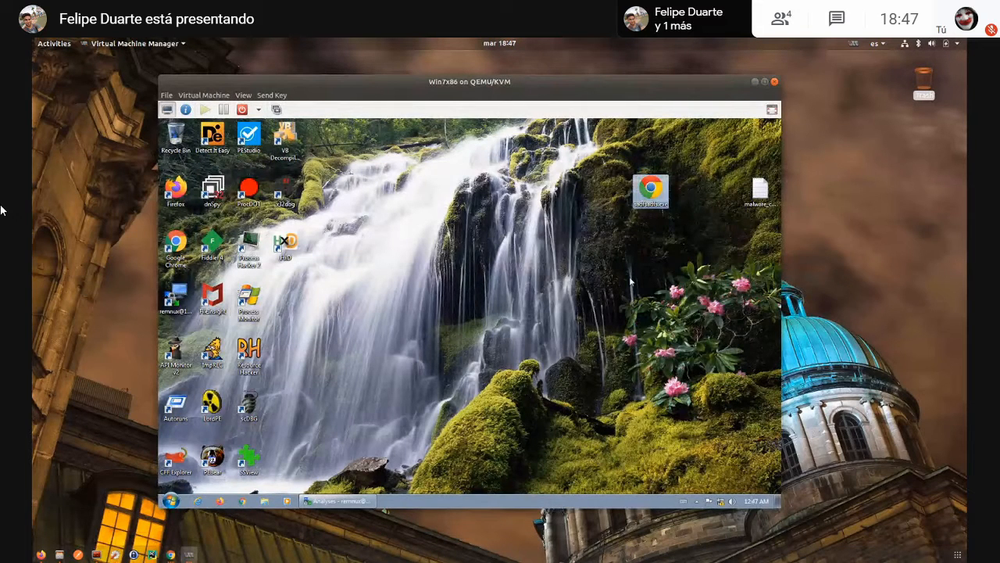
pyautogui.moveTo(653, 191); pyautogui.dragTo(744, 142)
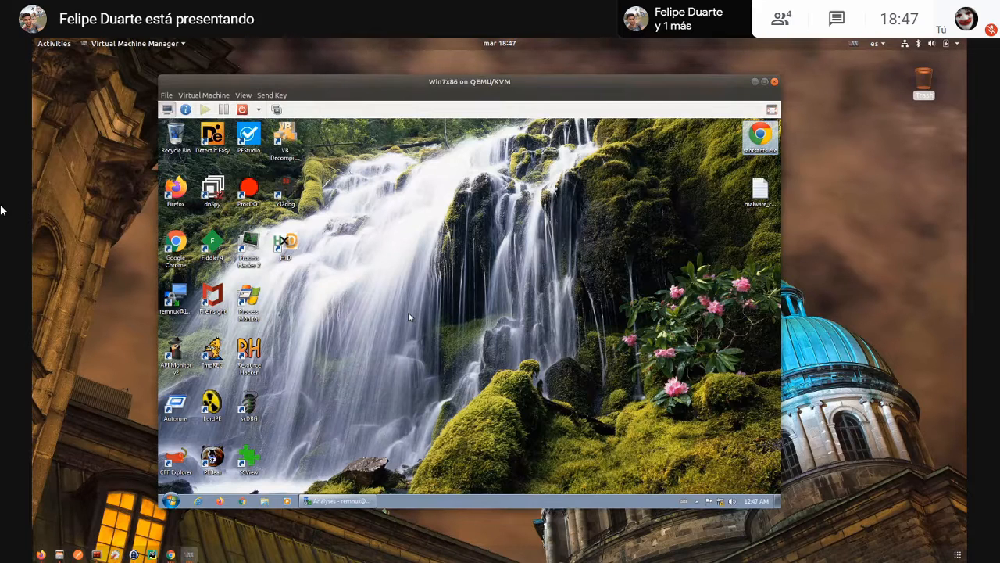
# - Review the malware_checklist.txt questions, highlighting "¿El archivo está empaquetado?", and minimize the file
pyautogui.doubleClick(759, 195)
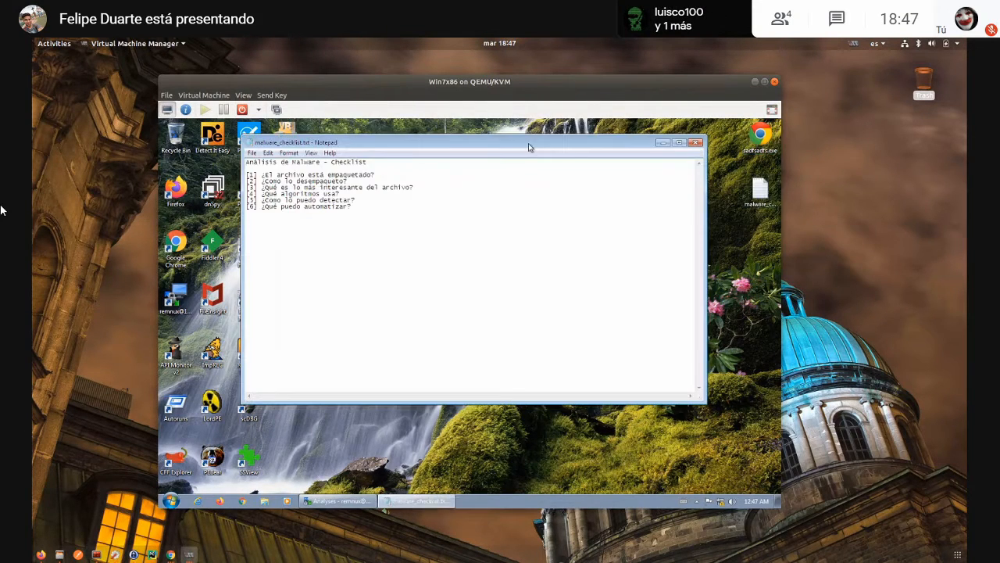
pyautogui.moveTo(510, 143); pyautogui.dragTo(530, 188)
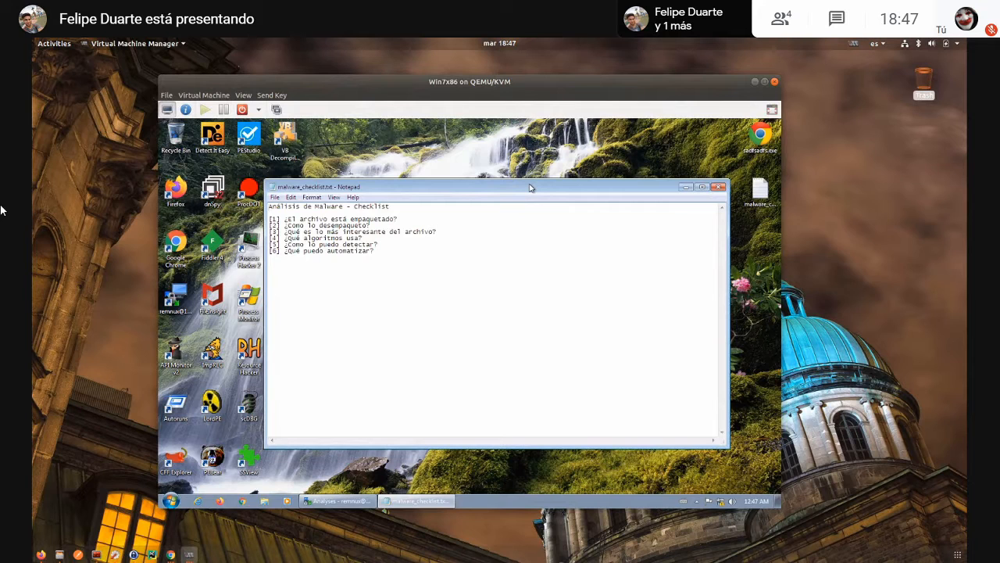
pyautogui.moveTo(530, 188); pyautogui.dragTo(574, 189)
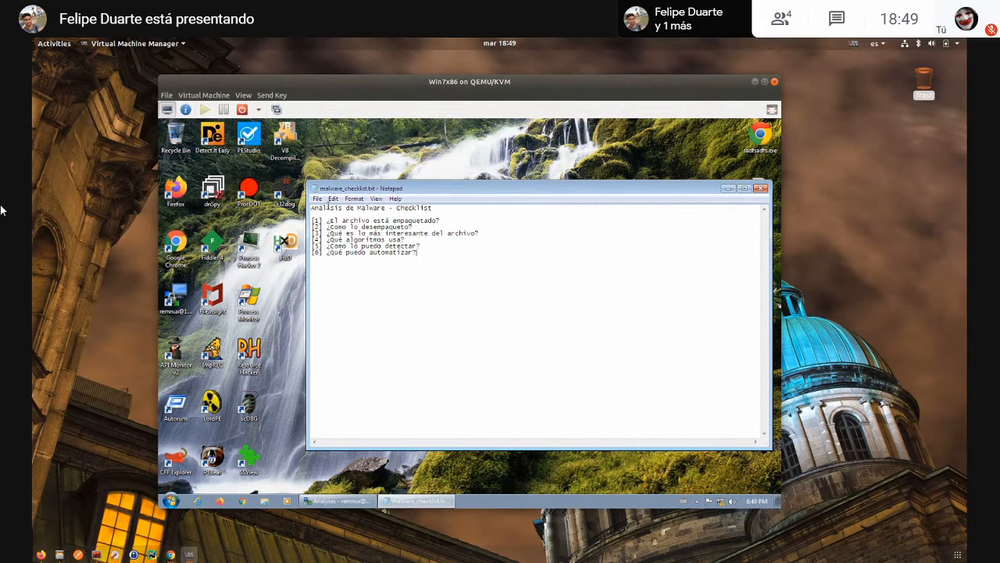
pyautogui.moveTo(327, 220); pyautogui.dragTo(454, 223)
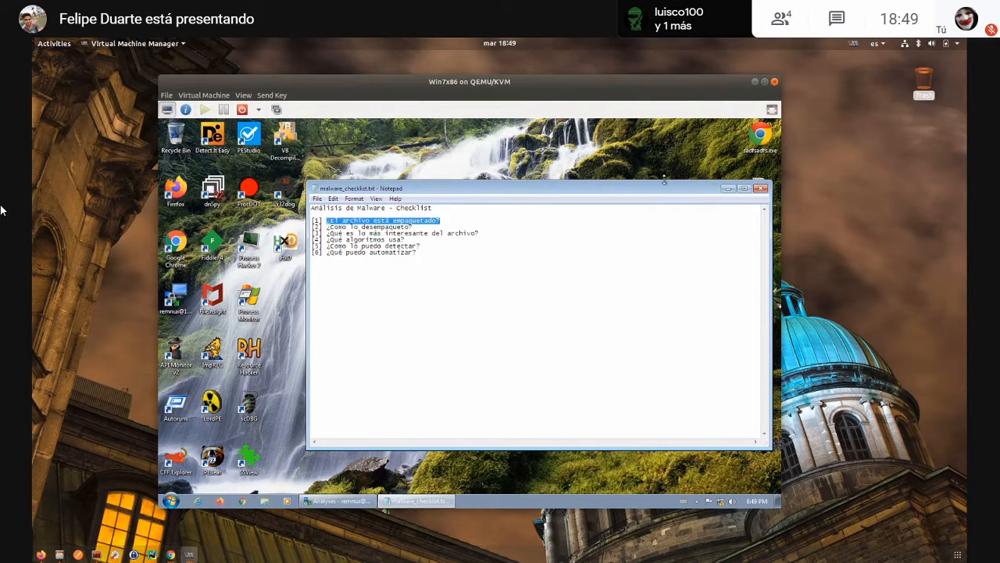
pyautogui.click(733, 193)
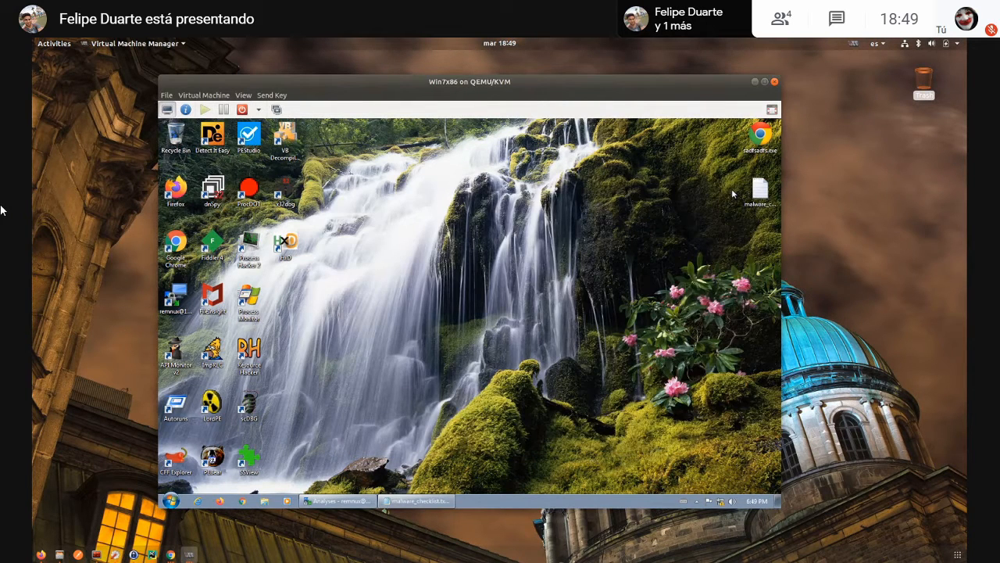
# - Scan the desktop sample sadfsadfs.exe with Detect It Easy and review its entropy curve and per-section entropy
pyautogui.moveTo(760, 136); pyautogui.dragTo(686, 136)
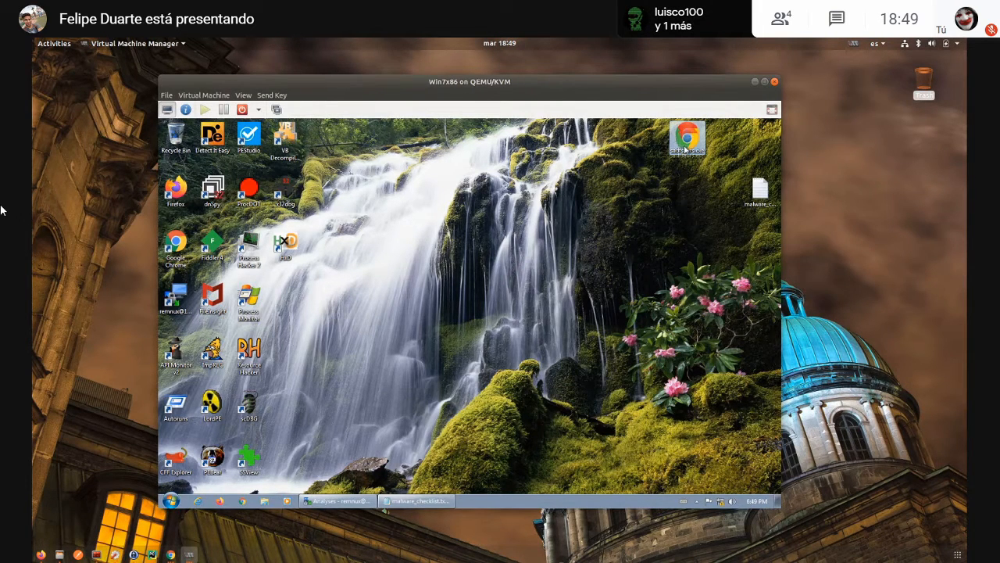
pyautogui.moveTo(685, 149); pyautogui.dragTo(222, 151)
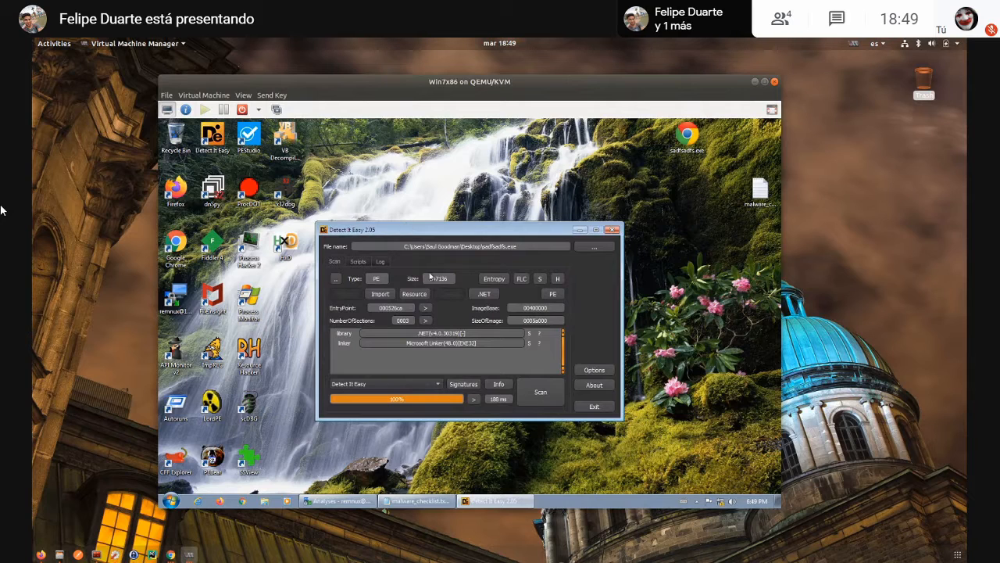
pyautogui.click(494, 278)
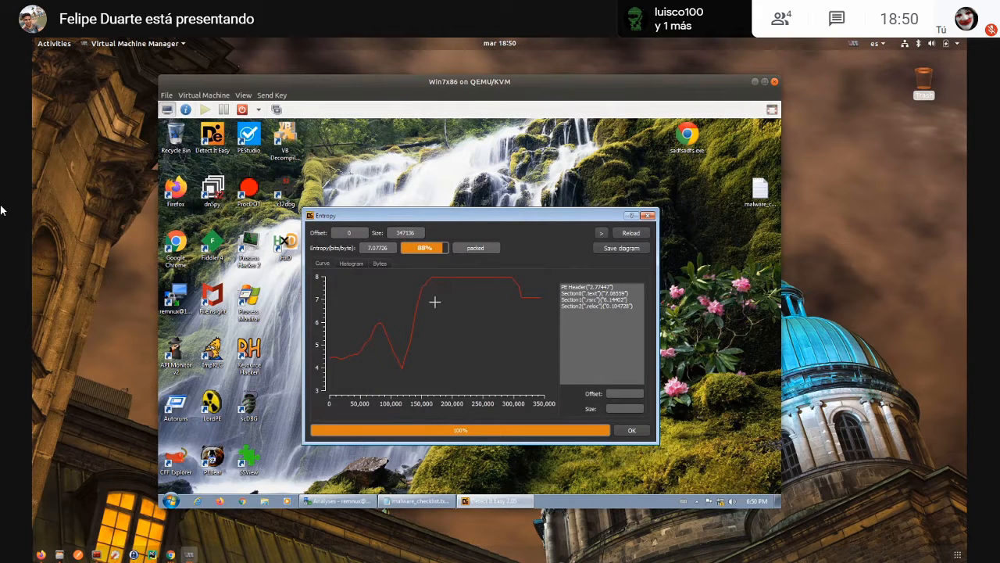
pyautogui.click(577, 288)
pyautogui.click(649, 215)
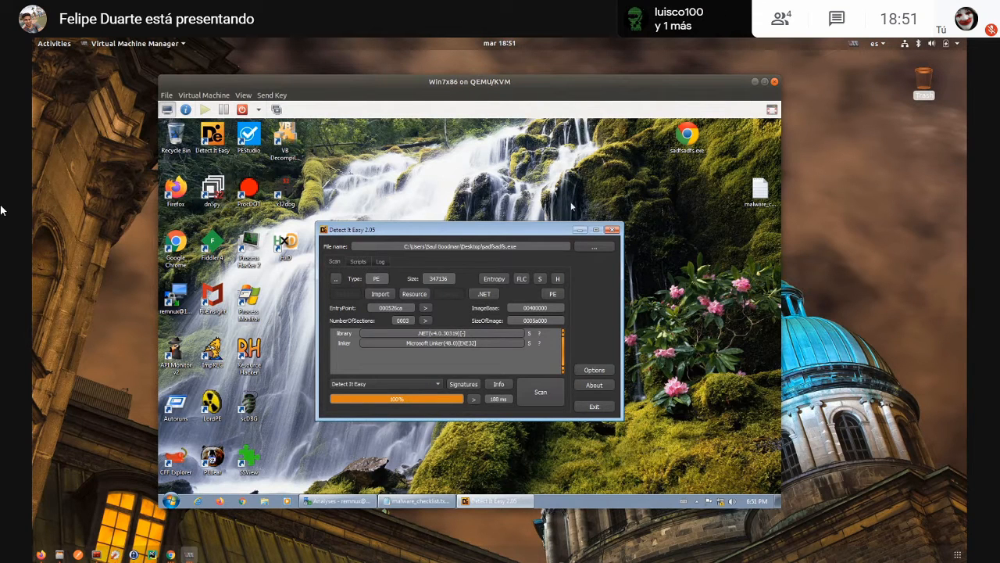
pyautogui.click(614, 230)
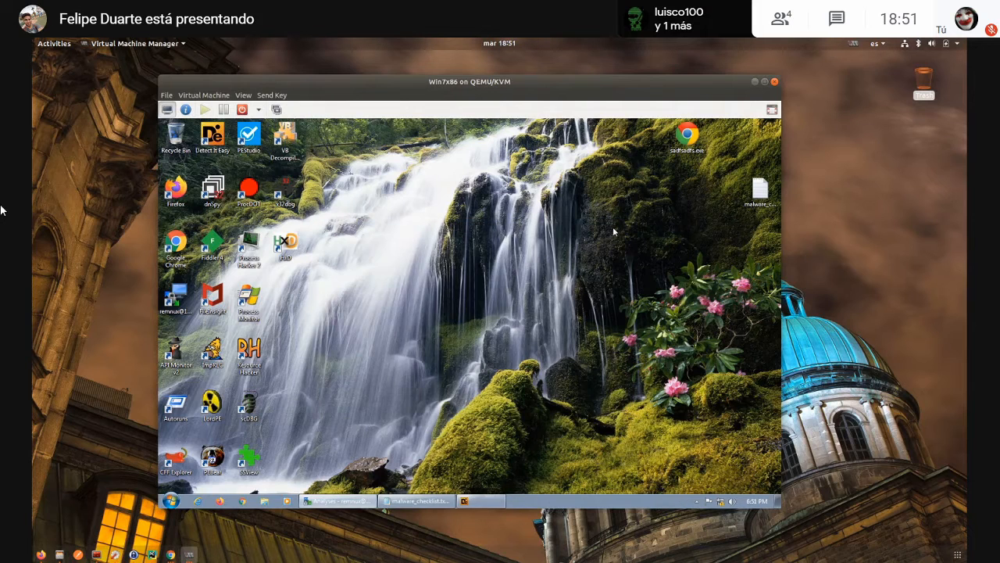
# - Launch Process Hacker and Process Monitor, allowing Process Monitor to run with administrator rights
pyautogui.doubleClick(250, 247)
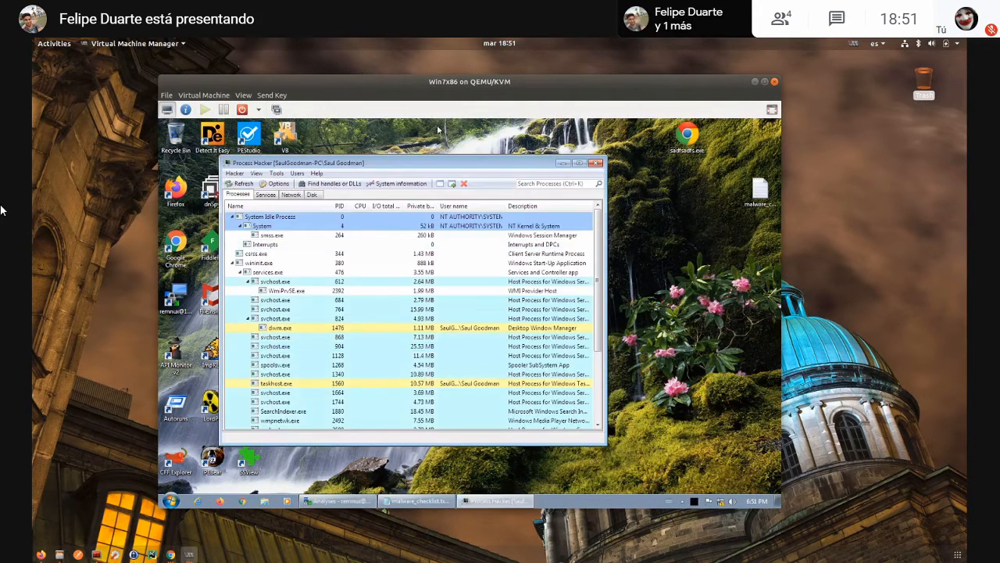
pyautogui.moveTo(391, 167); pyautogui.dragTo(430, 153)
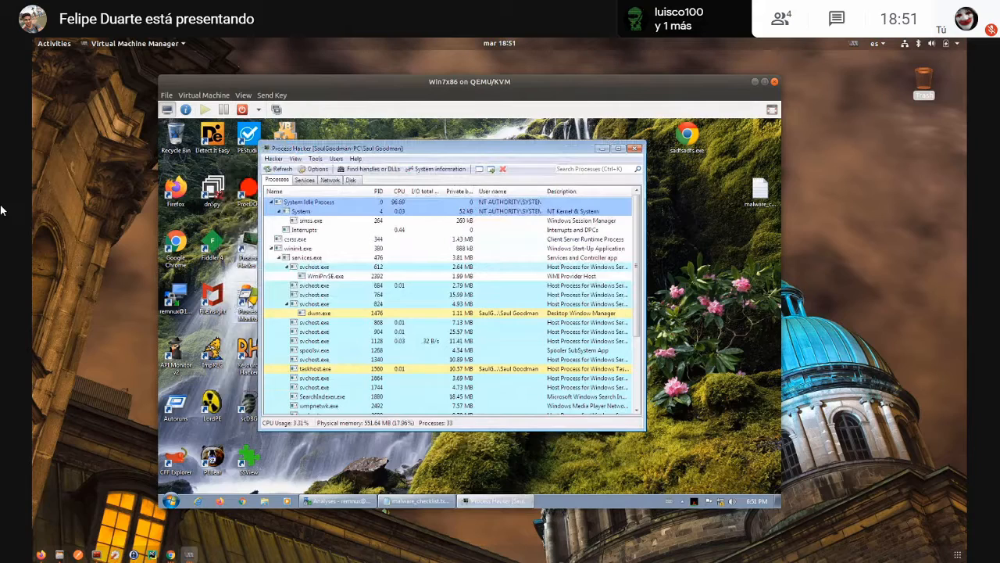
pyautogui.doubleClick(243, 304)
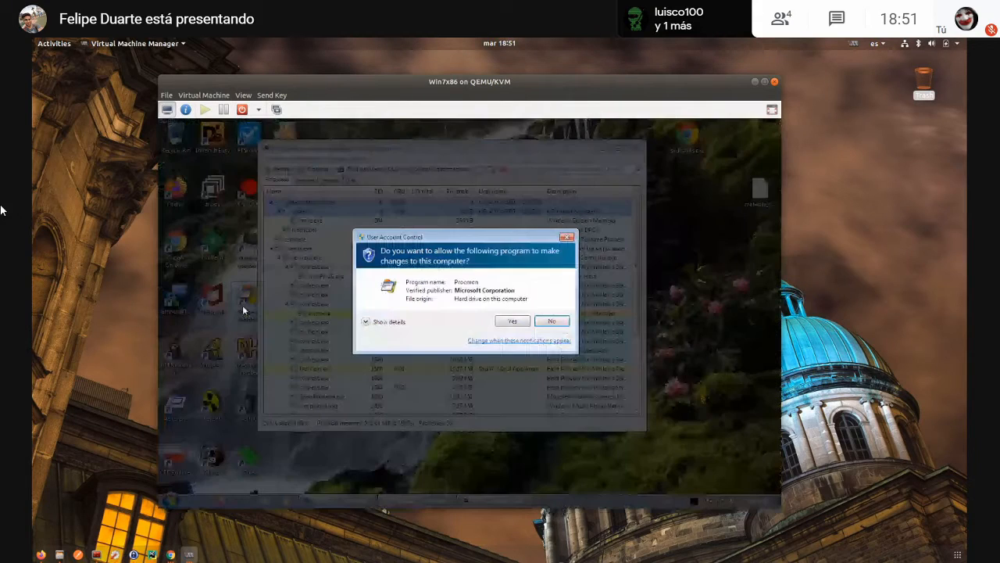
pyautogui.click(511, 321)
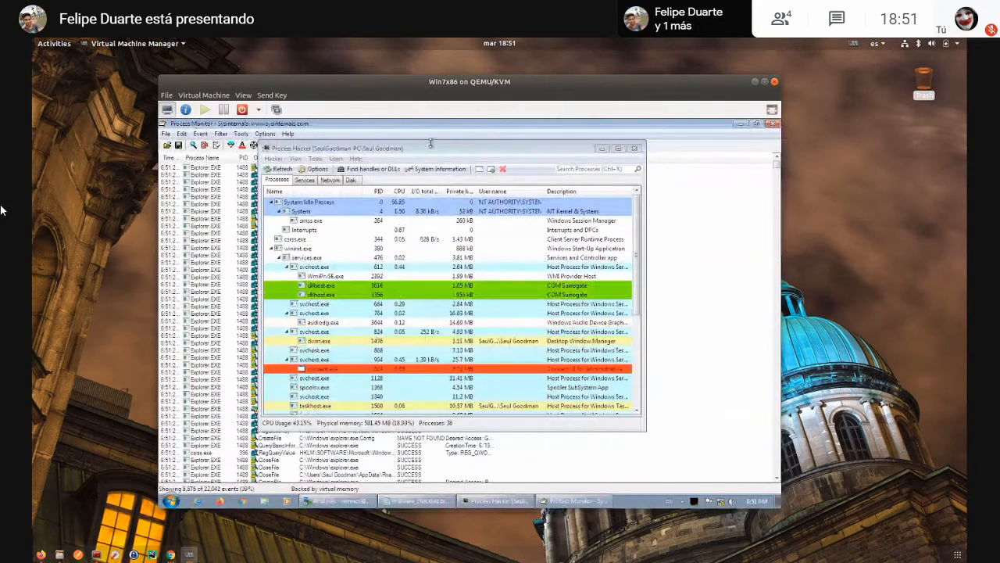
# - Arrange the Process Monitor and Process Hacker windows so that both and the sample's desktop icon are accessible
pyautogui.moveTo(439, 154); pyautogui.dragTo(562, 207)
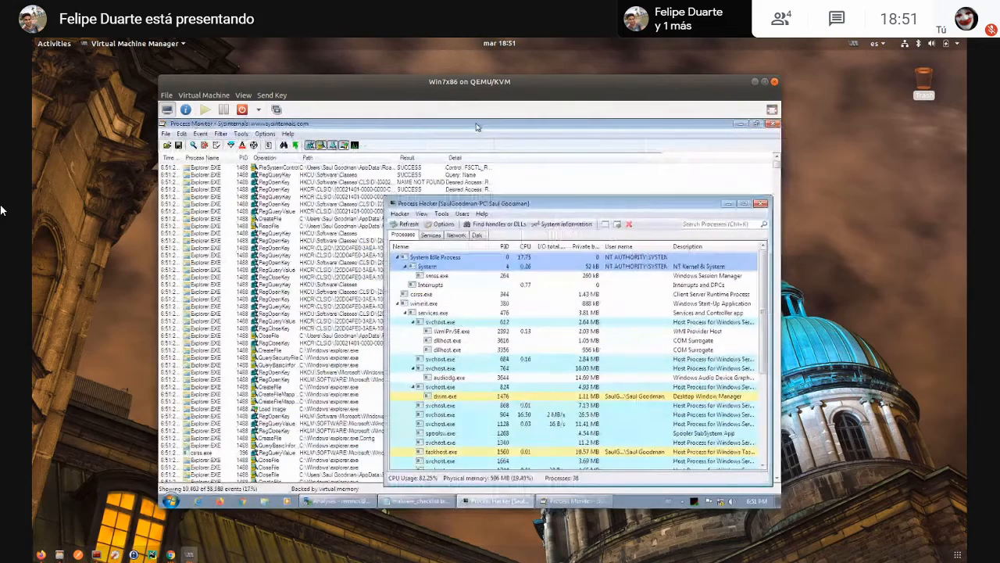
pyautogui.moveTo(477, 125); pyautogui.dragTo(362, 157)
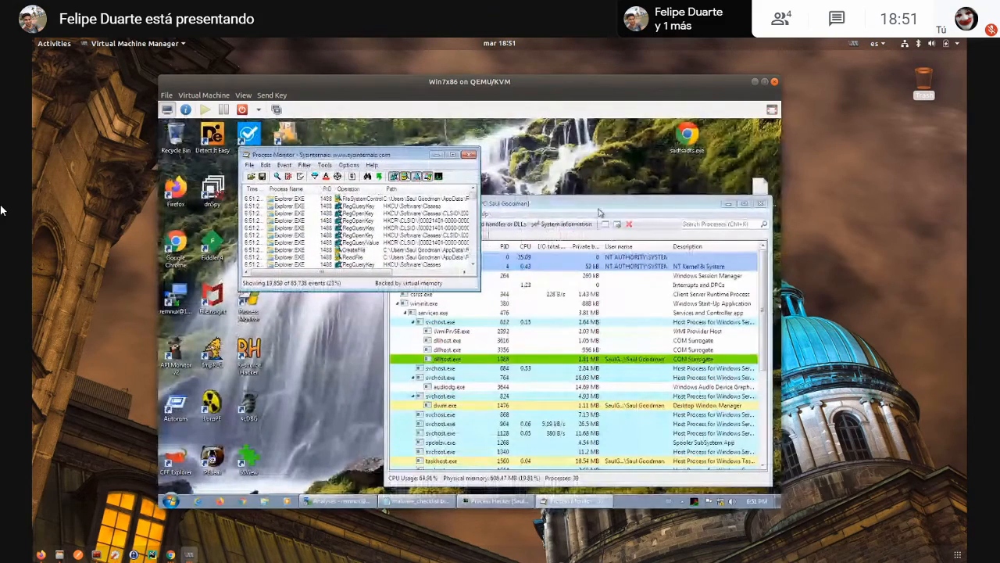
pyautogui.click(582, 217)
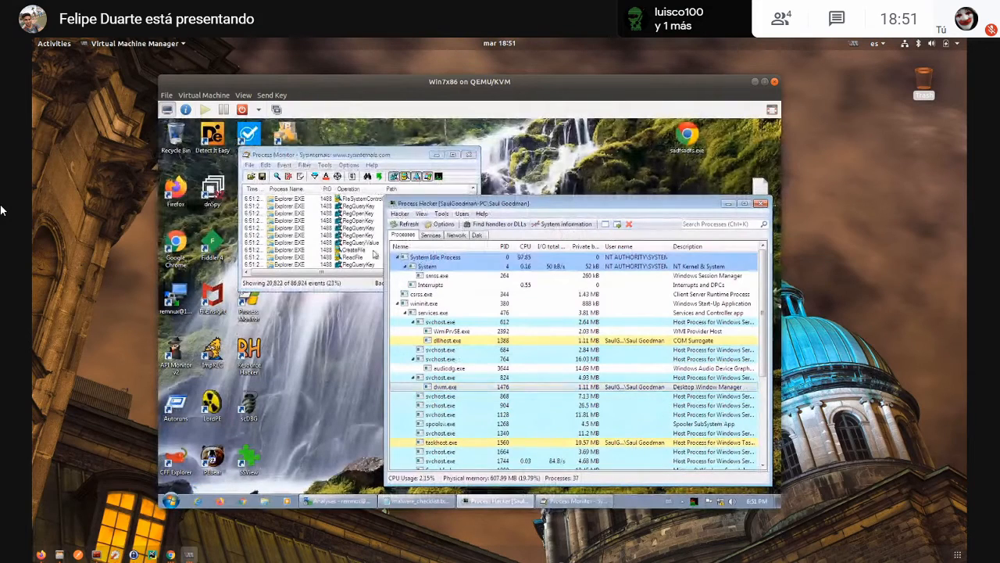
# - Run the sadfsadfs.exe sample and locate its process under explorer.exe in Process Hacker
pyautogui.scroll(-5, 548, 389)
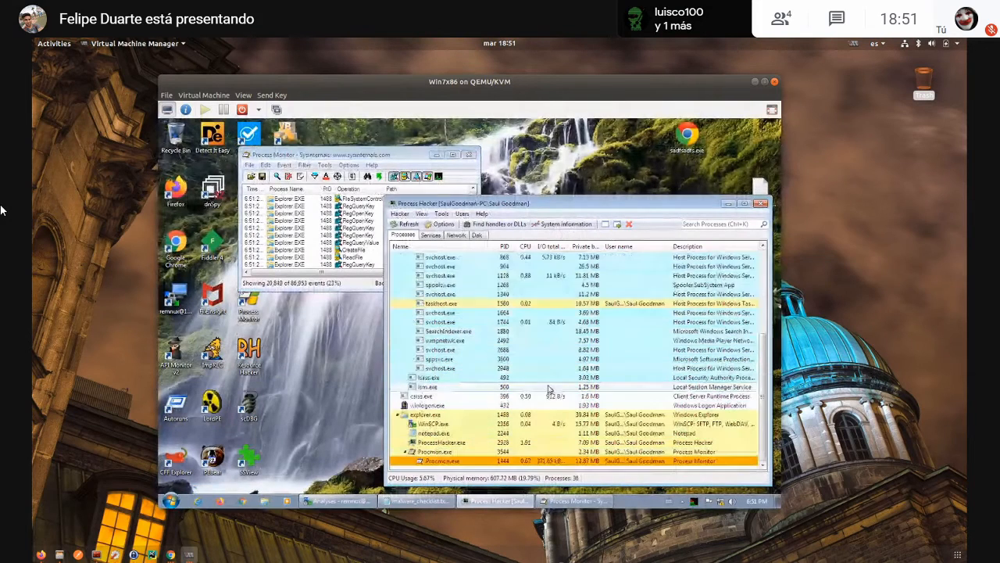
pyautogui.click(688, 134)
pyautogui.doubleClick(692, 136)
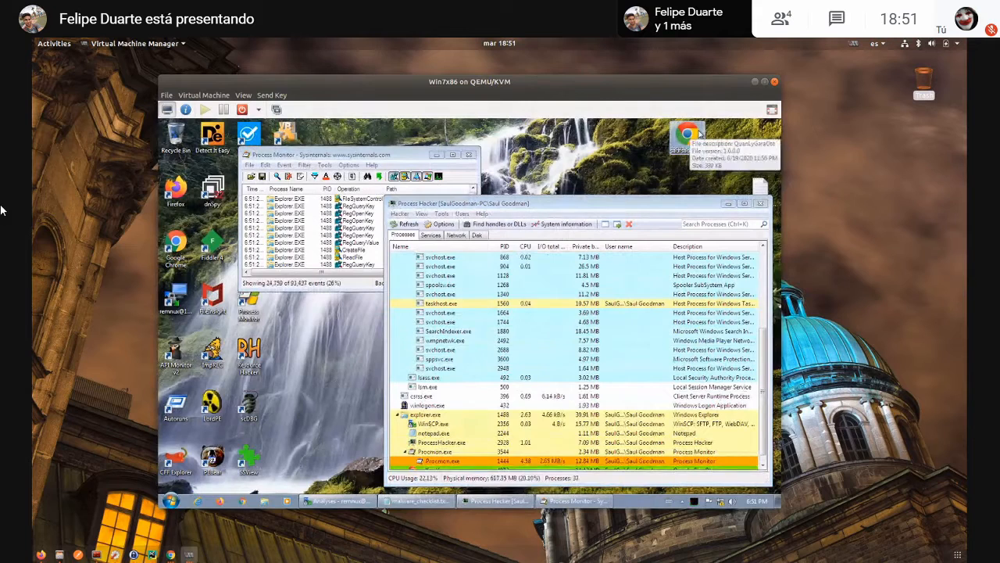
pyautogui.click(506, 398)
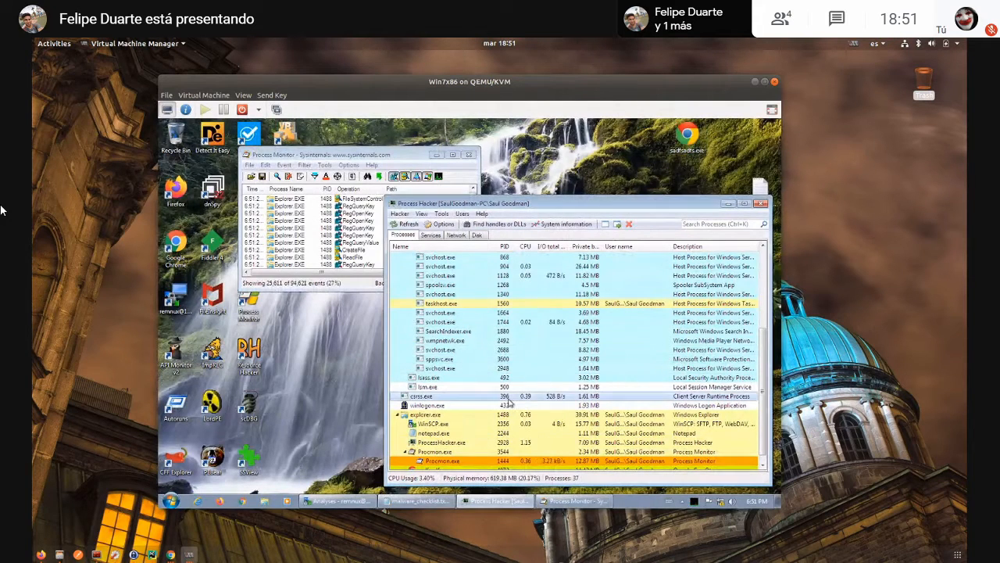
pyautogui.scroll(-1, 507, 400)
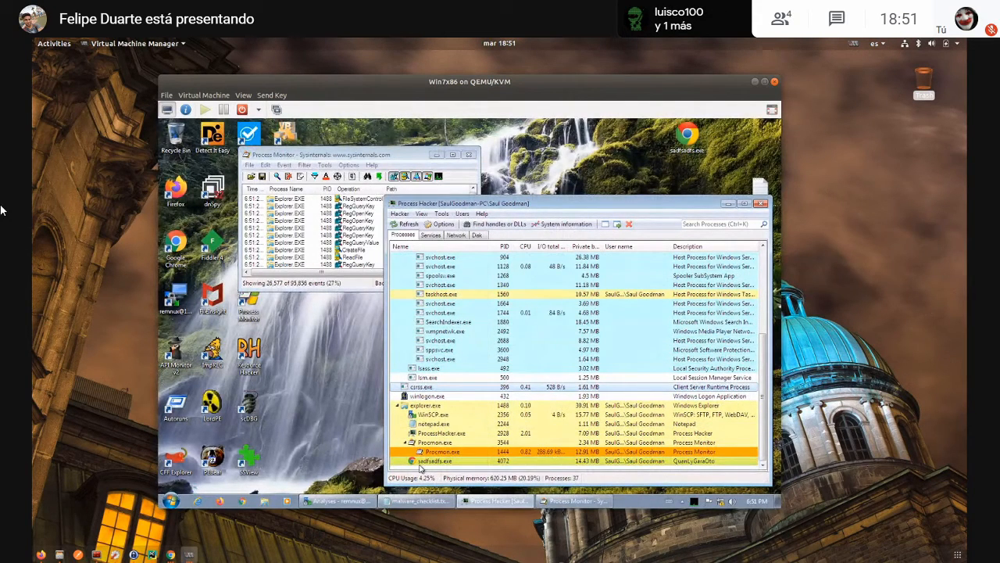
pyautogui.moveTo(420, 467)
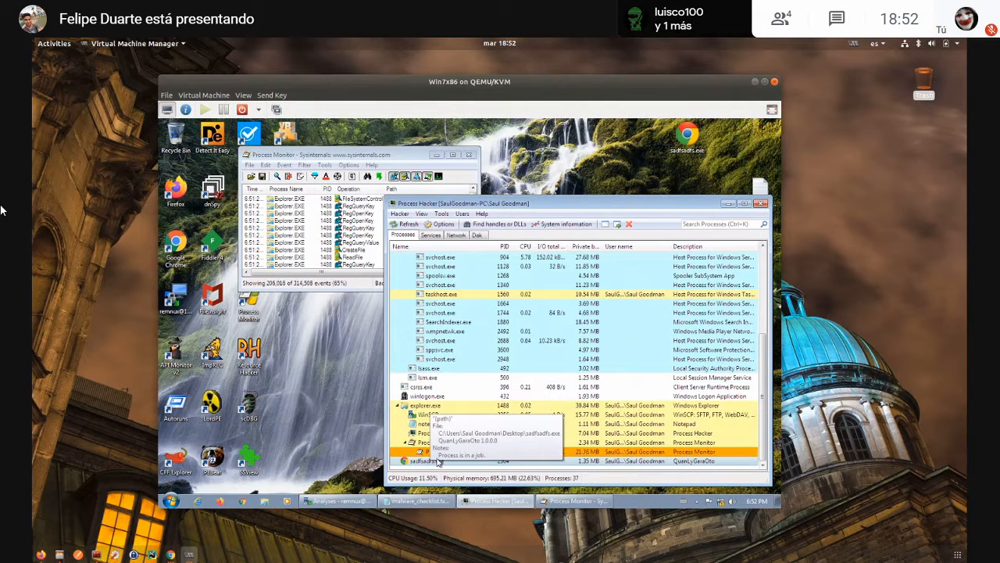
# - Open Process Monitor's Process Tree and inspect the sadfsadfs.exe process and its schtasks.exe child's command
pyautogui.click(301, 220)
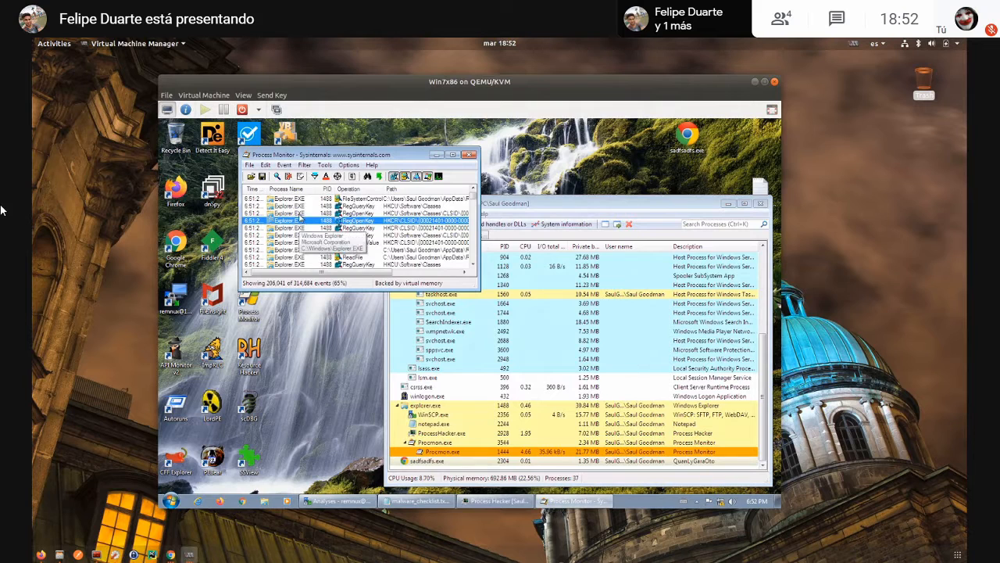
pyautogui.click(274, 214)
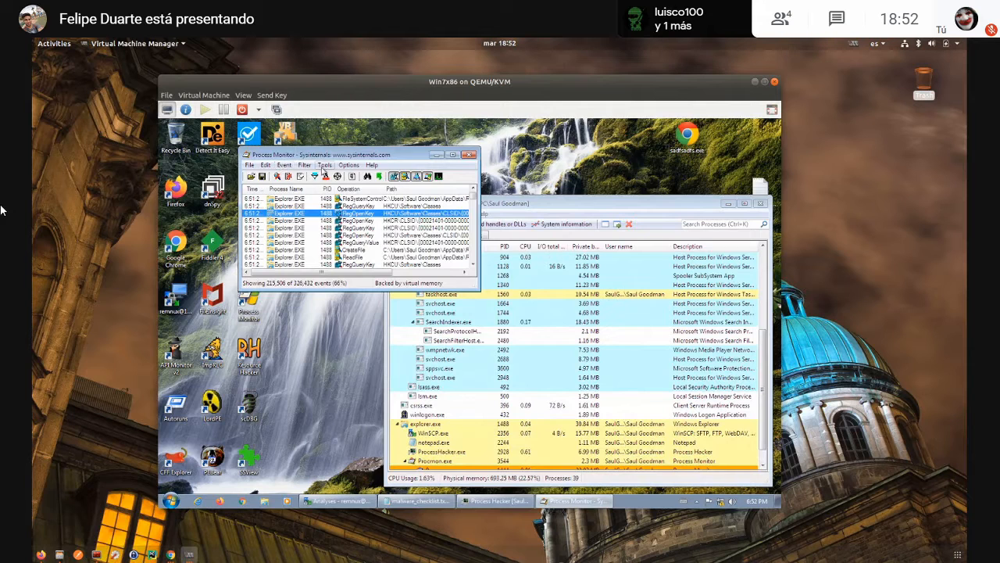
pyautogui.click(323, 166)
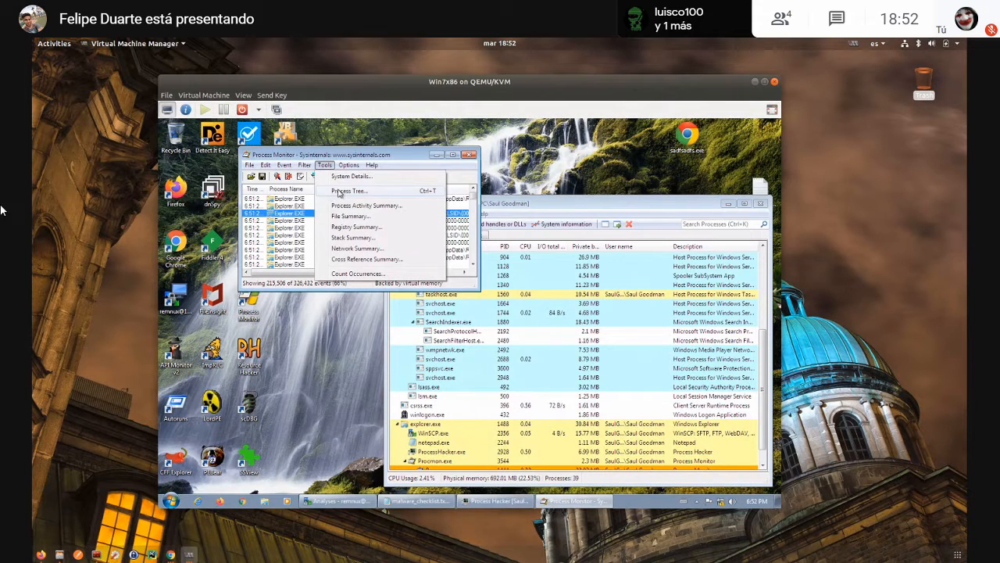
pyautogui.click(339, 192)
pyautogui.scroll(-5, 418, 343)
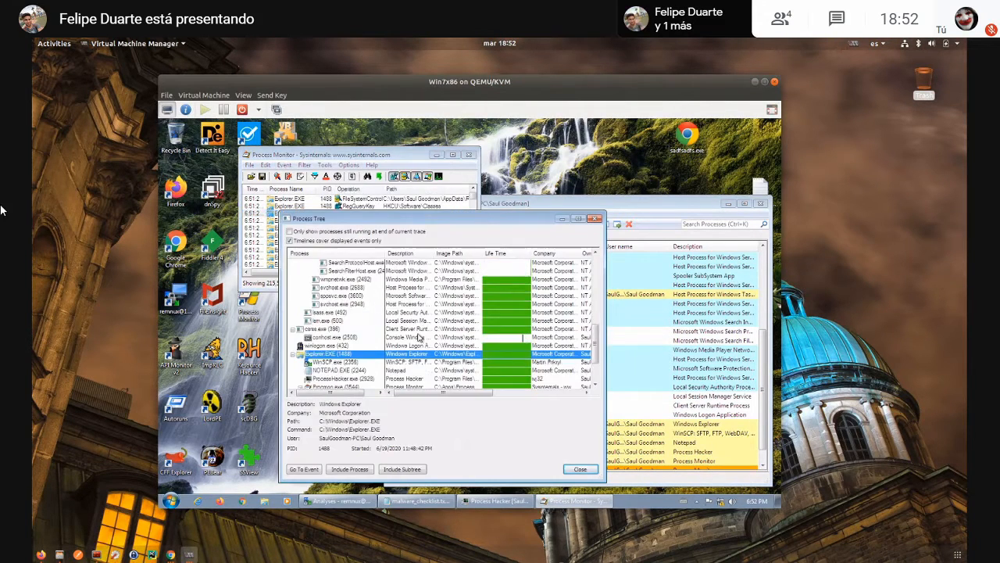
pyautogui.click(342, 355)
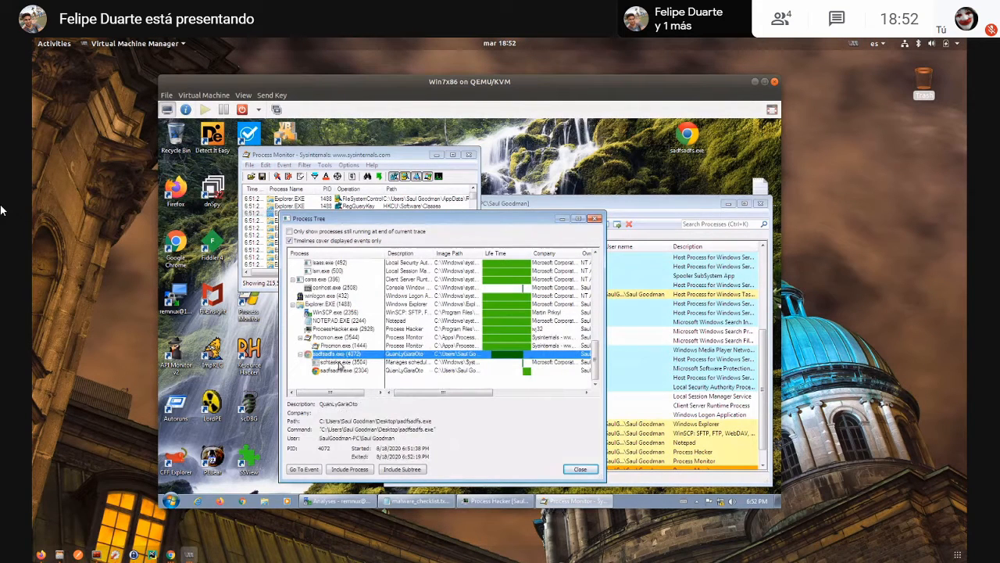
pyautogui.click(365, 363)
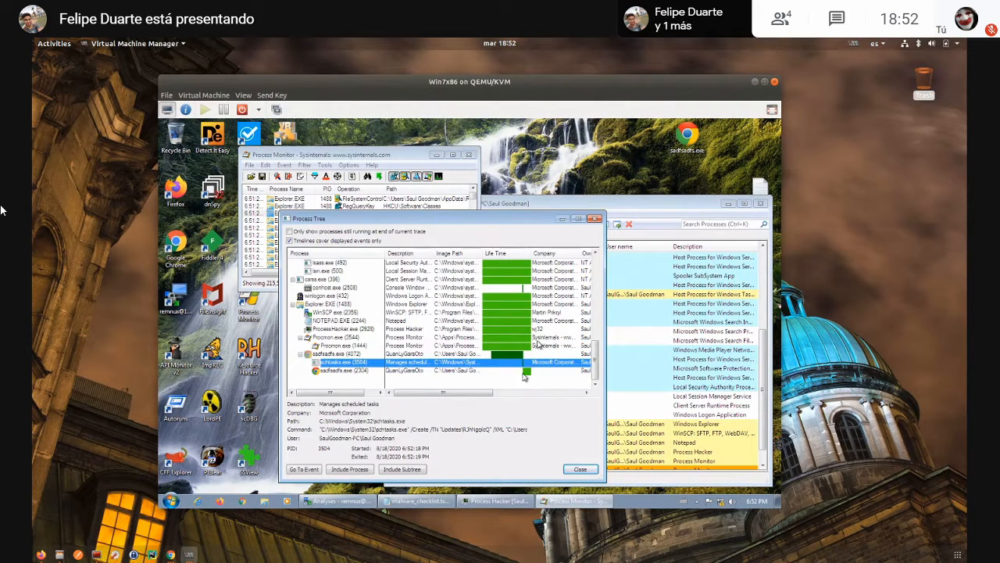
# - Maximize the Process Tree and compare the details of the child sadfsadfs.exe process with those of its parent
pyautogui.click(576, 220)
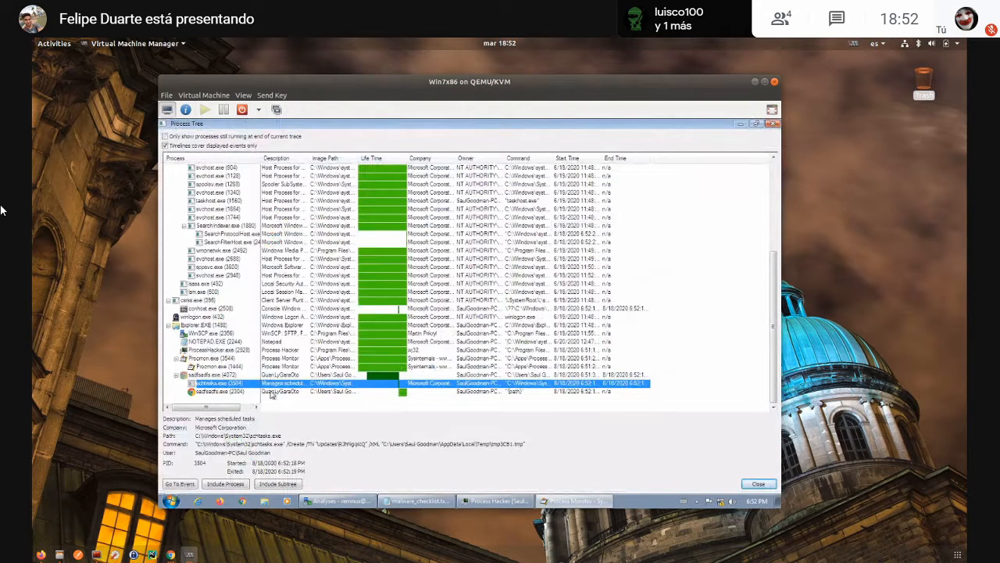
pyautogui.click(230, 392)
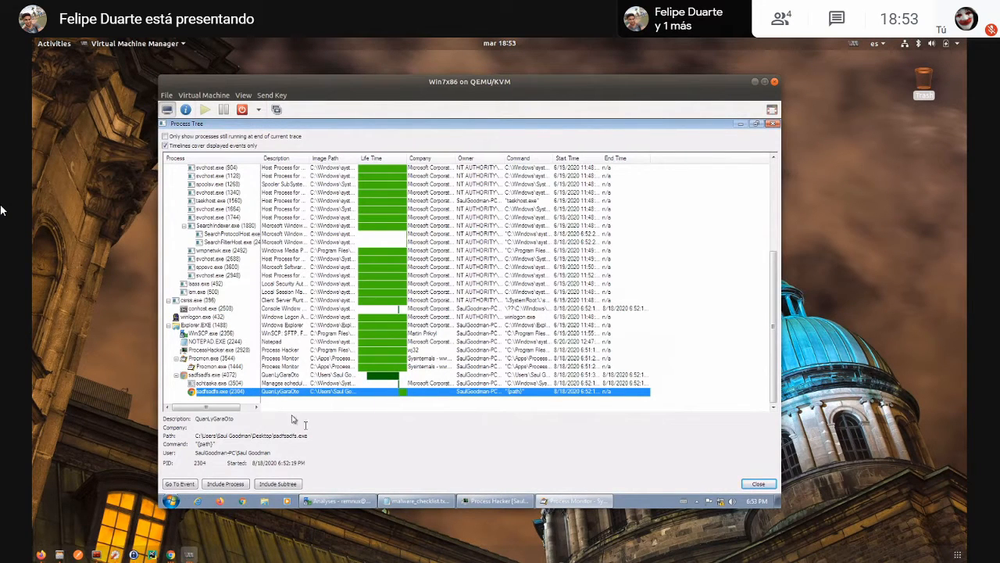
pyautogui.click(222, 376)
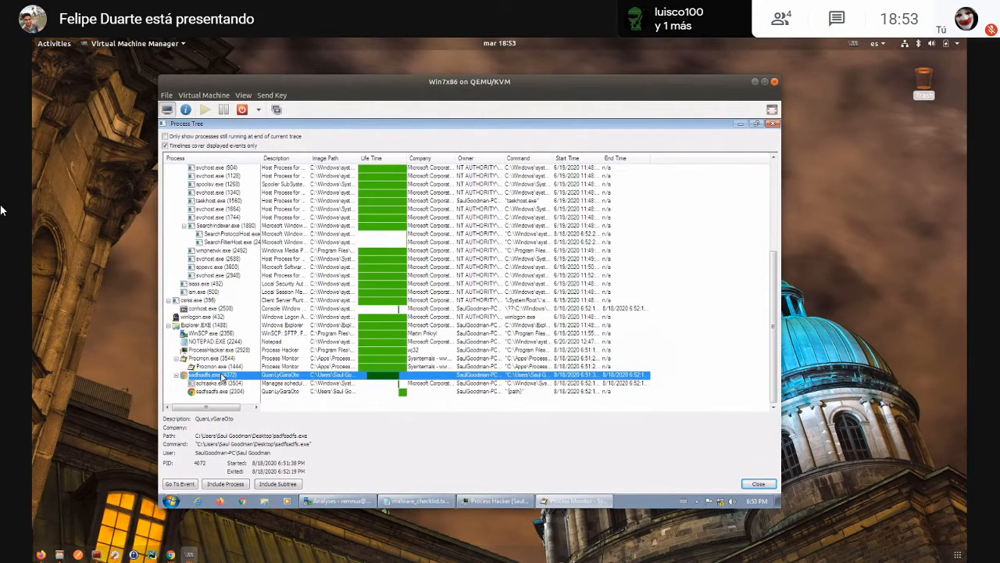
# - Inspect the details of the schtasks.exe and child sadfsadfs.exe processes, and close the Process Tree
pyautogui.click(216, 384)
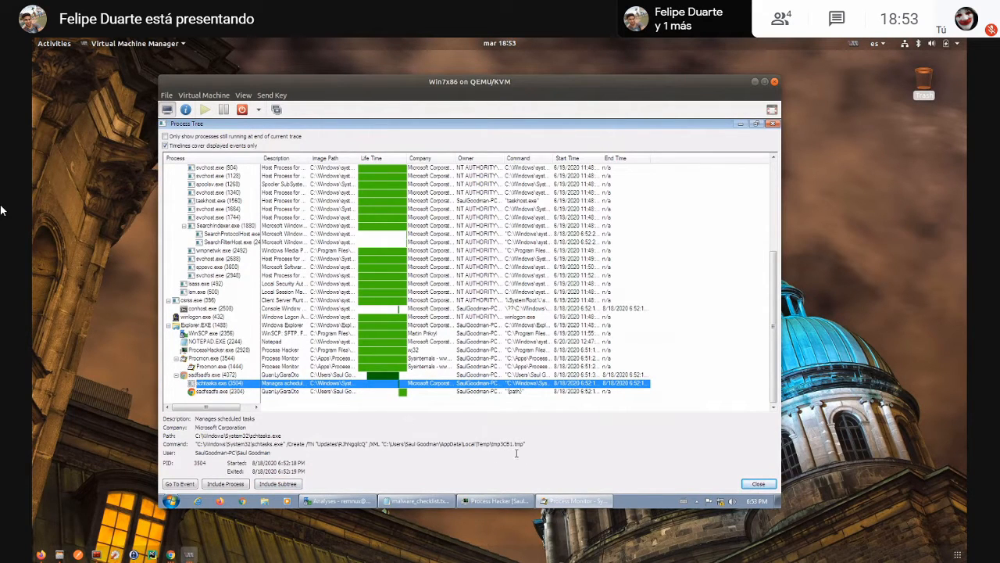
pyautogui.click(213, 392)
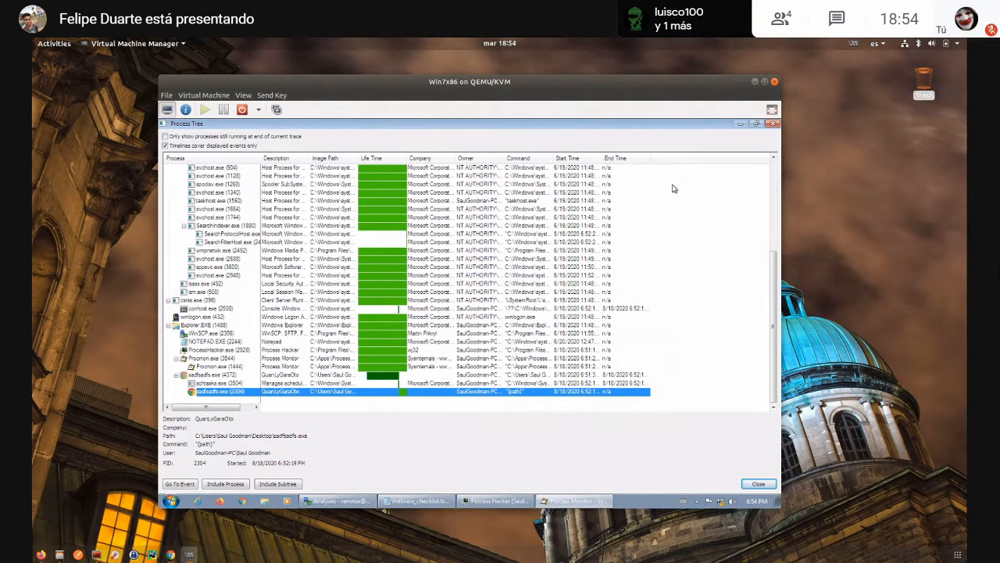
pyautogui.click(772, 125)
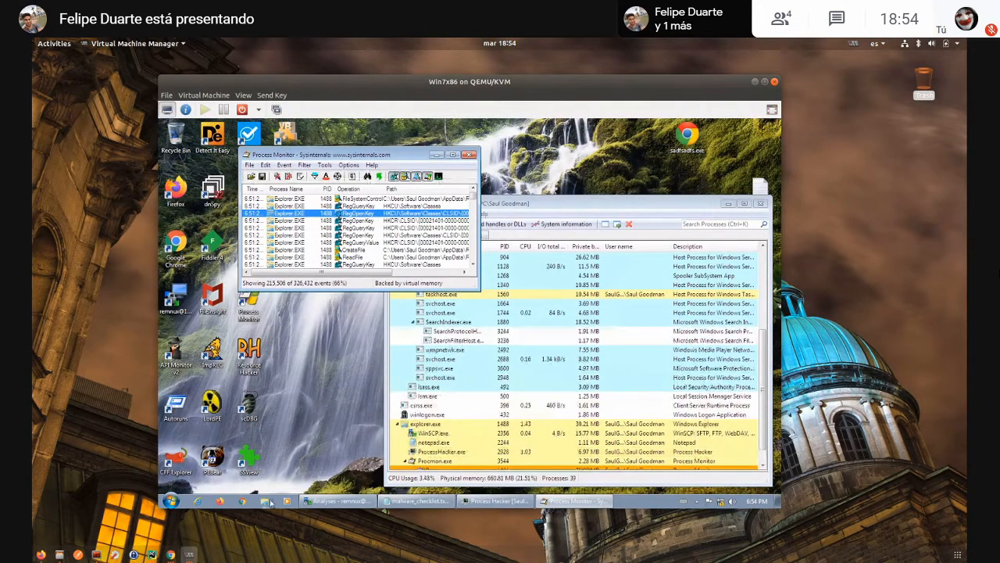
# - Open a file explorer window and browse to the C:\Apps\pd_latest folder
pyautogui.click(270, 500)
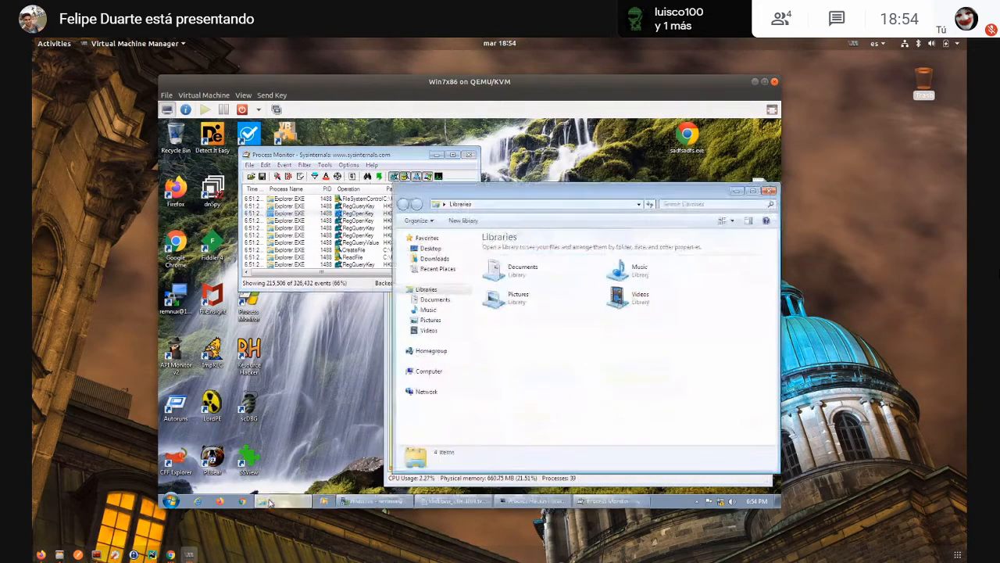
pyautogui.click(440, 372)
pyautogui.doubleClick(526, 254)
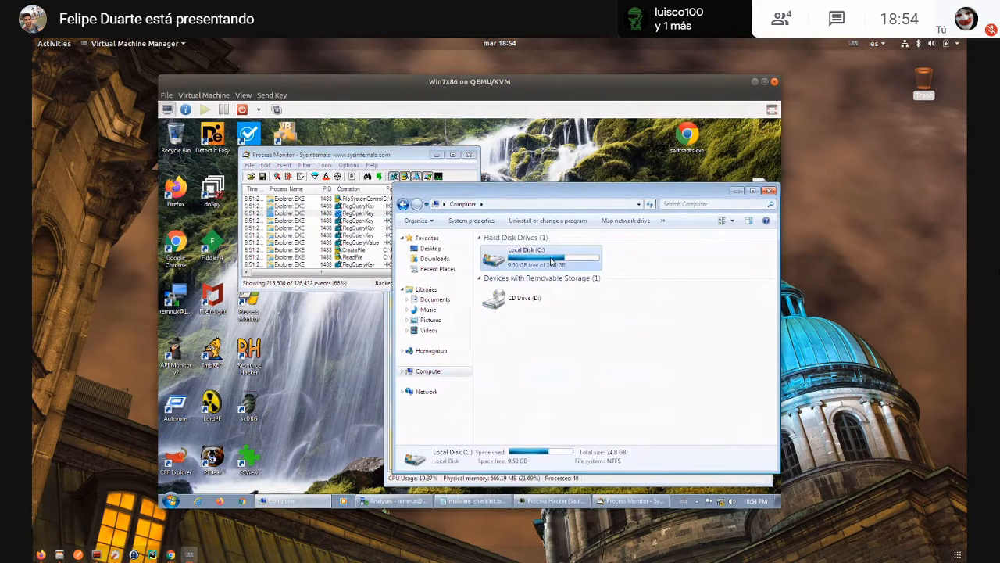
pyautogui.click(501, 250)
pyautogui.doubleClick(500, 249)
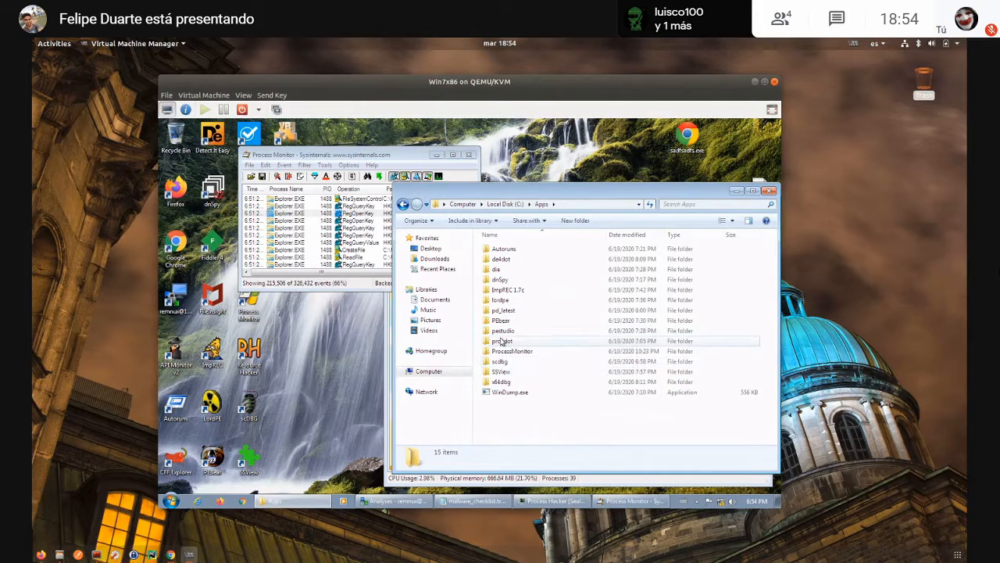
pyautogui.doubleClick(504, 310)
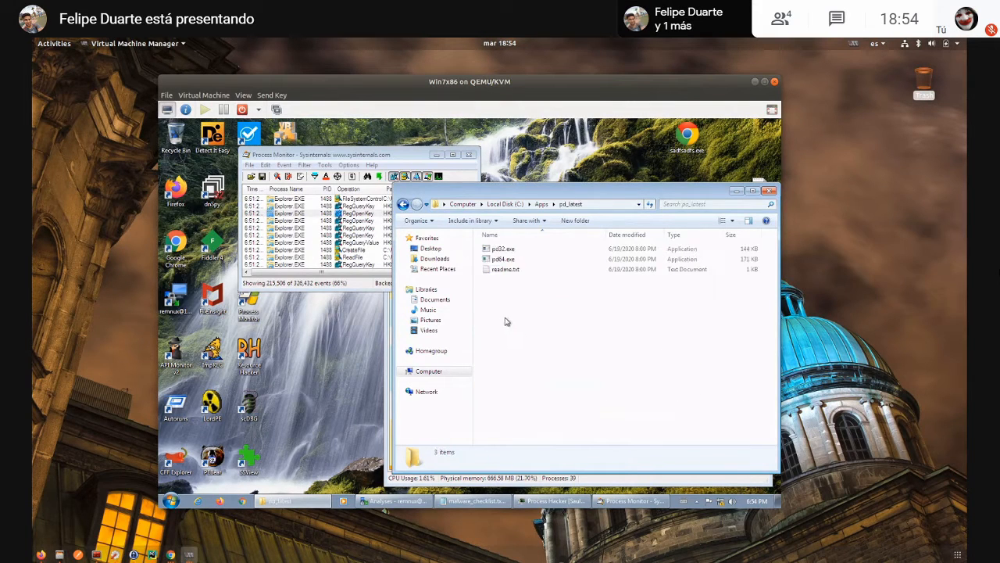
# - Open a cmd Command Prompt and insert the full path of pd32.exe from the pd_latest folder on its command line
pyautogui.click(316, 423)
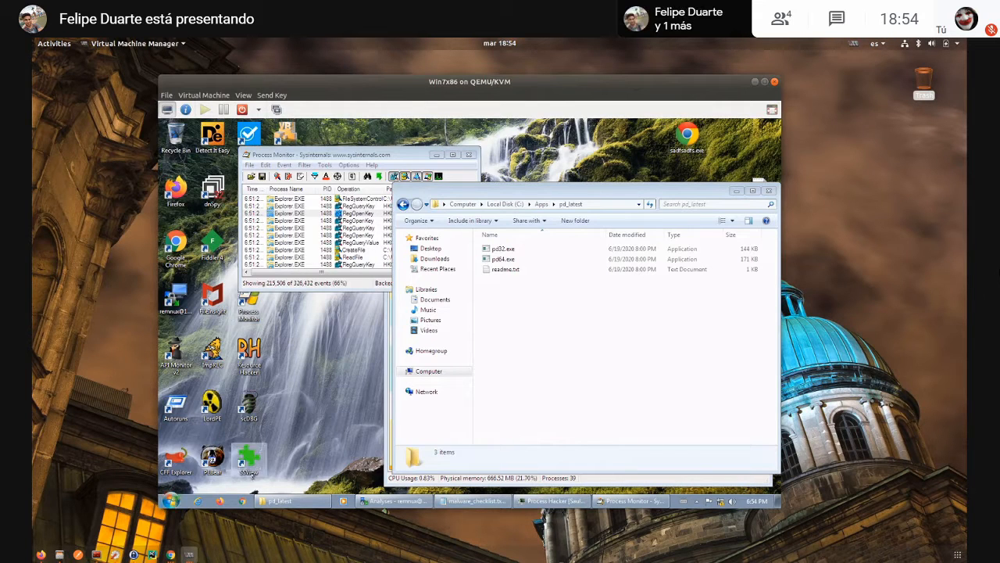
pyautogui.press('super+r')
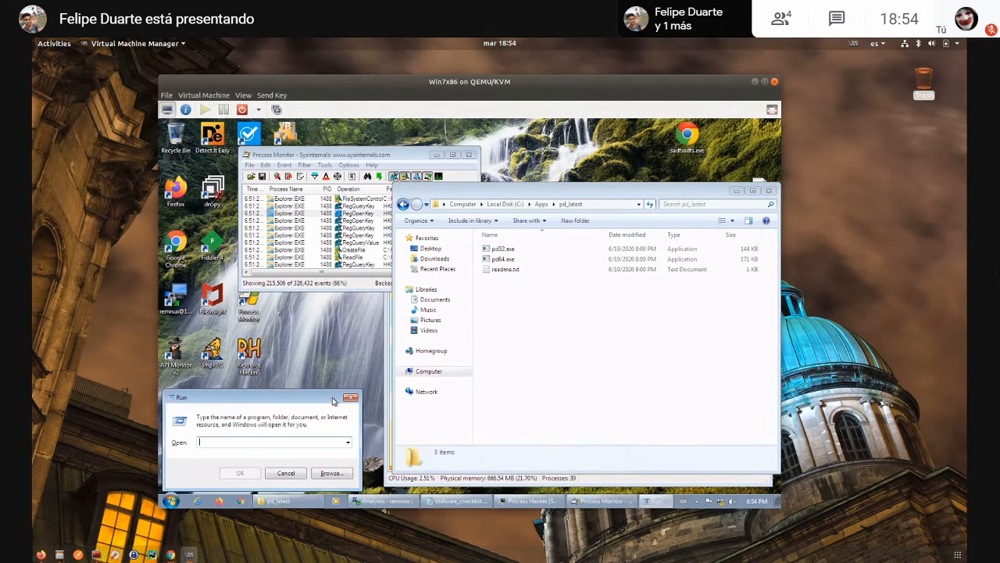
pyautogui.write('cmd')
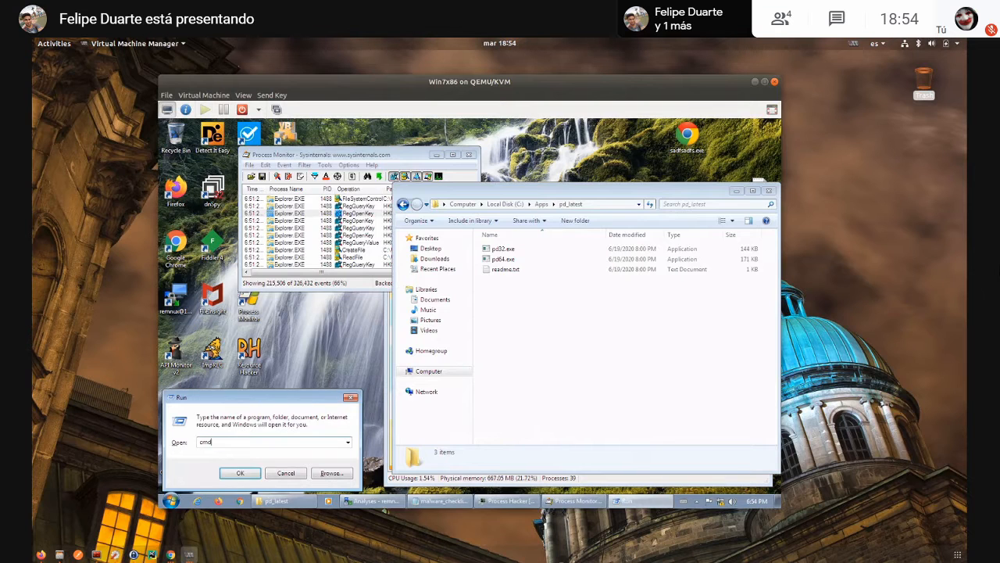
pyautogui.press('Return')
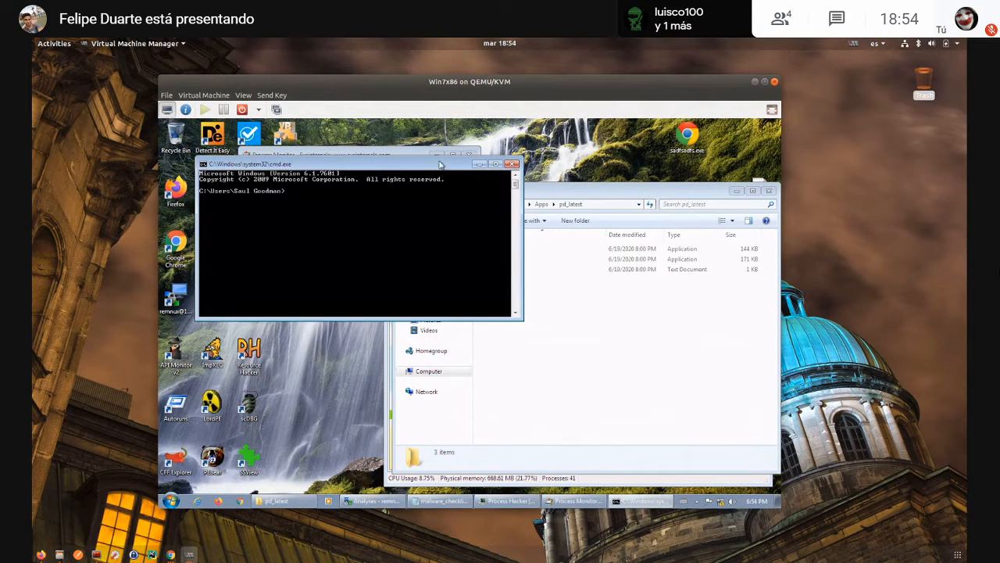
pyautogui.moveTo(450, 164); pyautogui.dragTo(540, 289)
pyautogui.moveTo(502, 248); pyautogui.dragTo(358, 353)
# - Arrange the explorer and Command Prompt windows so Process Hacker's process list can be consulted beside the prompt
pyautogui.click(570, 192)
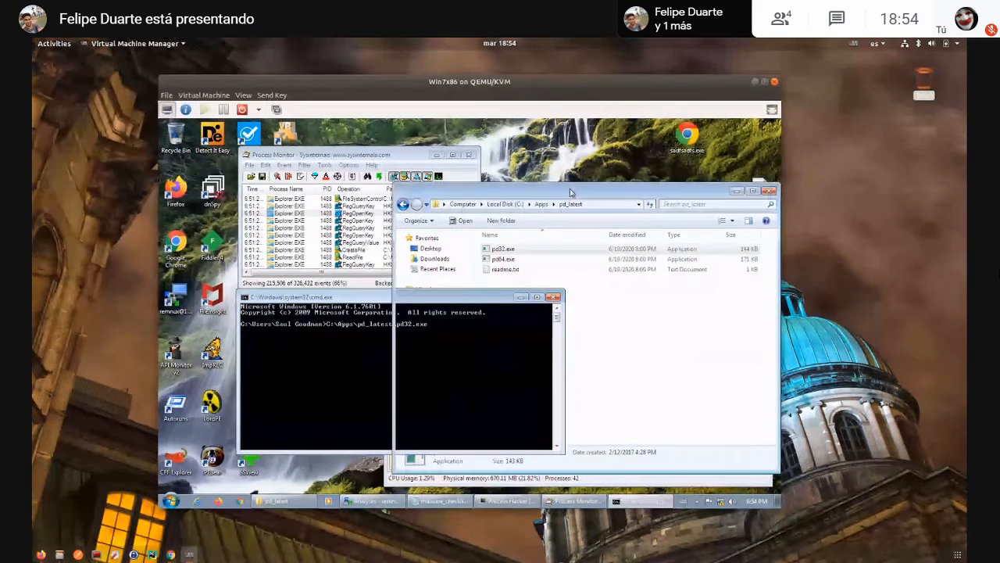
pyautogui.moveTo(570, 192); pyautogui.dragTo(781, 205)
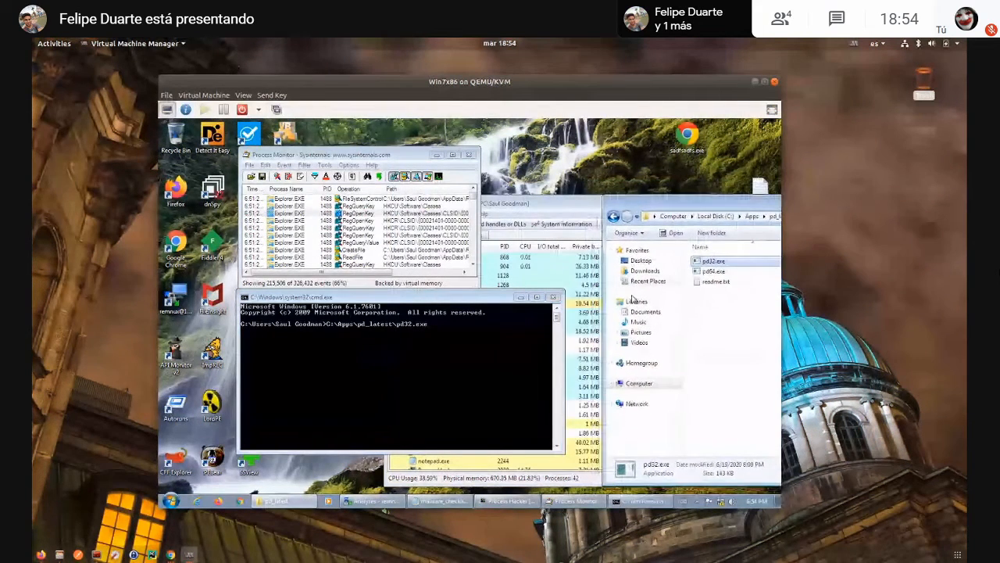
pyautogui.click(422, 301)
pyautogui.moveTo(422, 300); pyautogui.dragTo(354, 286)
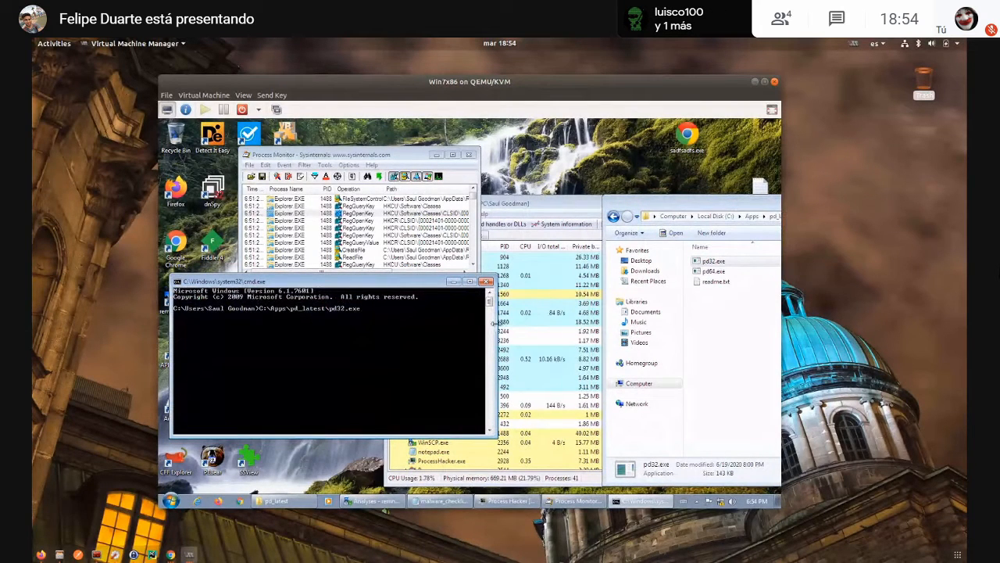
pyautogui.click(530, 331)
pyautogui.click(347, 347)
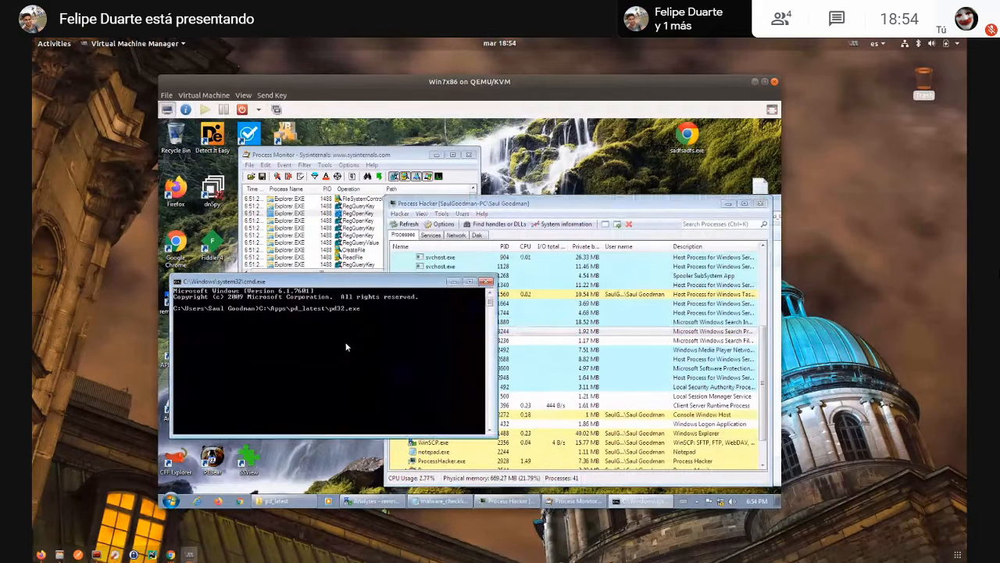
# - Look up the running sadfsadfs.exe process ID in Process Hacker and dump that process with pd32.exe -pid 2304
pyautogui.write('-pid')
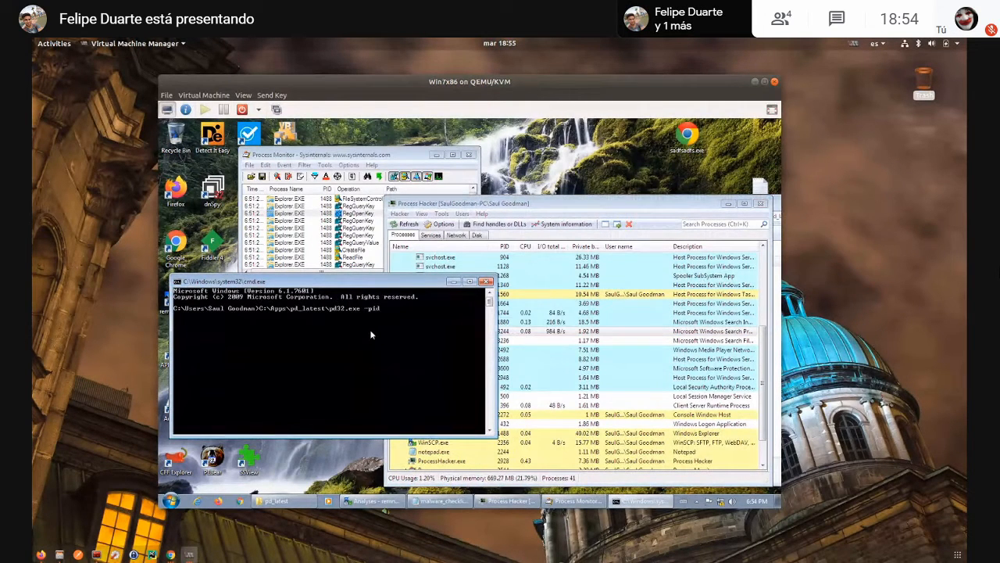
pyautogui.click(647, 344)
pyautogui.scroll(-3, 648, 348)
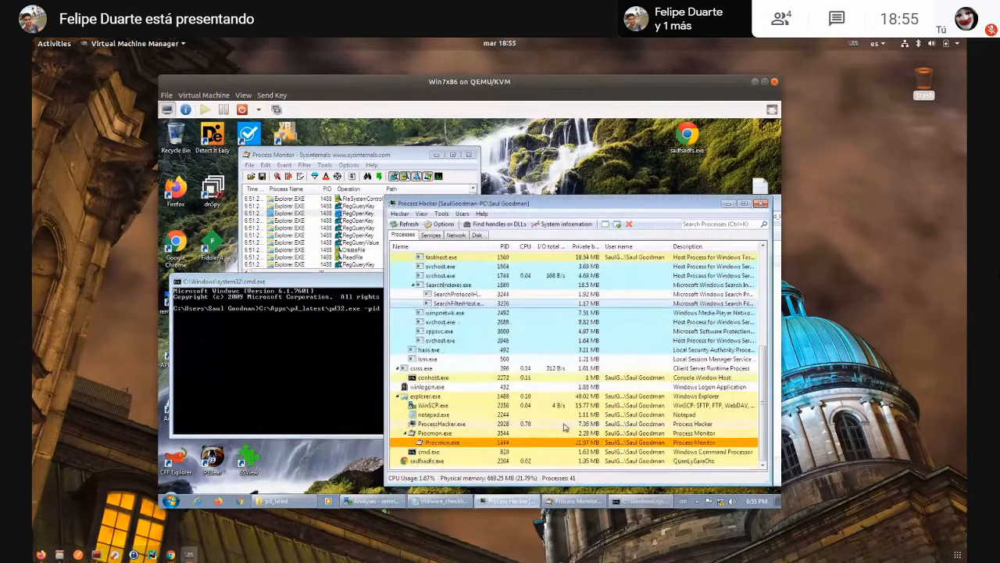
pyautogui.click(466, 464)
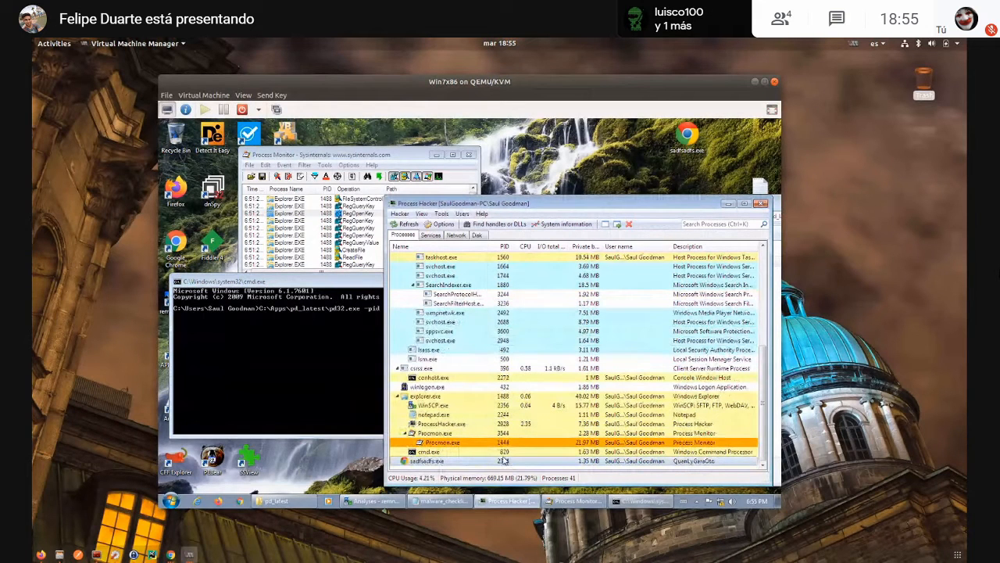
pyautogui.click(275, 351)
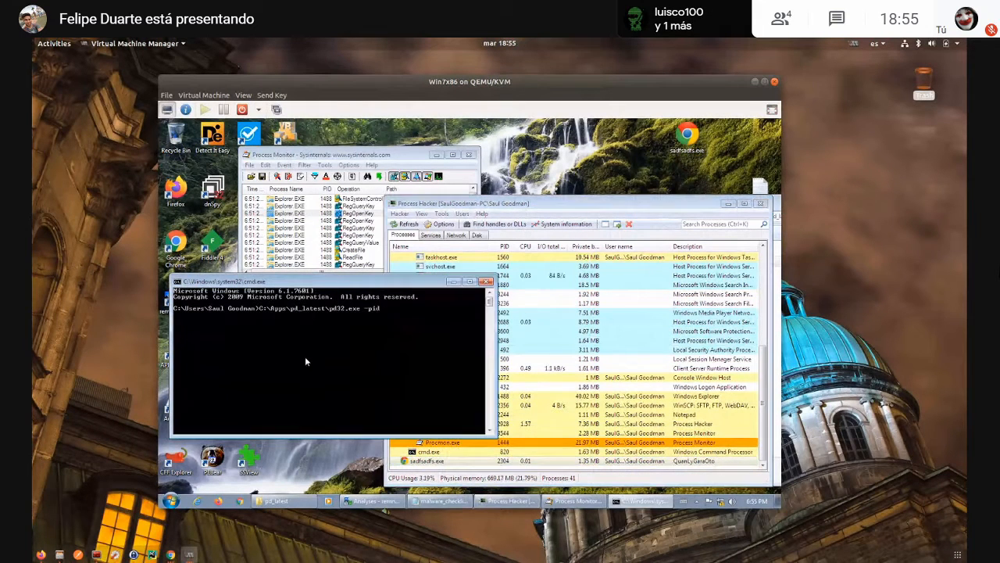
pyautogui.write('2304')
pyautogui.press('Return')
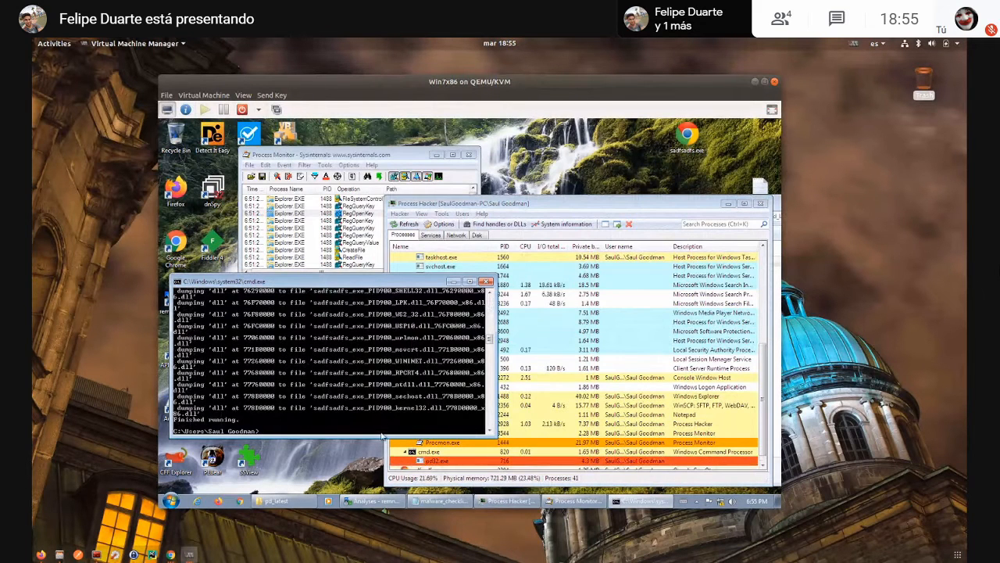
# - Bring the file explorer back into full view and browse to the current user's profile folder under C:\Users
pyautogui.moveTo(279, 500)
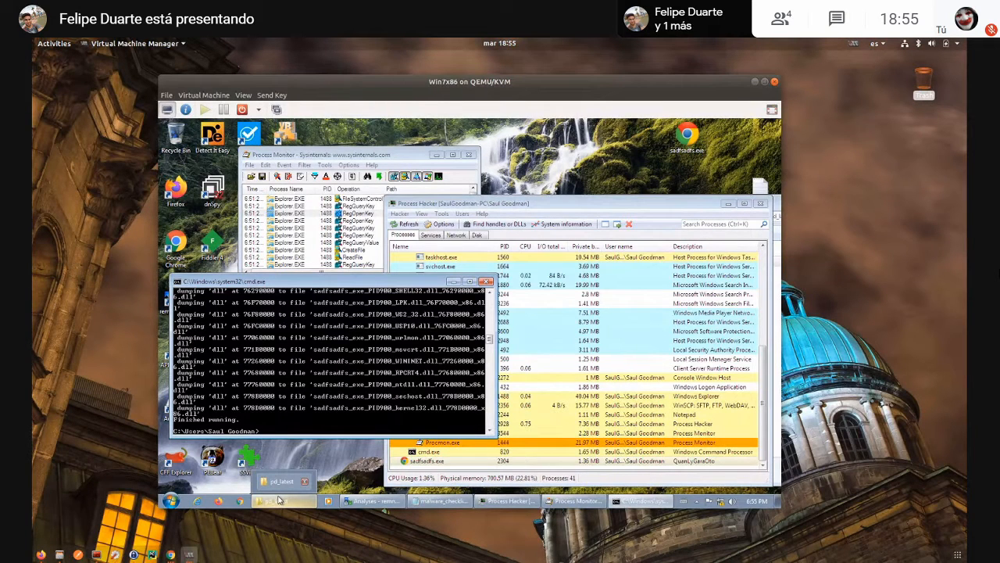
pyautogui.click(278, 500)
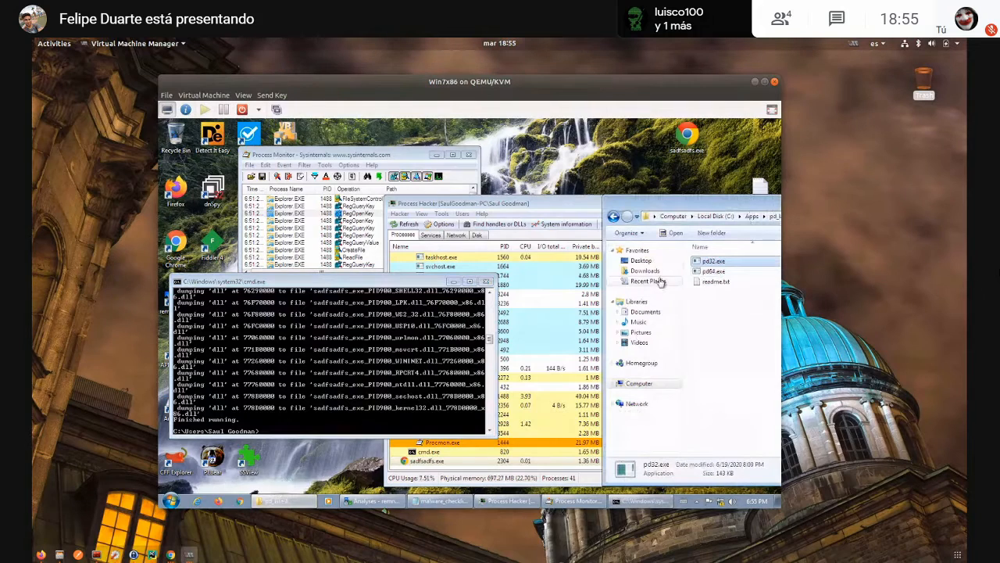
pyautogui.click(638, 383)
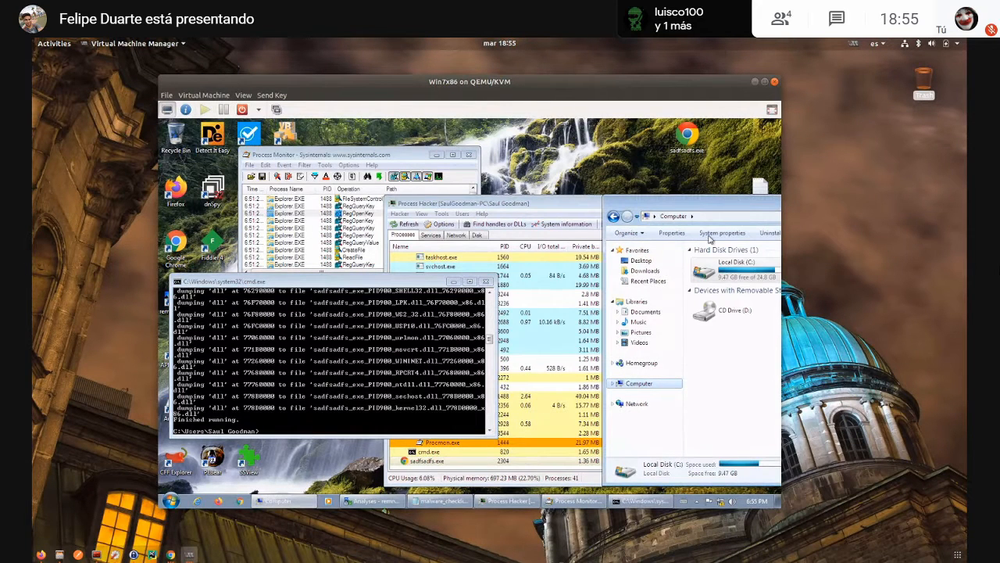
pyautogui.moveTo(713, 206); pyautogui.dragTo(507, 192)
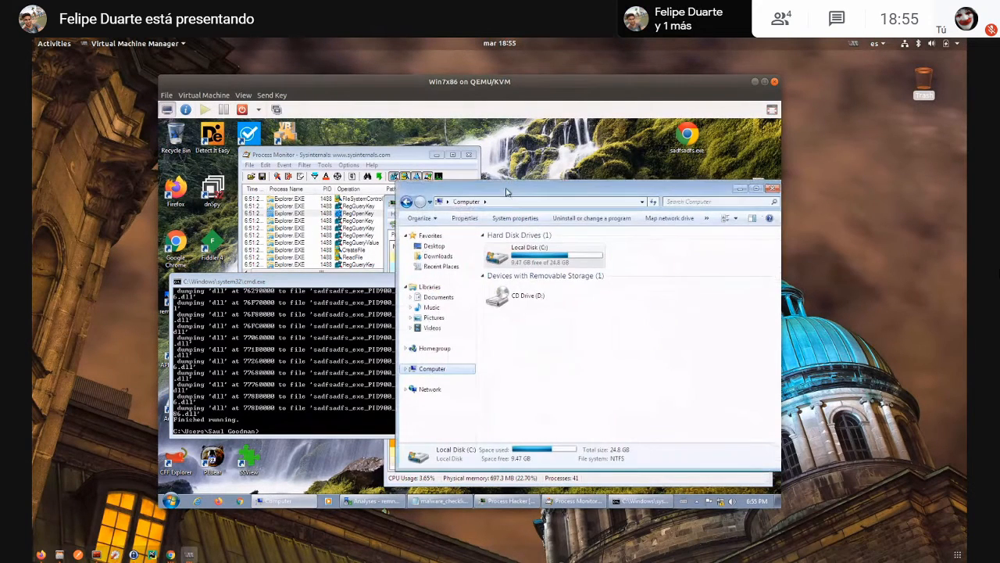
pyautogui.doubleClick(522, 256)
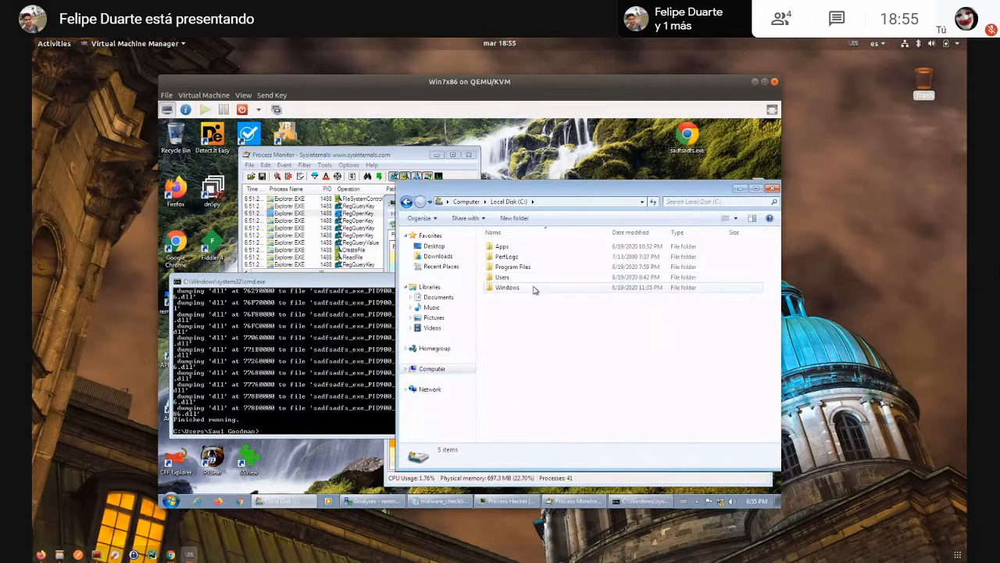
pyautogui.click(464, 370)
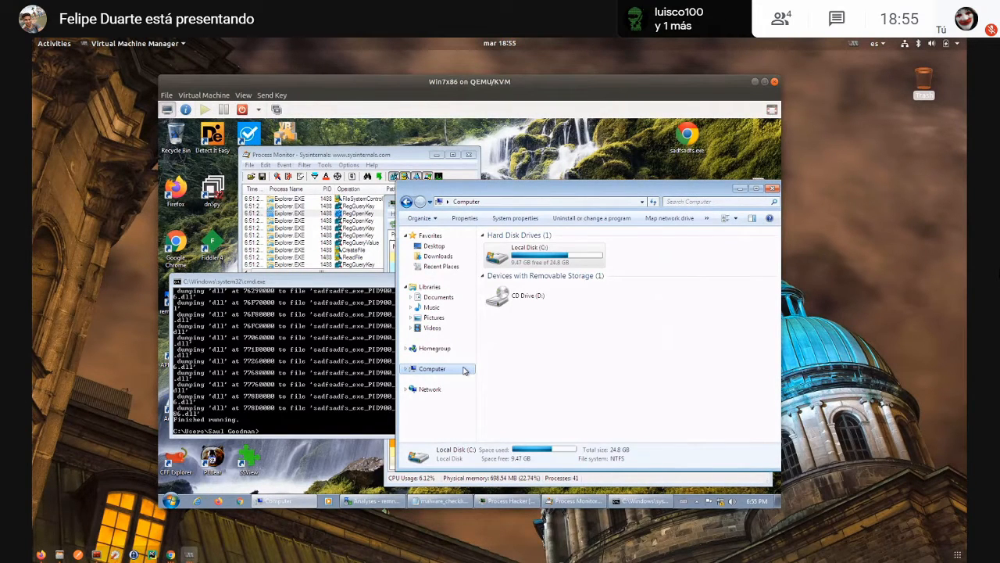
pyautogui.doubleClick(539, 258)
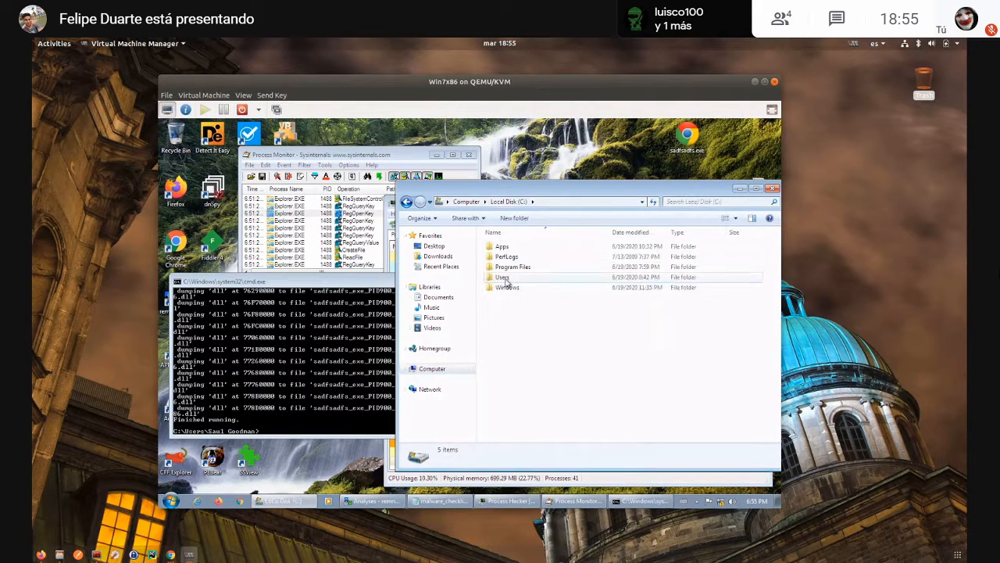
pyautogui.doubleClick(505, 279)
pyautogui.doubleClick(508, 257)
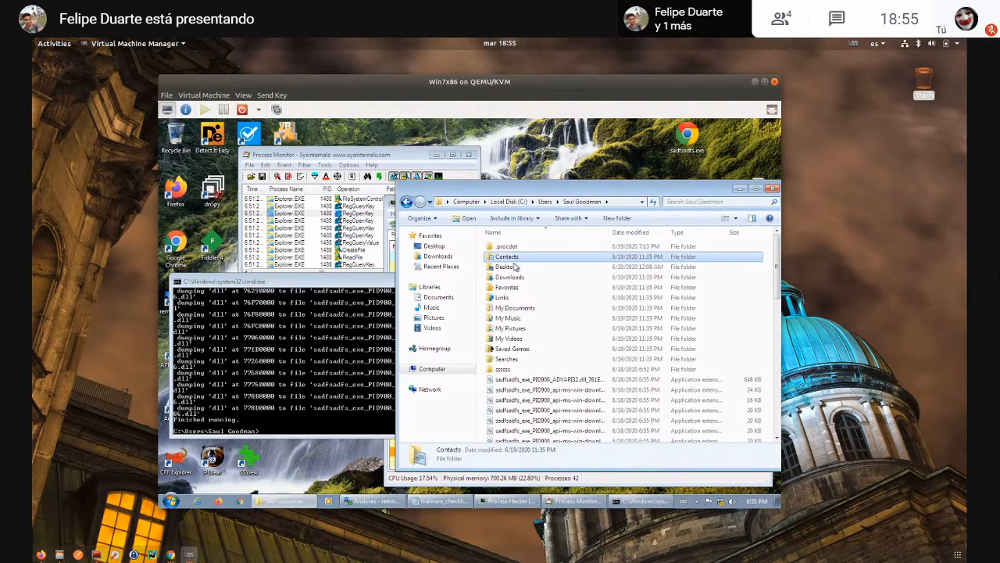
# - Widen the Name column to examine the dumped hiddenmodule and sadfsadfs.exe executables, and bring the Command Prompt forward
pyautogui.scroll(-7, 538, 313)
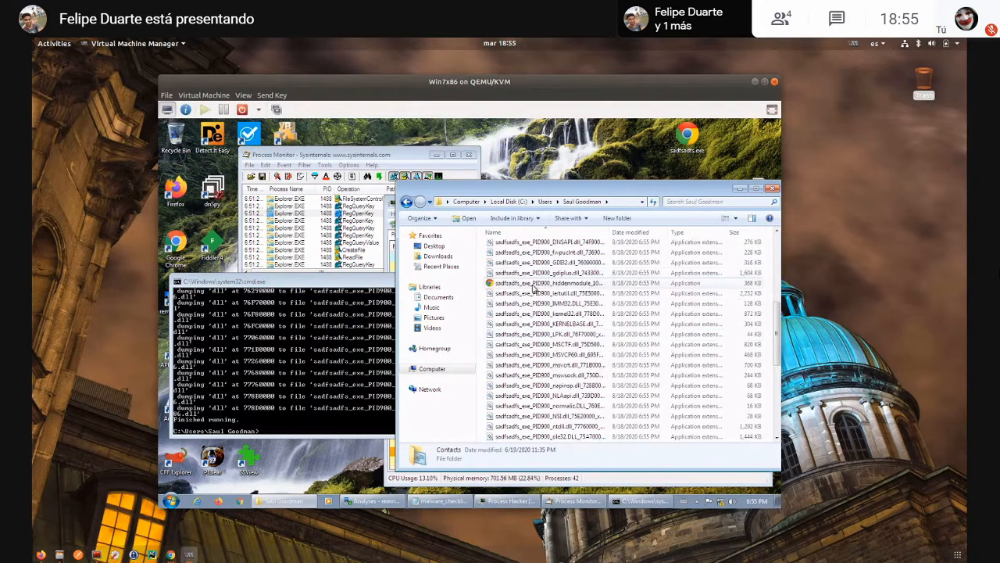
pyautogui.scroll(5, 539, 306)
pyautogui.scroll(-10, 538, 324)
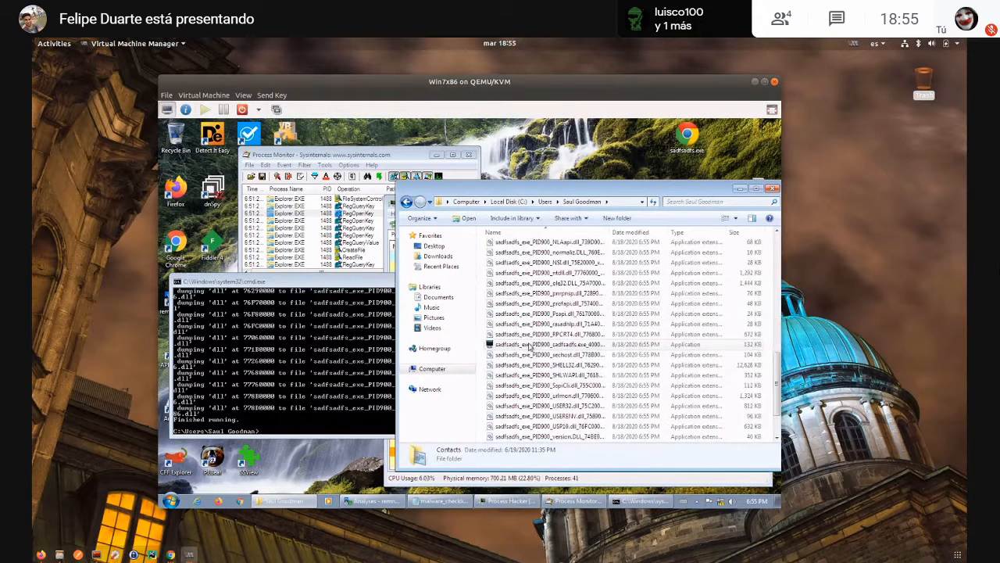
pyautogui.click(529, 344)
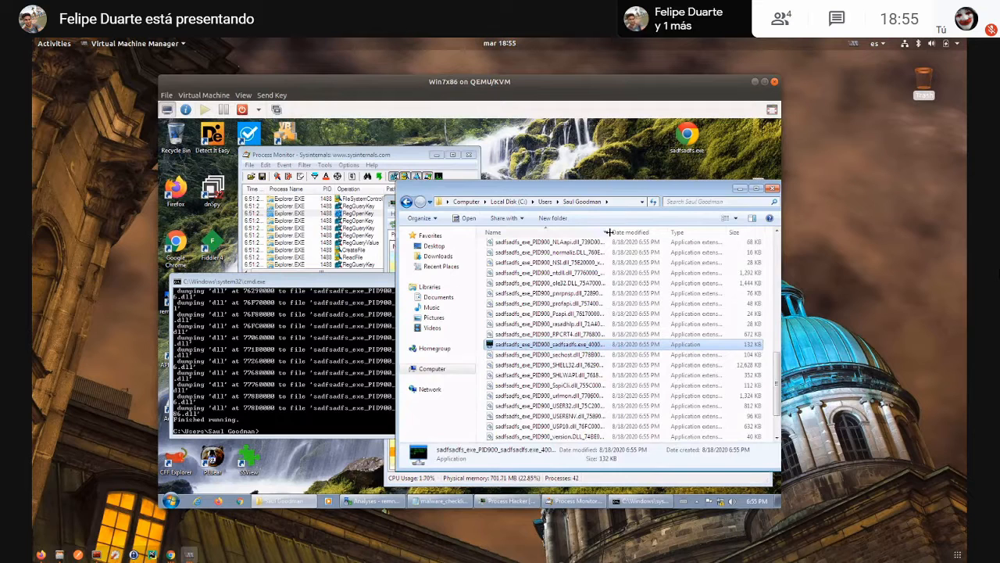
pyautogui.doubleClick(608, 233)
pyautogui.scroll(5, 576, 307)
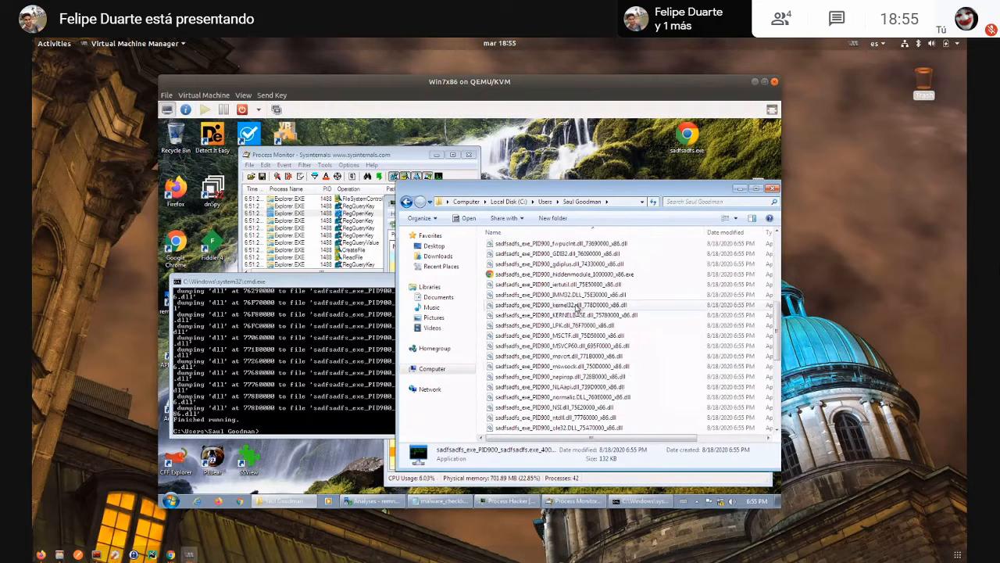
pyautogui.click(578, 275)
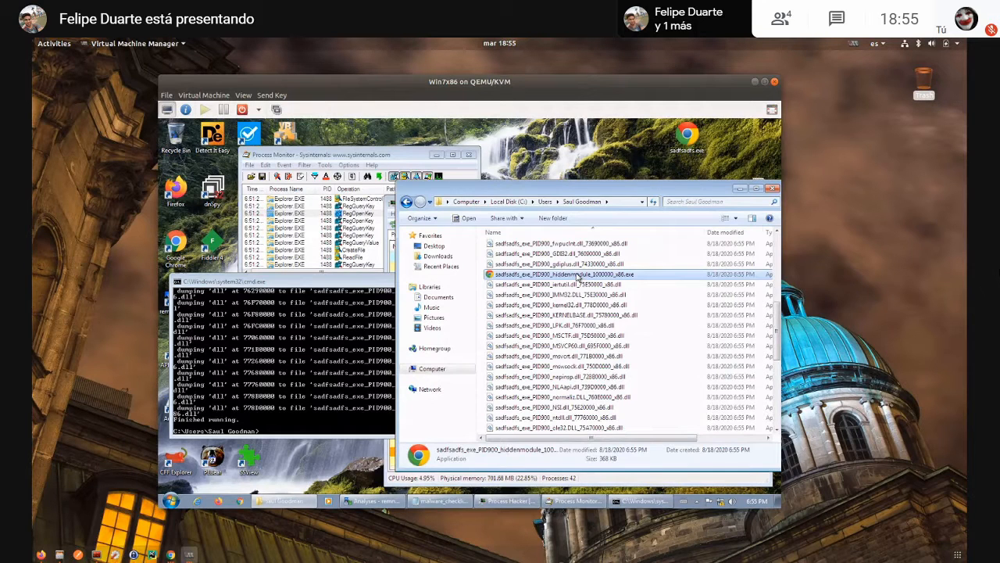
pyautogui.scroll(-4, 578, 278)
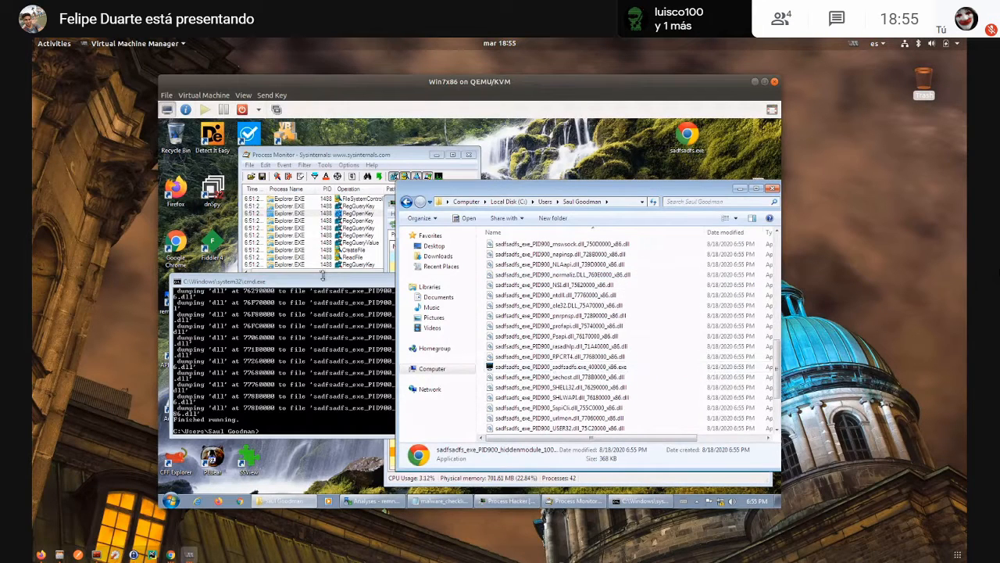
pyautogui.moveTo(323, 275); pyautogui.dragTo(483, 198)
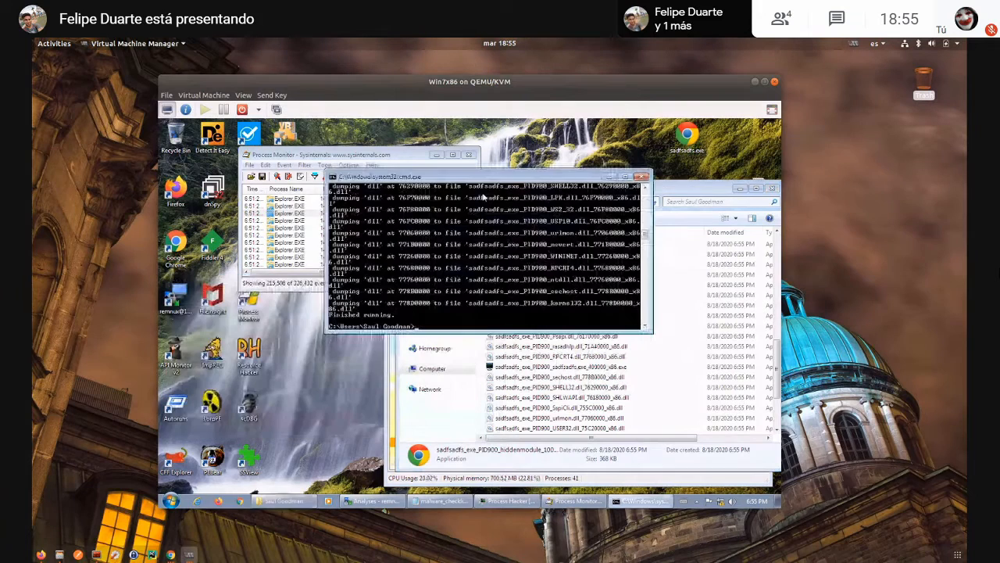
# - Copy the dumped sadfsadfs_exe_PID900_sadfsadfs.exe_400000_x86.exe and sadfsadfs_exe_PID900_hiddenmodule_1000000_x86.exe files from the profile folder to the desktop
pyautogui.click(549, 368)
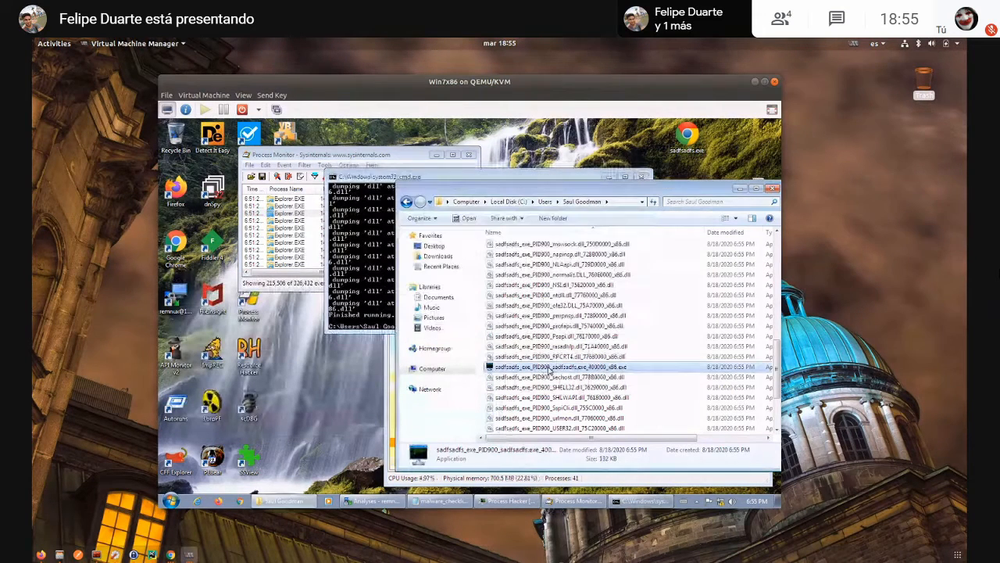
pyautogui.click(354, 362)
pyautogui.hotkey('ctrl', 'v')
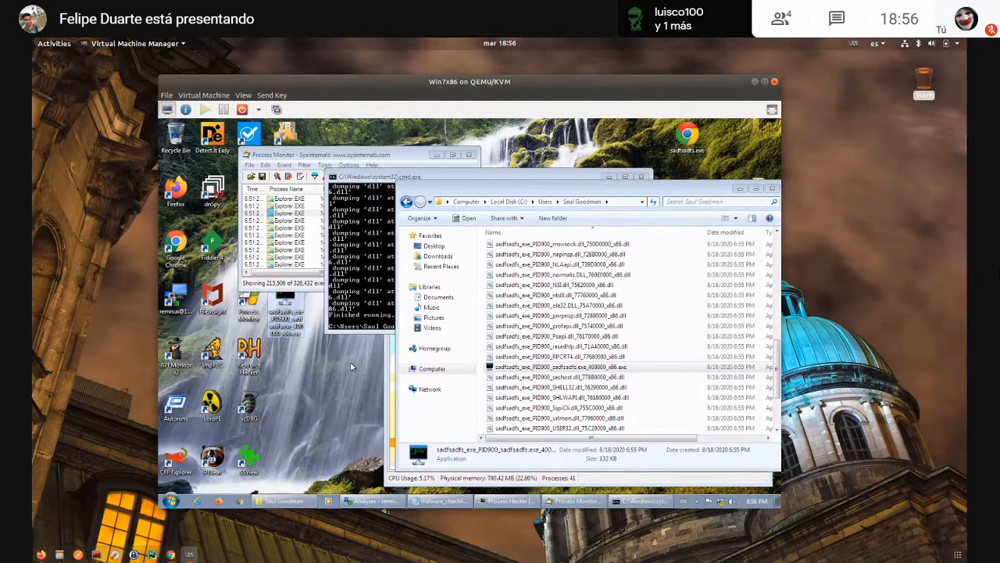
pyautogui.click(587, 338)
pyautogui.scroll(4, 586, 342)
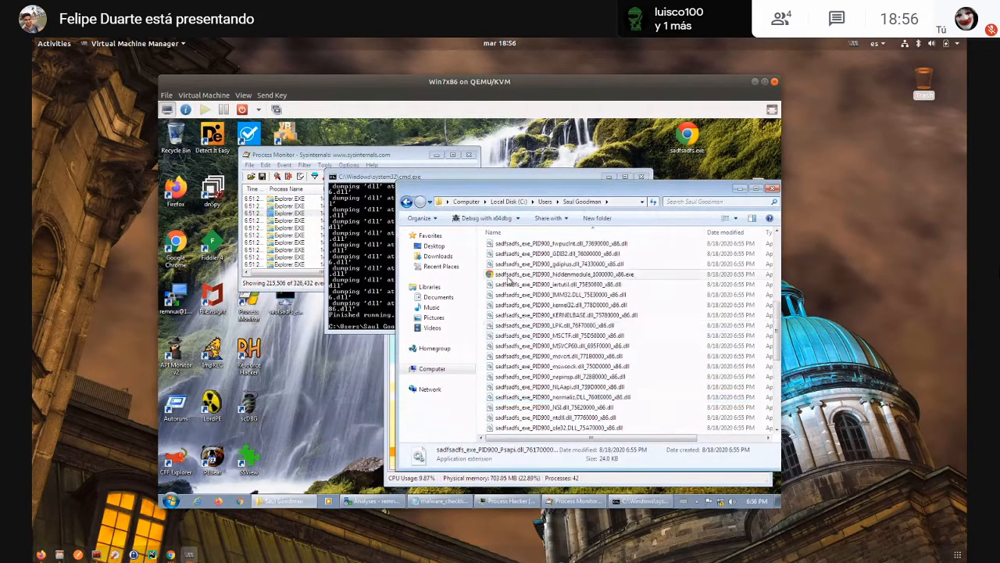
pyautogui.click(507, 275)
pyautogui.hotkey('ctrl', 'c')
pyautogui.click(333, 368)
pyautogui.hotkey('ctrl', 'v')
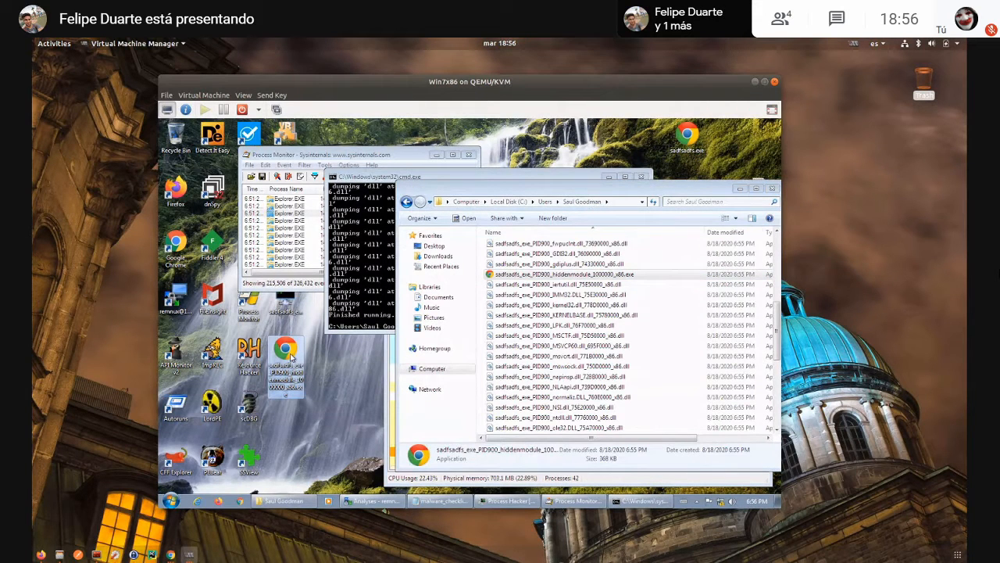
# - Move Process Monitor aside, scan the desktop copy of the 400000_x86.exe dump in Detect It Easy, and check its entropy curve
pyautogui.click(678, 138)
pyautogui.click(286, 303)
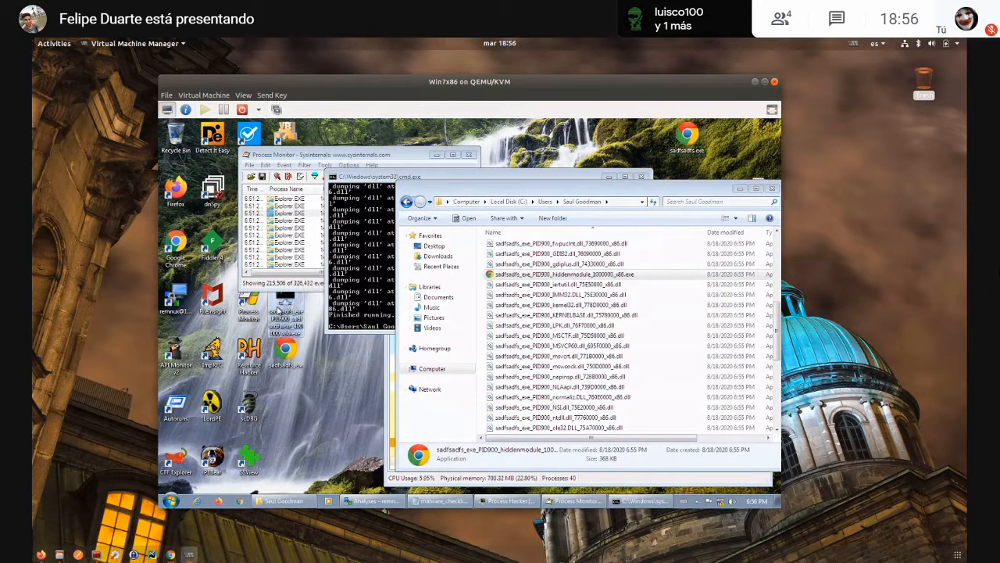
pyautogui.moveTo(304, 156); pyautogui.dragTo(464, 160)
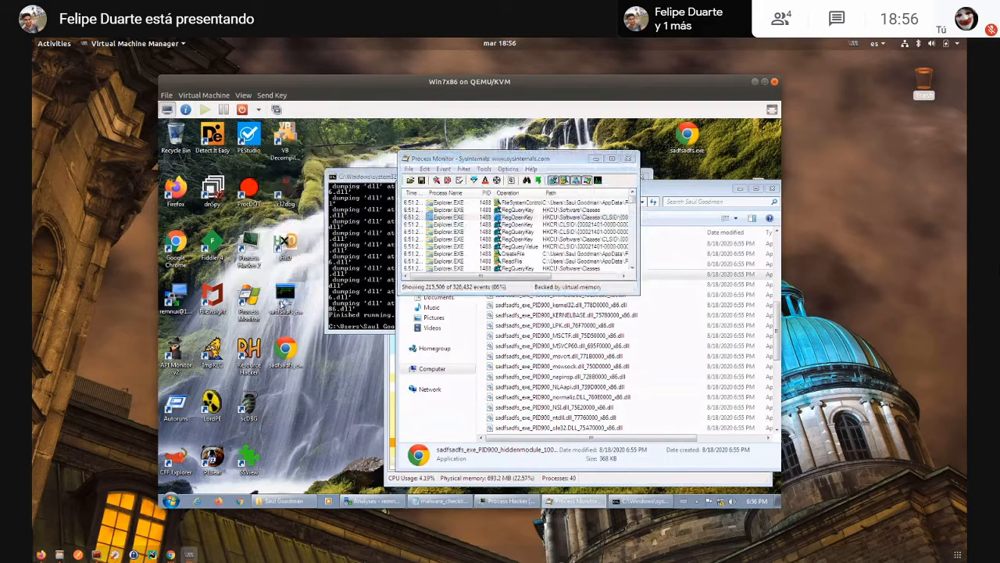
pyautogui.moveTo(285, 300); pyautogui.dragTo(213, 137)
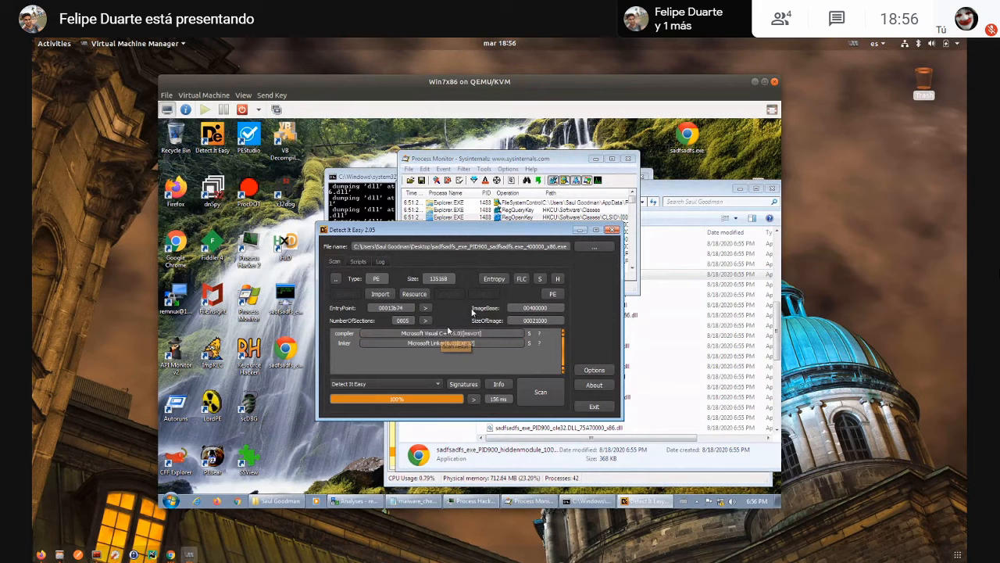
pyautogui.click(493, 278)
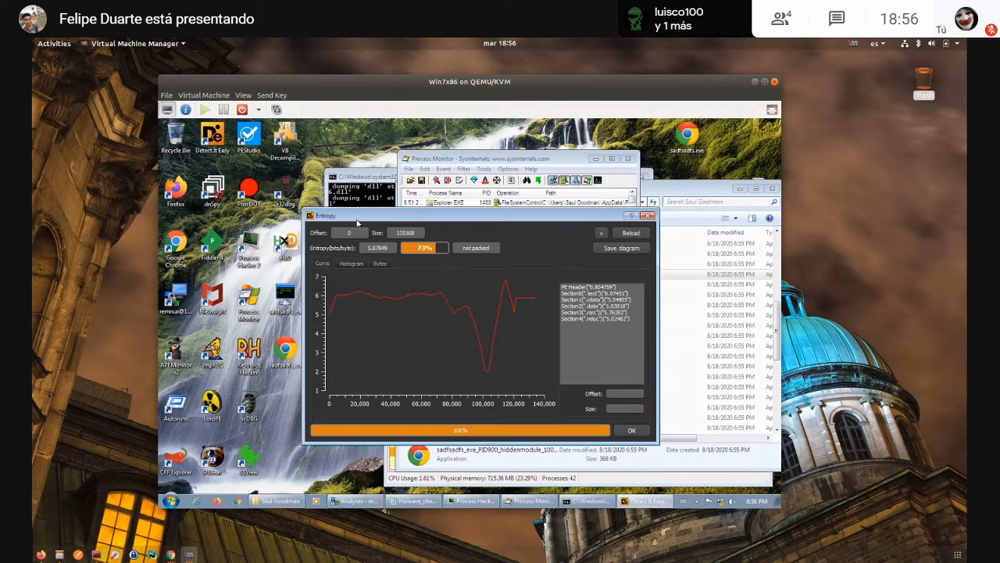
pyautogui.click(648, 215)
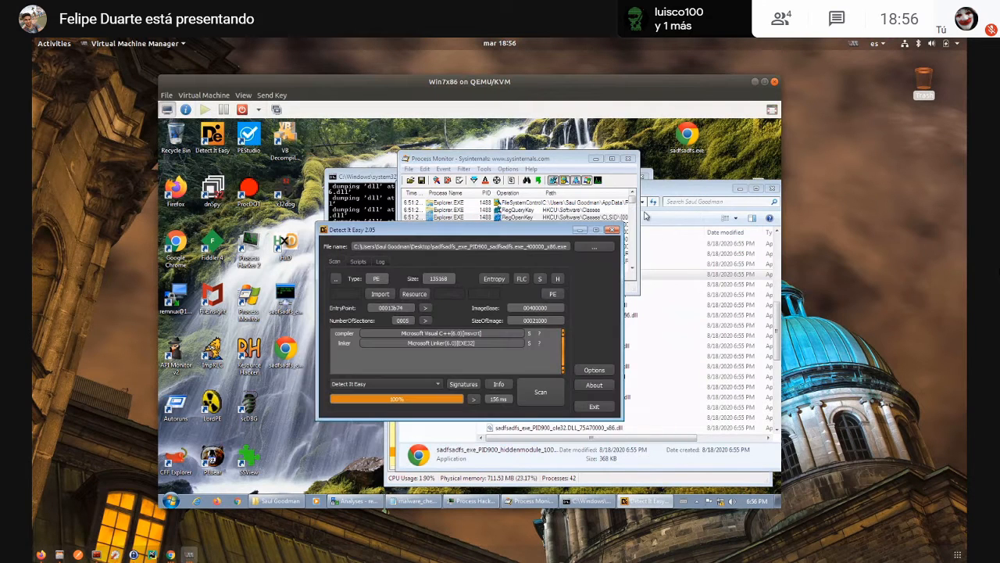
# - Load the 400000_x86.exe dump into PEStudio and show its extracted strings in a maximized window
pyautogui.moveTo(284, 295); pyautogui.dragTo(256, 149)
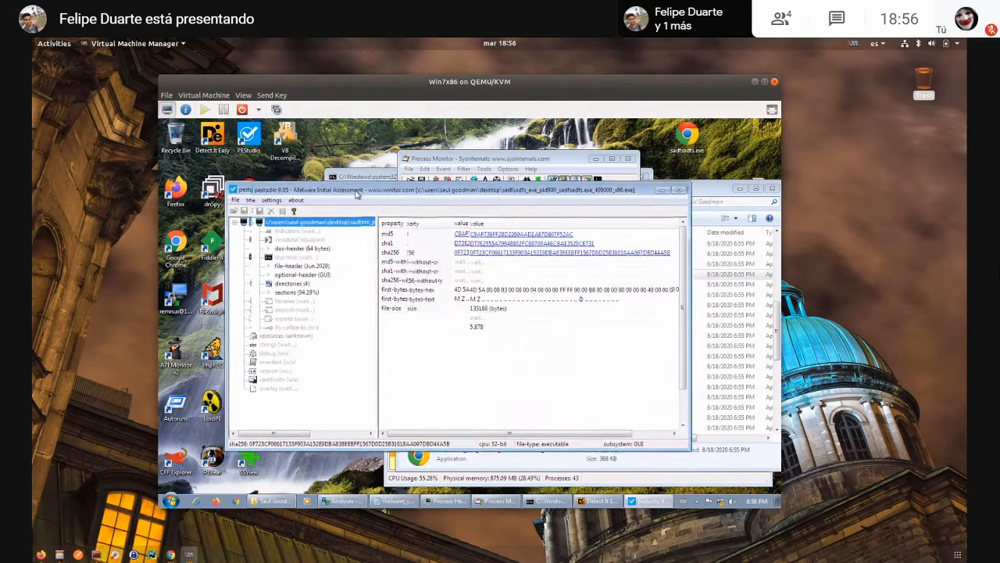
pyautogui.moveTo(336, 192); pyautogui.dragTo(444, 174)
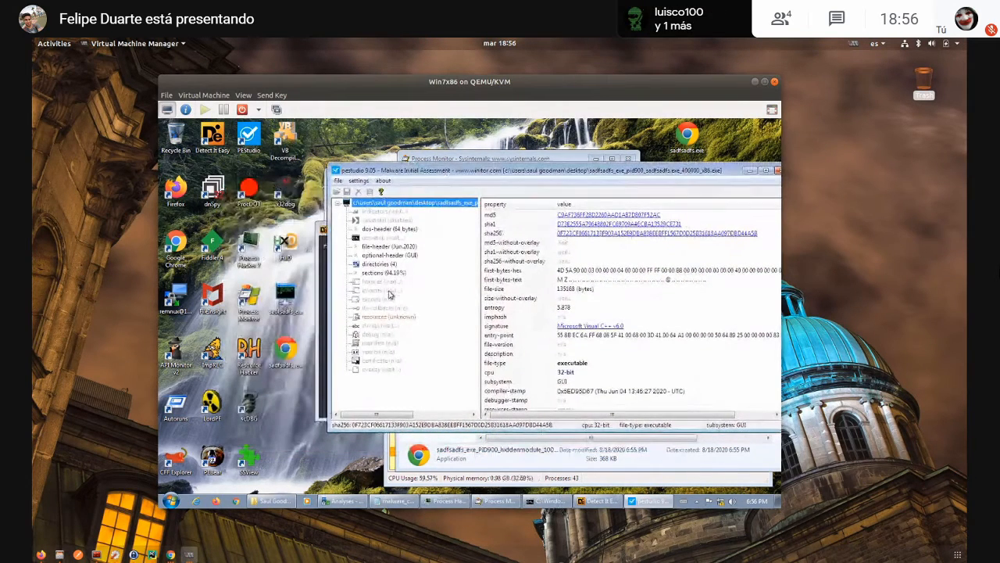
pyautogui.click(379, 326)
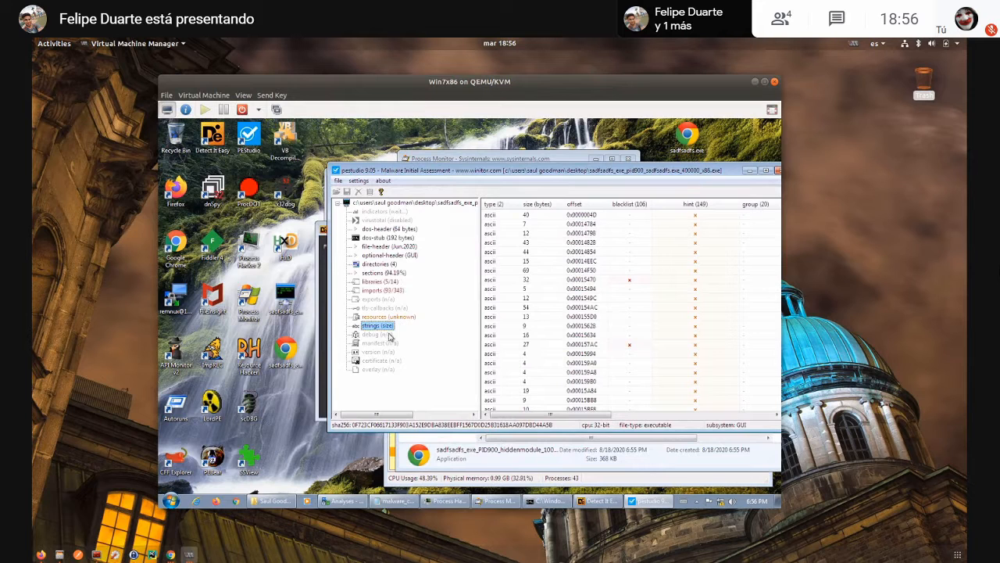
pyautogui.doubleClick(674, 169)
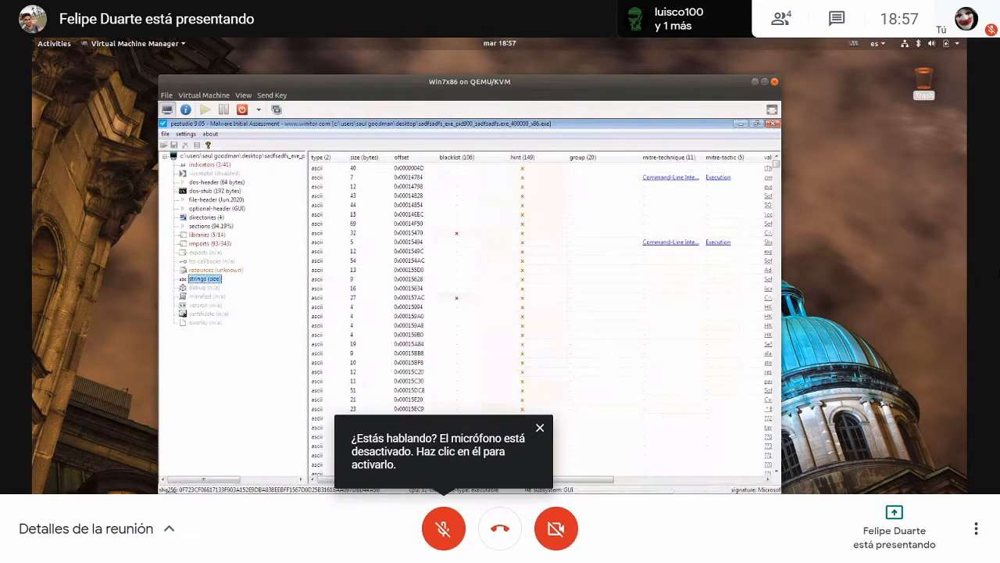
# - Highlight the BreakingSecurity.Net string value, compare it with the Remcos page at breaking-security.net in Chrome, and return to the Win7x86 virtual machine
pyautogui.moveTo(555, 480); pyautogui.dragTo(640, 479)
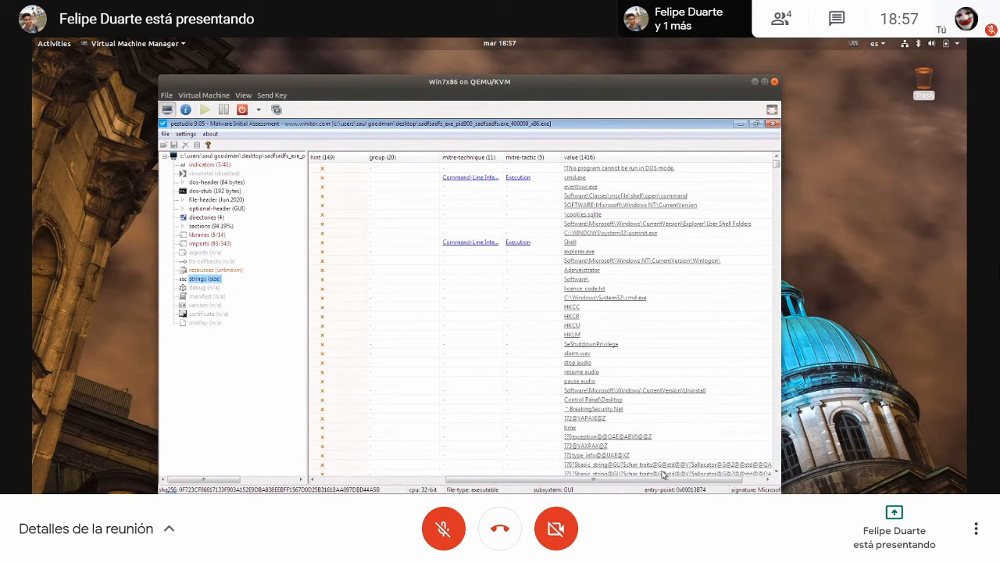
pyautogui.moveTo(655, 478); pyautogui.dragTo(675, 479)
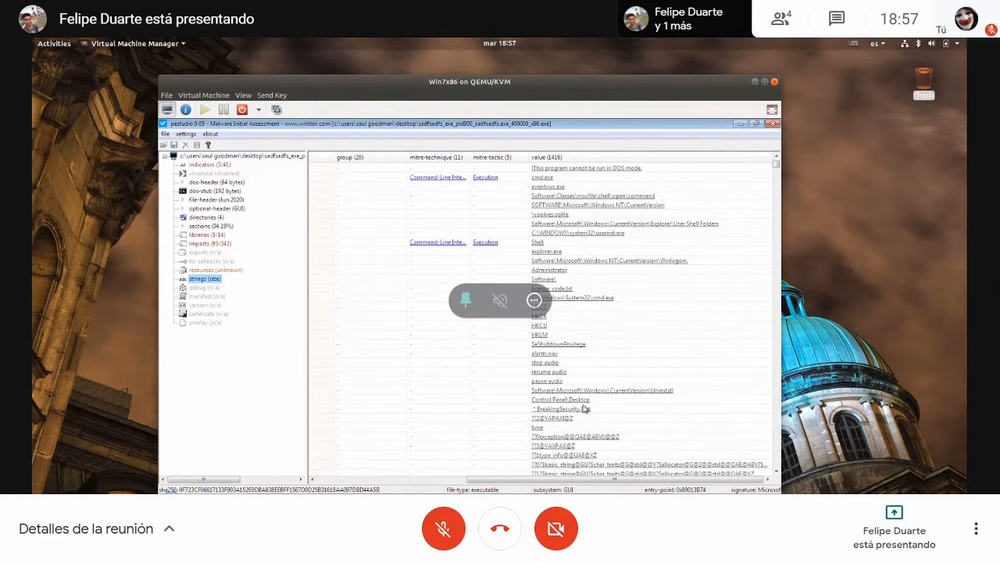
pyautogui.click(578, 408)
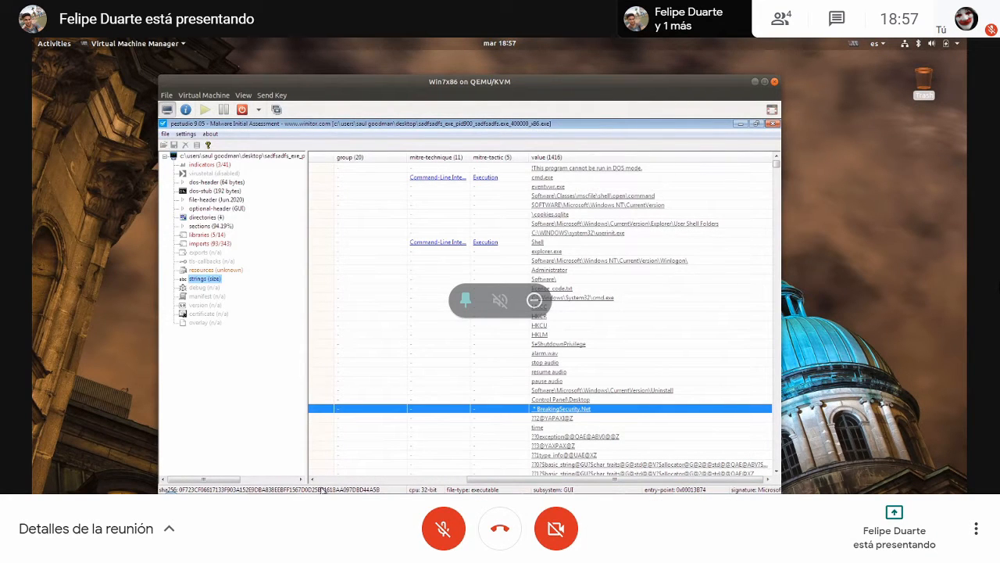
pyautogui.moveTo(177, 555)
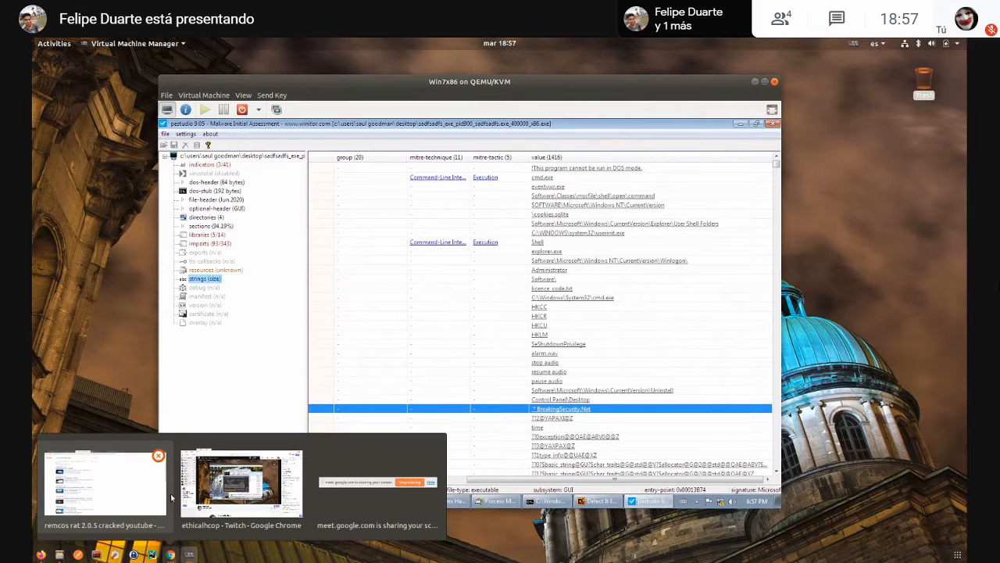
pyautogui.click(129, 488)
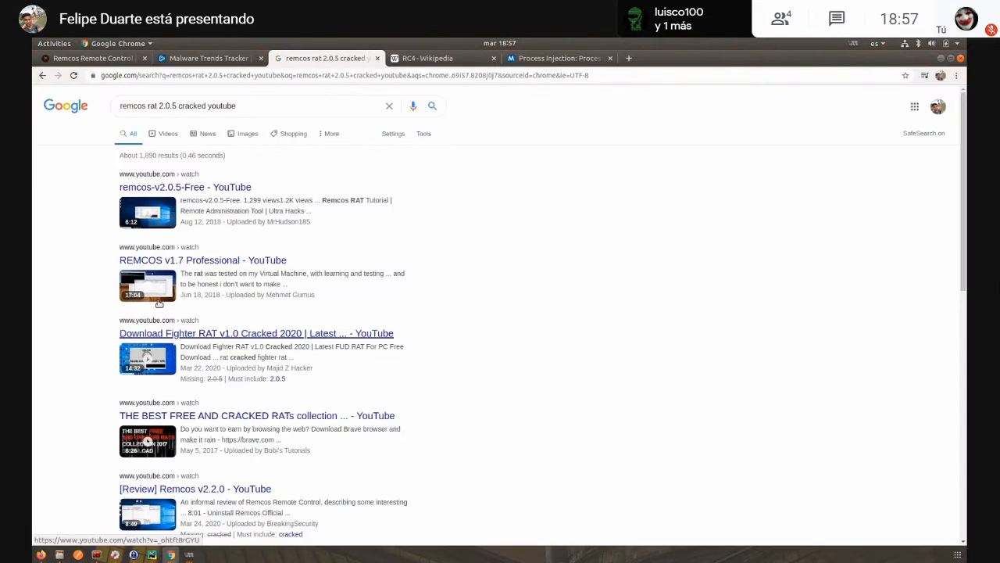
pyautogui.click(107, 58)
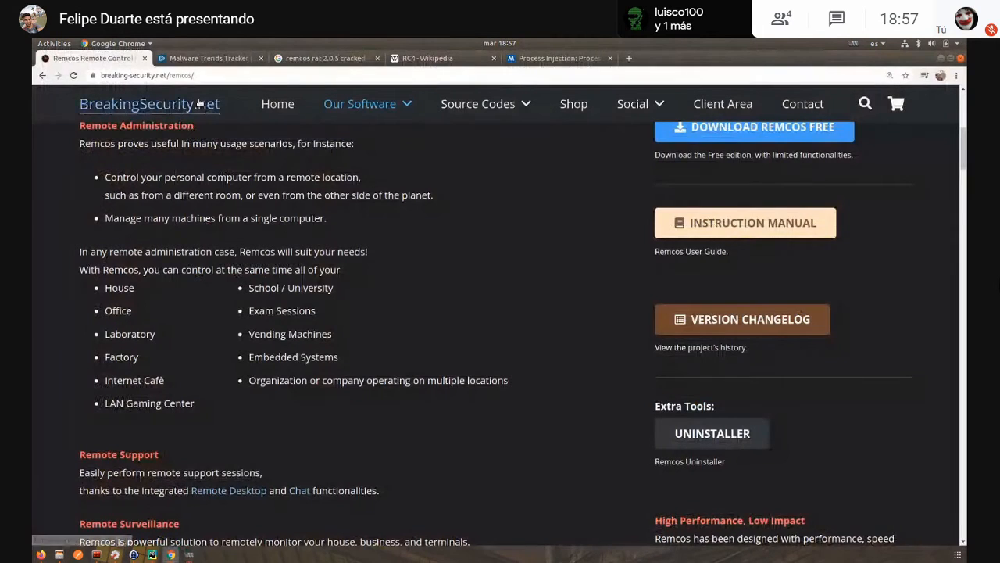
pyautogui.moveTo(190, 554)
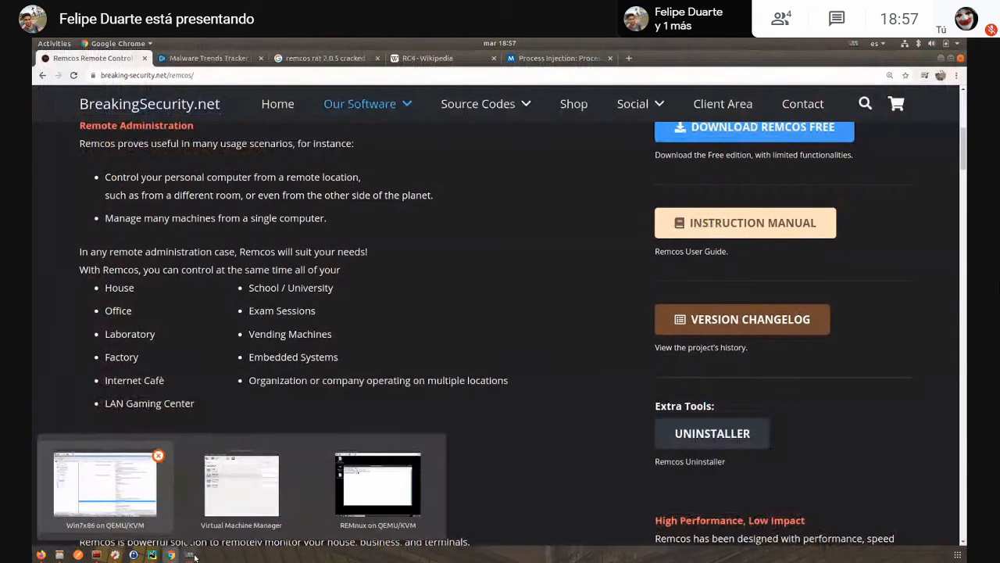
pyautogui.click(125, 474)
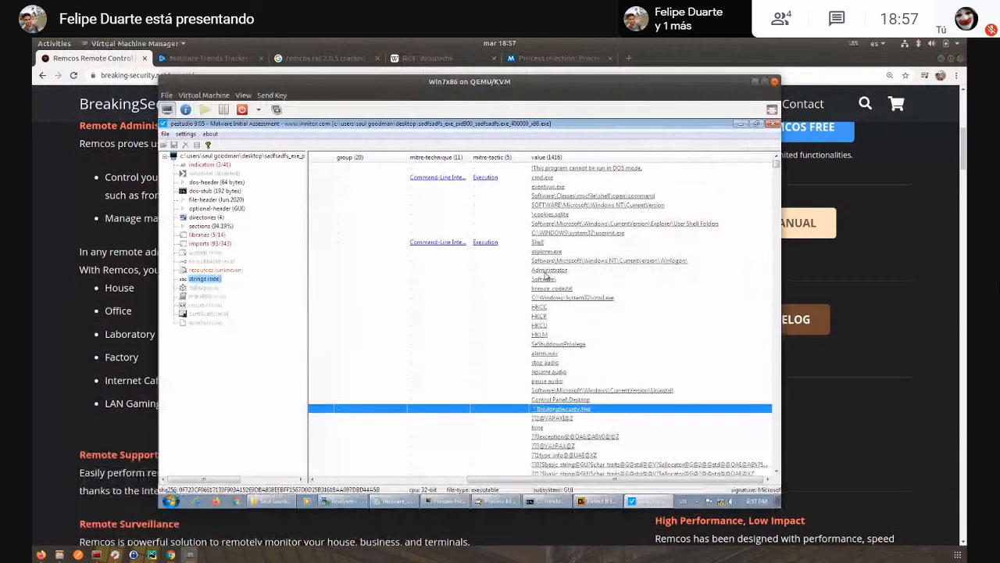
# - Examine the dump's further strings, including the script commands, registry paths and imported API names with their MITRE techniques
pyautogui.scroll(-4, 601, 332)
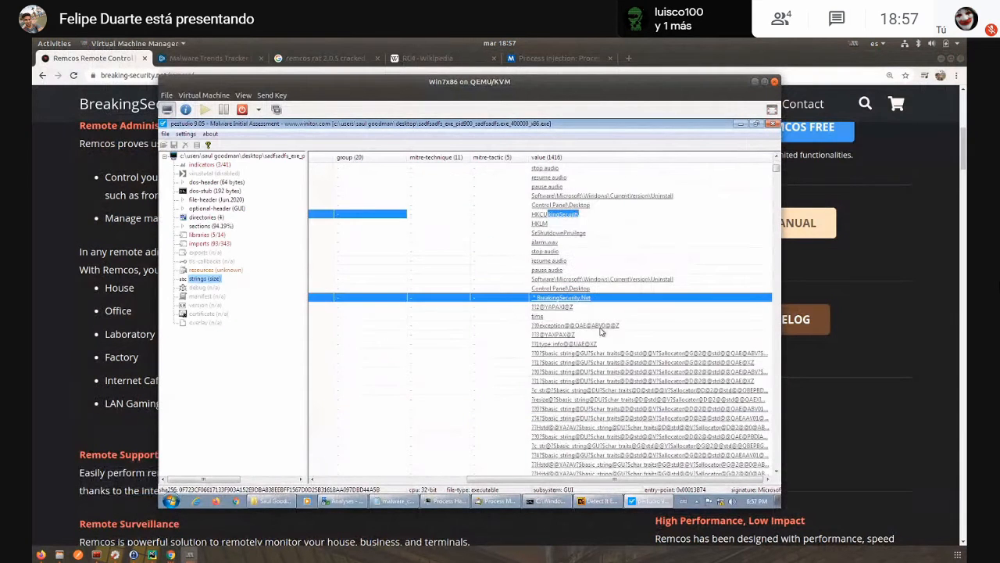
pyautogui.scroll(-10, 601, 332)
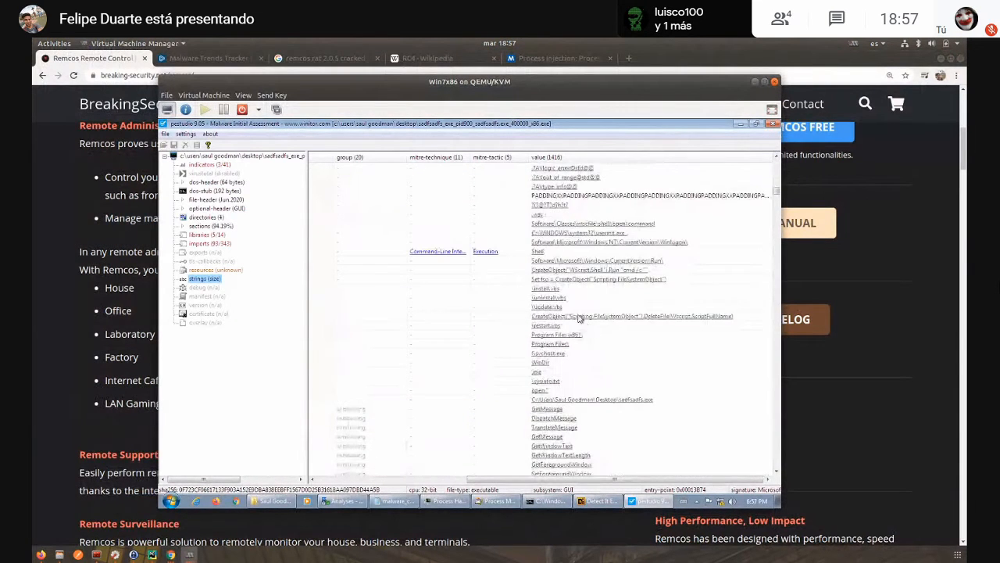
pyautogui.scroll(2, 536, 268)
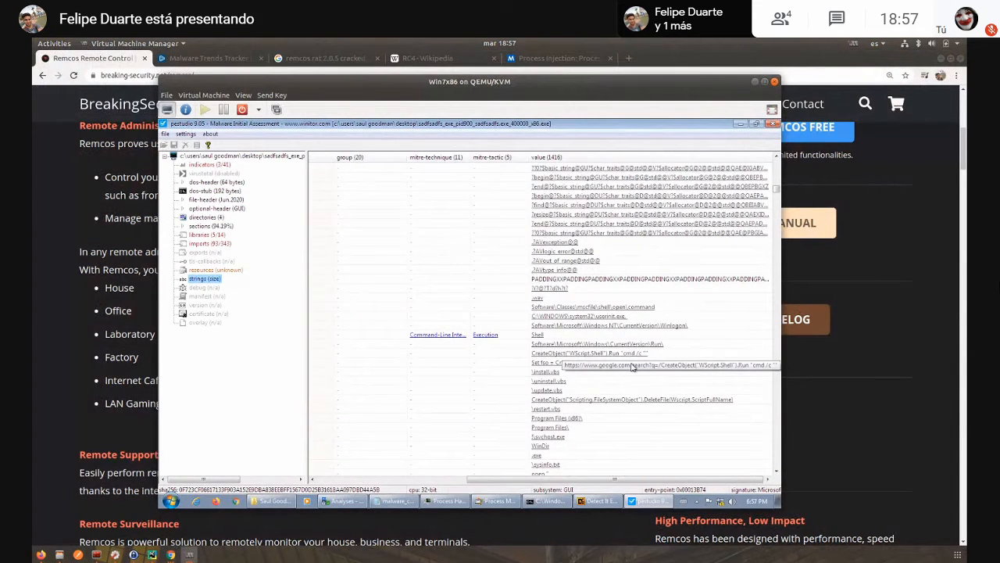
pyautogui.scroll(-15, 561, 396)
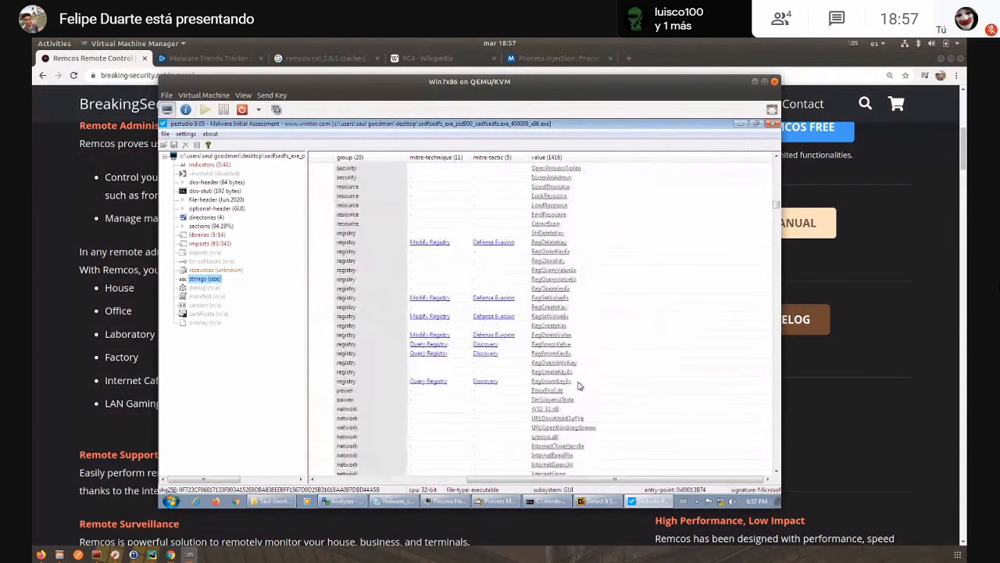
pyautogui.scroll(-12, 575, 384)
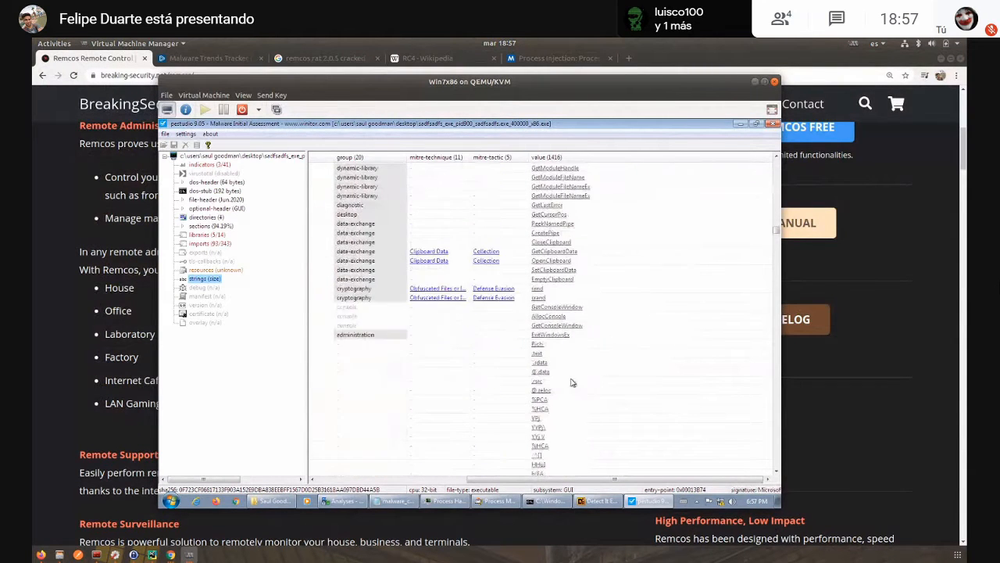
pyautogui.scroll(-10, 572, 379)
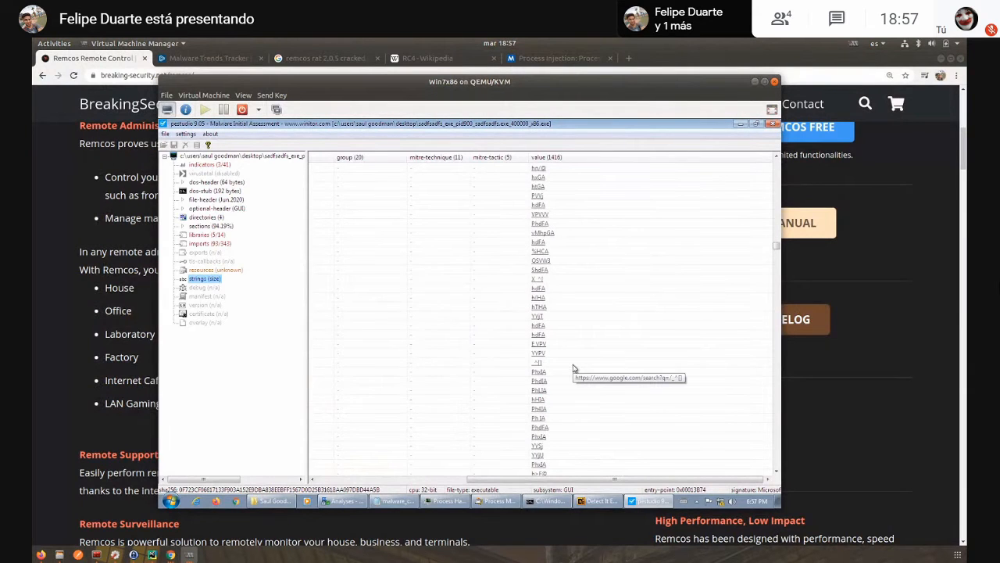
pyautogui.scroll(-8, 573, 368)
pyautogui.scroll(-10, 572, 368)
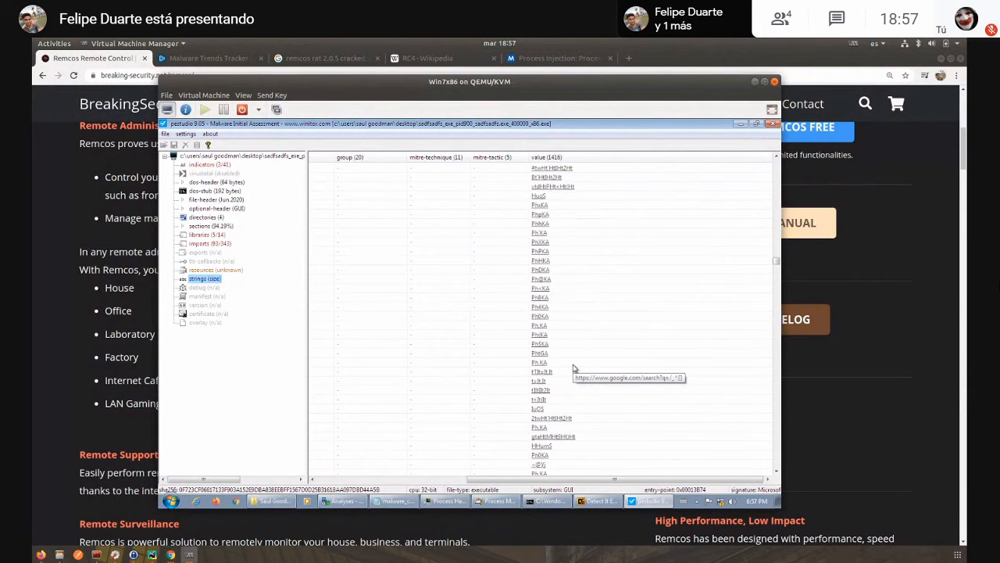
pyautogui.scroll(-10, 572, 368)
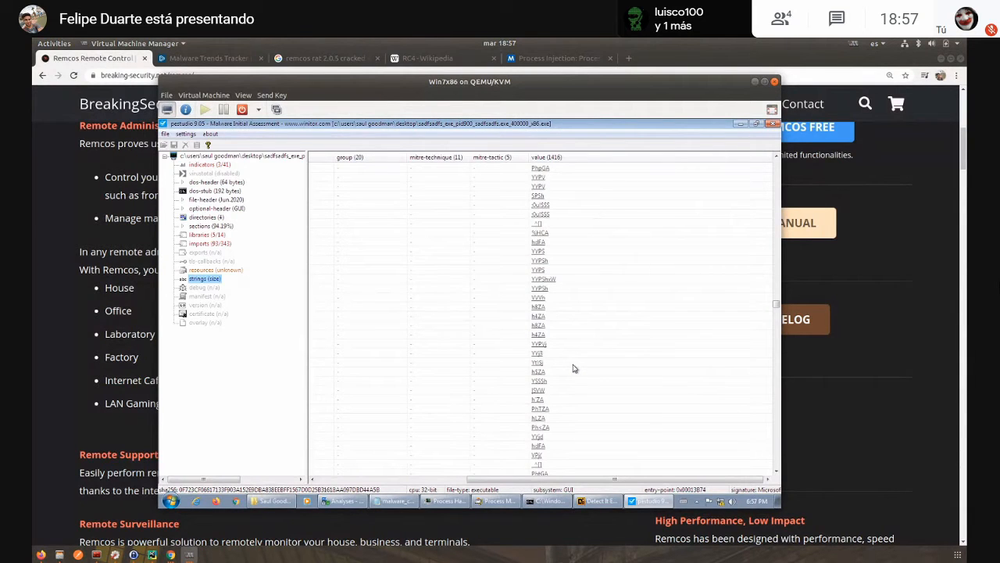
pyautogui.scroll(-8, 573, 368)
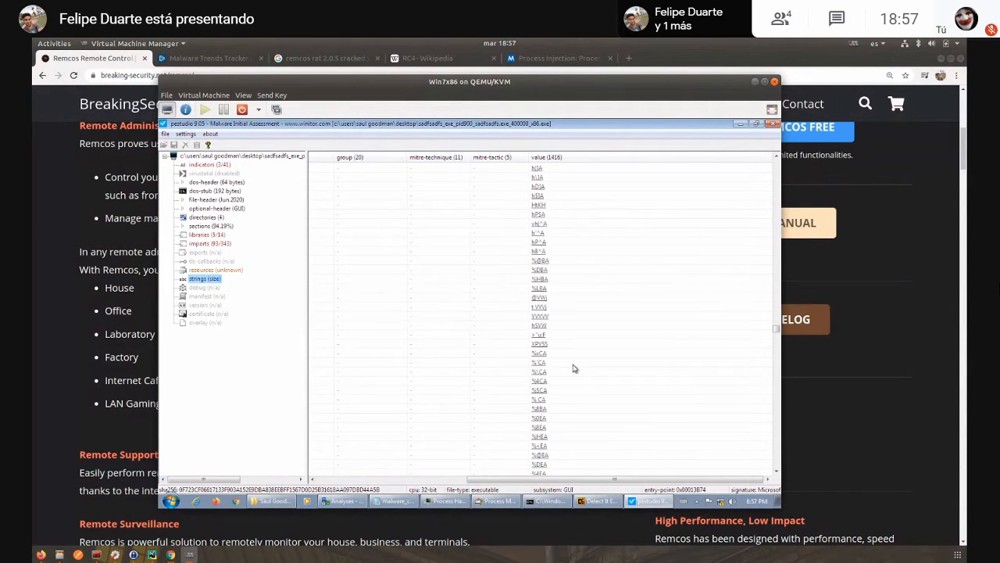
# - Examine the plain-text strings in the dump that describe camera, connection, file transfer and keylogger functions
pyautogui.scroll(-10, 573, 368)
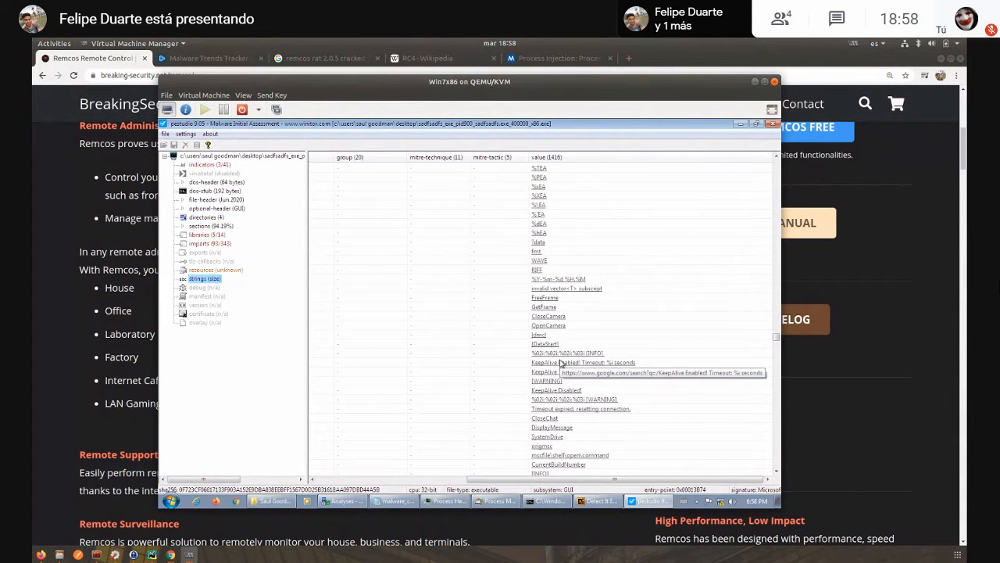
pyautogui.scroll(-9, 561, 363)
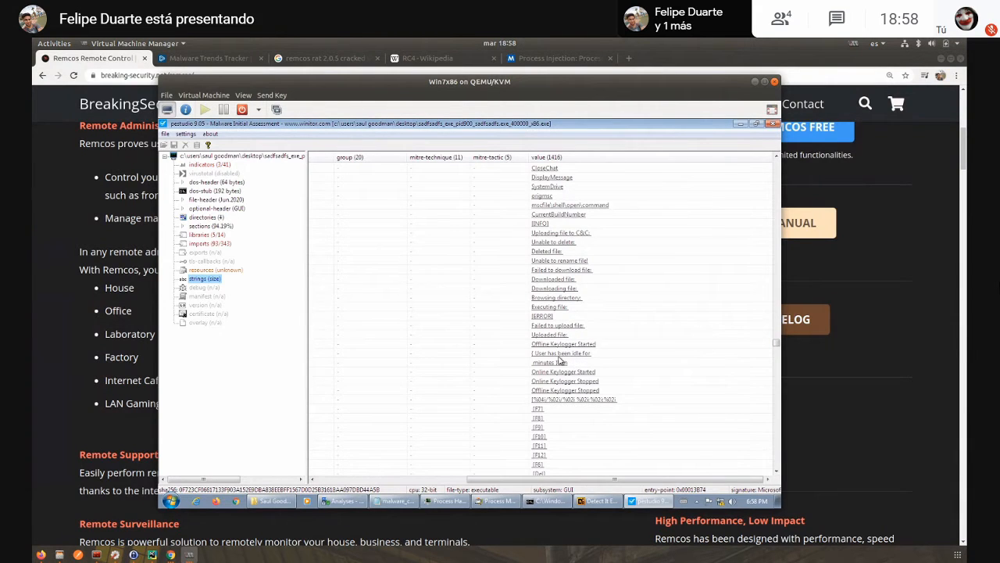
pyautogui.click(170, 554)
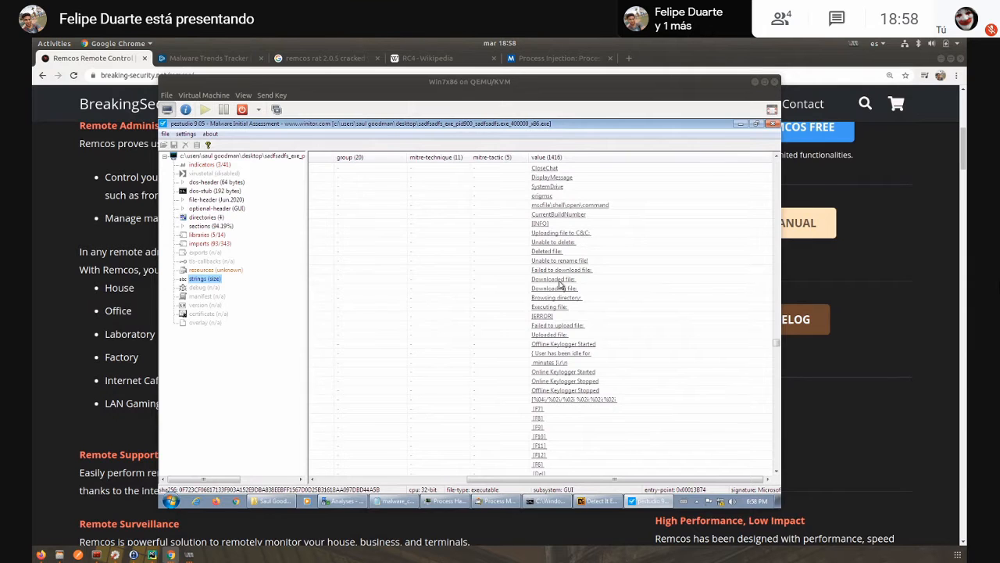
pyautogui.scroll(-1, 571, 298)
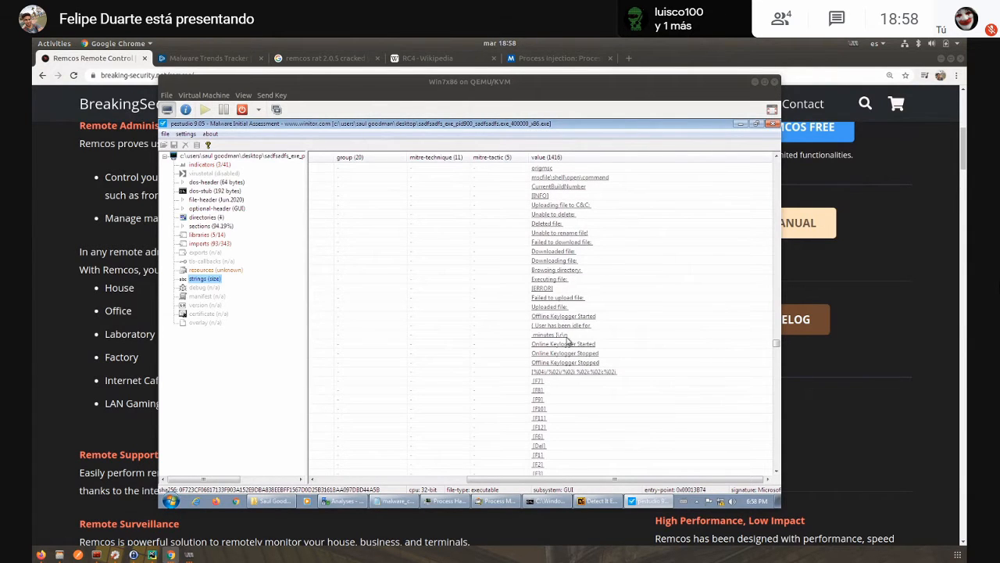
pyautogui.scroll(-7, 568, 331)
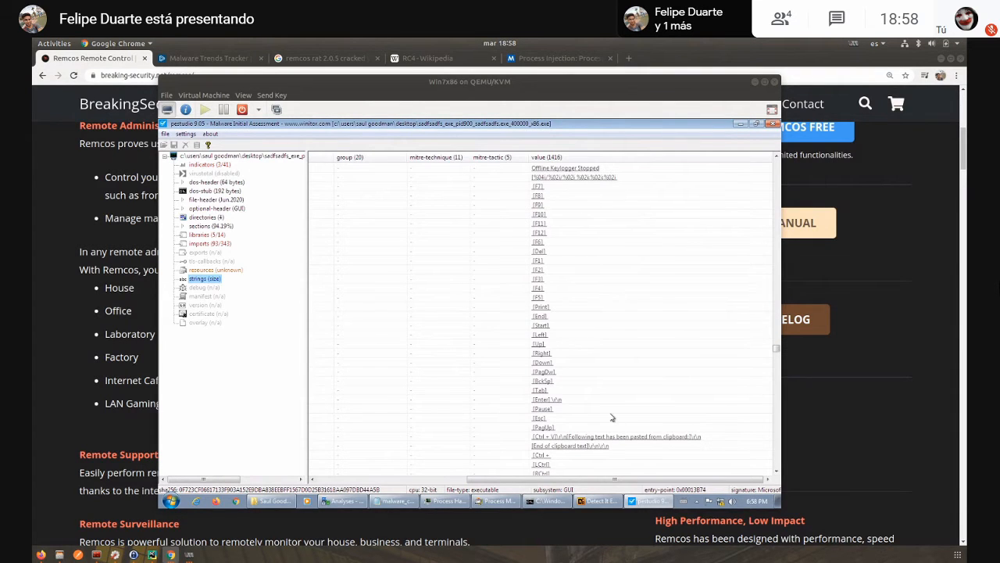
# - Highlight the pasted-clipboard string, examine the Chrome, Firefox and IE login and cookie strings below it, and minimize PEStudio
pyautogui.click(652, 439)
pyautogui.scroll(-5, 655, 305)
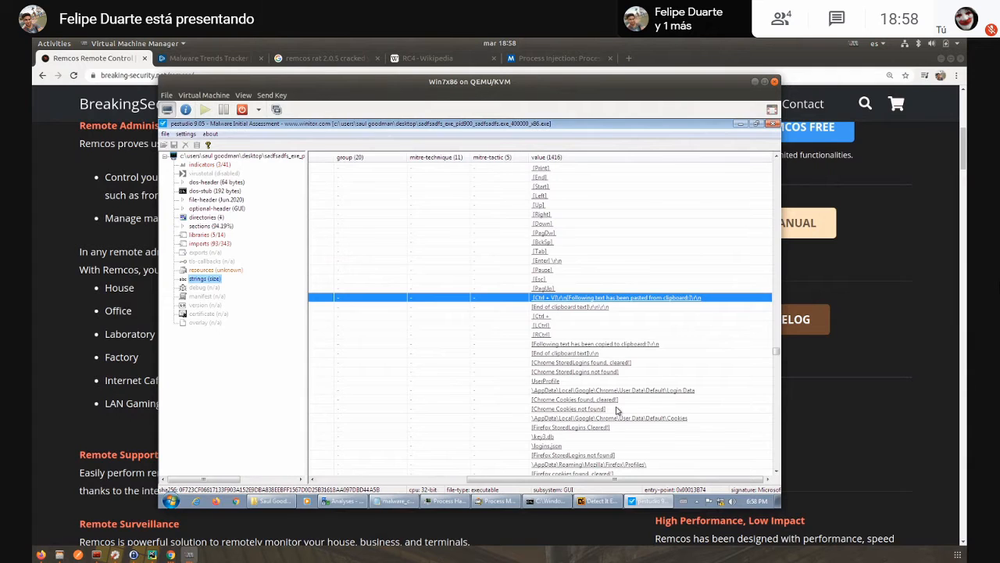
pyautogui.scroll(-2, 622, 403)
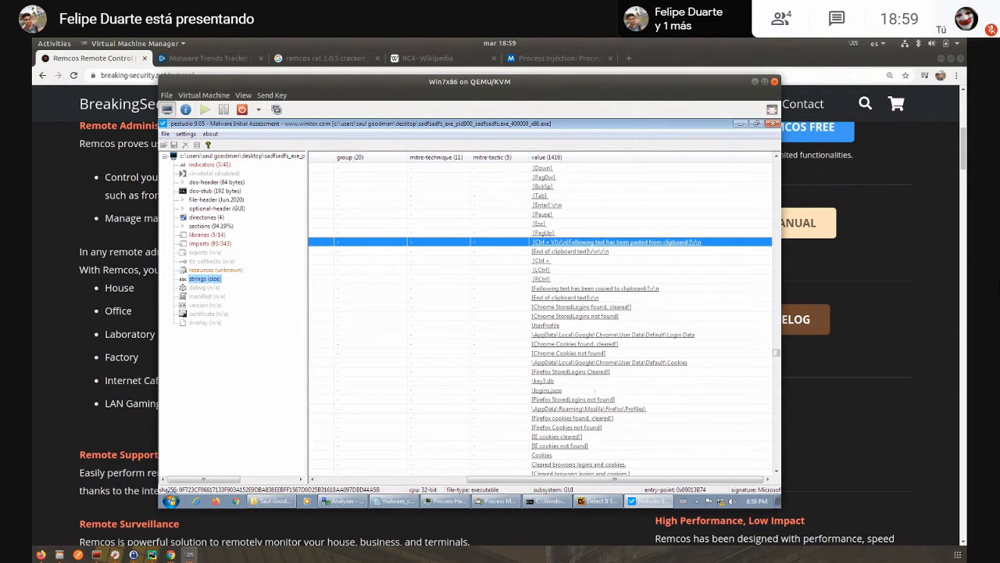
pyautogui.click(740, 124)
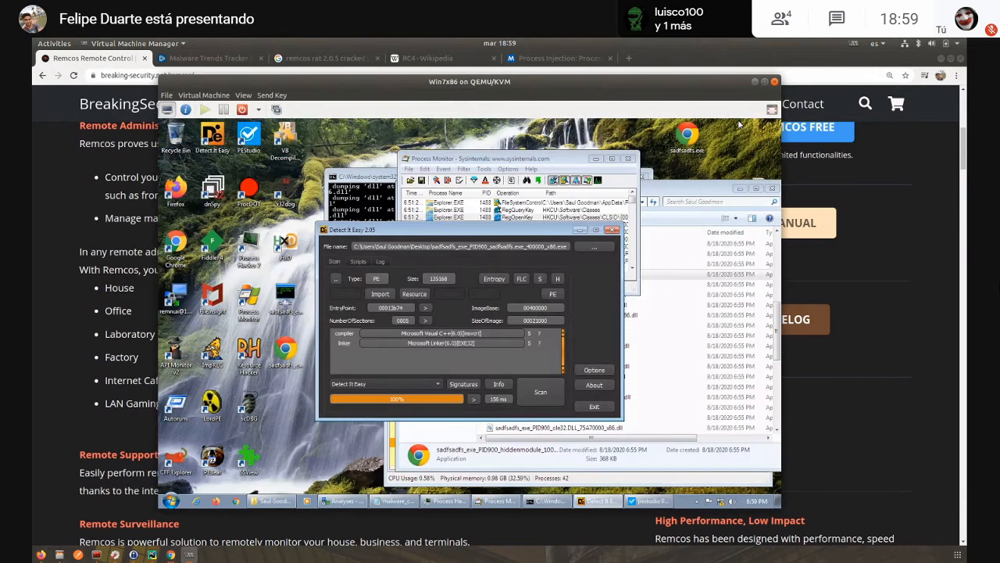
# - Bring Process Hacker to the front and examine the running processes under explorer.exe
pyautogui.click(286, 306)
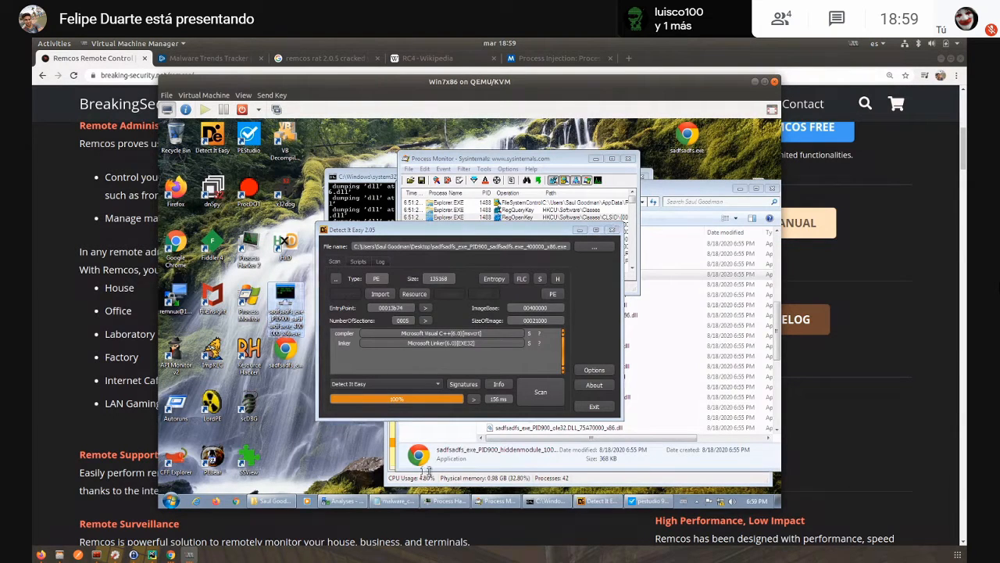
pyautogui.click(397, 479)
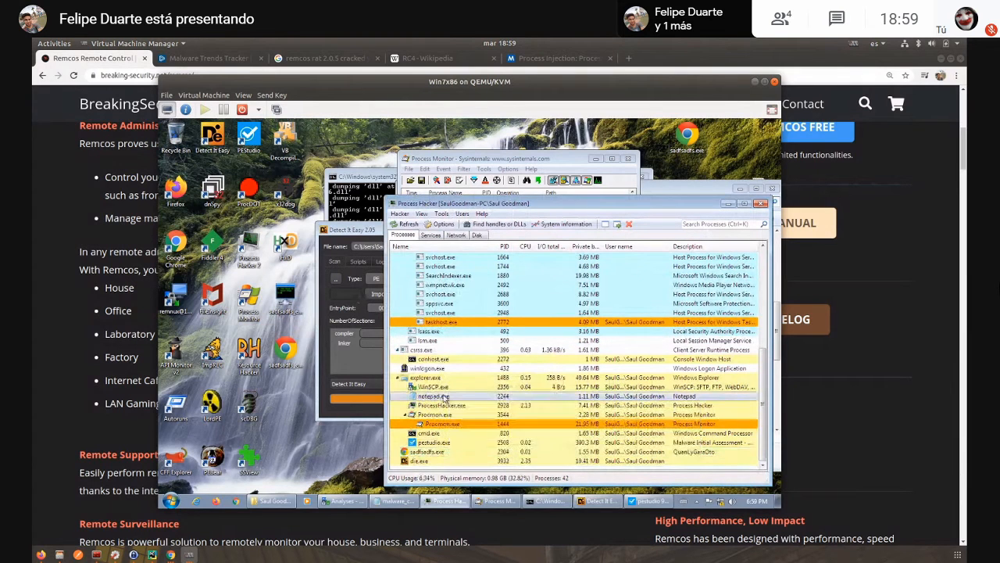
pyautogui.scroll(-1, 461, 396)
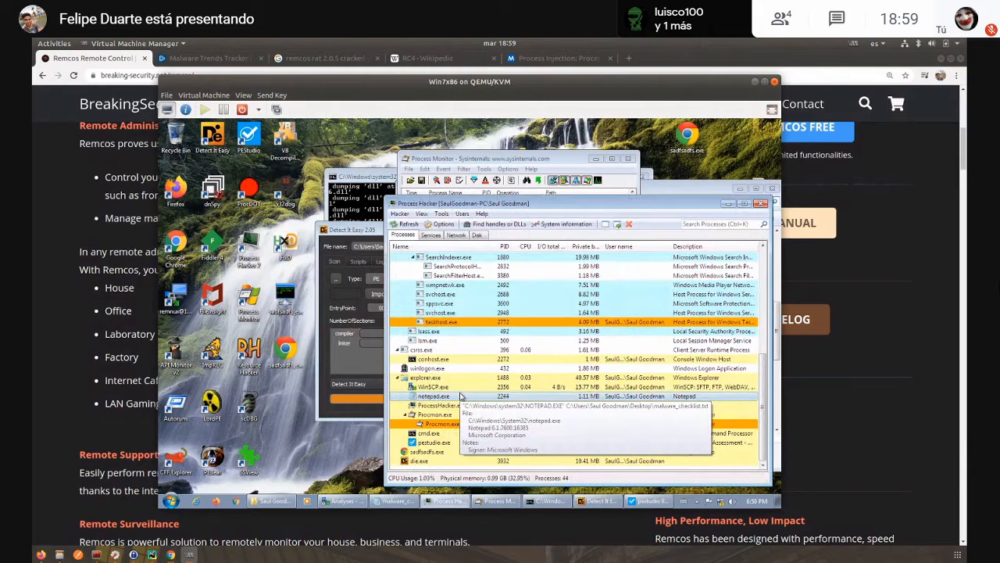
# - Load the 400000_x86.exe dump into Resource Hacker, view the SETTINGS resource under RCData, and close Resource Hacker
pyautogui.click(286, 305)
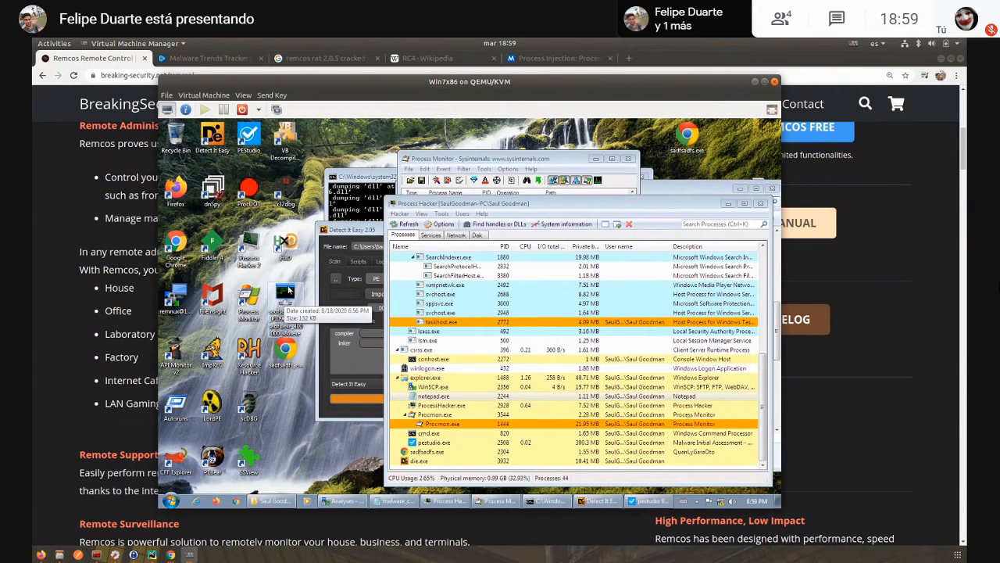
pyautogui.moveTo(297, 291); pyautogui.dragTo(328, 281)
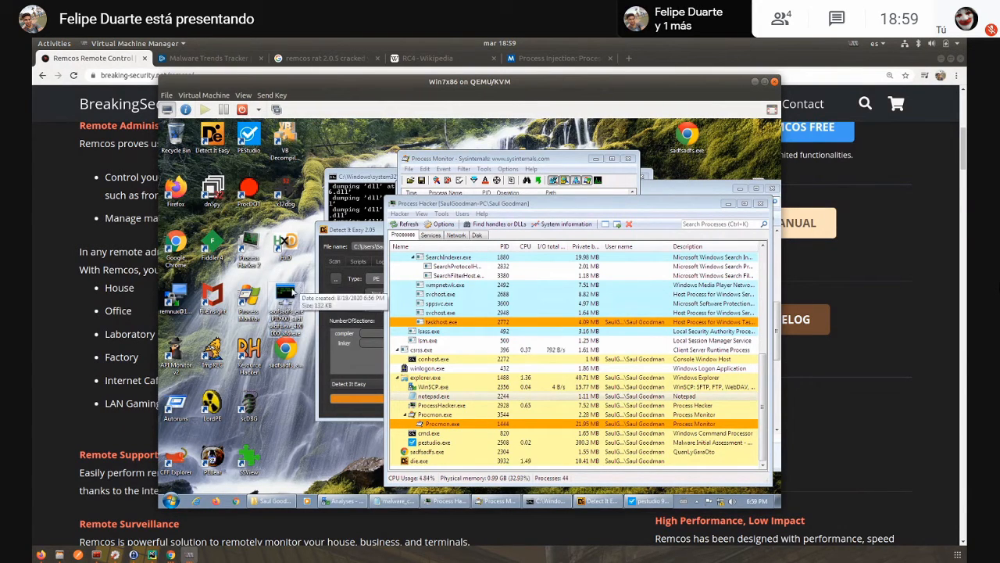
pyautogui.moveTo(290, 292); pyautogui.dragTo(250, 354)
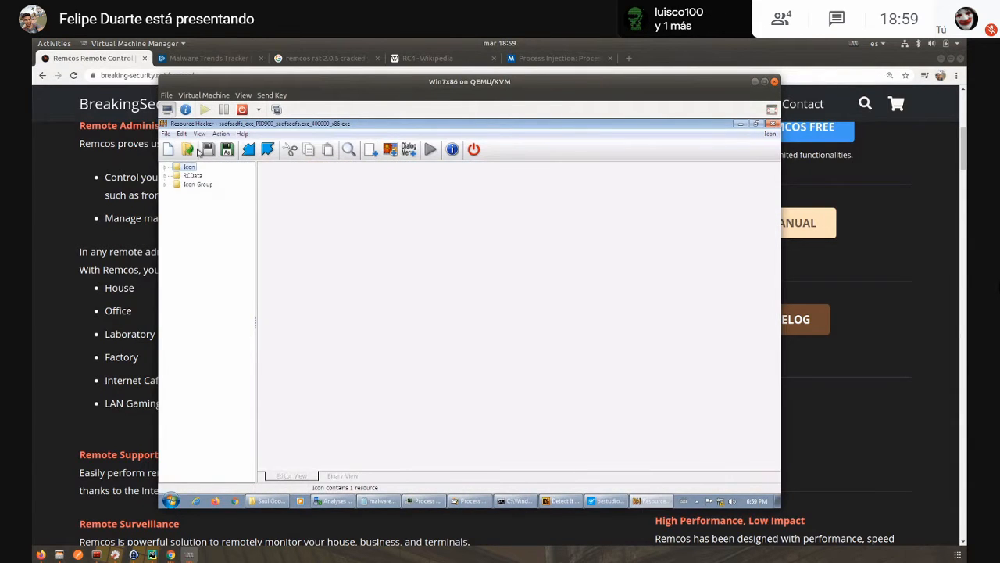
pyautogui.doubleClick(192, 176)
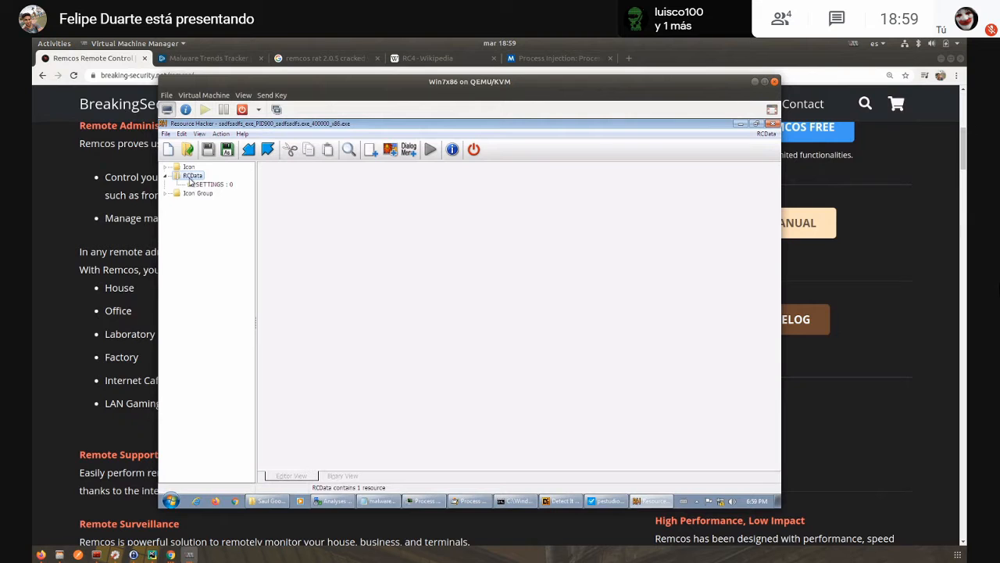
pyautogui.click(202, 185)
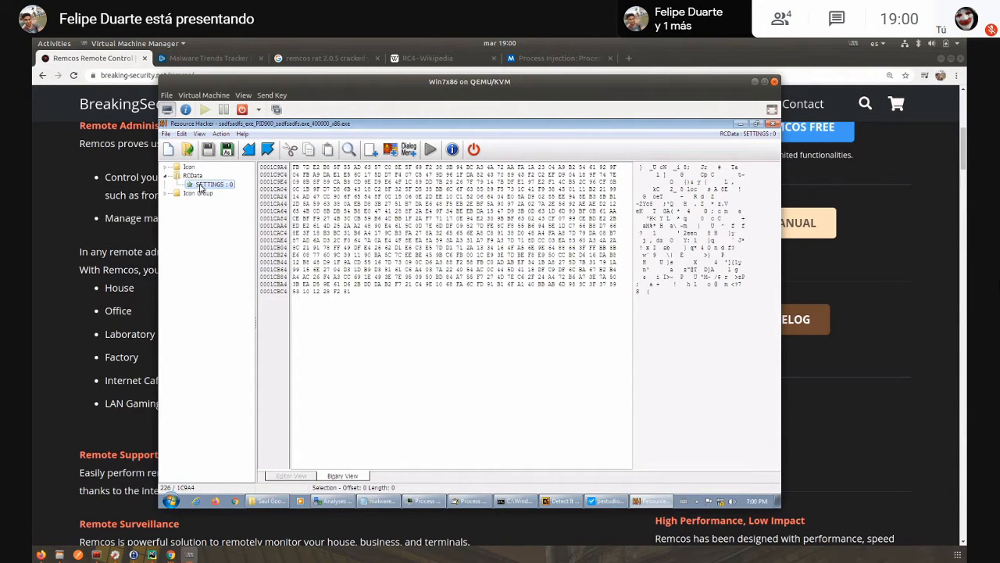
pyautogui.click(772, 124)
# - Show Process Monitor's process tree and select the parent sadfsadfs.exe process to examine its child processes
pyautogui.hotkey('alt', 'Tab')
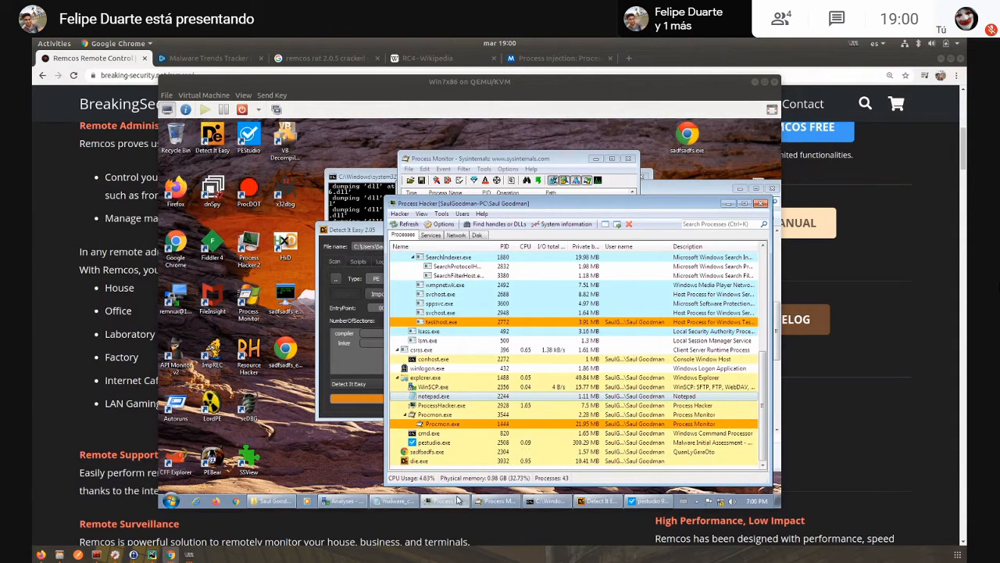
pyautogui.click(497, 500)
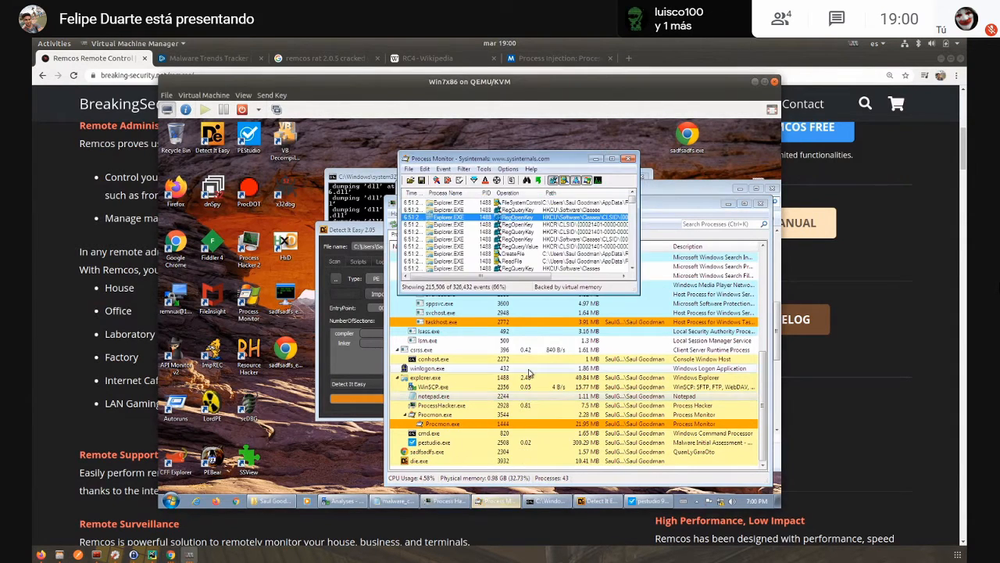
pyautogui.click(487, 170)
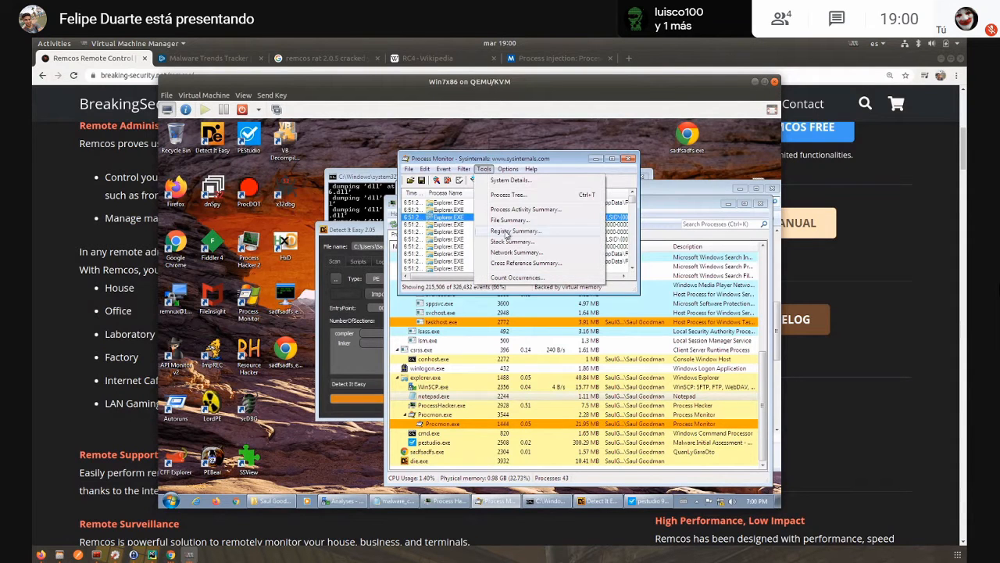
pyautogui.click(511, 195)
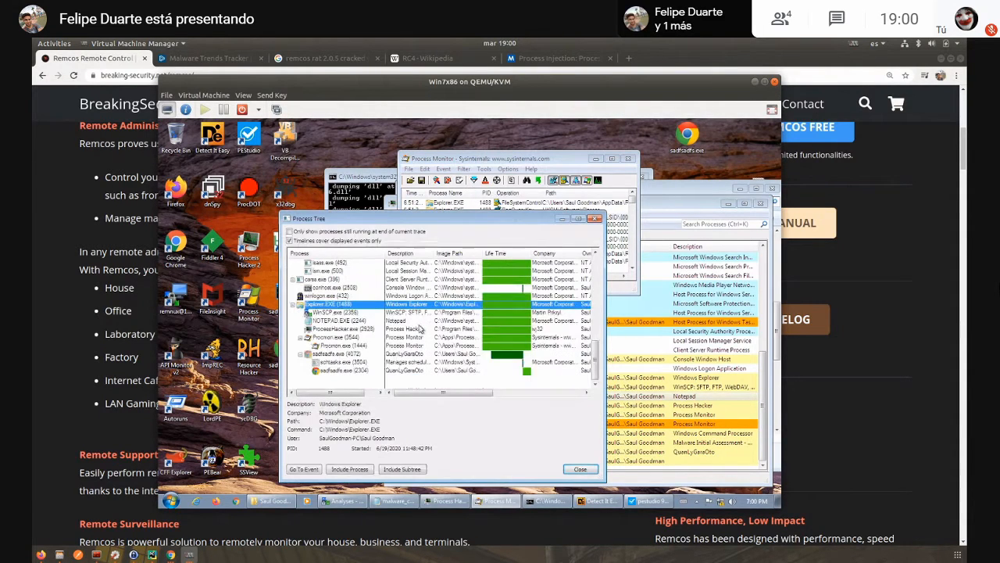
pyautogui.click(338, 354)
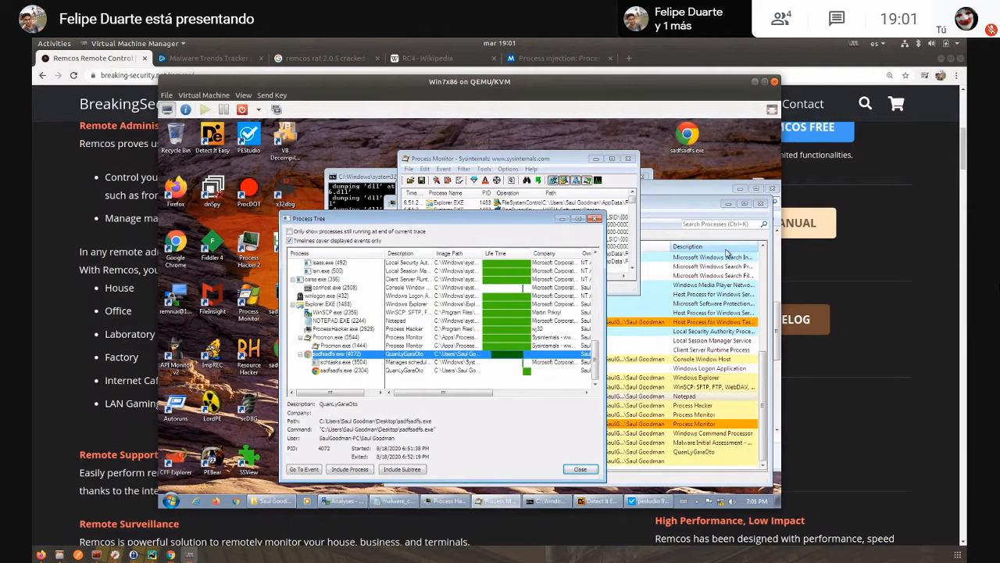
# - Switch to Detect It Easy, view the dump's entropy curve, and close the entropy window
pyautogui.click(614, 501)
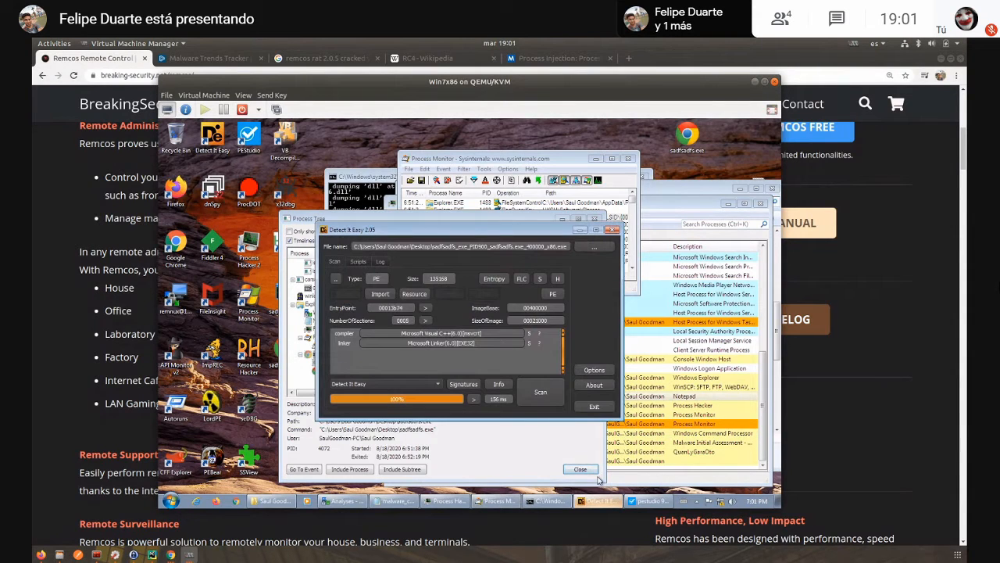
pyautogui.click(496, 278)
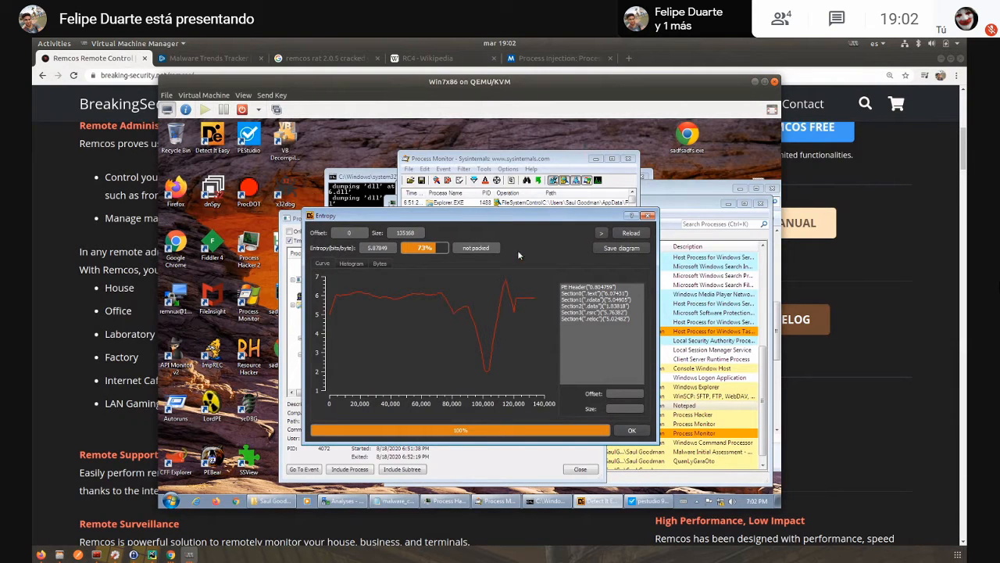
pyautogui.click(647, 216)
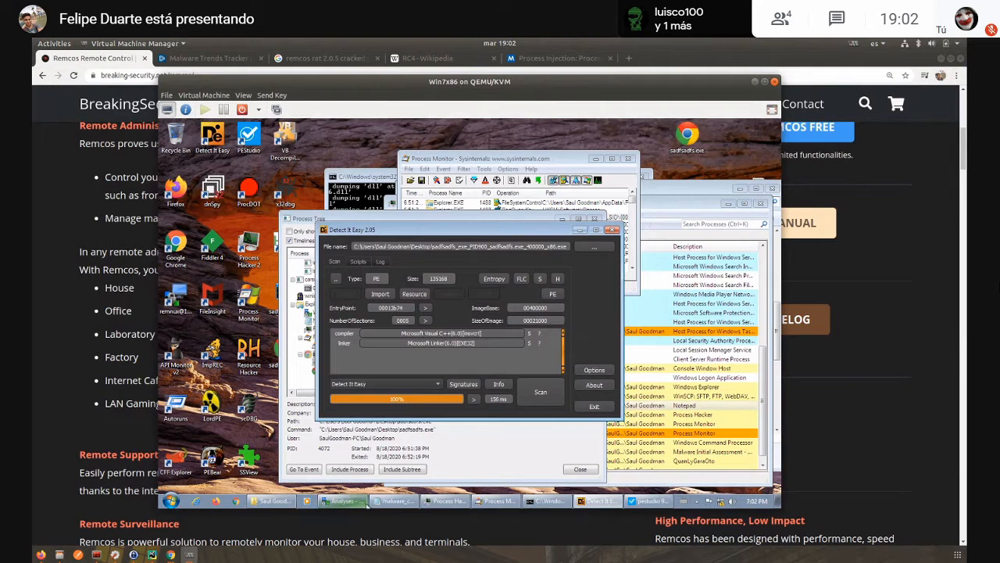
# - Show malware_checklist.txt, highlight the end of the second question about unpacking, and bring Process Hacker back to the front
pyautogui.click(387, 504)
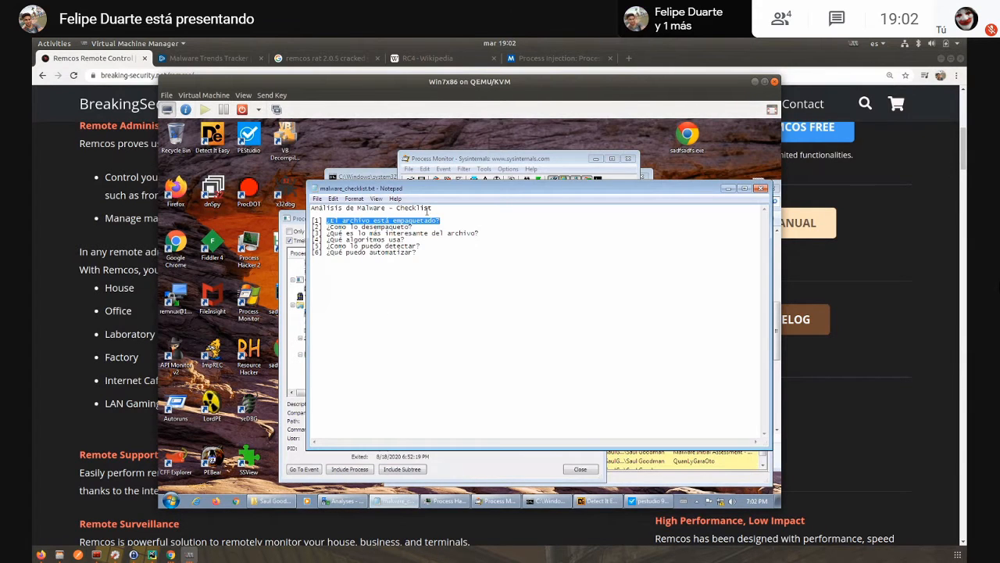
pyautogui.moveTo(419, 226); pyautogui.dragTo(402, 227)
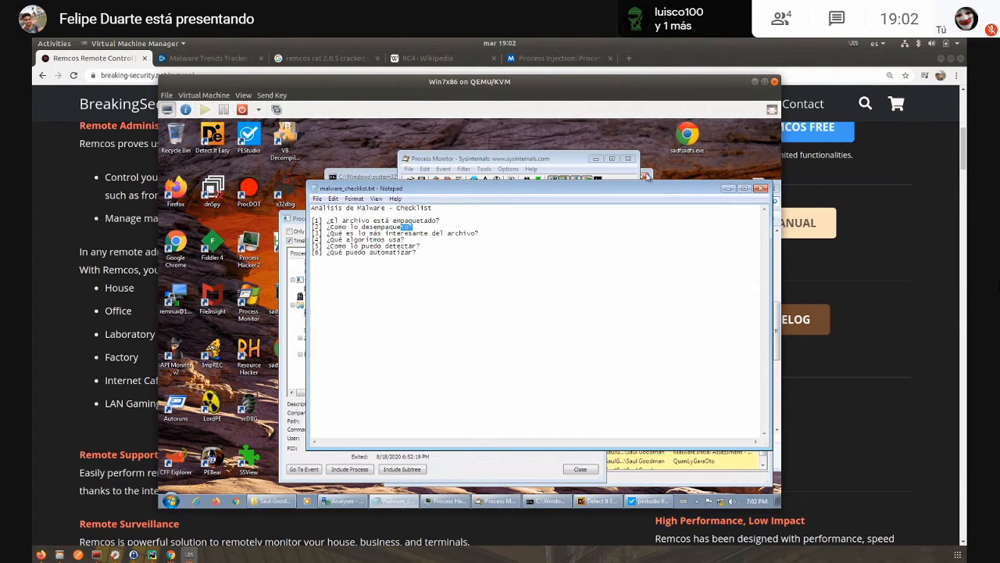
pyautogui.click(629, 466)
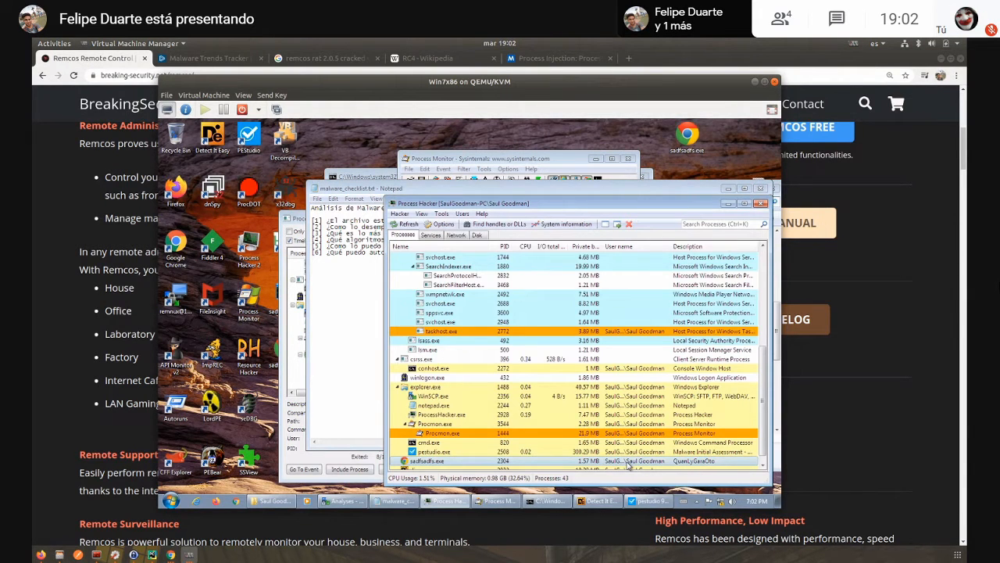
# - Load the original sadfsadfs.exe into PEStudio, examine its extracted strings in a maximized window, and close that window
pyautogui.scroll(-1, 555, 405)
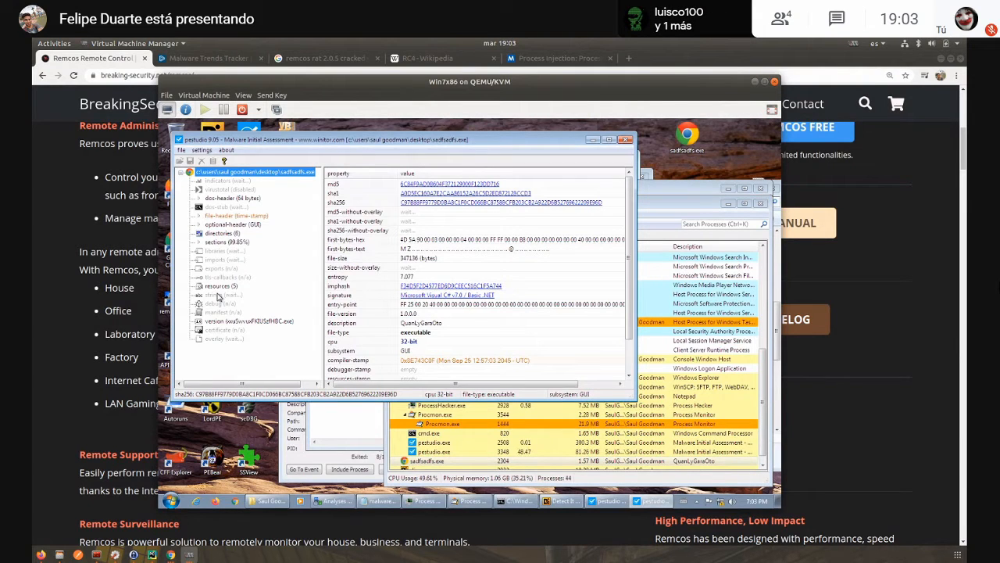
pyautogui.click(219, 297)
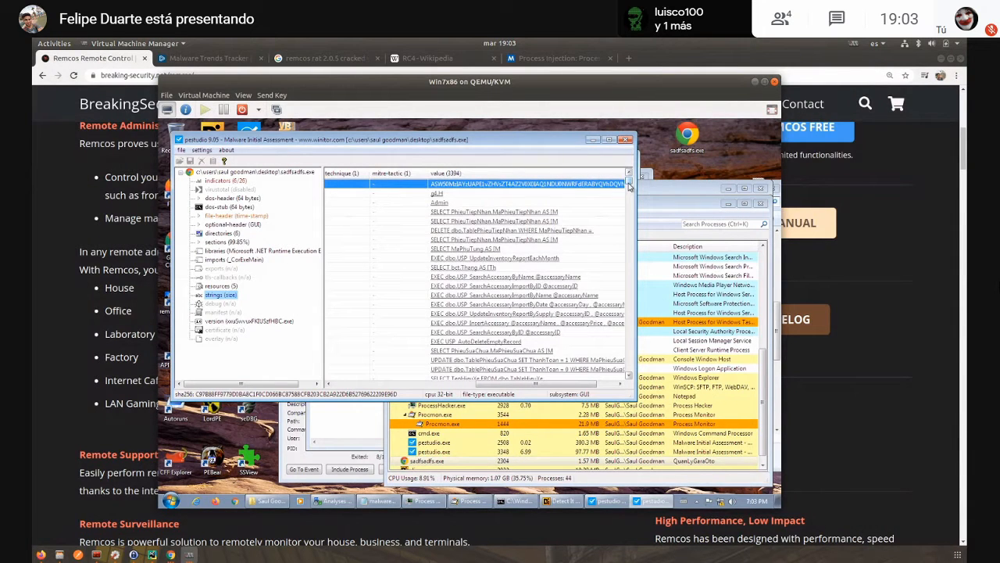
pyautogui.moveTo(630, 183); pyautogui.dragTo(616, 294)
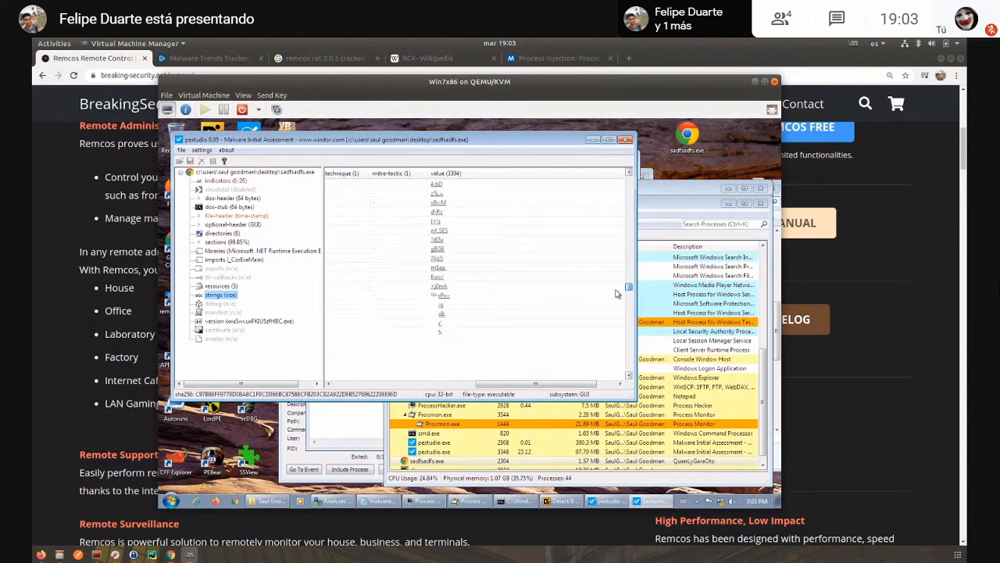
pyautogui.click(609, 139)
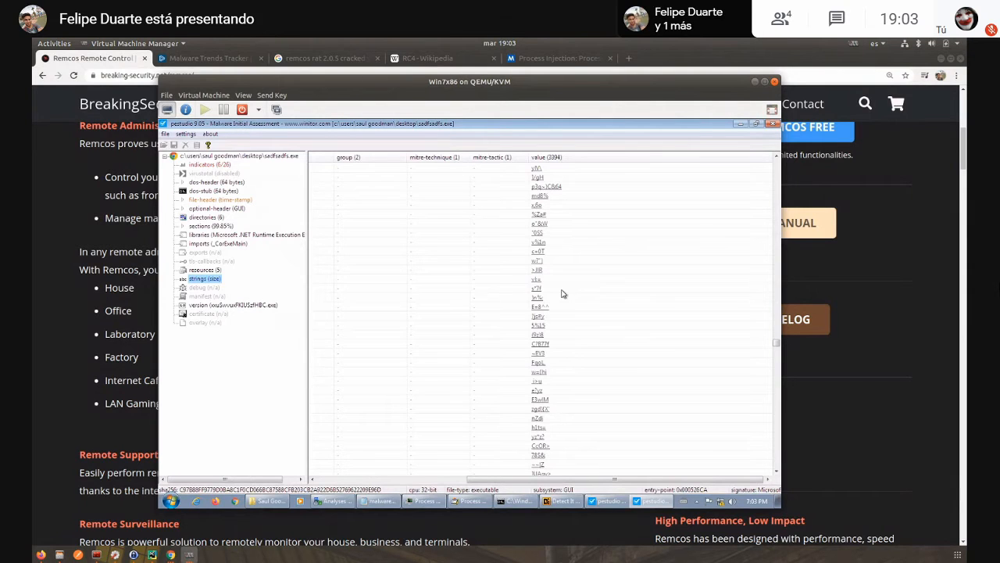
pyautogui.moveTo(776, 343); pyautogui.dragTo(755, 455)
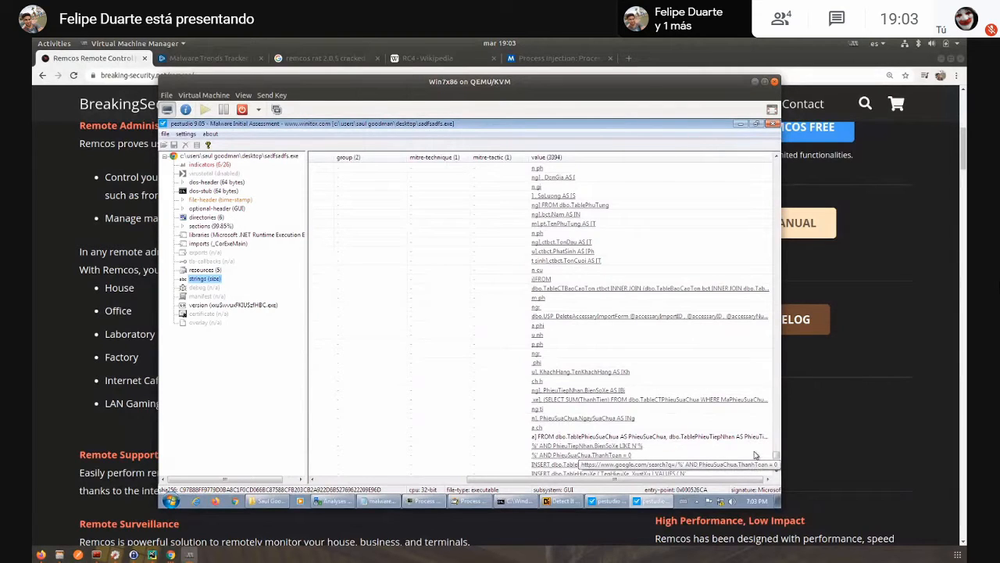
pyautogui.click(772, 125)
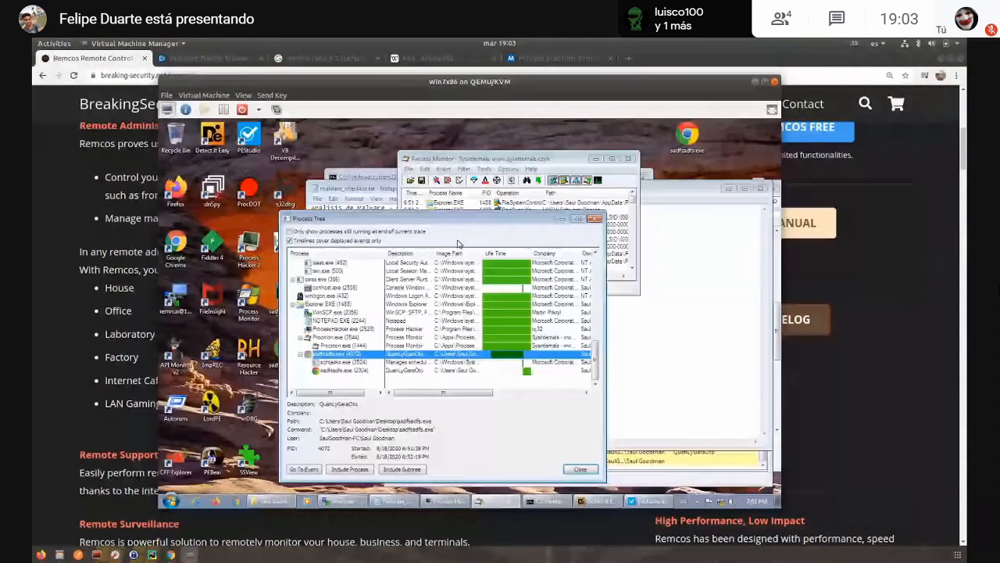
# - Close the process tree and terminate the running sadfsadfs.exe process in Process Hacker
pyautogui.click(594, 219)
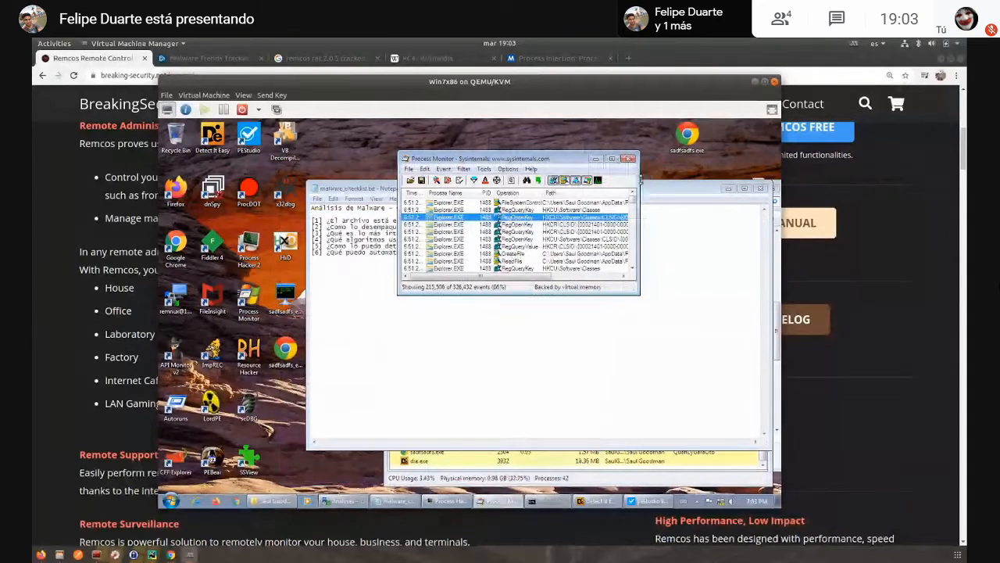
pyautogui.click(428, 457)
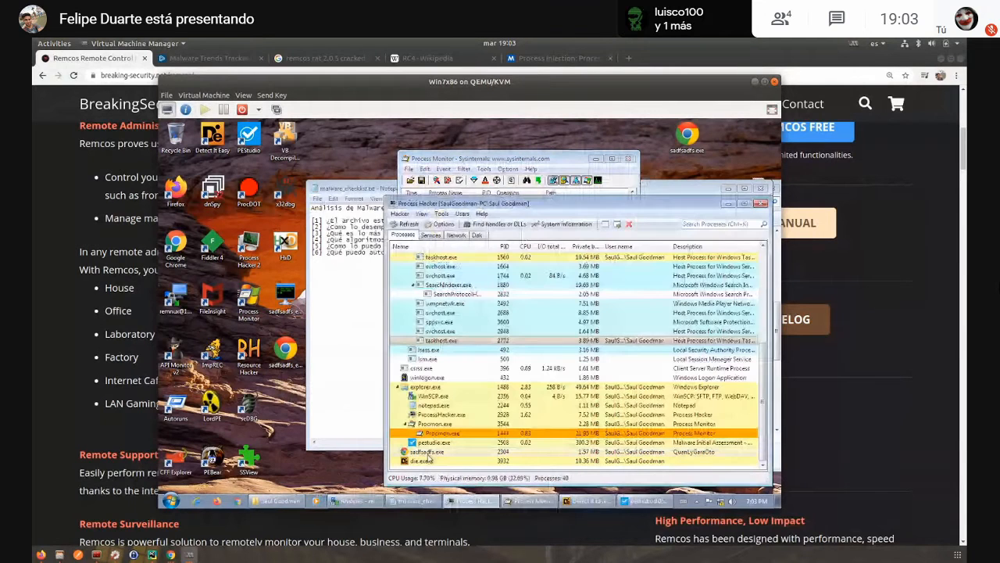
pyautogui.click(427, 453)
pyautogui.press('Delete')
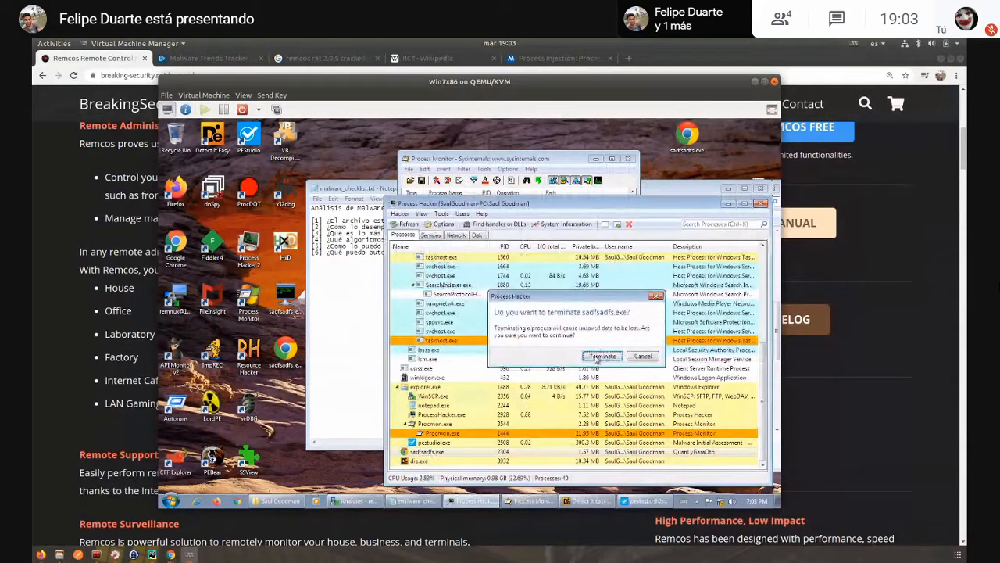
pyautogui.click(602, 356)
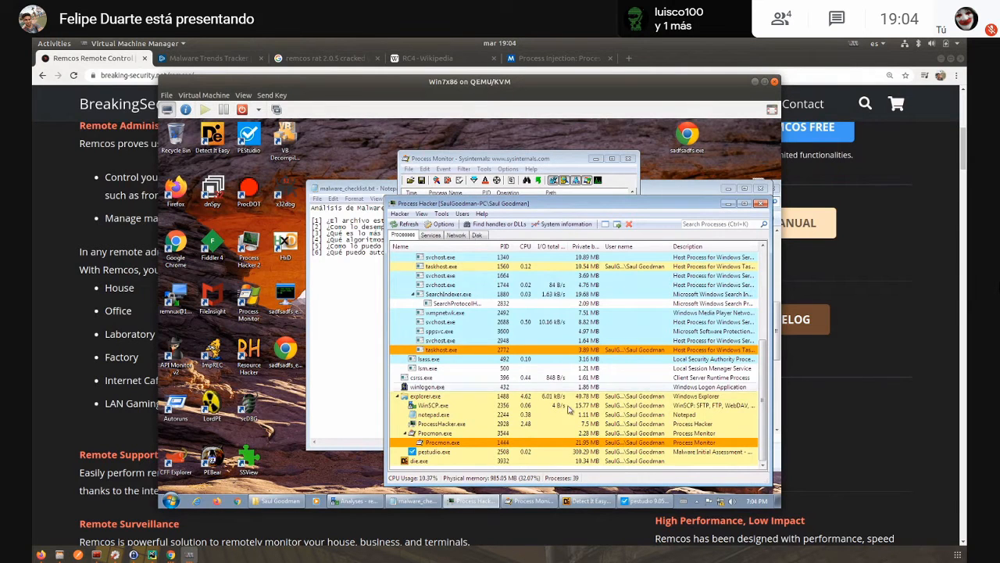
# - Return to Detect It Easy, view the dump's entropy curve and section values again, and close the entropy window
pyautogui.click(587, 501)
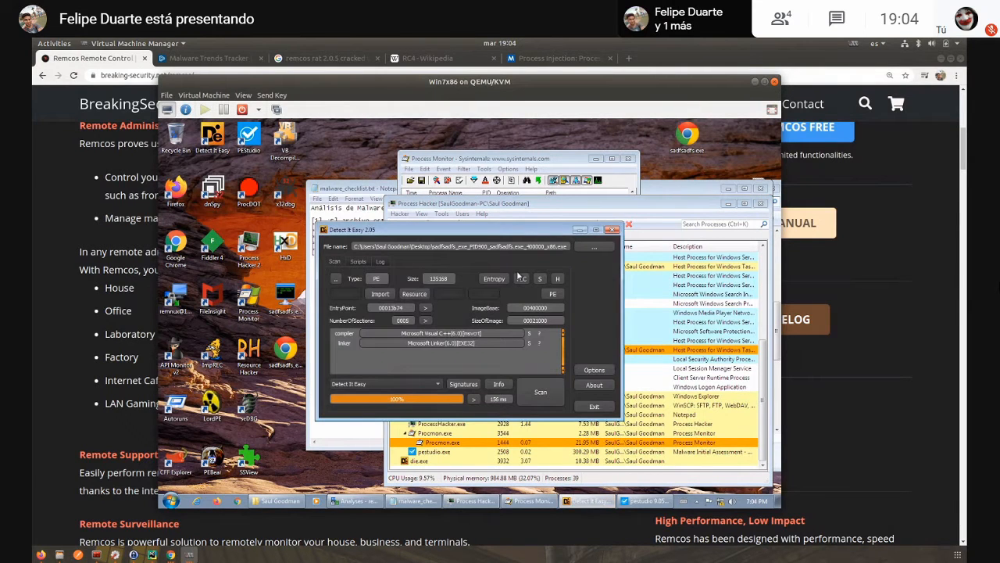
pyautogui.click(496, 279)
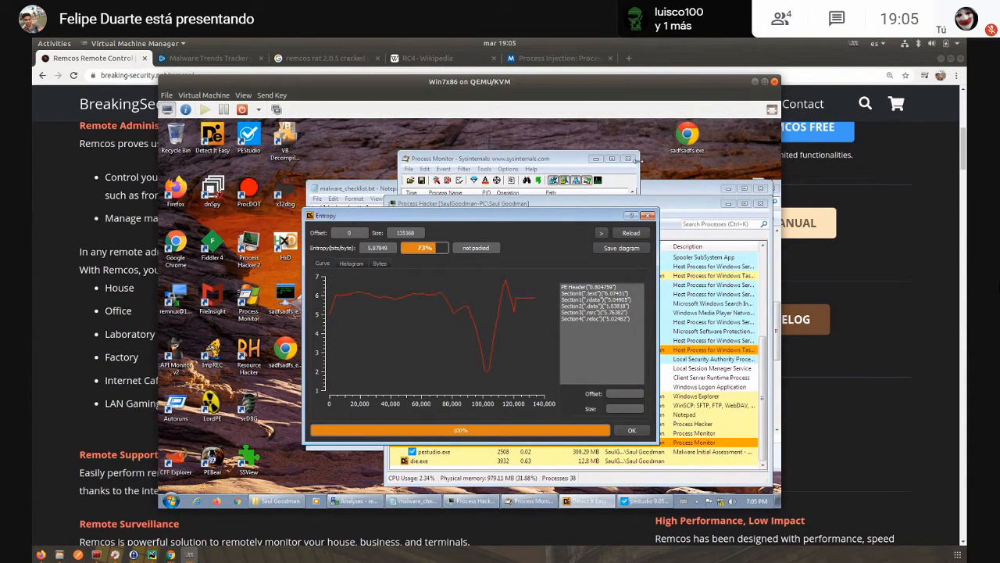
pyautogui.click(648, 215)
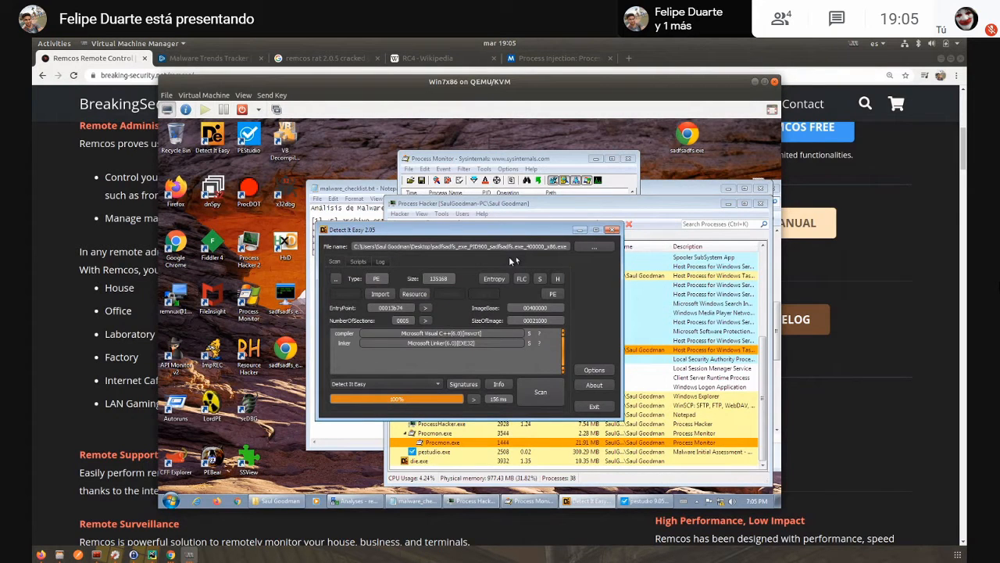
# - Load the original sadfsadfs.exe into Detect It Easy in place of the dump, examine its entropy curve and .text section, and close the program
pyautogui.click(613, 229)
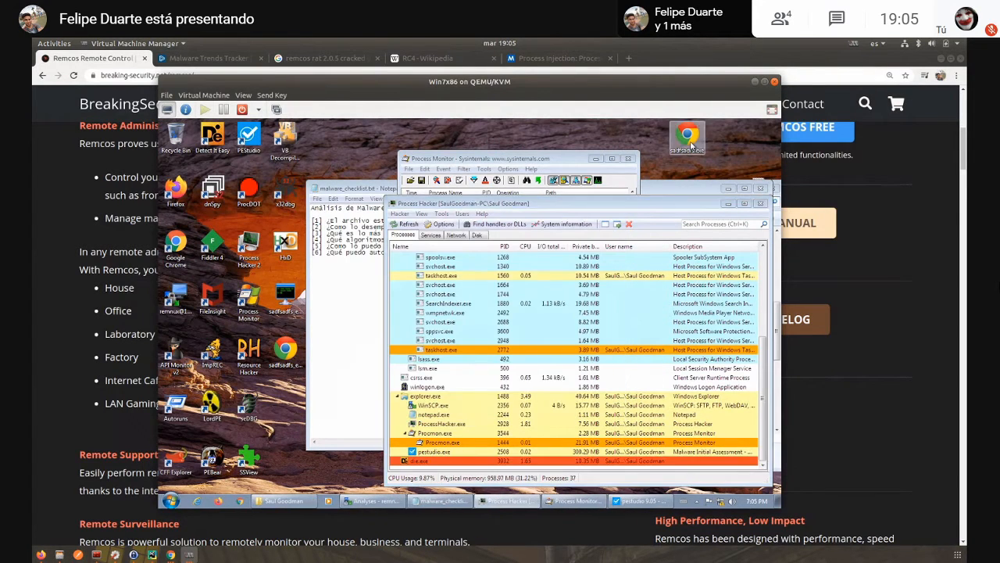
pyautogui.moveTo(690, 145); pyautogui.dragTo(216, 147)
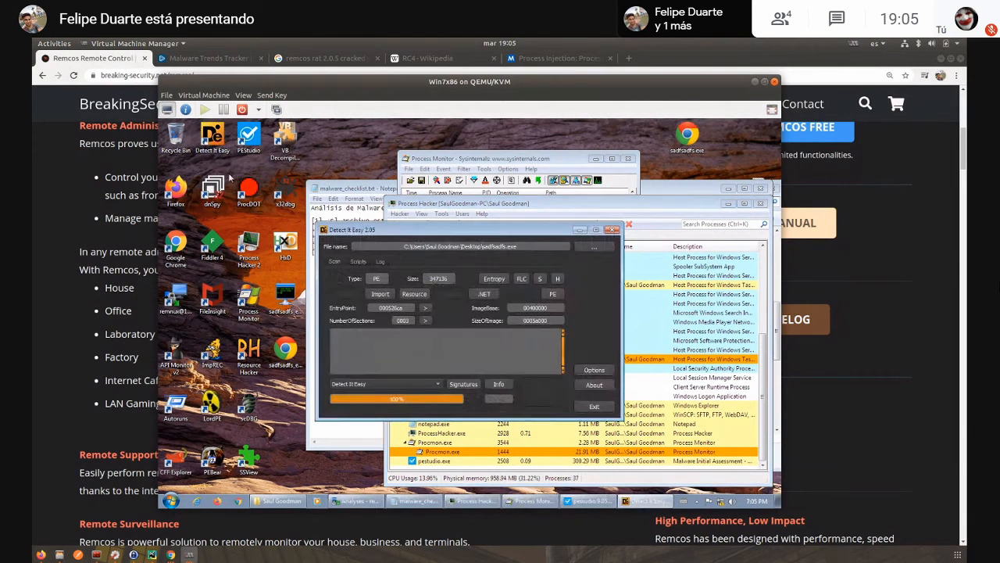
pyautogui.click(494, 279)
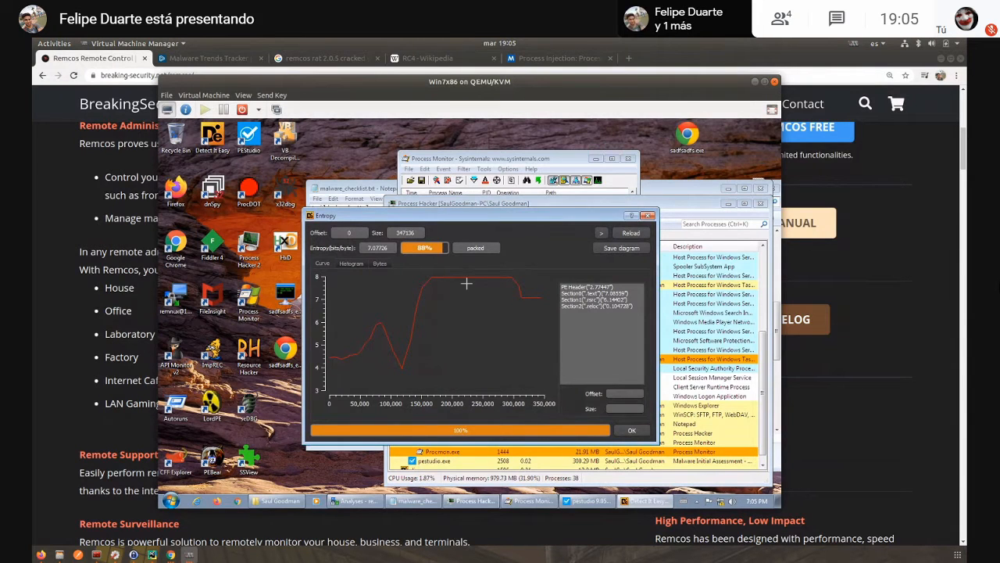
pyautogui.click(610, 295)
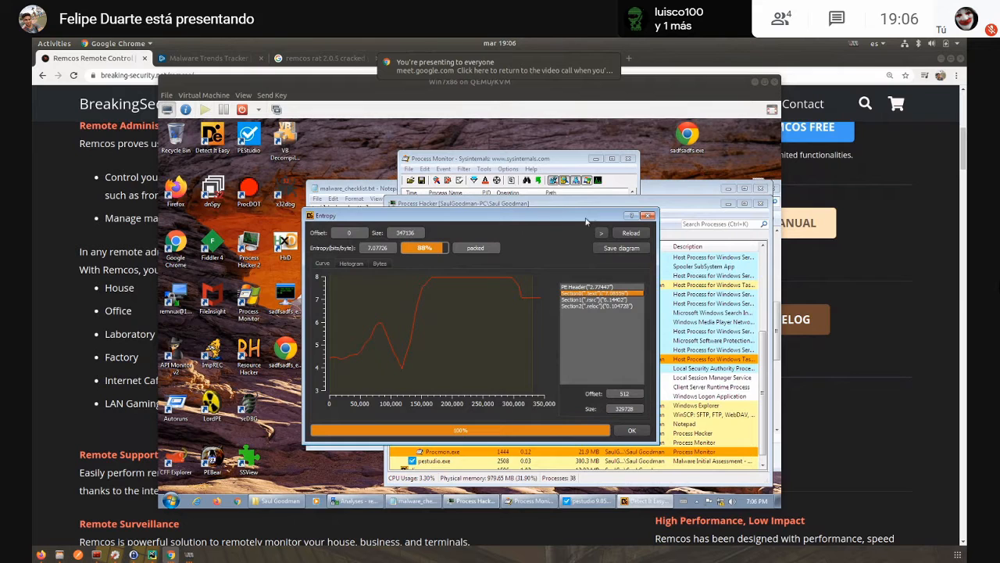
pyautogui.click(646, 216)
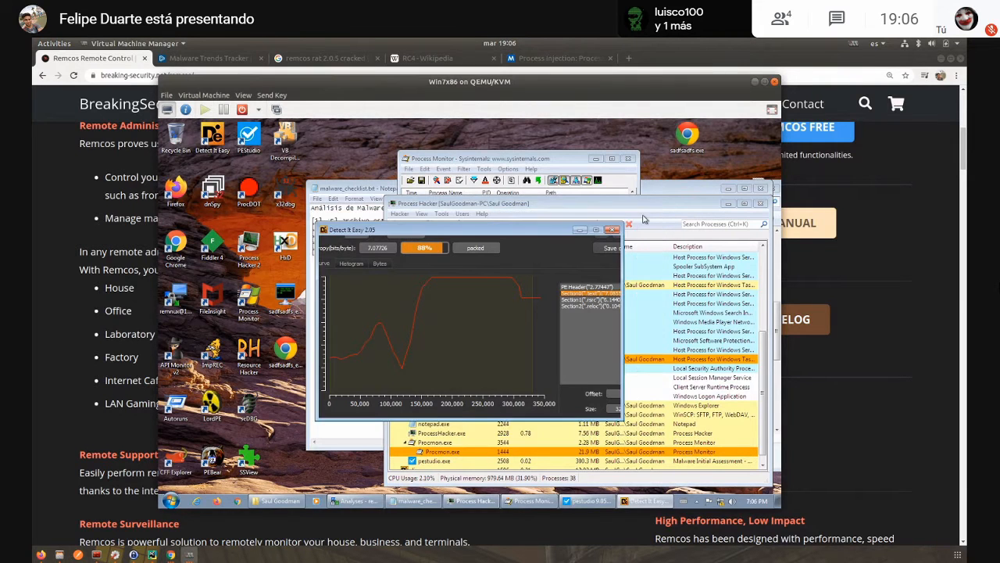
pyautogui.click(613, 229)
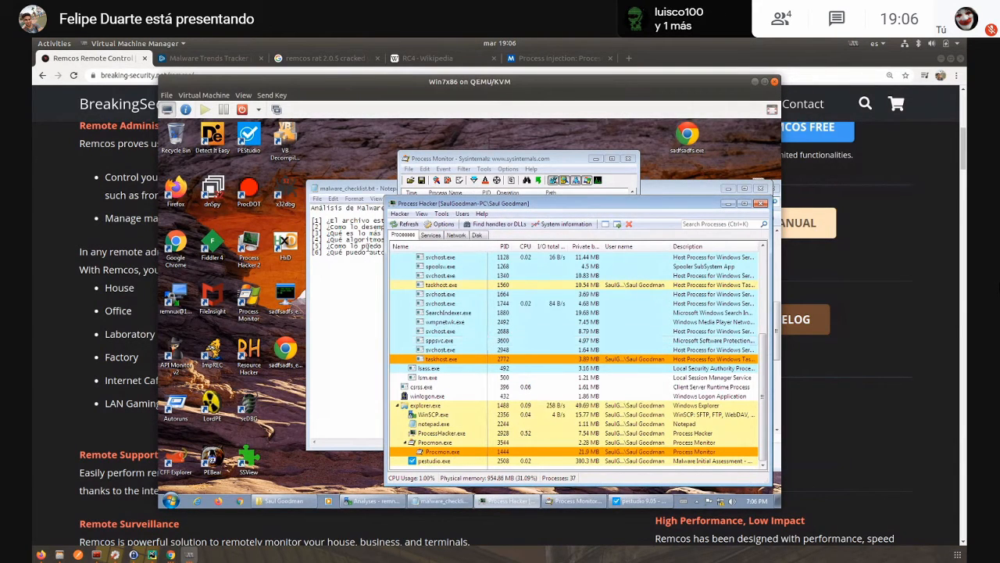
# - Try to move the two dumped sadfsadfs files on the desktop to the Recycle Bin, cancel at the in-use file, and check Process Hacker
pyautogui.moveTo(304, 383); pyautogui.dragTo(289, 294)
pyautogui.press('Delete')
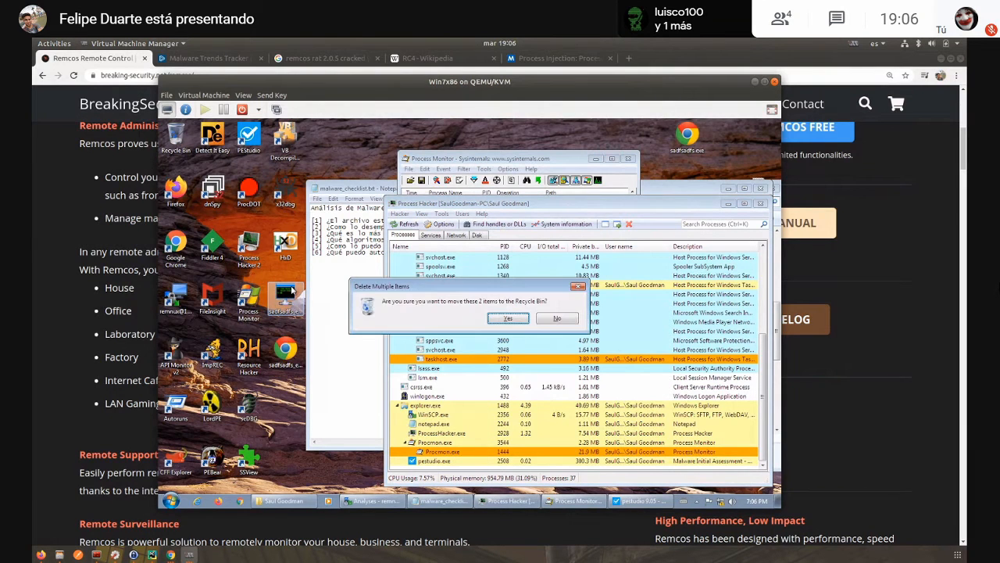
pyautogui.click(501, 314)
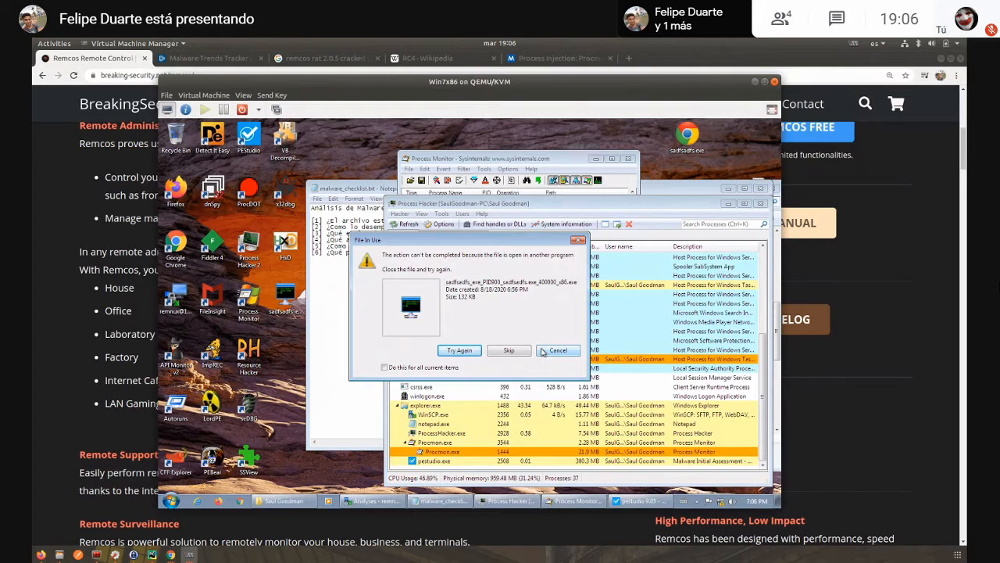
pyautogui.click(543, 351)
pyautogui.click(435, 423)
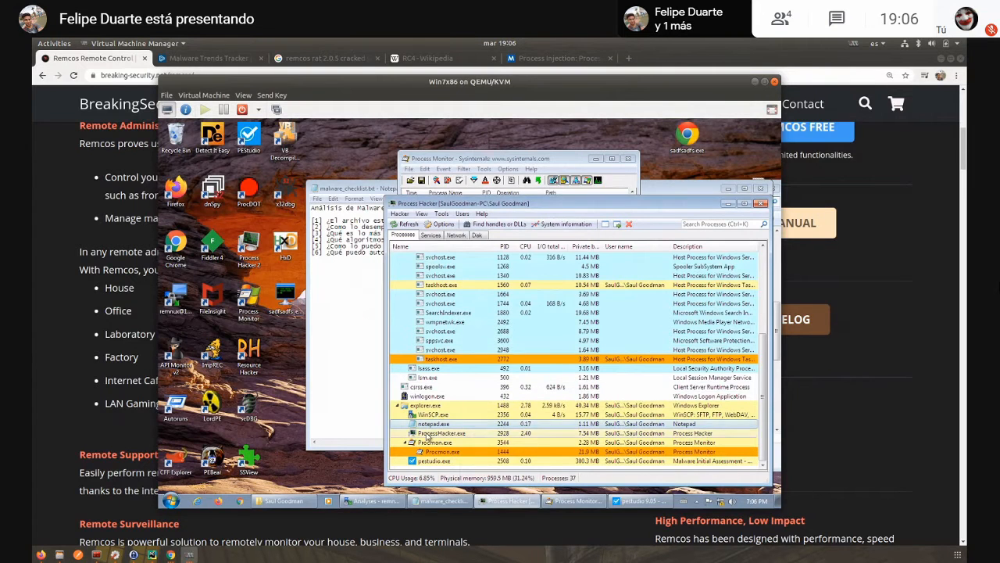
pyautogui.click(438, 434)
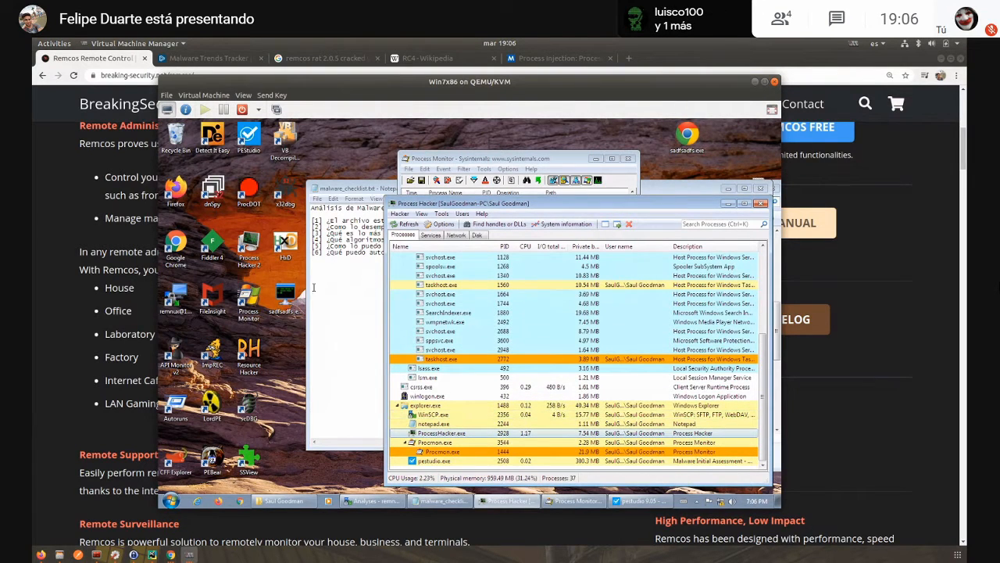
# - Close PEStudio and move the remaining dump, sadfsadfs_exe_PID900_sadfsadfs.exe_400000_x86.exe, to the Recycle Bin
pyautogui.click(629, 499)
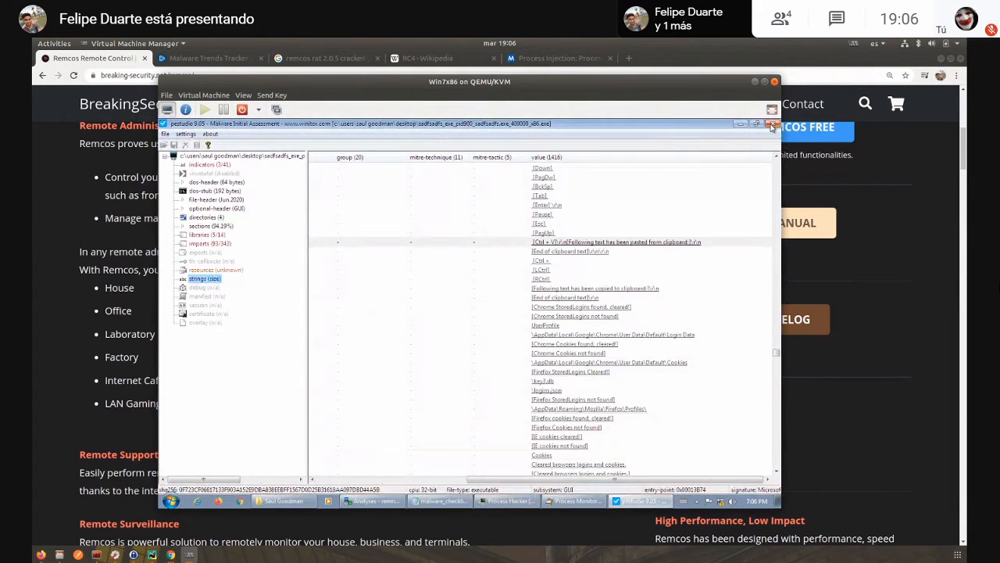
pyautogui.click(771, 125)
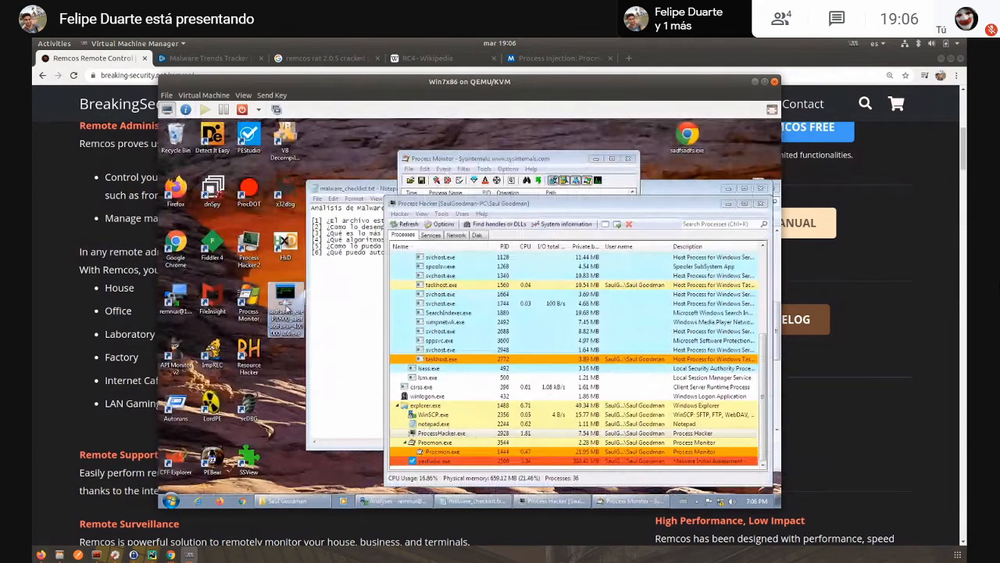
pyautogui.press('Delete')
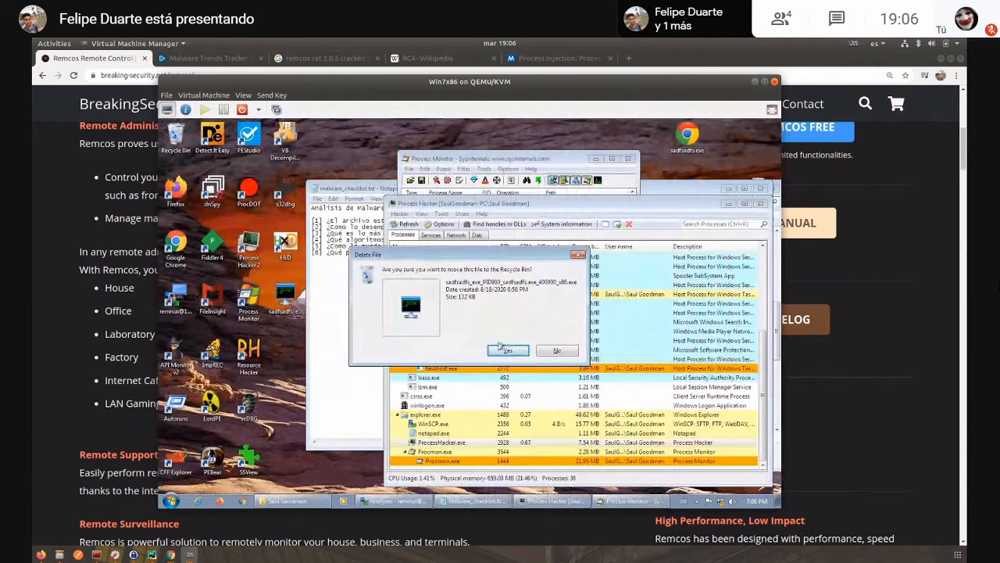
pyautogui.click(508, 351)
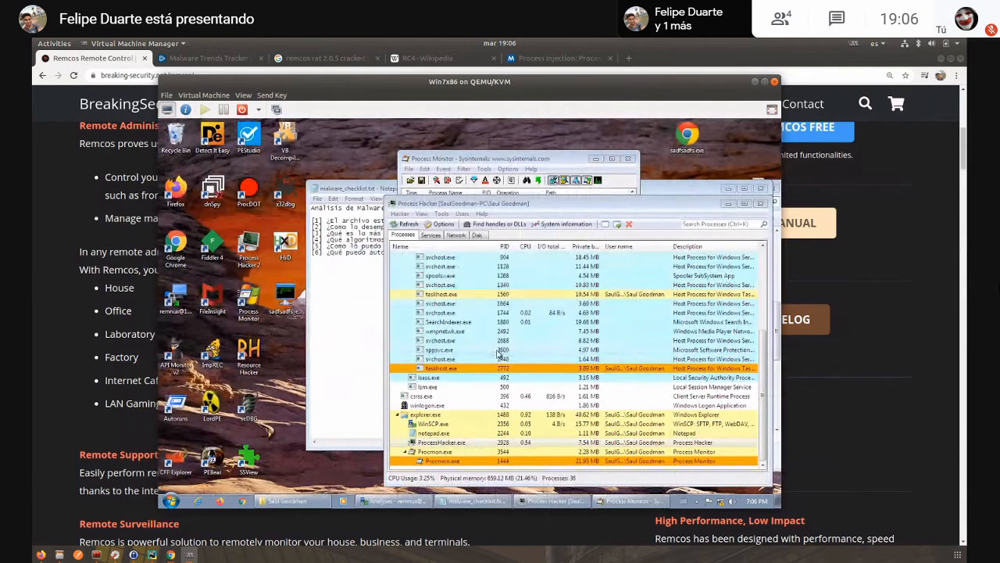
# - Open Process Monitor's process tree and view the details of the schtasks.exe child of sadfsadfs.exe
pyautogui.click(486, 163)
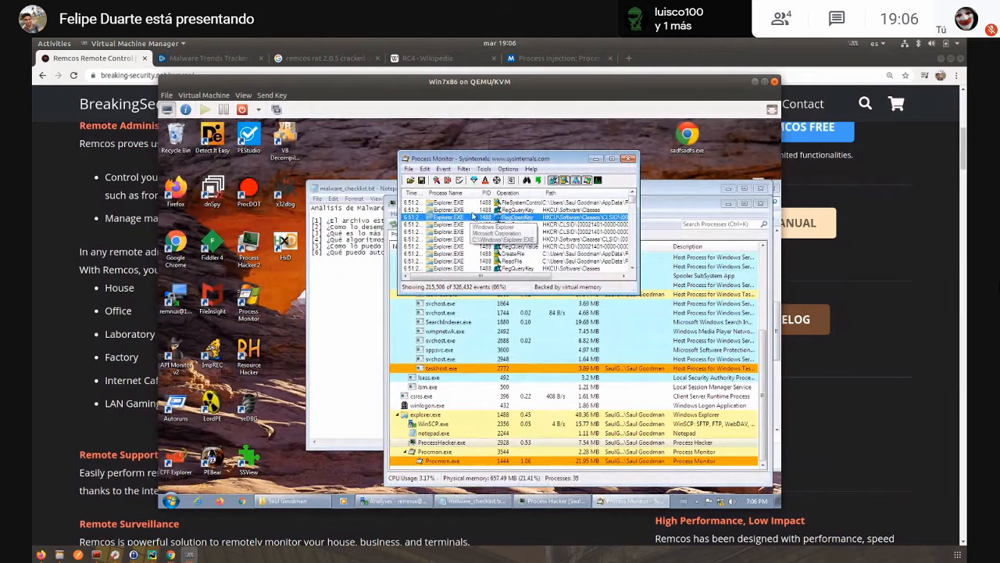
pyautogui.hotkey('ctrl', 't')
pyautogui.scroll(-2, 457, 294)
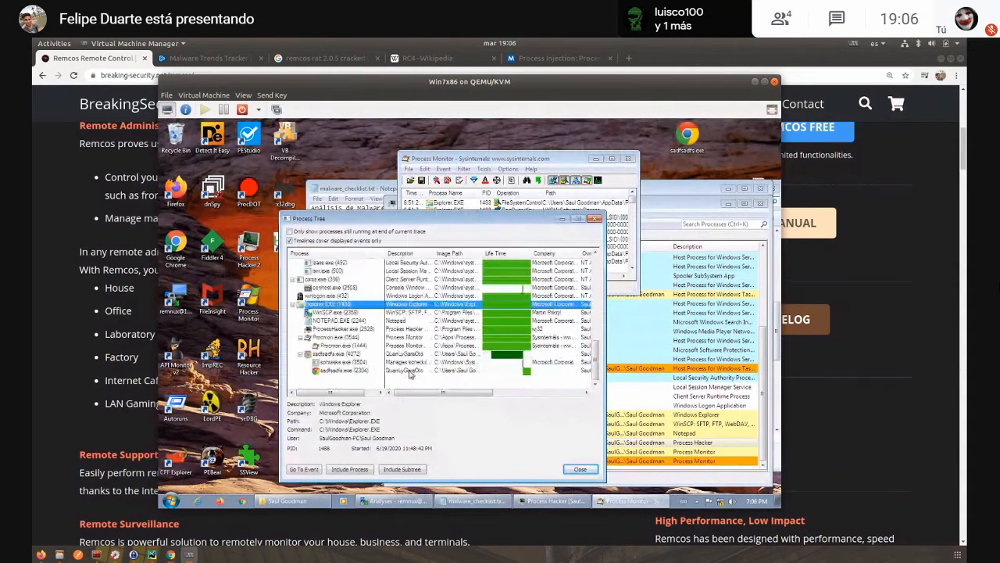
pyautogui.click(344, 362)
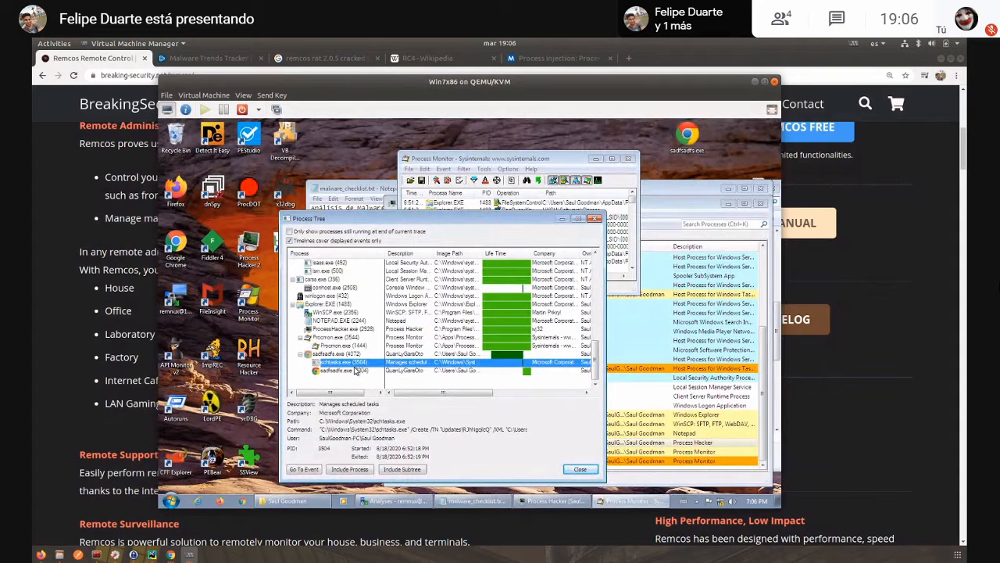
# - Show MITRE's Process Hollowing page in Chrome at 150% zoom and highlight the API names VirtualAllocEx and WriteProcessMemory
pyautogui.click(549, 59)
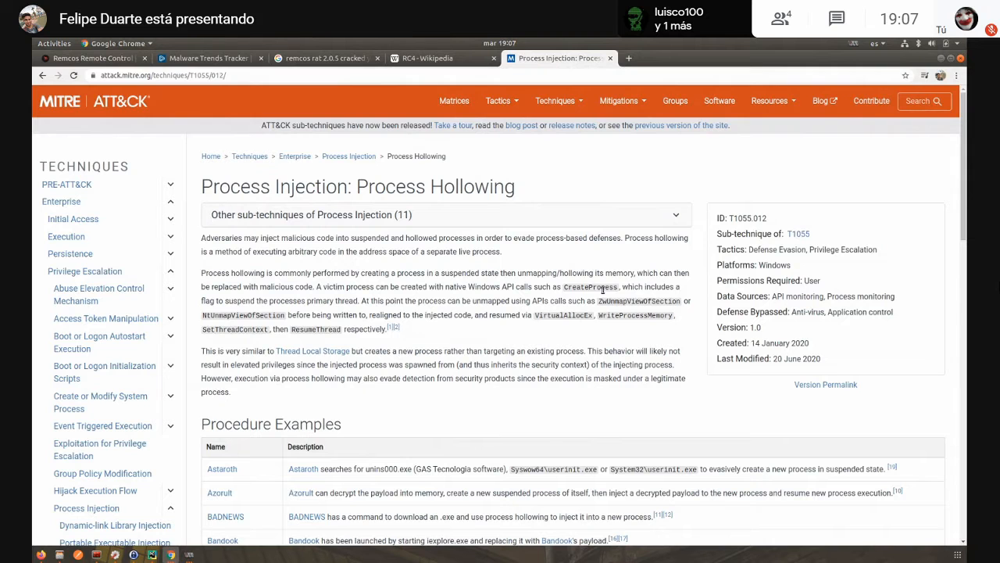
pyautogui.hotkey('ctrl', '+')
pyautogui.hotkey('ctrl', '+')
pyautogui.hotkey('ctrl', '+')
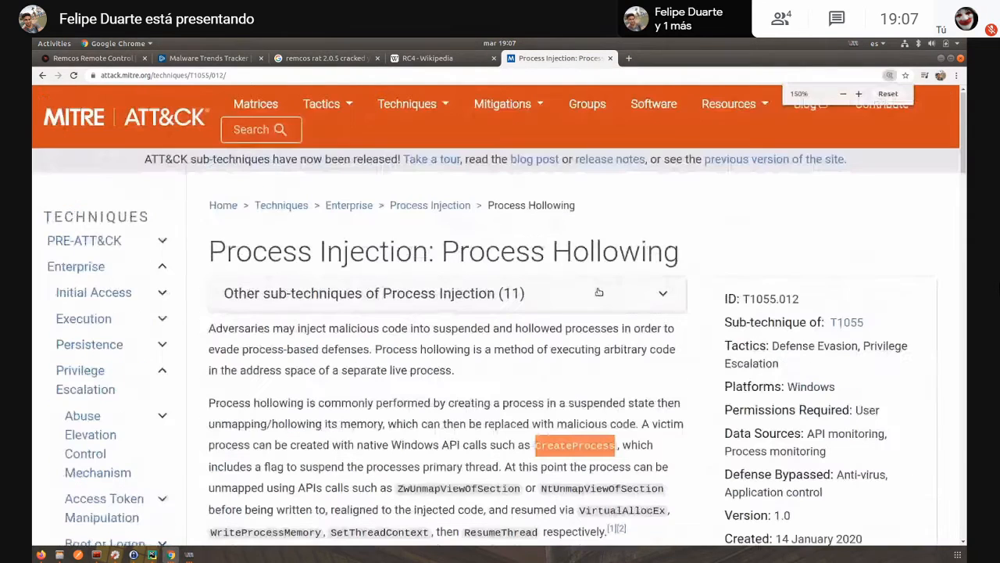
pyautogui.scroll(-2, 494, 312)
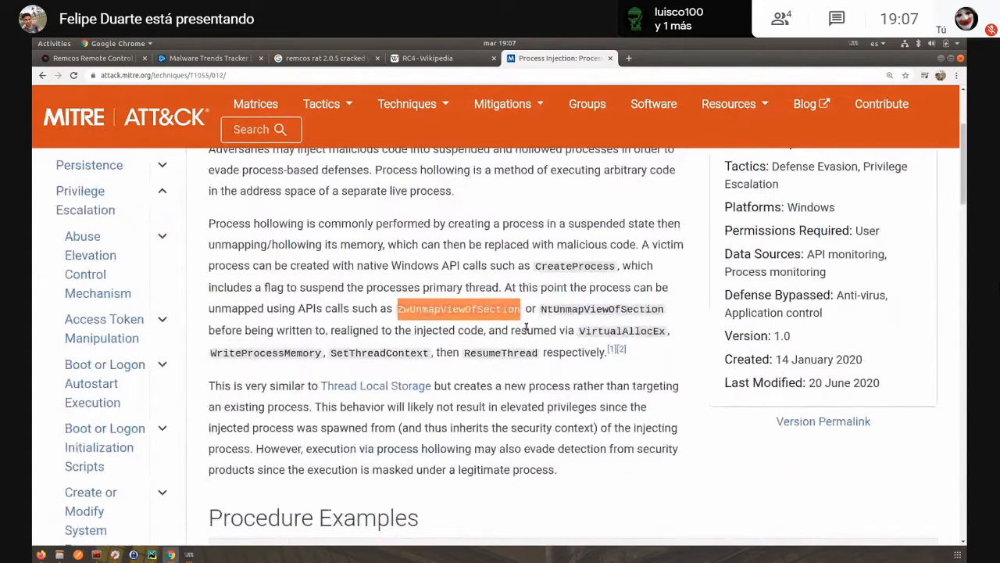
pyautogui.doubleClick(607, 333)
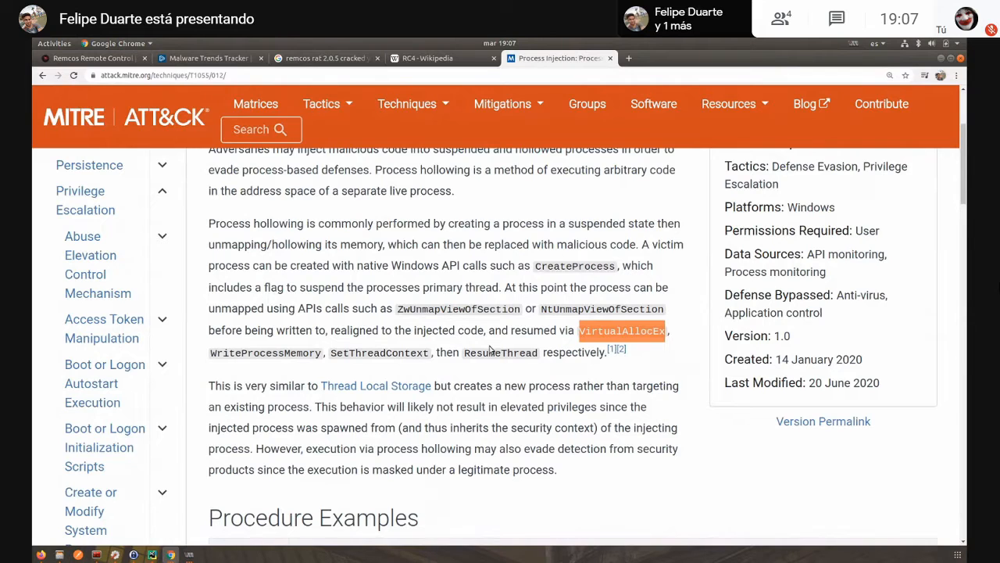
pyautogui.doubleClick(294, 352)
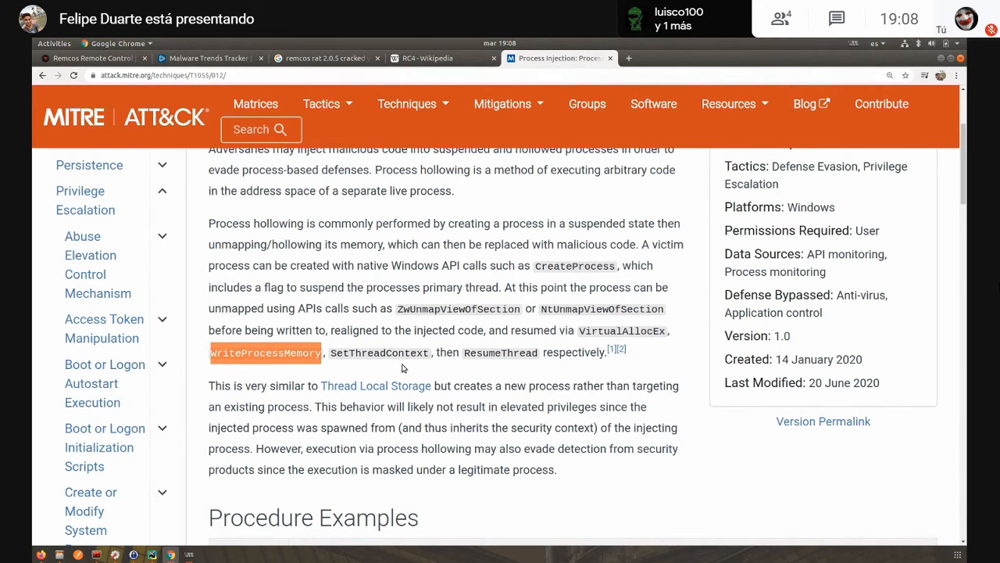
# - Return to the Win7x86 virtual machine, close the process tree, and load the desktop's sadfsadfs.exe into x32dbg
pyautogui.moveTo(189, 554)
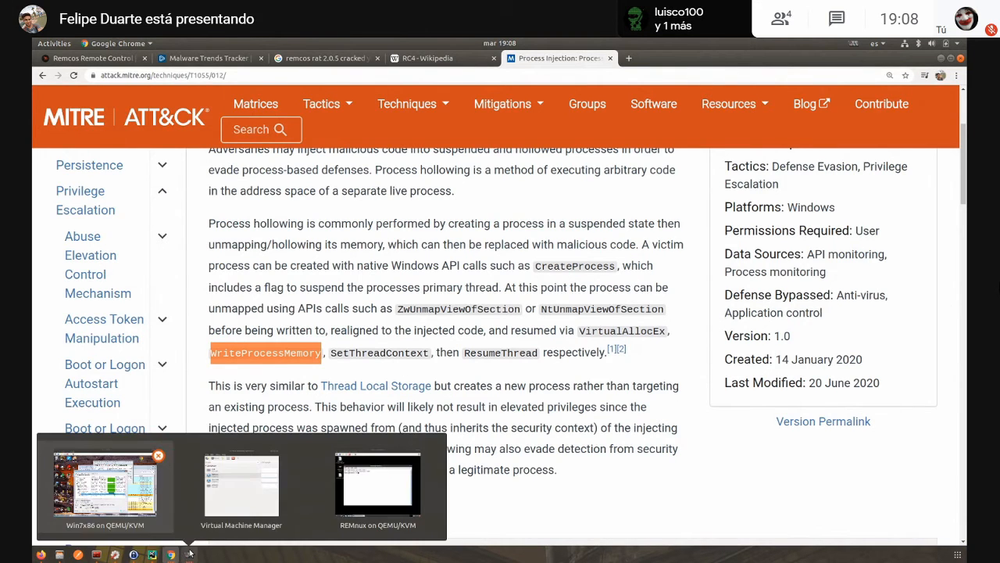
pyautogui.click(105, 485)
pyautogui.click(595, 219)
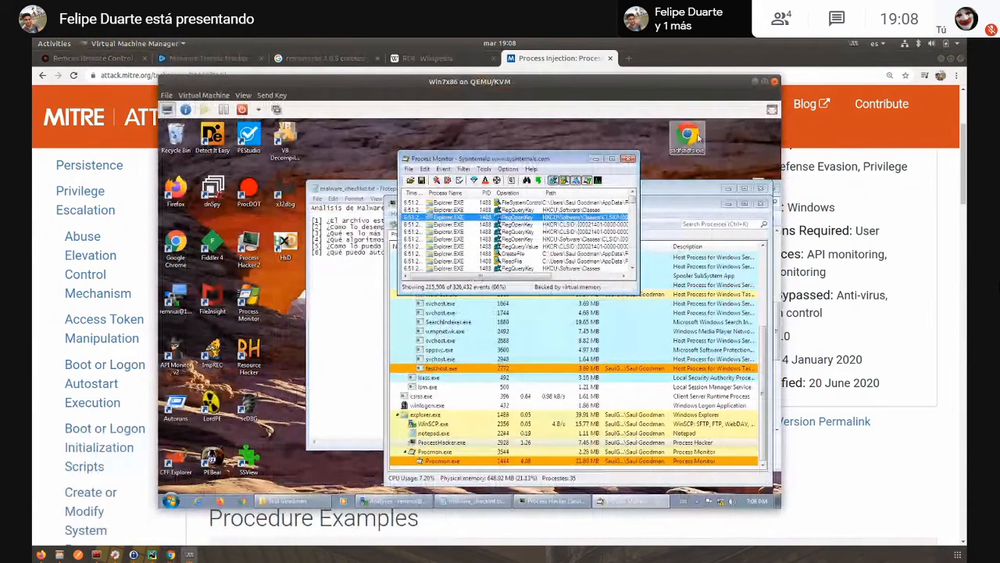
pyautogui.doubleClick(290, 185)
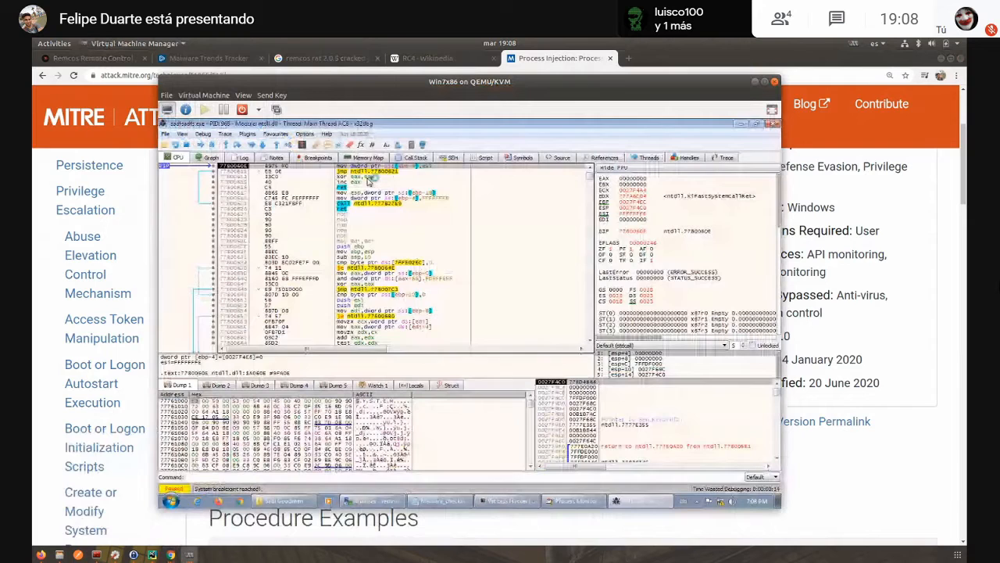
pyautogui.click(341, 187)
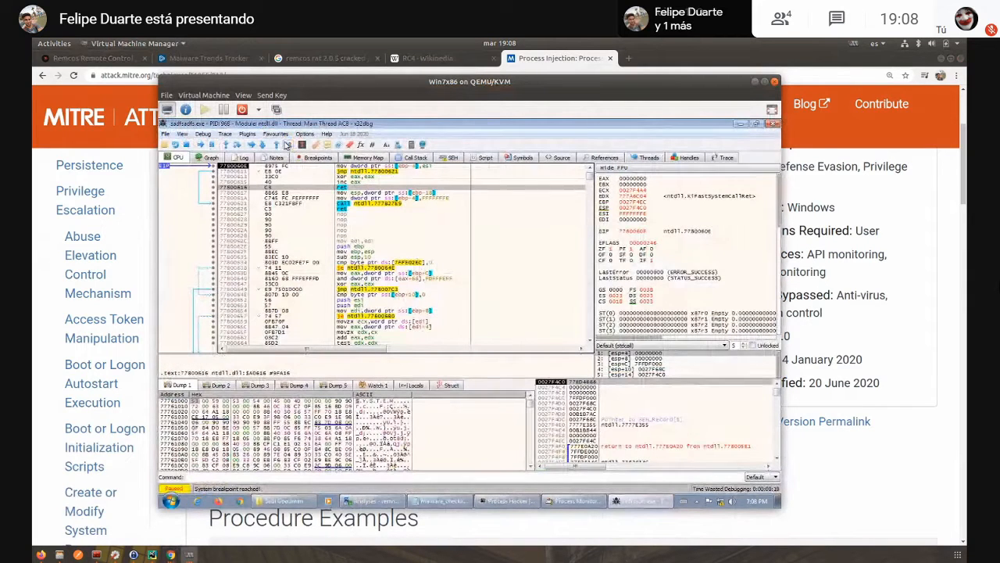
# - Go to WriteProcessMemory in x32dbg, set a breakpoint at its start, and run the program
pyautogui.hotkey('ctrl', 'g')
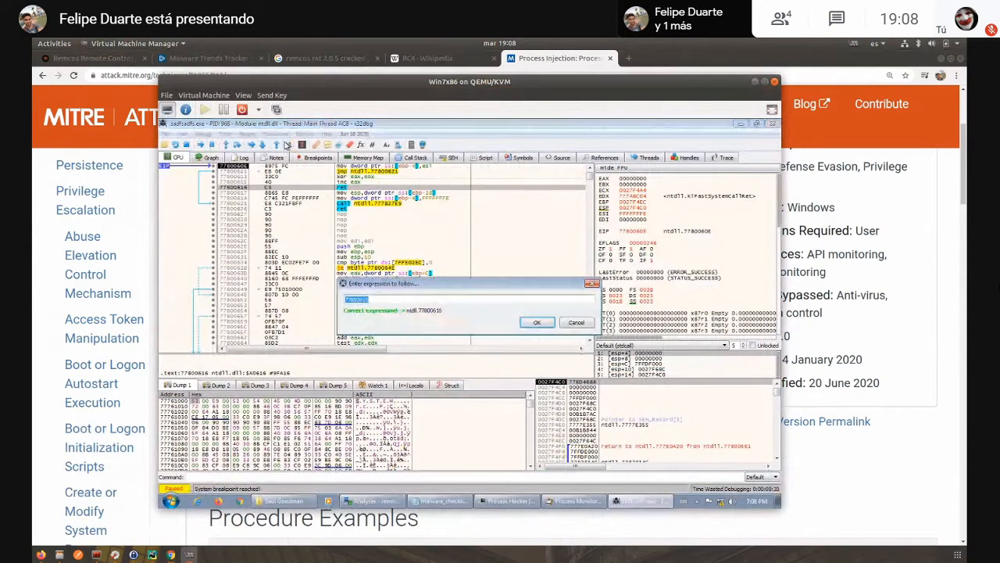
pyautogui.write('Write')
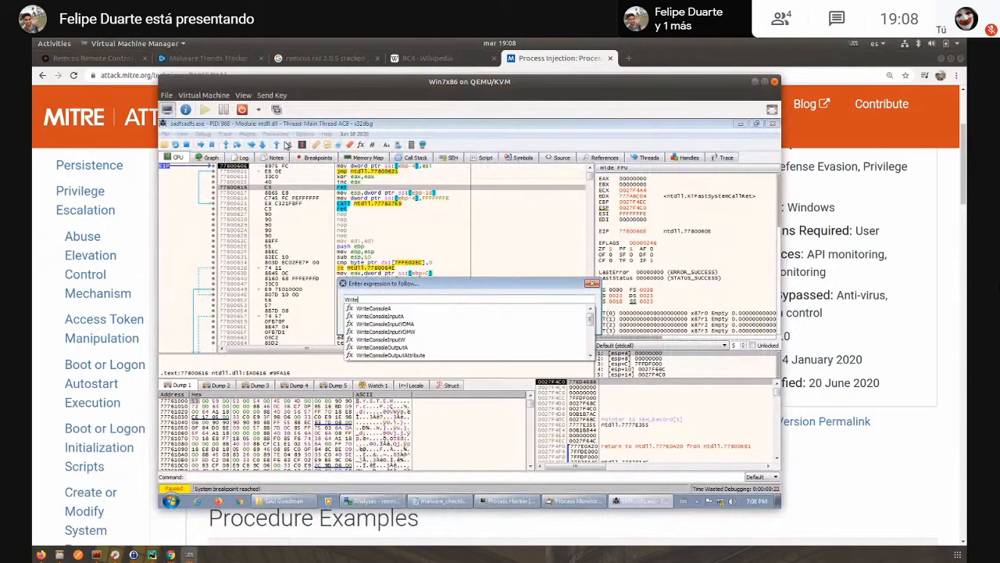
pyautogui.write('ProcessMemory')
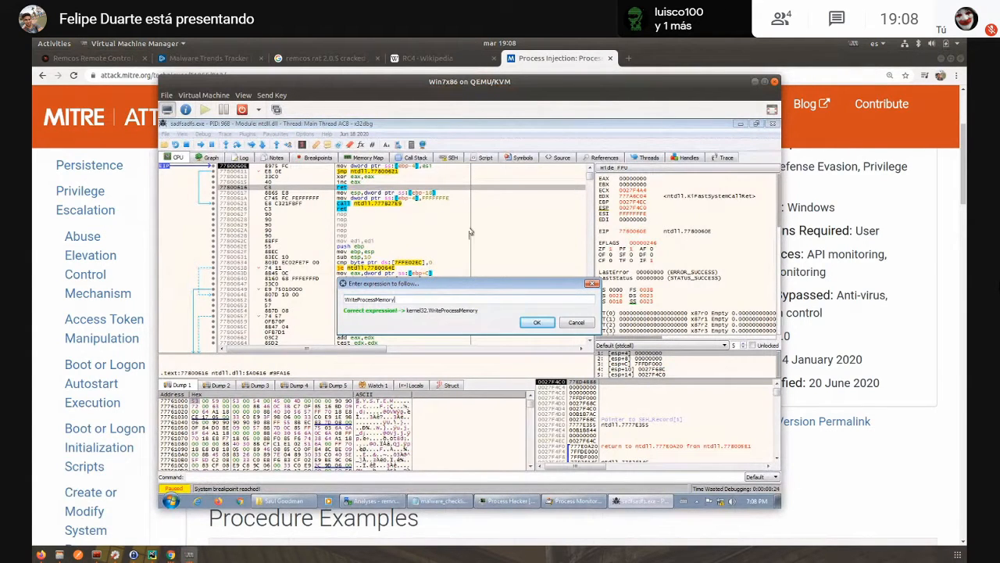
pyautogui.press('Return')
pyautogui.press('F2')
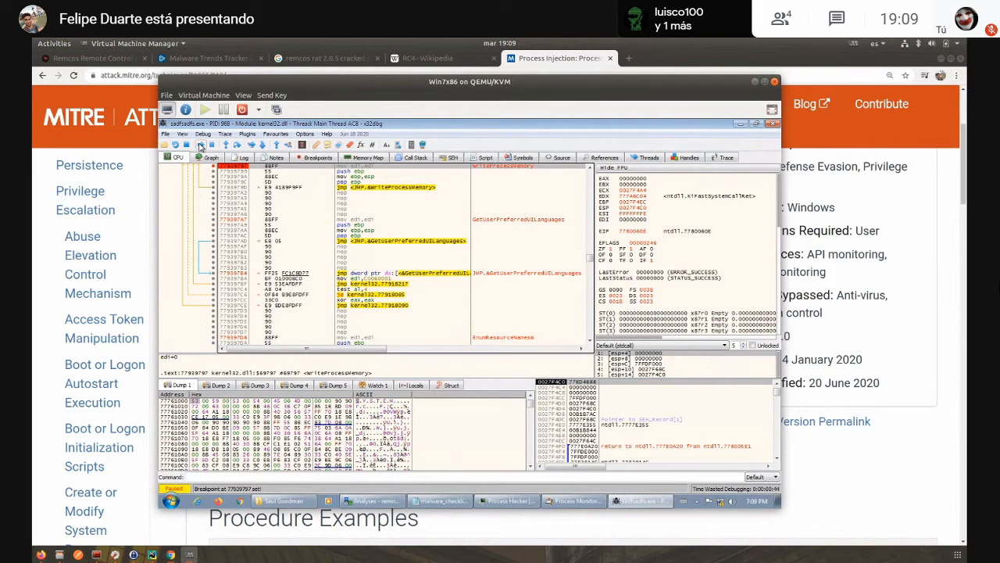
pyautogui.click(201, 146)
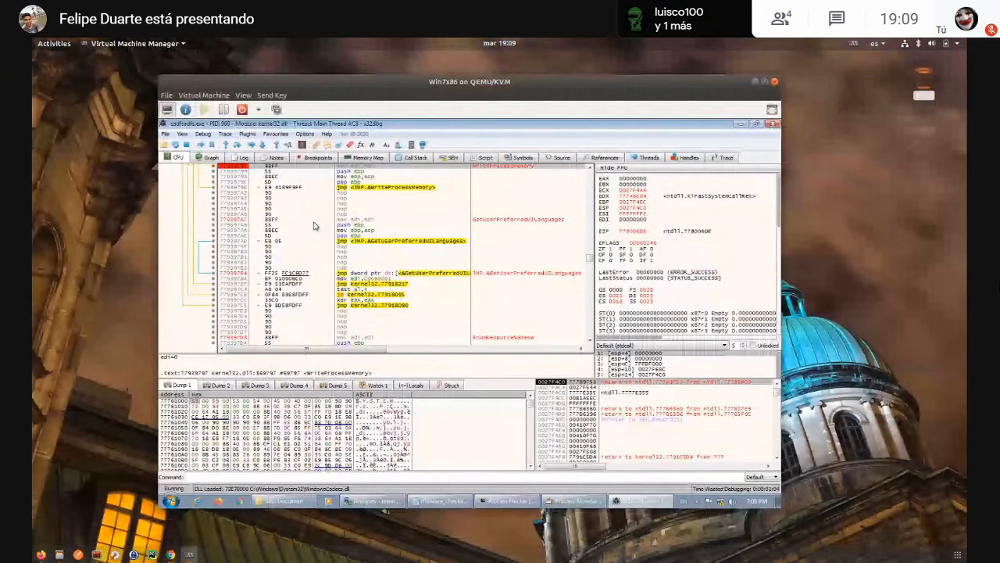
# - Examine the sadfsadfs.exe processes under x32dbg.exe in Process Hacker, and return to the debugger
pyautogui.click(508, 501)
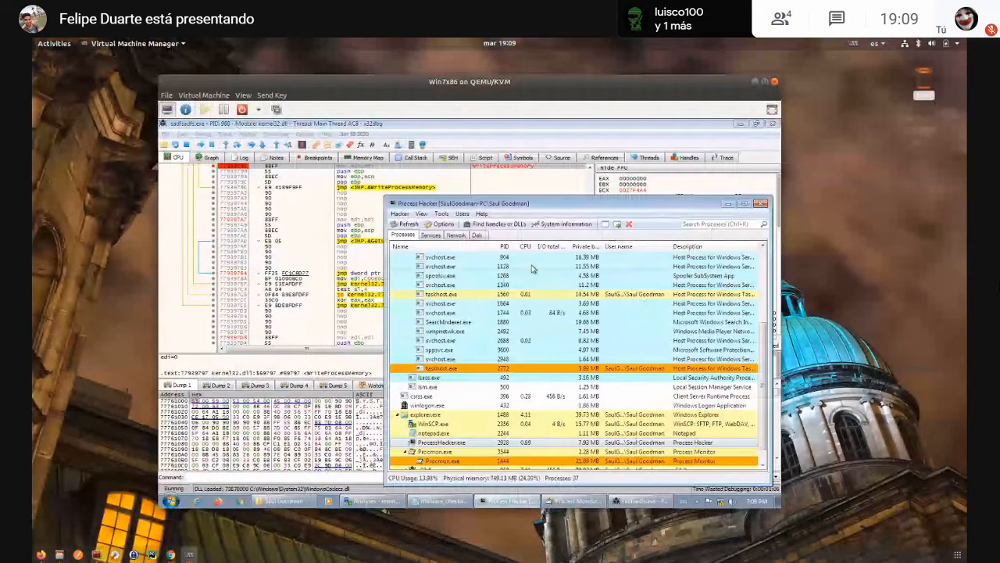
pyautogui.moveTo(526, 204); pyautogui.dragTo(519, 177)
pyautogui.scroll(-1, 524, 324)
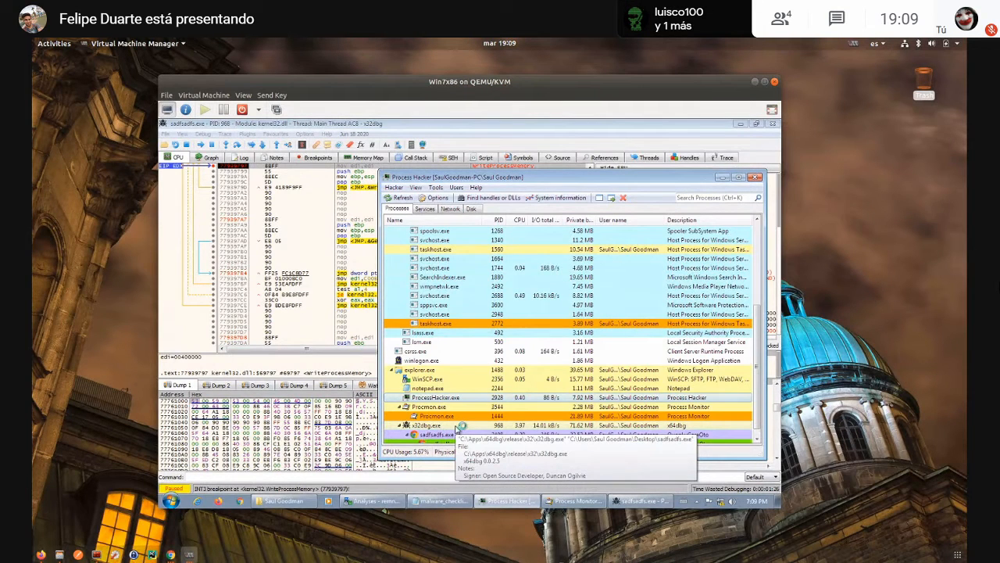
pyautogui.scroll(-1, 462, 416)
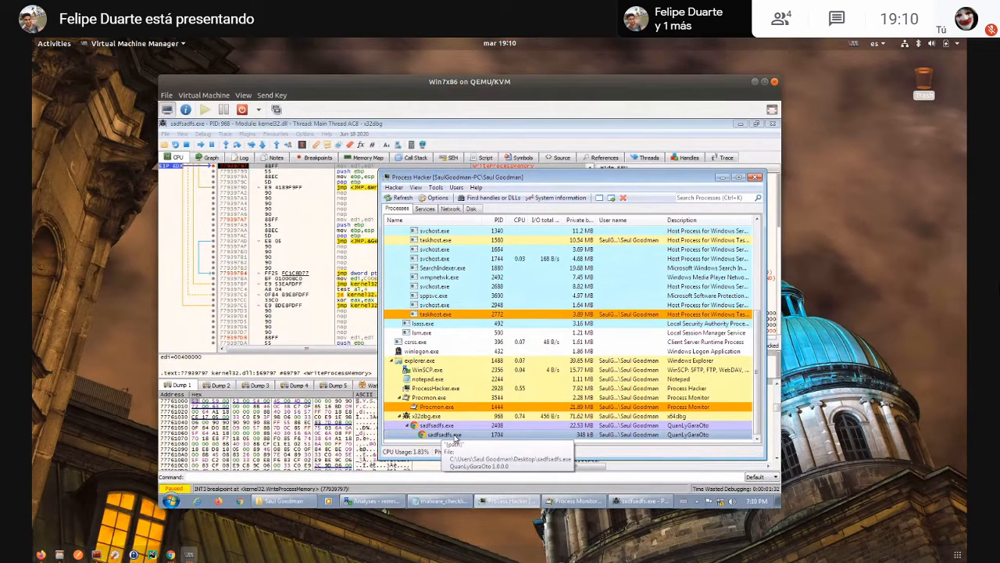
pyautogui.click(376, 168)
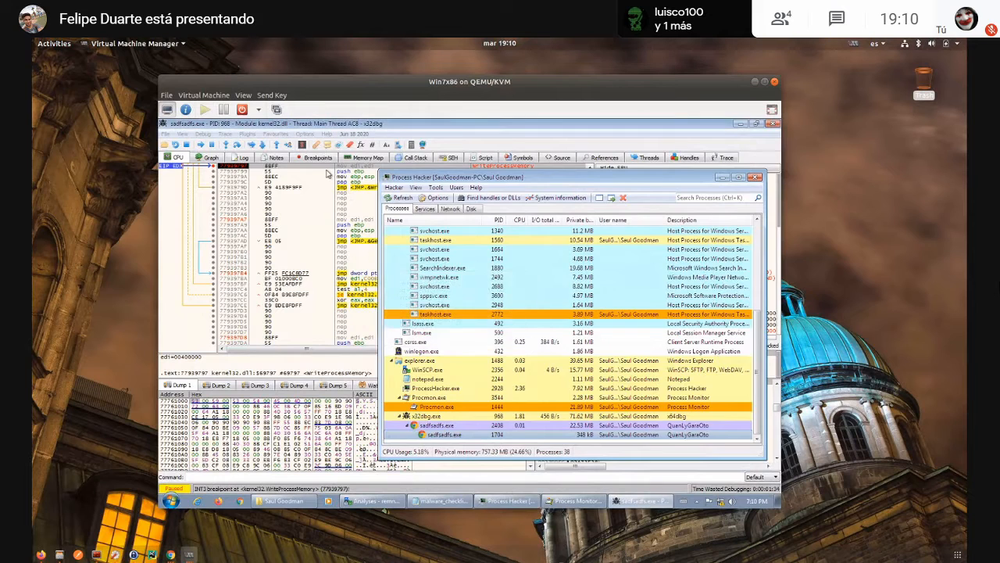
# - Examine the stack arguments of the WriteProcessMemory call and follow the address held in the third argument, [esp+C], in the dump
pyautogui.click(373, 168)
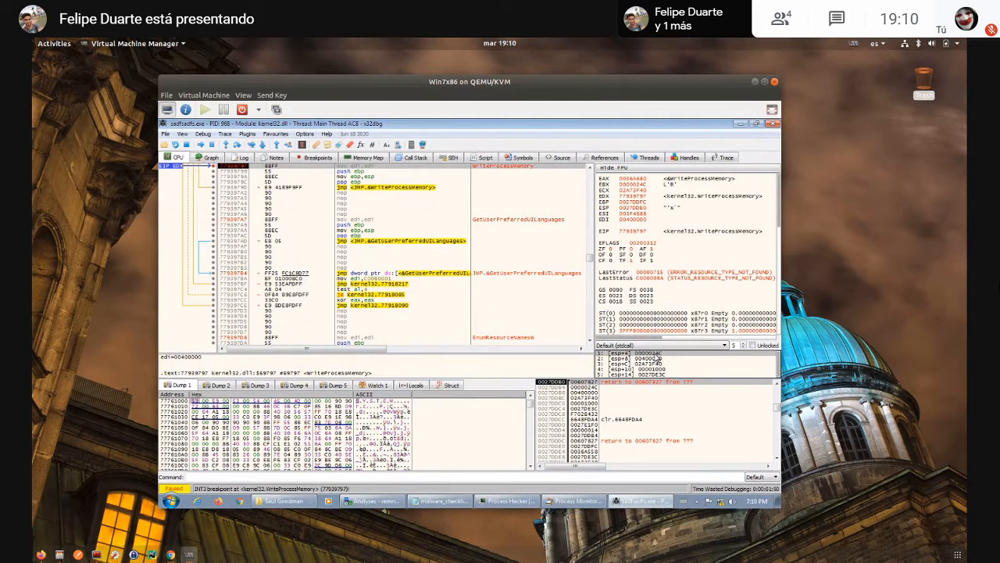
pyautogui.click(646, 359)
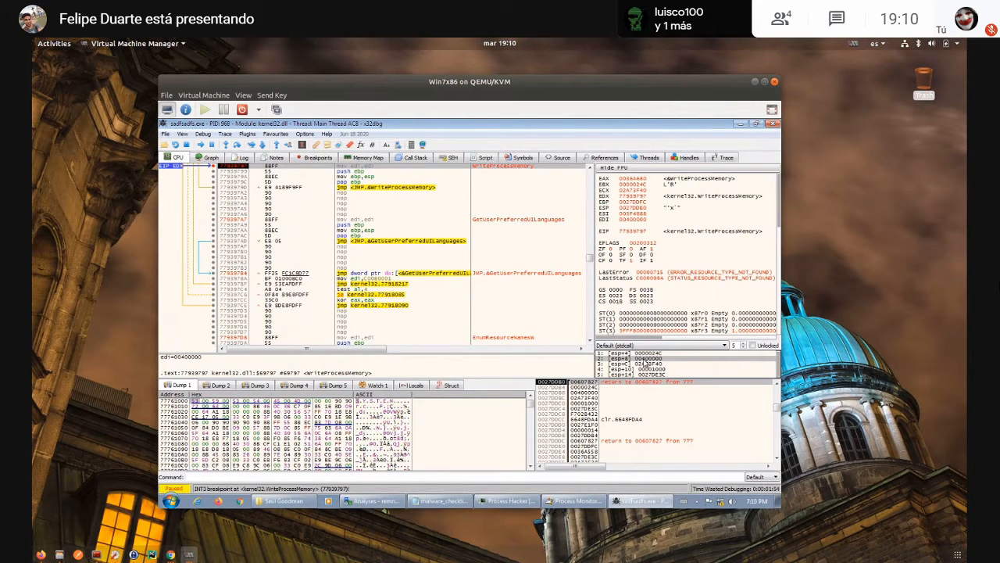
pyautogui.click(642, 365)
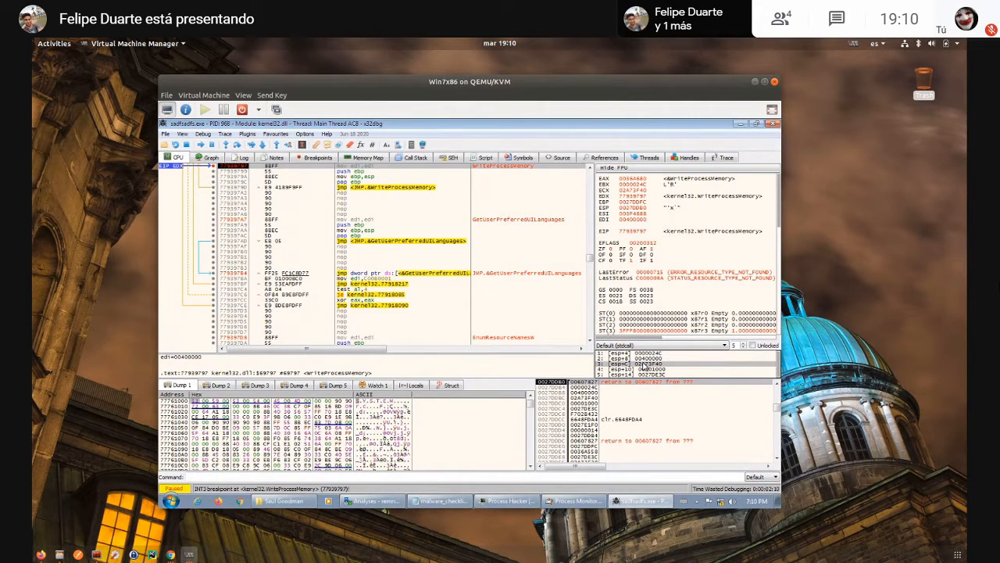
pyautogui.rightClick(643, 367)
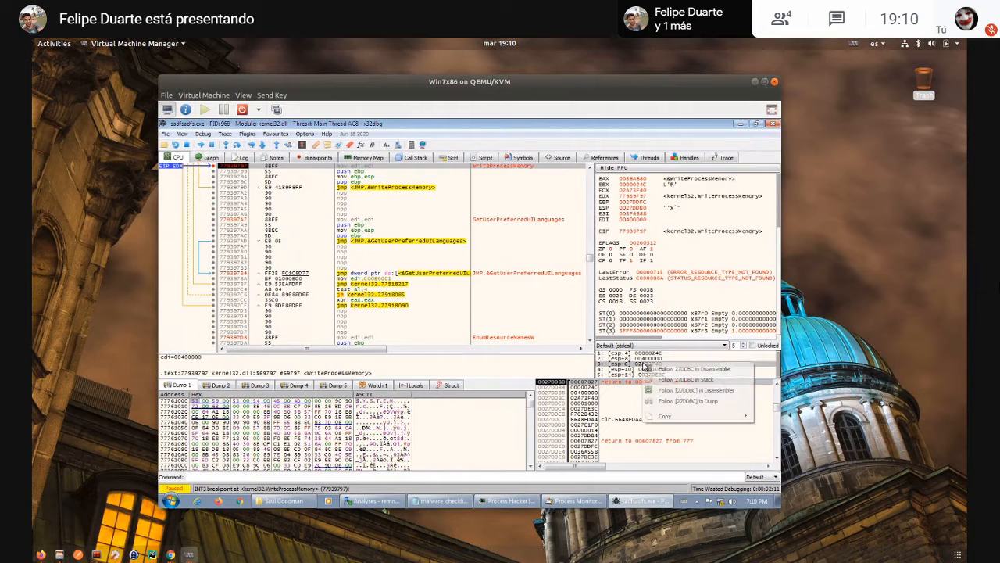
pyautogui.click(631, 365)
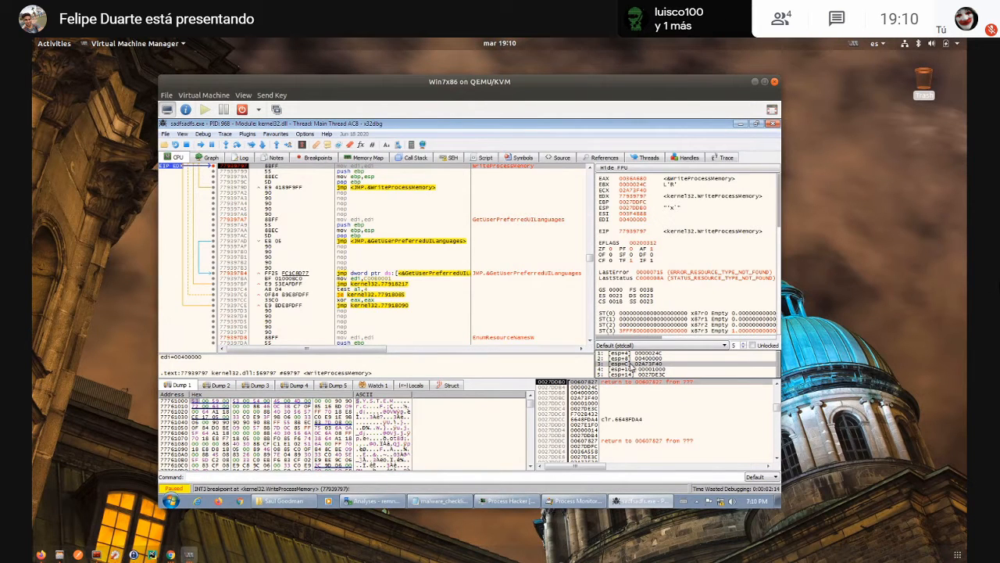
pyautogui.rightClick(631, 365)
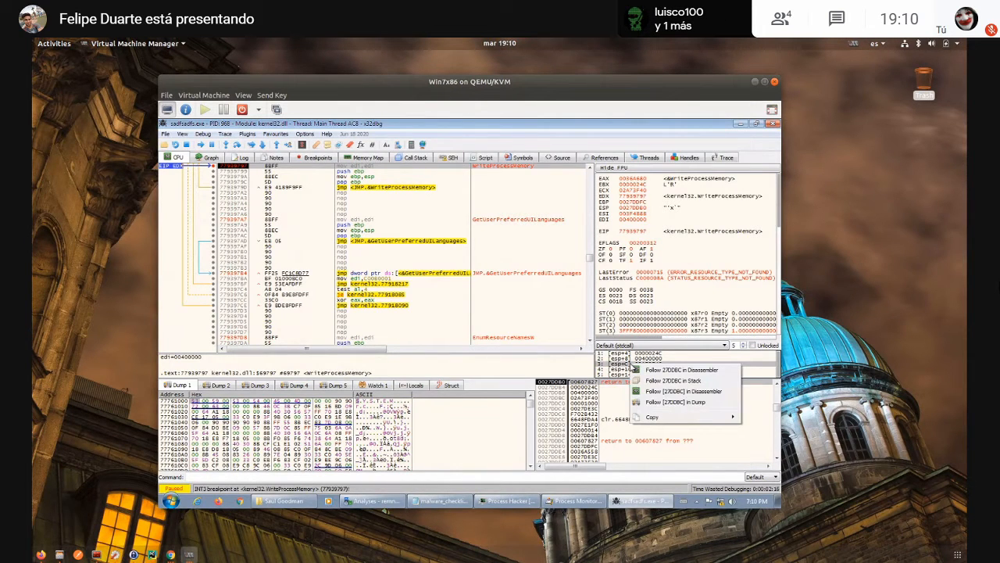
pyautogui.click(662, 402)
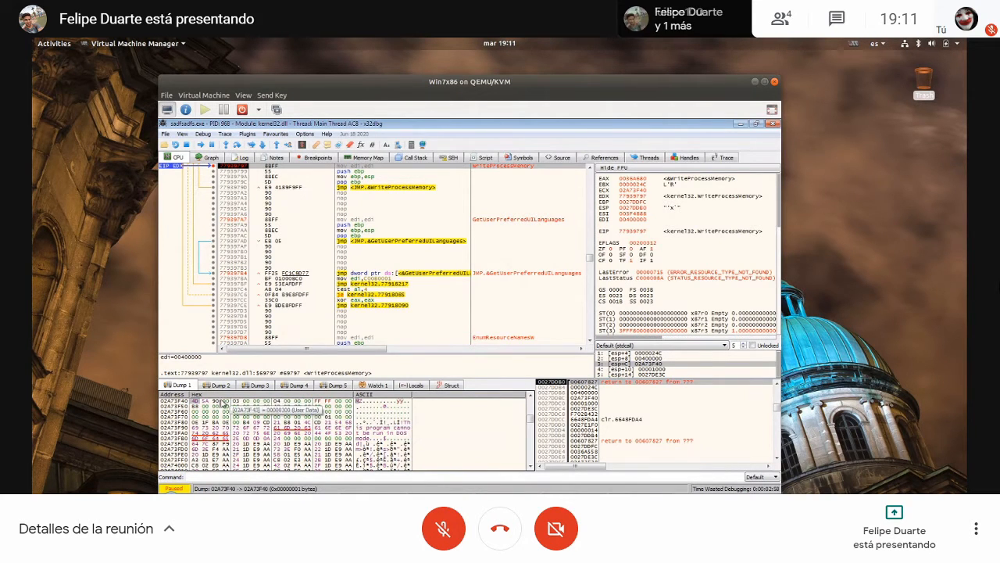
# - Locate the MZ header bytes' region in the memory map and dump that region to the Desktop as sadfsadfs_02790000.bin
pyautogui.moveTo(194, 401); pyautogui.dragTo(211, 403)
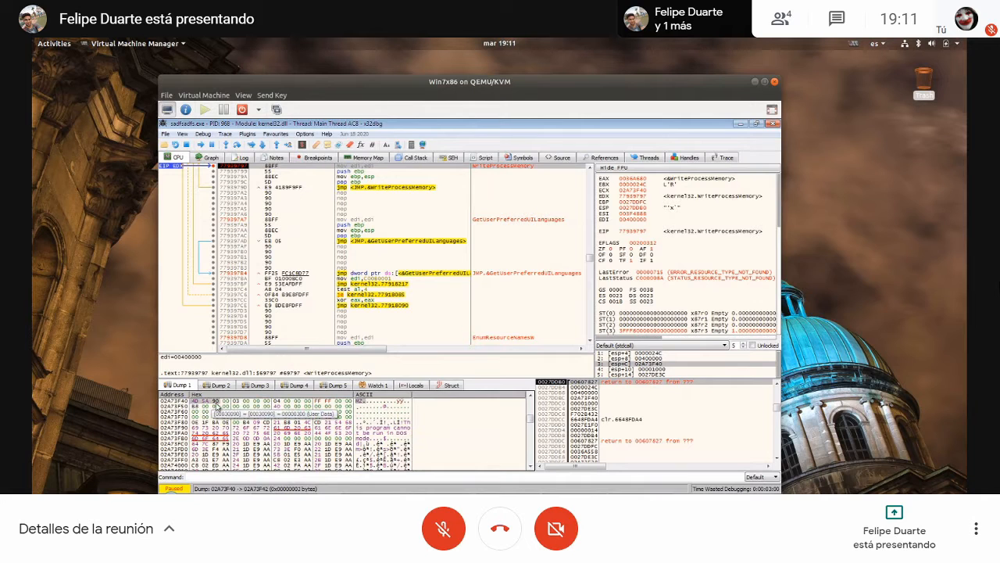
pyautogui.rightClick(211, 406)
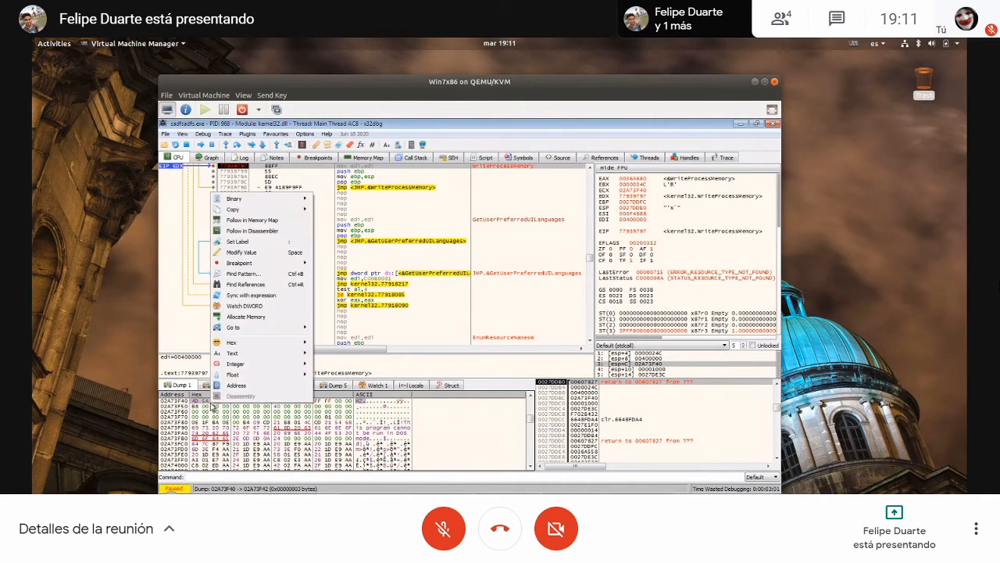
pyautogui.click(259, 224)
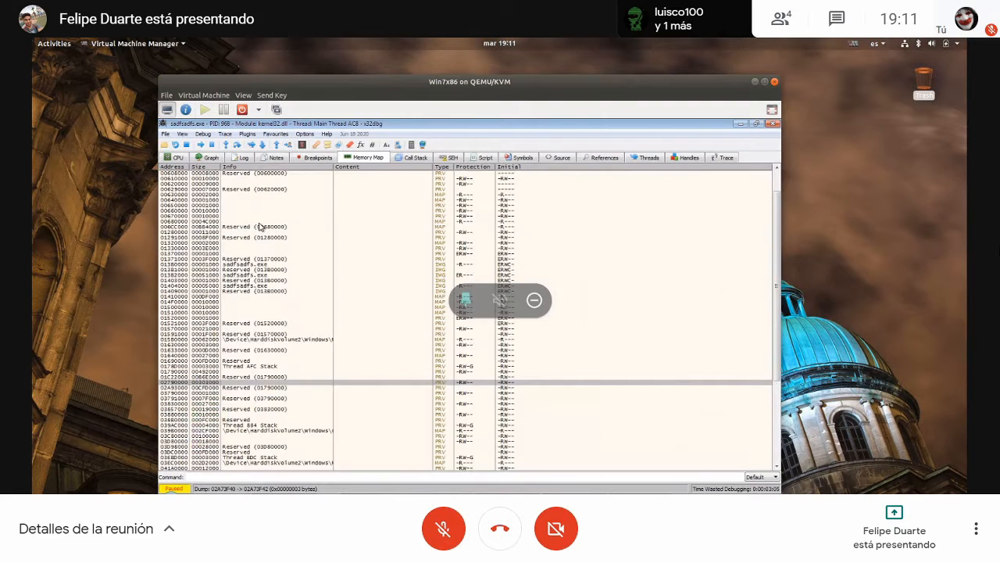
pyautogui.rightClick(213, 383)
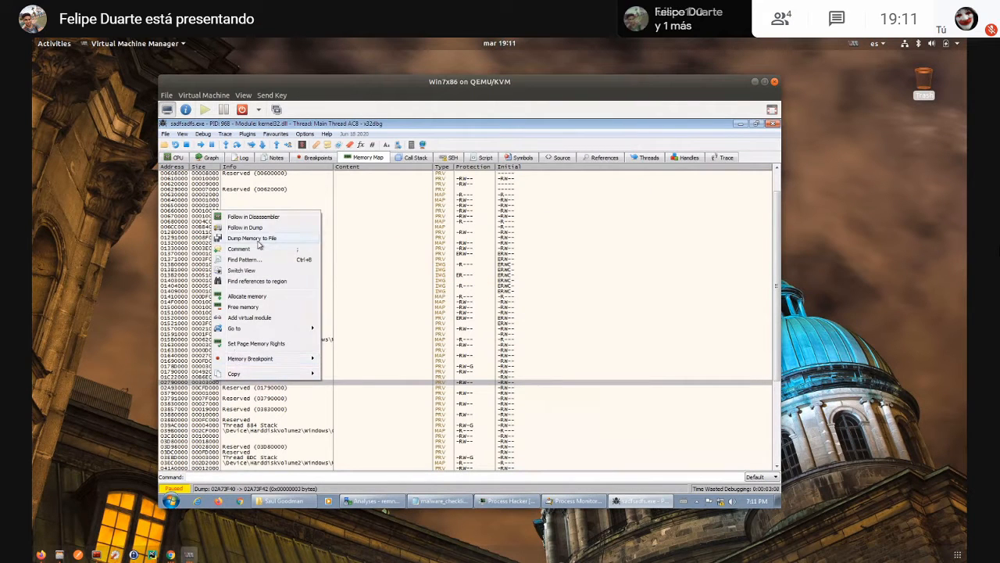
pyautogui.click(259, 243)
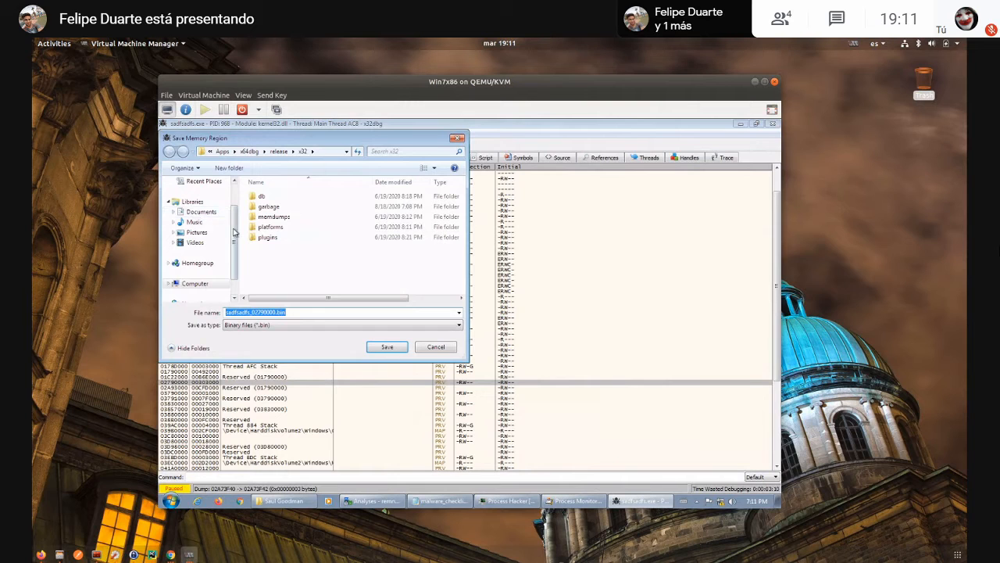
pyautogui.scroll(2, 234, 232)
pyautogui.click(192, 196)
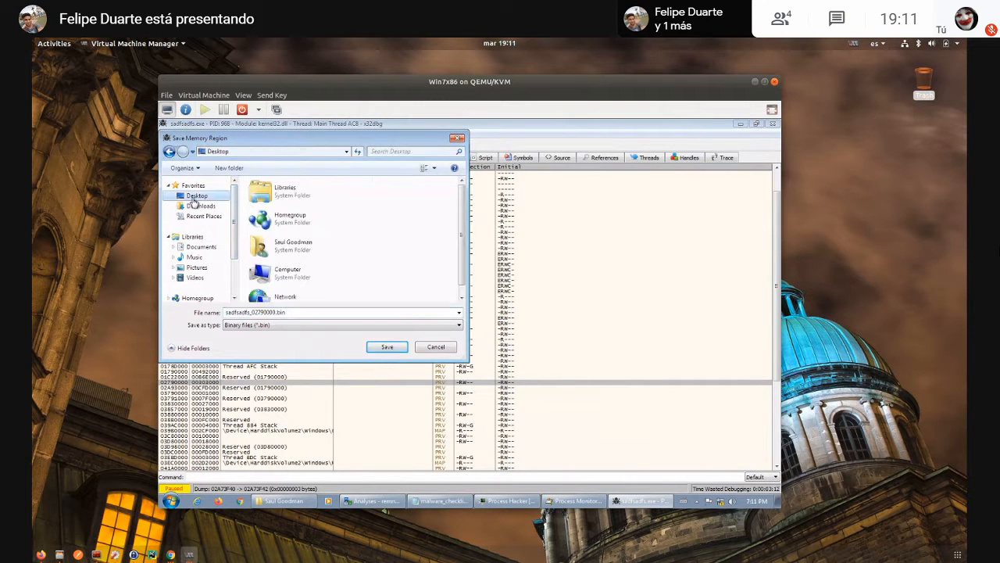
pyautogui.click(393, 348)
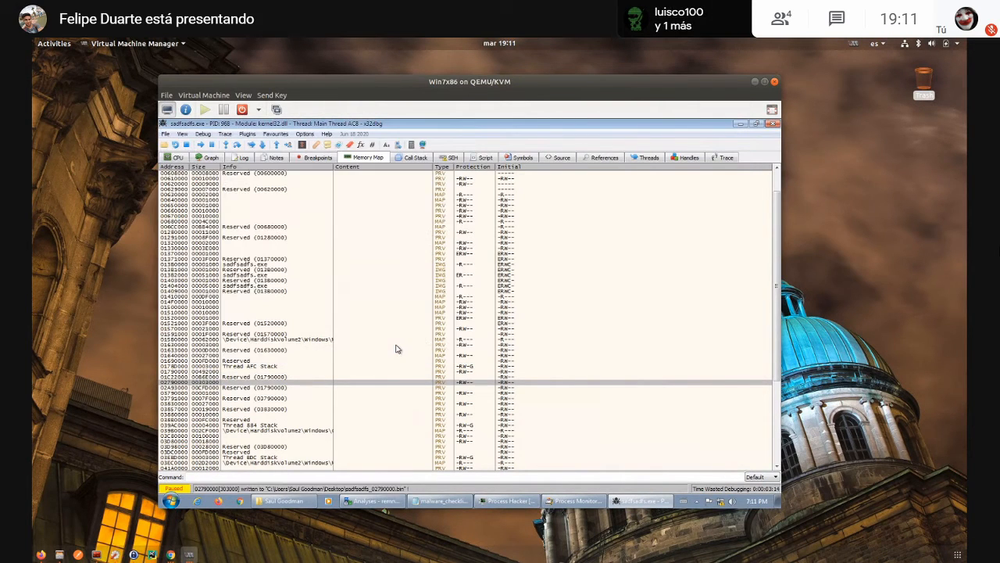
# - Minimize the debugger, open the dumped sadfsadfs_02790000.bin from the desktop in HxD, and maximize the editor
pyautogui.click(740, 124)
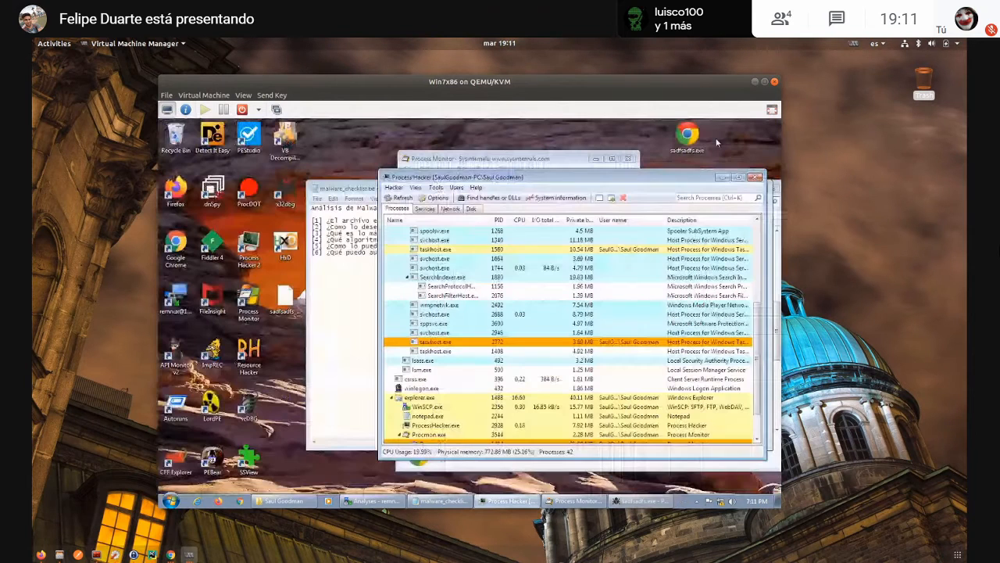
pyautogui.moveTo(359, 189); pyautogui.dragTo(406, 153)
pyautogui.moveTo(464, 191); pyautogui.dragTo(411, 191)
pyautogui.click(302, 325)
pyautogui.moveTo(284, 299); pyautogui.dragTo(296, 254)
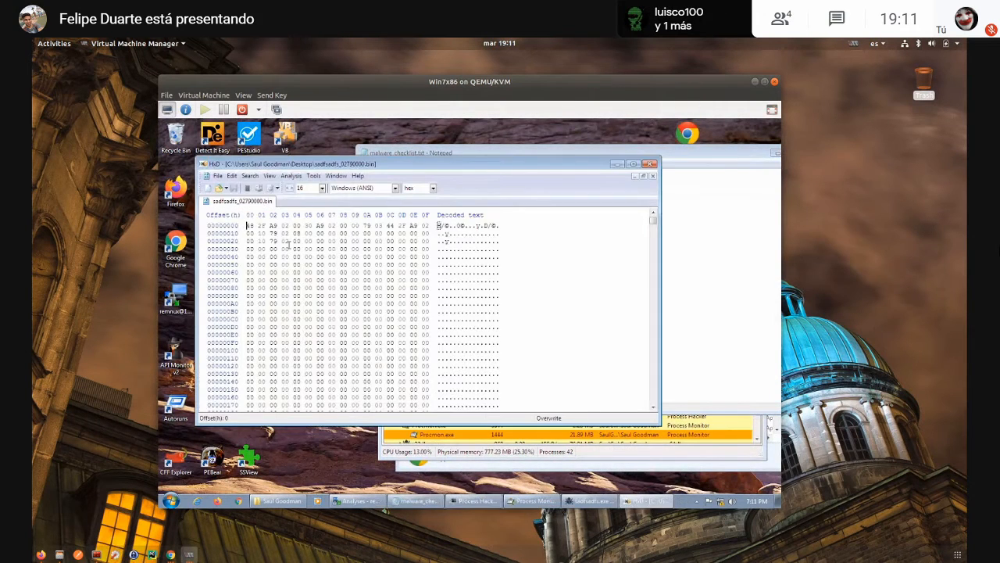
pyautogui.doubleClick(320, 165)
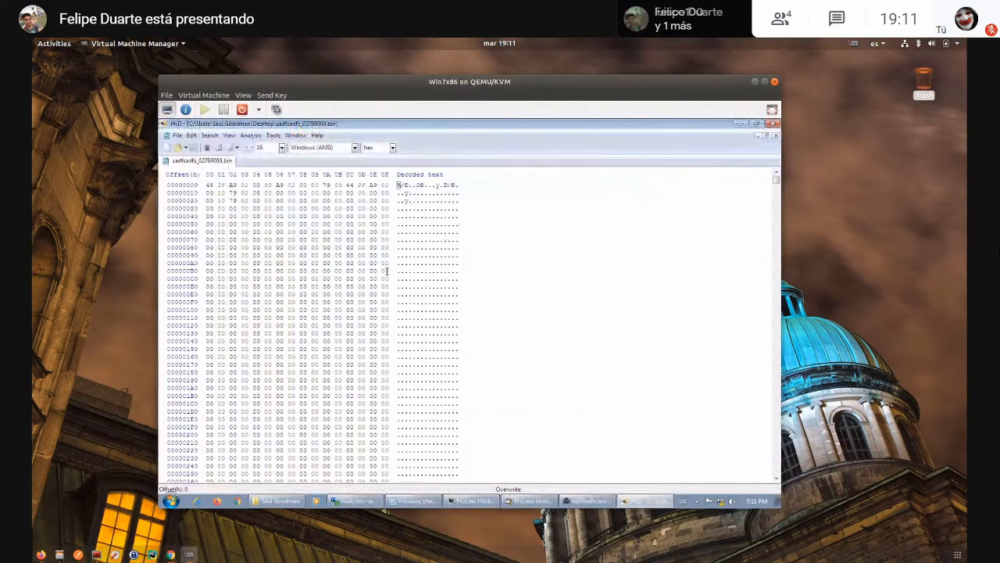
# - Search the dump for all occurrences of the text MZ, and view the hits at offsets 260290 and 2E3F40
pyautogui.hotkey('ctrl', 'f')
pyautogui.write('MZ')
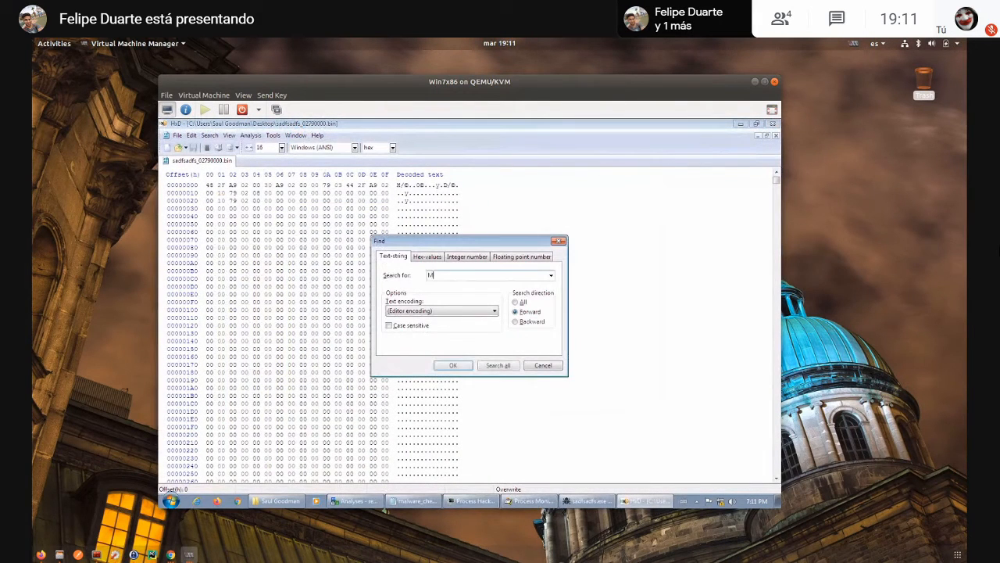
pyautogui.click(482, 366)
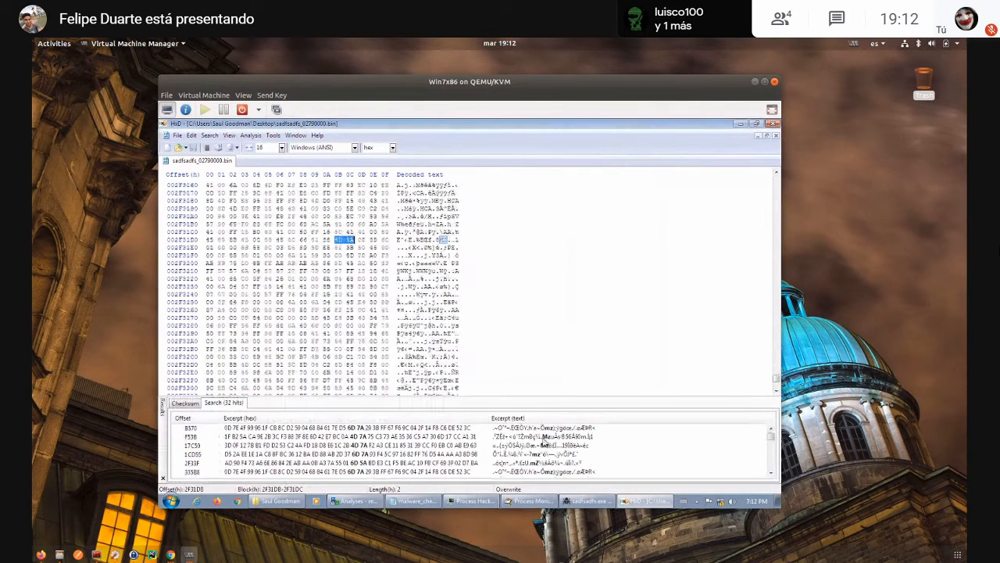
pyautogui.scroll(-5, 547, 461)
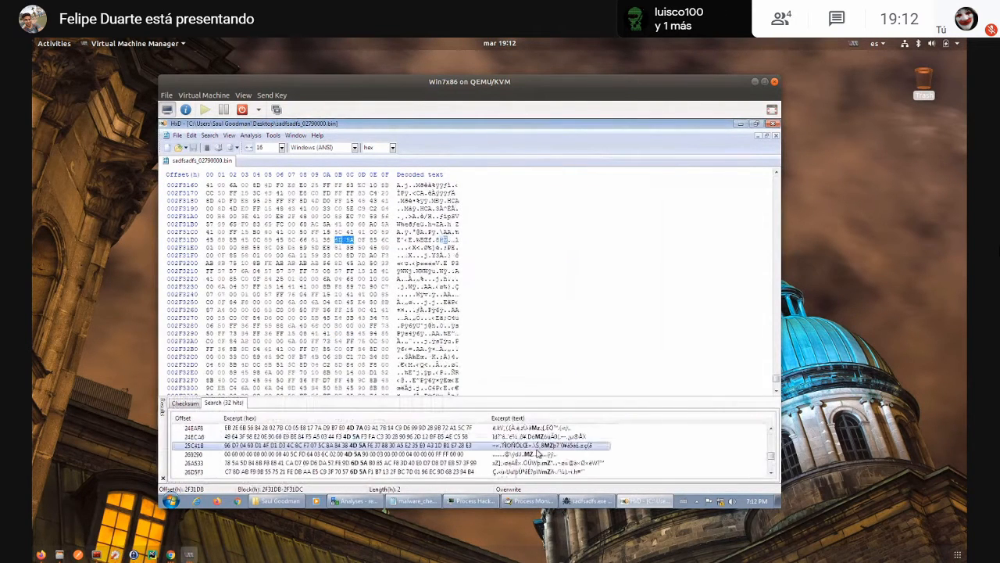
pyautogui.doubleClick(538, 454)
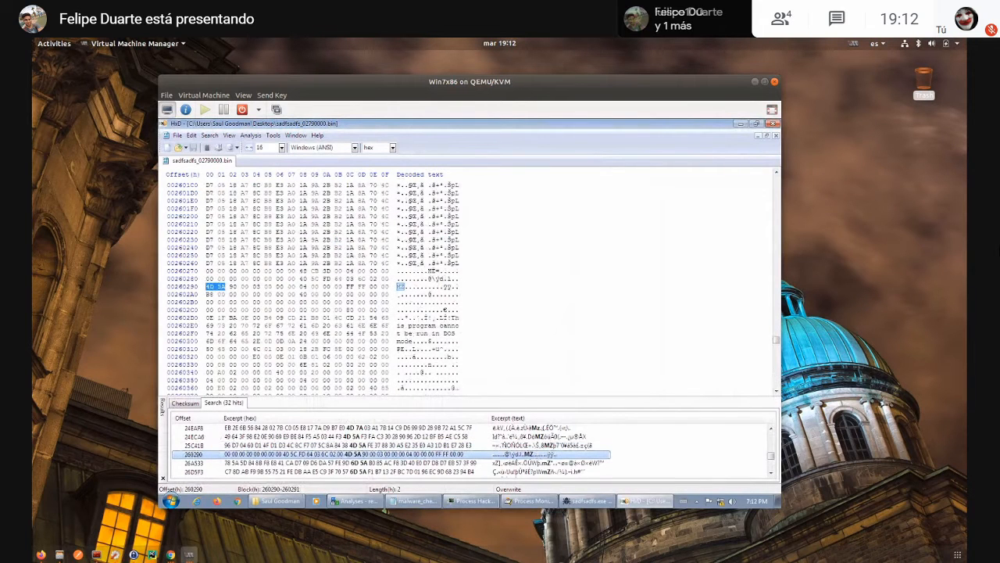
pyautogui.scroll(-2, 566, 461)
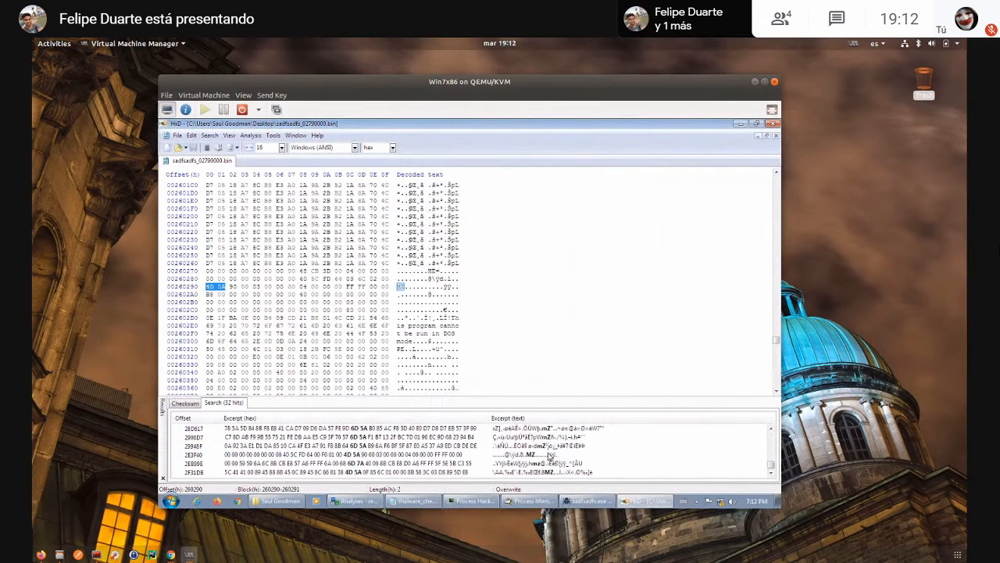
pyautogui.doubleClick(547, 455)
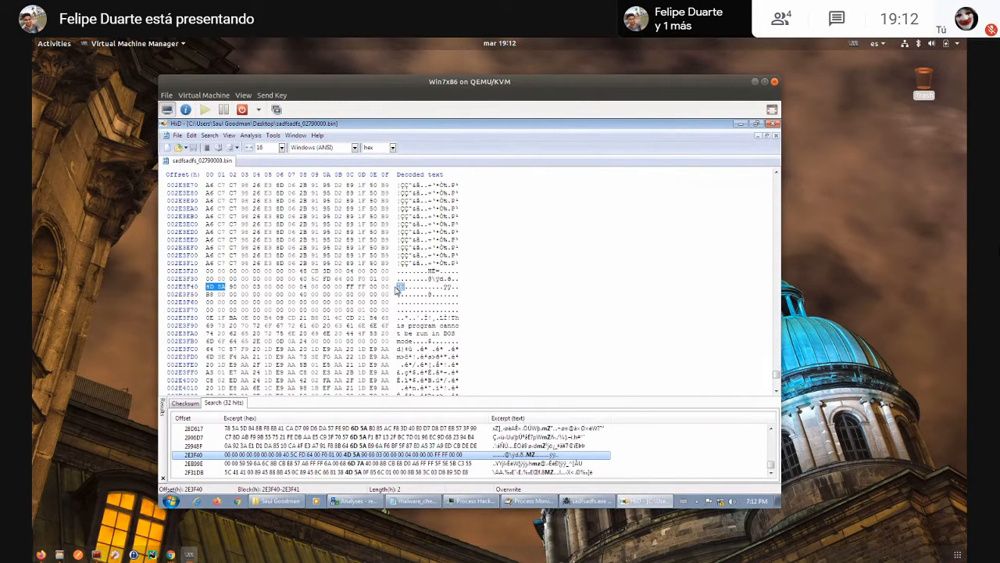
# - Select a block starting at offset 2E3F40 with hex length 20000000, and copy its bytes
pyautogui.moveTo(398, 288); pyautogui.dragTo(460, 381)
pyautogui.click(207, 136)
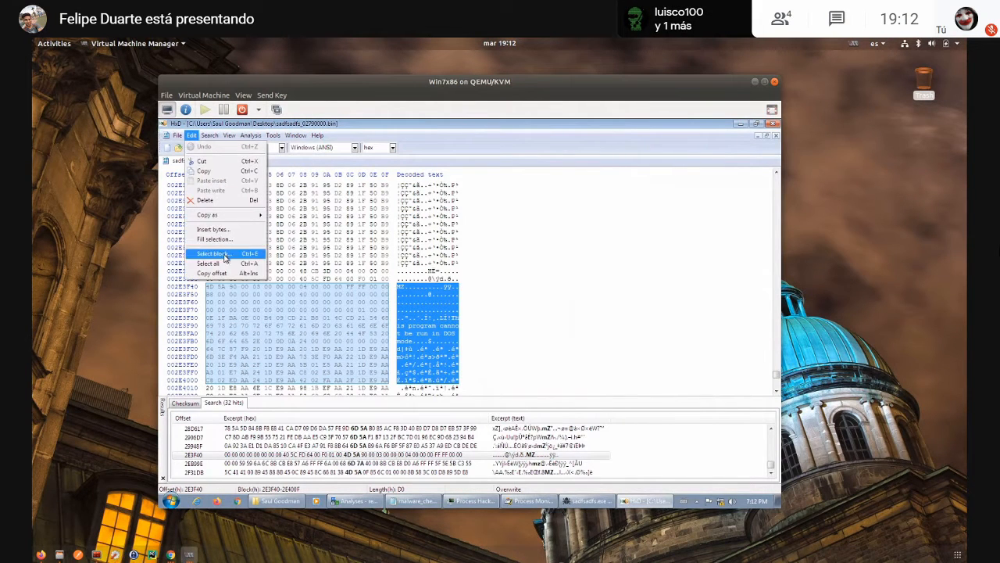
pyautogui.click(226, 254)
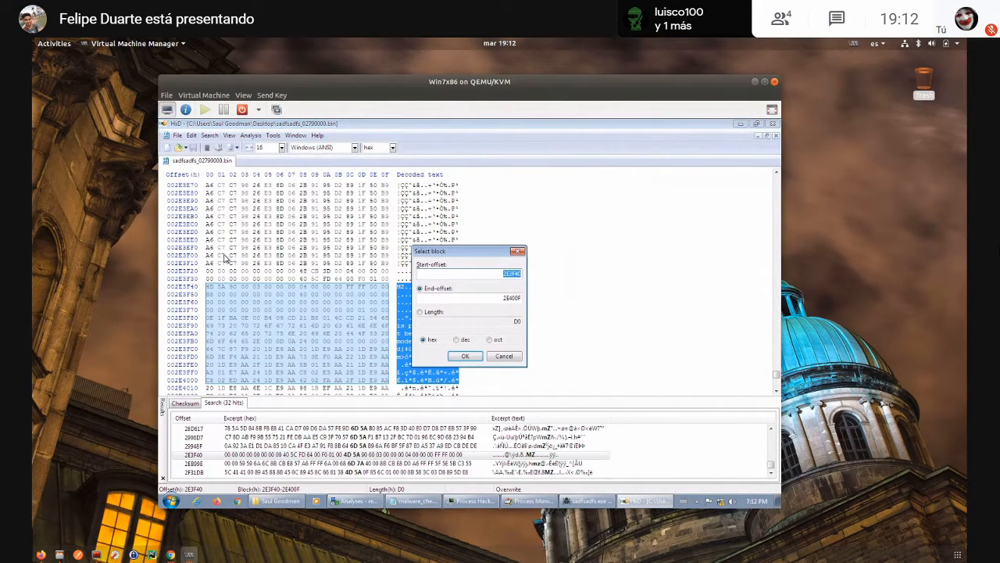
pyautogui.click(441, 313)
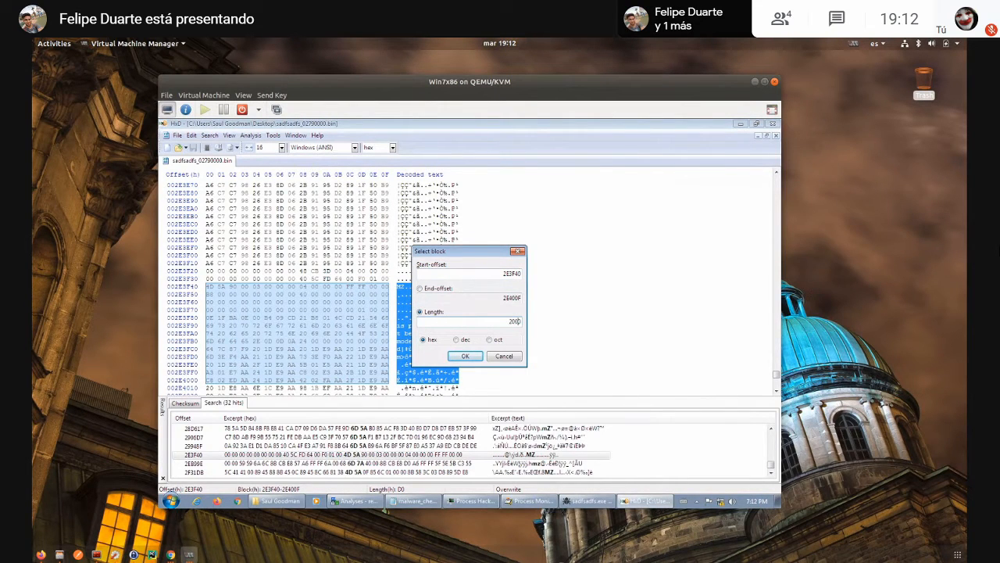
pyautogui.click(464, 355)
pyautogui.hotkey('ctrl', 'c')
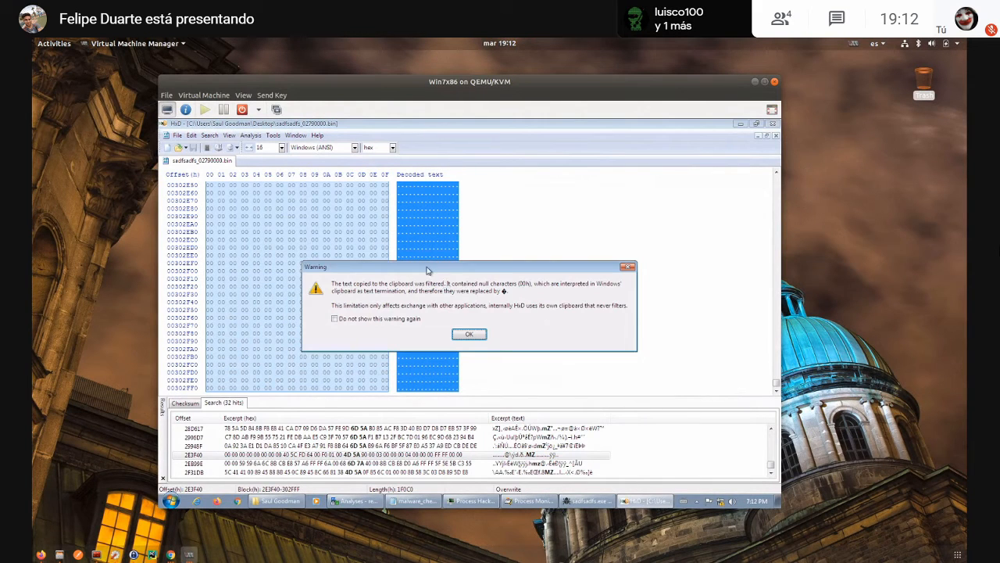
pyautogui.click(468, 336)
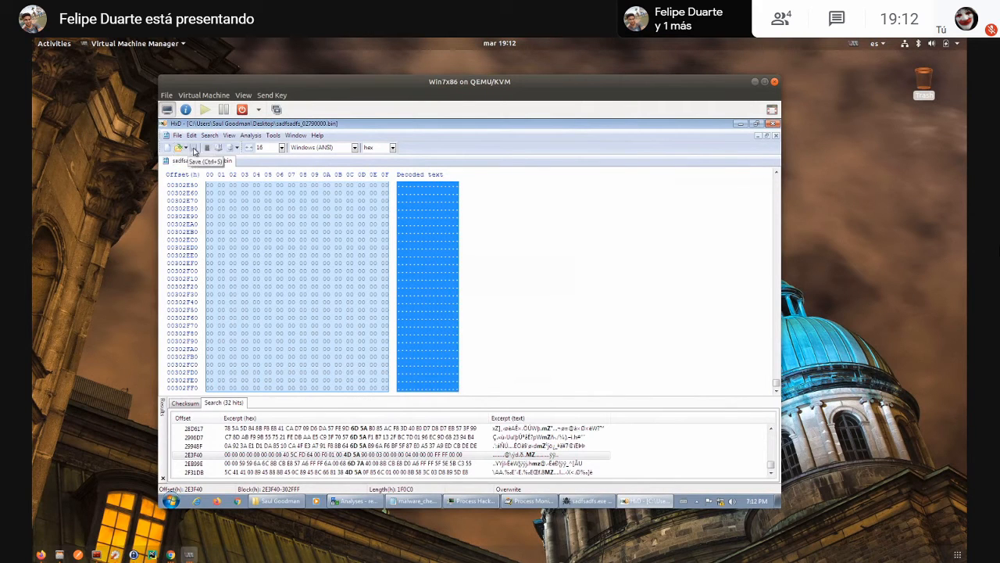
# - Create a new file in HxD and paste the copied executable bytes into it, accepting the file-size change
pyautogui.click(166, 147)
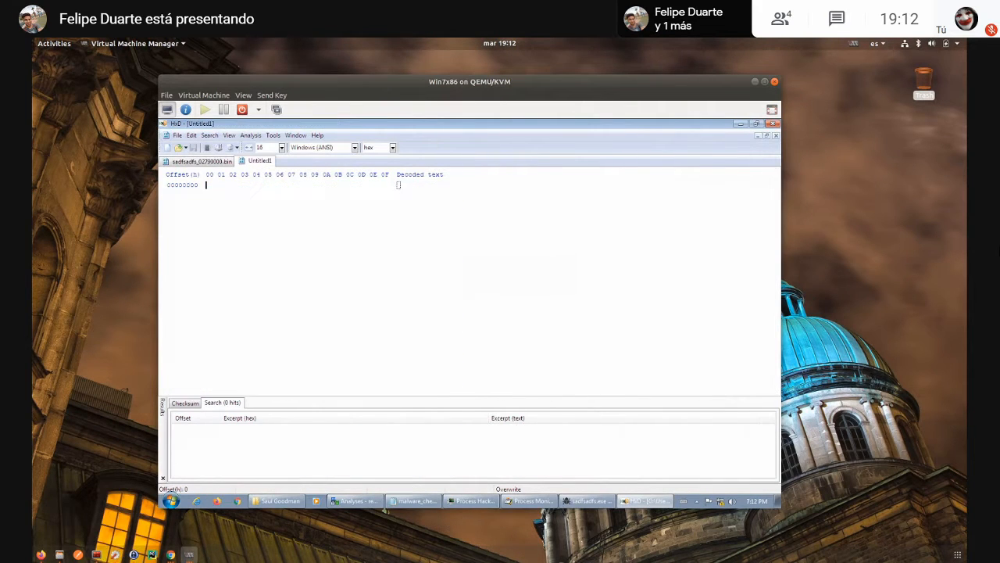
pyautogui.hotkey('ctrl', 'v')
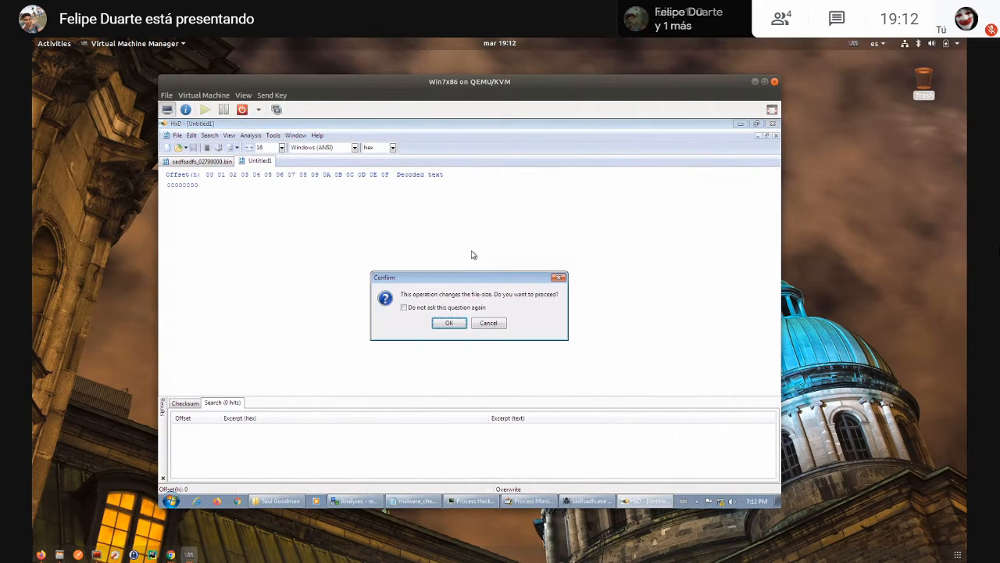
pyautogui.click(454, 322)
# - Return to the sadfsadfs_02790000.bin dump and jump to the MZ search hit at offset 260290
pyautogui.click(211, 163)
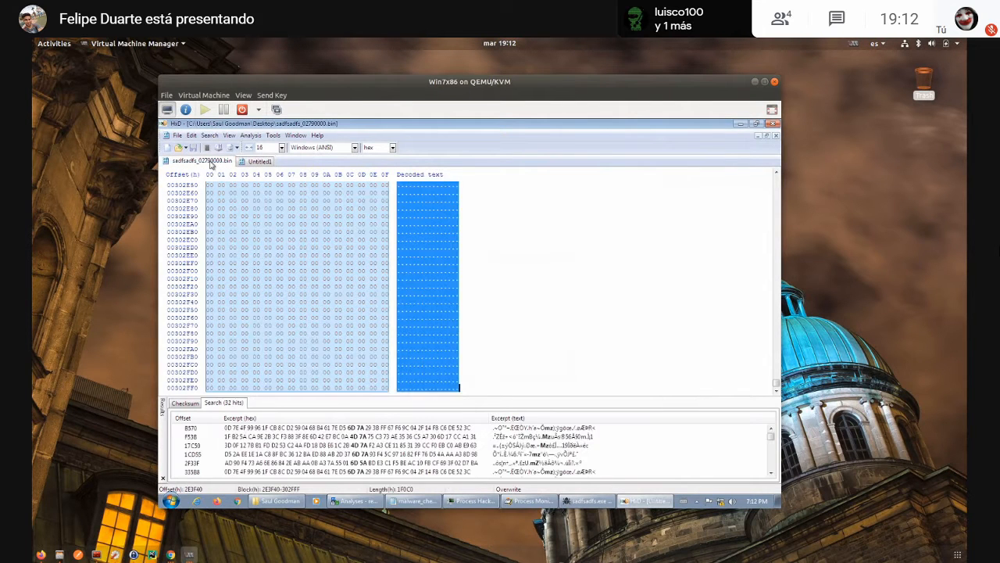
pyautogui.scroll(2, 545, 458)
pyautogui.click(544, 457)
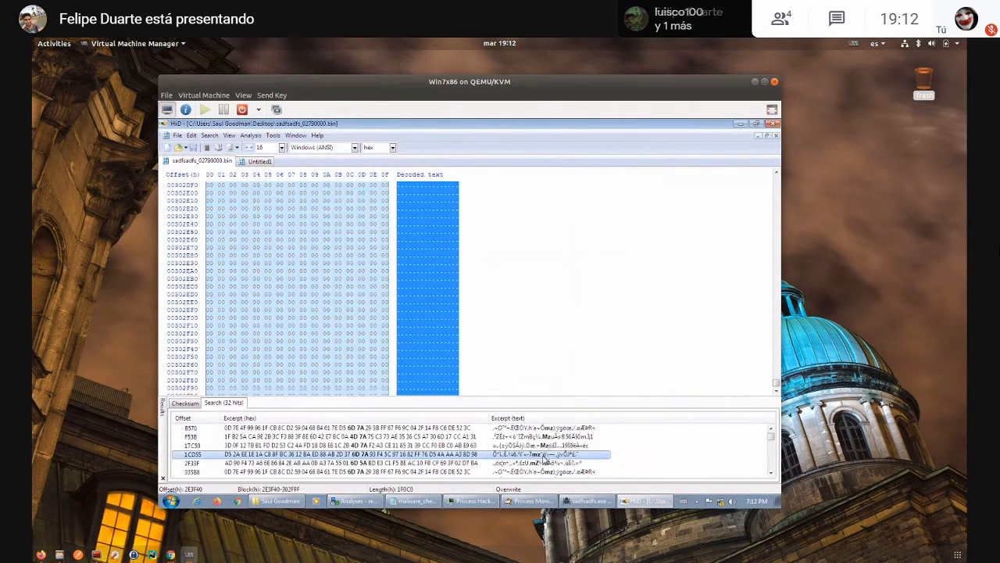
pyautogui.scroll(-9, 547, 453)
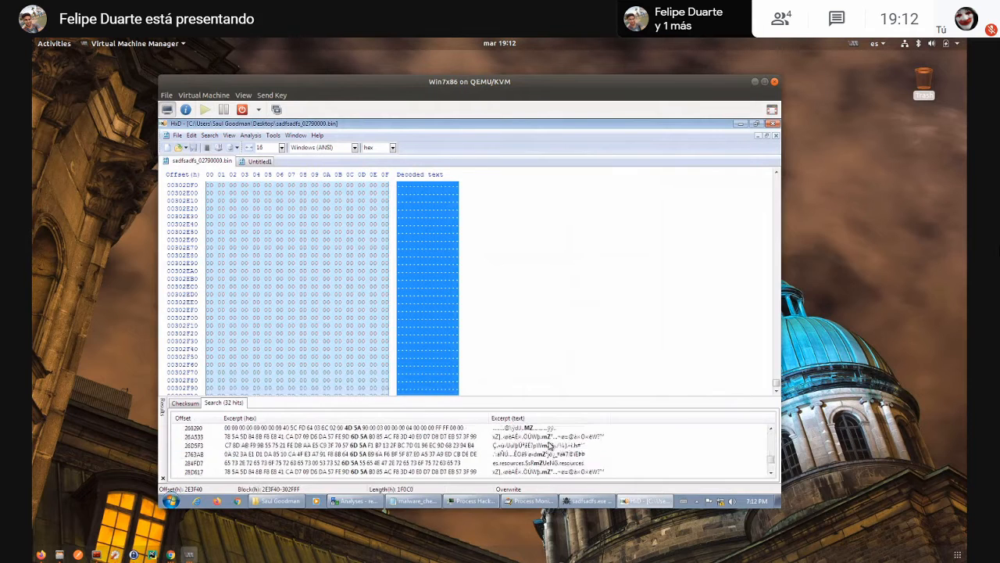
pyautogui.scroll(3, 549, 445)
pyautogui.click(540, 453)
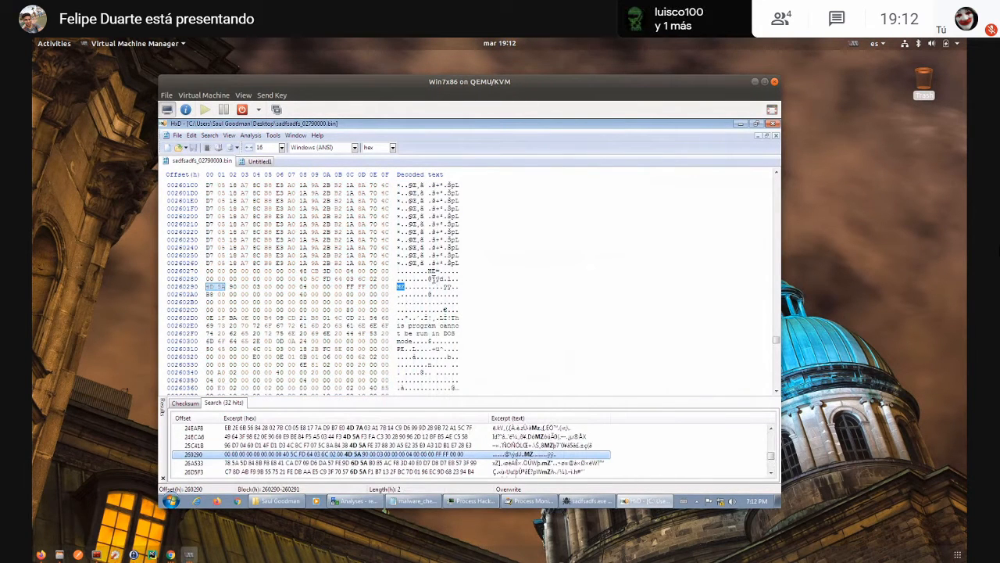
# - Try to select the embedded executable manually, extending the selection downward from the MZ header at offset 260290
pyautogui.click(420, 307)
pyautogui.click(399, 287)
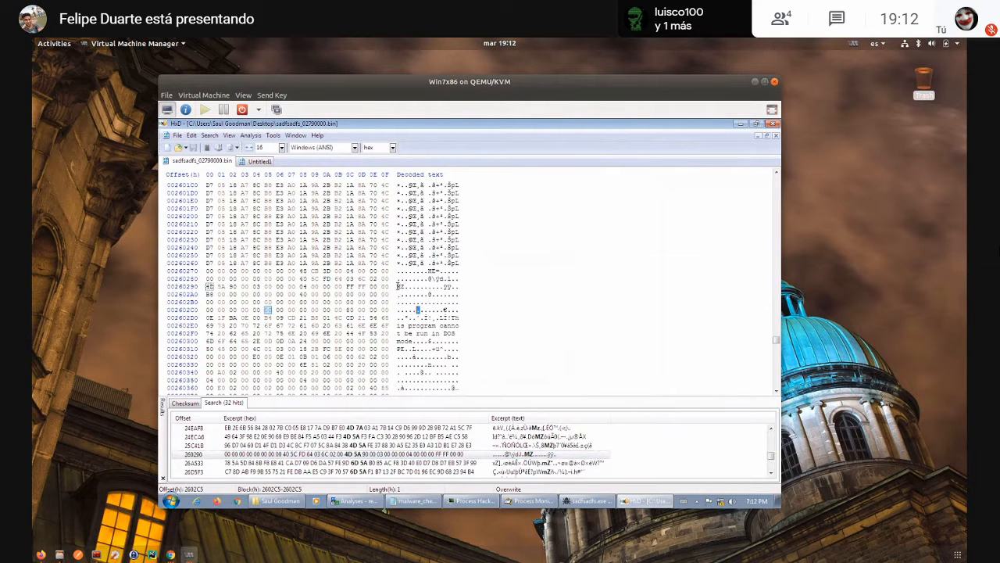
pyautogui.hotkey('shift', 'Right')
pyautogui.hotkey('shift', 'Right')
pyautogui.hotkey('shift', 'Right')
pyautogui.hotkey('shift', 'Right')
pyautogui.hotkey('shift', 'Right')
pyautogui.hotkey('shift', 'Right')
pyautogui.hotkey('shift', 'Right')
pyautogui.hotkey('shift', 'Right')
pyautogui.hotkey('shift', 'Right')
pyautogui.hotkey('shift', 'Right')
pyautogui.hotkey('shift', 'Right')
pyautogui.hotkey('shift', 'Right')
pyautogui.hotkey('shift', 'Right')
pyautogui.hotkey('shift', 'Right')
pyautogui.hotkey('shift', 'Right')
pyautogui.hotkey('shift', 'Right')
pyautogui.hotkey('shift', 'Right')
pyautogui.hotkey('shift', 'Right')
pyautogui.hotkey('shift', 'Right')
pyautogui.hotkey('shift', 'Right')
pyautogui.hotkey('shift', 'Right')
pyautogui.hotkey('shift', 'Right')
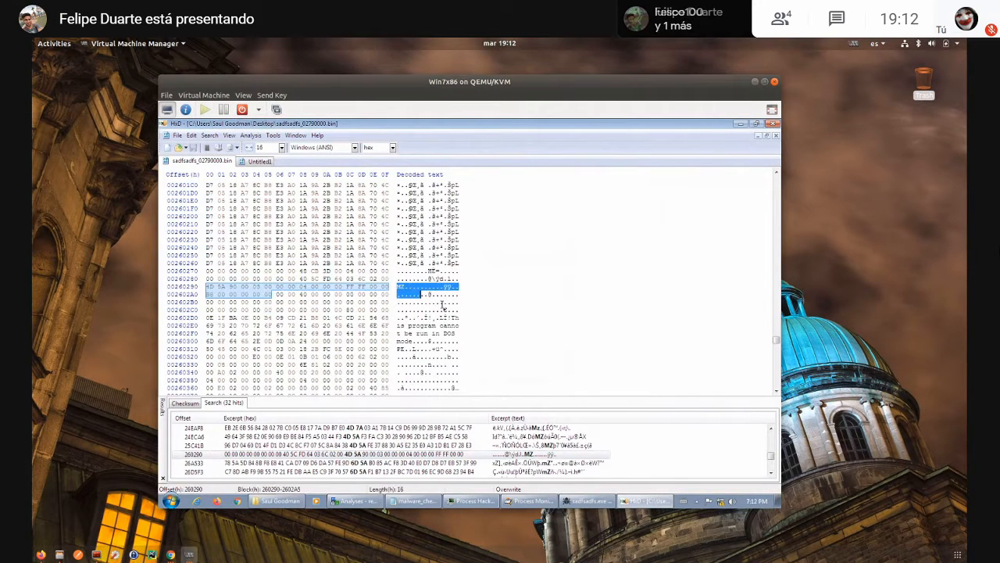
pyautogui.hotkey('shift', 'Down')
pyautogui.hotkey('shift', 'Down')
pyautogui.hotkey('shift', 'Down')
pyautogui.hotkey('shift', 'Down')
pyautogui.hotkey('shift', 'Down')
pyautogui.hotkey('shift', 'Down')
pyautogui.hotkey('shift', 'Down')
pyautogui.hotkey('shift', 'Down')
pyautogui.hotkey('shift', 'Down')
pyautogui.hotkey('shift', 'Down')
pyautogui.hotkey('shift', 'Down')
pyautogui.hotkey('shift', 'Down')
pyautogui.hotkey('shift', 'Down')
pyautogui.hotkey('shift', 'Down')
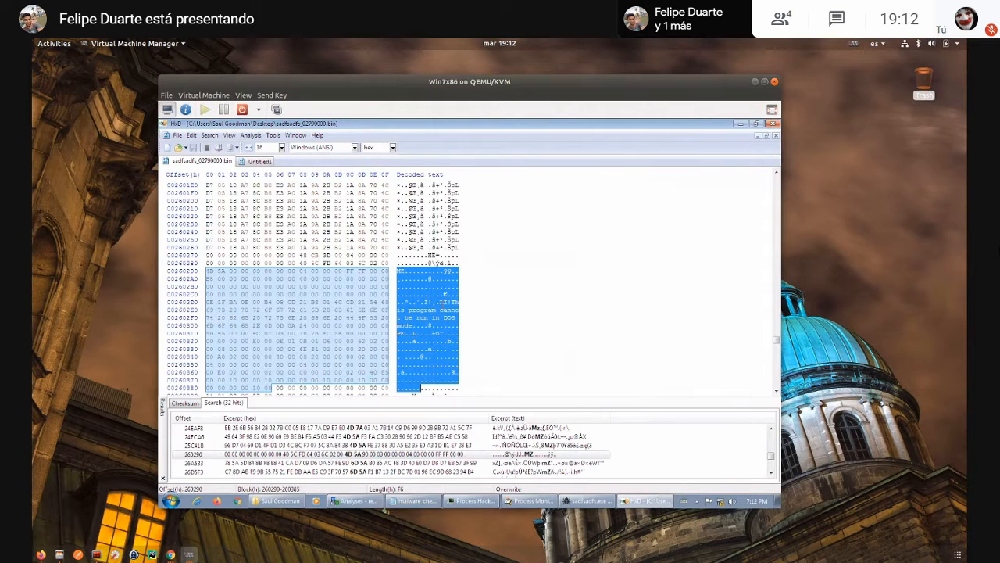
pyautogui.hotkey('shift', 'Down')
pyautogui.hotkey('shift', 'Down')
pyautogui.hotkey('shift', 'Down')
pyautogui.hotkey('shift', 'Down')
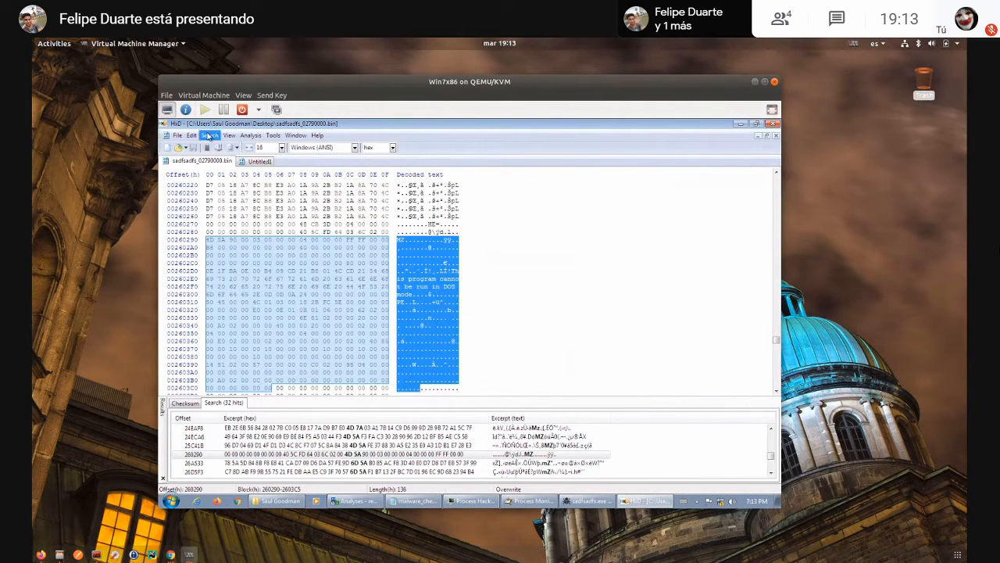
# - Select a block starting at offset 260290 with hex length 2000000, and copy its bytes, dismissing the clipboard warning
pyautogui.click(210, 135)
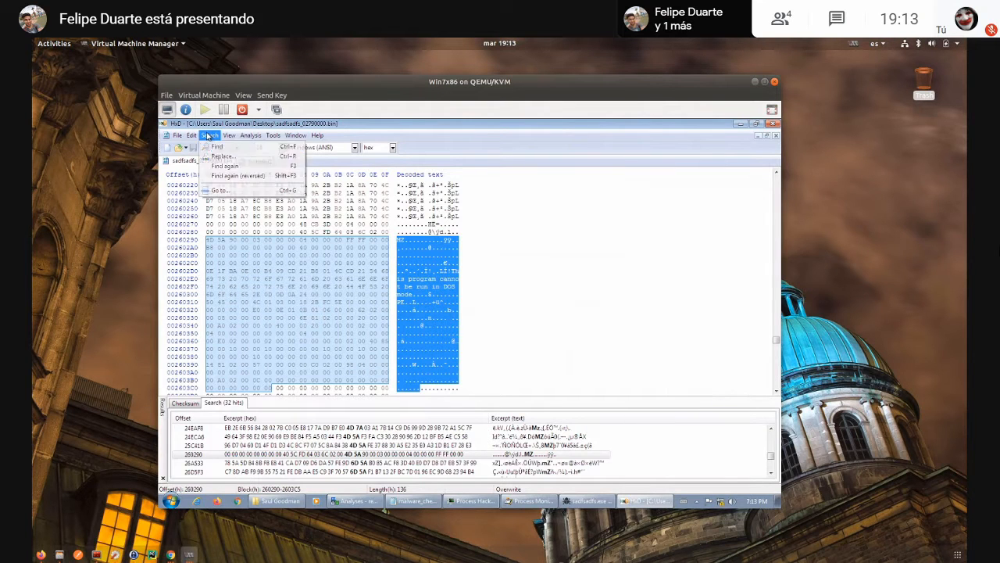
pyautogui.moveTo(192, 135)
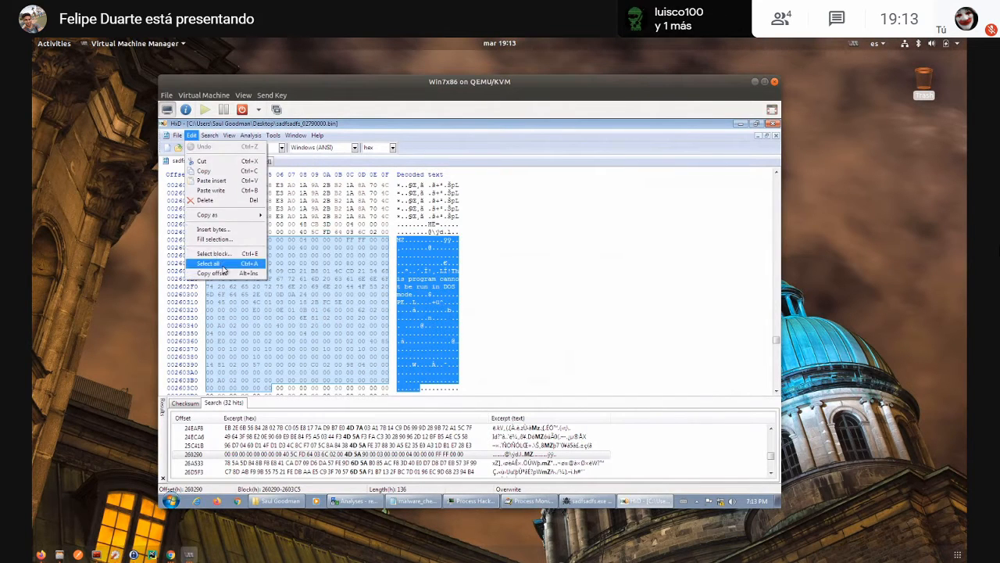
pyautogui.click(222, 254)
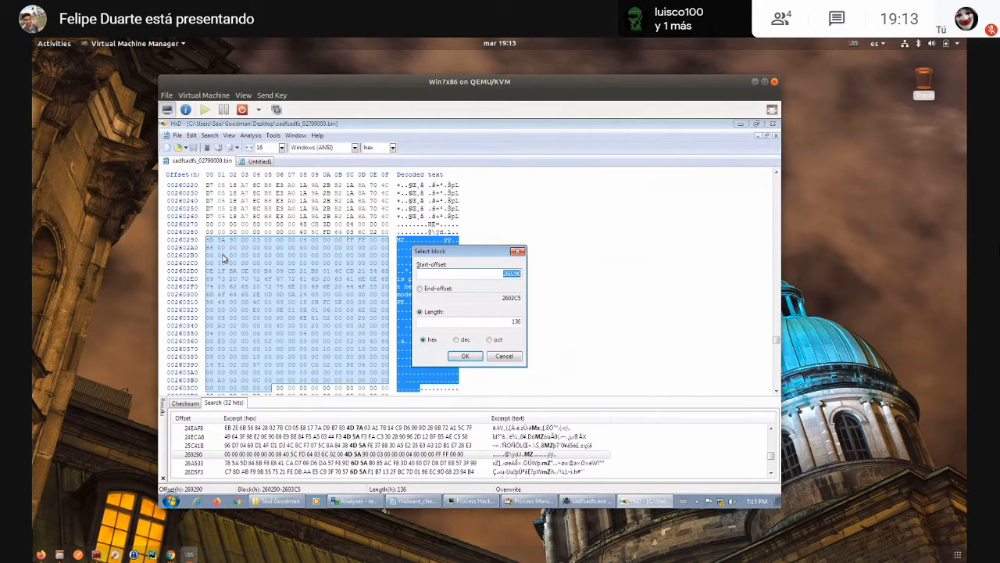
pyautogui.doubleClick(517, 322)
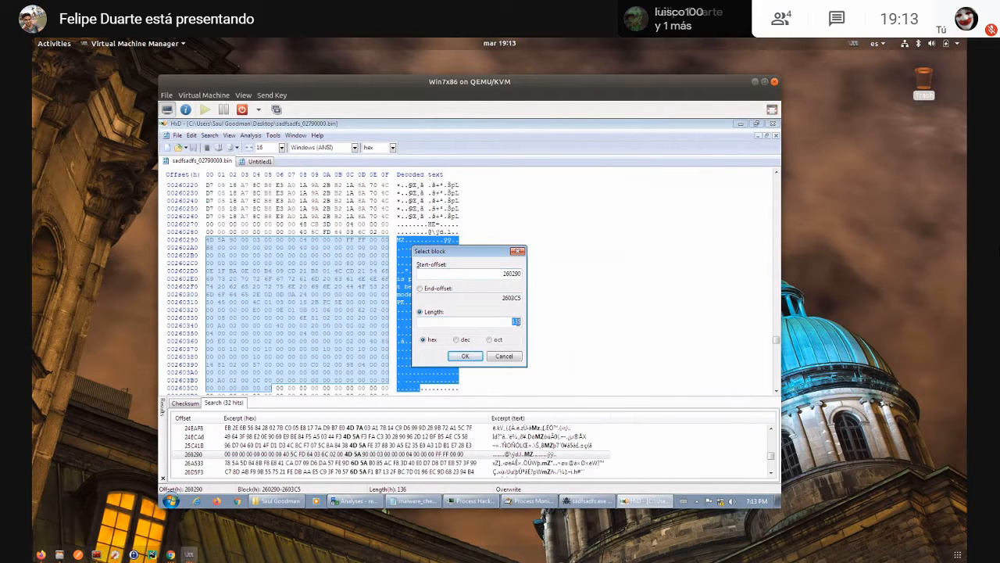
pyautogui.write('2')
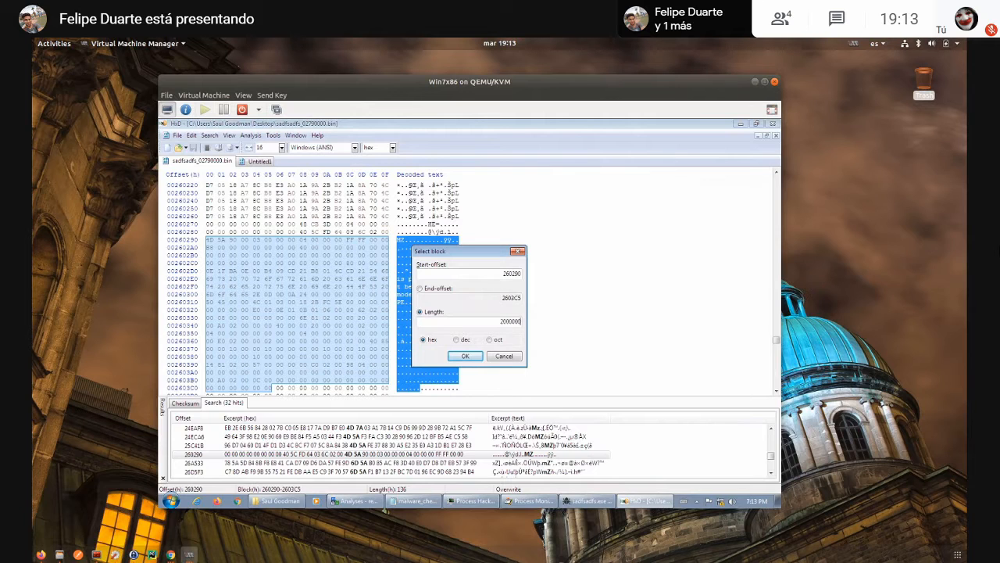
pyautogui.write('00000')
pyautogui.click(466, 357)
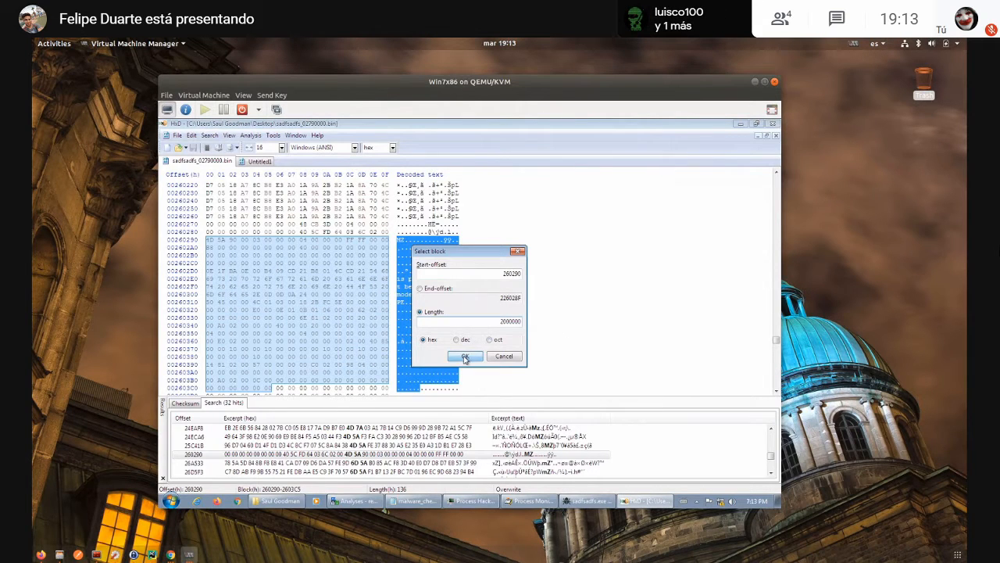
pyautogui.hotkey('ctrl', 'c')
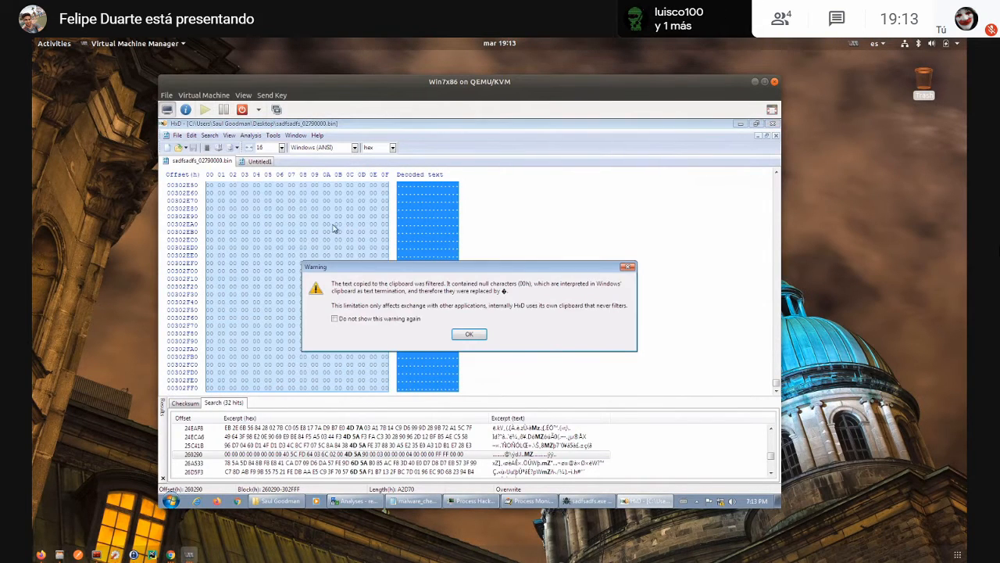
pyautogui.click(465, 338)
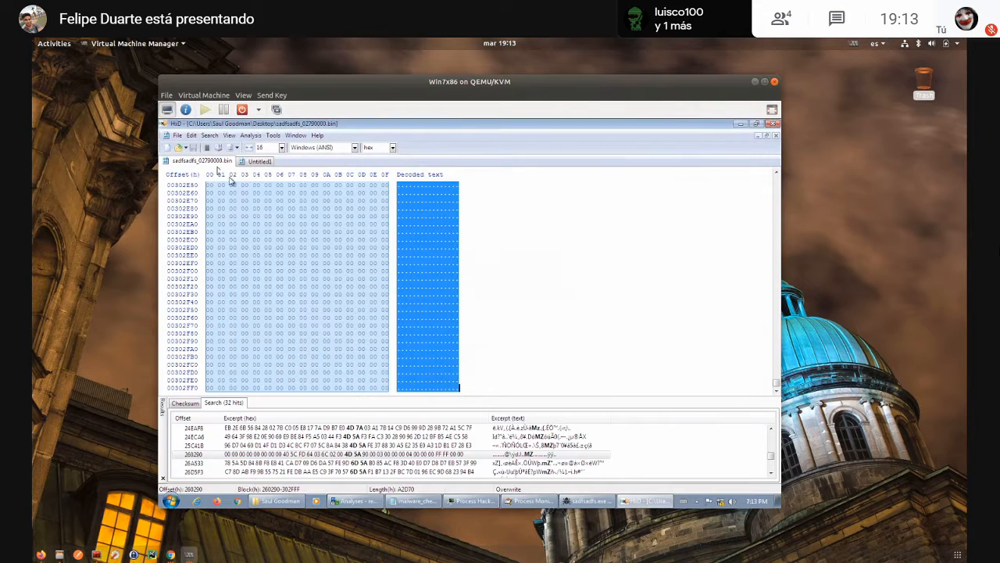
# - Create another new file, discarding the surplus blank one, and paste the bytes copied from offset 260290, accepting the file-size change
pyautogui.click(177, 136)
pyautogui.click(185, 147)
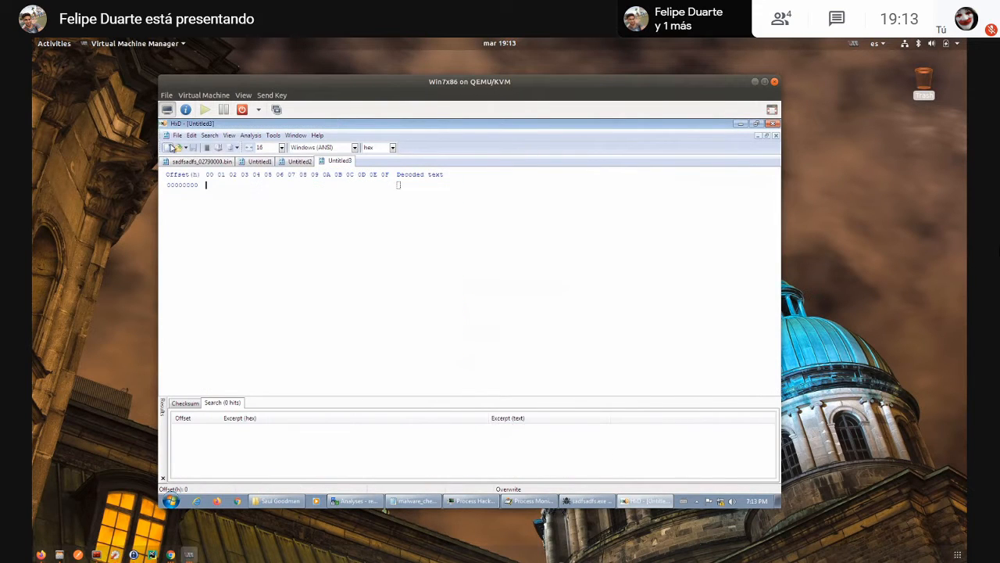
pyautogui.click(357, 169)
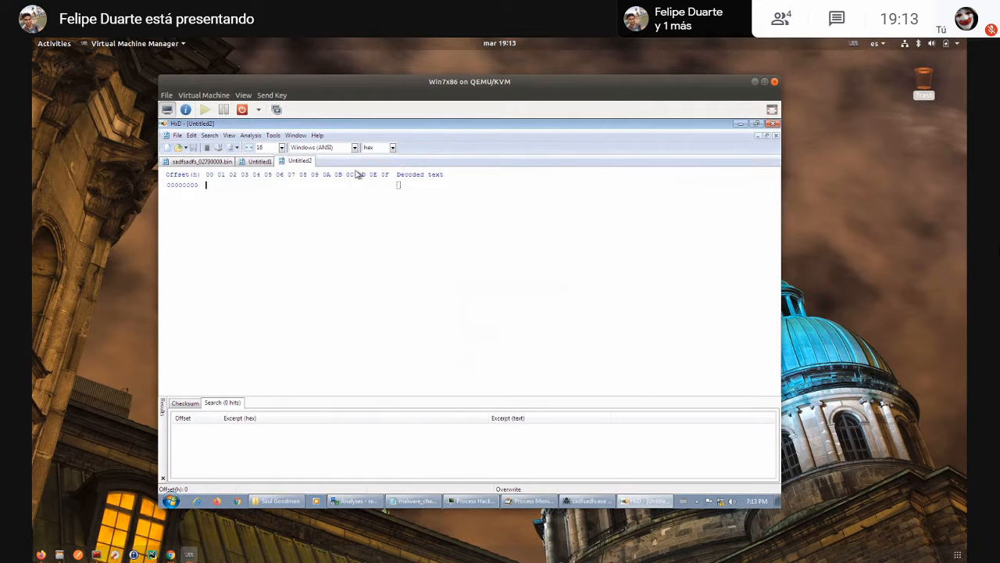
pyautogui.hotkey('ctrl', 'v')
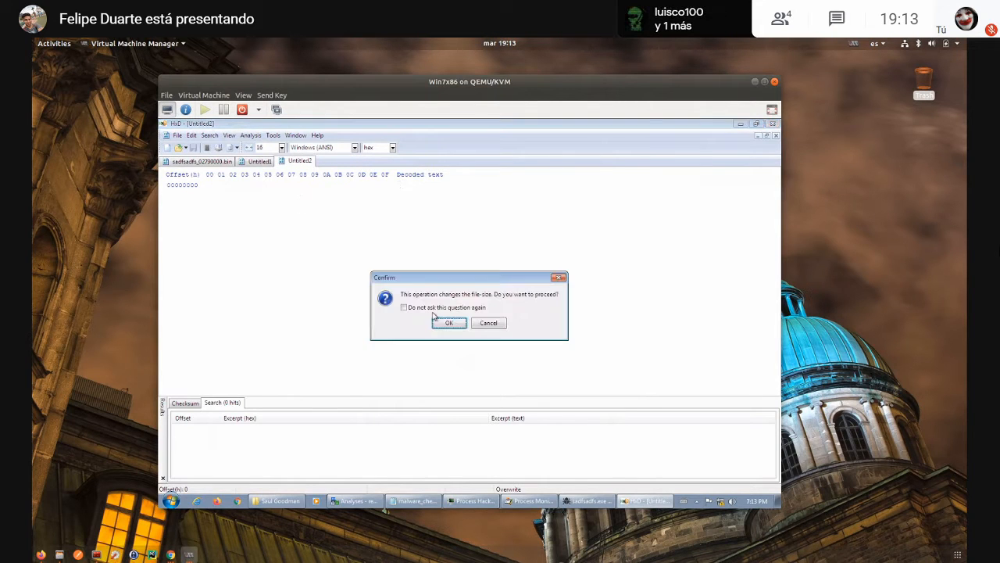
pyautogui.click(453, 323)
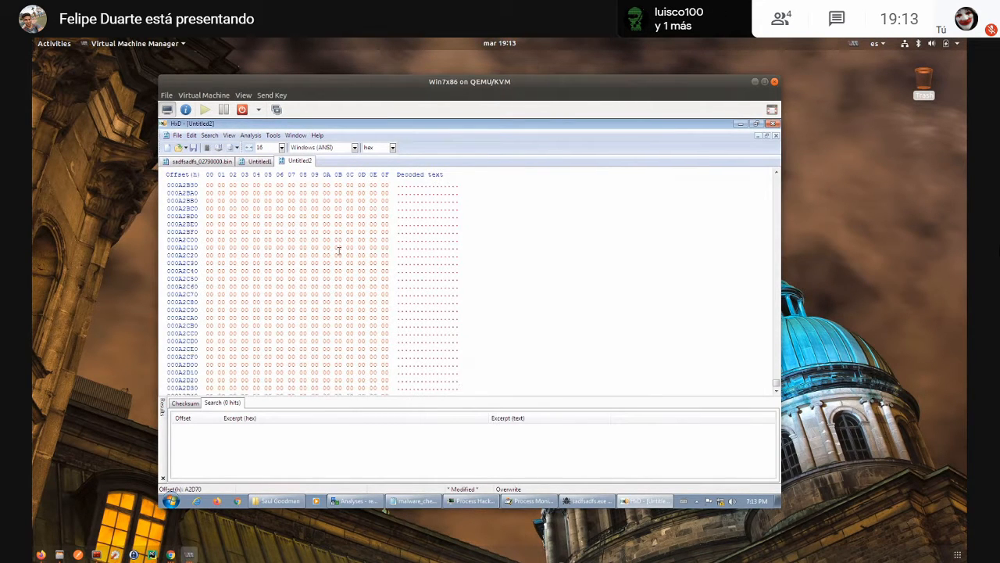
pyautogui.scroll(20, 339, 250)
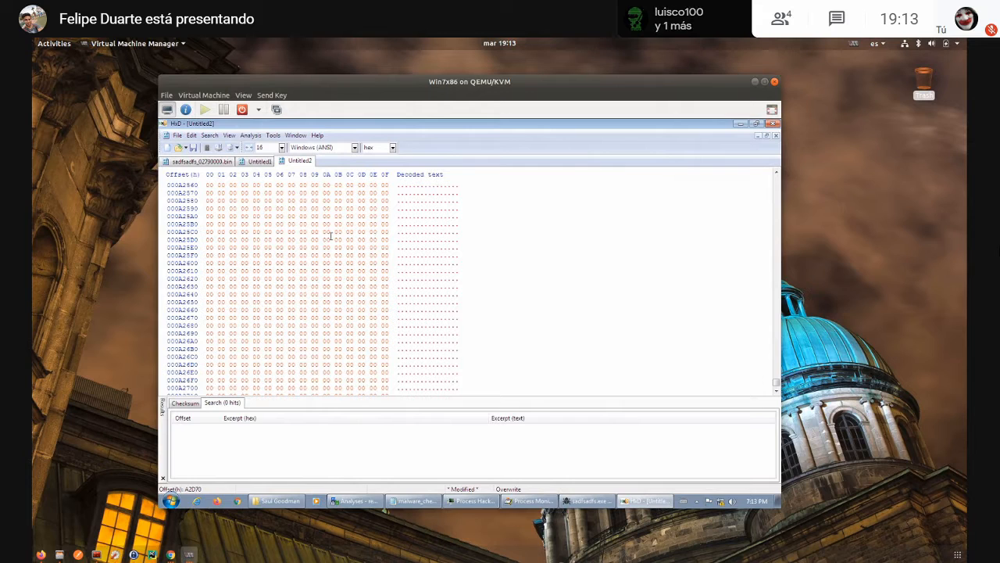
# - Save the first carved file, Untitled1, to the Desktop as extracted_1.exe
pyautogui.click(254, 161)
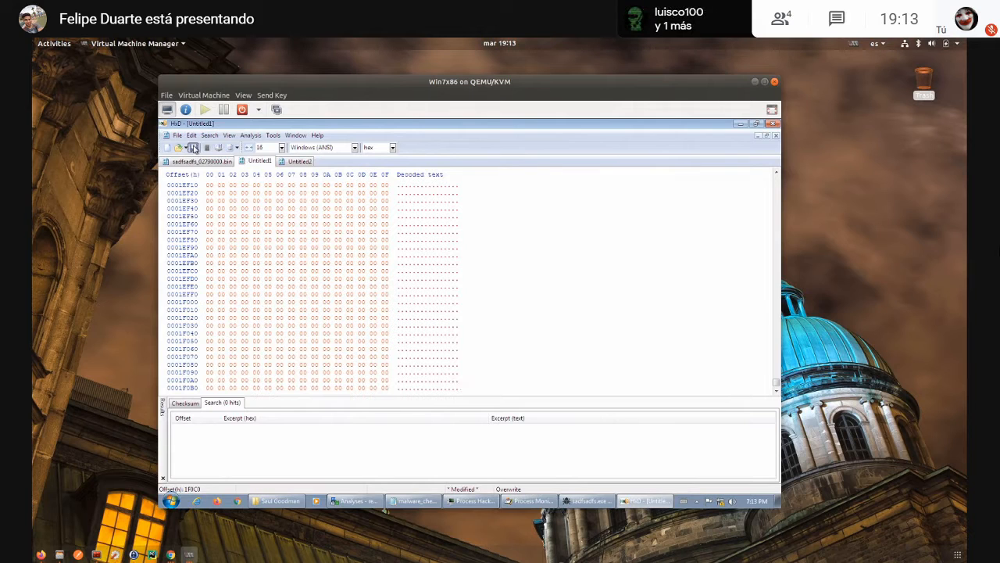
pyautogui.click(193, 147)
pyautogui.scroll(2, 213, 189)
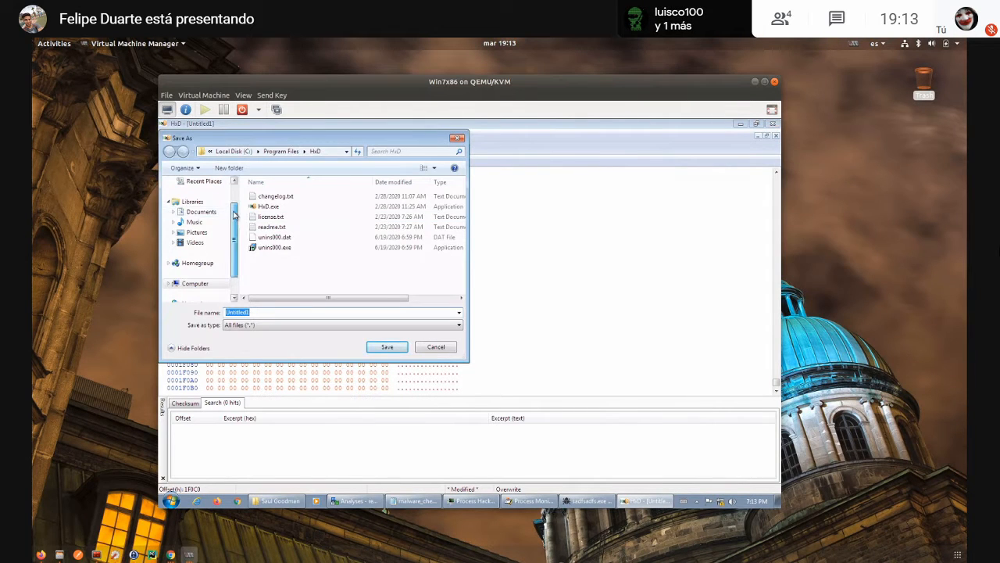
pyautogui.click(198, 196)
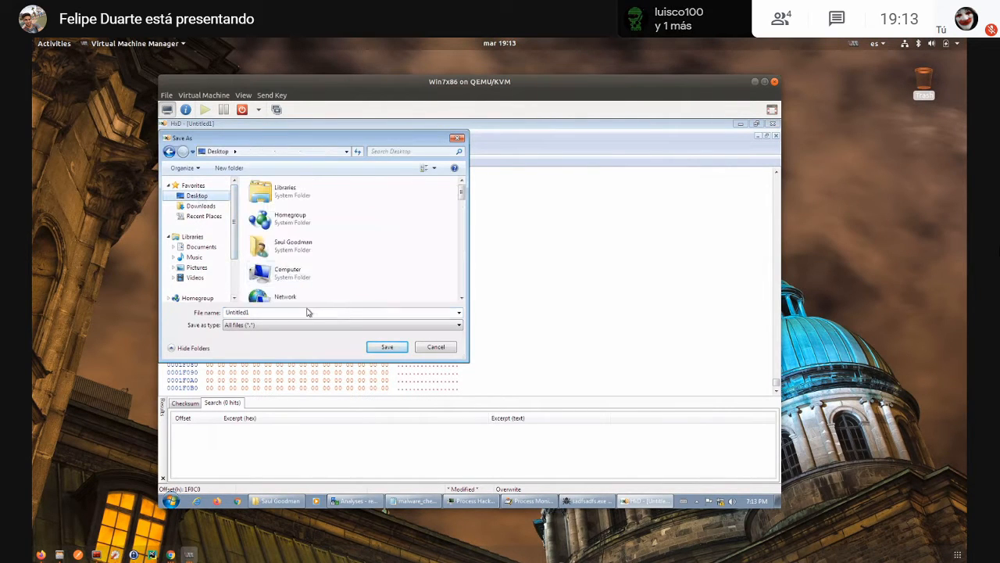
pyautogui.write('unpac')
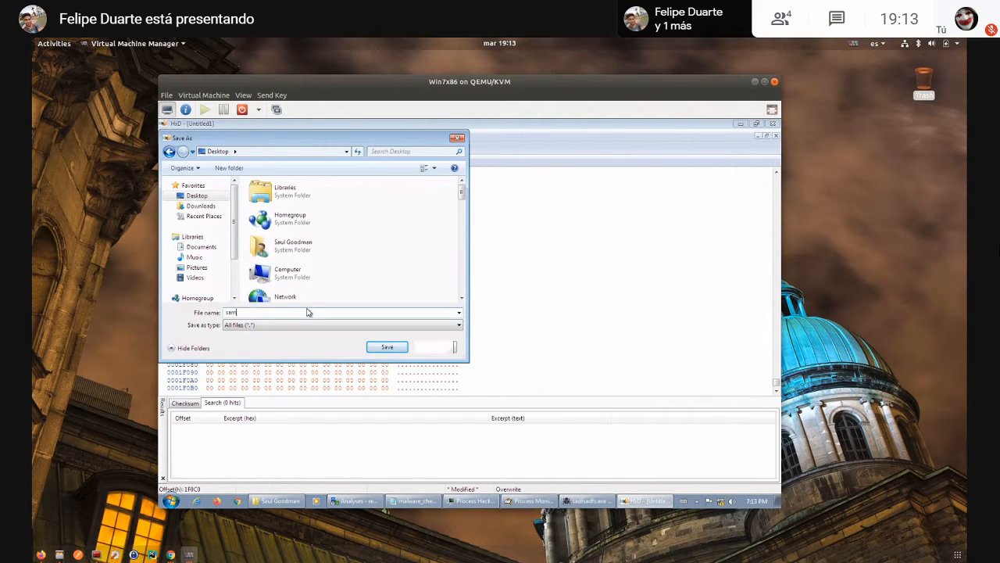
pyautogui.press('BackSpace')
pyautogui.press('BackSpace')
pyautogui.press('BackSpace')
pyautogui.press('BackSpace')
pyautogui.press('BackSpace')
pyautogui.write('ex')
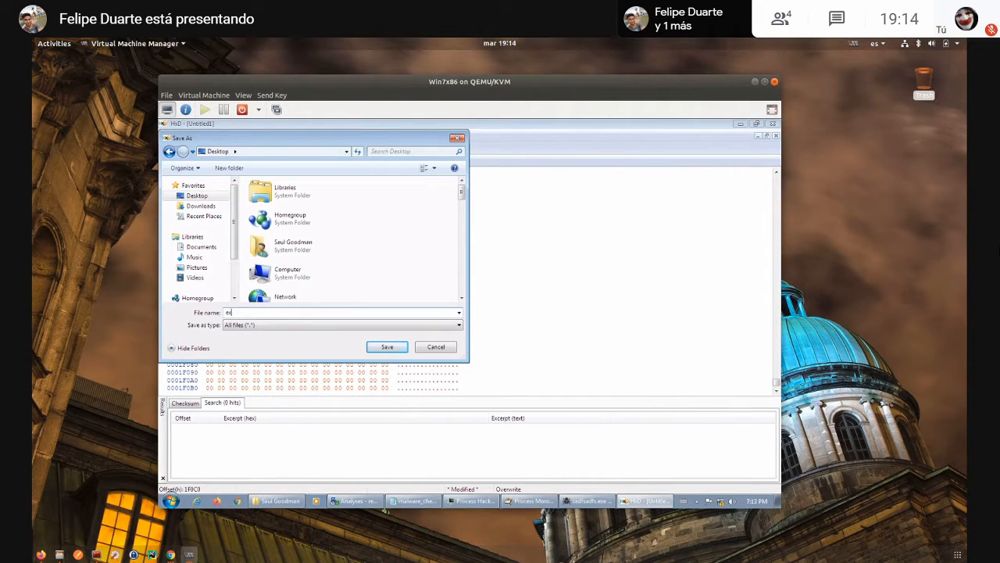
pyautogui.write('tract')
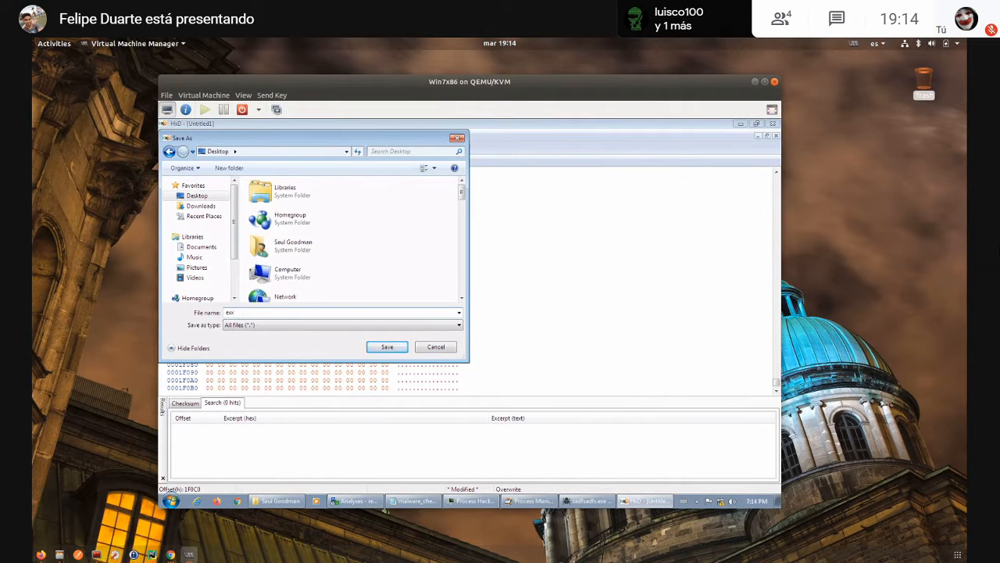
pyautogui.write('ed_d')
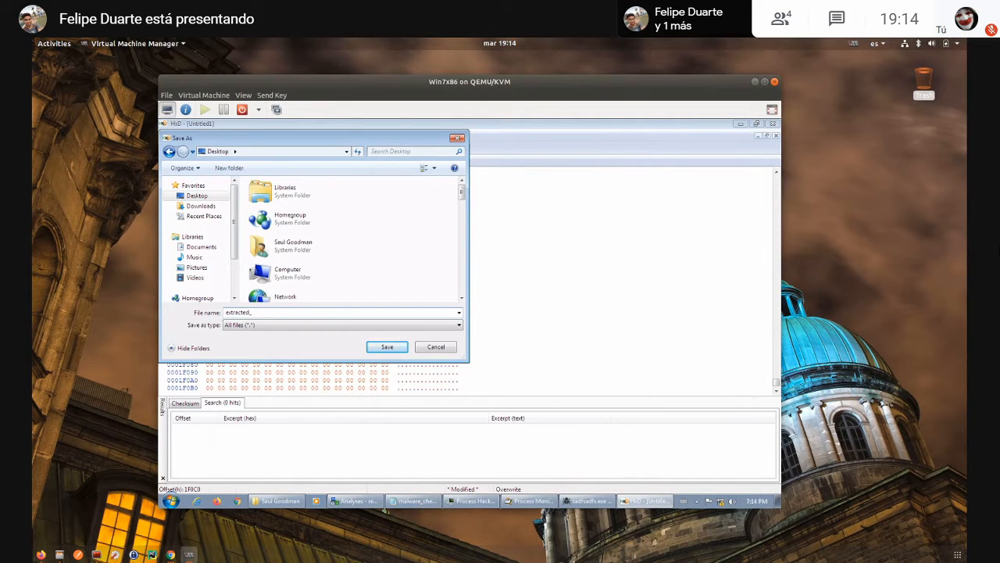
pyautogui.write('1.exe')
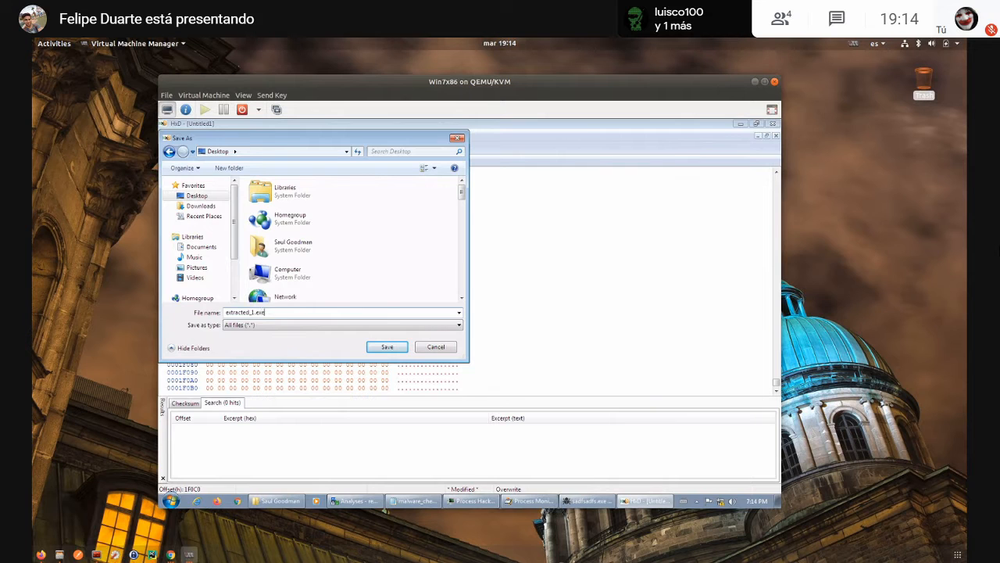
pyautogui.press('Return')
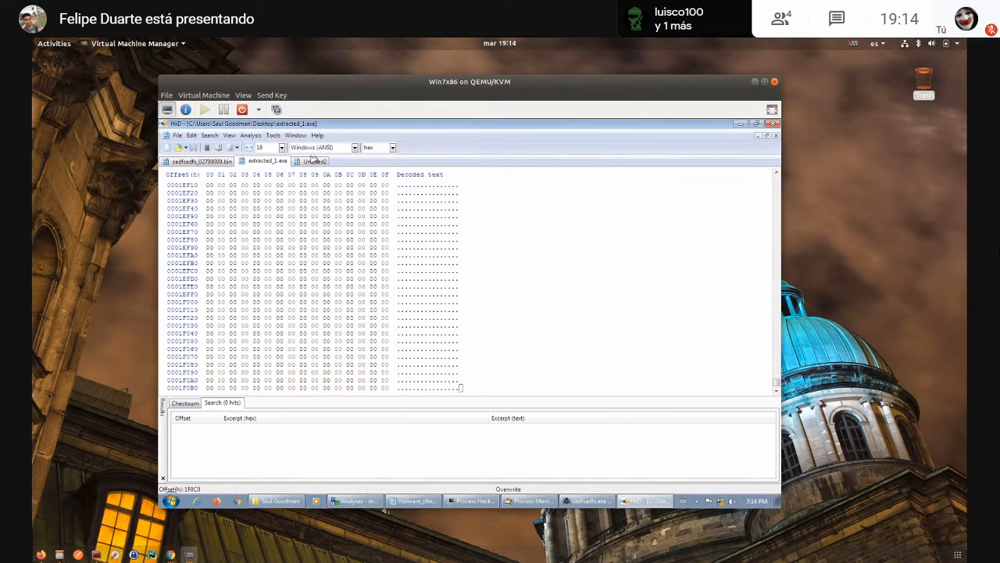
# - Save the second carved file, Untitled2, to the Desktop as extracted_2.exe
pyautogui.click(304, 162)
pyautogui.click(177, 135)
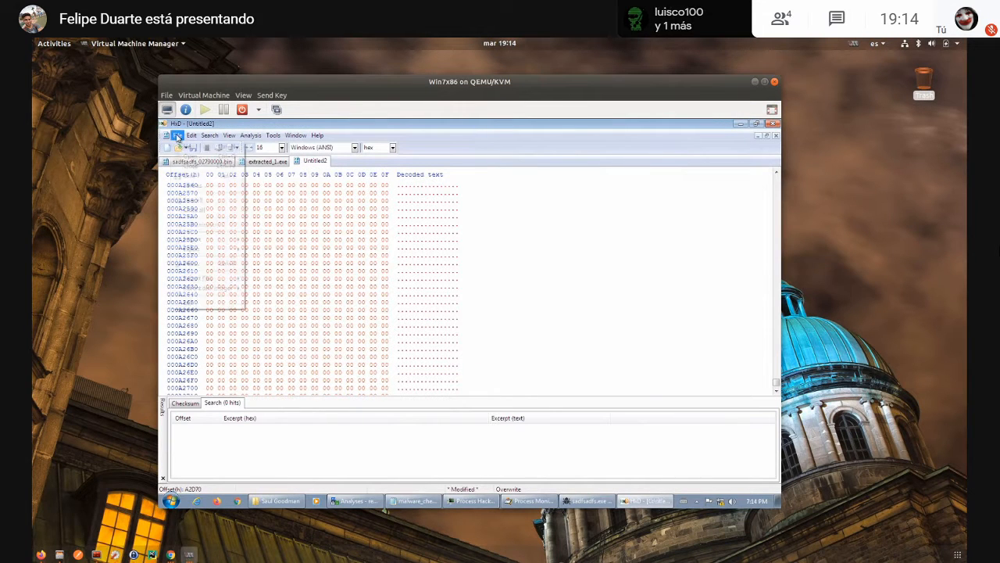
pyautogui.click(199, 190)
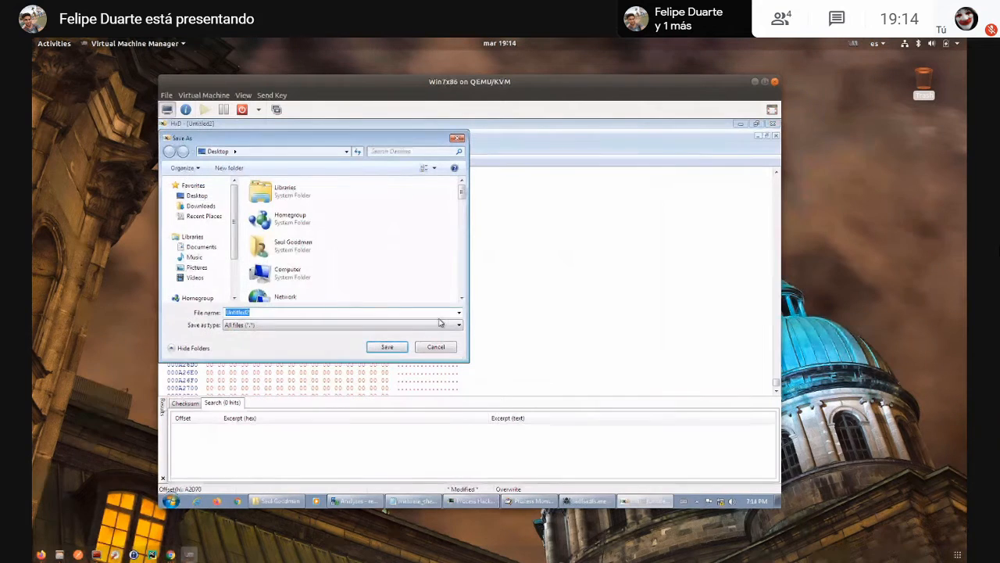
pyautogui.write('extrac')
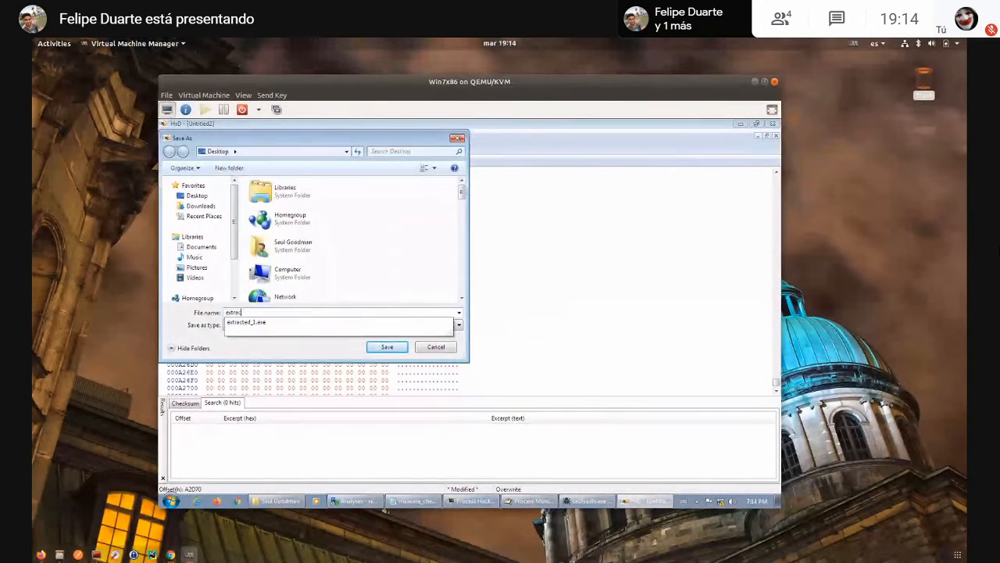
pyautogui.write('ted')
pyautogui.press('Down')
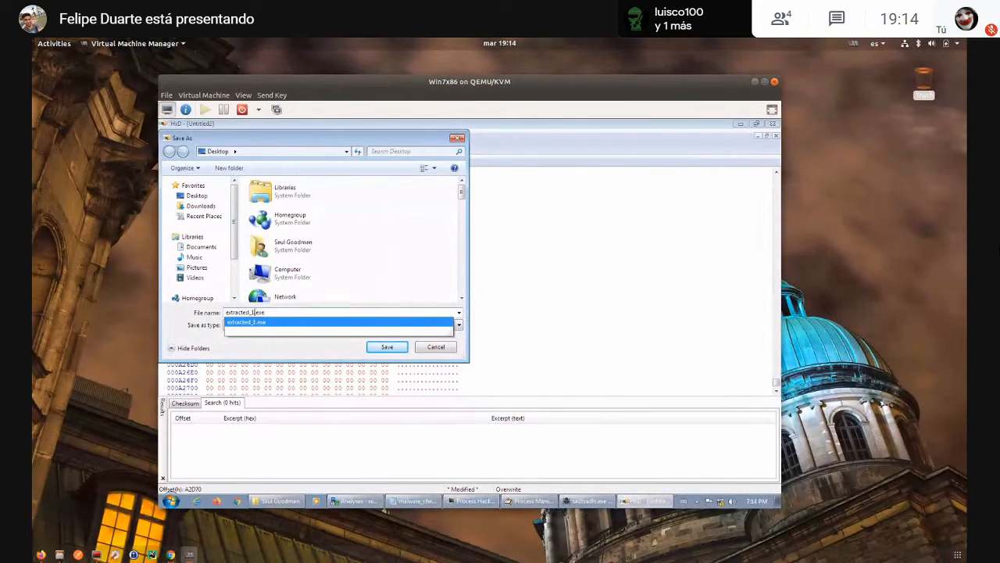
pyautogui.press('BackSpace')
pyautogui.write('2')
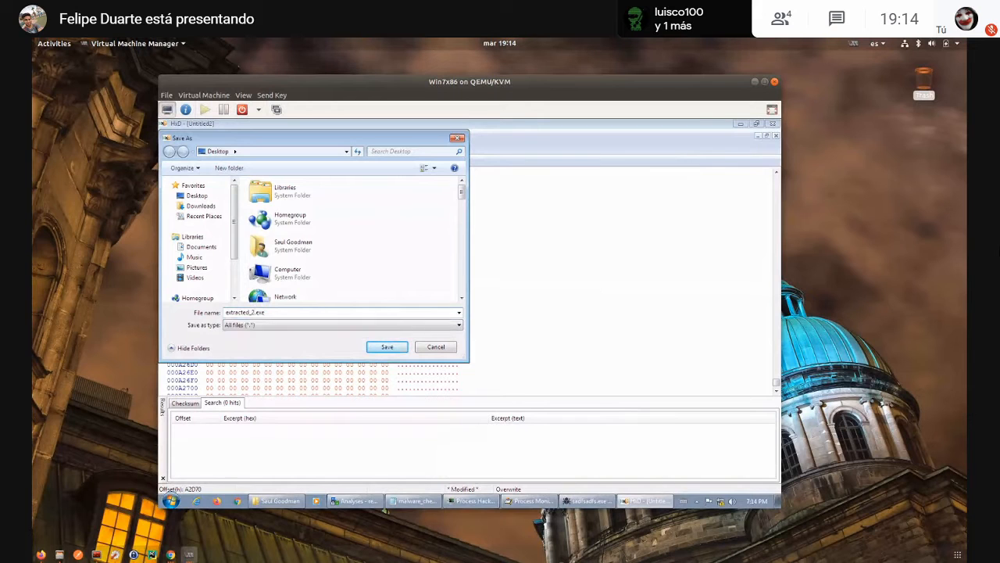
pyautogui.click(387, 346)
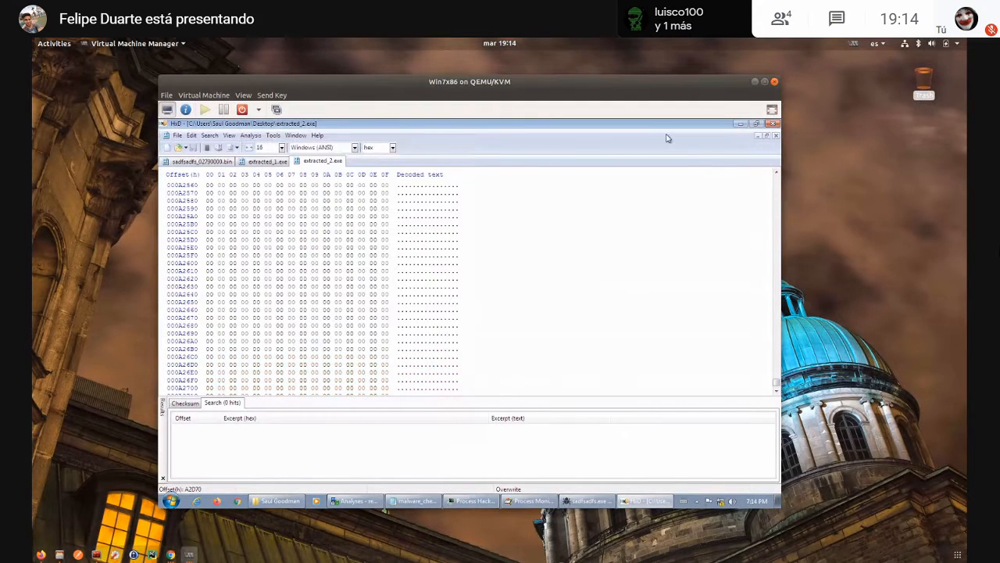
# - Analyze extracted_2.exe from the desktop in Detect It Easy, examine its compiler details and entropy curve, and close the tool
pyautogui.click(740, 124)
pyautogui.click(295, 363)
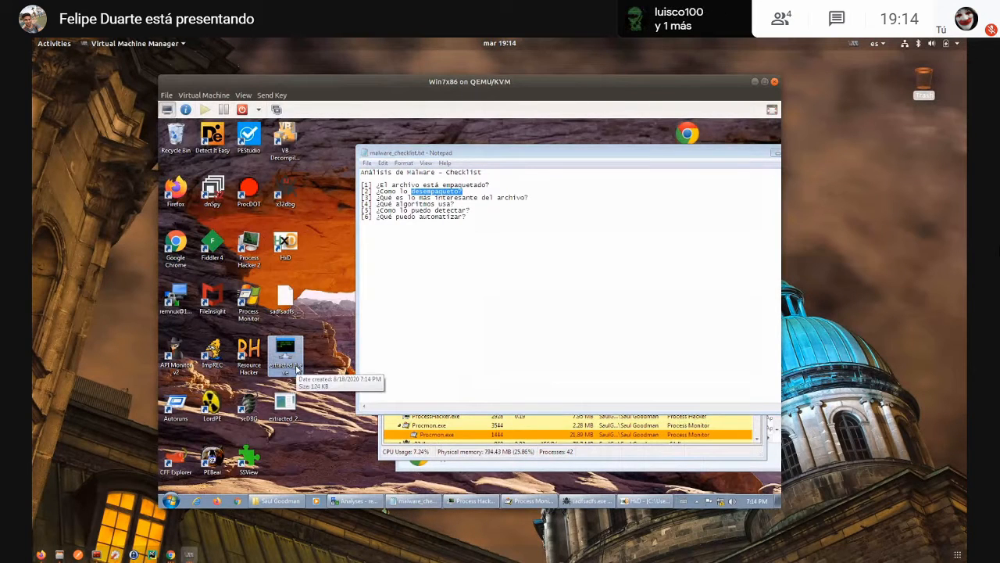
pyautogui.click(283, 404)
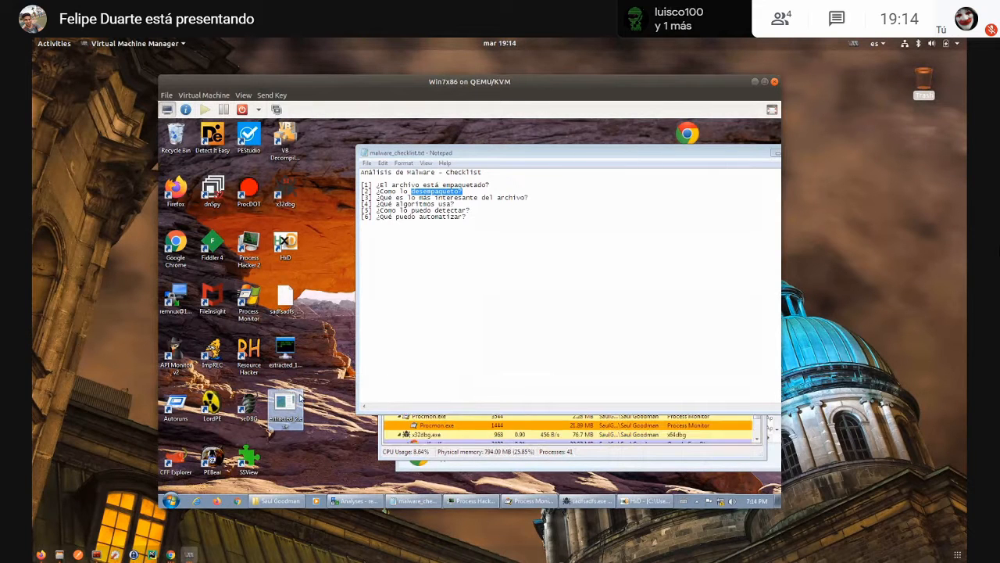
pyautogui.moveTo(283, 402); pyautogui.dragTo(206, 140)
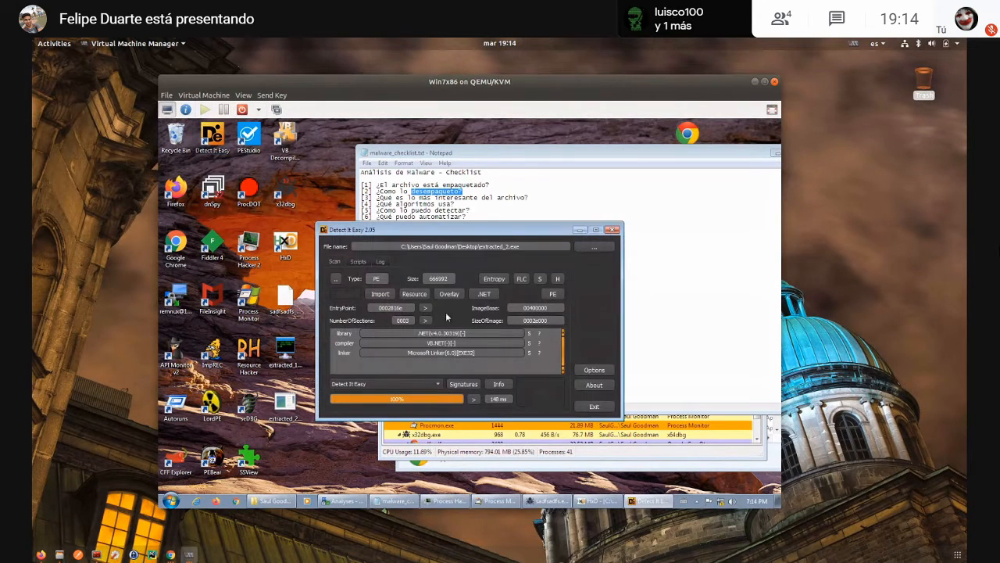
pyautogui.click(487, 282)
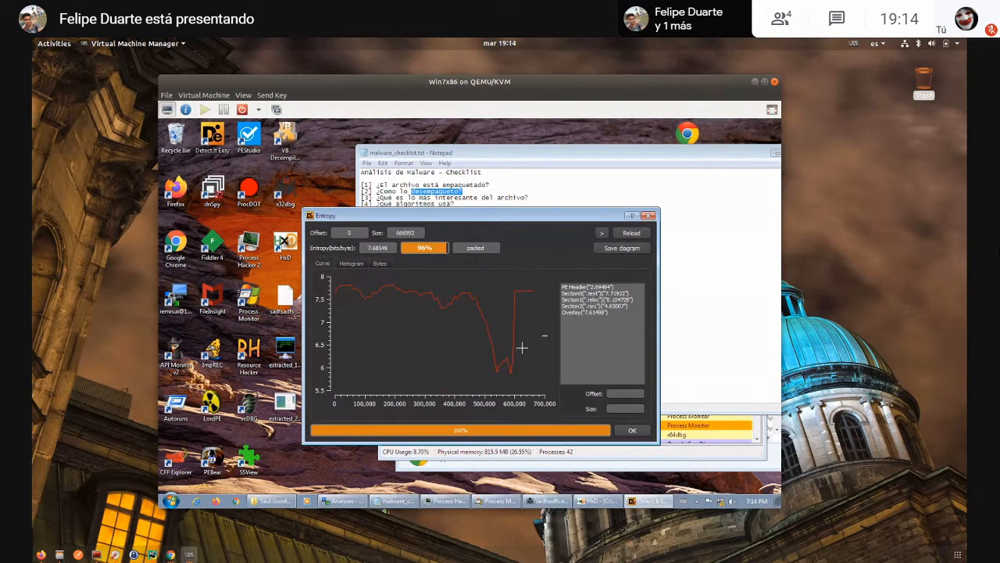
pyautogui.click(586, 293)
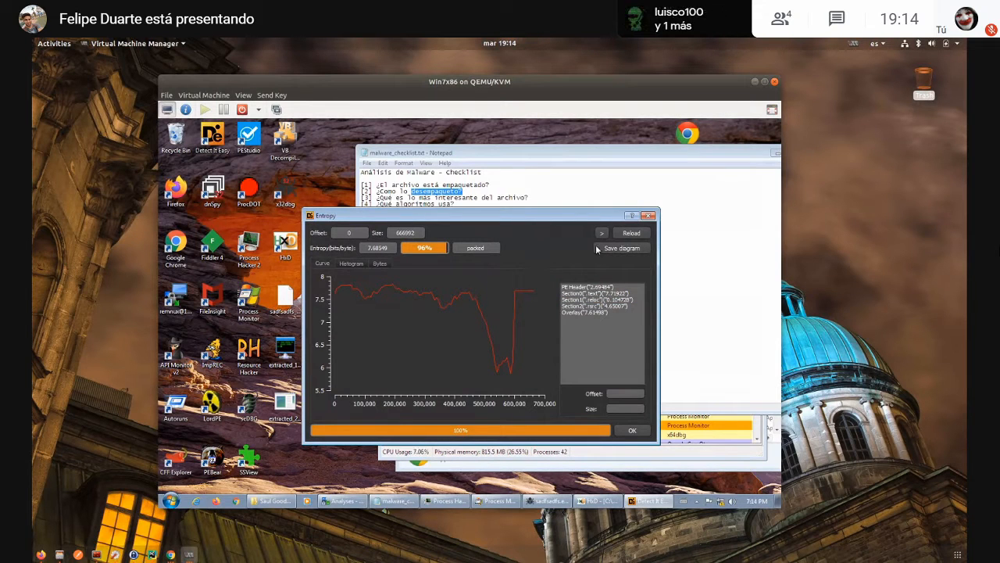
pyautogui.click(649, 216)
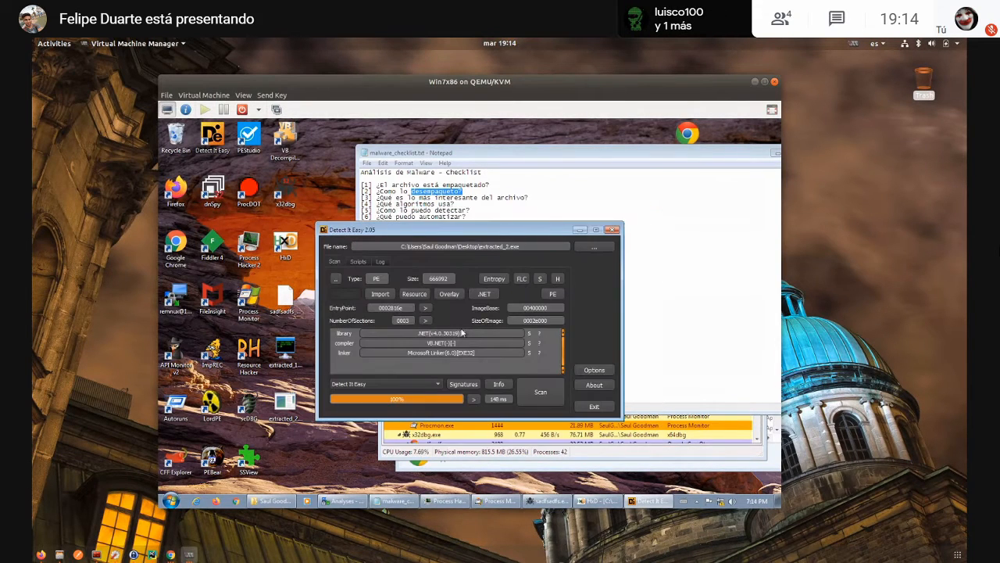
pyautogui.click(613, 228)
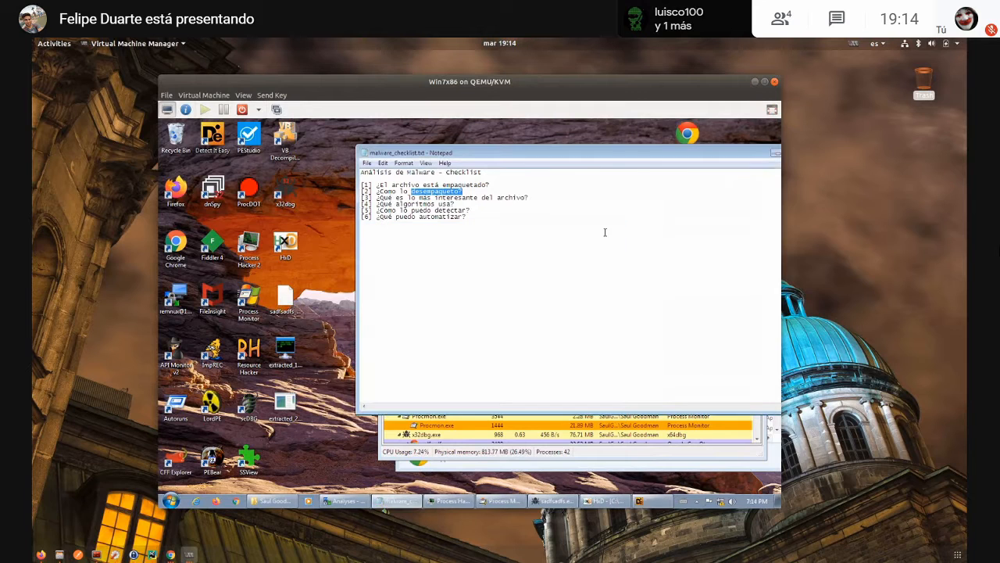
pyautogui.click(212, 189)
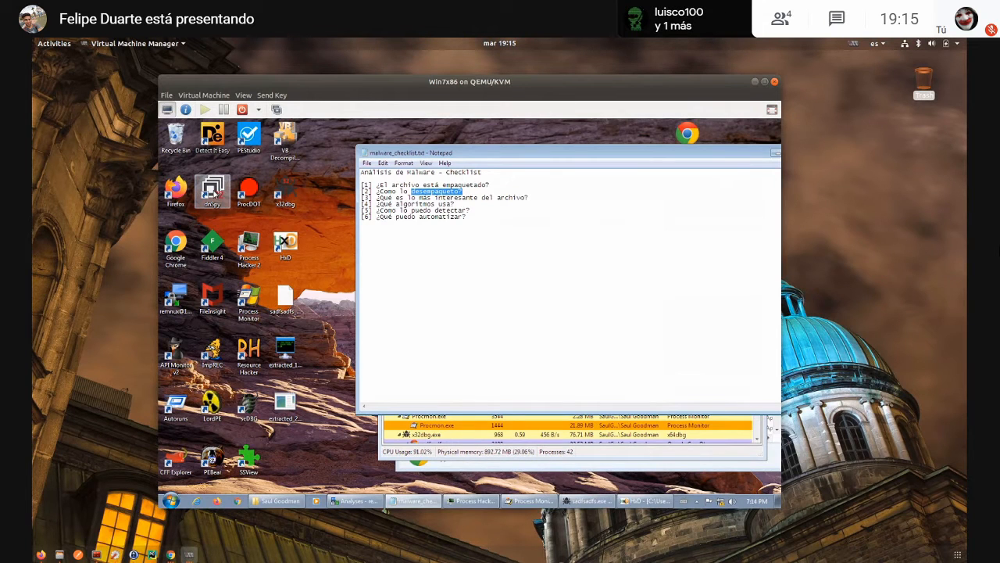
pyautogui.doubleClick(213, 189)
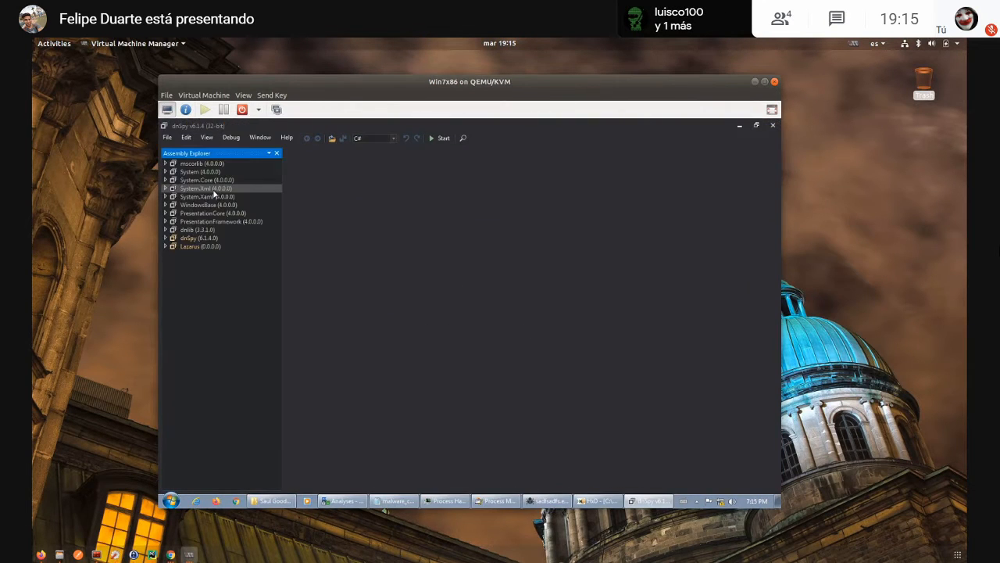
pyautogui.click(188, 247)
pyautogui.doubleClick(184, 249)
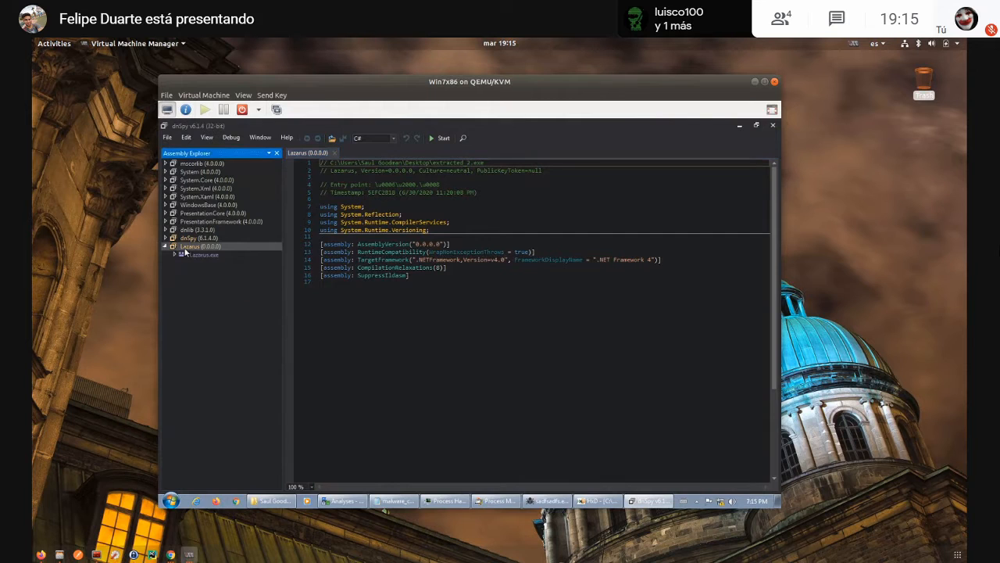
pyautogui.doubleClick(187, 255)
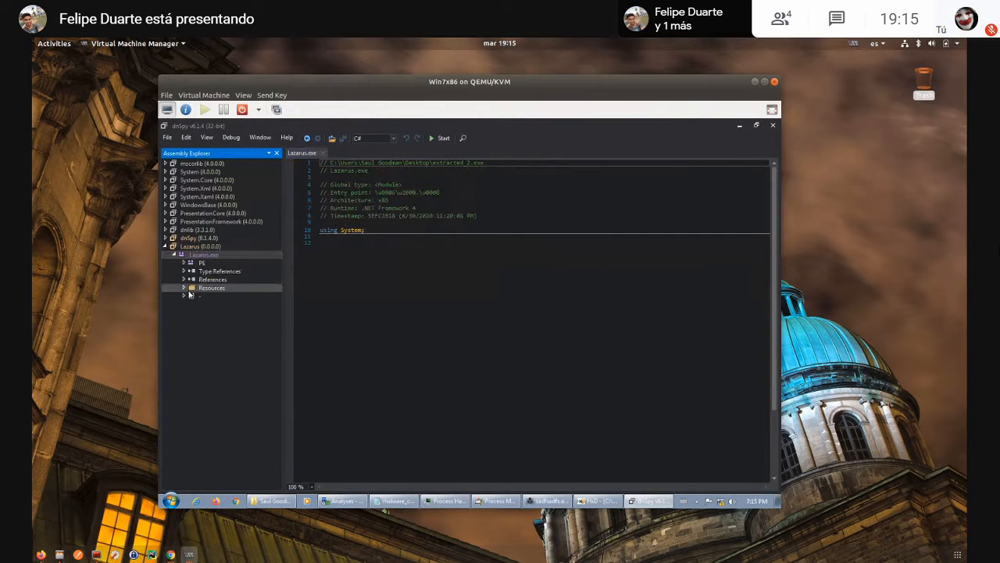
pyautogui.doubleClick(208, 288)
pyautogui.doubleClick(201, 319)
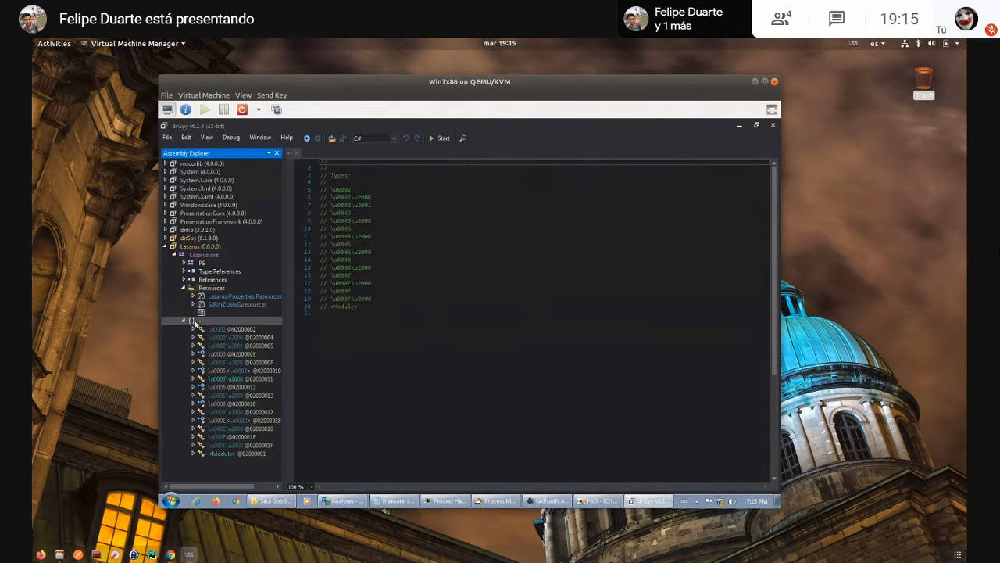
pyautogui.doubleClick(225, 346)
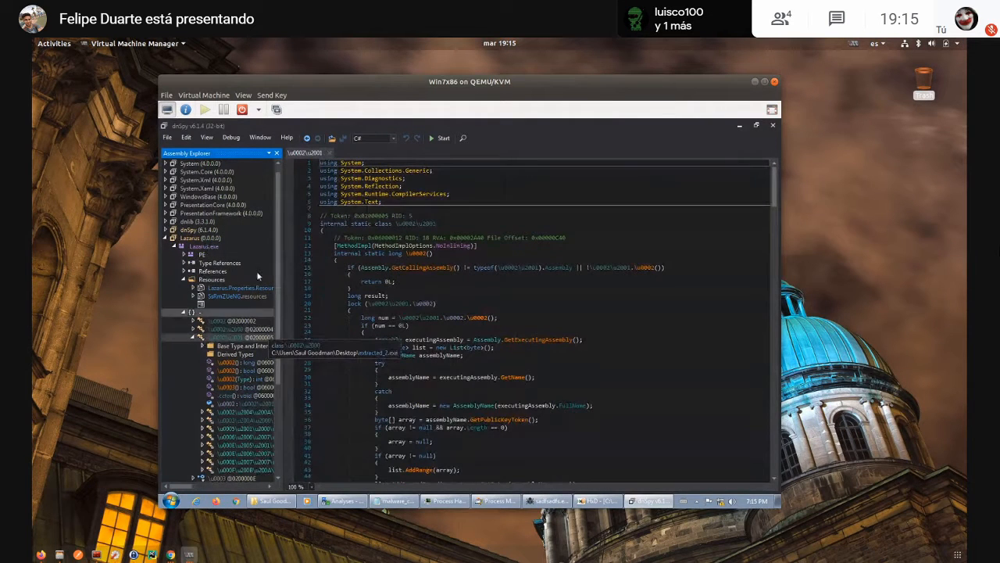
# - Remove the Lazarus assembly from dnSpy's loaded assemblies and close dnSpy
pyautogui.click(199, 236)
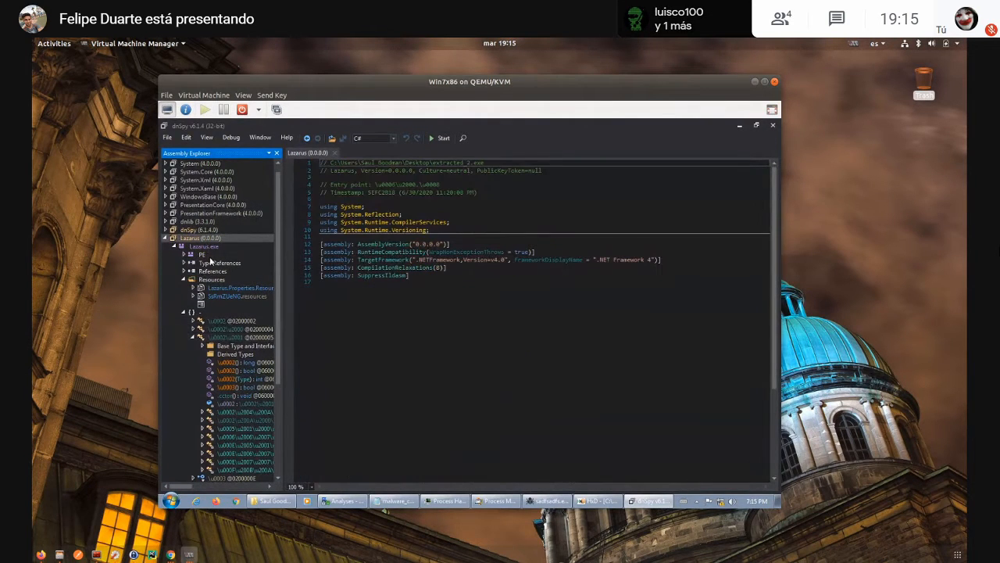
pyautogui.rightClick(198, 234)
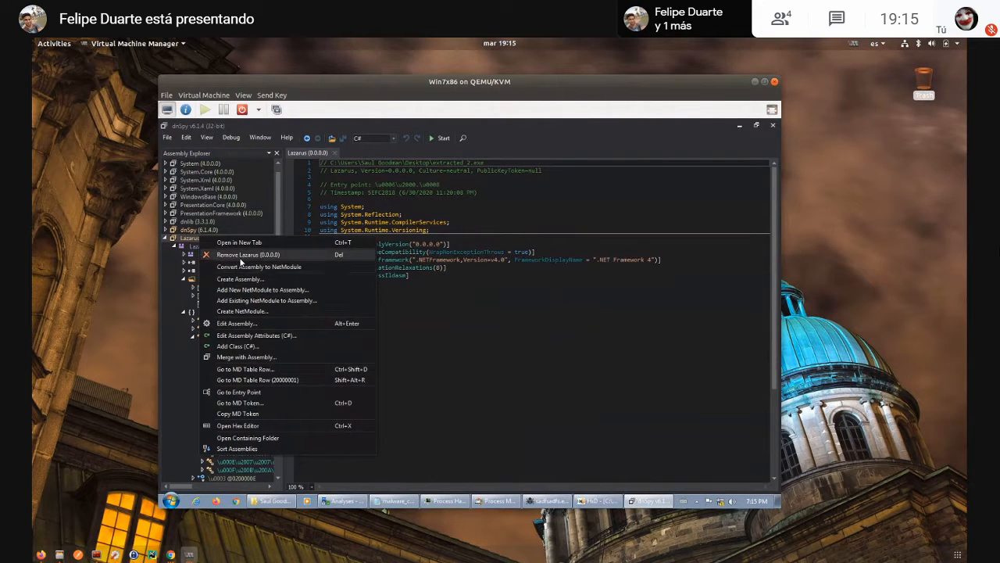
pyautogui.click(243, 255)
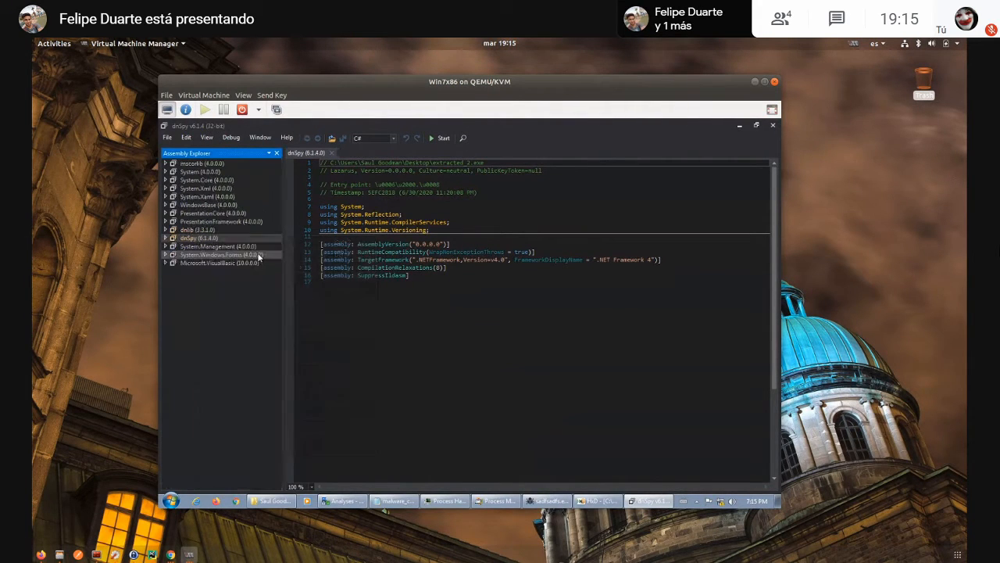
pyautogui.click(773, 125)
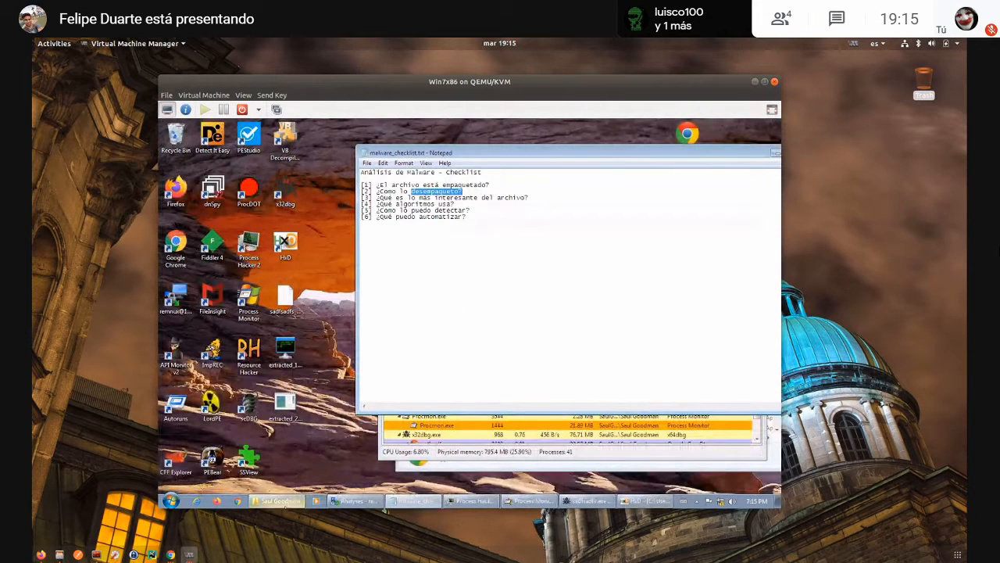
# - Browse to the C:\Apps\de4dot folder in Windows Explorer
pyautogui.moveTo(278, 501)
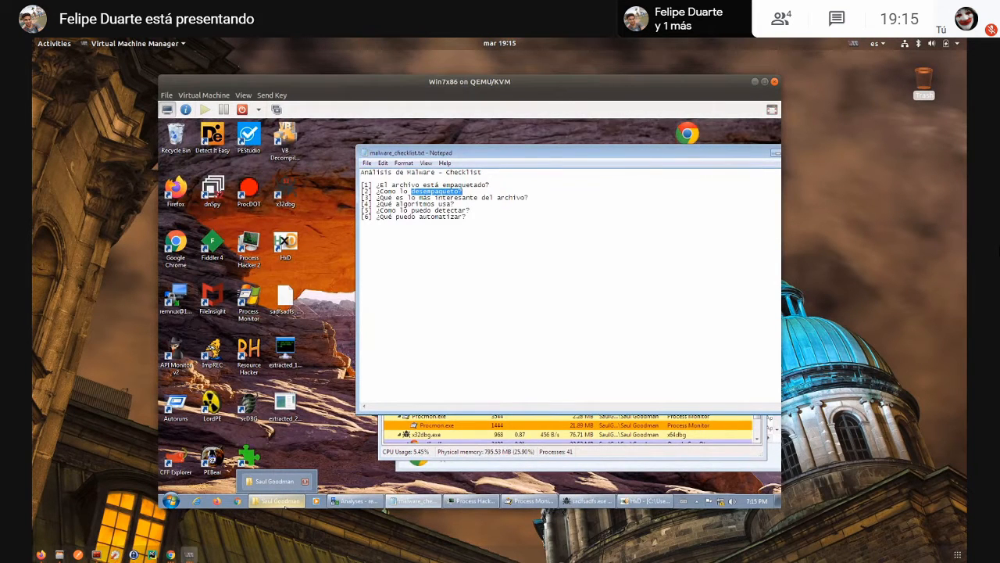
pyautogui.click(284, 503)
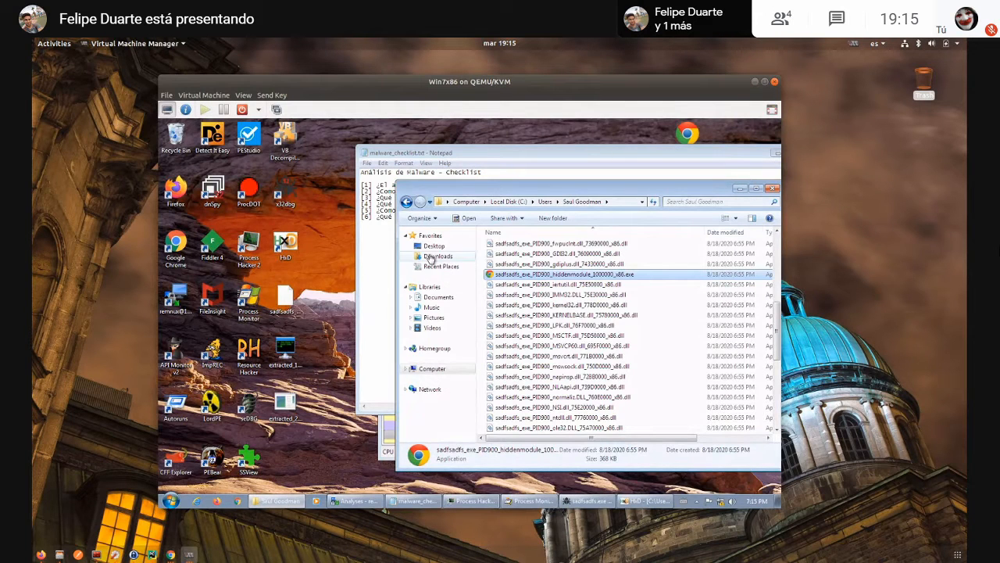
pyautogui.click(442, 369)
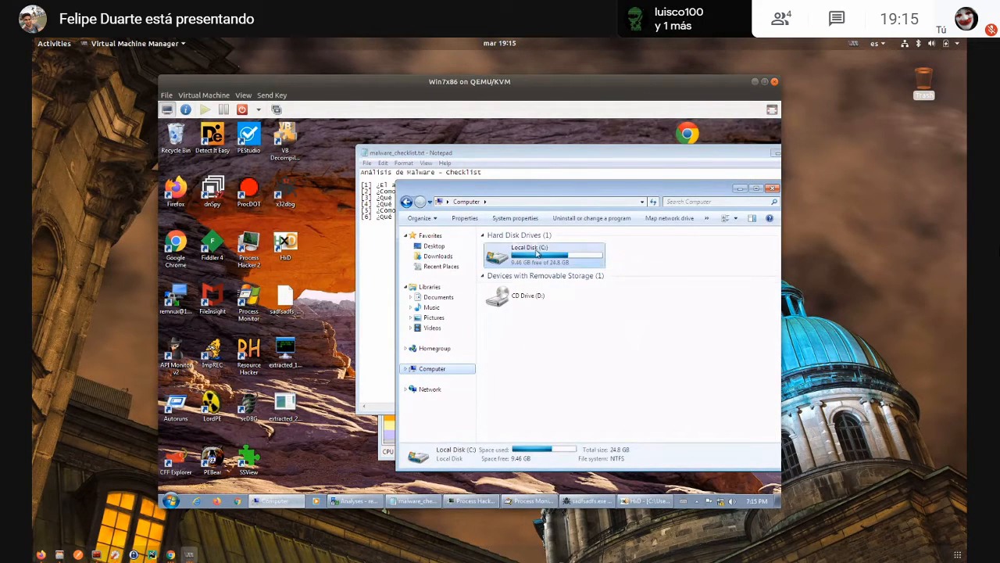
pyautogui.doubleClick(516, 254)
pyautogui.doubleClick(504, 246)
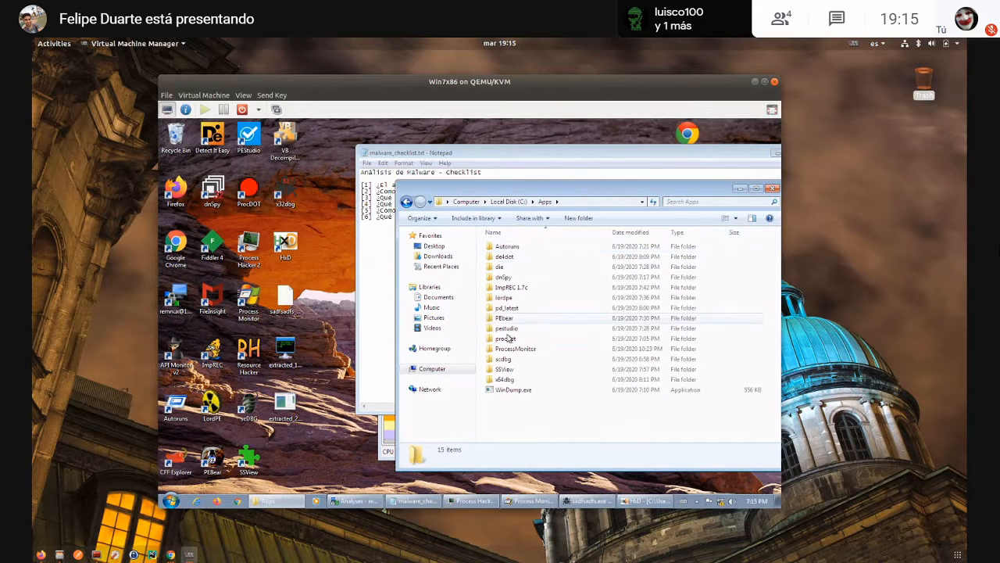
pyautogui.doubleClick(504, 256)
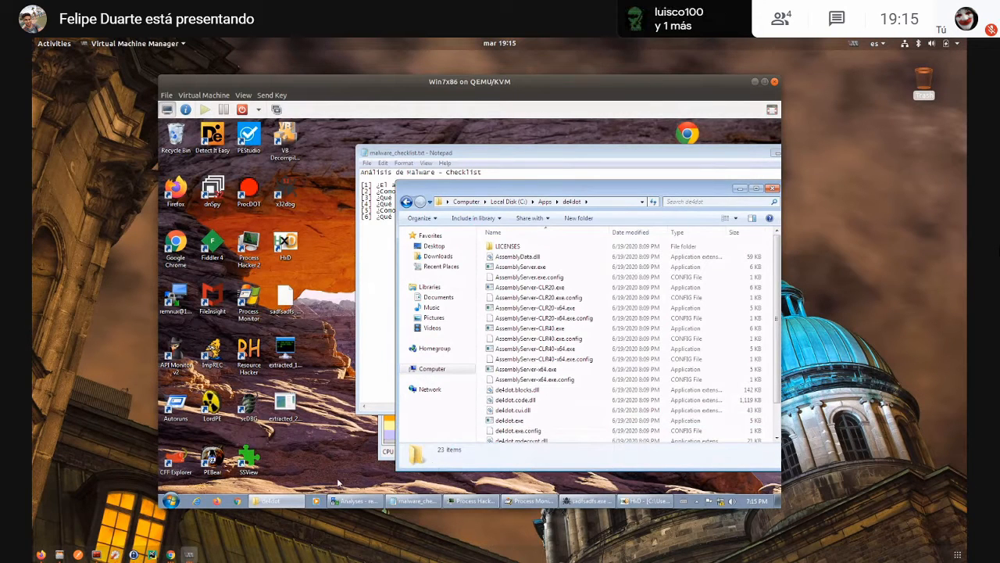
# - Open a command prompt and run de4dot.exe on extracted_2.exe from the desktop to deobfuscate it
pyautogui.press('super+r')
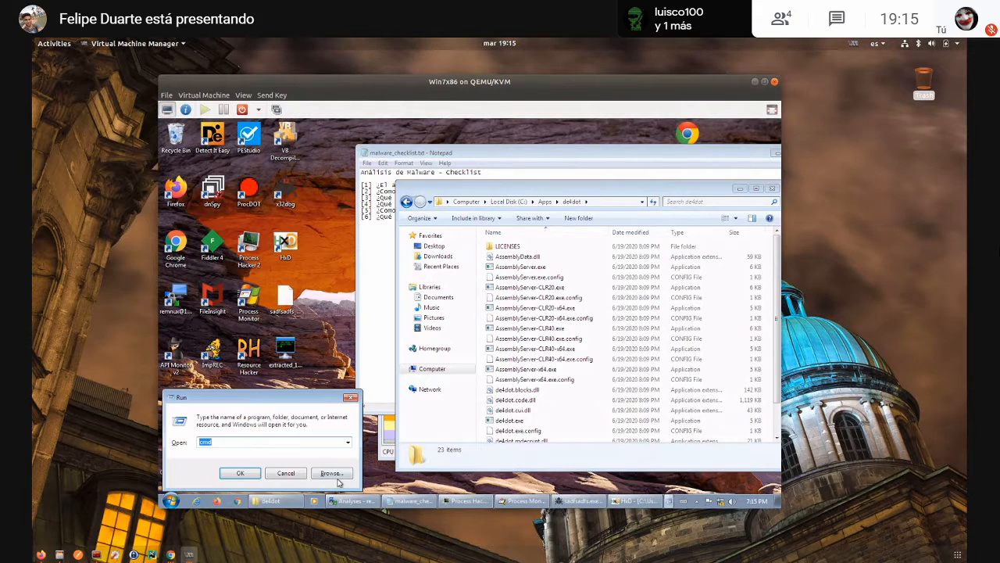
pyautogui.press('Return')
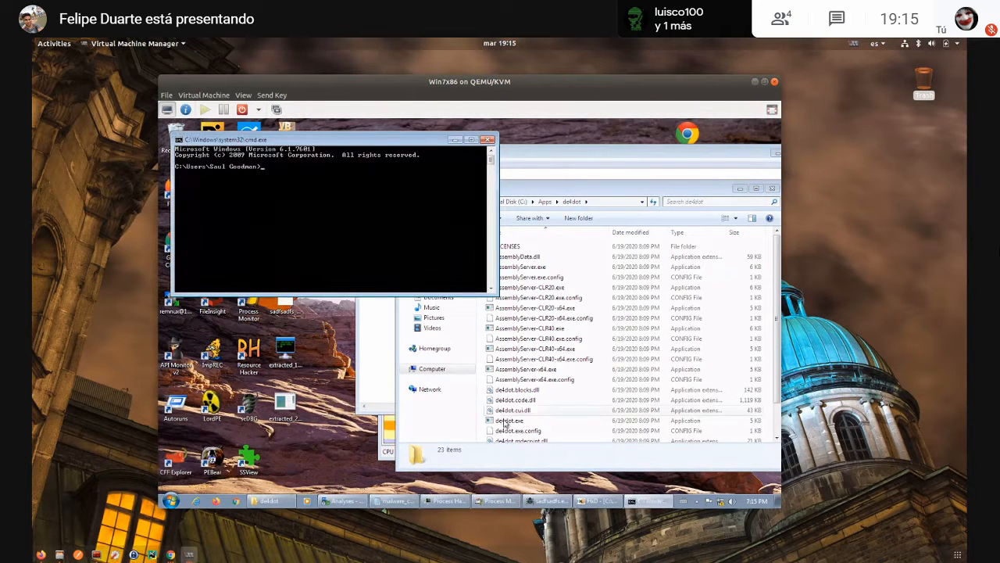
pyautogui.moveTo(508, 420); pyautogui.dragTo(342, 242)
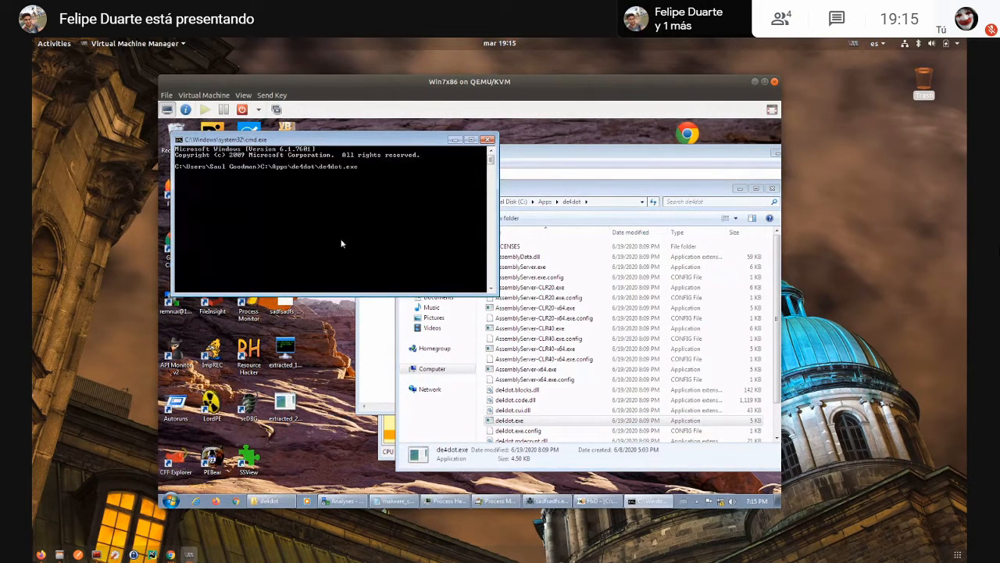
pyautogui.moveTo(286, 403); pyautogui.dragTo(398, 170)
pyautogui.press('Return')
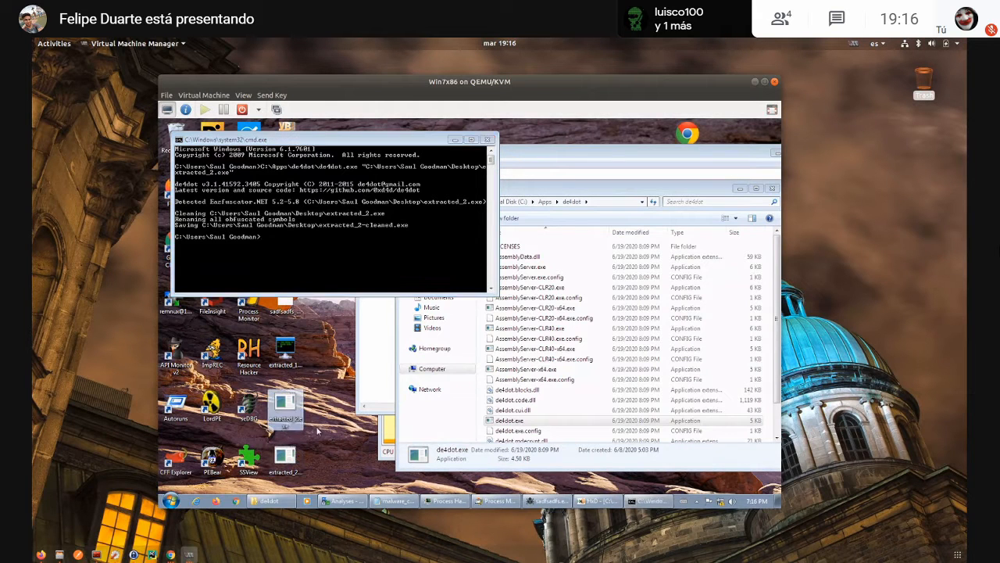
# - Load extracted_2-cleaned.exe from the desktop into dnSpy and expand Lazarus.exe down to Class12 to show its code
pyautogui.moveTo(337, 140); pyautogui.dragTo(542, 158)
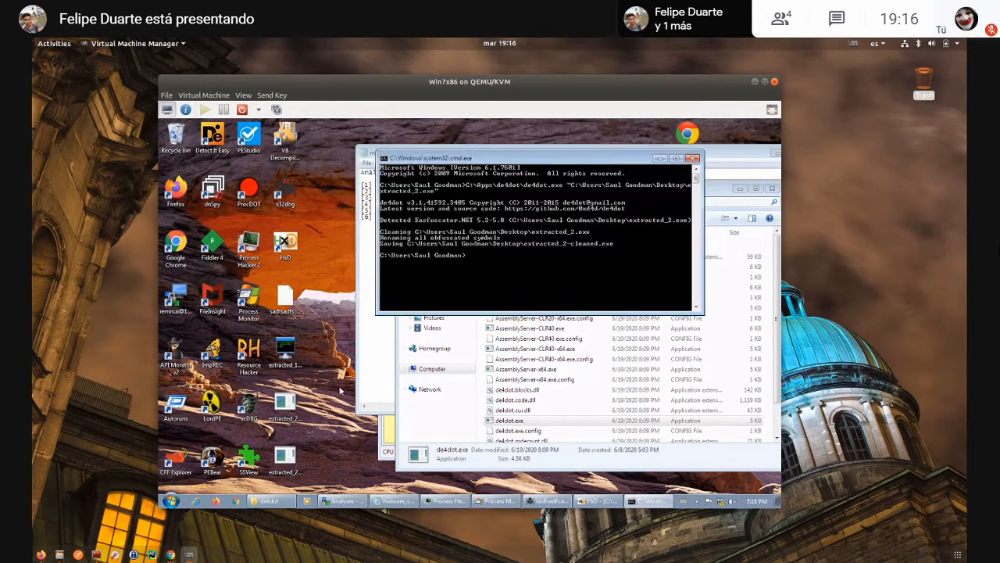
pyautogui.moveTo(285, 461); pyautogui.dragTo(212, 192)
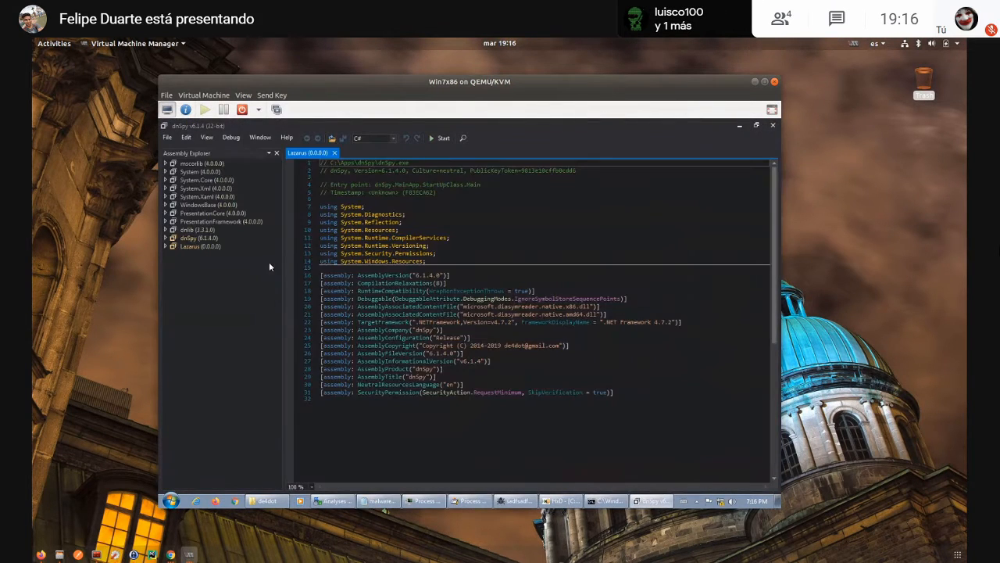
pyautogui.doubleClick(182, 247)
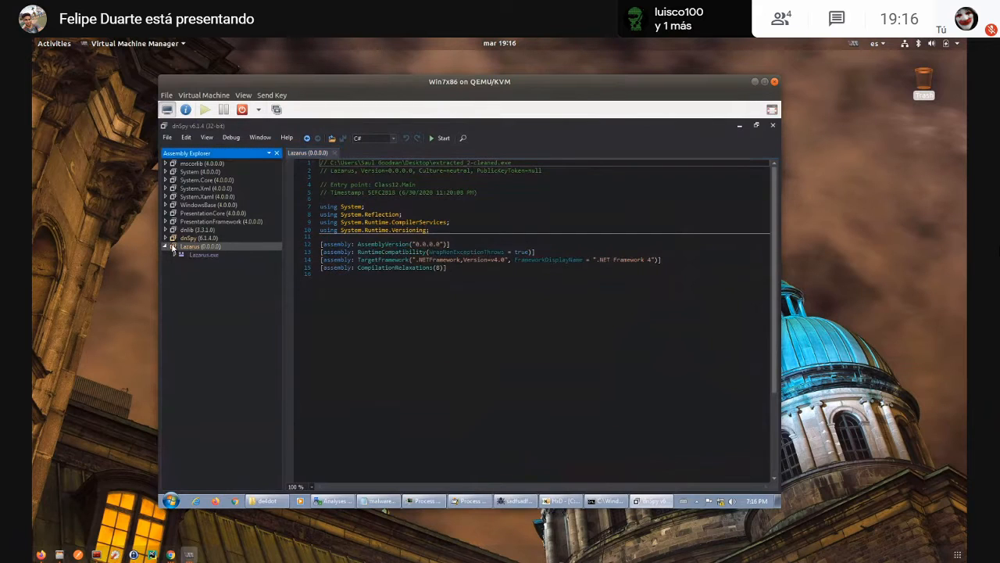
pyautogui.doubleClick(188, 254)
pyautogui.doubleClick(191, 295)
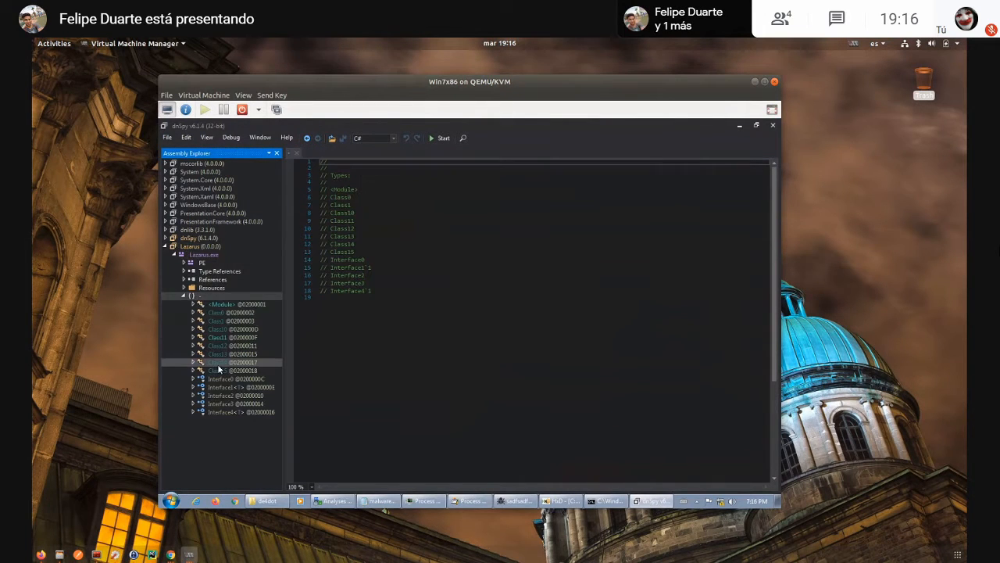
pyautogui.doubleClick(219, 346)
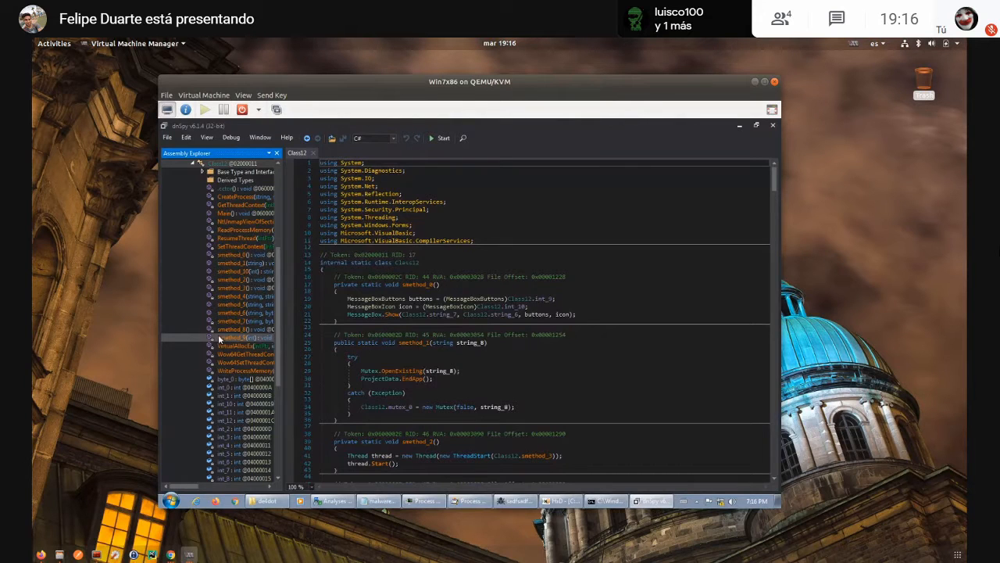
# - Examine Class12's decompiled methods, including the schtasks.exe arguments in smethod_4 and the imported kernel32.dll functions
pyautogui.scroll(-3, 531, 317)
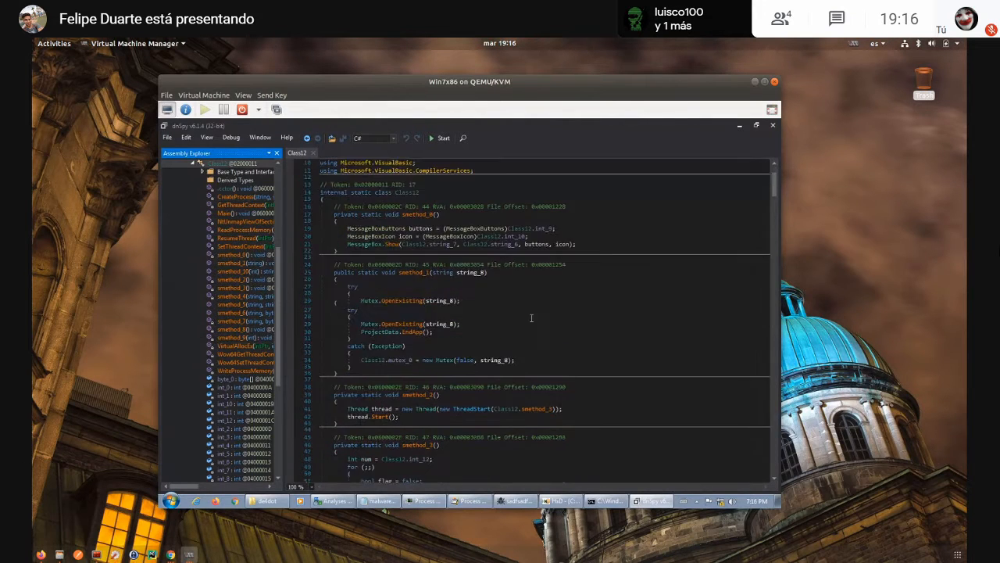
pyautogui.scroll(-15, 531, 318)
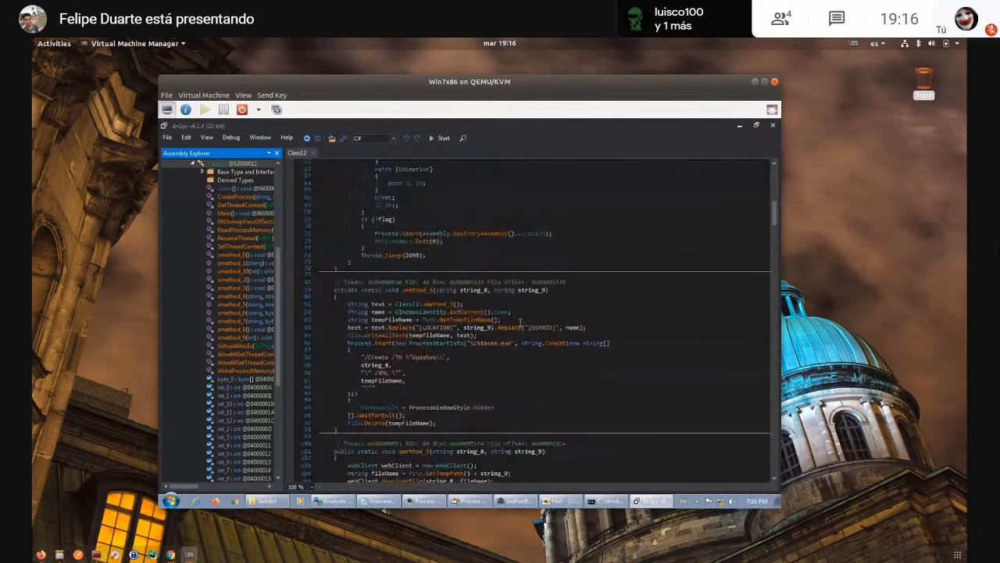
pyautogui.scroll(-4, 521, 323)
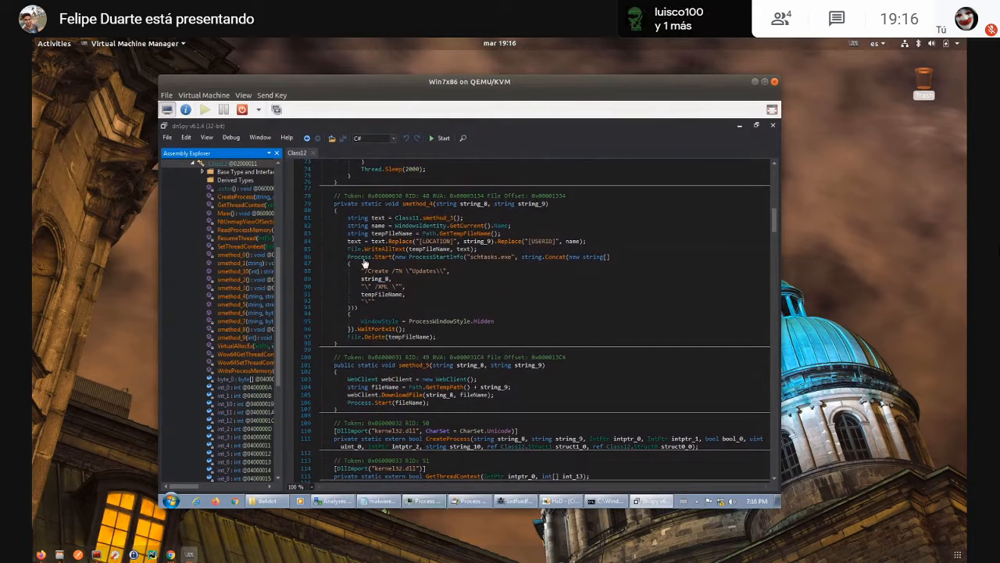
pyautogui.moveTo(402, 306); pyautogui.dragTo(361, 271)
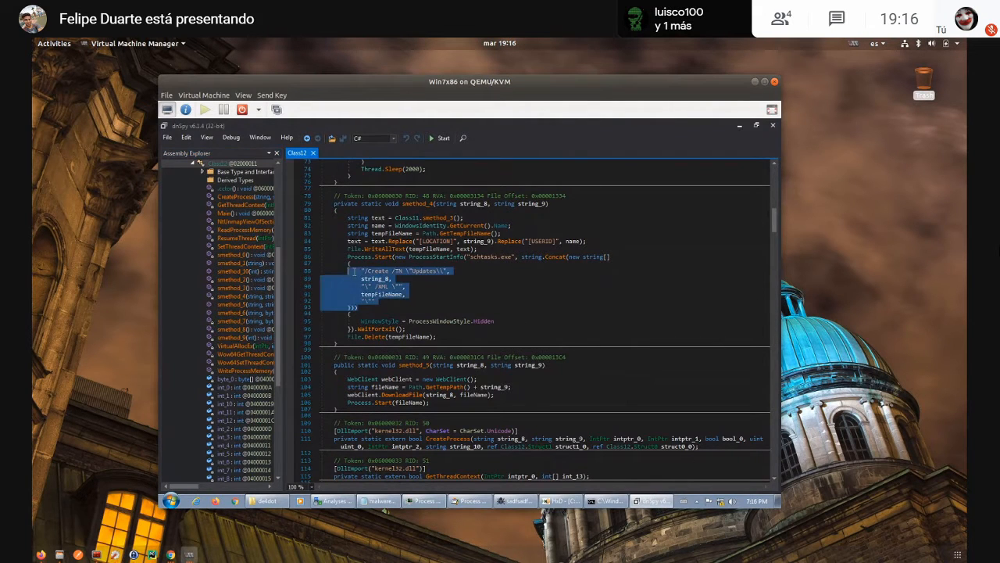
pyautogui.click(394, 271)
pyautogui.scroll(-5, 434, 306)
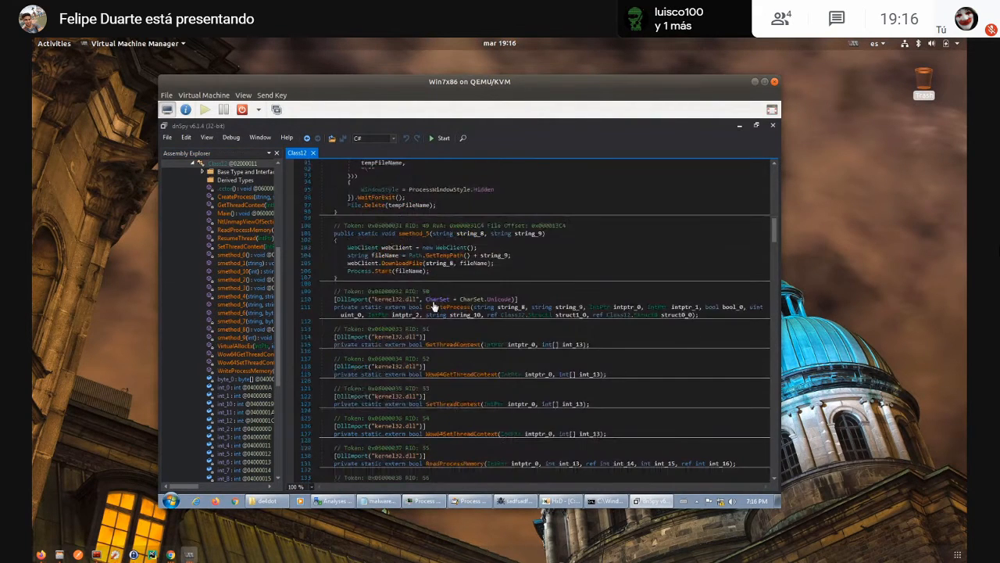
pyautogui.scroll(-15, 435, 306)
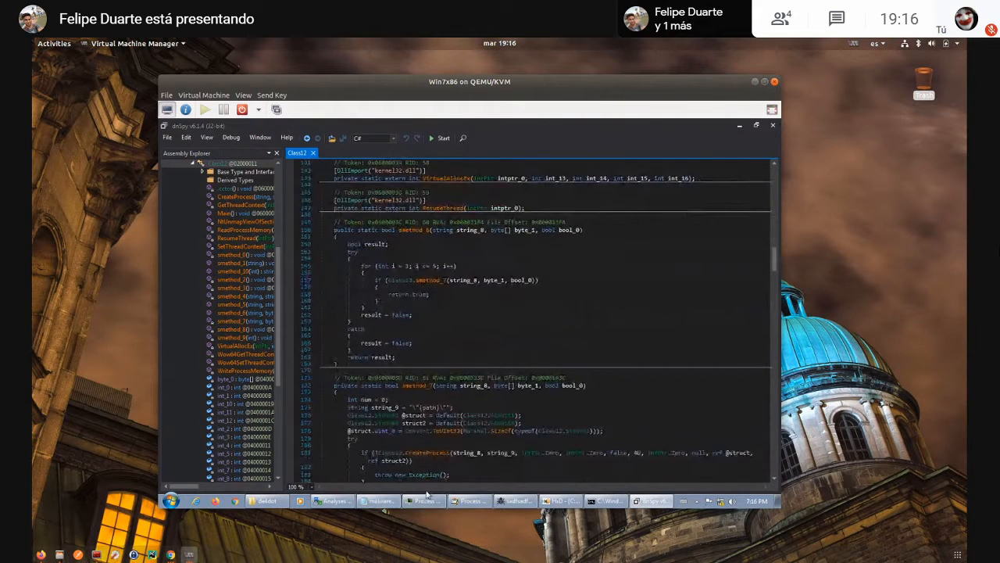
# - Inspect the schtasks.exe command line in Process Monitor's process tree and compare it with smethod_4 in dnSpy
pyautogui.click(484, 497)
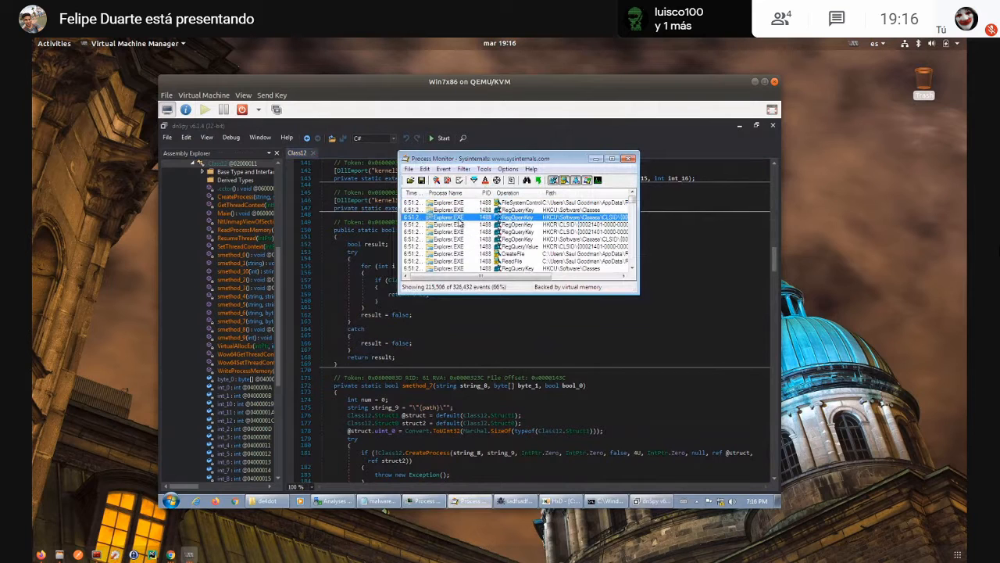
pyautogui.hotkey('ctrl', 't')
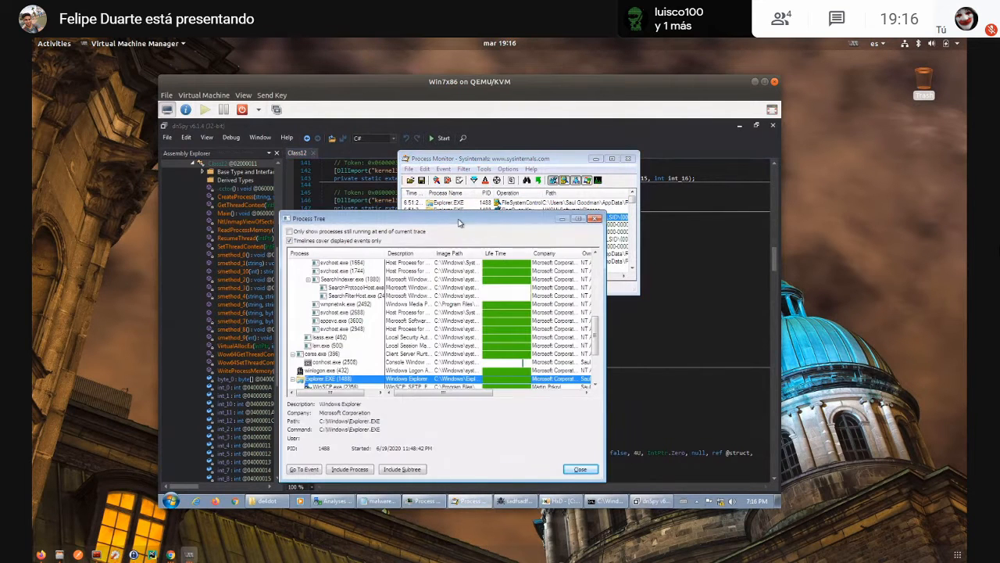
pyautogui.scroll(-3, 384, 367)
pyautogui.click(363, 363)
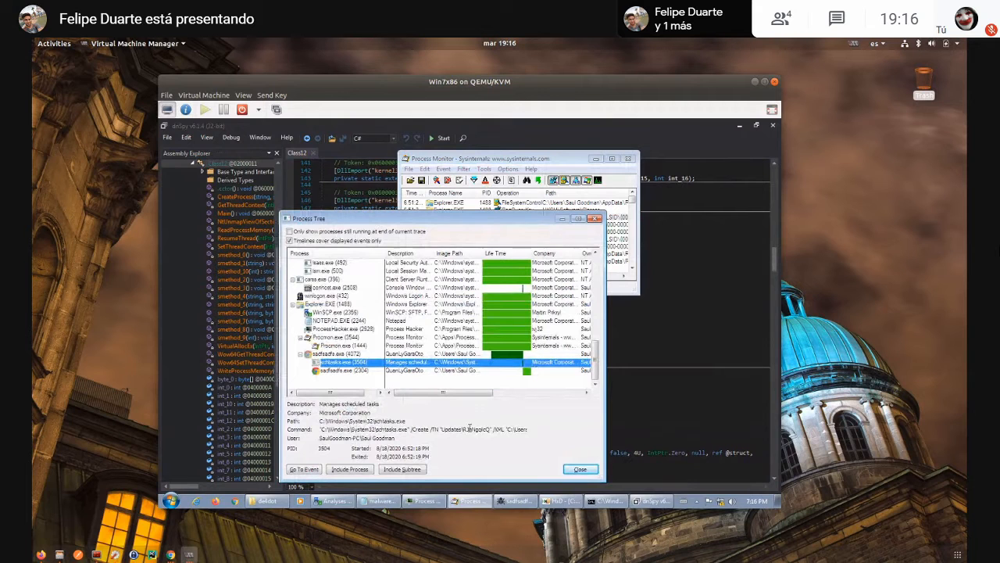
pyautogui.click(671, 268)
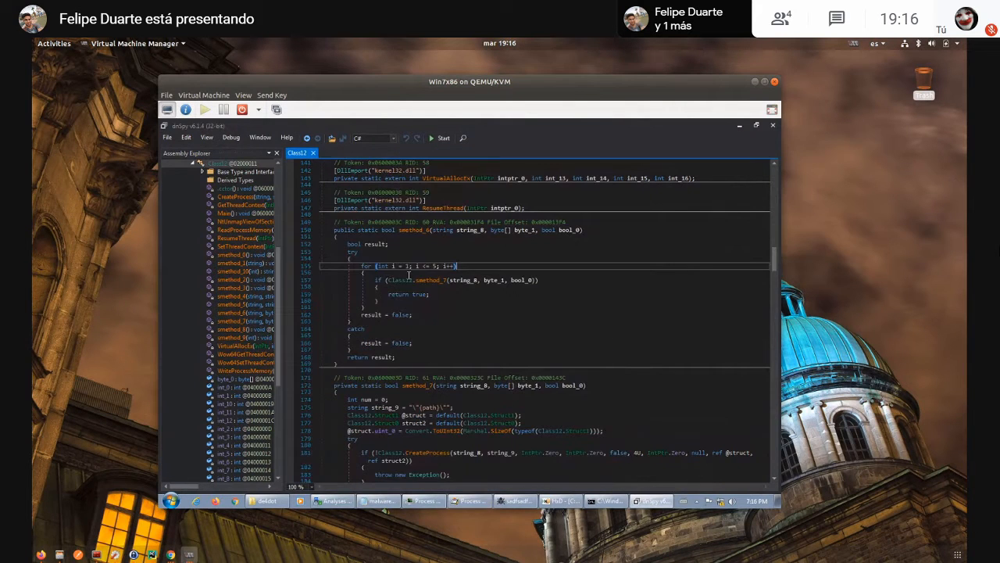
pyautogui.scroll(20, 408, 274)
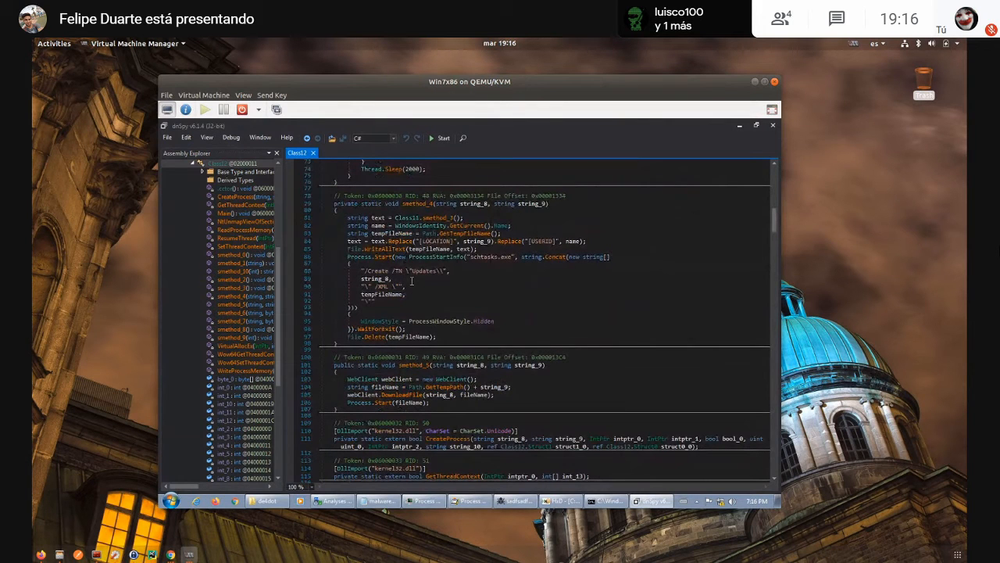
# - Examine the process injection code in smethod_7, from the CreateProcess call through NtUnmapViewOfSection, VirtualAllocEx and WriteProcessMemory to ResumeThread
pyautogui.scroll(-20, 412, 282)
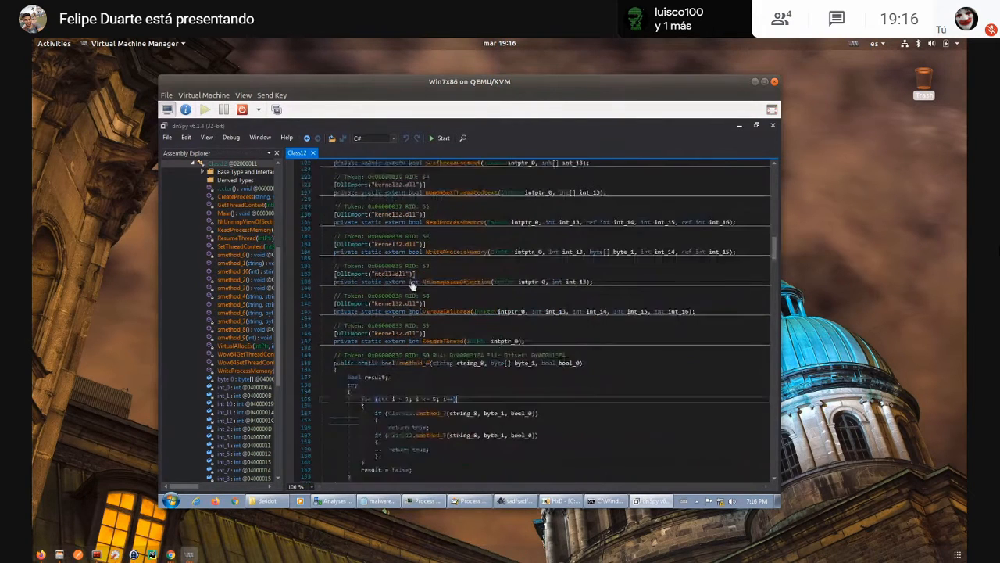
pyautogui.scroll(-15, 411, 282)
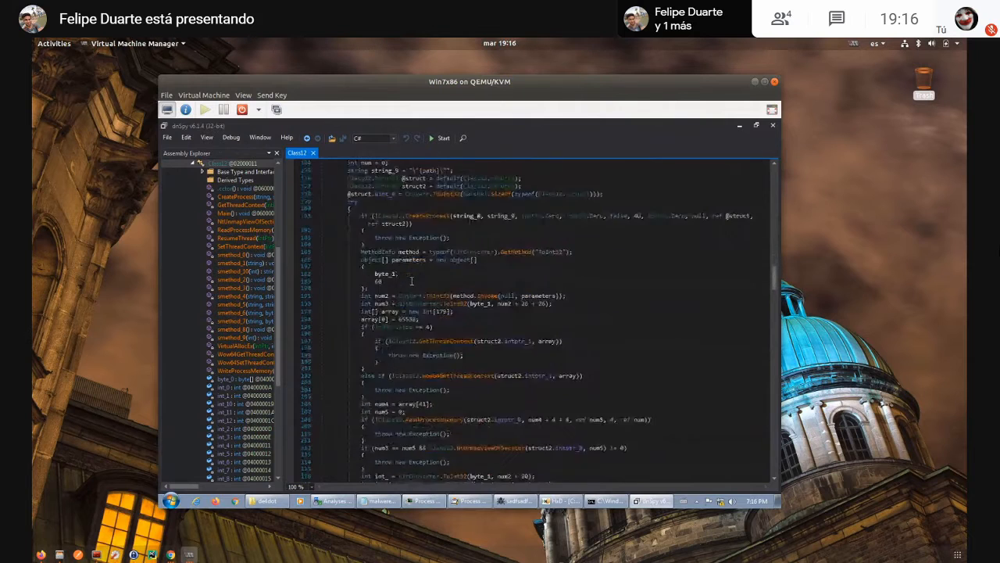
pyautogui.scroll(3, 412, 285)
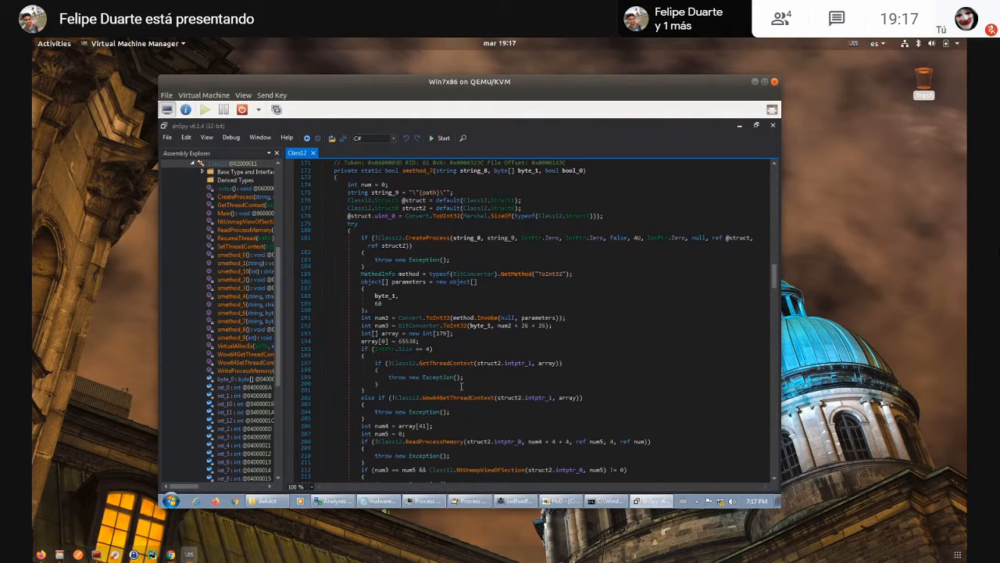
pyautogui.scroll(-4, 462, 383)
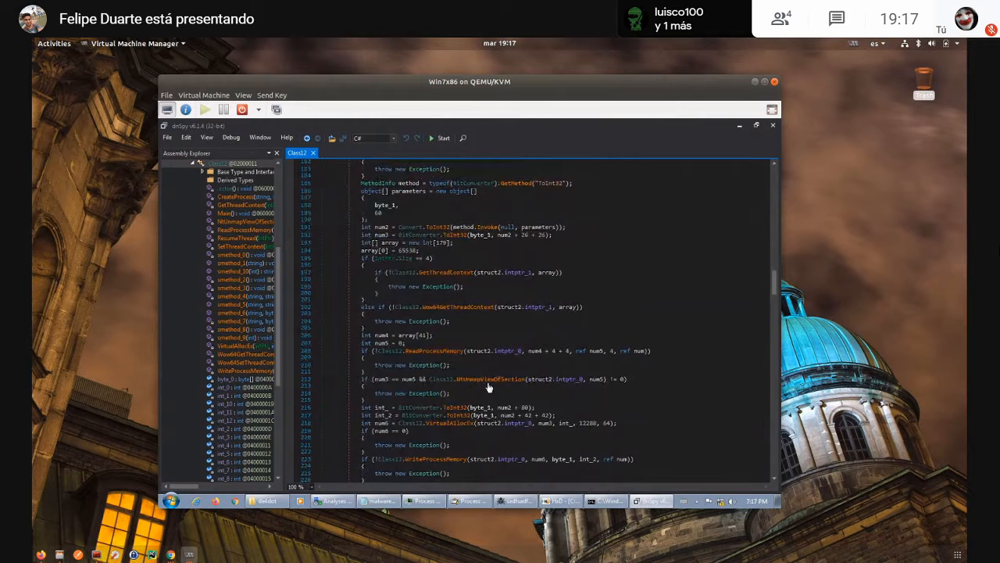
pyautogui.moveTo(491, 383)
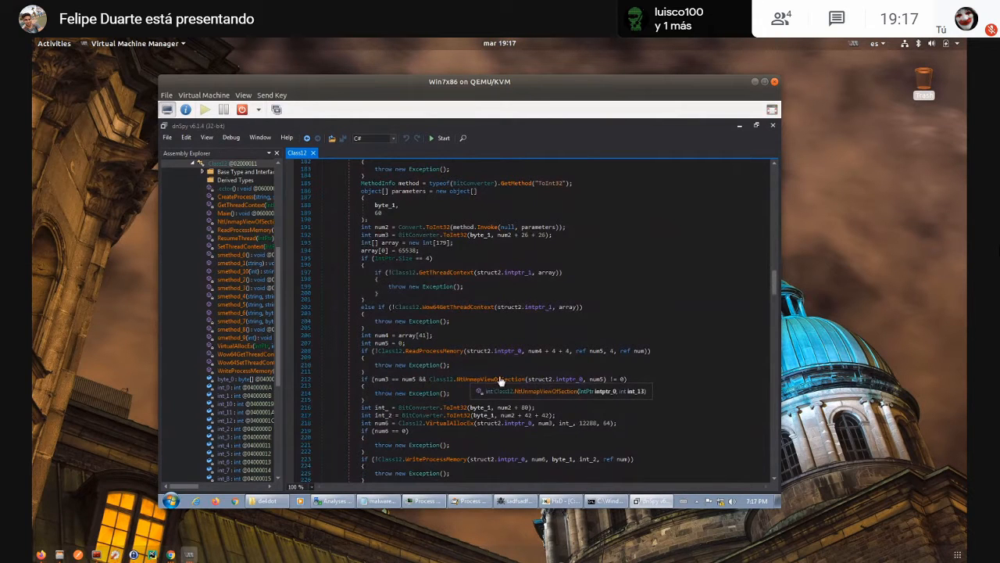
pyautogui.scroll(-3, 512, 336)
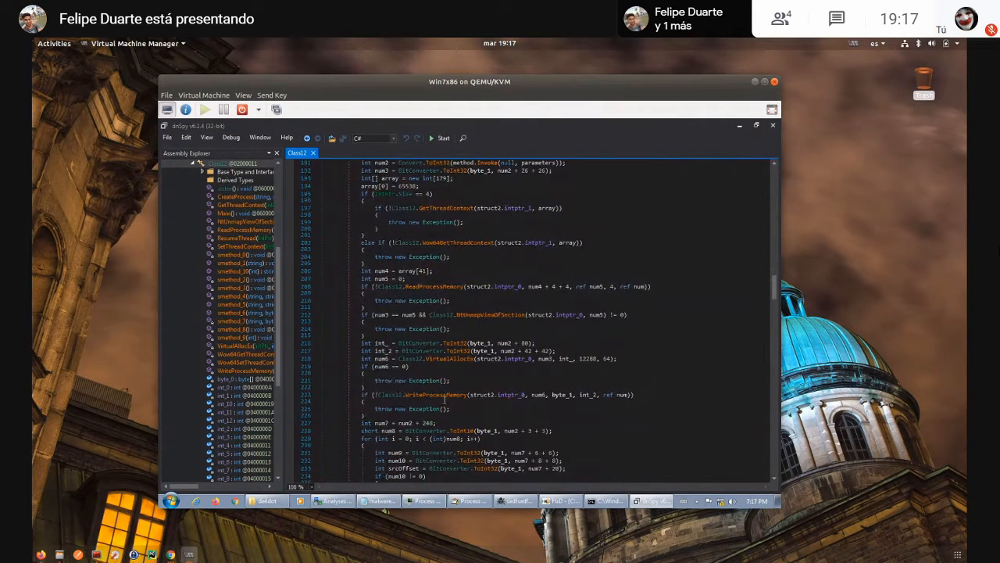
pyautogui.moveTo(460, 360)
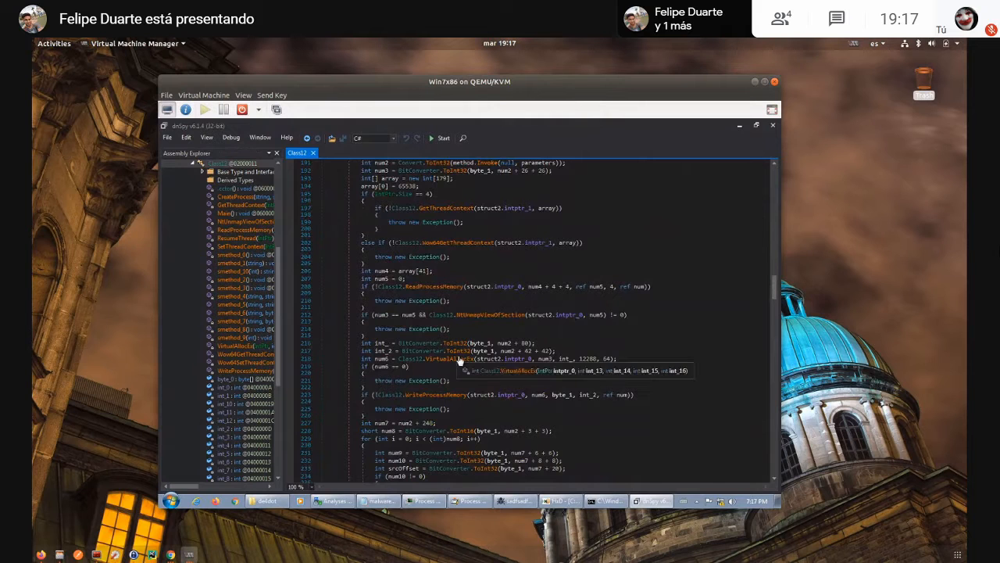
pyautogui.scroll(-12, 461, 360)
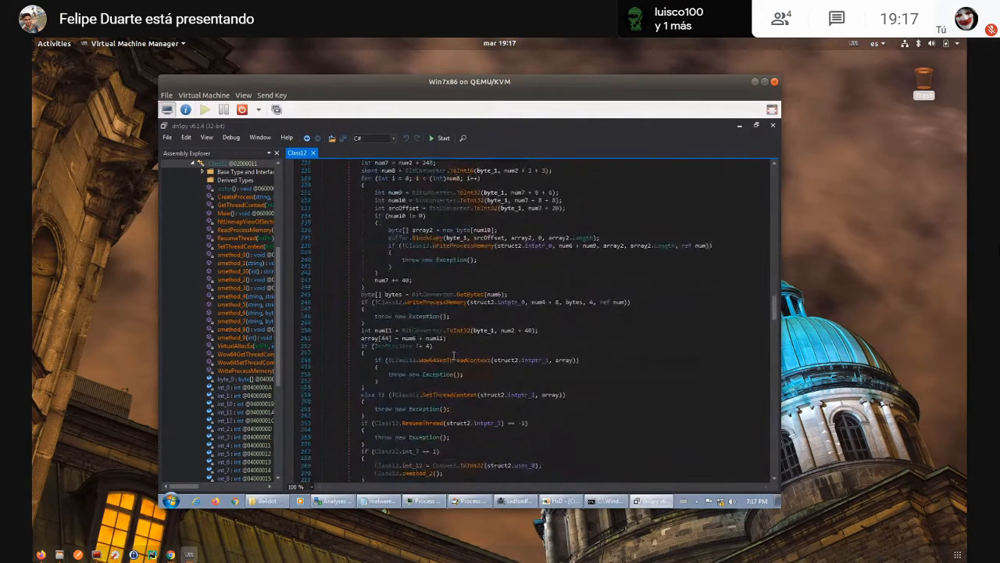
pyautogui.scroll(-3, 453, 355)
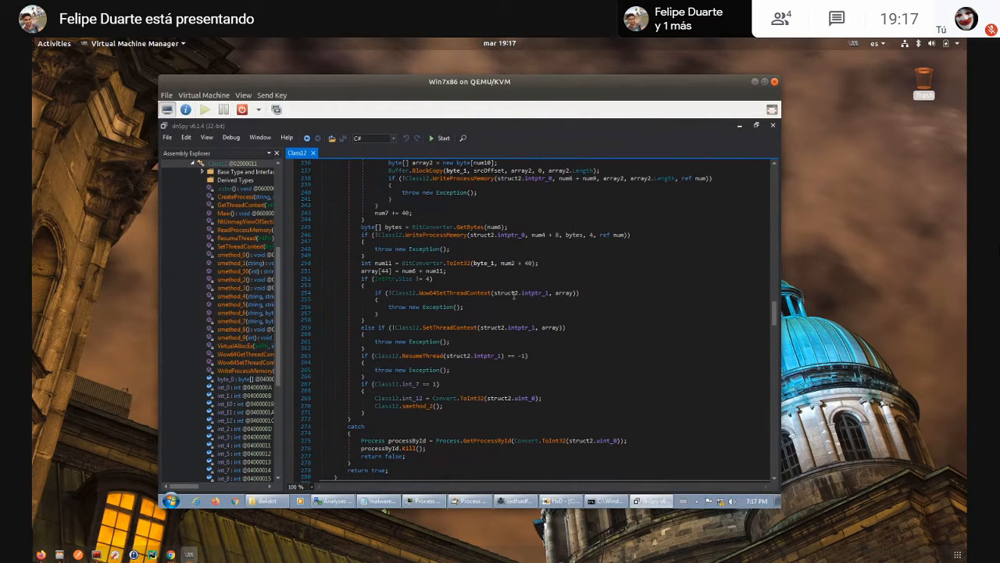
pyautogui.scroll(6, 515, 295)
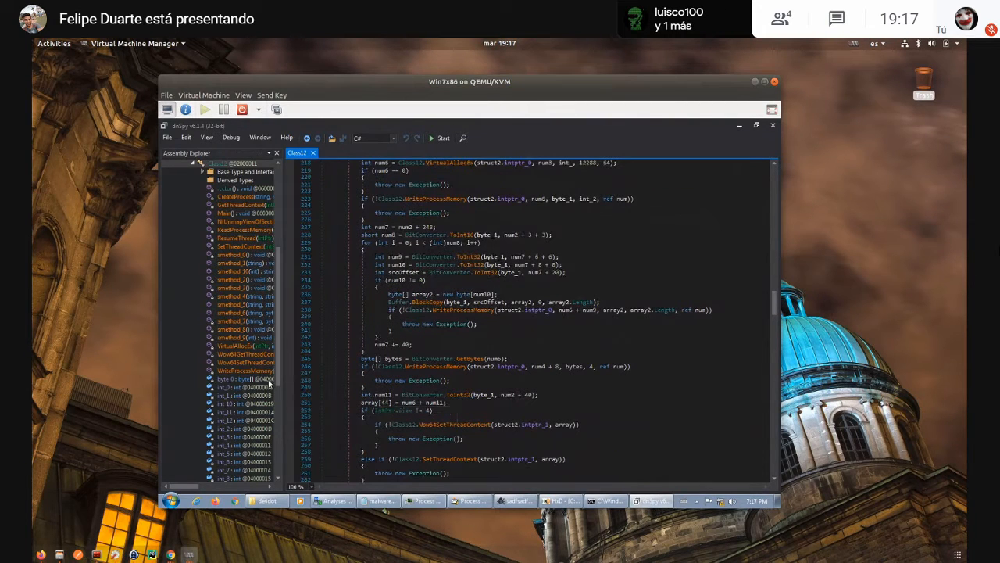
# - Expand Class0, Class1 and its nested Class2 under Lazarus.exe, and show the code of Class2's smethod_0
pyautogui.scroll(7, 222, 284)
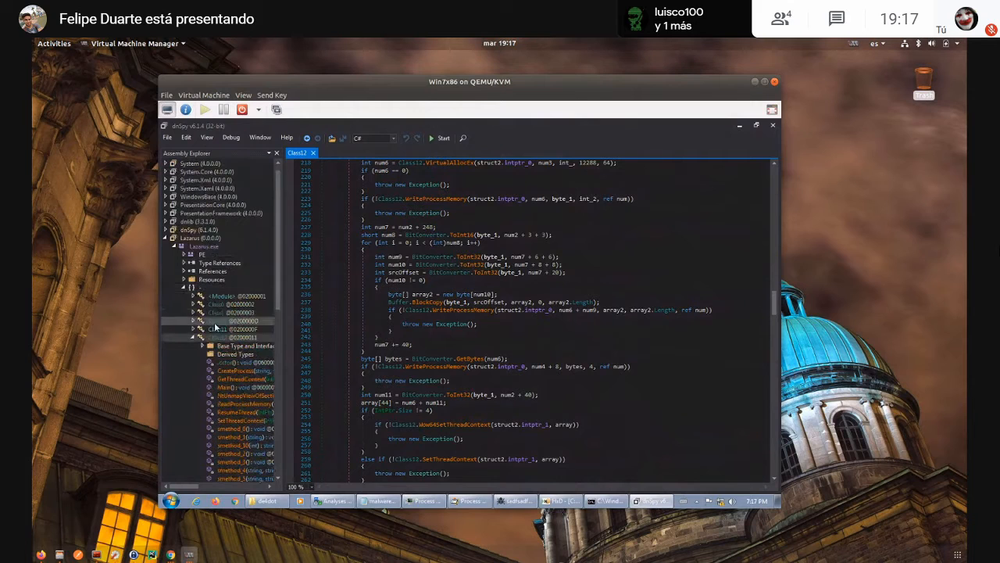
pyautogui.doubleClick(208, 305)
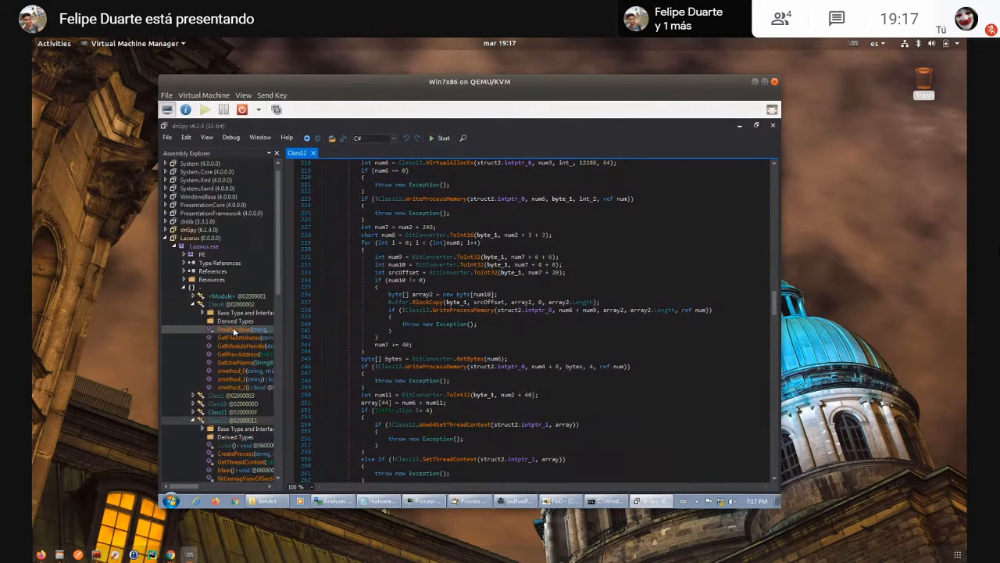
pyautogui.click(189, 392)
pyautogui.click(202, 412)
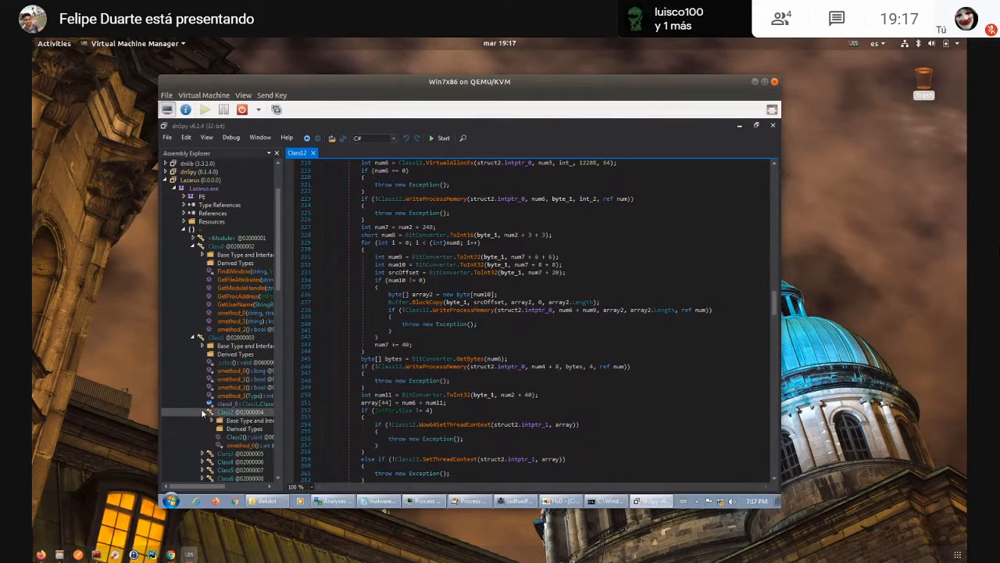
pyautogui.click(224, 444)
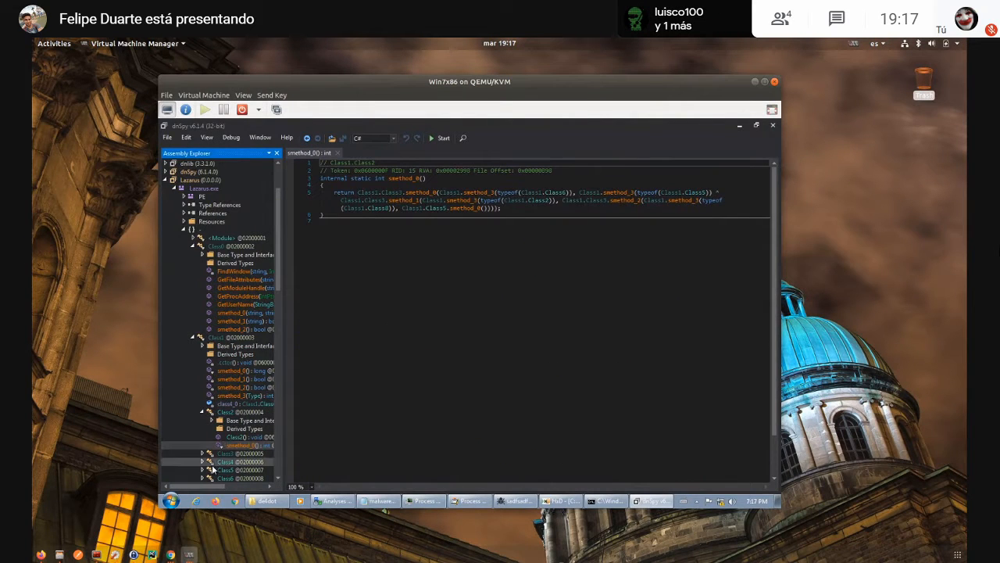
# - Expand the nested types Class3 through Class7 and show the code of Class1's static constructor
pyautogui.click(206, 453)
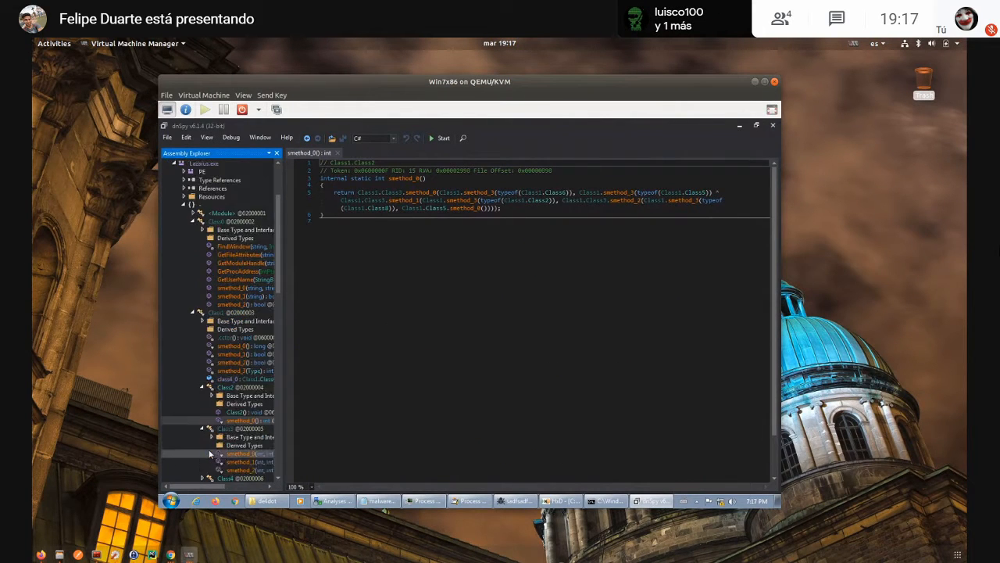
pyautogui.click(202, 429)
pyautogui.scroll(-4, 203, 422)
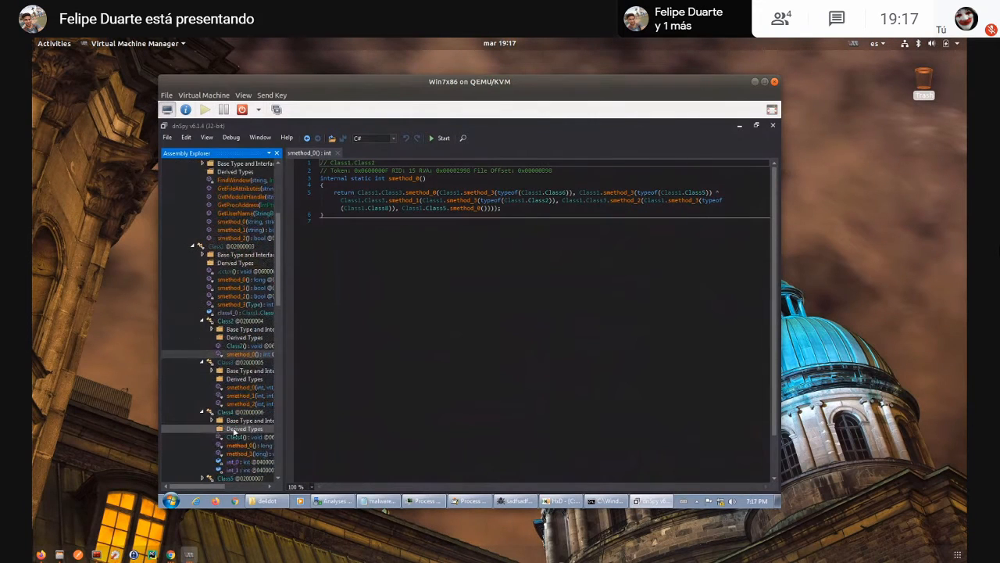
pyautogui.click(205, 405)
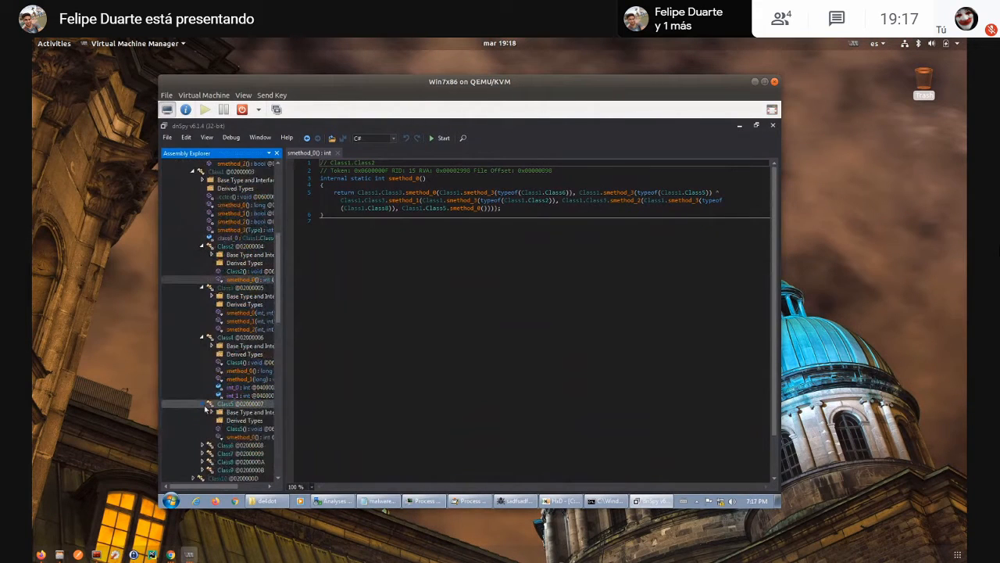
pyautogui.click(203, 454)
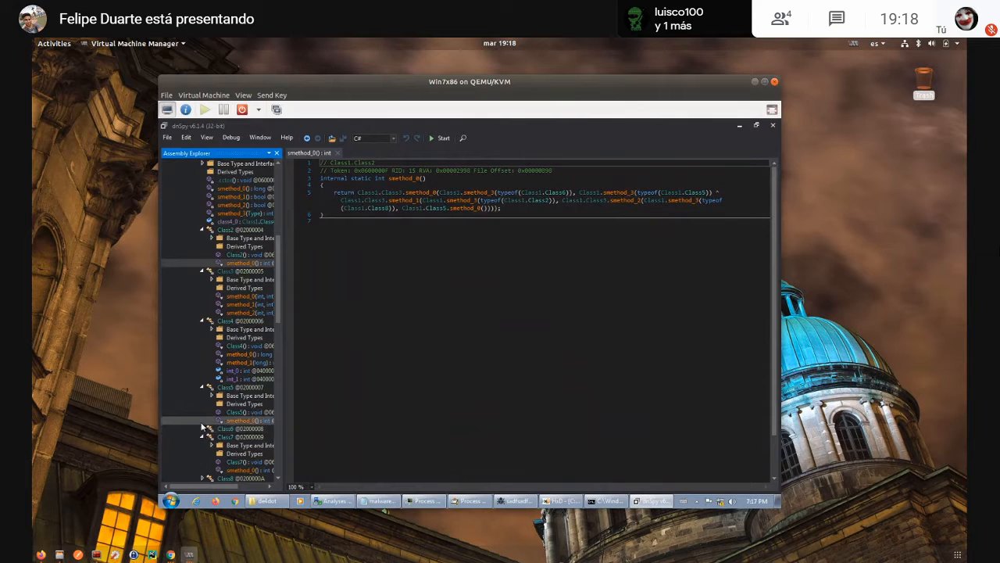
pyautogui.click(202, 431)
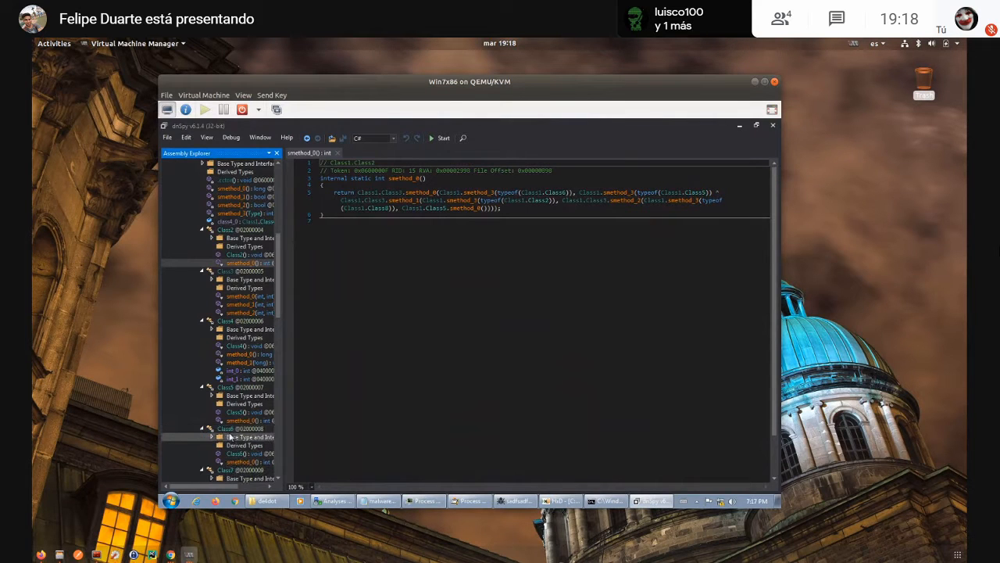
pyautogui.click(233, 180)
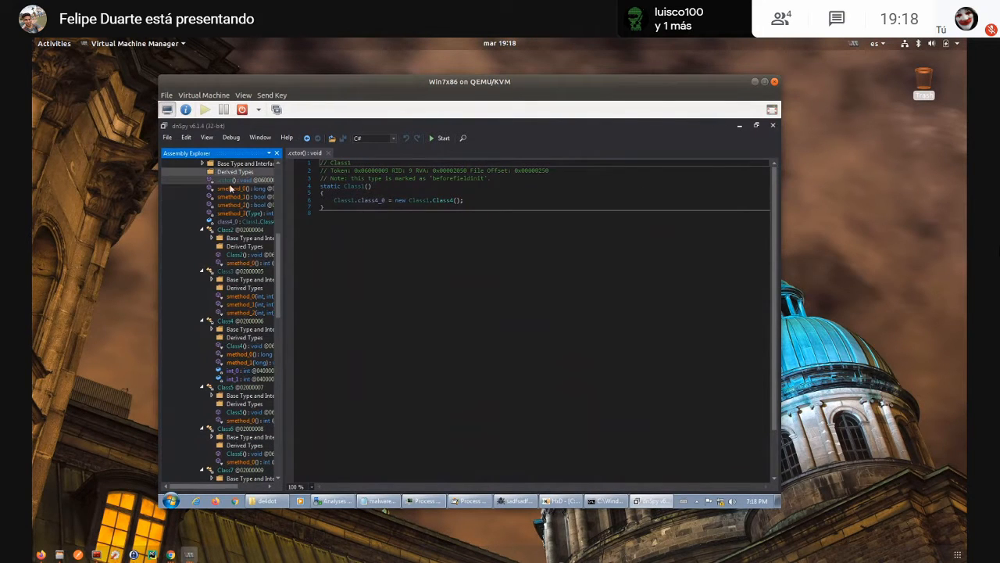
# - Show Class0's code and examine the sandbox checks in smethod_1, highlighting the strings SbieDll.dll and SANDBOX
pyautogui.scroll(4, 238, 195)
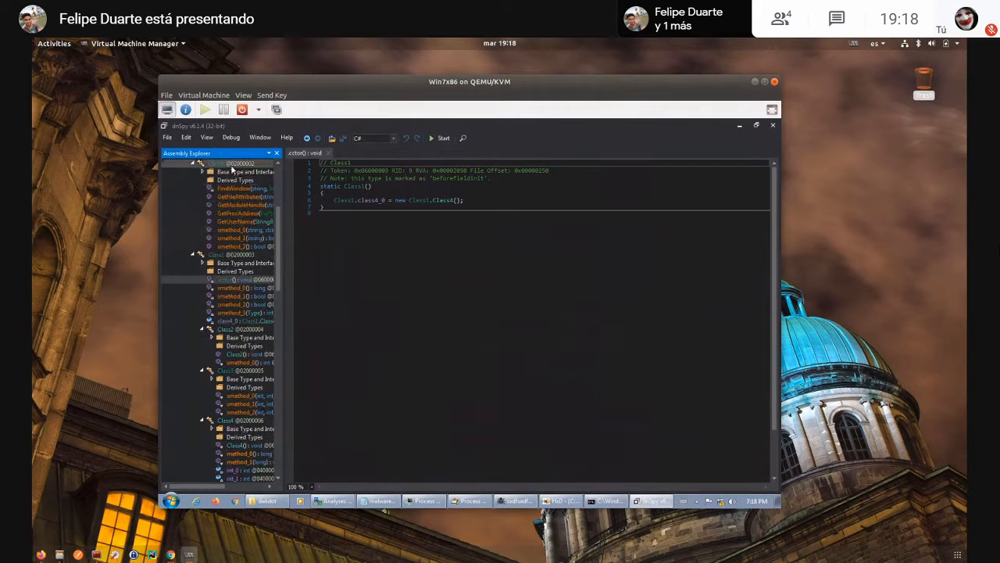
pyautogui.click(231, 163)
pyautogui.scroll(-15, 491, 308)
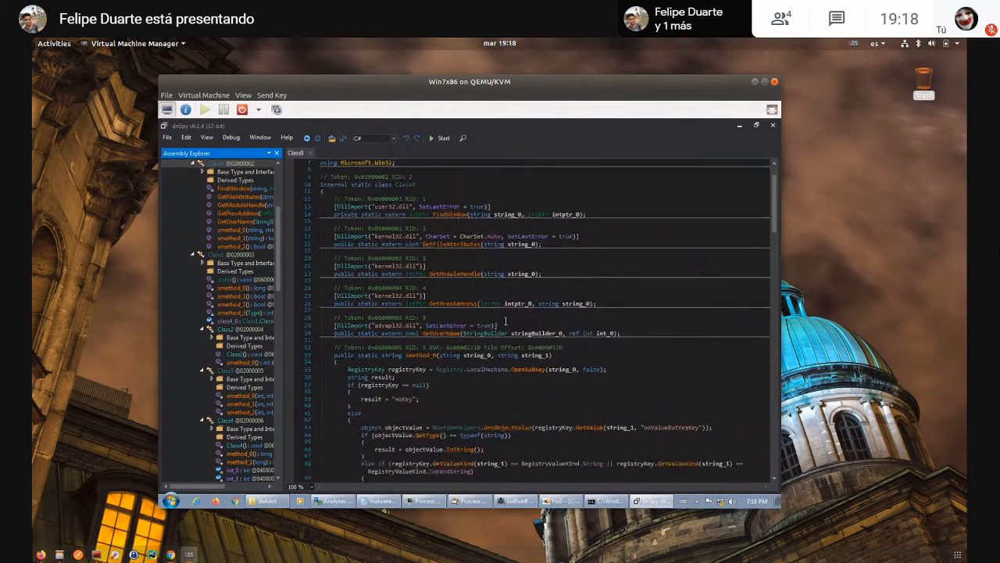
pyautogui.scroll(-5, 491, 308)
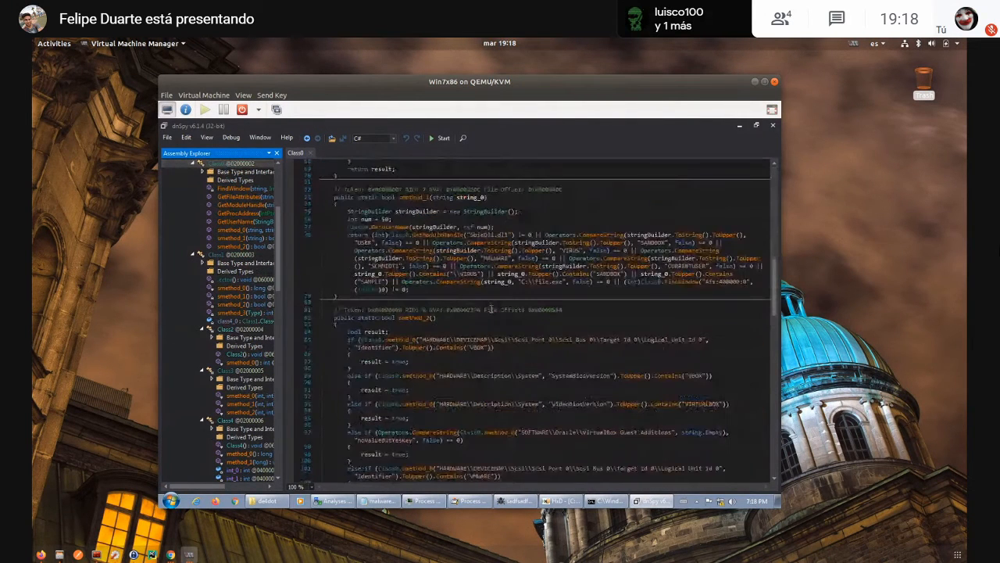
pyautogui.scroll(1, 490, 308)
pyautogui.scroll(4, 491, 311)
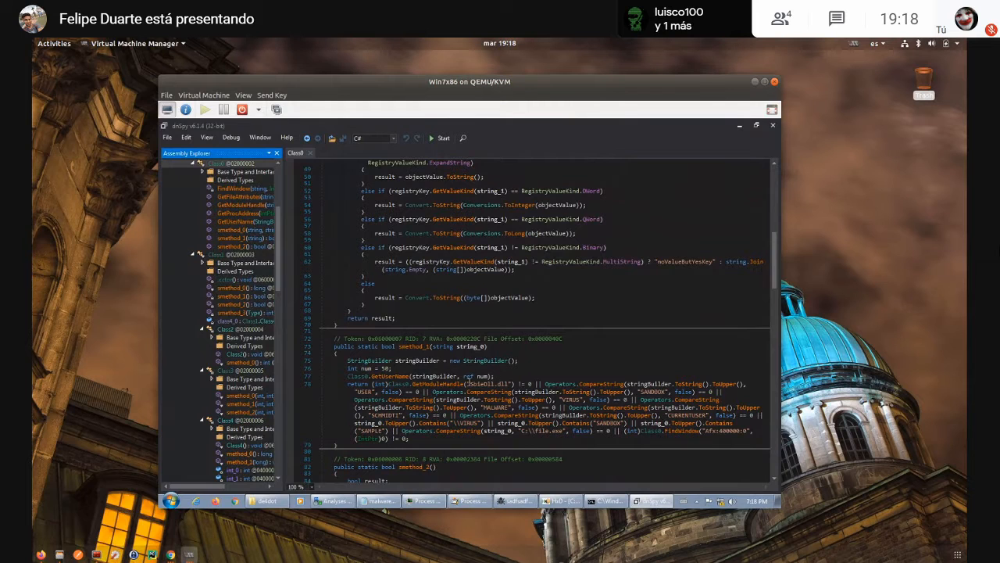
pyautogui.moveTo(469, 384); pyautogui.dragTo(509, 383)
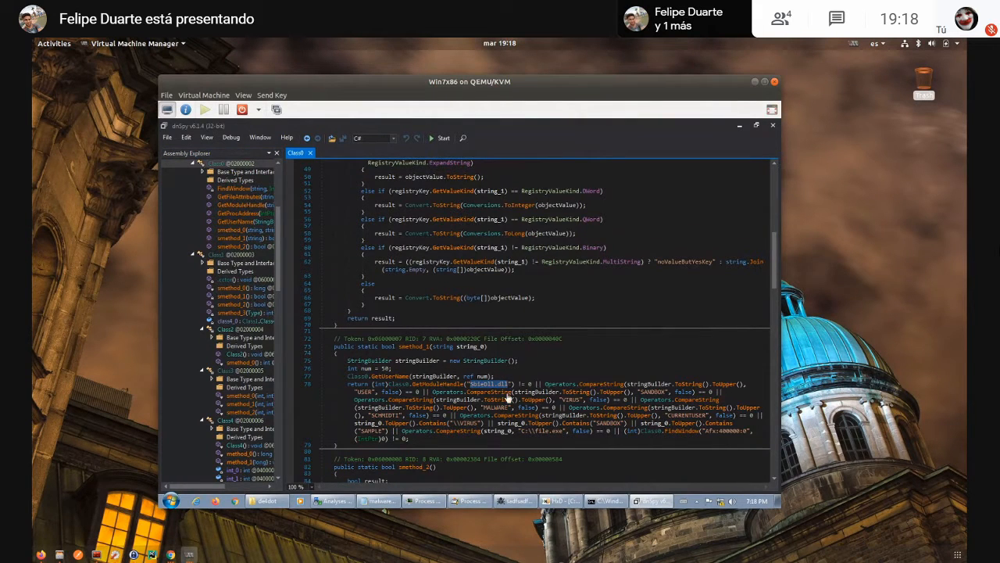
pyautogui.doubleClick(661, 391)
# - Examine the virtual machine checks in Class0's smethod_2, from the VBOX and VMWARE registry comparisons to QEMU and Win32_VideoController
pyautogui.scroll(-9, 545, 383)
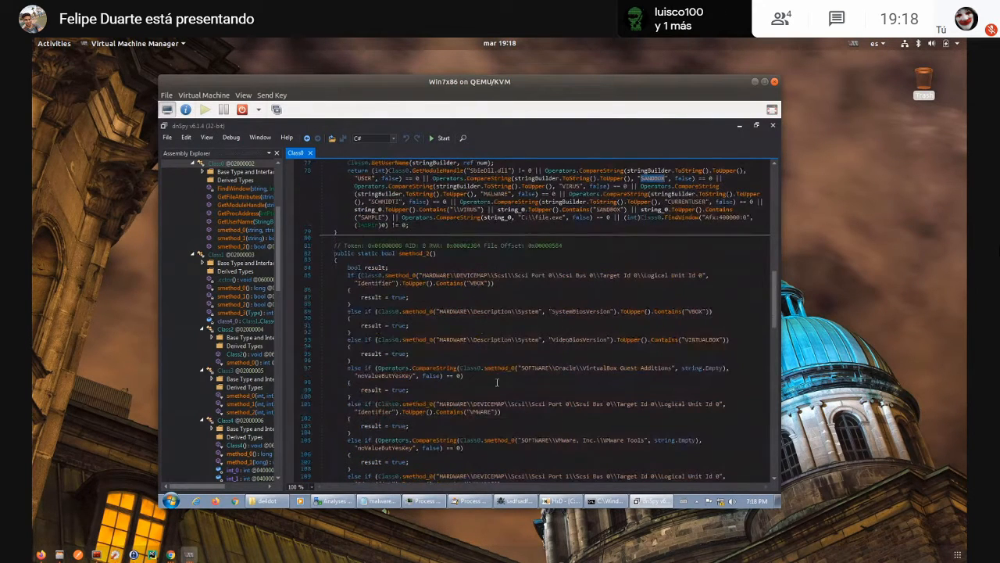
pyautogui.doubleClick(477, 283)
pyautogui.scroll(-2, 622, 411)
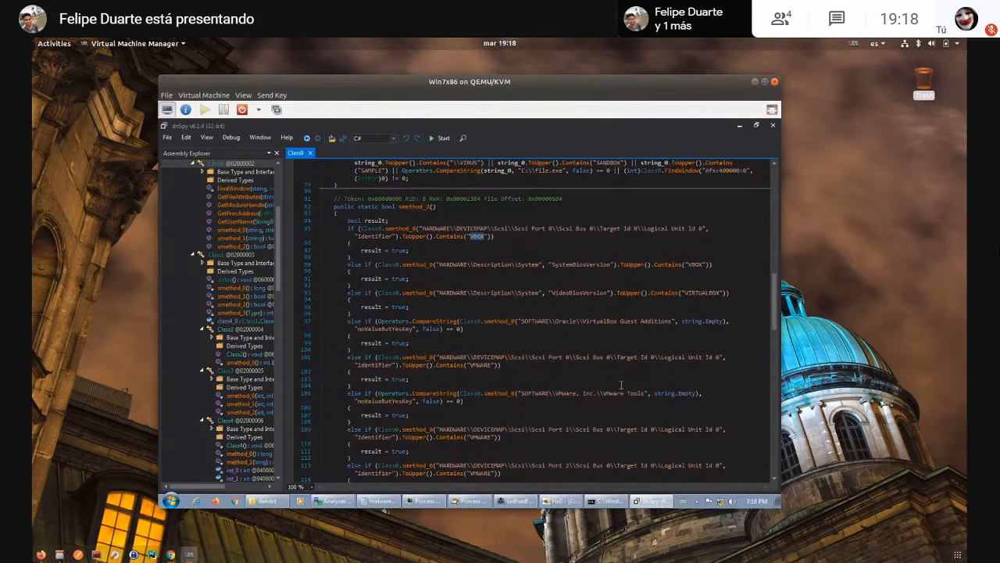
pyautogui.scroll(-5, 622, 383)
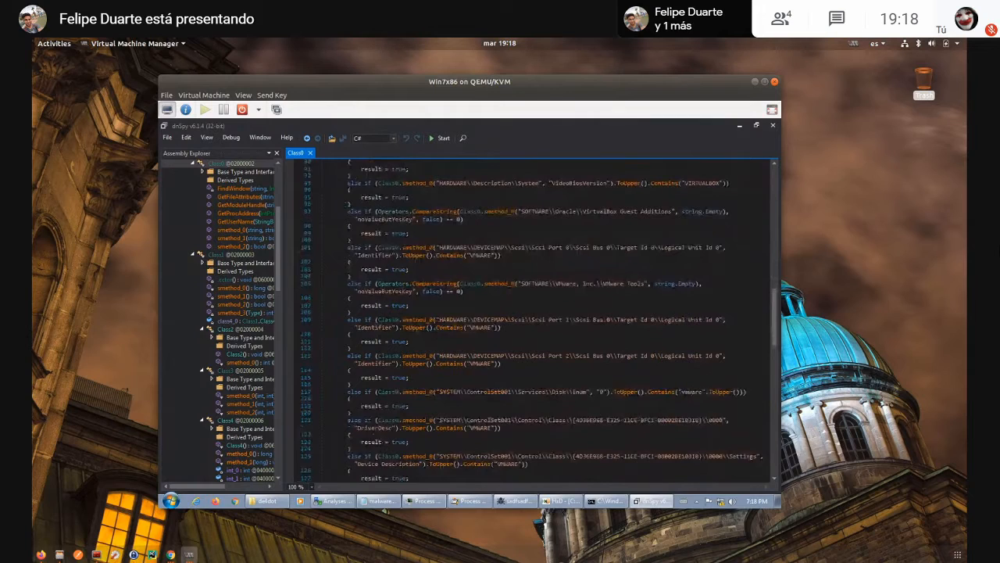
pyautogui.scroll(-6, 523, 438)
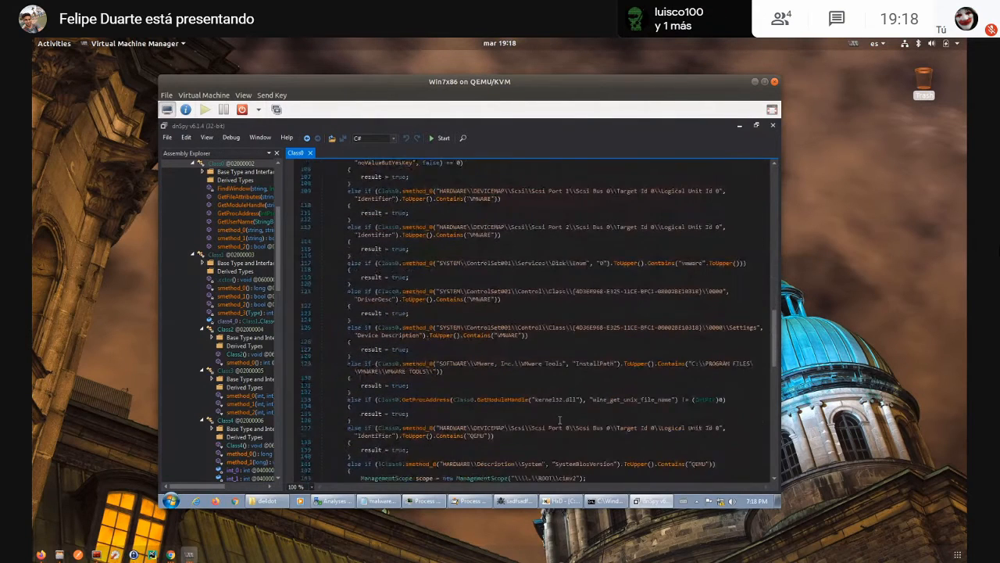
pyautogui.scroll(-9, 559, 420)
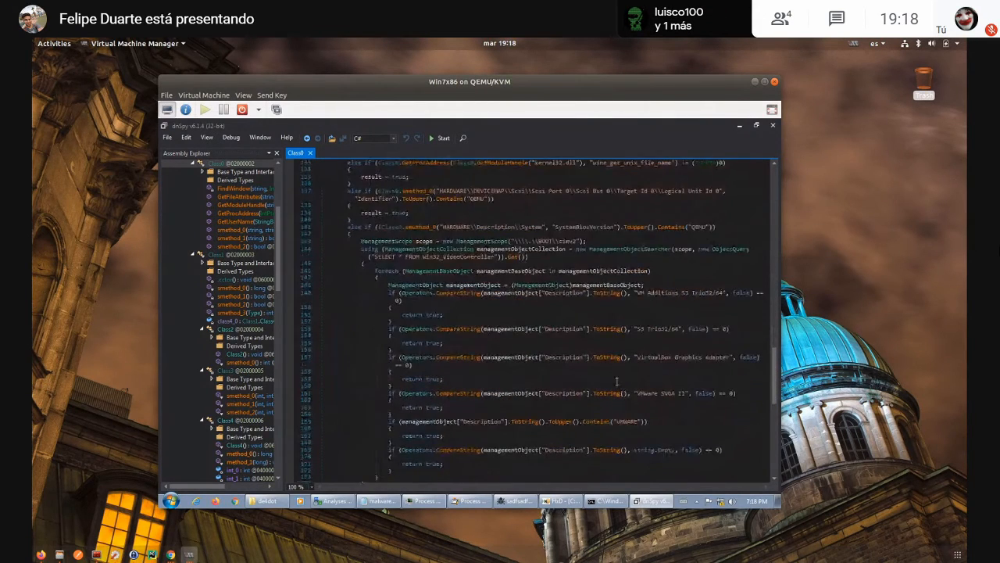
pyautogui.scroll(3, 617, 381)
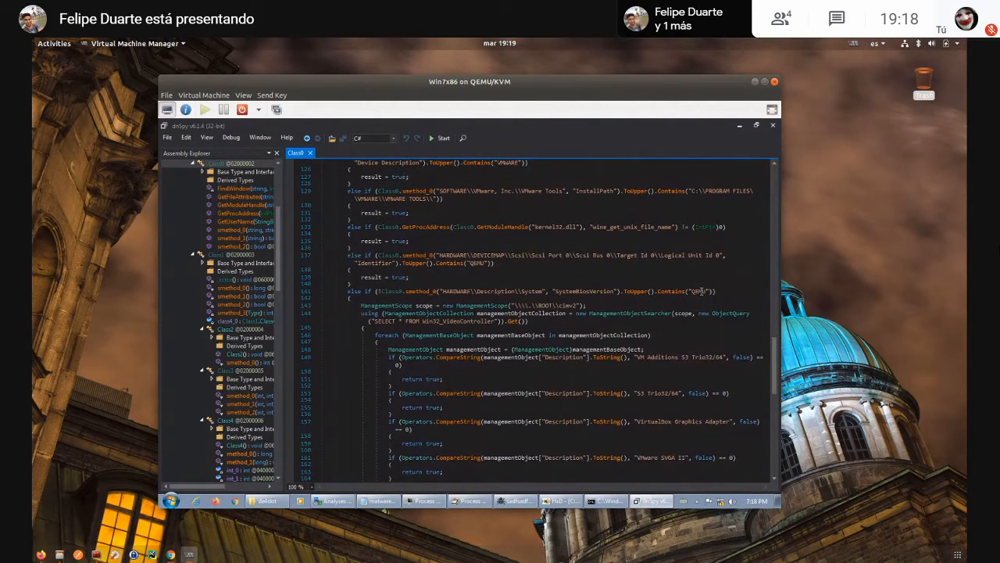
pyautogui.scroll(1, 356, 296)
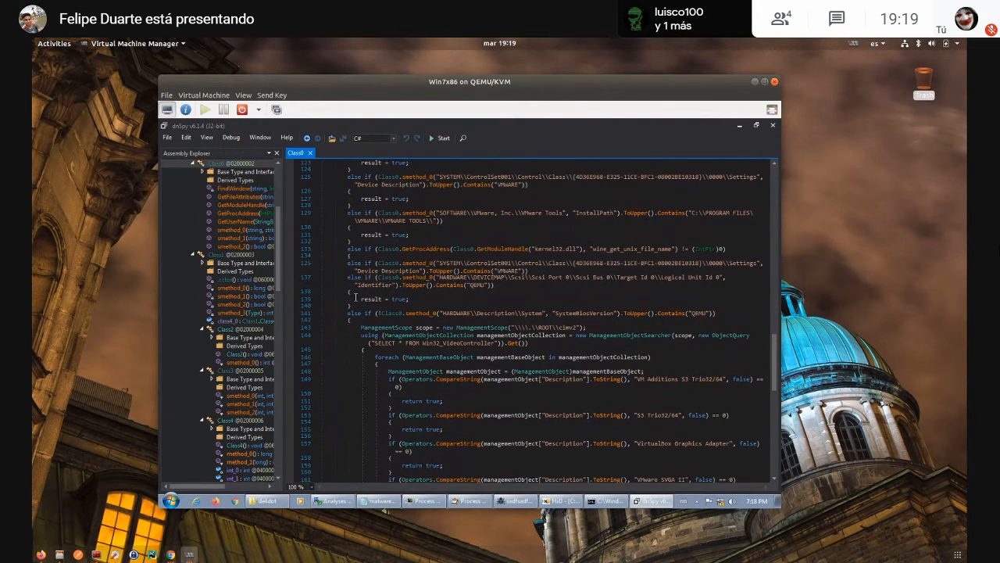
pyautogui.scroll(10, 355, 297)
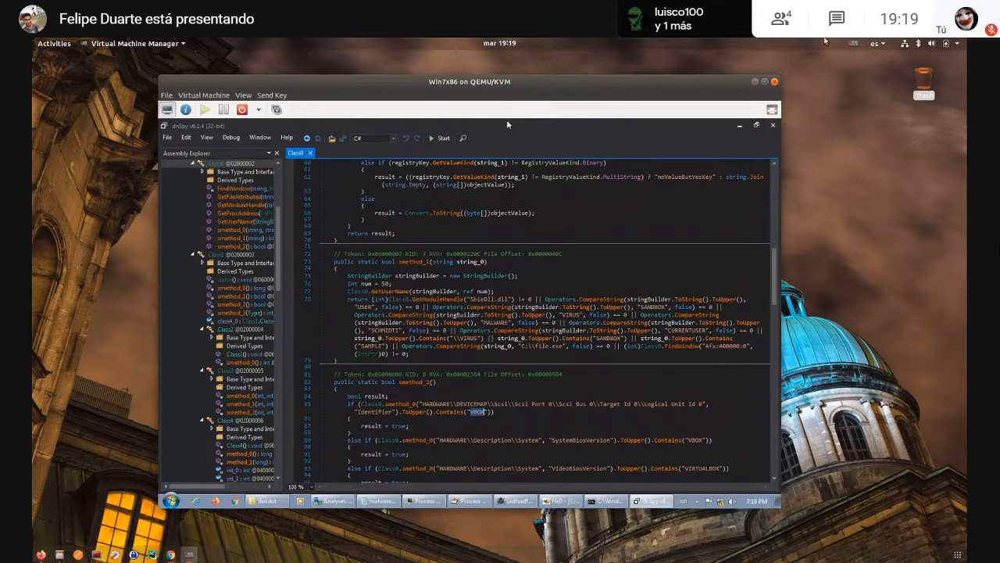
# - Minimize dnSpy, move the sadfsadfs.exe desktop icon beside VB Decompiler, and bring dnSpy back to the front
pyautogui.click(739, 126)
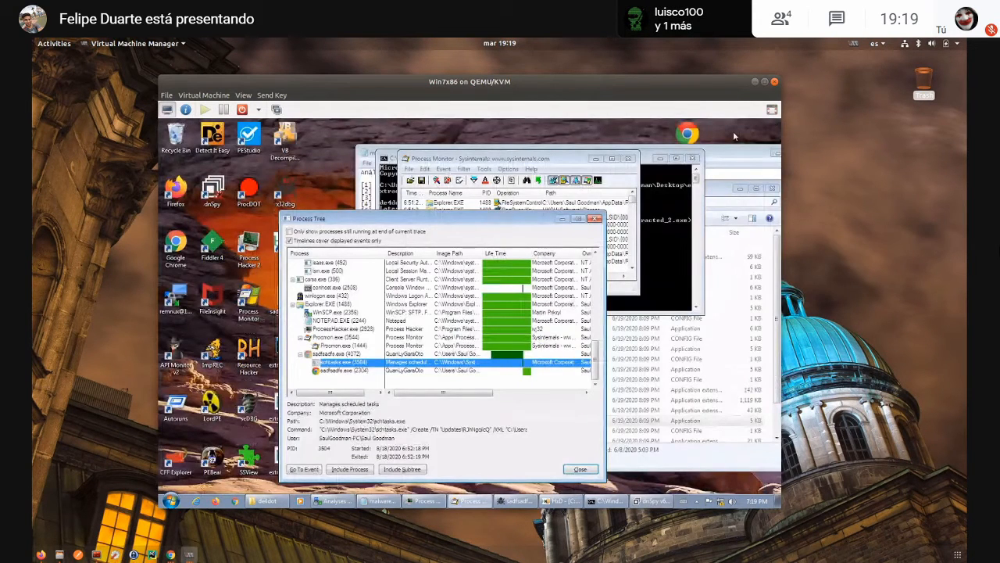
pyautogui.moveTo(688, 133); pyautogui.dragTo(322, 139)
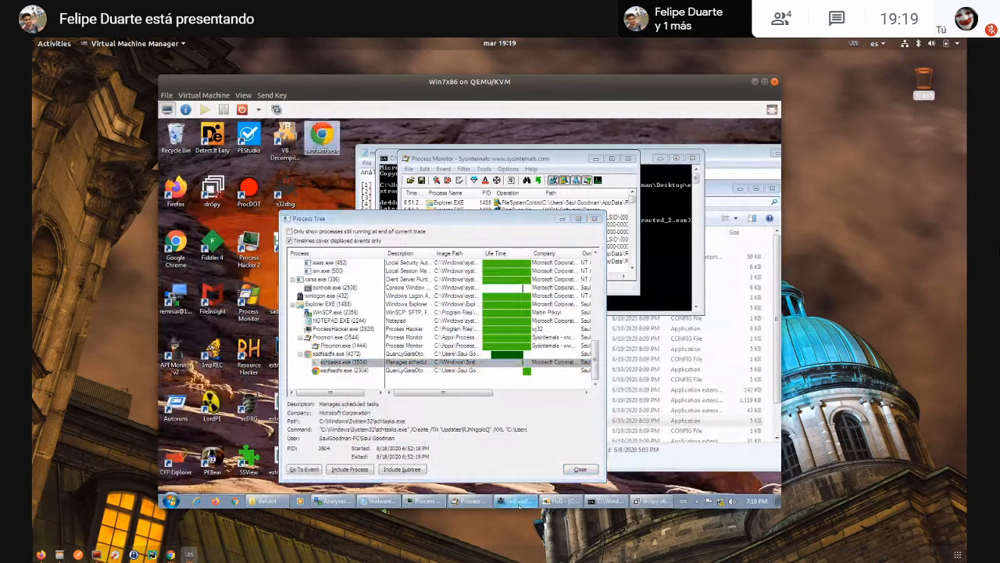
pyautogui.moveTo(518, 506)
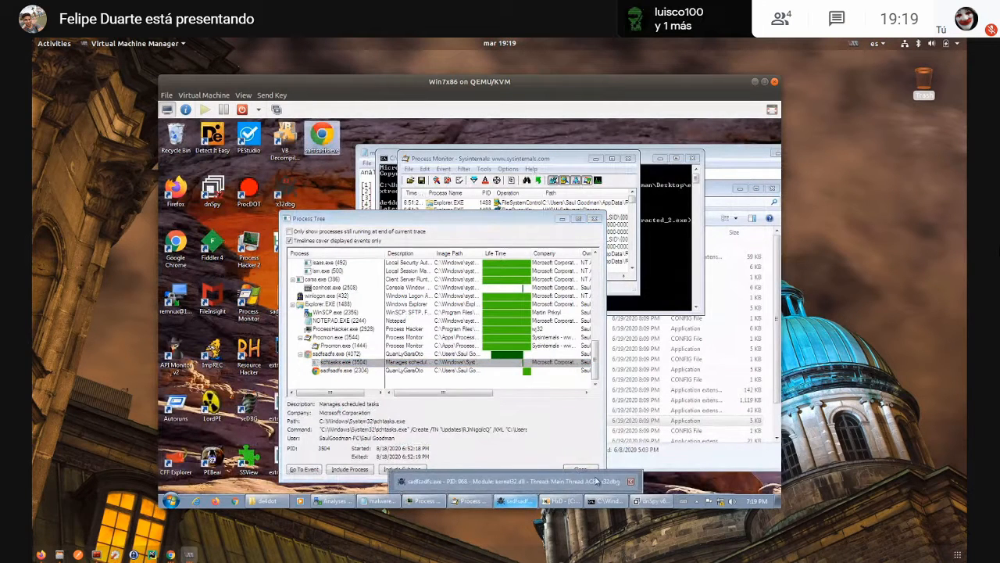
pyautogui.click(651, 501)
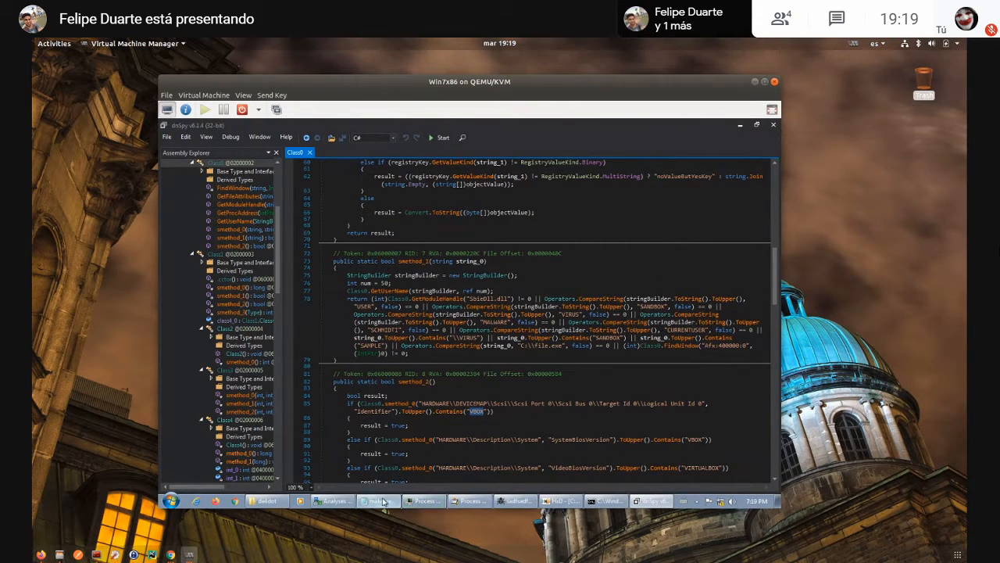
# - Bring up malware_checklist.txt in Notepad, highlight questions 1 and 2 and after them question 3, and move the window fully into view
pyautogui.click(380, 500)
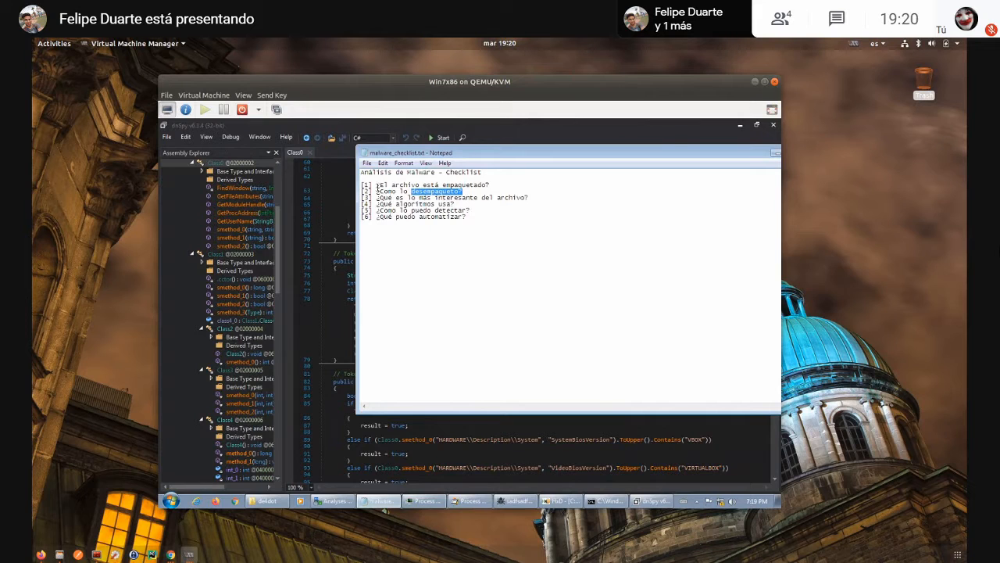
pyautogui.moveTo(378, 186); pyautogui.dragTo(465, 195)
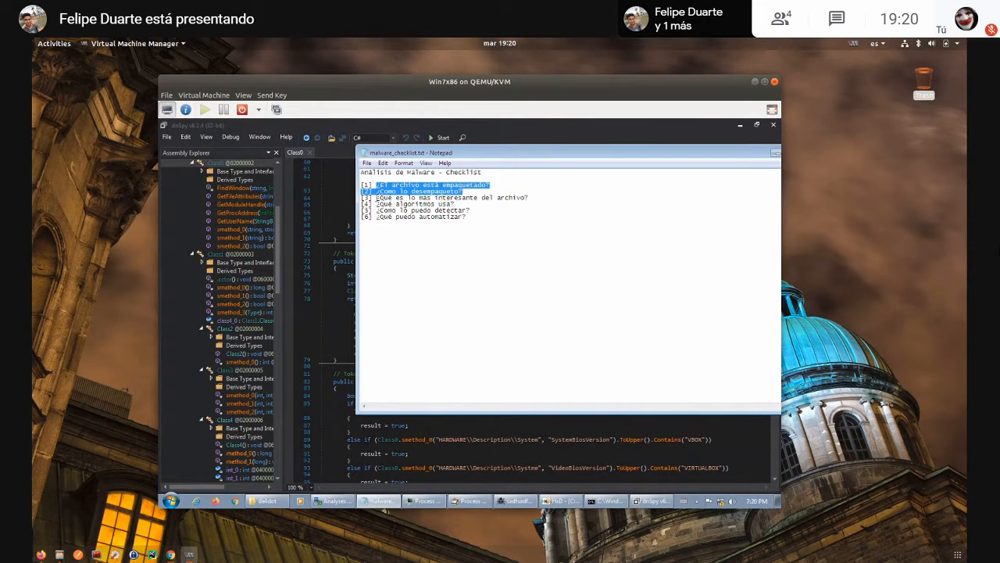
pyautogui.click(375, 197)
pyautogui.moveTo(376, 198); pyautogui.dragTo(538, 199)
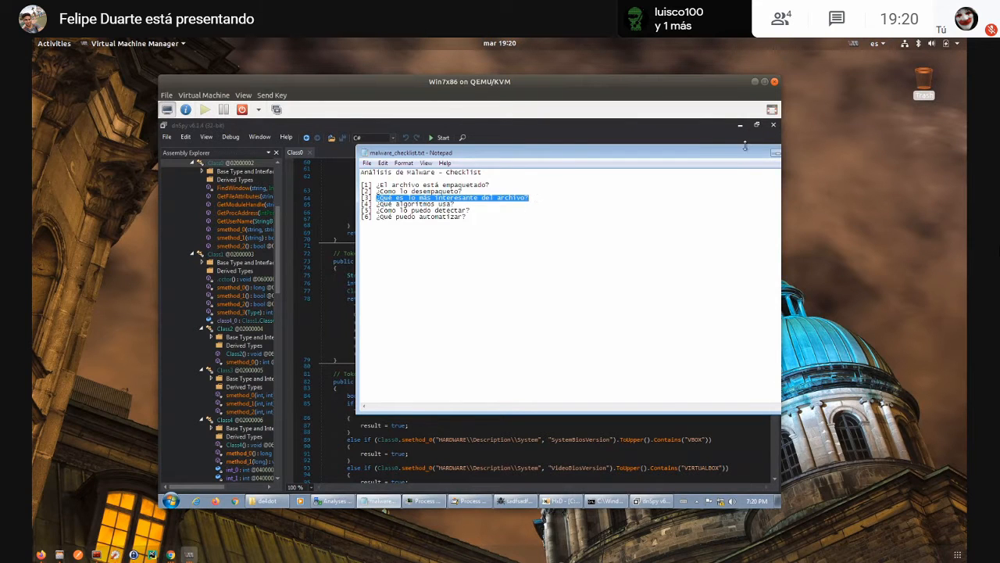
pyautogui.moveTo(747, 146); pyautogui.dragTo(647, 176)
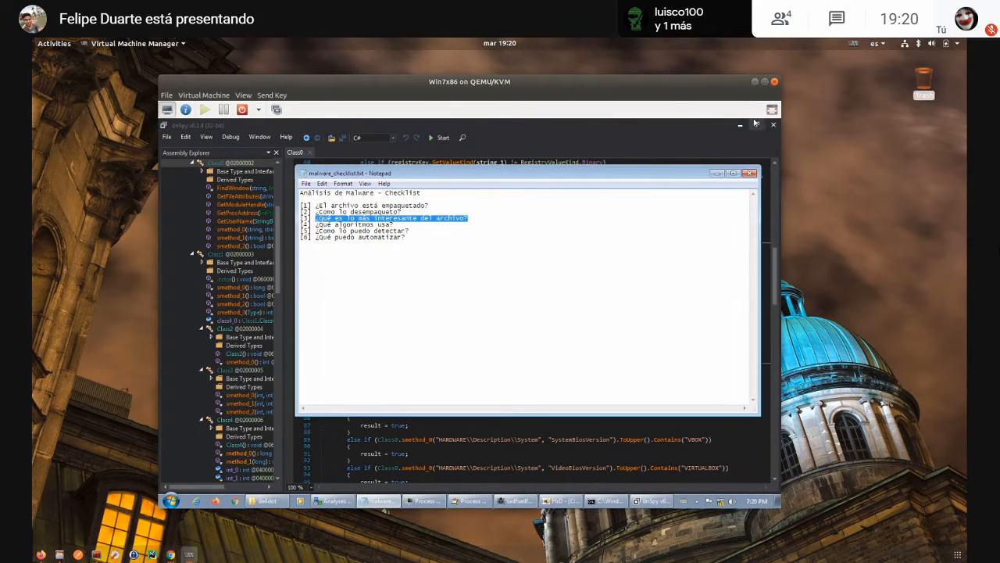
# - Close dnSpy, the process tree and Process Monitor, and bring the de4dot folder window to the front
pyautogui.click(774, 125)
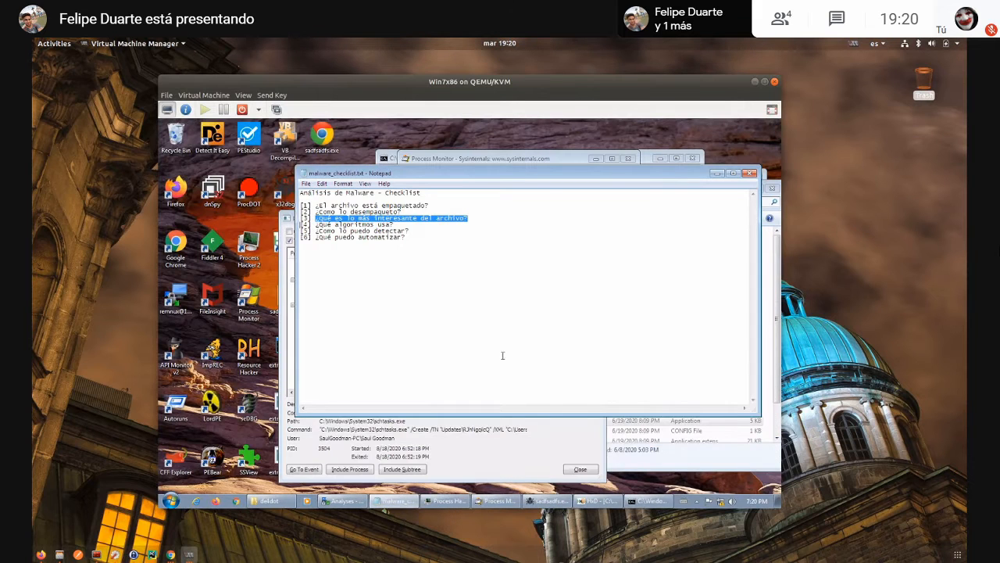
pyautogui.click(498, 419)
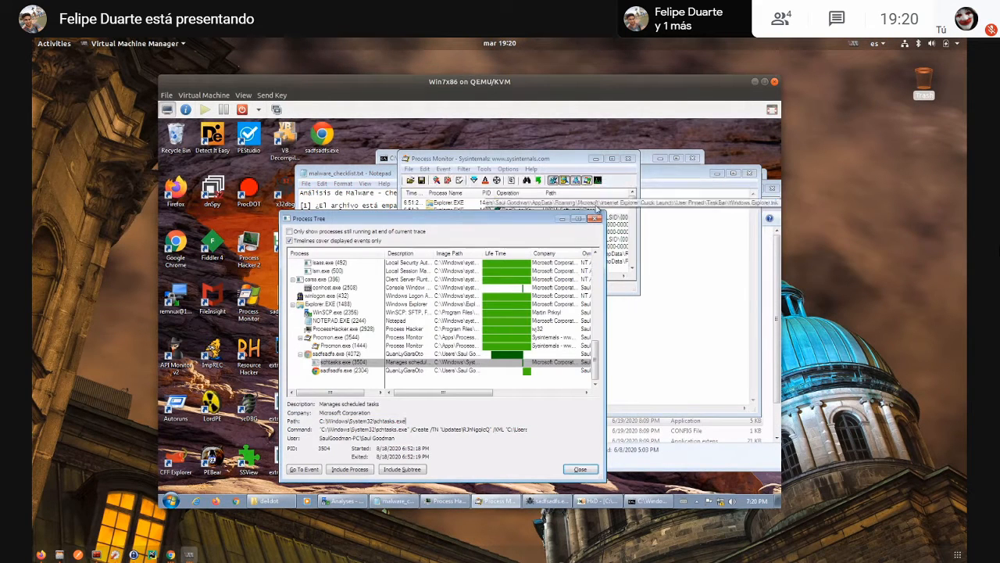
pyautogui.click(595, 218)
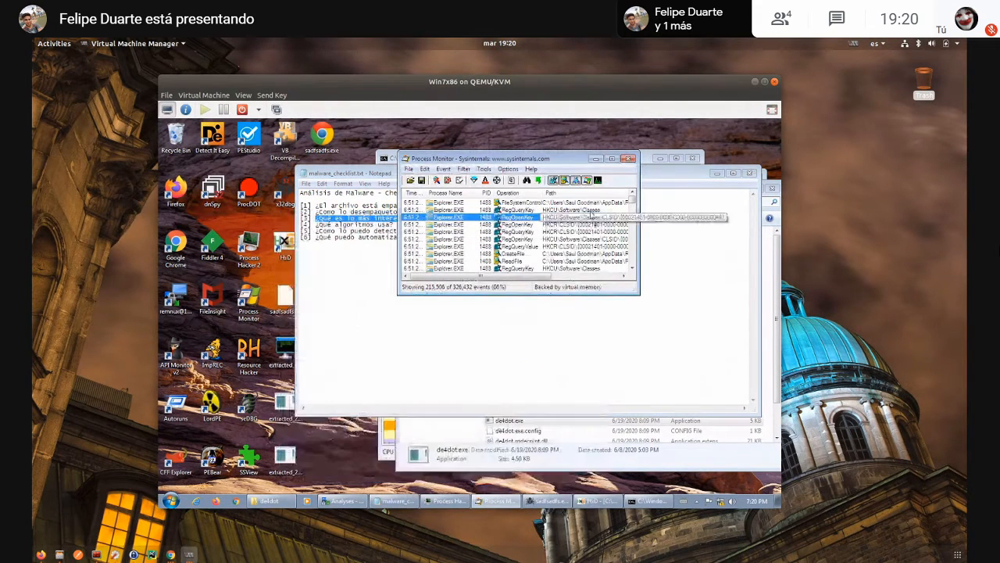
pyautogui.click(628, 158)
pyautogui.click(581, 432)
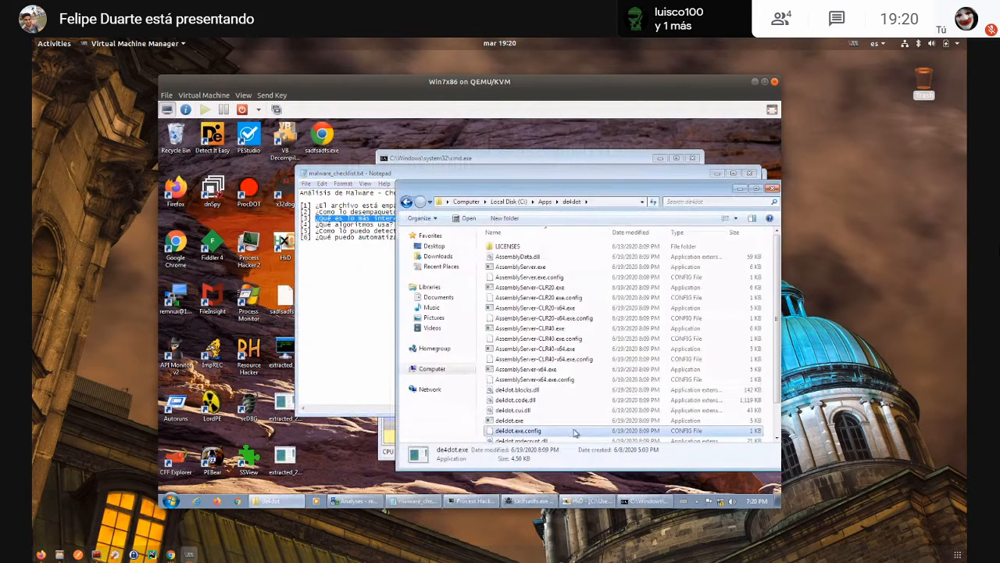
# - Close the de4dot folder window, minimize the checklist, close the command prompt, and reposition Process Hacker on the desktop
pyautogui.scroll(-1, 594, 375)
pyautogui.click(771, 188)
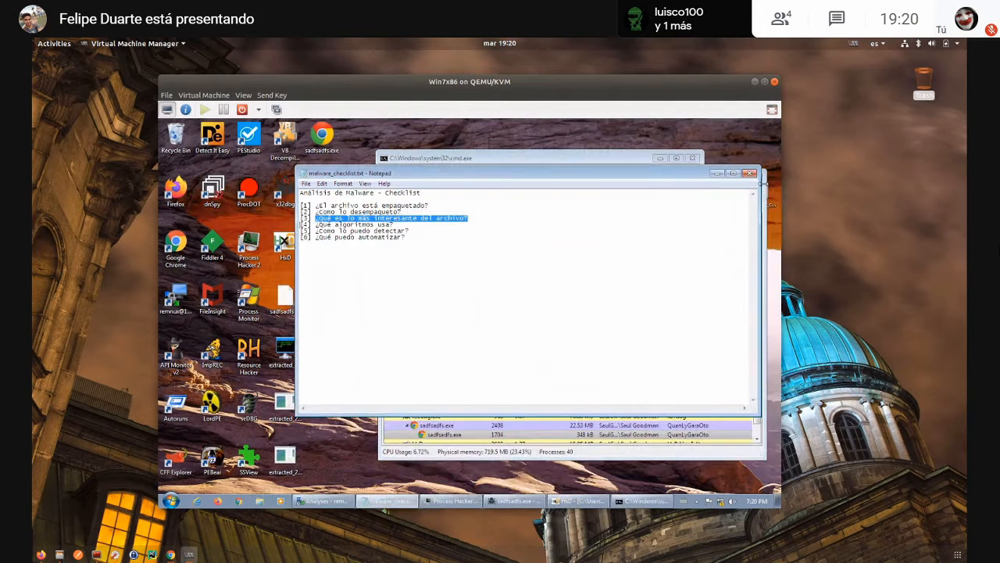
pyautogui.click(718, 173)
pyautogui.click(692, 159)
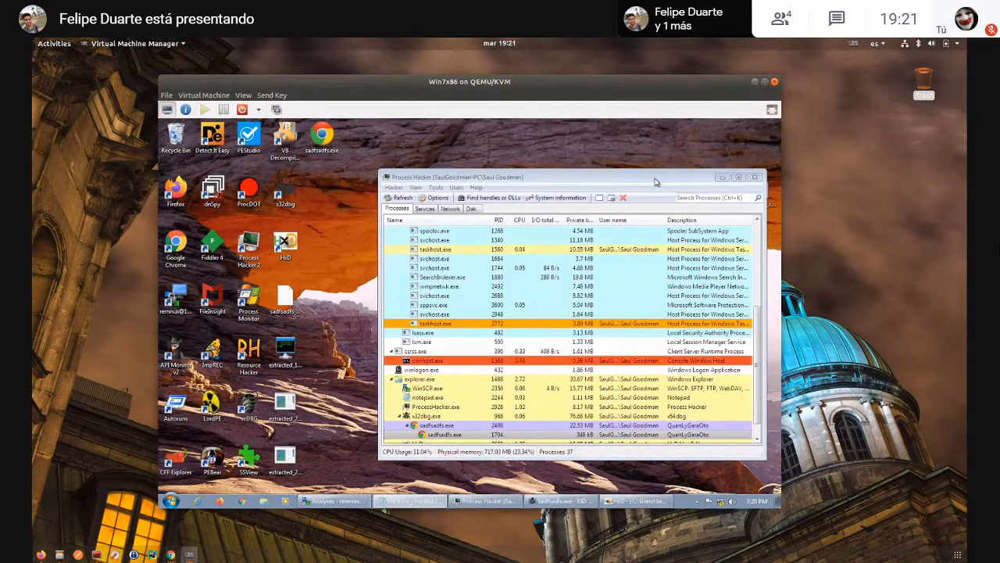
pyautogui.moveTo(656, 178); pyautogui.dragTo(643, 195)
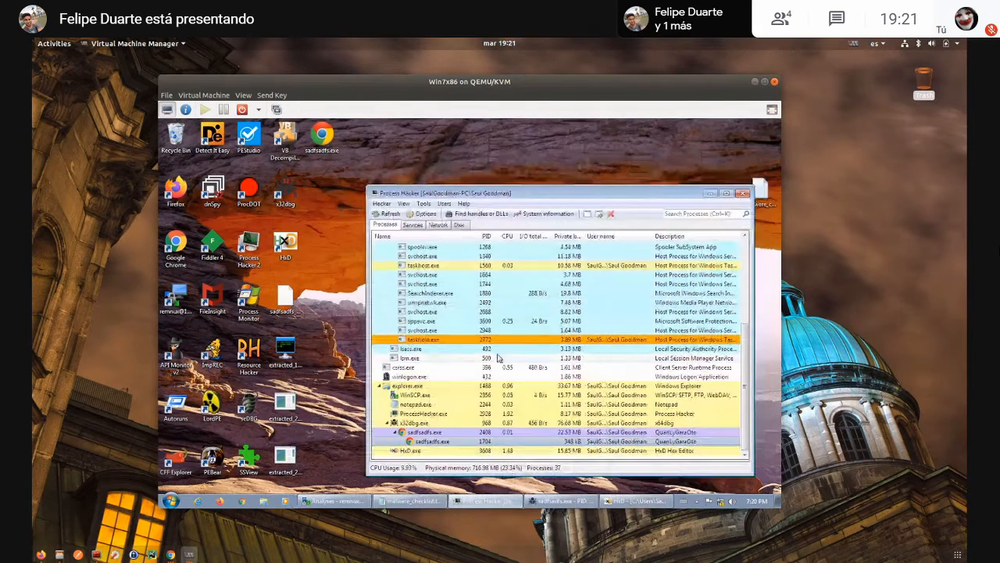
# - Terminate the child sadfsadfs.exe process nested under the sadfsadfs.exe instance launched by x32dbg, and confirm the termination
pyautogui.click(428, 440)
pyautogui.press('Delete')
pyautogui.click(586, 346)
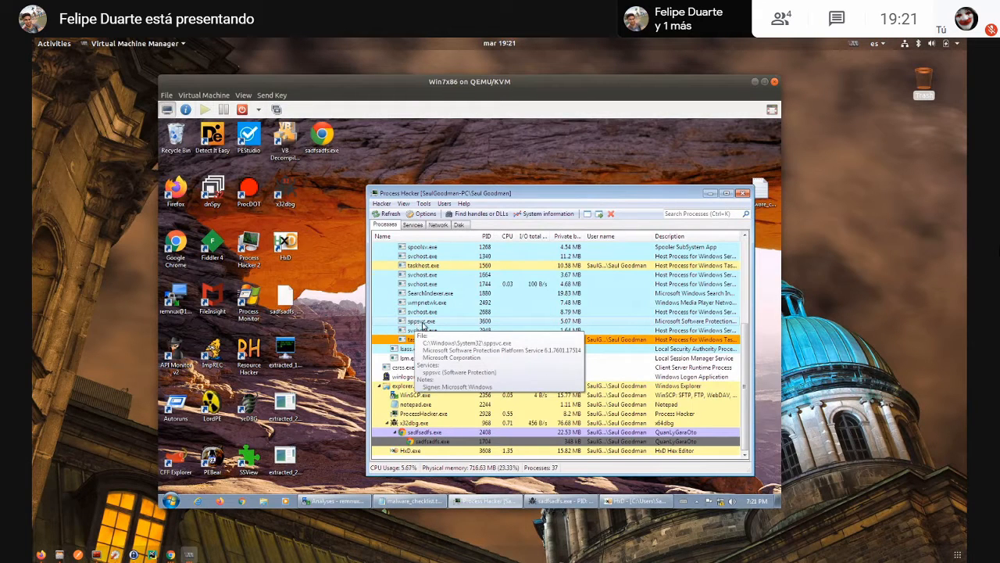
pyautogui.rightClick(432, 433)
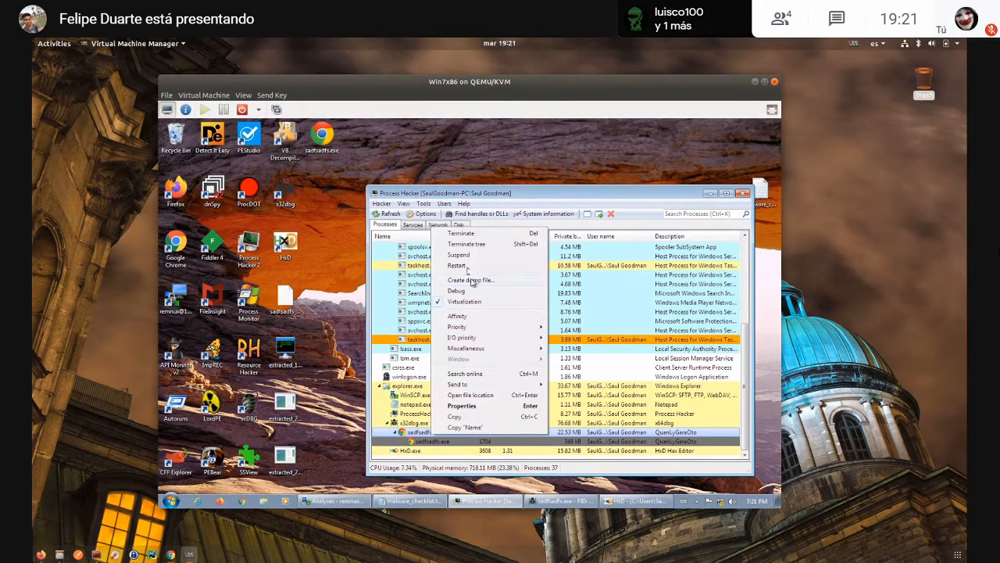
pyautogui.click(464, 235)
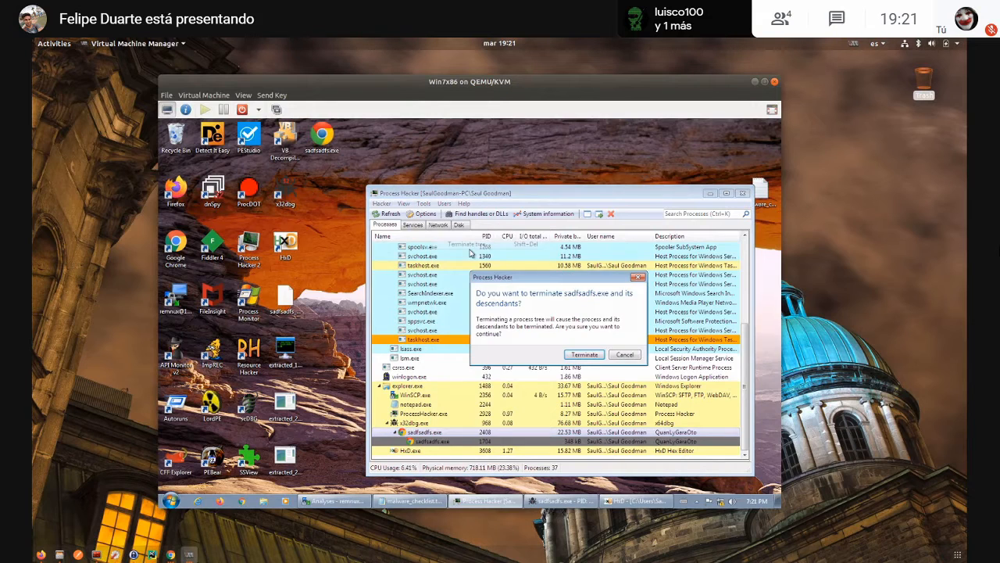
pyautogui.click(575, 355)
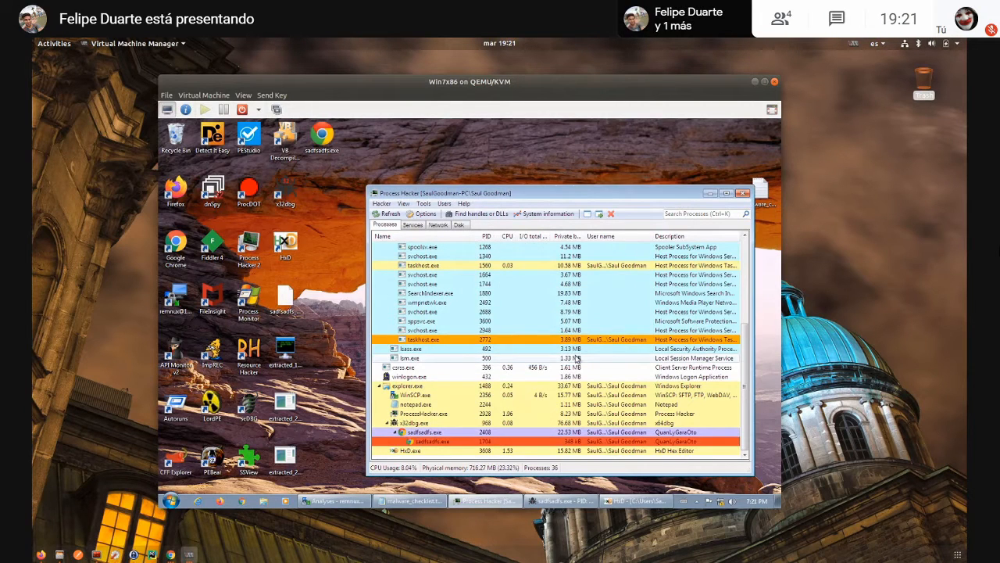
# - Run extracted_1.exe from the desktop and locate its entry in Process Hacker's process list
pyautogui.doubleClick(285, 355)
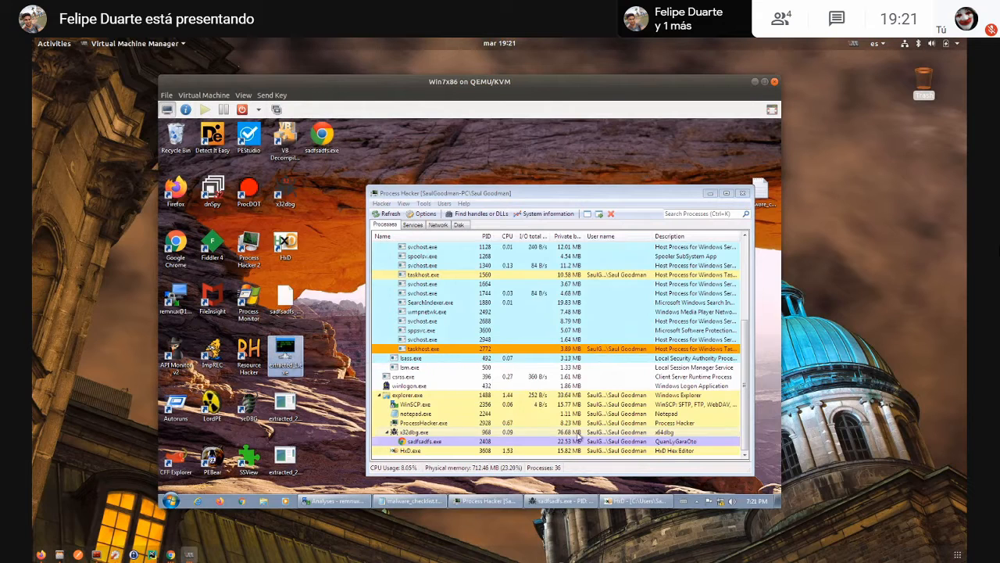
pyautogui.click(427, 456)
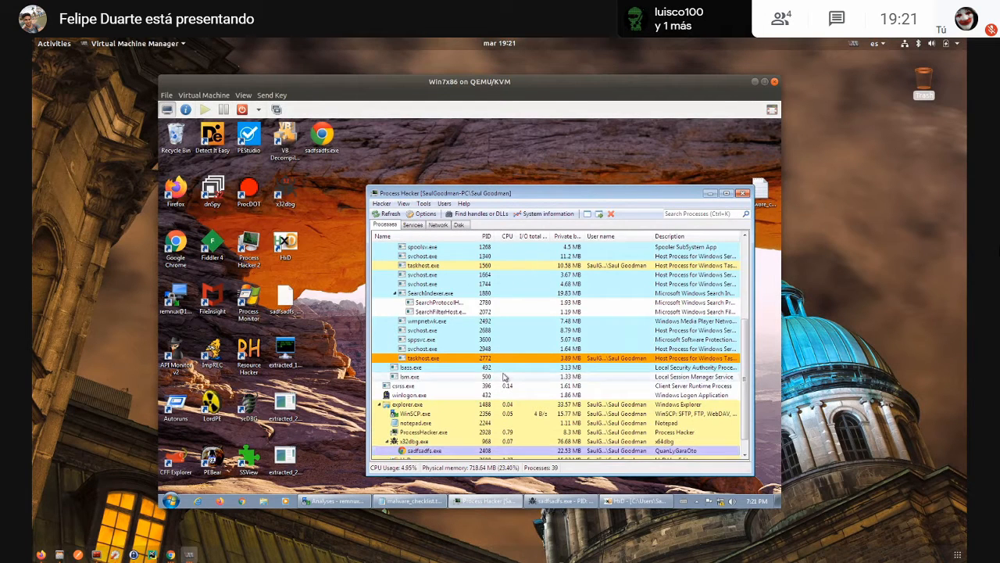
pyautogui.scroll(-1, 498, 350)
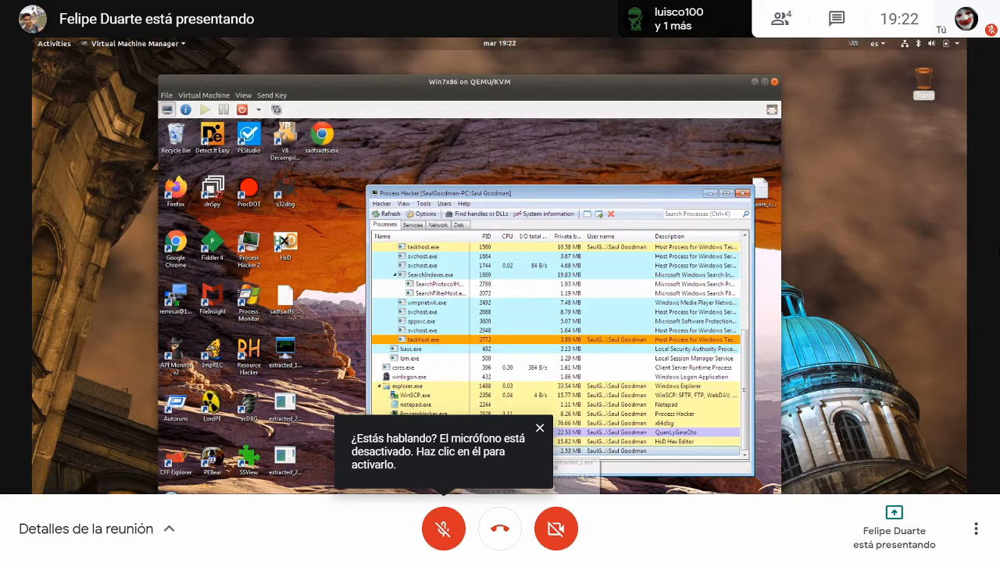
# - Search extracted_1.exe's private memory for strings with Unicode detection, set the results window aside, and close the process properties
pyautogui.rightClick(460, 450)
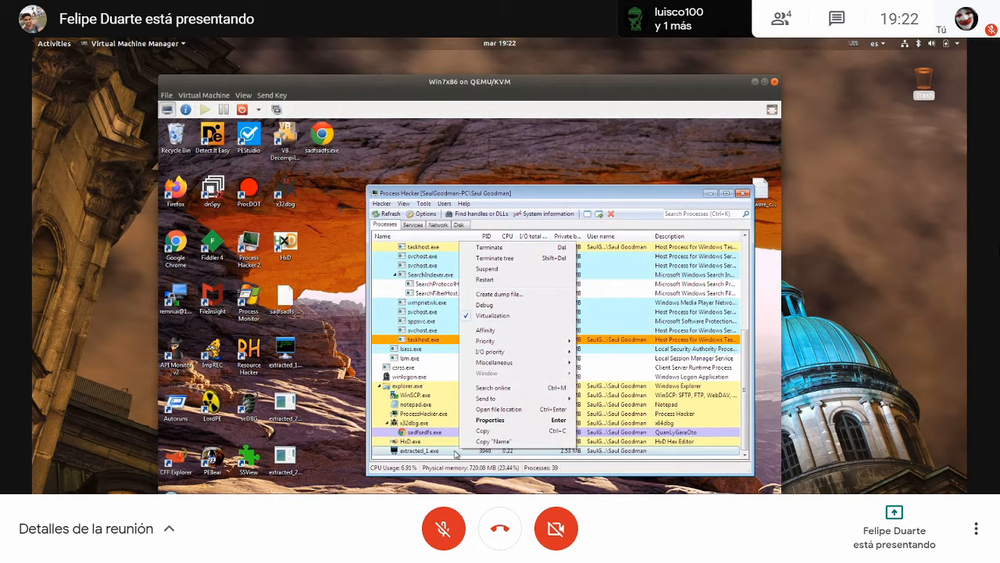
pyautogui.click(491, 420)
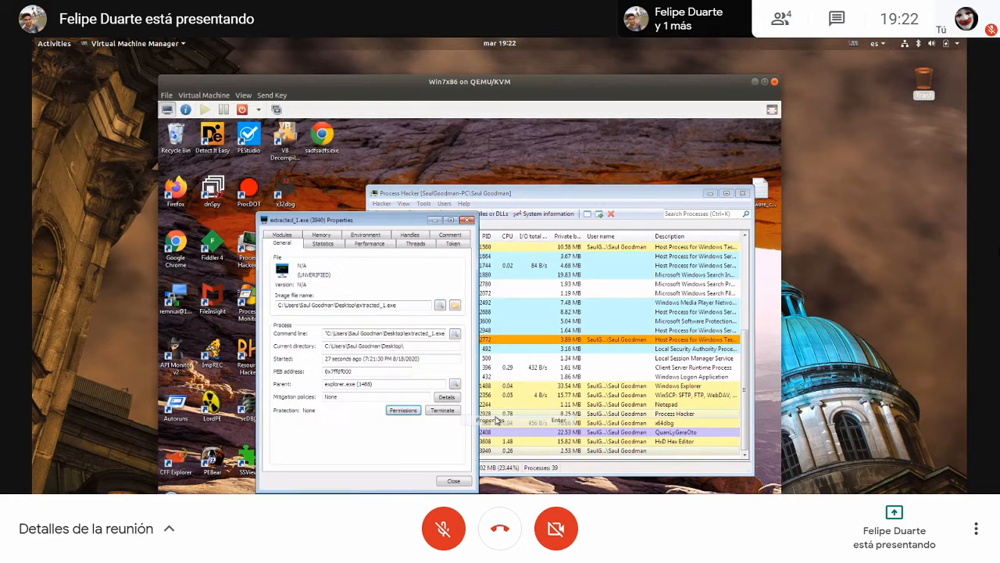
pyautogui.click(320, 243)
pyautogui.click(396, 263)
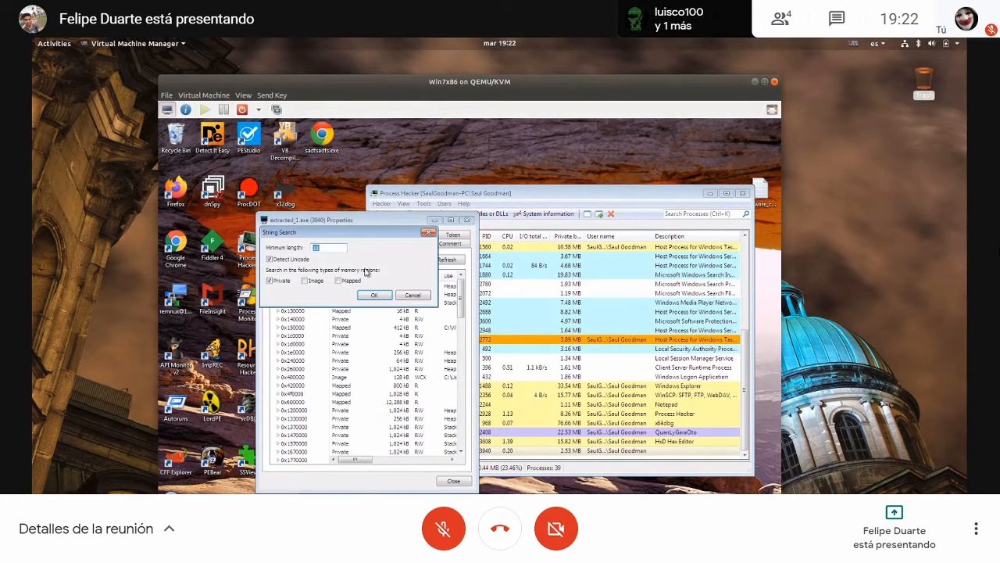
pyautogui.click(374, 296)
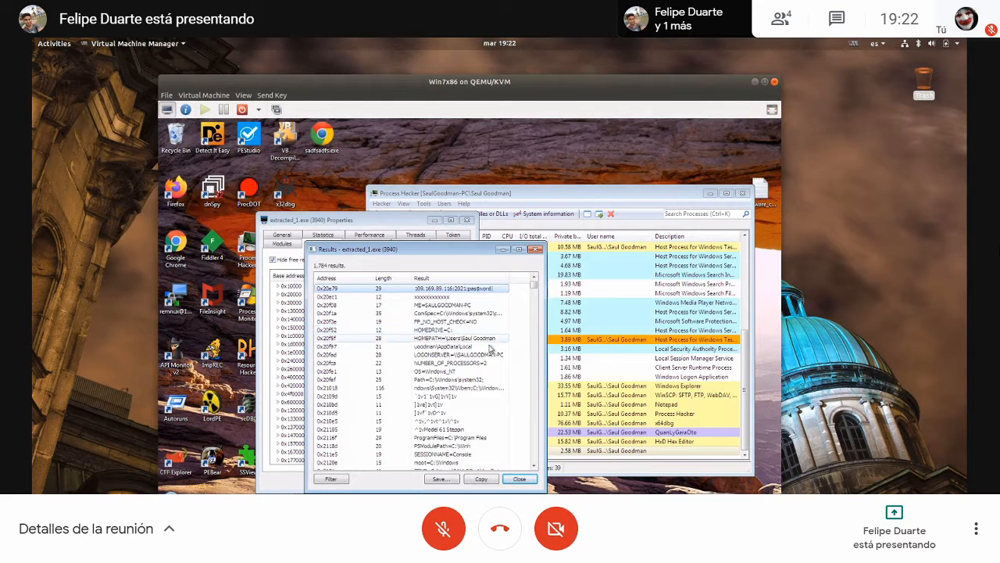
pyautogui.moveTo(465, 253); pyautogui.dragTo(640, 157)
pyautogui.click(467, 221)
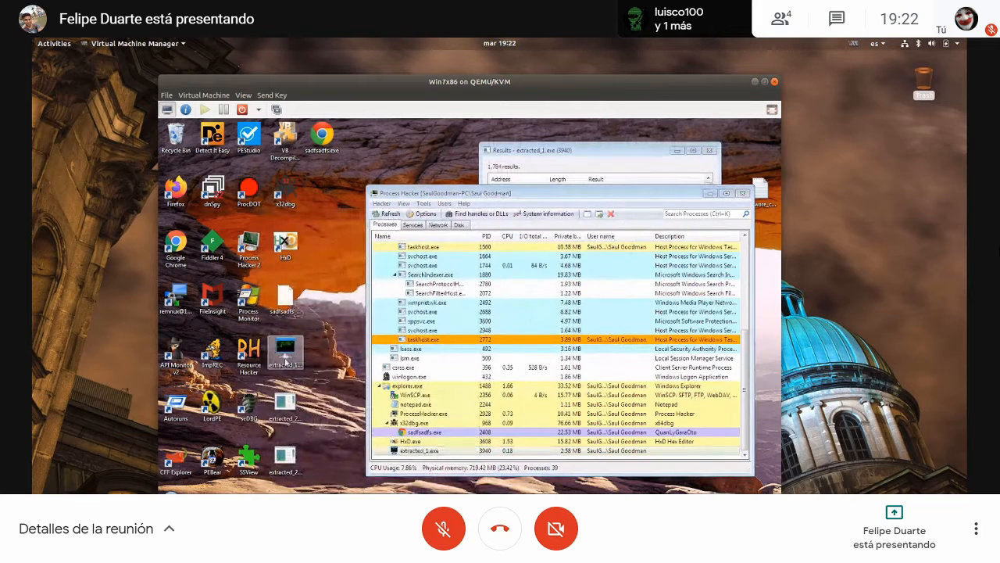
# - Open extracted_1.exe in pestudio, maximize the window, and display the file's strings
pyautogui.moveTo(285, 353); pyautogui.dragTo(295, 248)
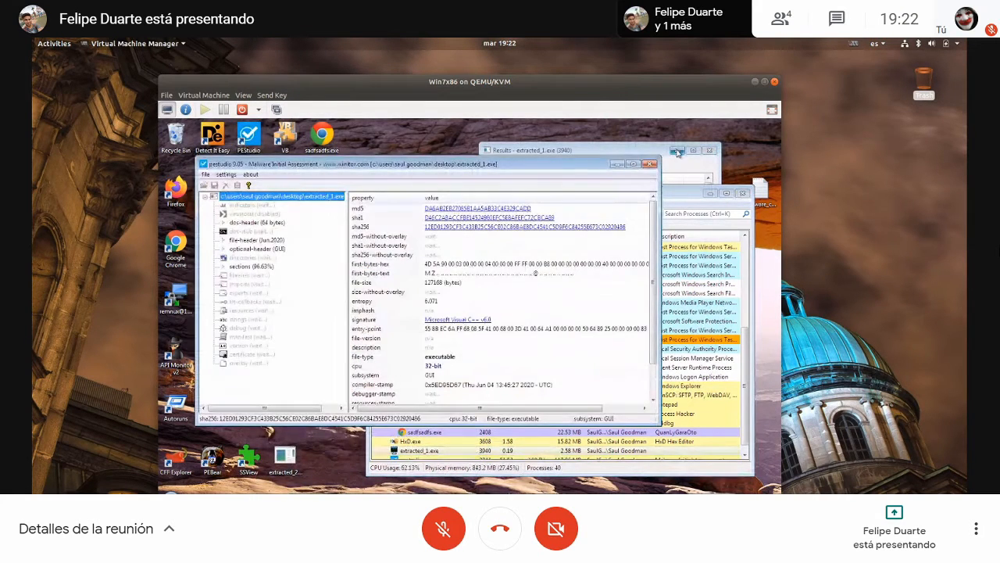
pyautogui.click(636, 164)
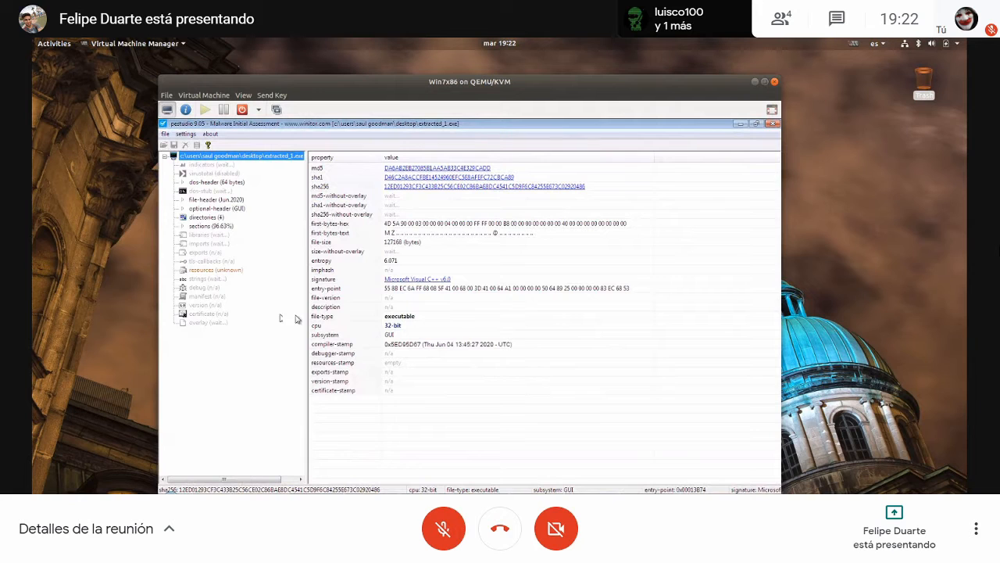
pyautogui.click(206, 289)
pyautogui.click(207, 279)
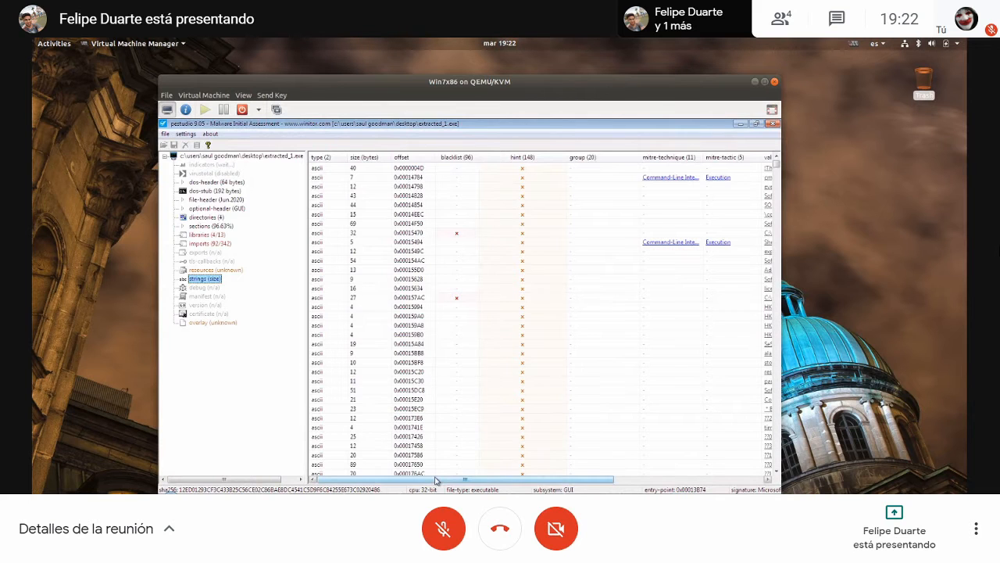
# - Examine the string values of extracted_1.exe, from the registry paths to the imported function names, and minimize pestudio
pyautogui.moveTo(435, 480); pyautogui.dragTo(623, 472)
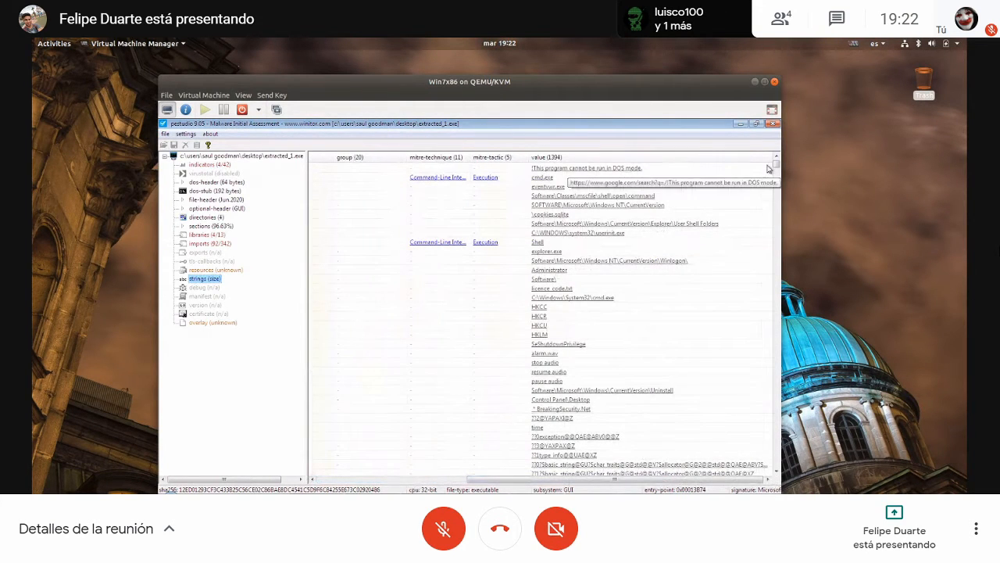
pyautogui.moveTo(774, 166); pyautogui.dragTo(775, 168)
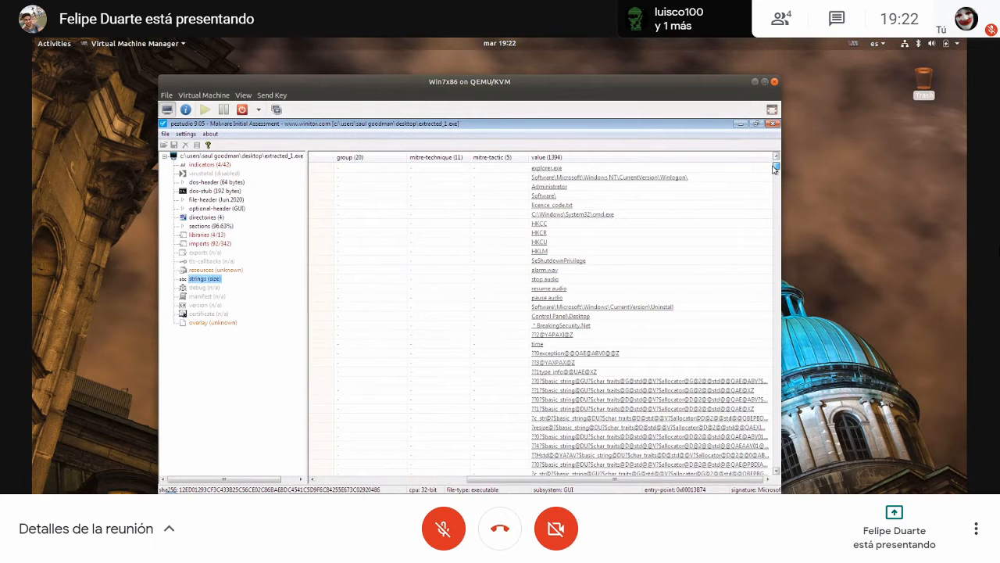
pyautogui.moveTo(776, 166); pyautogui.dragTo(775, 292)
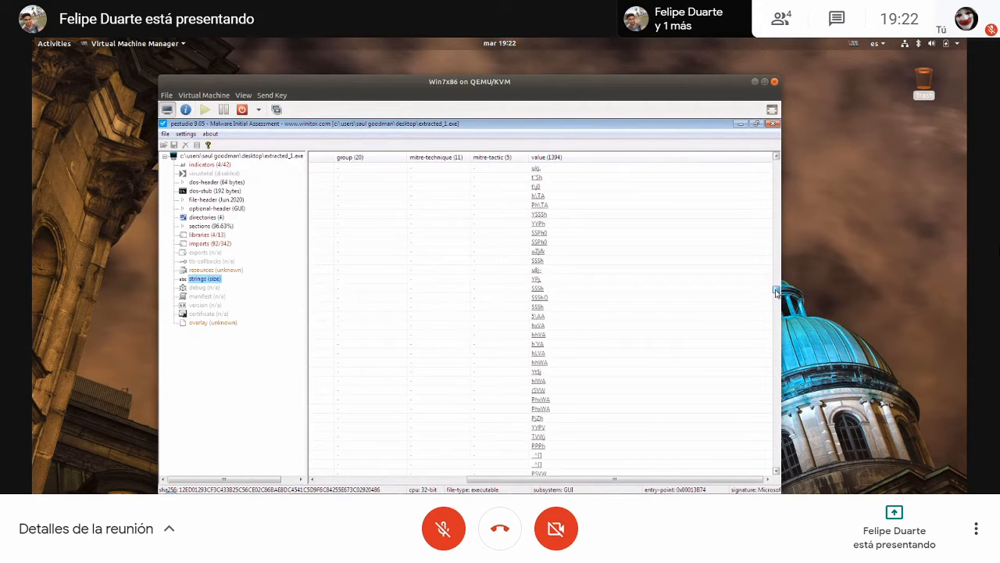
pyautogui.moveTo(776, 292); pyautogui.dragTo(764, 383)
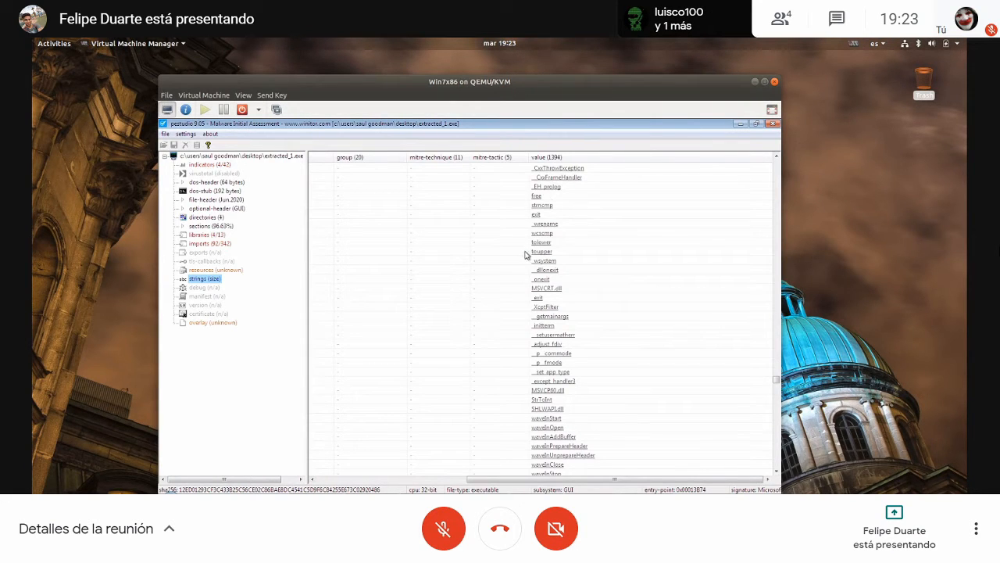
pyautogui.click(742, 125)
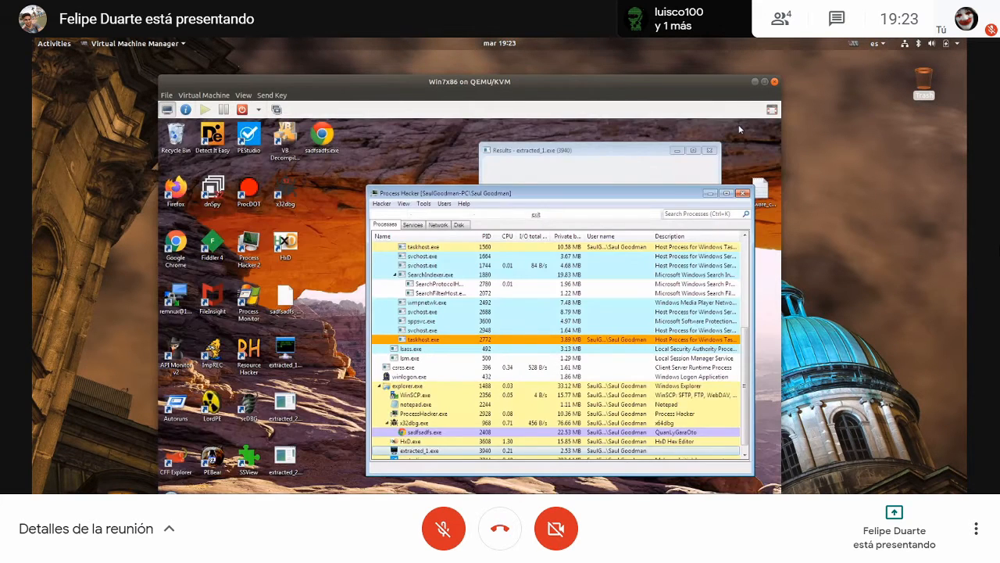
# - Reopen the properties of the running extracted_1.exe process and repeat the string search of its private memory
pyautogui.moveTo(438, 395)
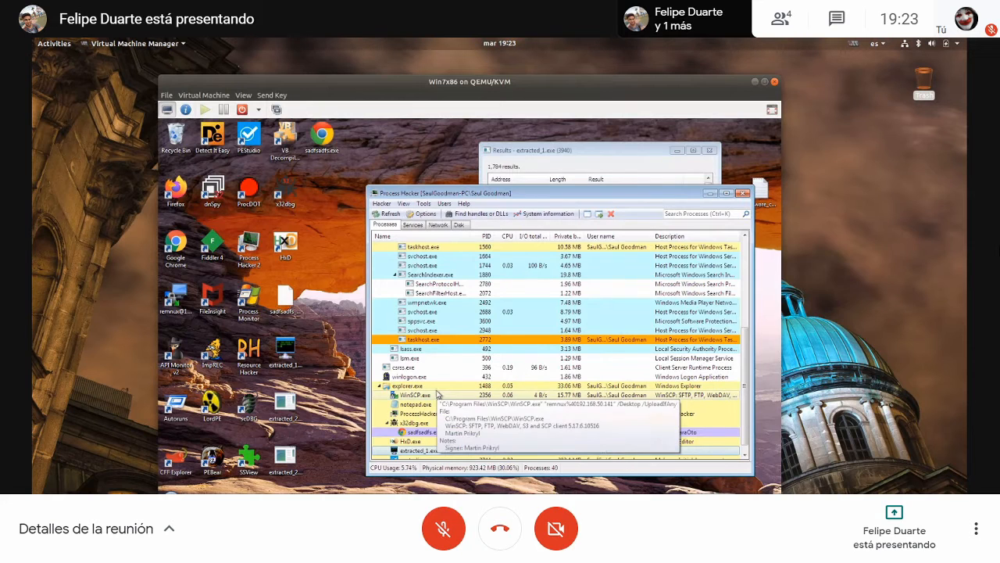
pyautogui.scroll(-1, 454, 308)
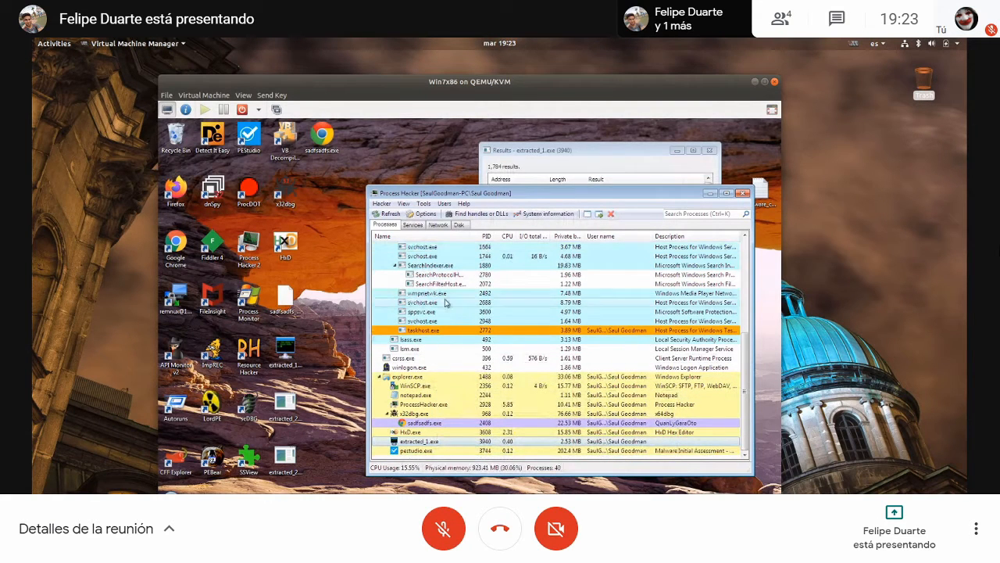
pyautogui.rightClick(436, 442)
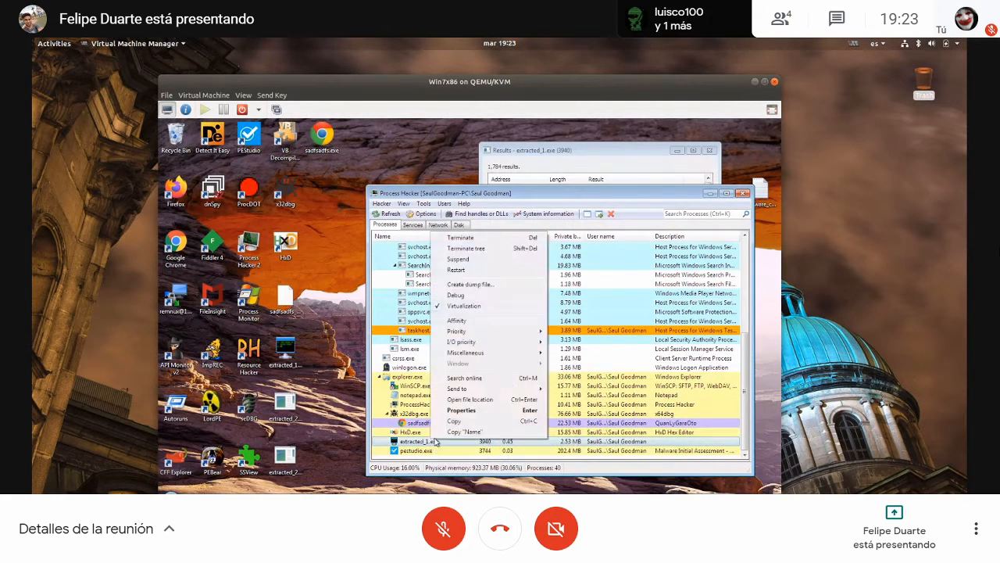
pyautogui.click(461, 409)
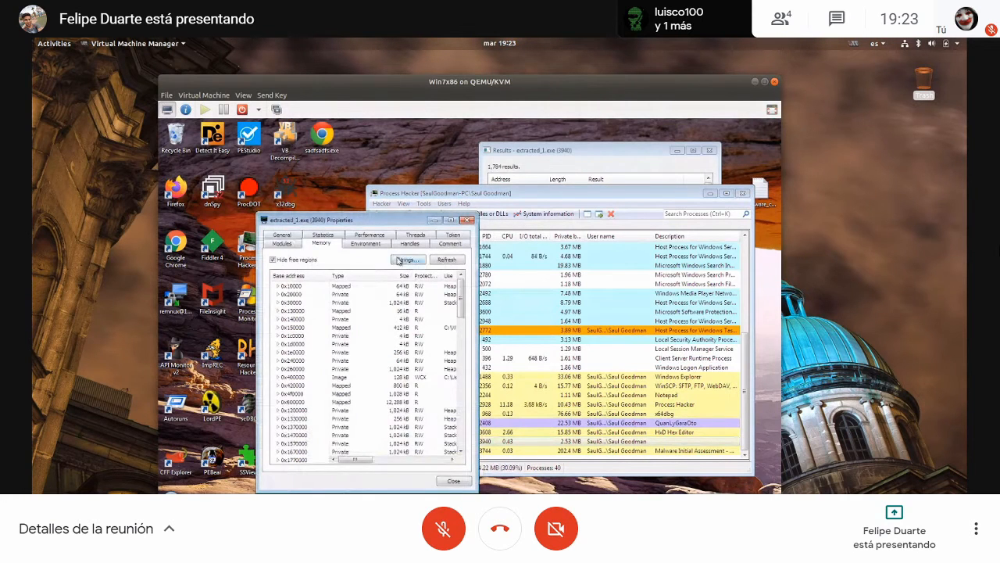
pyautogui.click(400, 260)
pyautogui.click(368, 295)
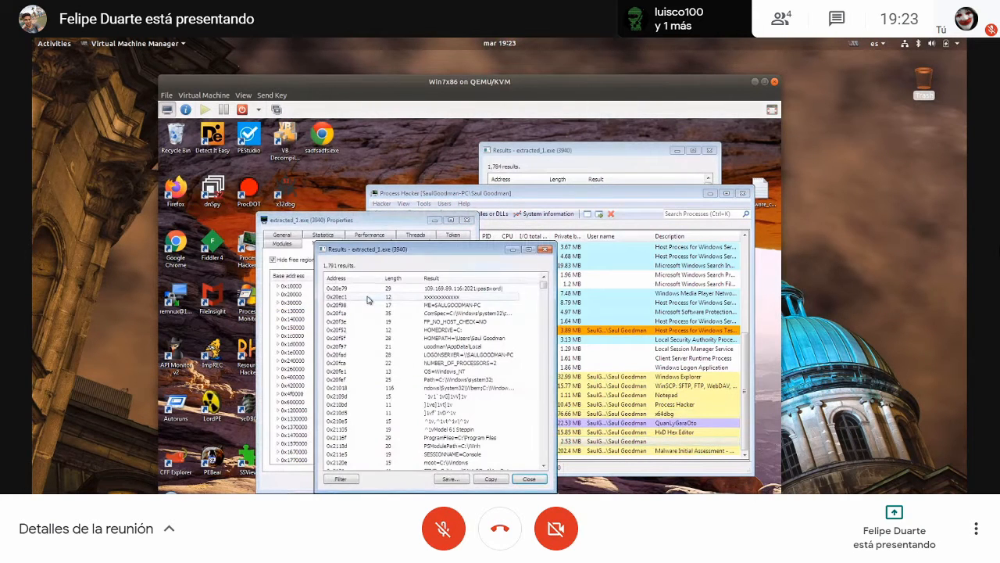
# - Examine the memory strings around the IP address and port entry at 0x20e79, and close the new results and process properties
pyautogui.click(448, 289)
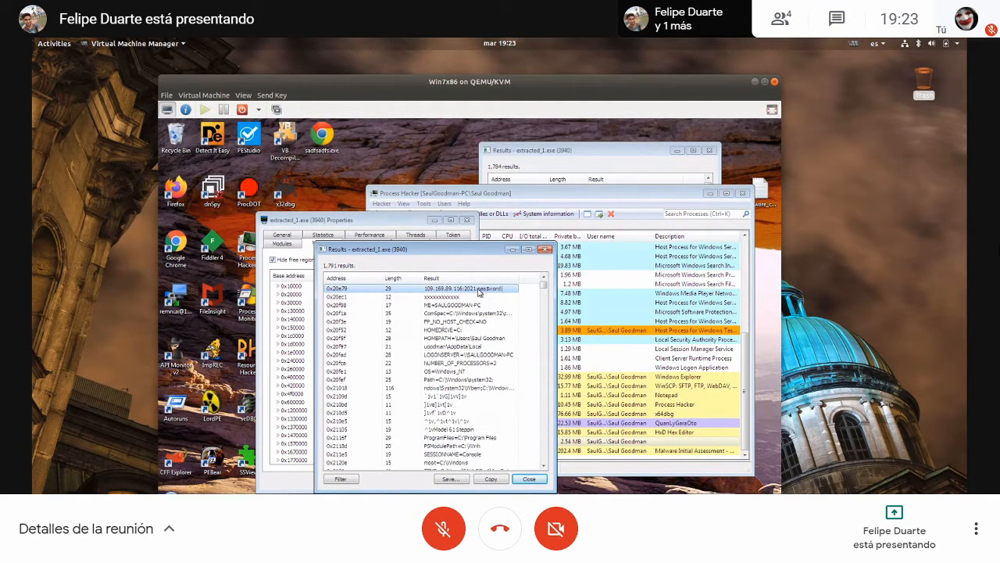
pyautogui.scroll(-5, 541, 288)
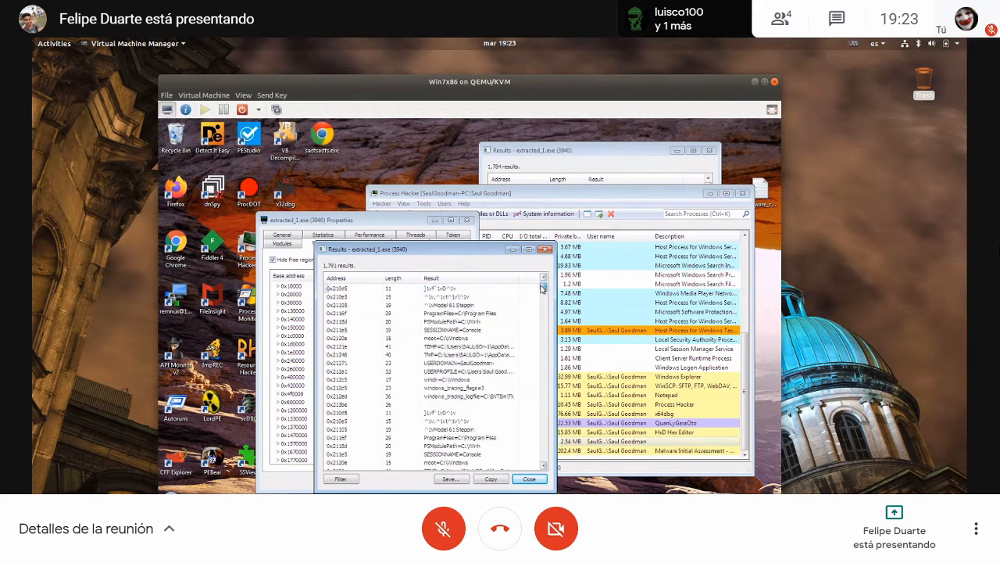
pyautogui.scroll(5, 542, 286)
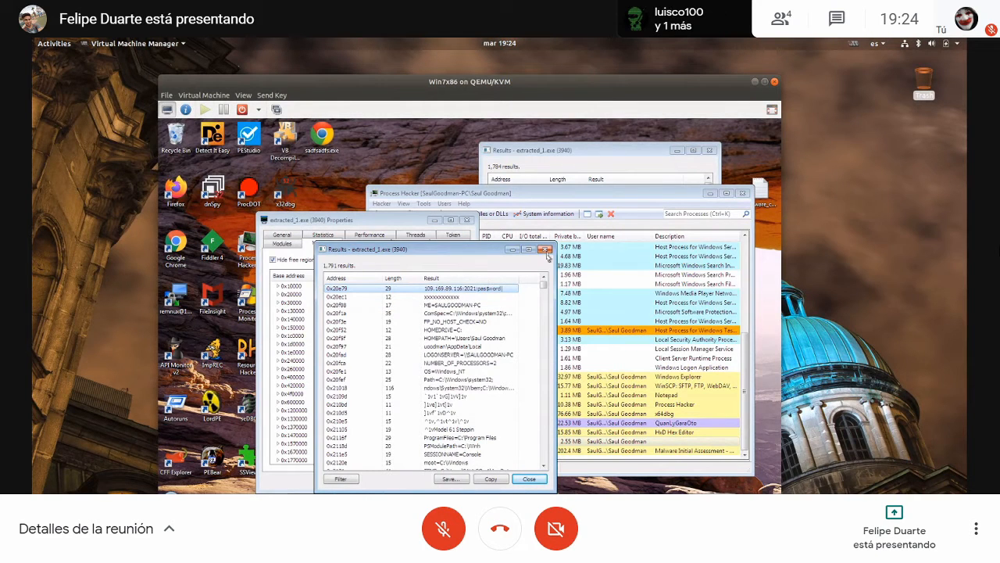
pyautogui.click(547, 250)
pyautogui.click(467, 220)
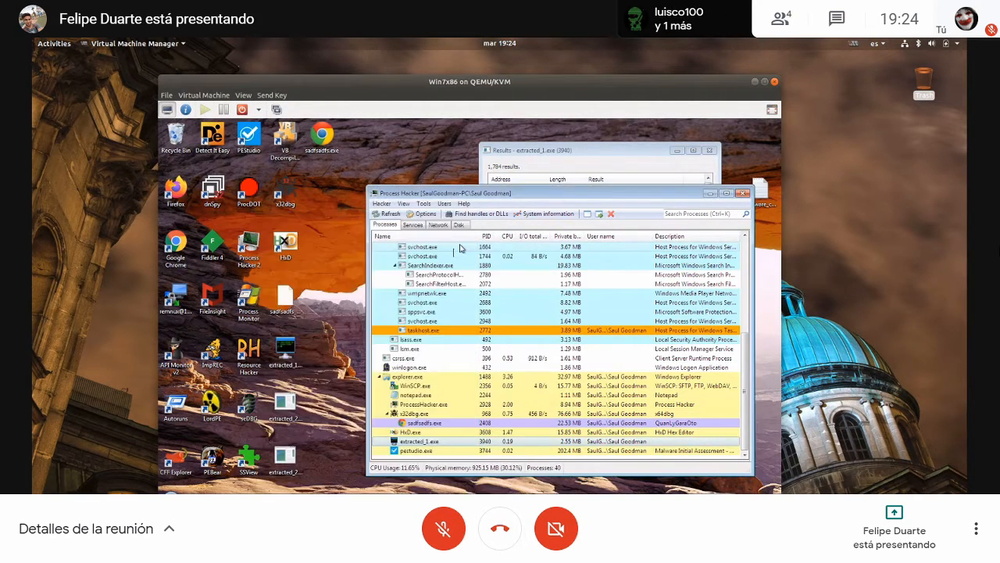
# - Open extracted_1.exe in Resource Hacker, display the SETTINGS resource under RCData, and bring malware_checklist.txt to the front
pyautogui.click(291, 353)
pyautogui.moveTo(294, 353); pyautogui.dragTo(262, 353)
pyautogui.doubleClick(193, 175)
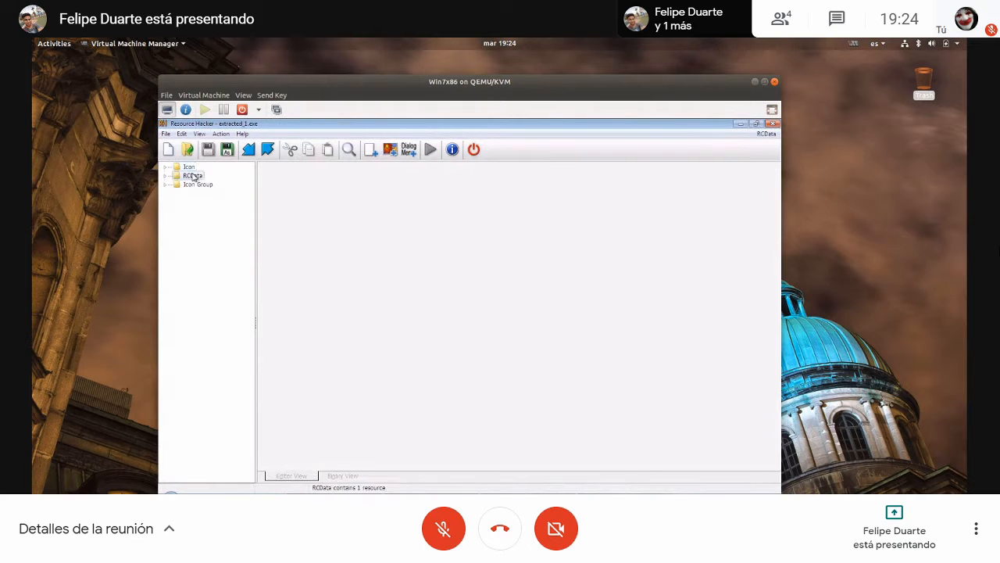
pyautogui.click(200, 184)
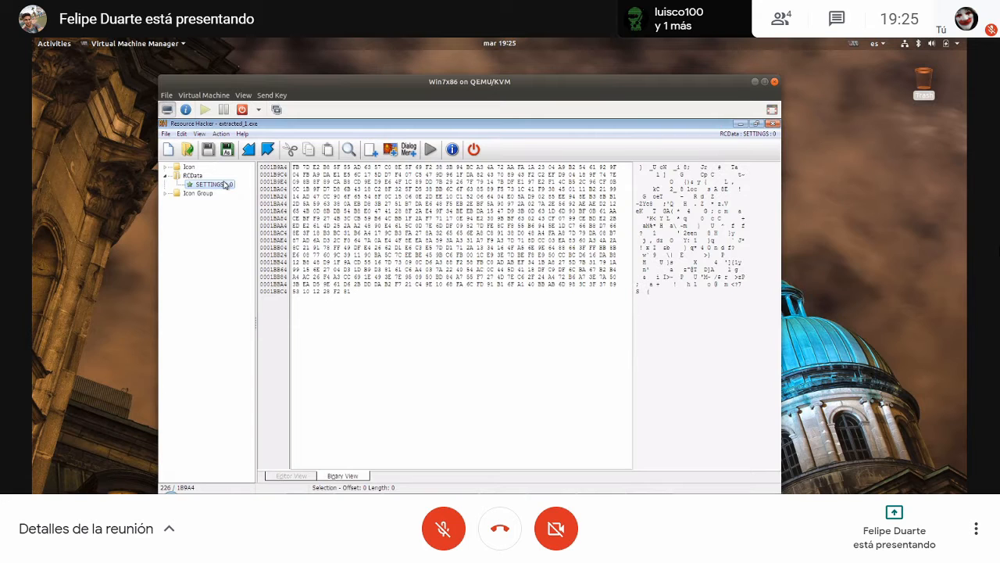
pyautogui.click(358, 500)
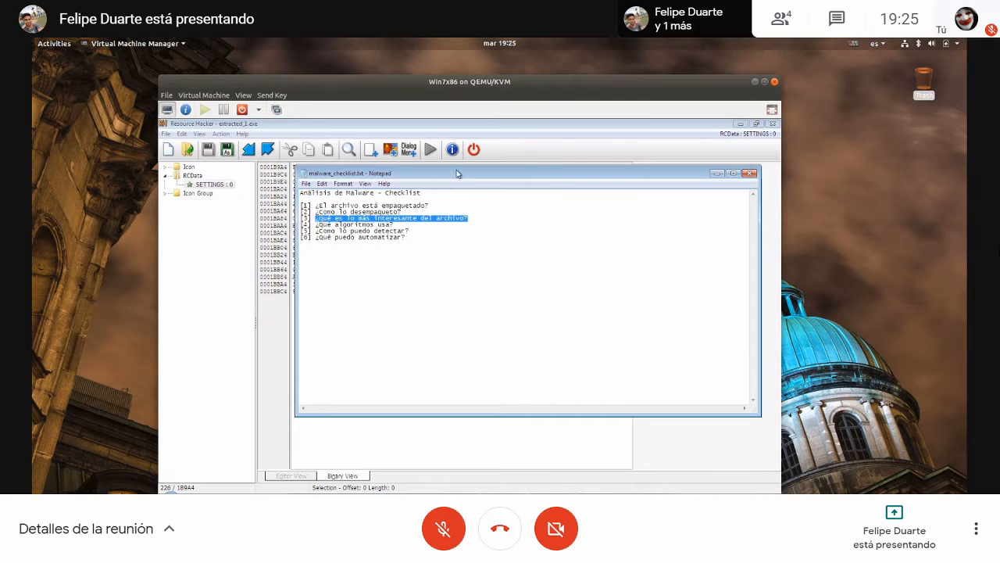
# - Highlight checklist item 4, "¿Qué algoritmos usa?", and reposition the Notepad window over the Resource Hacker view
pyautogui.moveTo(456, 174); pyautogui.dragTo(506, 281)
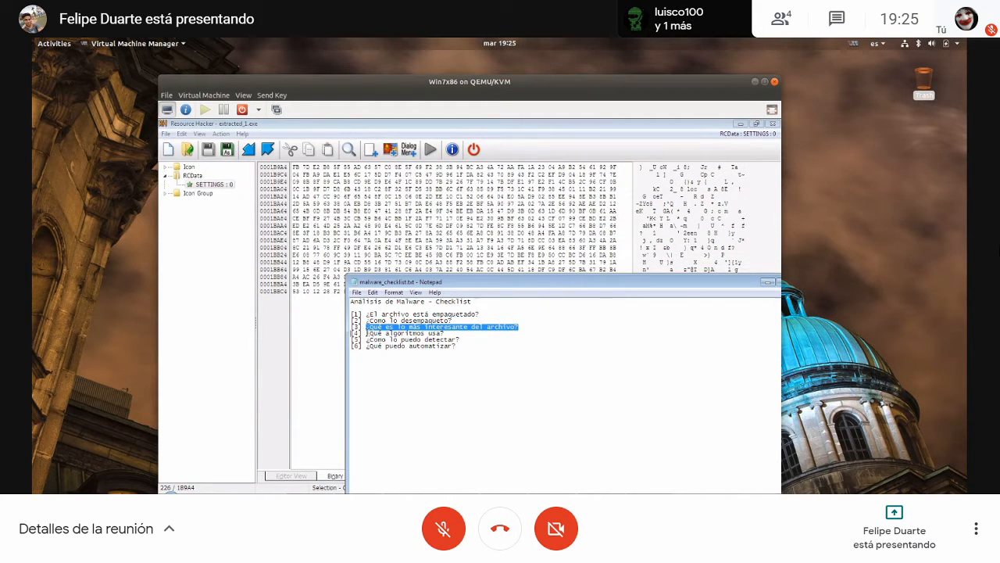
pyautogui.moveTo(367, 333); pyautogui.dragTo(458, 334)
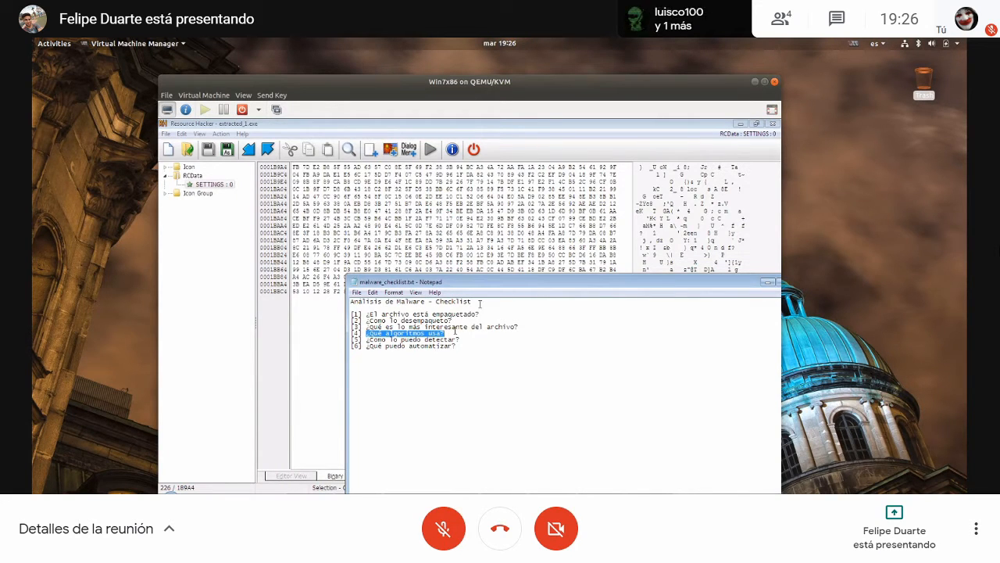
pyautogui.moveTo(516, 286); pyautogui.dragTo(420, 205)
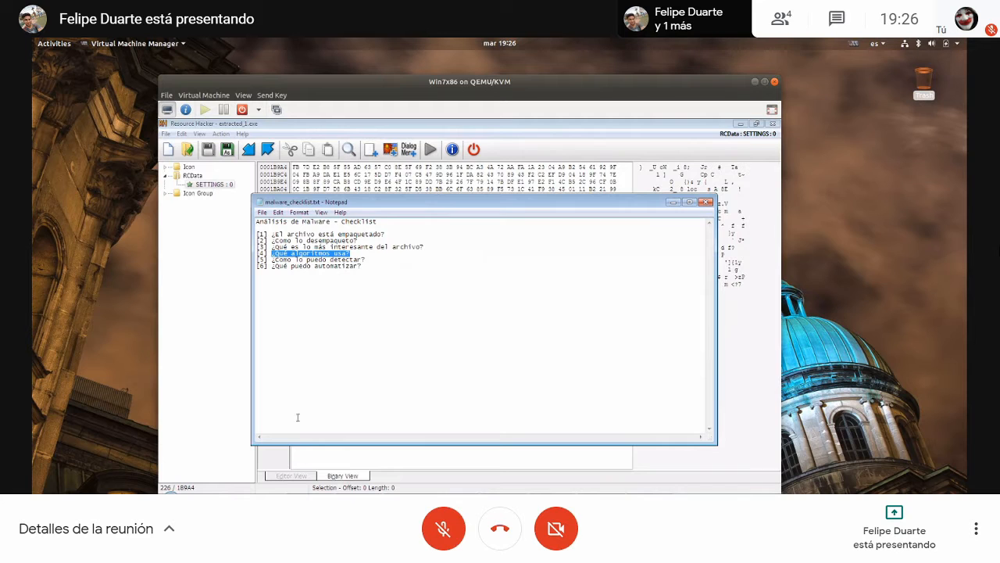
# - Minimize Resource Hacker, clearing the desktop, and switch to the WinSCP session connected to the remnux machine
pyautogui.press('super+e')
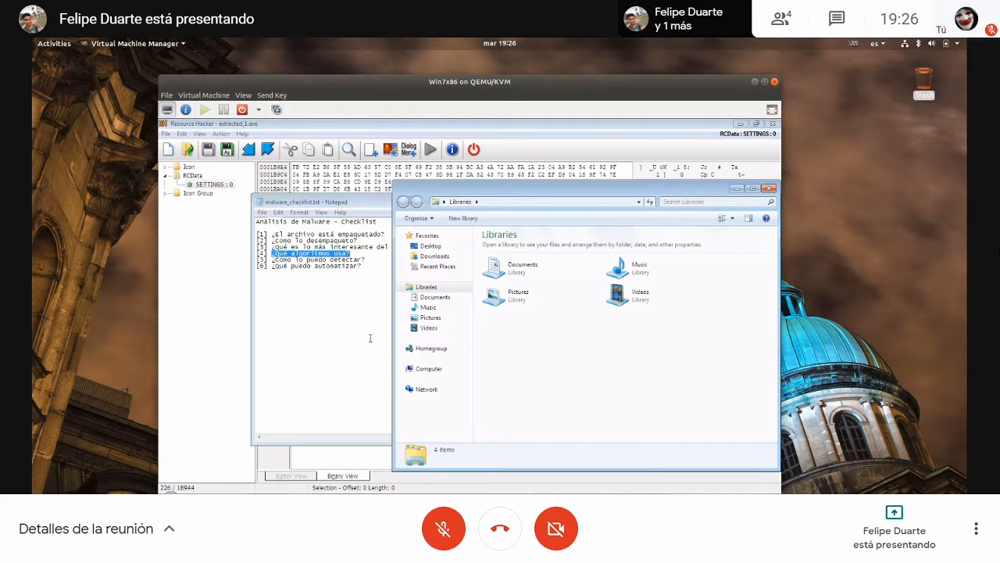
pyautogui.click(769, 189)
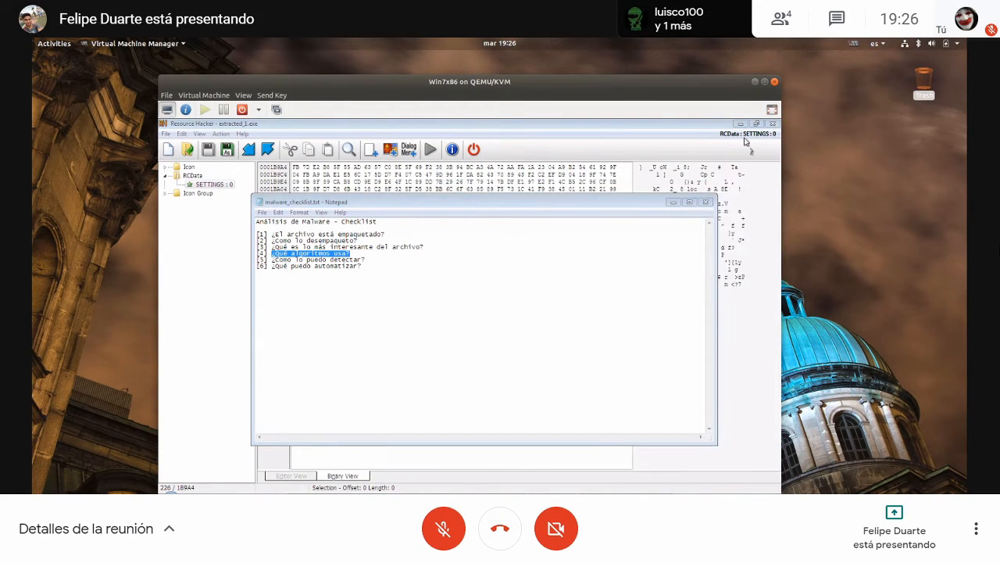
pyautogui.click(737, 124)
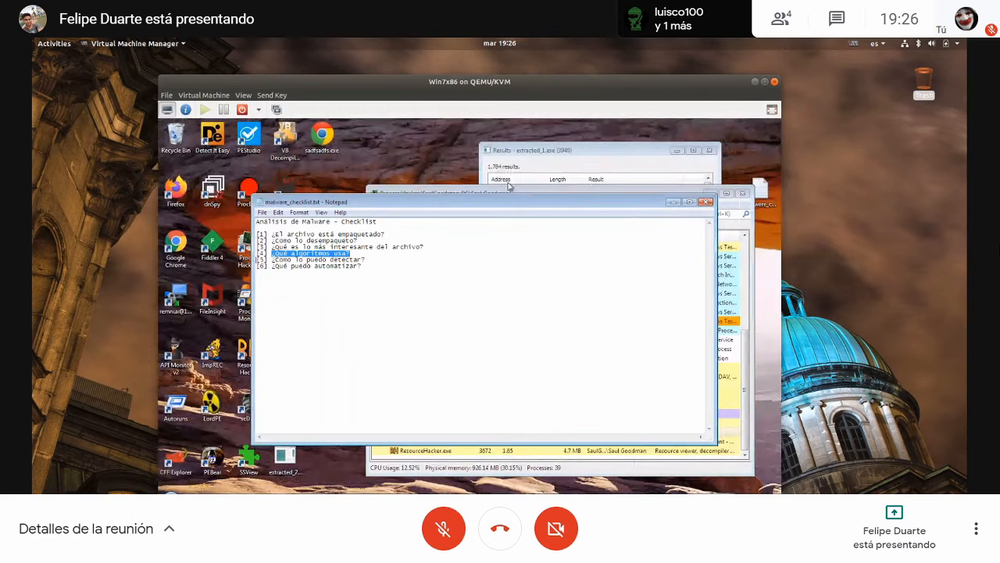
pyautogui.moveTo(359, 201); pyautogui.dragTo(528, 163)
pyautogui.click(334, 493)
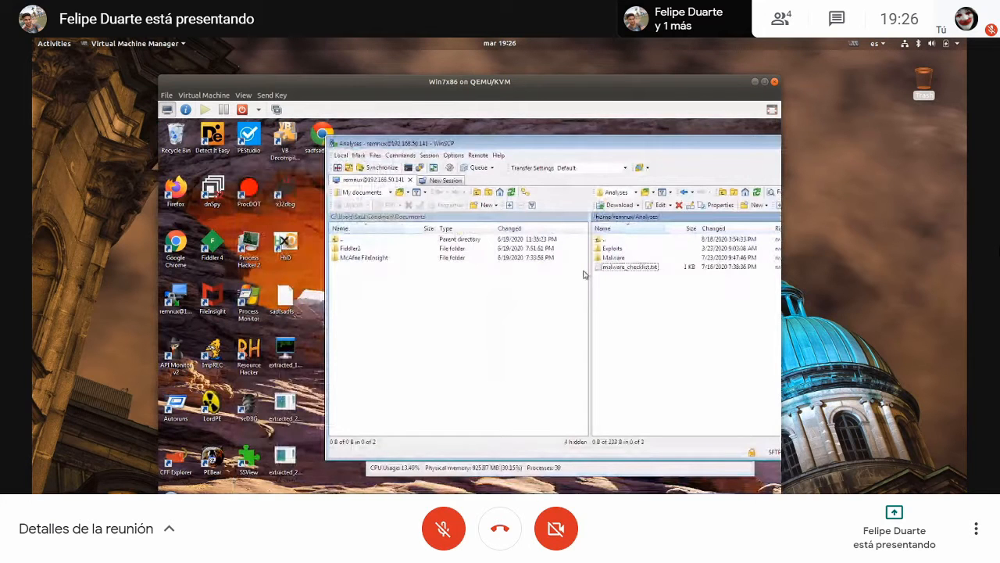
# - Try to upload extracted_1.exe from the desktop to the remote /home folder, and abort the transfer
pyautogui.doubleClick(600, 239)
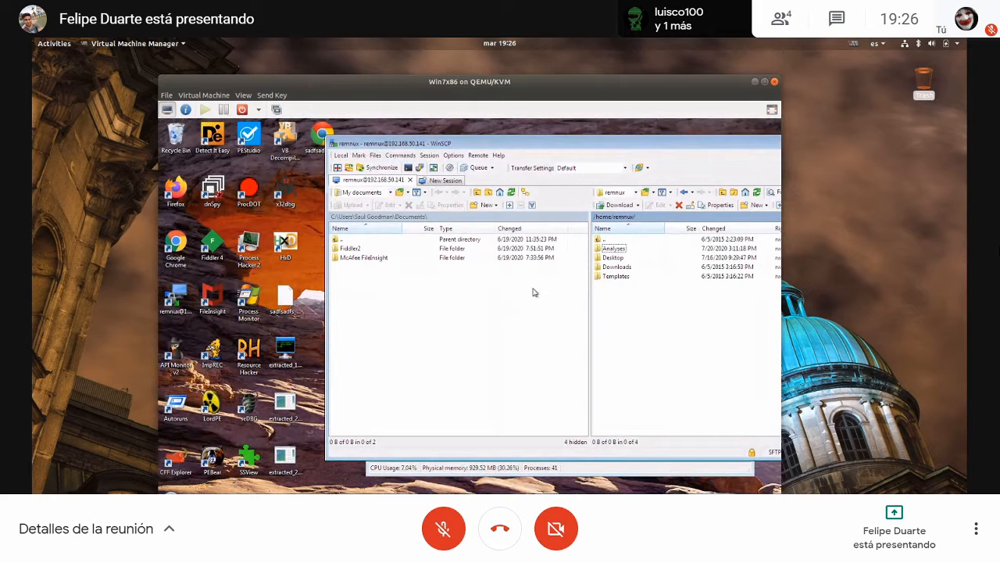
pyautogui.doubleClick(599, 241)
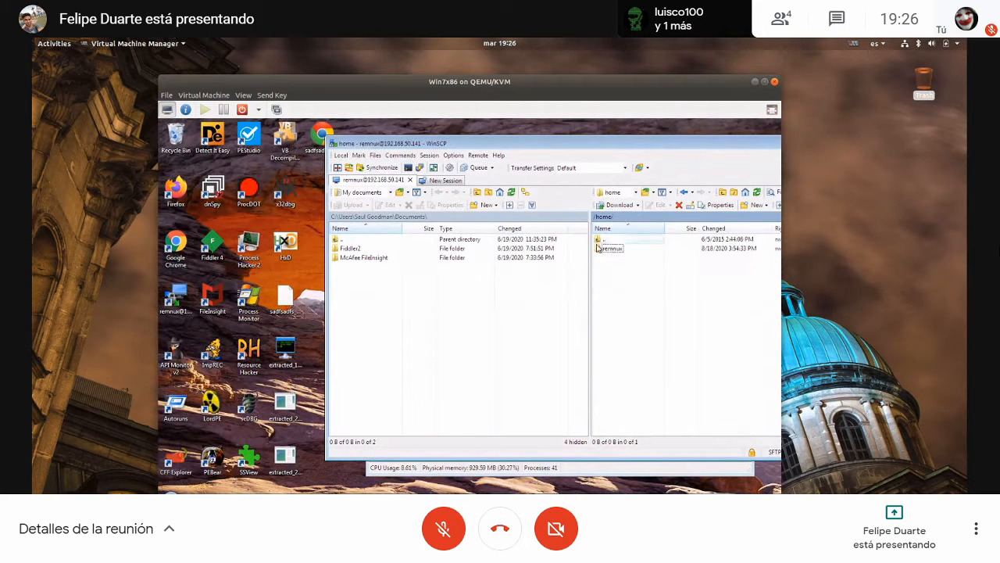
pyautogui.click(293, 347)
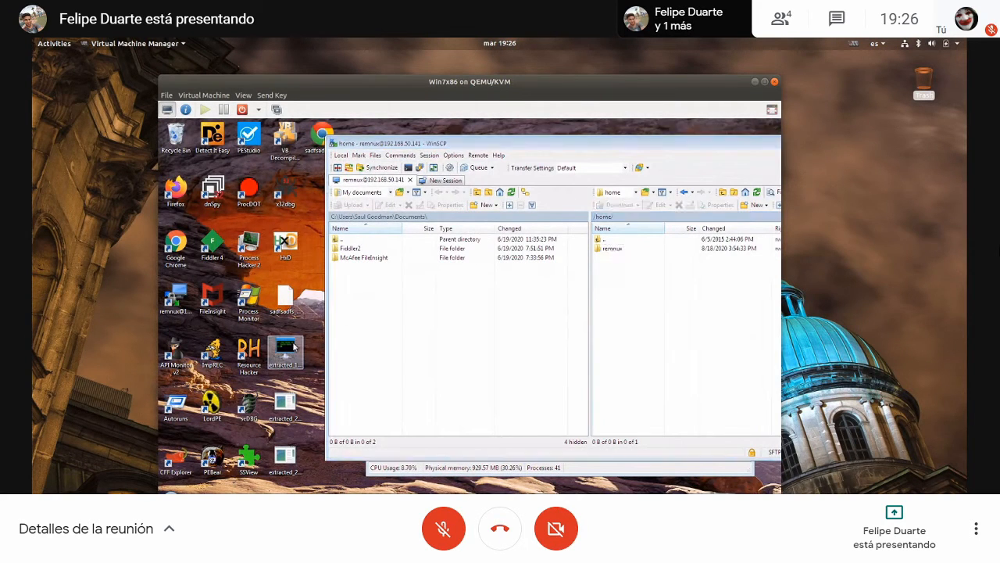
pyautogui.moveTo(294, 347); pyautogui.dragTo(633, 286)
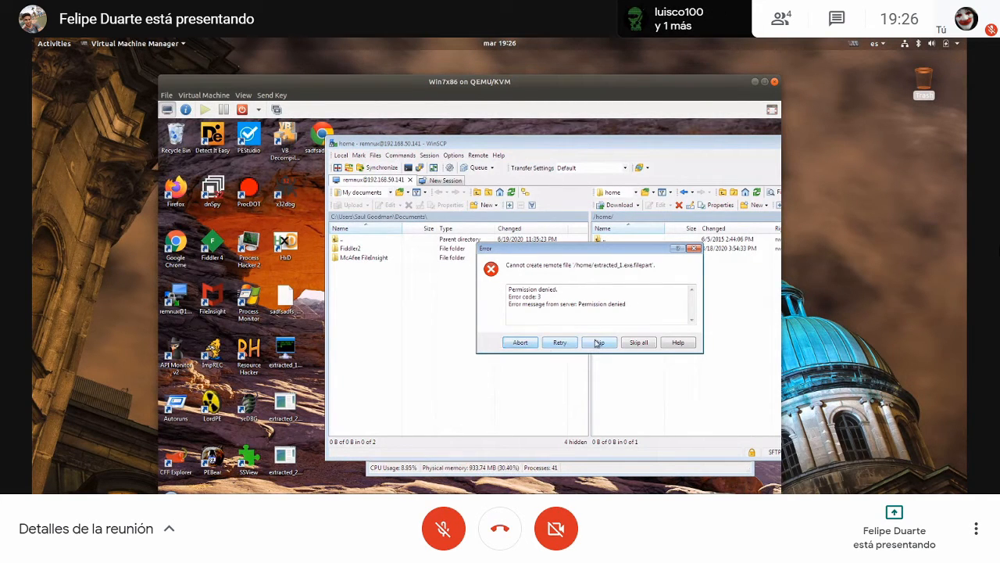
pyautogui.click(520, 342)
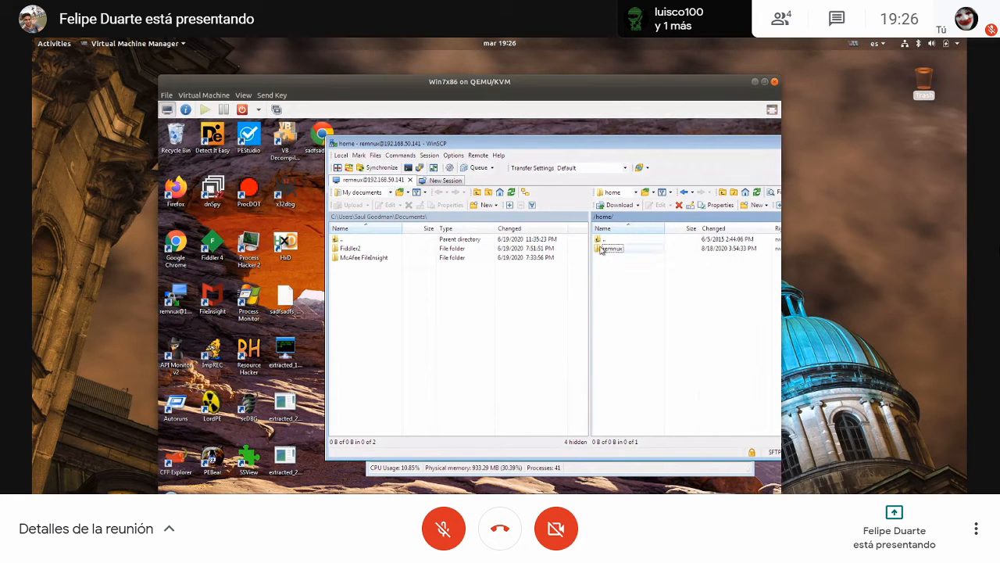
# - Upload extracted_1.exe from the desktop to the remote /home/remnux folder
pyautogui.doubleClick(601, 249)
pyautogui.click(614, 249)
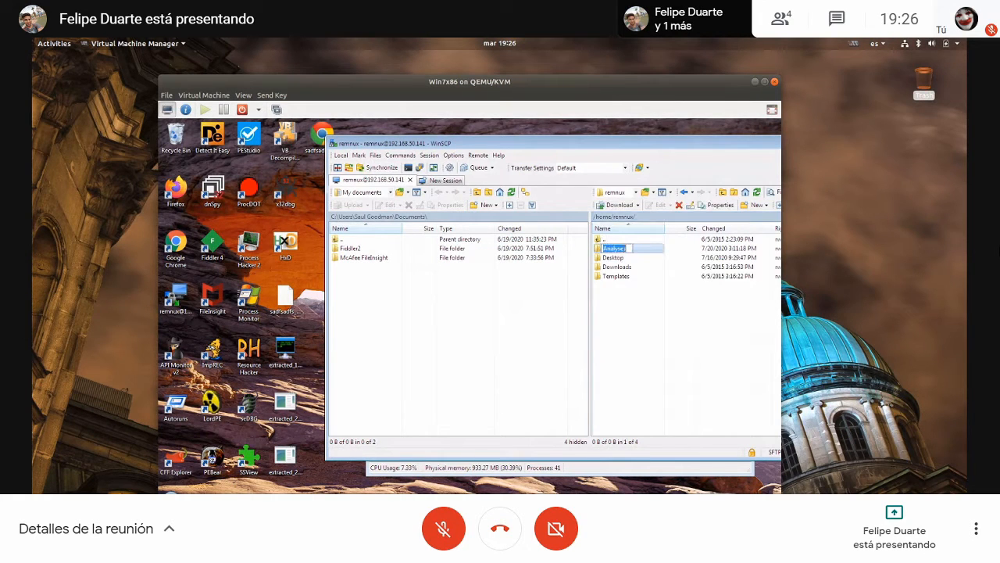
pyautogui.click(629, 292)
pyautogui.moveTo(286, 352); pyautogui.dragTo(637, 332)
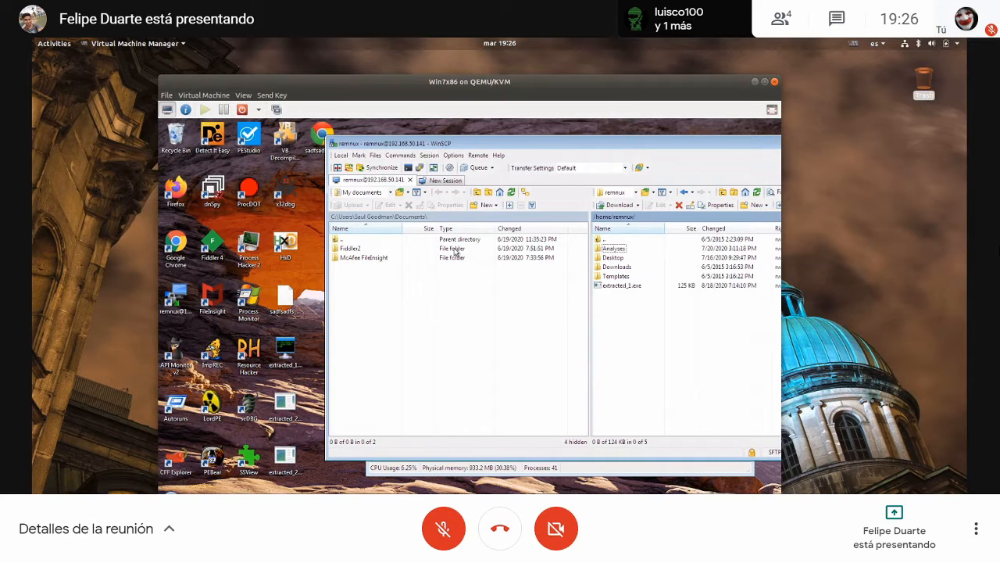
# - Copy extracted_1.exe from the remnux home folder on 192.168.50.141 into the host's local MalwareAnalysis/Meetup folder using Files
pyautogui.click(280, 486)
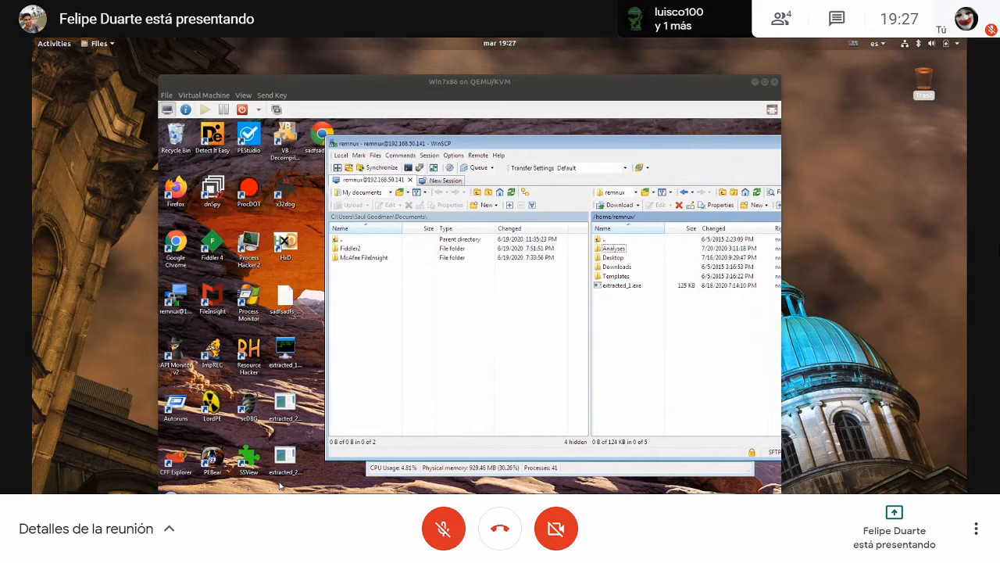
pyautogui.moveTo(33, 165); pyautogui.dragTo(559, 46)
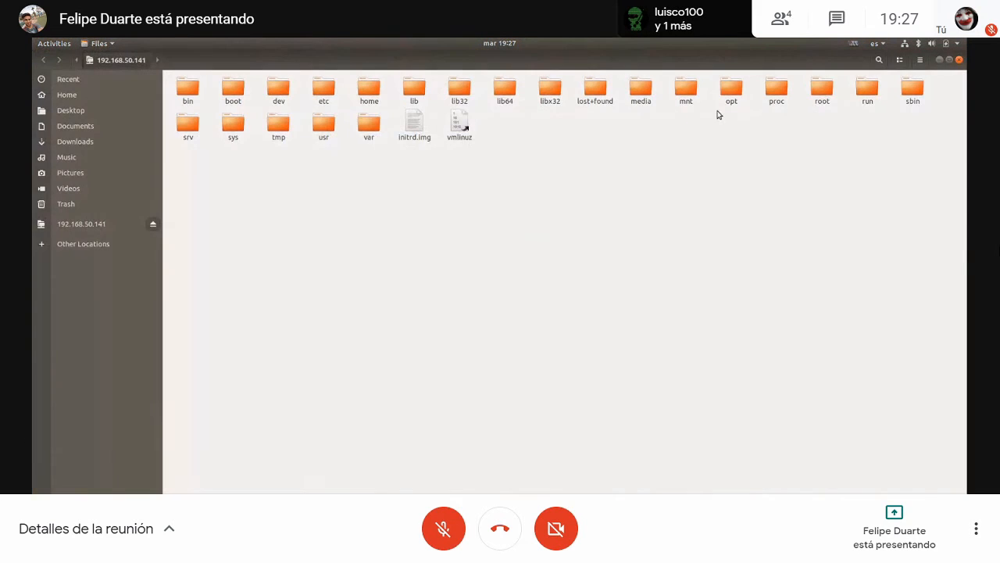
pyautogui.doubleClick(372, 97)
pyautogui.doubleClick(204, 97)
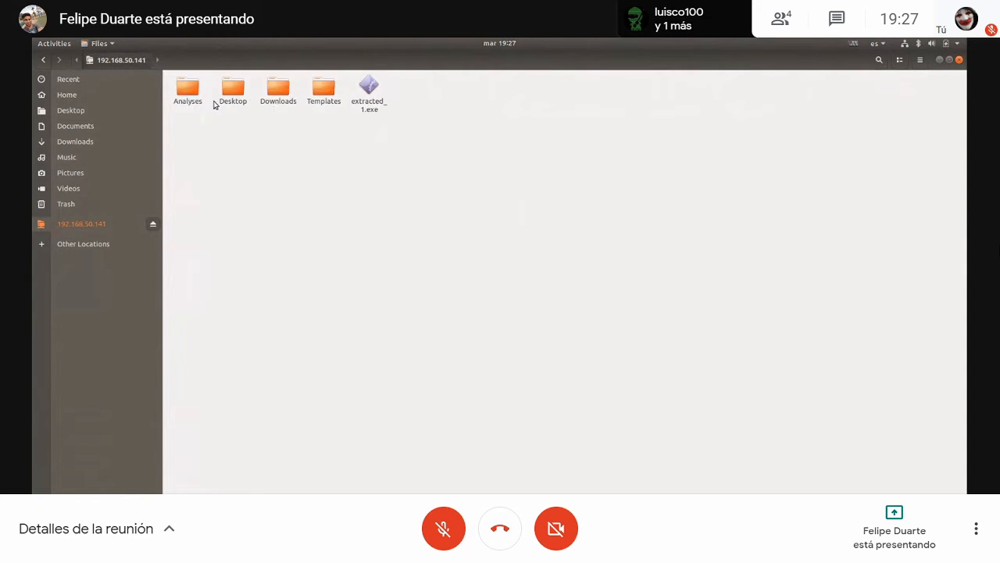
pyautogui.click(362, 91)
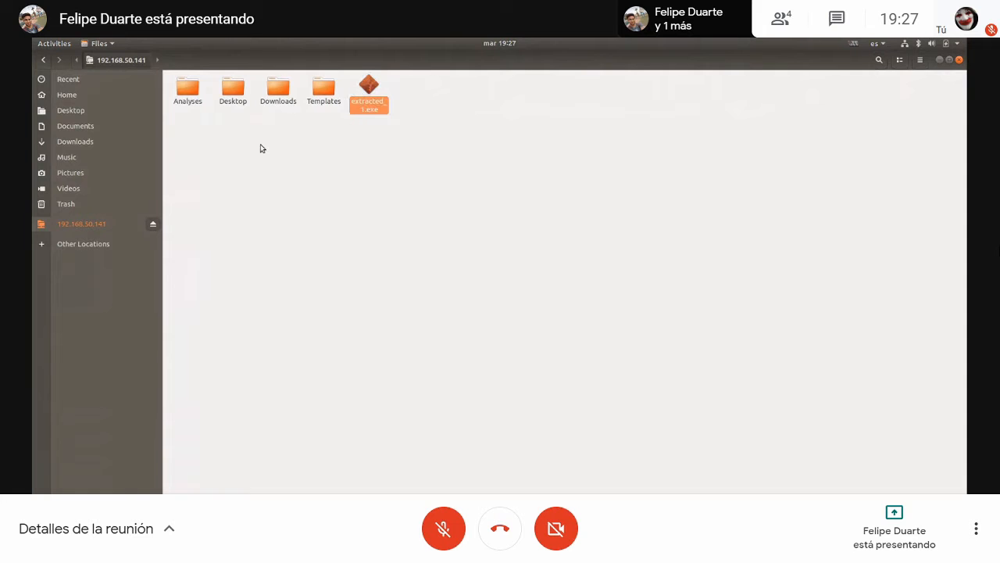
pyautogui.click(100, 97)
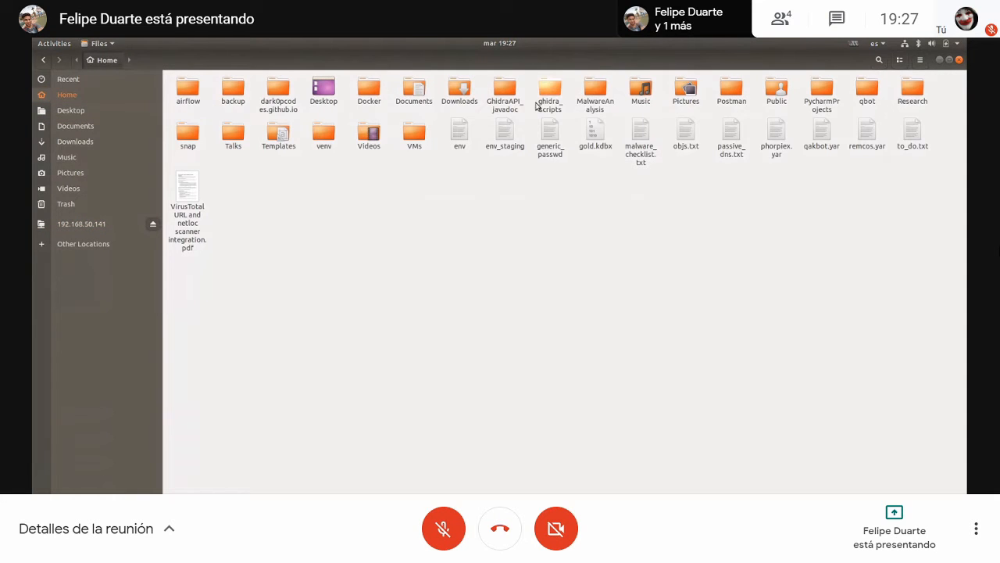
pyautogui.doubleClick(594, 90)
pyautogui.click(325, 88)
pyautogui.doubleClick(327, 89)
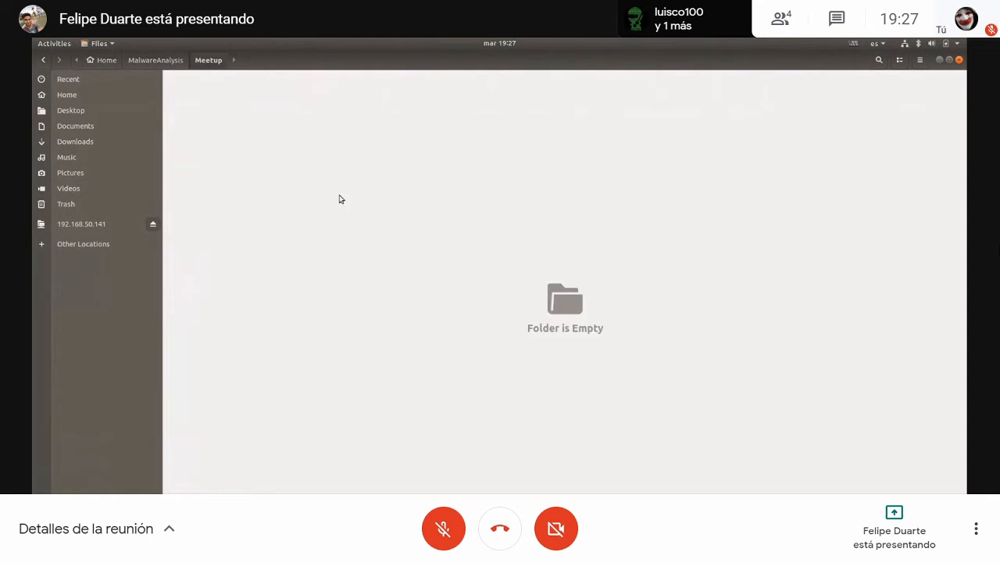
pyautogui.hotkey('ctrl', 'v')
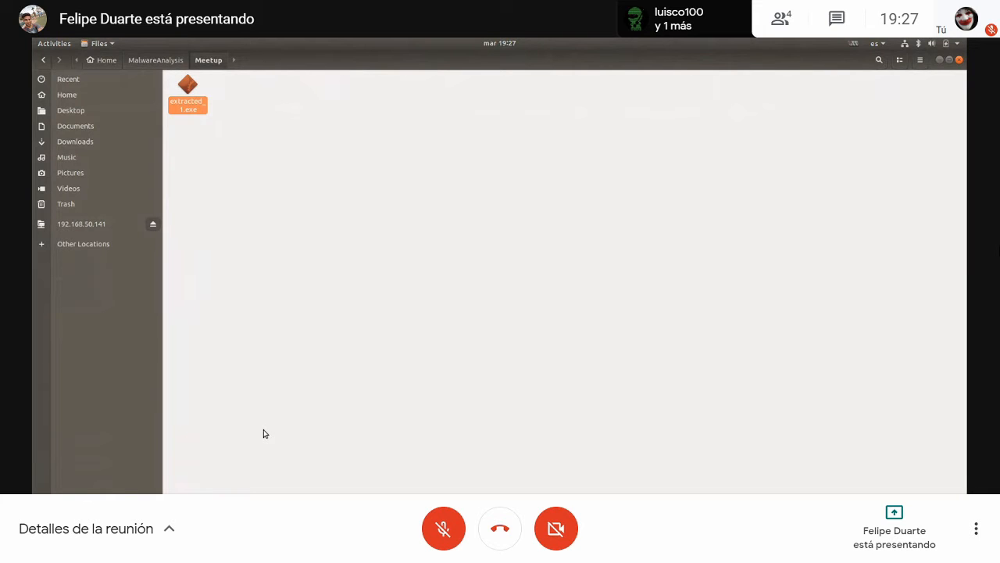
# - Launch IDA on the host and begin disassembling a new file
pyautogui.press('super+a')
pyautogui.click(643, 336)
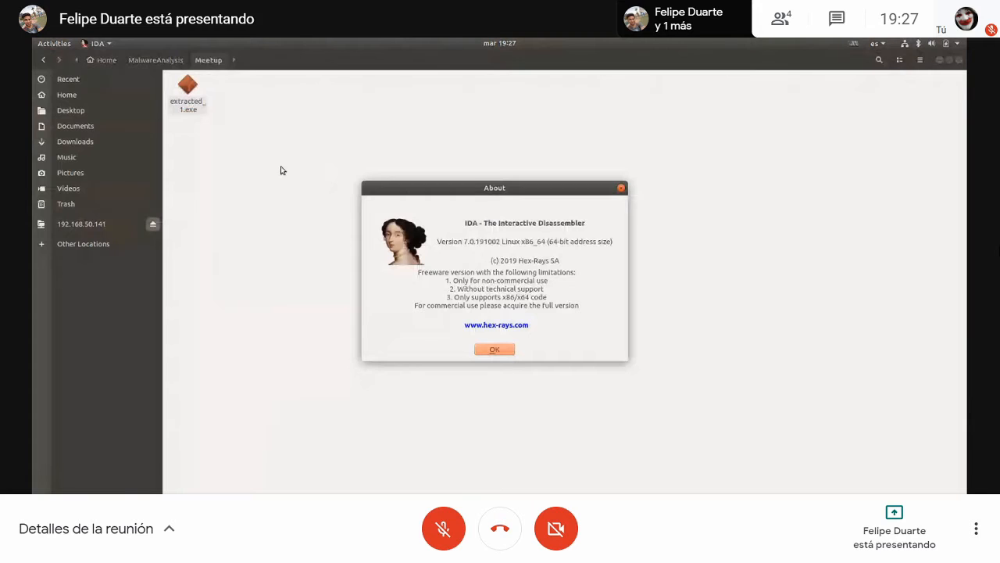
pyautogui.click(495, 349)
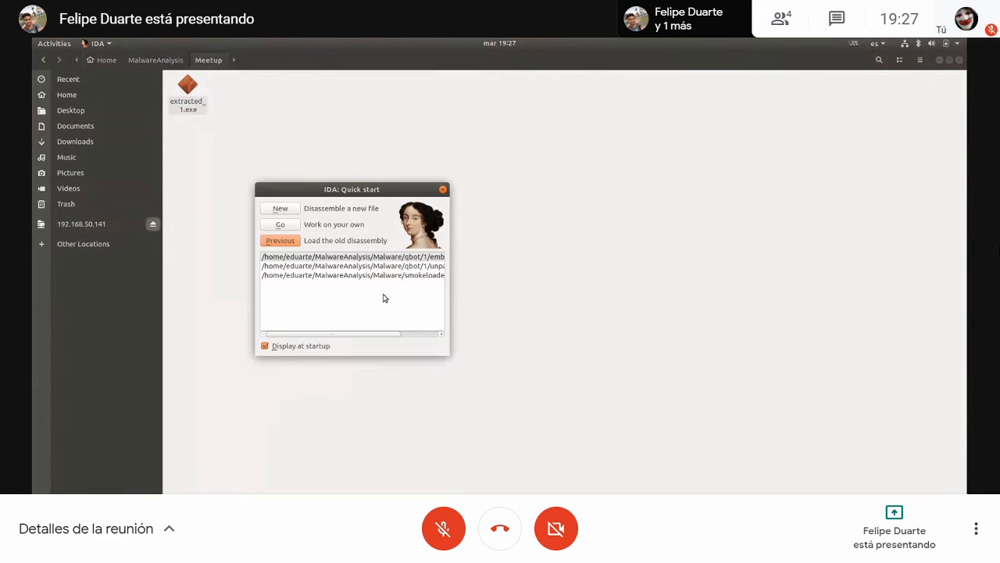
pyautogui.click(280, 208)
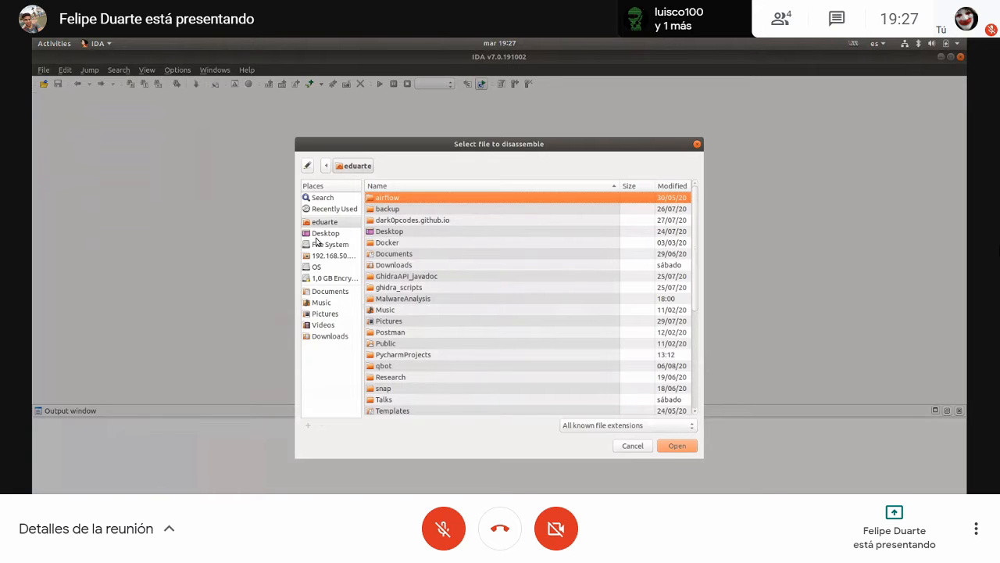
# - Load extracted_1.exe from MalwareAnalysis/Meetup as a Portable executable for 80386 (PE) with the default analysis options
pyautogui.click(322, 234)
pyautogui.click(326, 223)
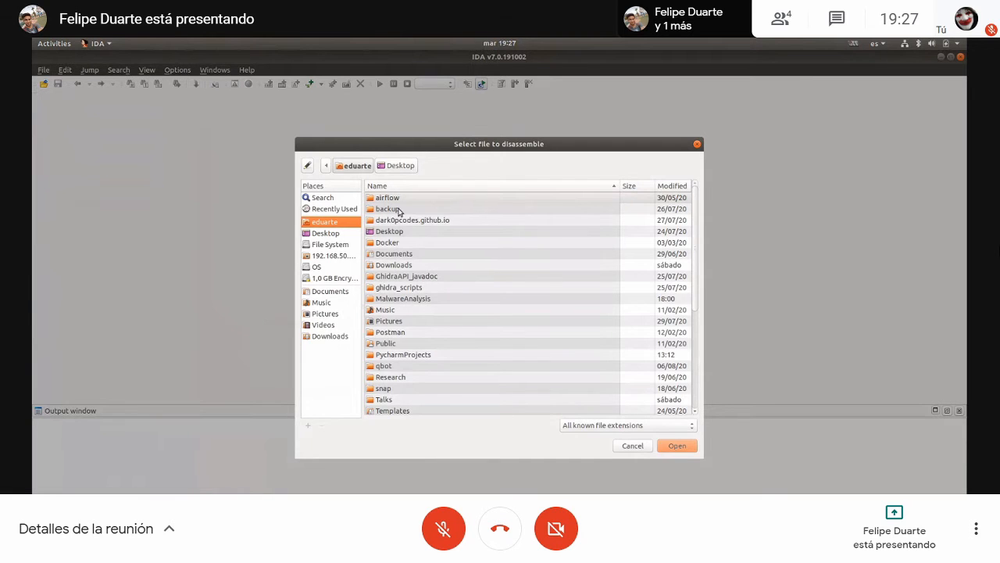
pyautogui.doubleClick(398, 298)
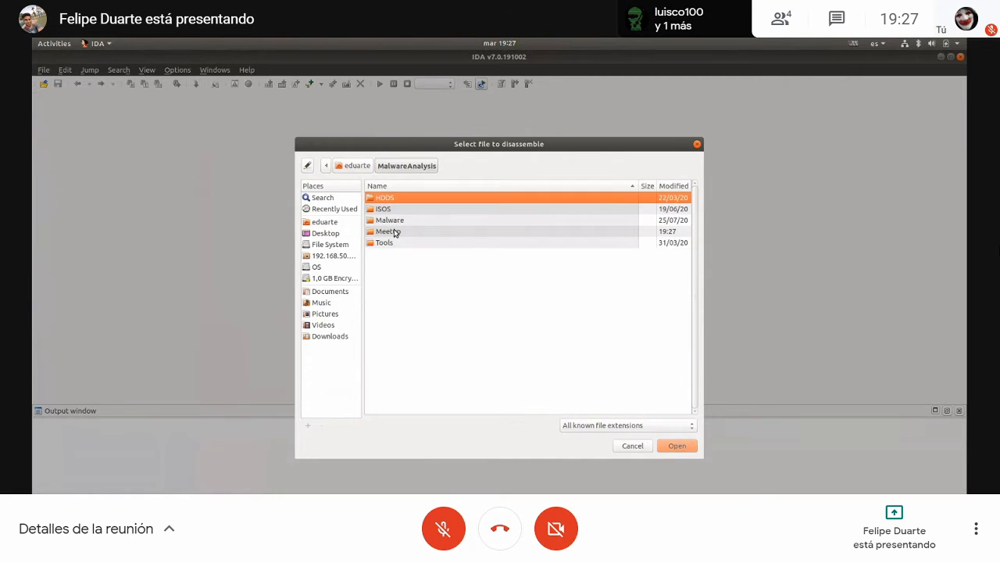
pyautogui.doubleClick(391, 237)
pyautogui.click(677, 443)
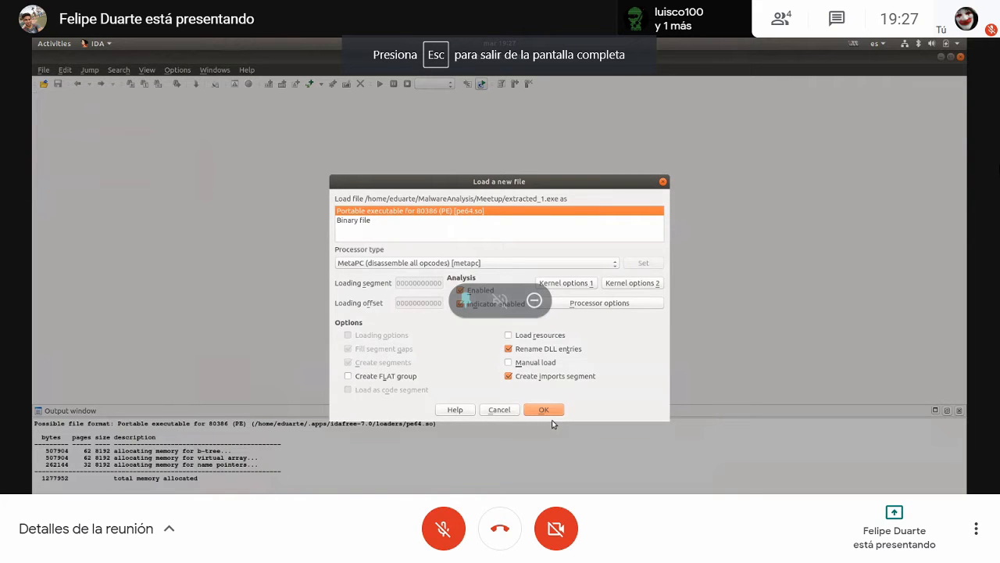
pyautogui.click(537, 414)
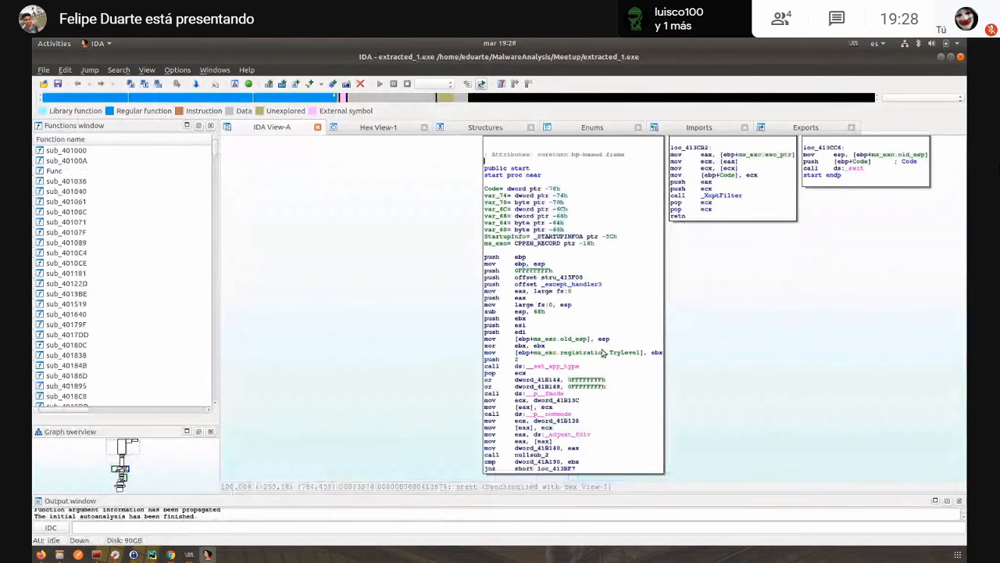
# - Try to display an external graph from the loc_413CB2 block beside the start function
pyautogui.moveTo(804, 281); pyautogui.dragTo(700, 380)
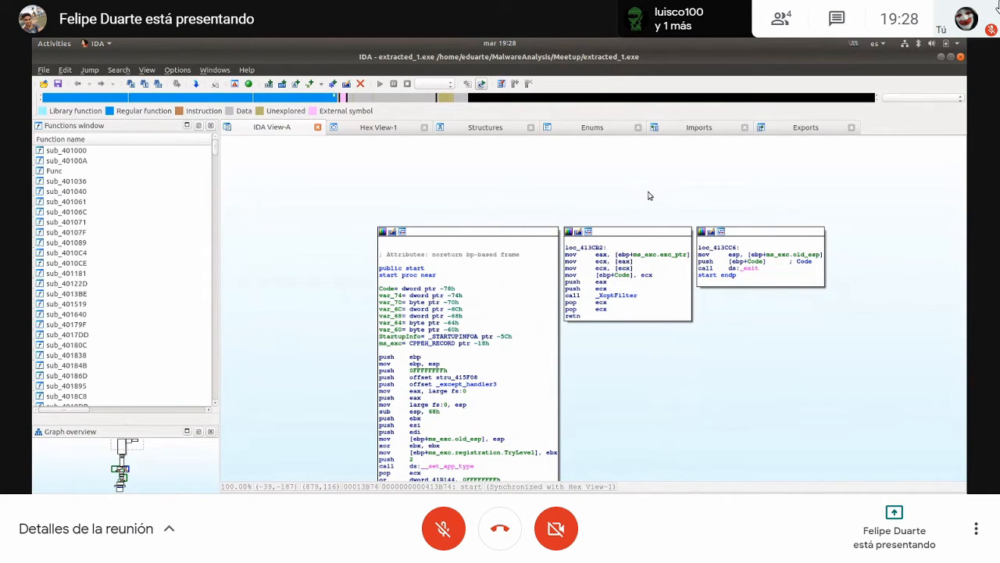
pyautogui.click(589, 233)
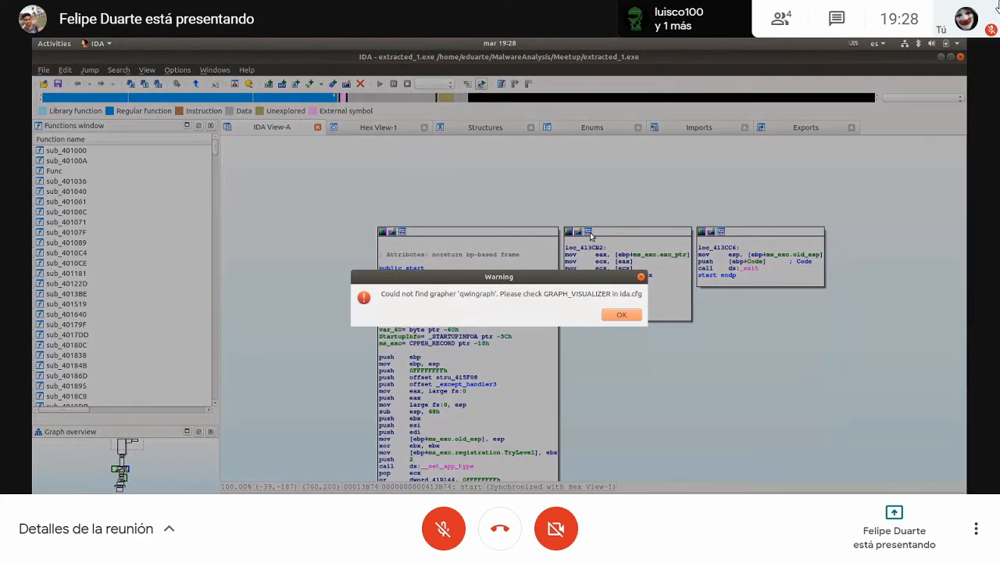
pyautogui.click(621, 314)
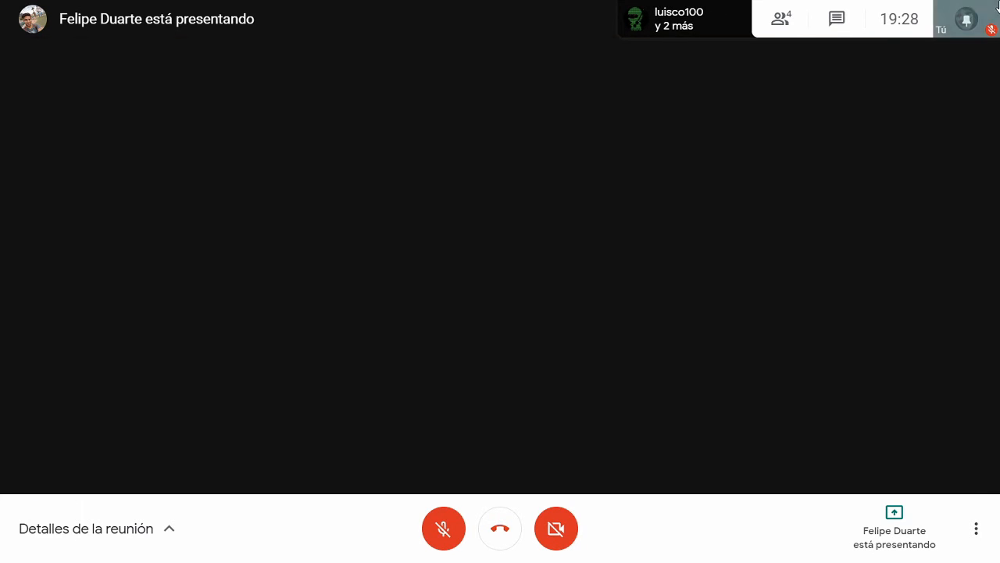
# - Pin the presenter's shared screen from the meeting's participant list and close the meeting details
pyautogui.click(622, 18)
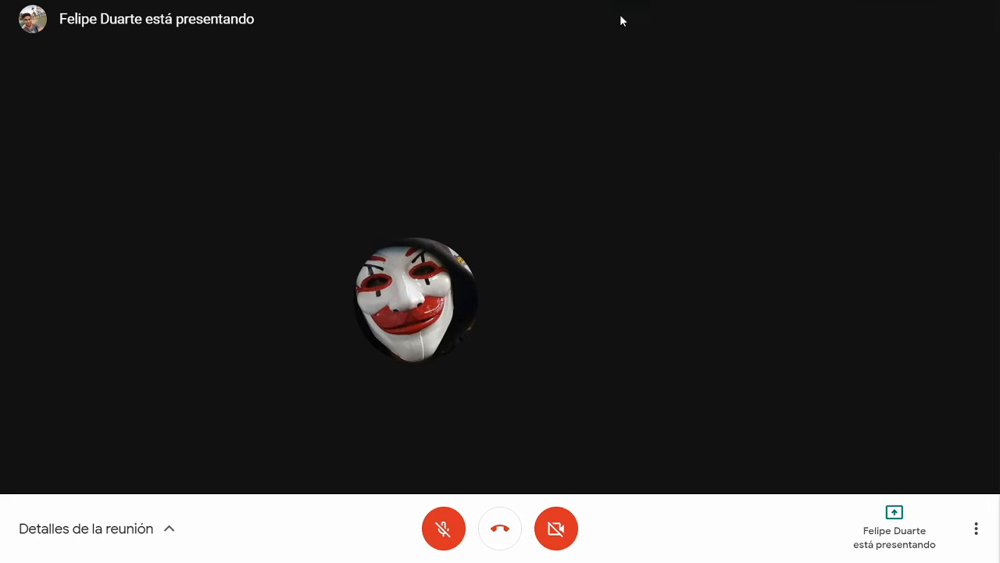
pyautogui.click(784, 197)
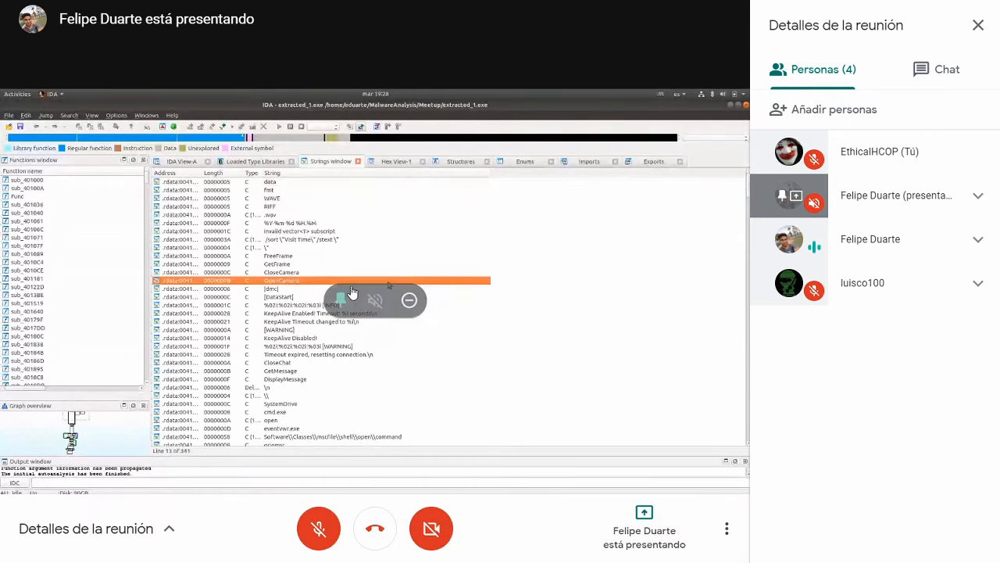
pyautogui.click(342, 300)
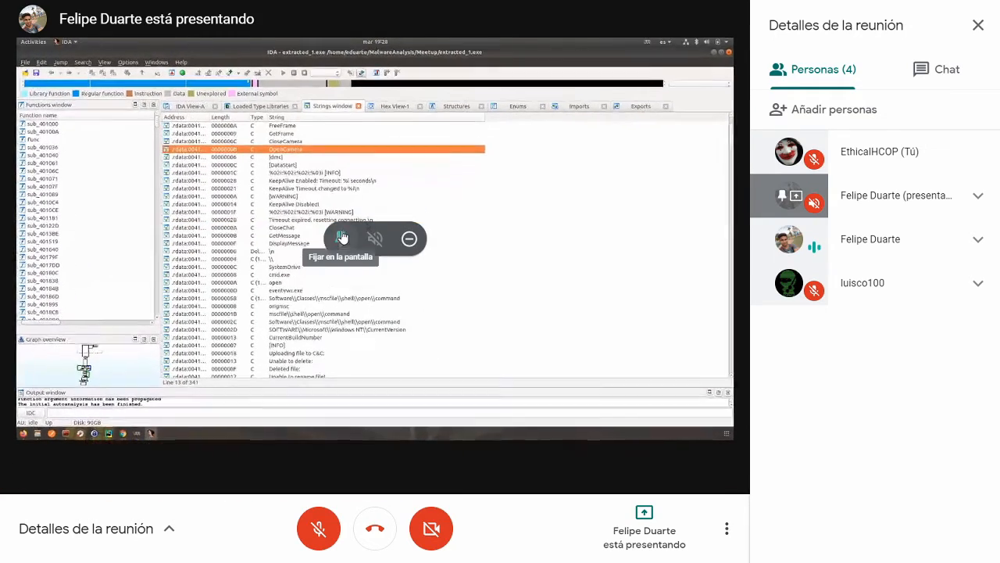
pyautogui.click(340, 229)
pyautogui.click(979, 25)
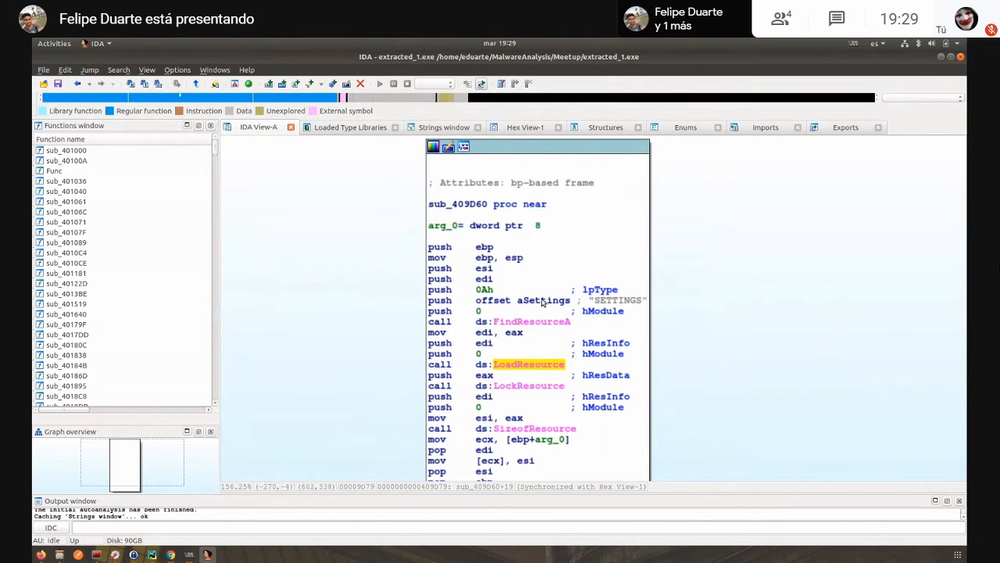
# - Rename the function sub_409D60, which loads the SETTINGS resource, as mw_settings_stuff
pyautogui.click(469, 205)
pyautogui.write('n')
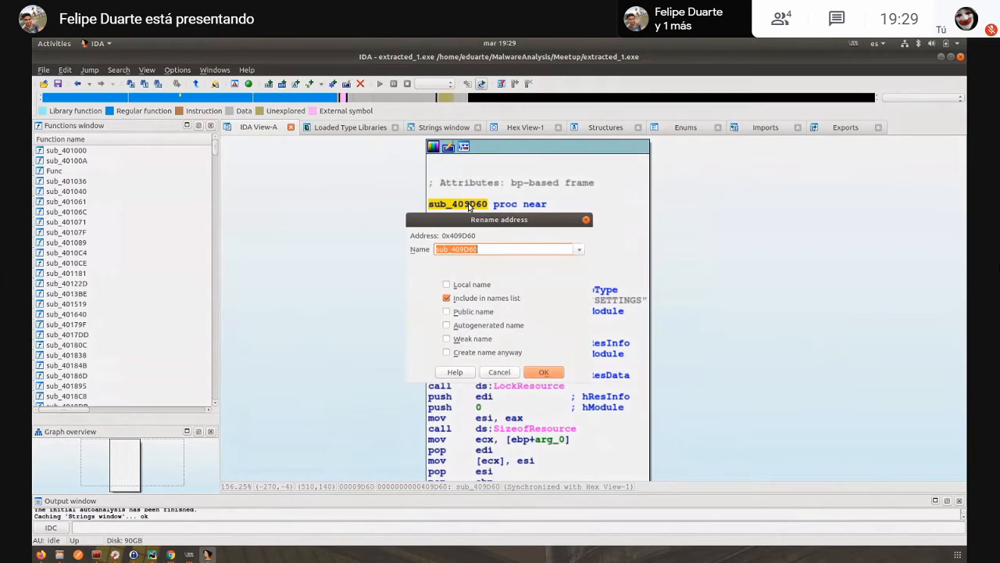
pyautogui.write('mw_s')
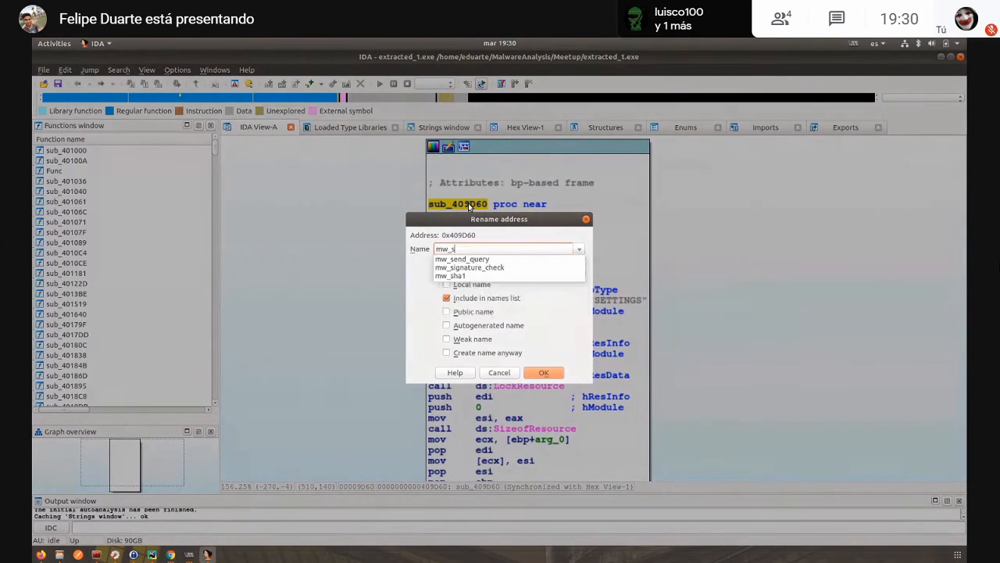
pyautogui.write('ettings_stuff')
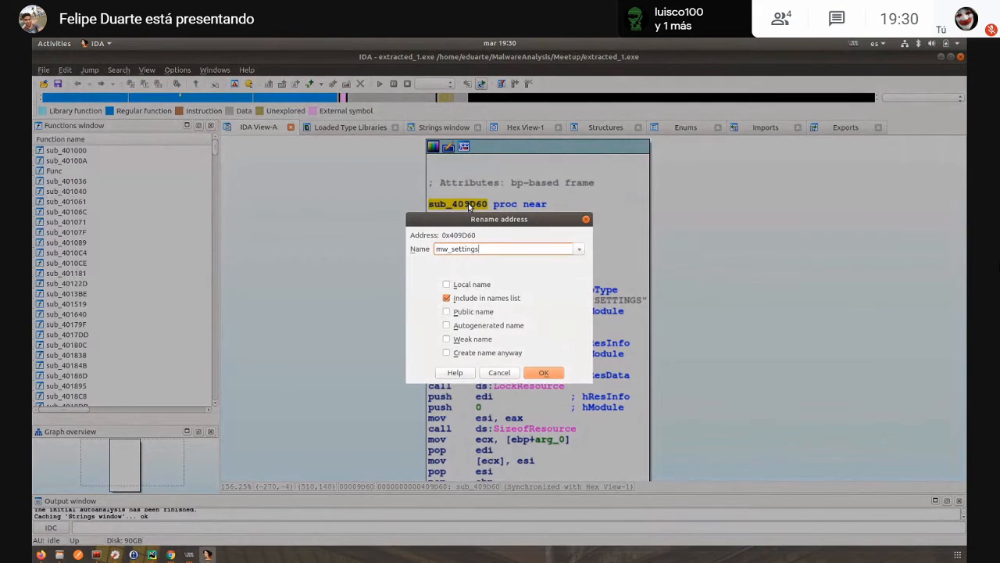
pyautogui.press('Return')
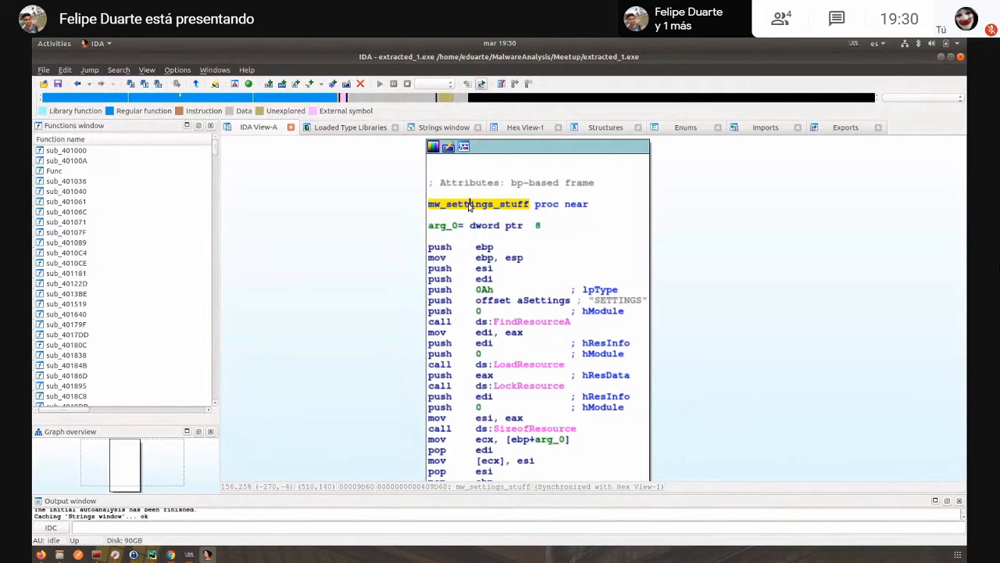
# - List the cross-references to mw_settings_stuff and go to its call in sub_4098D5
pyautogui.press('x')
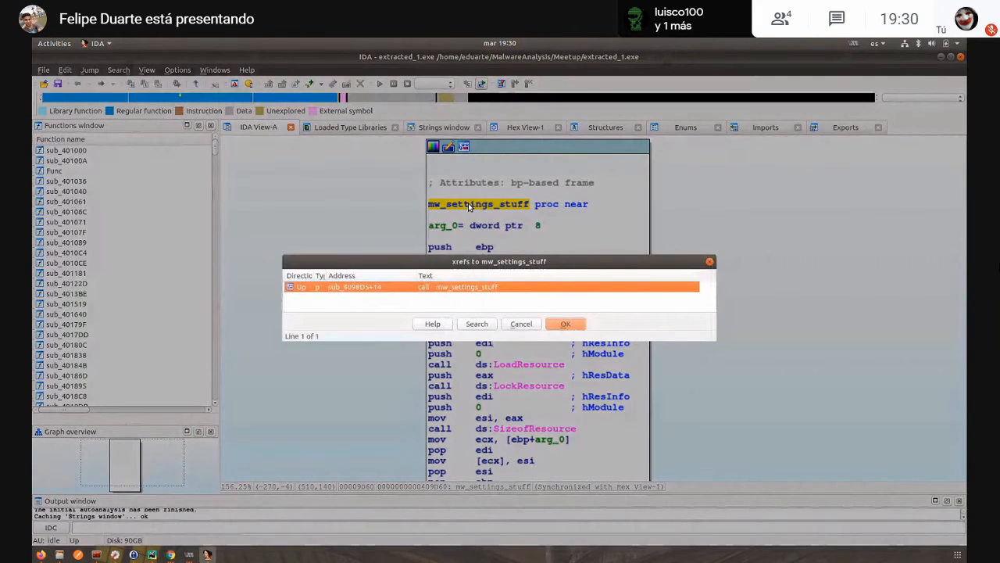
pyautogui.click(565, 323)
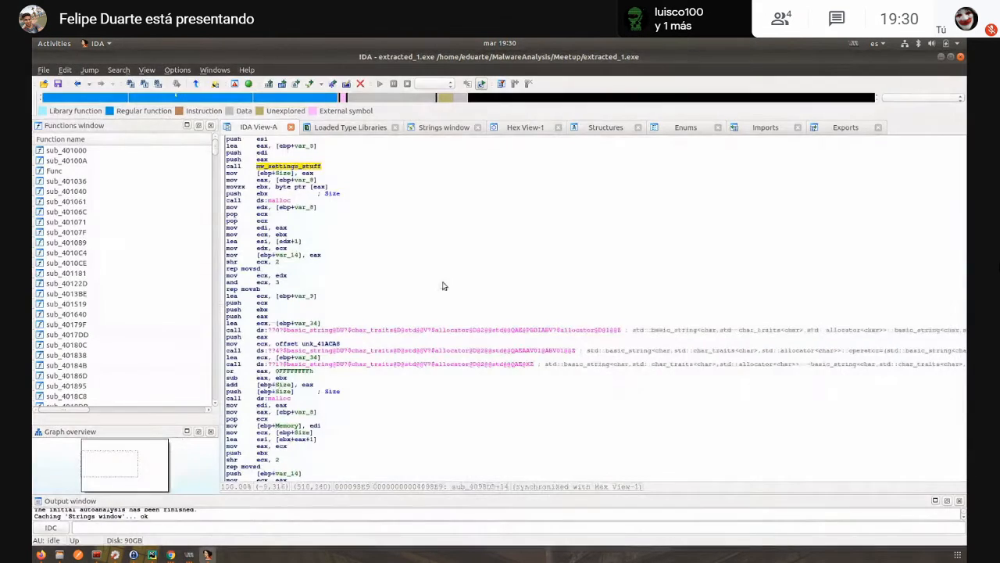
pyautogui.click(301, 167)
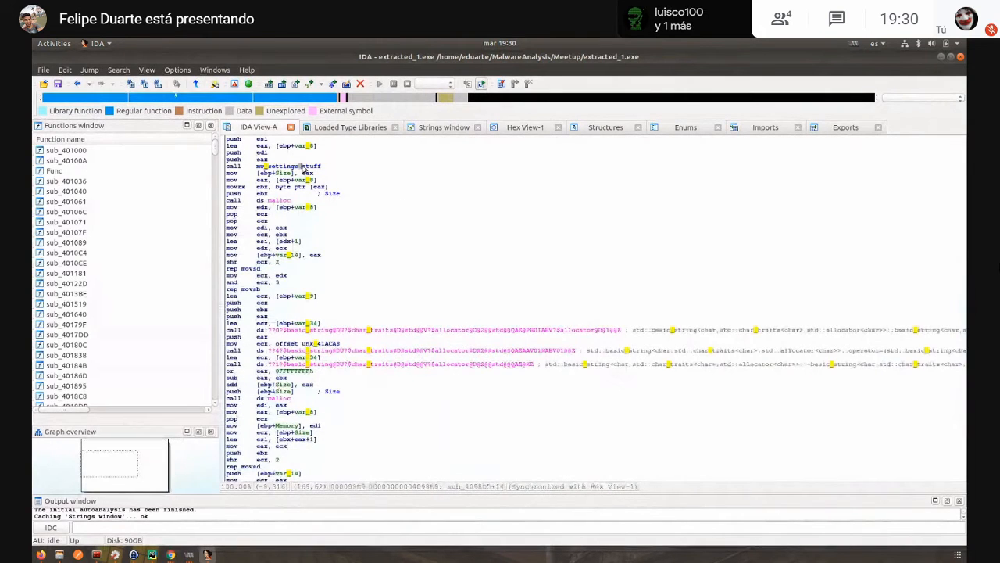
pyautogui.moveTo(304, 169)
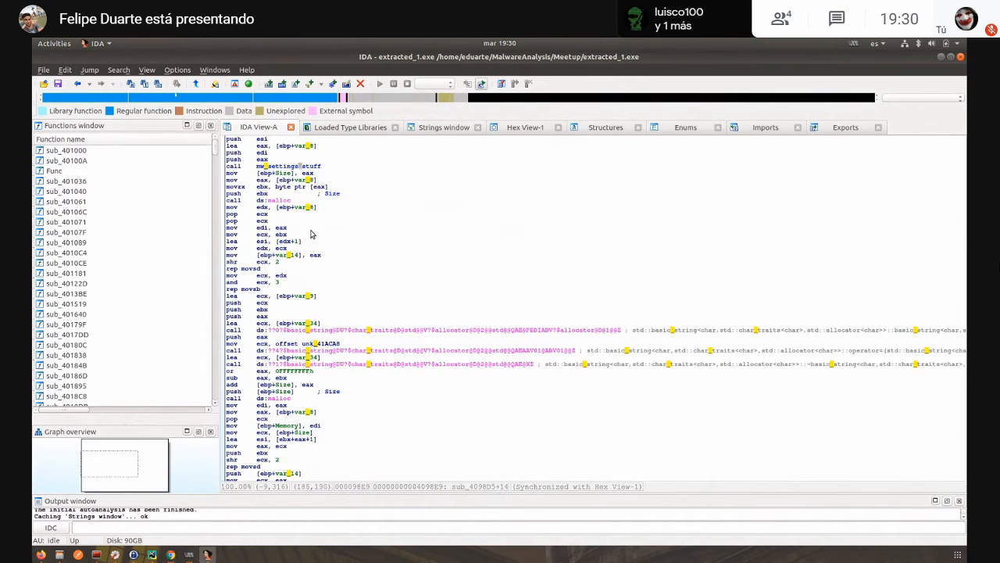
# - Examine the rest of sub_4098D5 after the mw_settings_stuff call, including its calls to sub_402F8B and sub_40308E
pyautogui.scroll(-3, 310, 254)
pyautogui.scroll(-3, 339, 281)
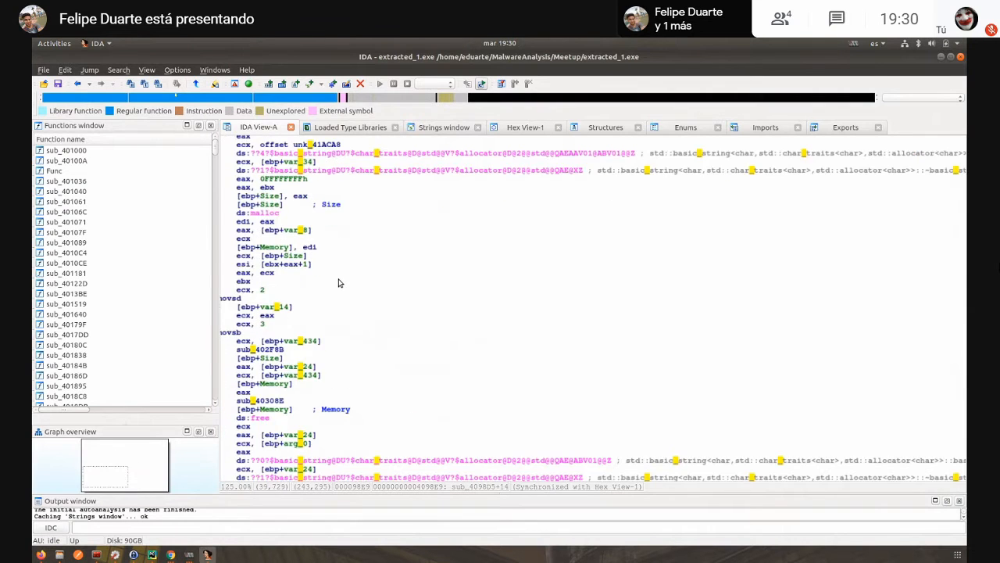
pyautogui.scroll(2, 375, 282)
pyautogui.moveTo(398, 281); pyautogui.dragTo(436, 286)
pyautogui.moveTo(357, 393); pyautogui.dragTo(615, 367)
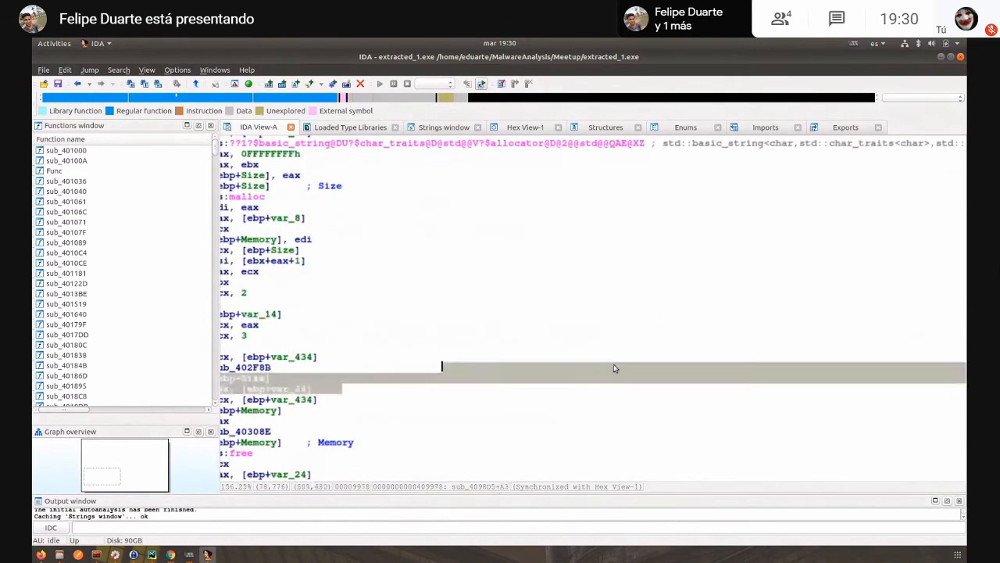
pyautogui.scroll(-5, 372, 327)
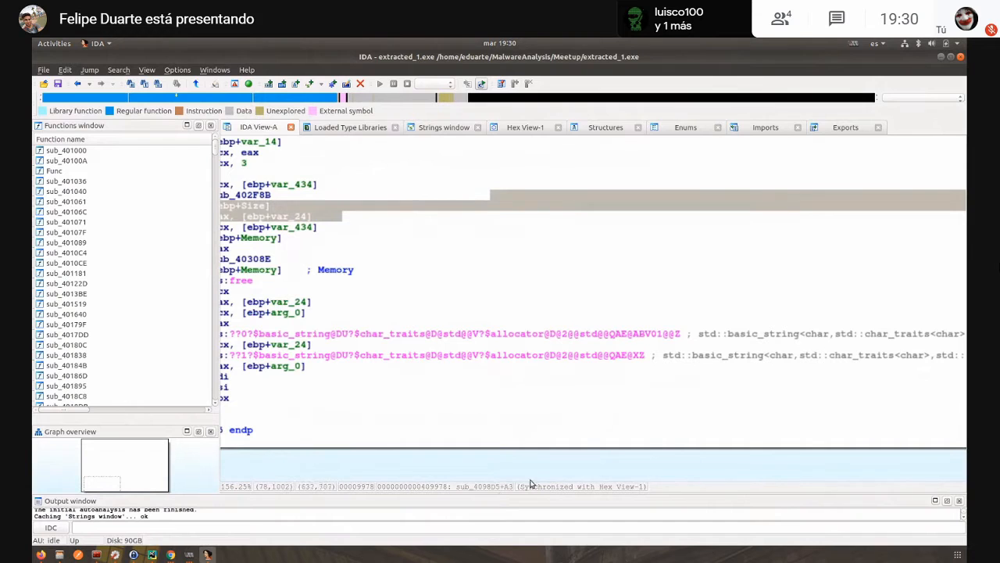
pyautogui.moveTo(537, 473); pyautogui.dragTo(675, 481)
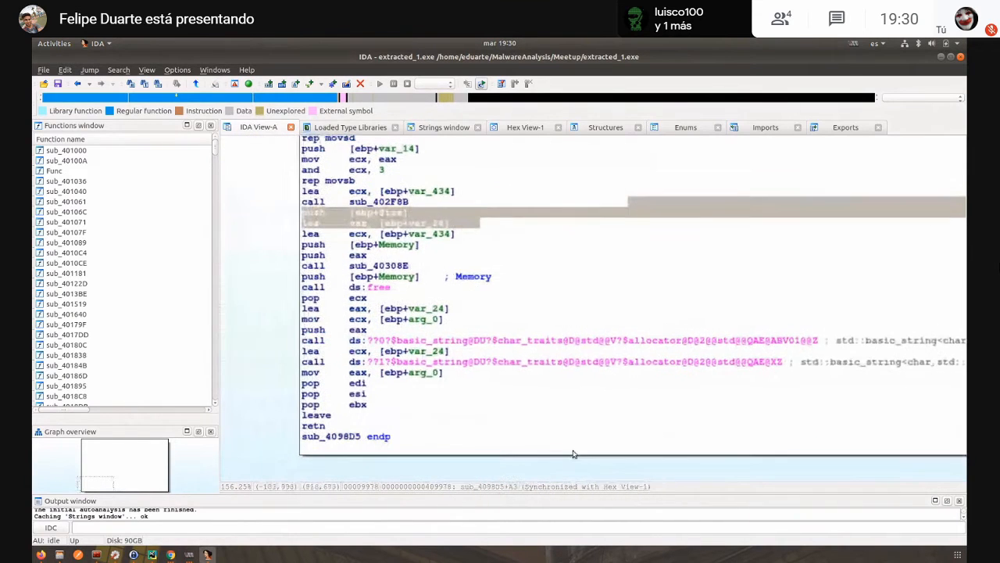
pyautogui.scroll(3, 268, 282)
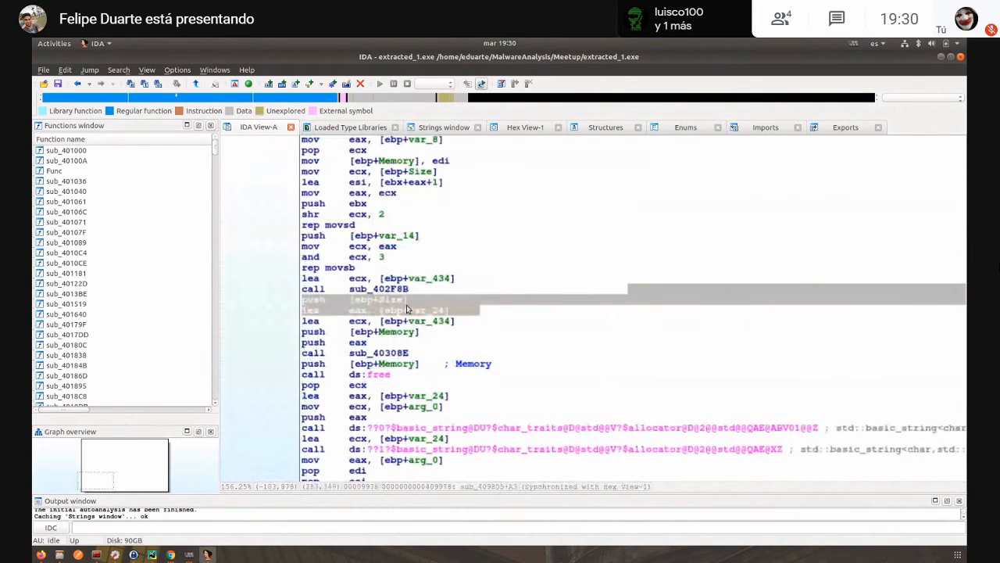
pyautogui.click(425, 297)
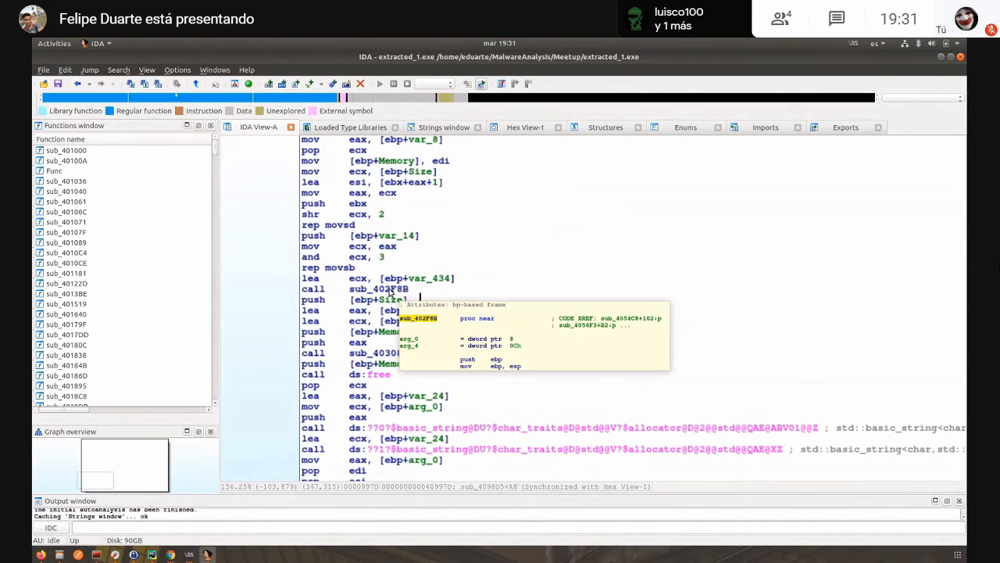
# - Open sub_402F8B and follow its inner call to the start of sub_402FA6
pyautogui.doubleClick(390, 290)
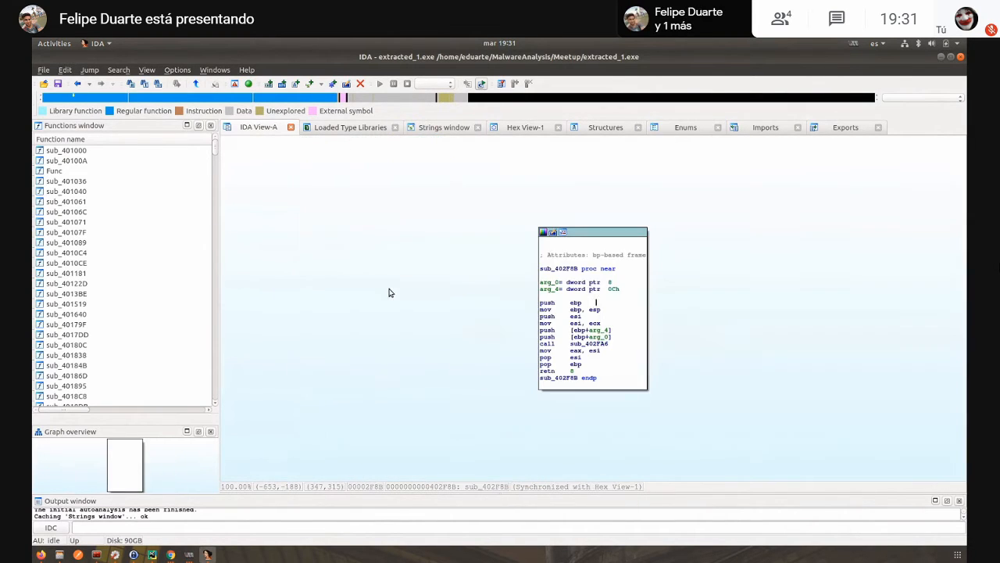
pyautogui.doubleClick(596, 351)
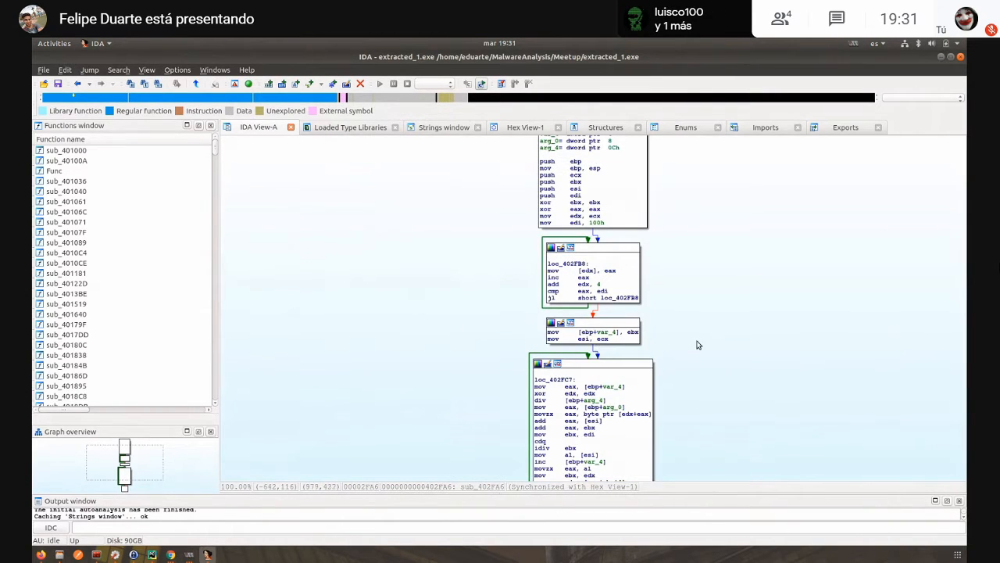
pyautogui.moveTo(714, 328); pyautogui.dragTo(632, 377)
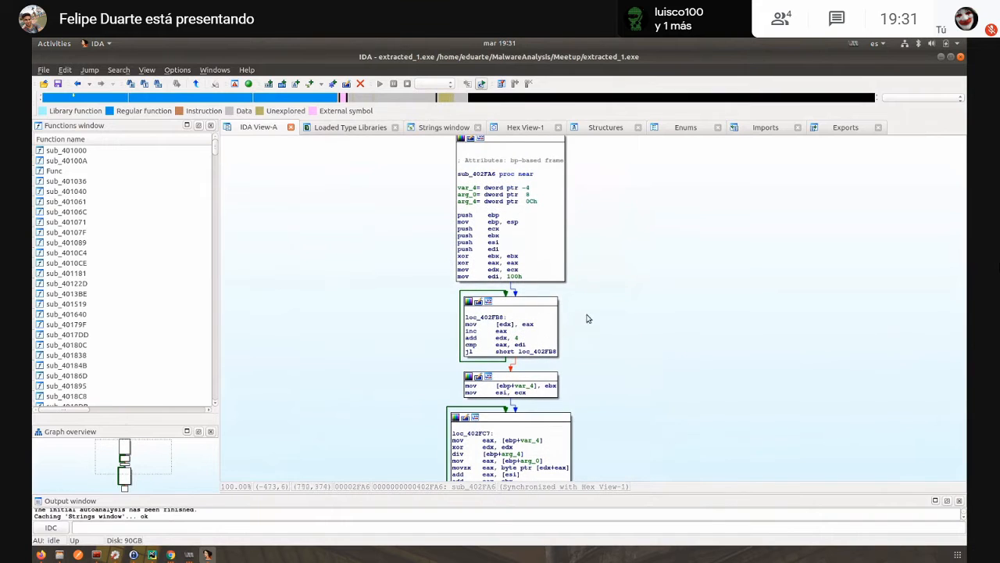
pyautogui.press('Escape')
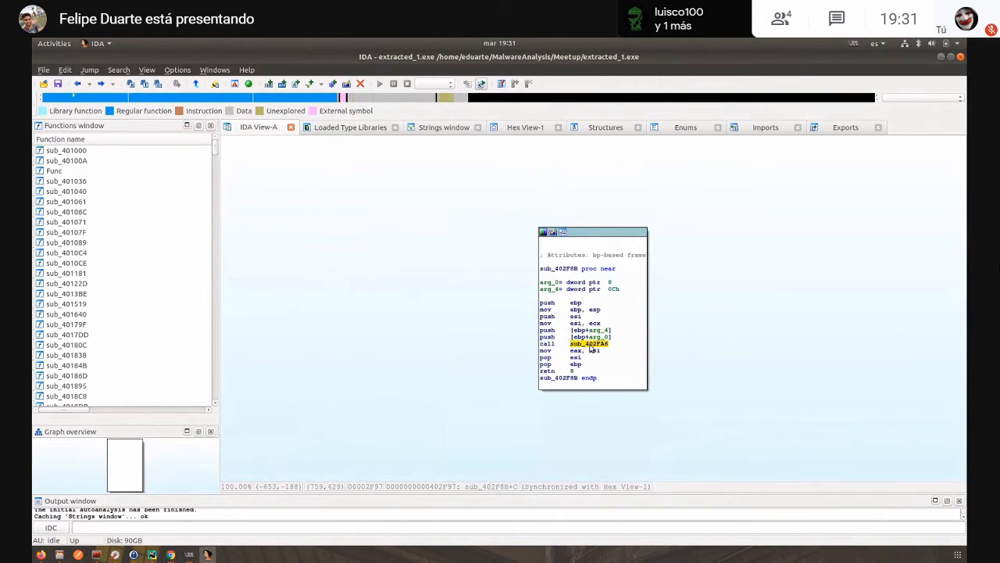
pyautogui.doubleClick(590, 345)
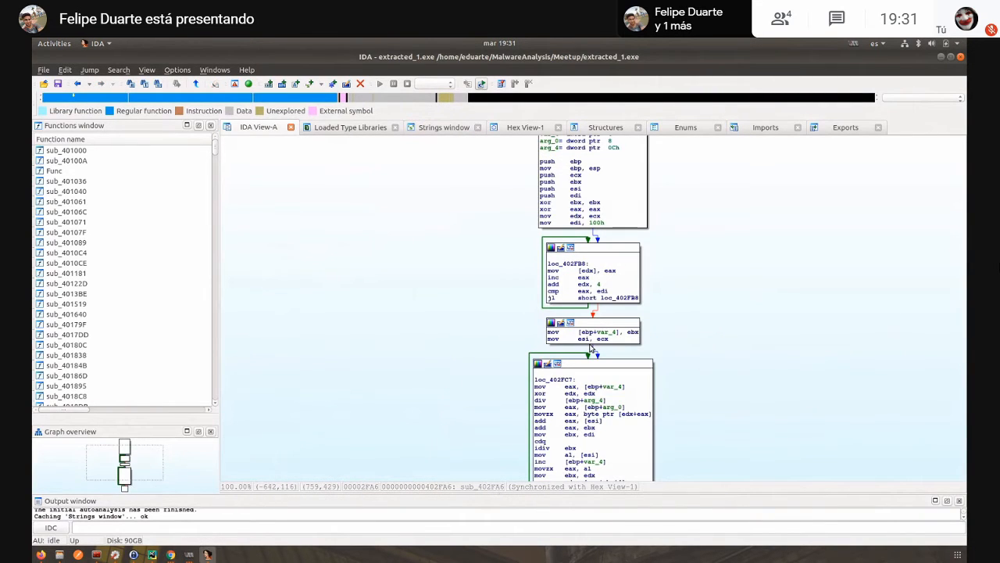
pyautogui.moveTo(701, 259); pyautogui.dragTo(617, 310)
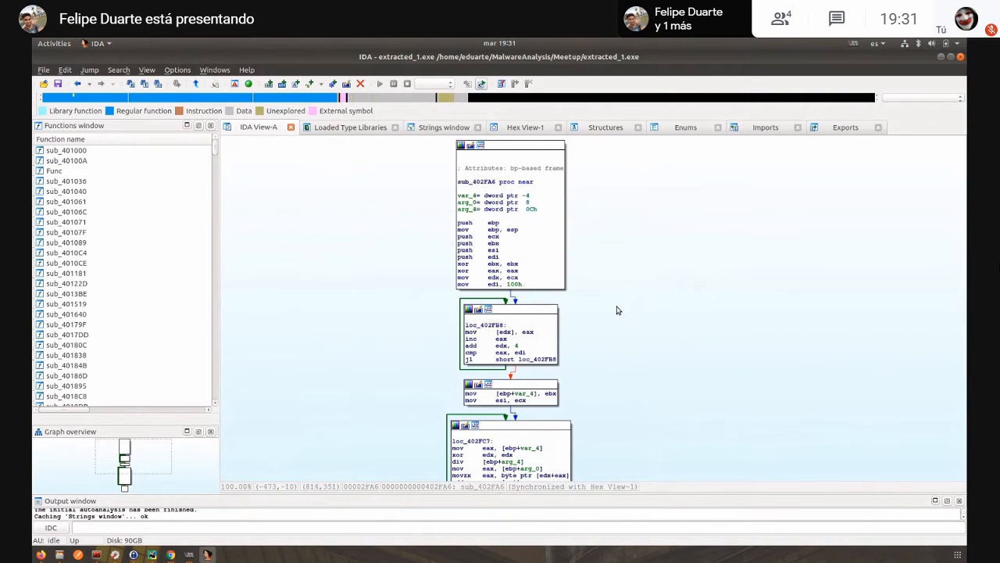
# - Display the 100h constant loaded into edi in sub_402FA6 as decimal and compare it with the loc_402FB8 loop limit
pyautogui.click(512, 286)
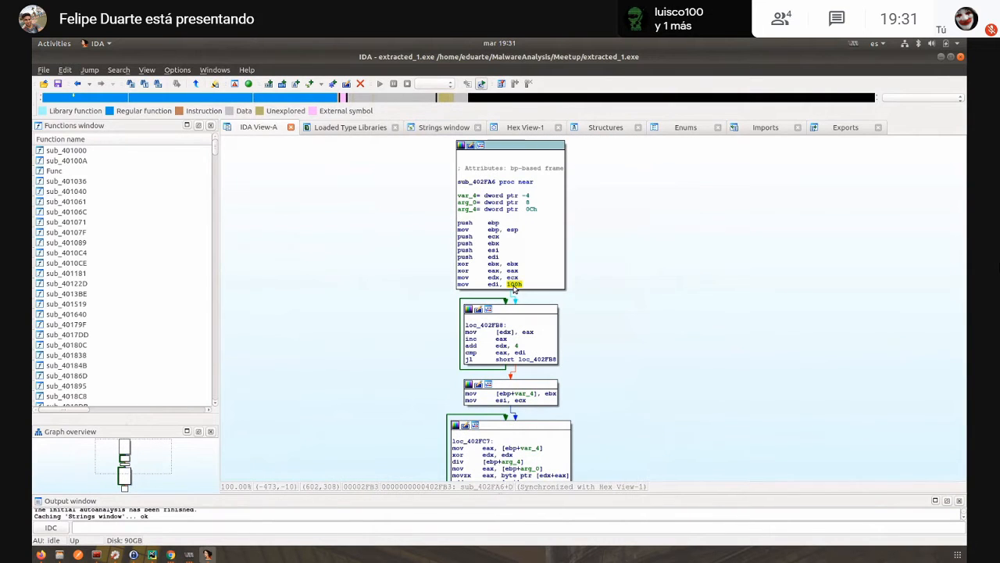
pyautogui.press('h')
pyautogui.click(519, 353)
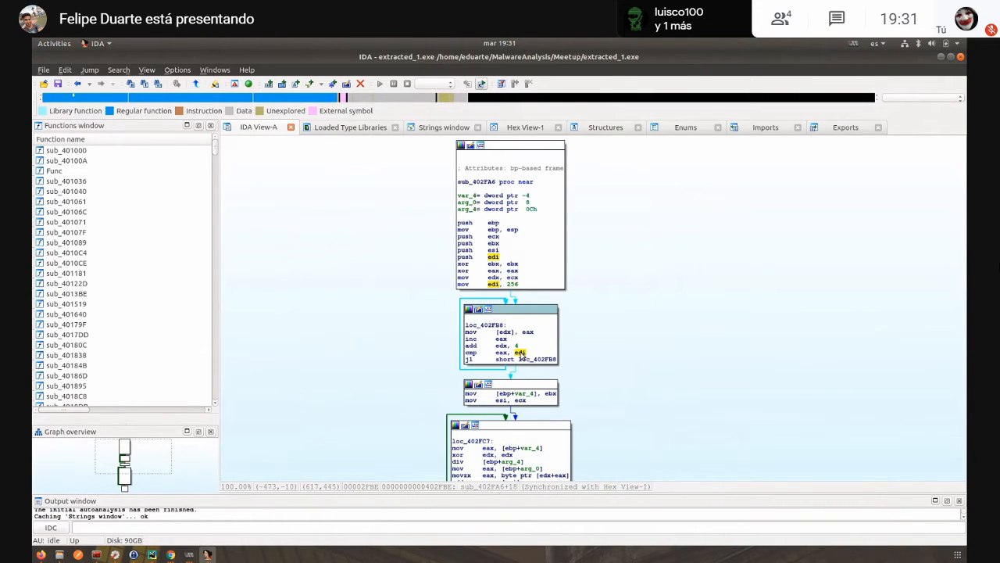
pyautogui.click(511, 284)
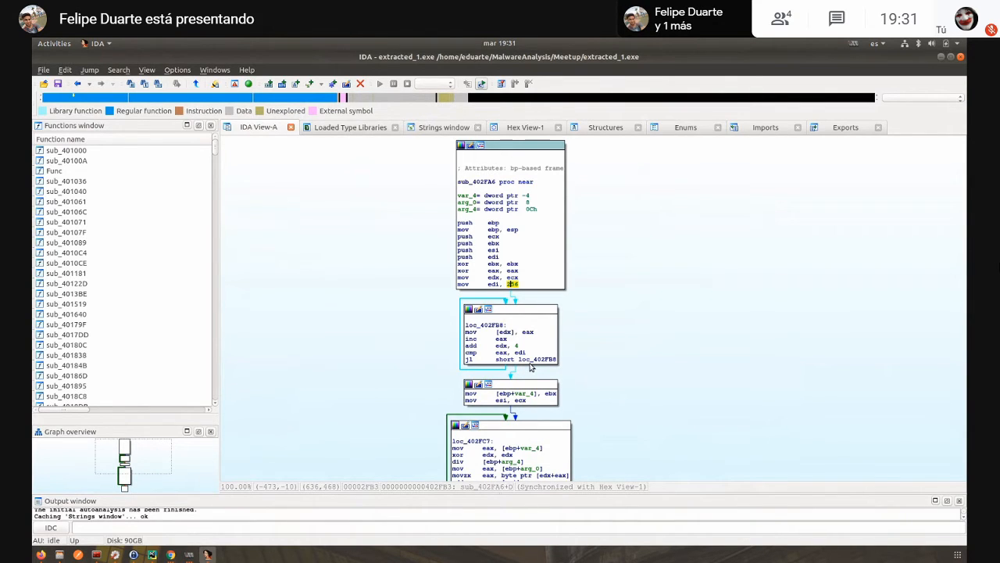
# - Examine the second loop of sub_402FA6 at loc_402FC7 and highlight its use of arg_0
pyautogui.scroll(-5, 599, 375)
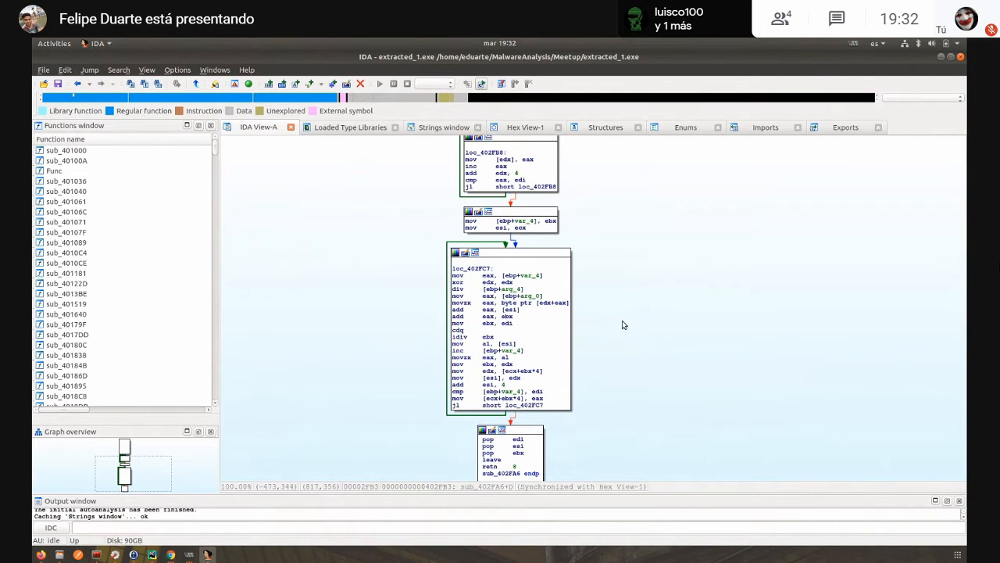
pyautogui.click(531, 296)
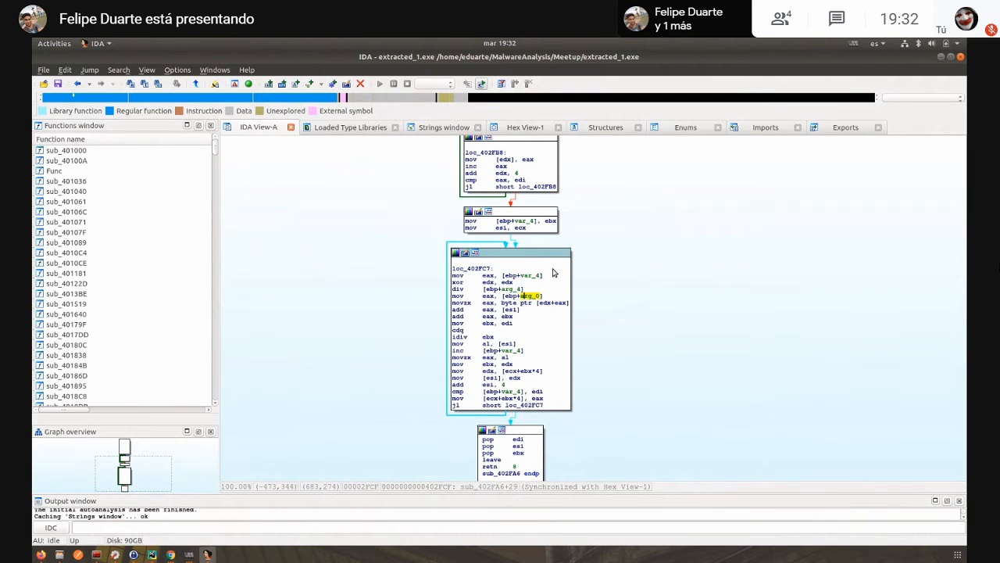
pyautogui.scroll(3, 609, 280)
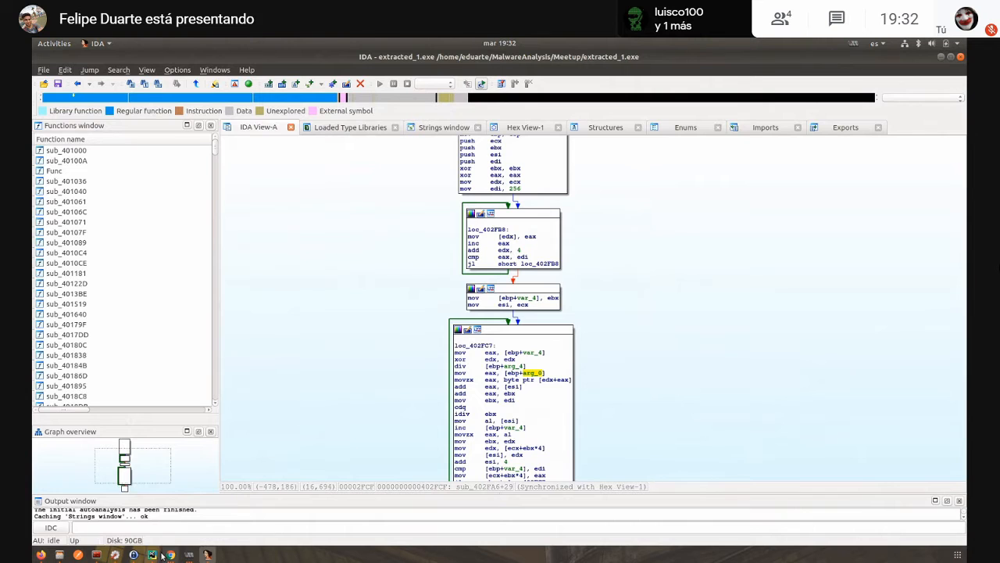
# - Switch to Chrome and show the key-scheduling algorithm (KSA) section of the Wikipedia article on RC4
pyautogui.moveTo(168, 556)
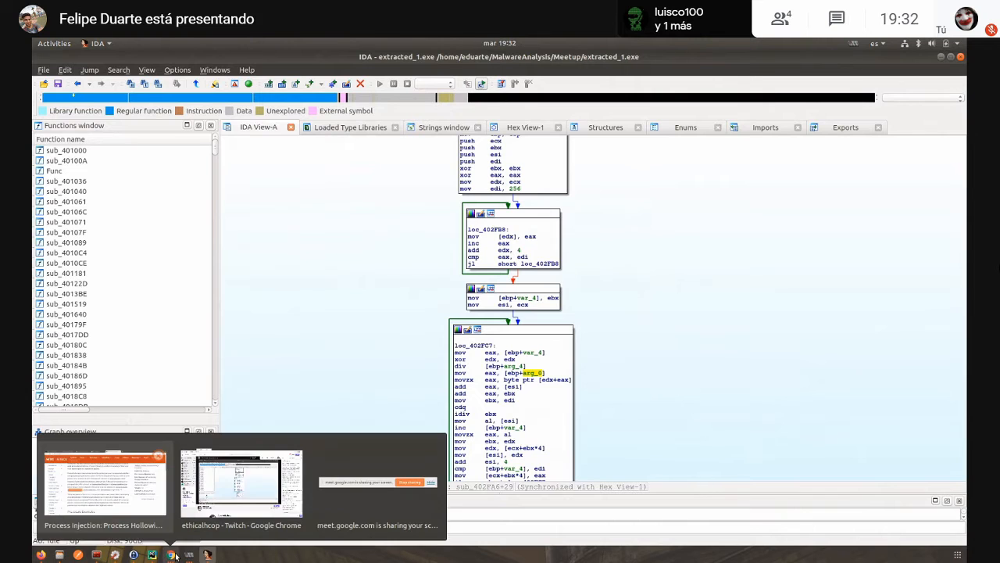
pyautogui.click(128, 492)
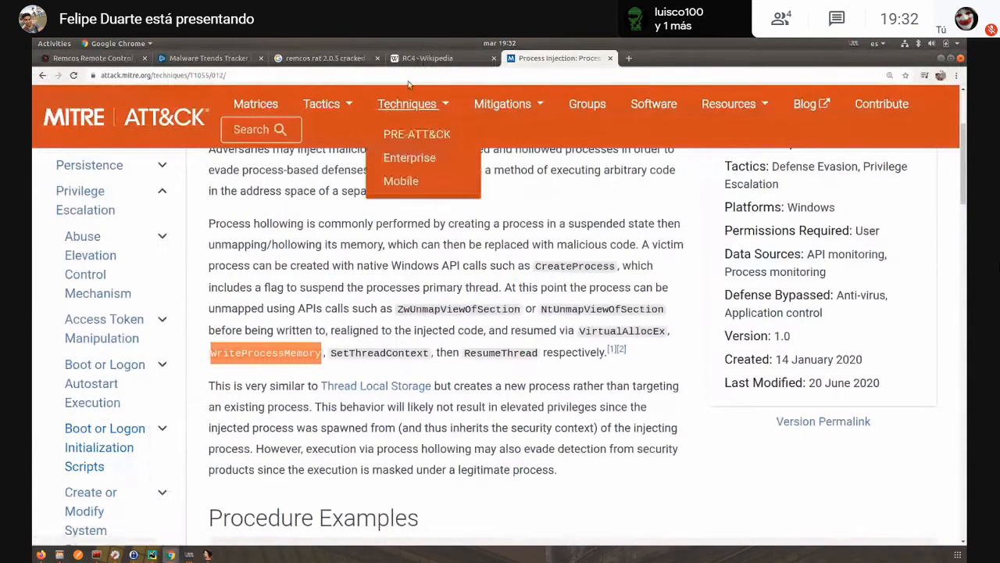
pyautogui.click(430, 59)
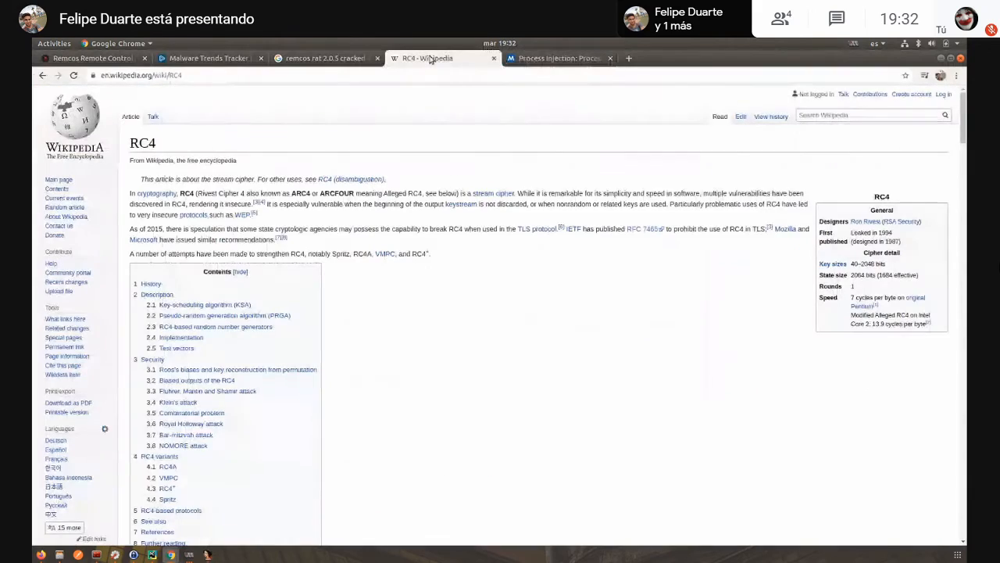
pyautogui.scroll(-2, 427, 258)
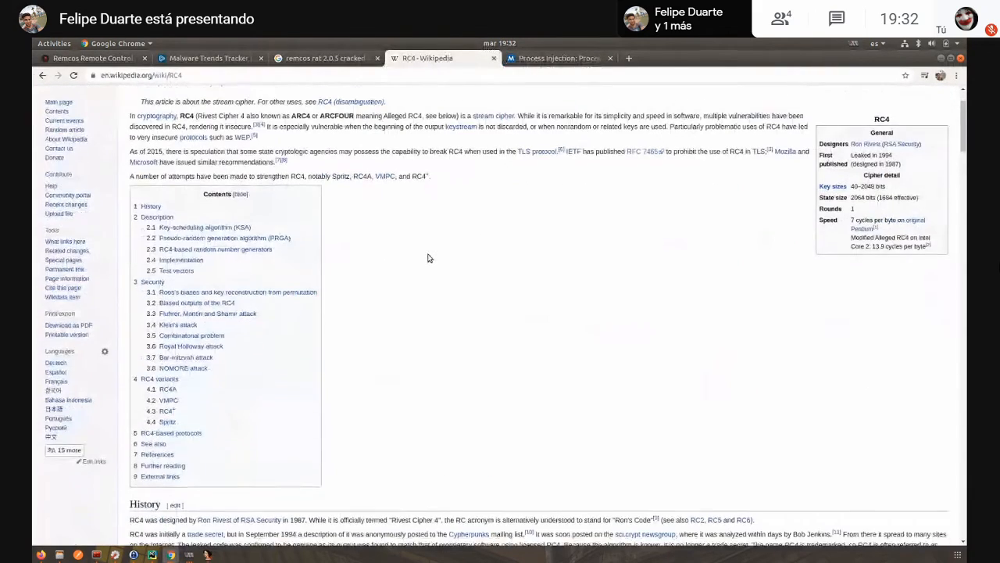
pyautogui.scroll(-12, 428, 258)
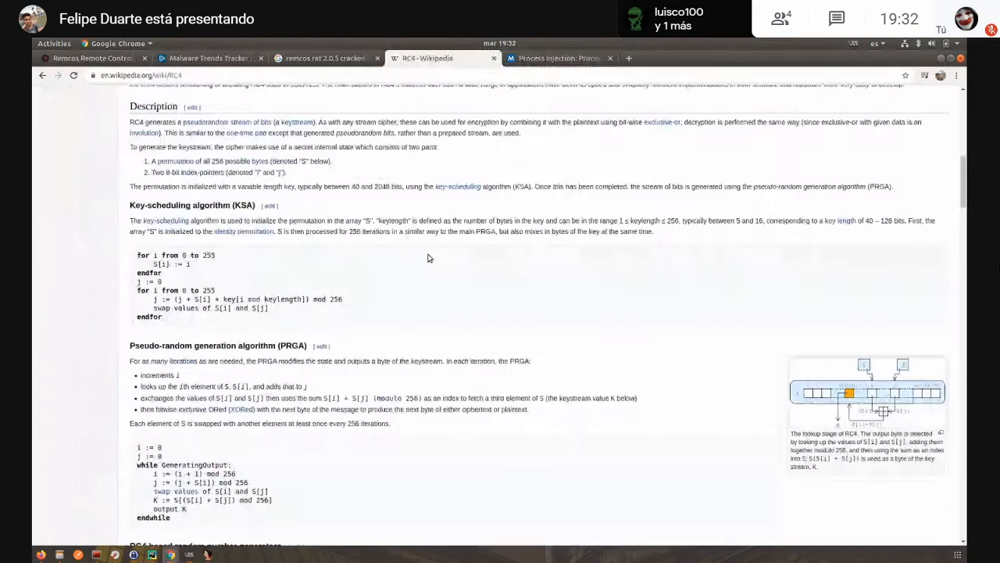
# - Highlight the whole KSA pseudocode and its first loop, which initializes S[i], for comparison with the disassembly
pyautogui.moveTo(140, 309); pyautogui.dragTo(133, 246)
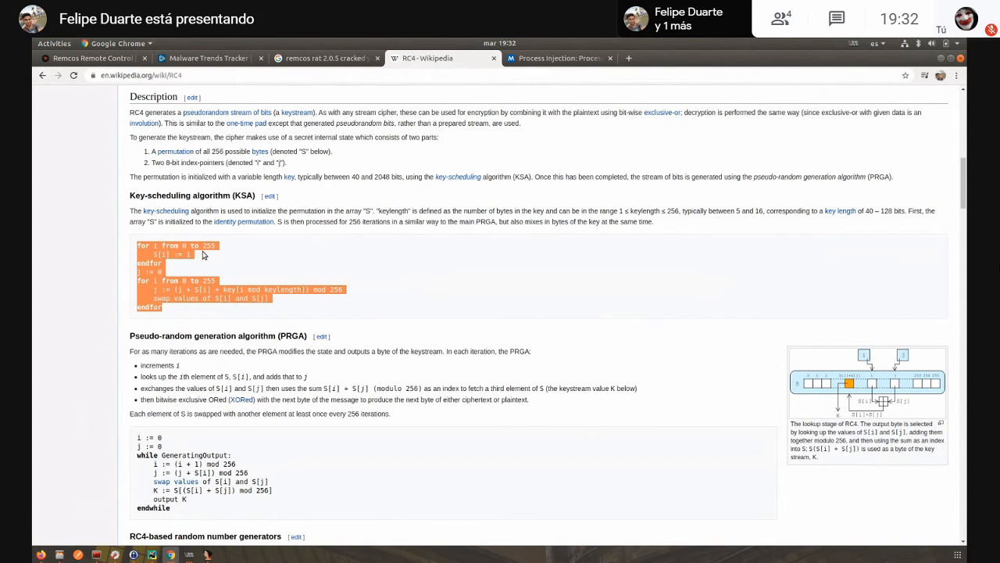
pyautogui.click(202, 255)
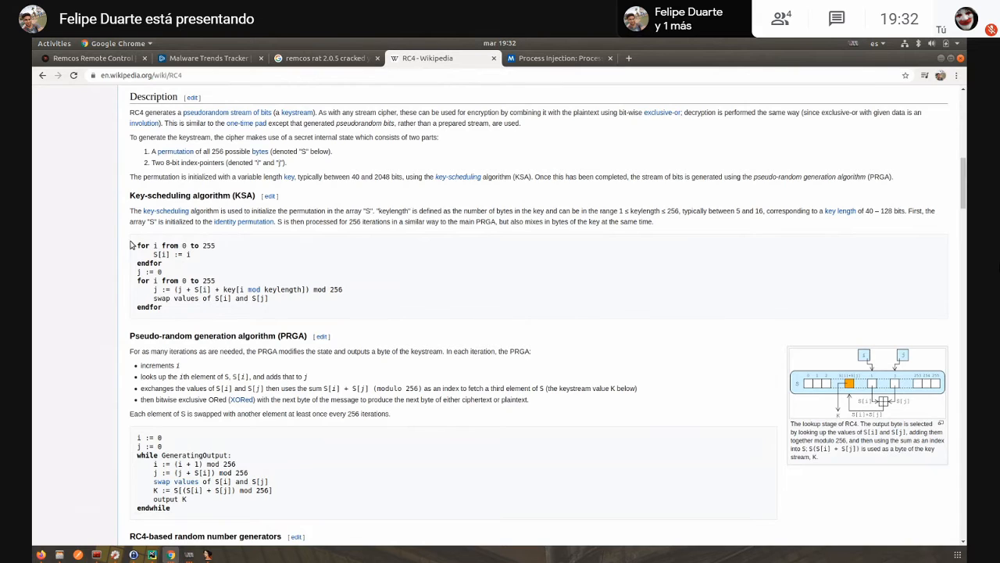
pyautogui.moveTo(138, 245); pyautogui.dragTo(216, 253)
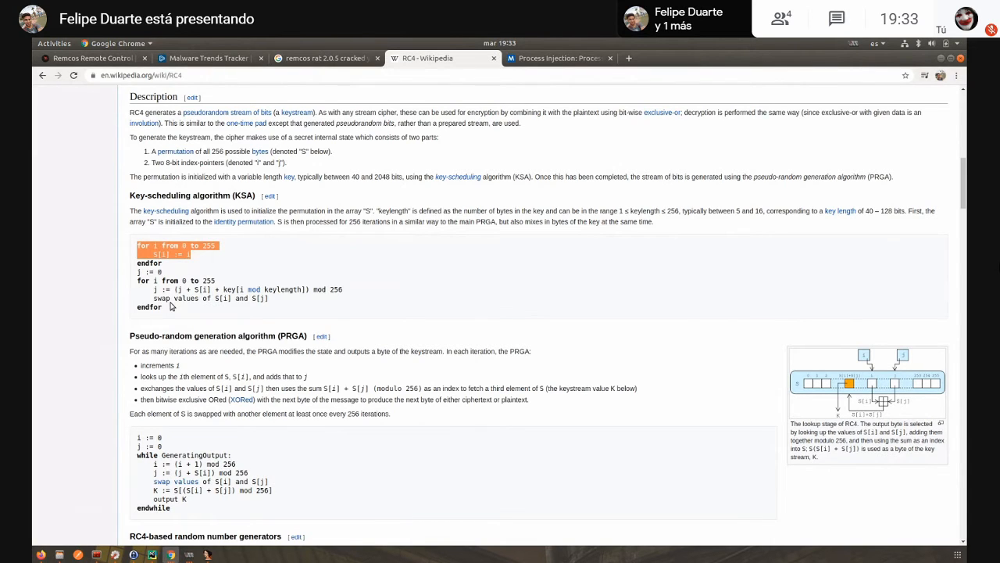
pyautogui.click(177, 263)
pyautogui.moveTo(176, 258)
pyautogui.mouseDown()
pyautogui.moveTo(141, 255)
pyautogui.moveTo(176, 247)
pyautogui.mouseUp()
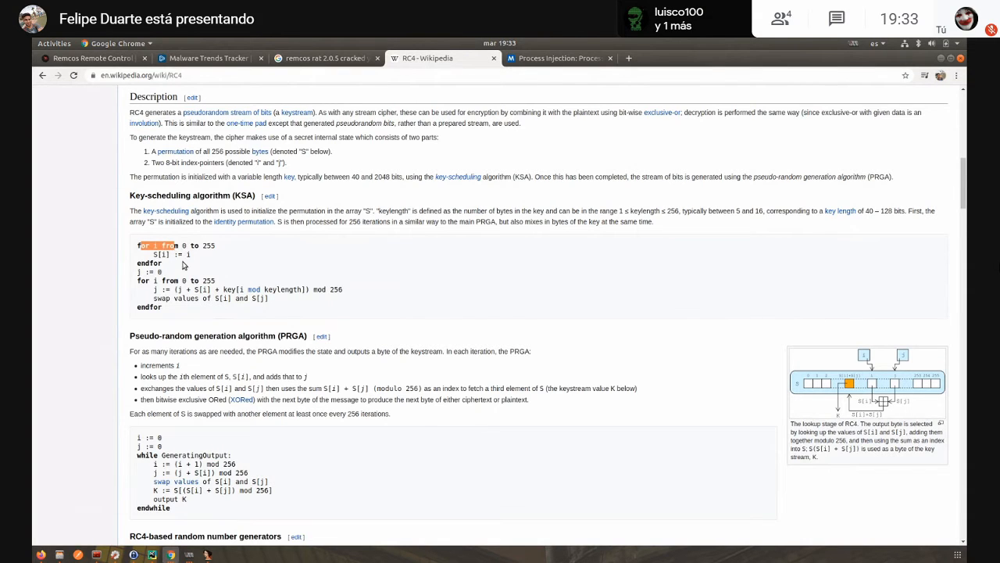
# - Highlight the KSA loop lines "for i from 0 to 255" and "S[i] := i" in the RC4 article
pyautogui.click(186, 266)
pyautogui.moveTo(138, 246); pyautogui.dragTo(230, 255)
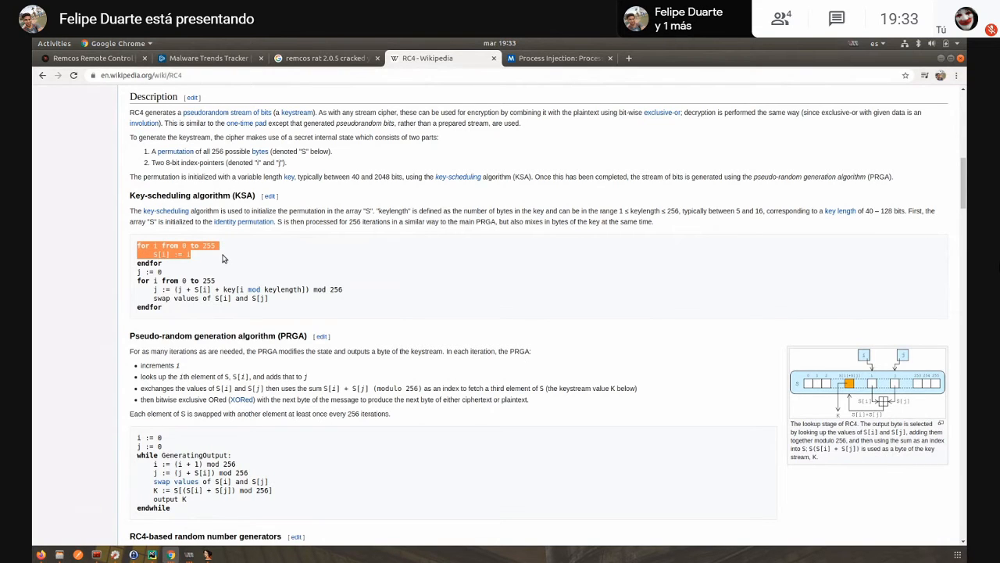
pyautogui.click(207, 269)
pyautogui.moveTo(161, 264); pyautogui.dragTo(133, 250)
pyautogui.click(193, 272)
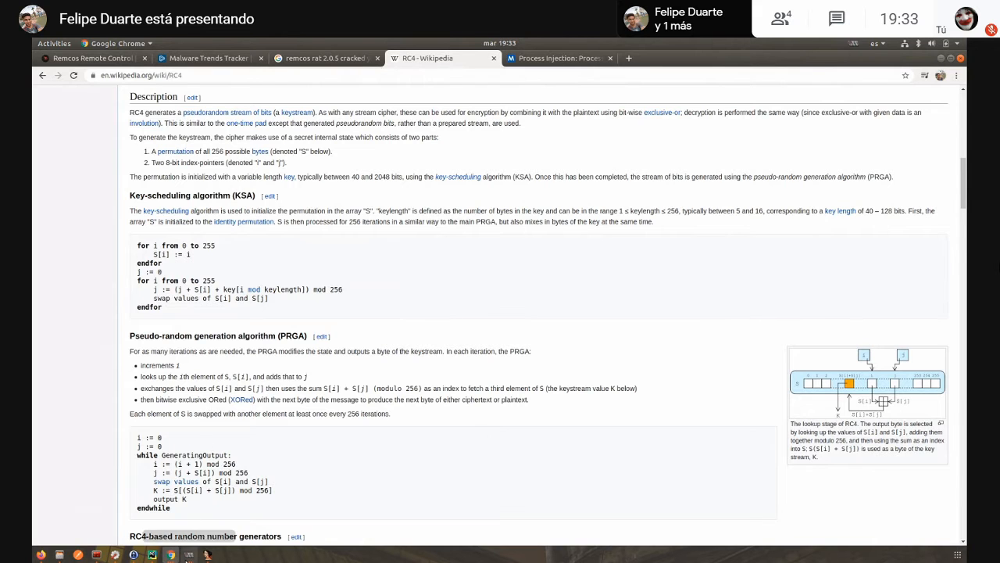
# - Switch to IDA and review the start of sub_402FA6 with its arguments and first loop
pyautogui.moveTo(189, 554)
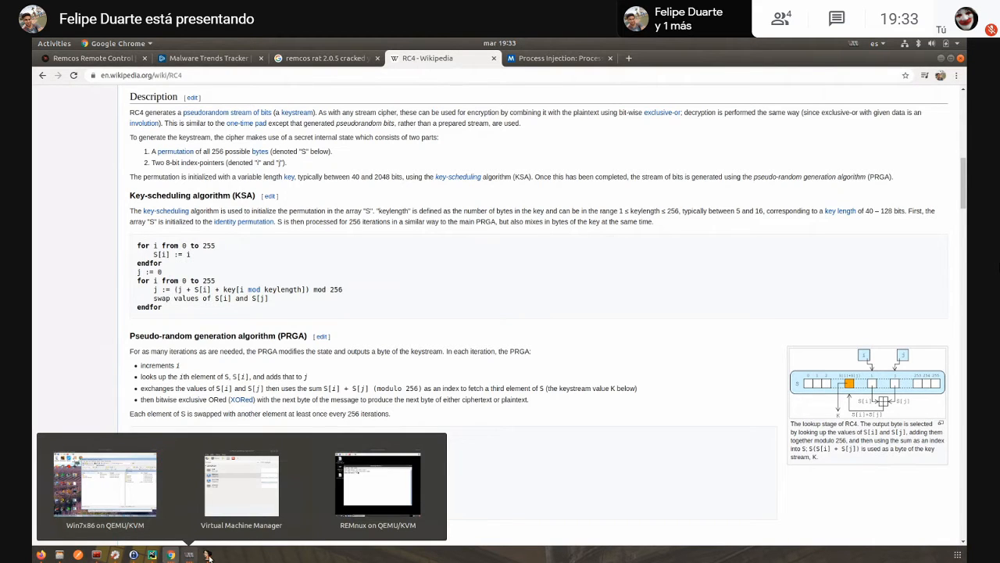
pyautogui.click(206, 554)
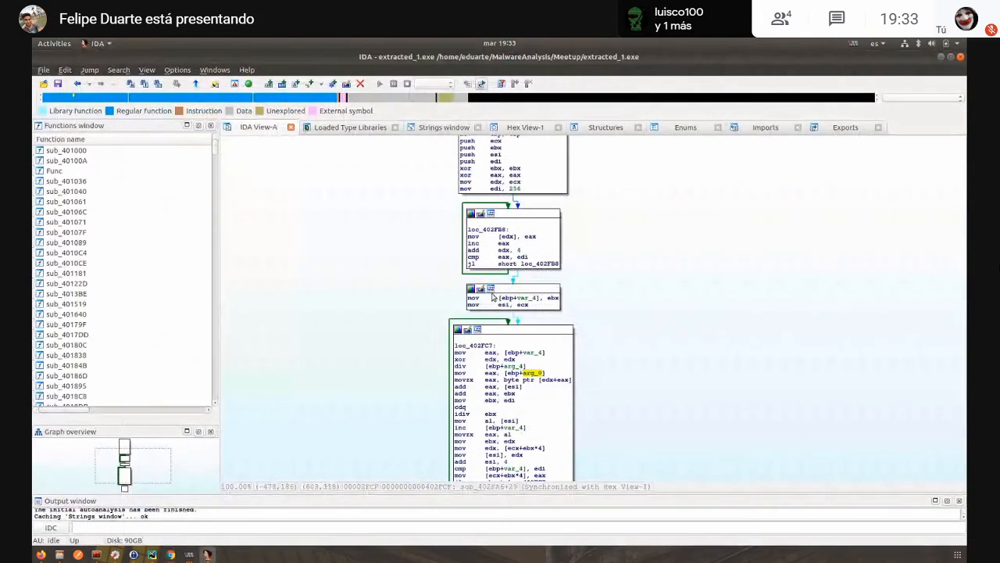
pyautogui.scroll(3, 602, 311)
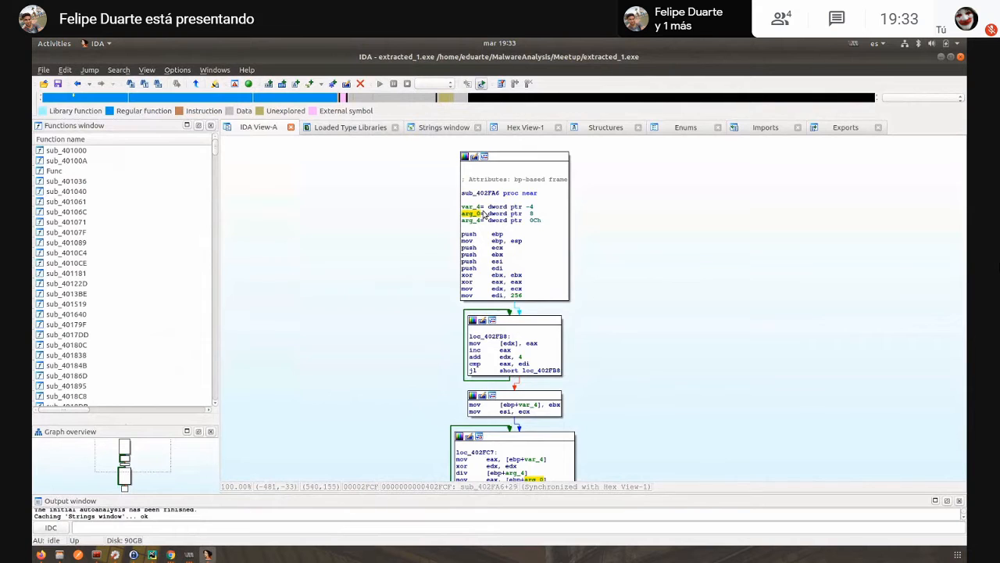
# - Go back to sub_402F8B, rename it mw_rc4_init, and return to its call in sub_4098D5
pyautogui.press('Escape')
pyautogui.click(556, 270)
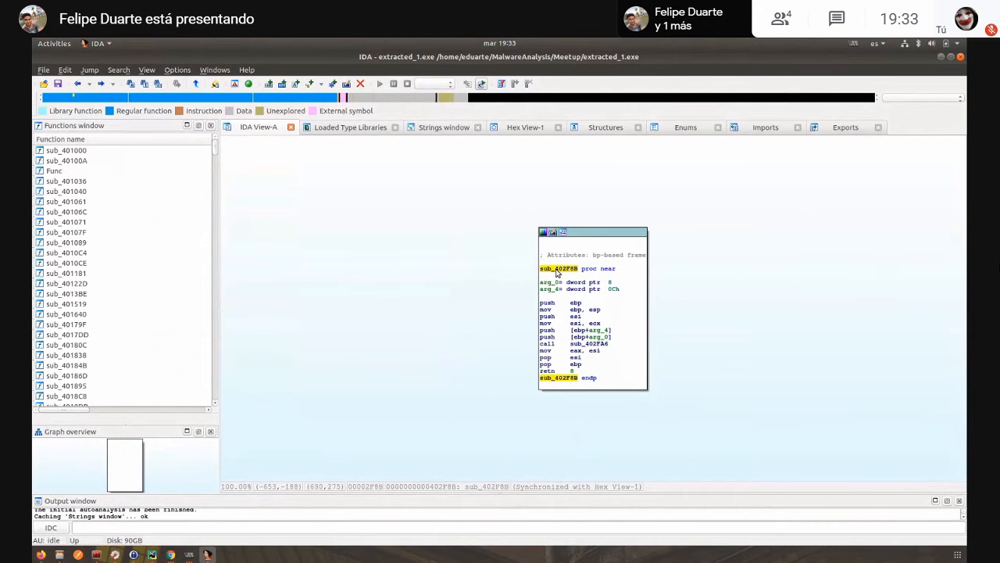
pyautogui.write('n')
pyautogui.write('m')
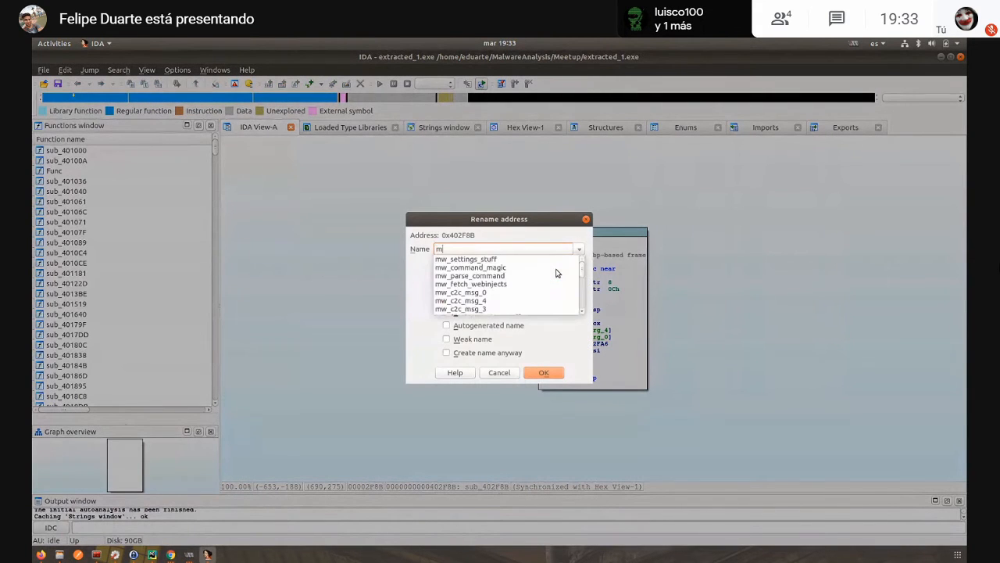
pyautogui.write('w_rc')
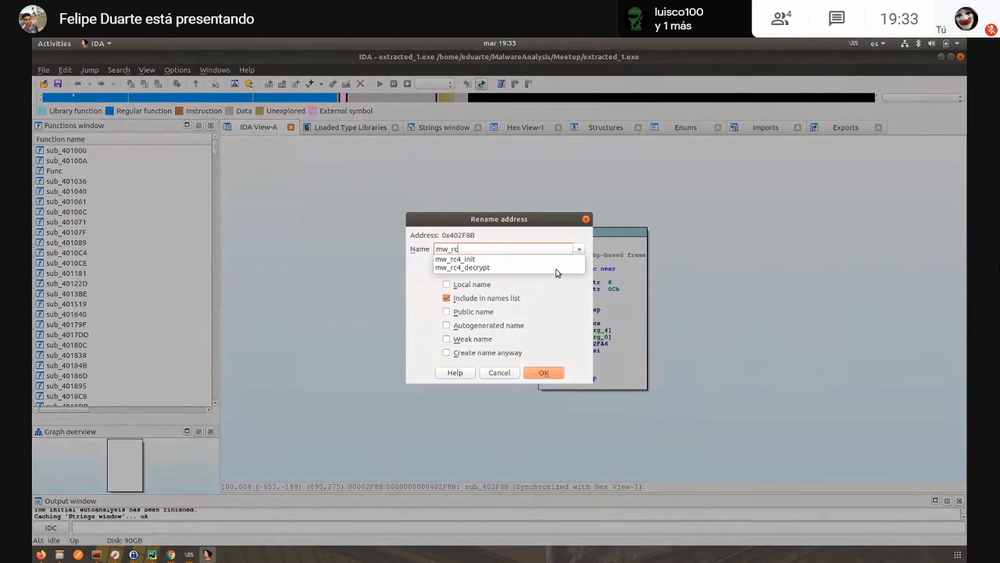
pyautogui.write('4_ini')
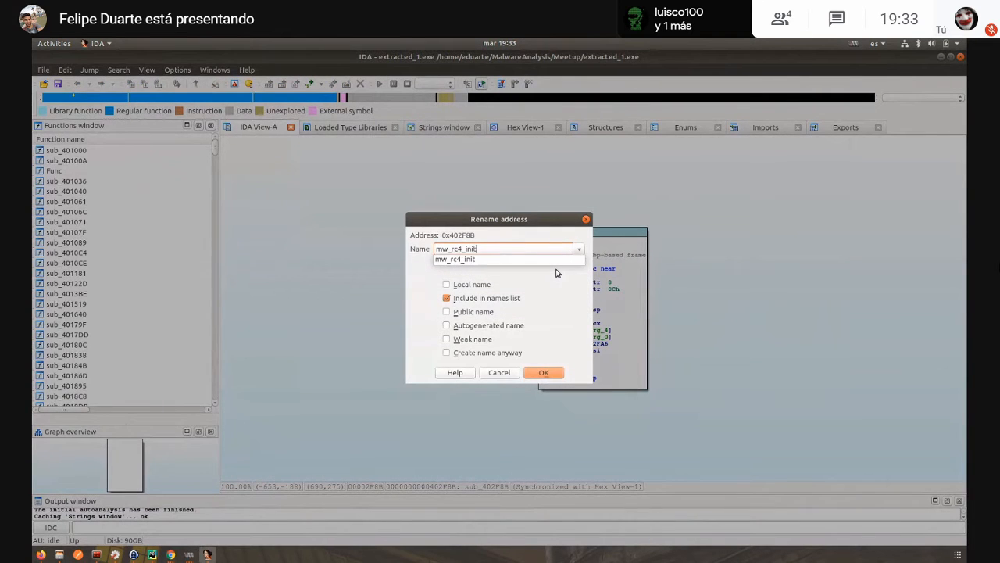
pyautogui.write('t')
pyautogui.press('Return')
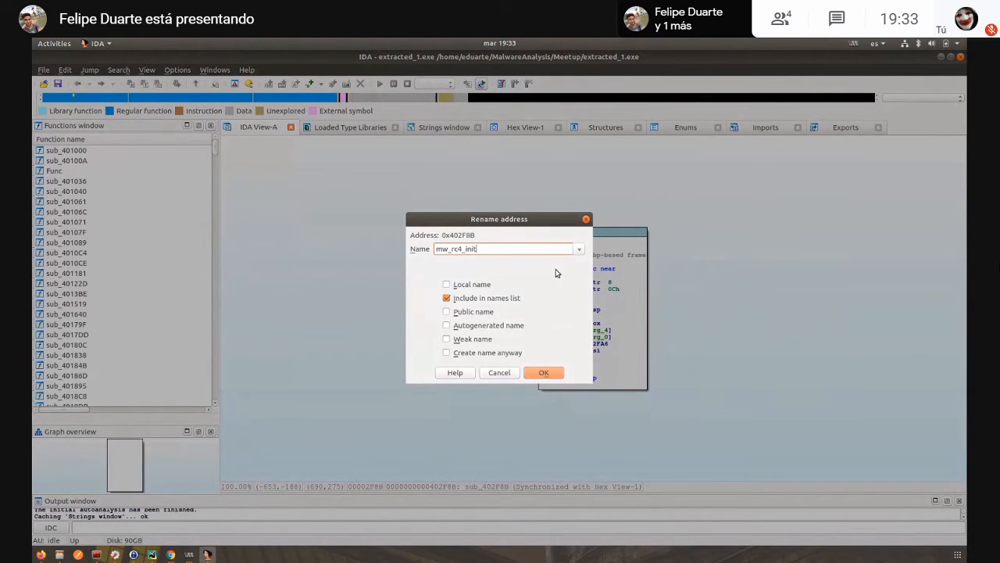
pyautogui.click(543, 373)
pyautogui.press('Escape')
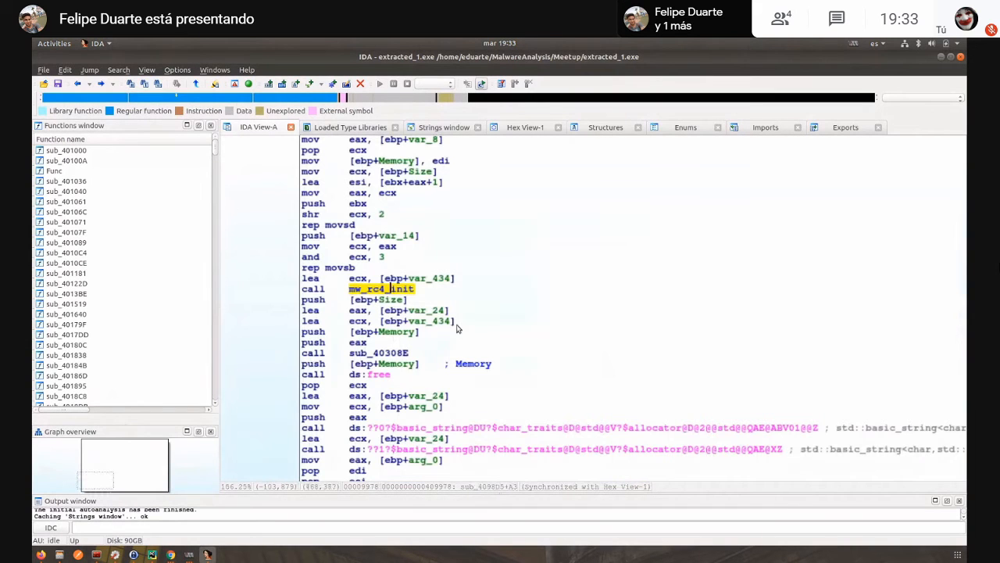
# - Switch to Chrome and highlight the RC4 key-scheduling pseudocode covering both of its loops
pyautogui.moveTo(170, 554)
pyautogui.click(110, 488)
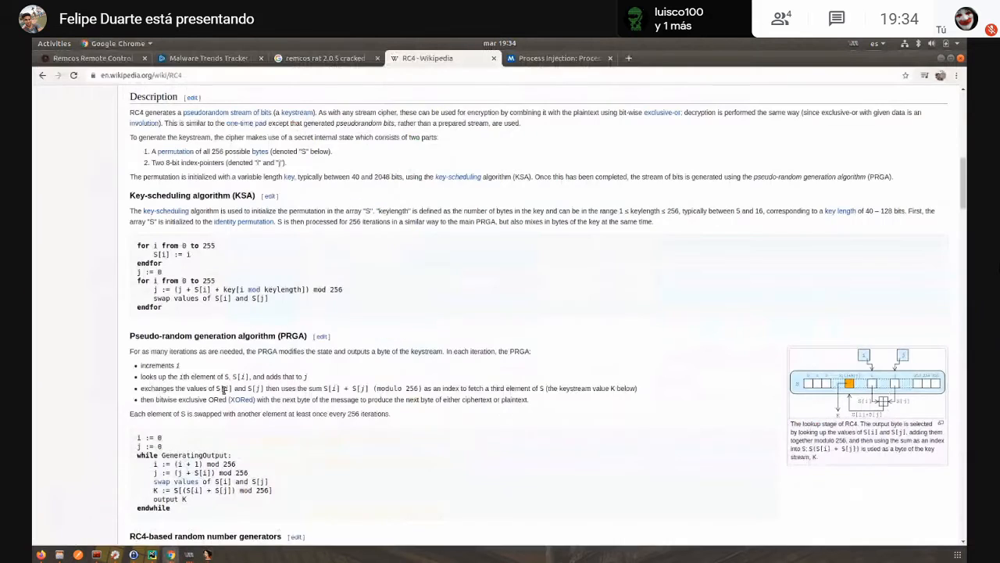
pyautogui.moveTo(228, 320); pyautogui.dragTo(162, 245)
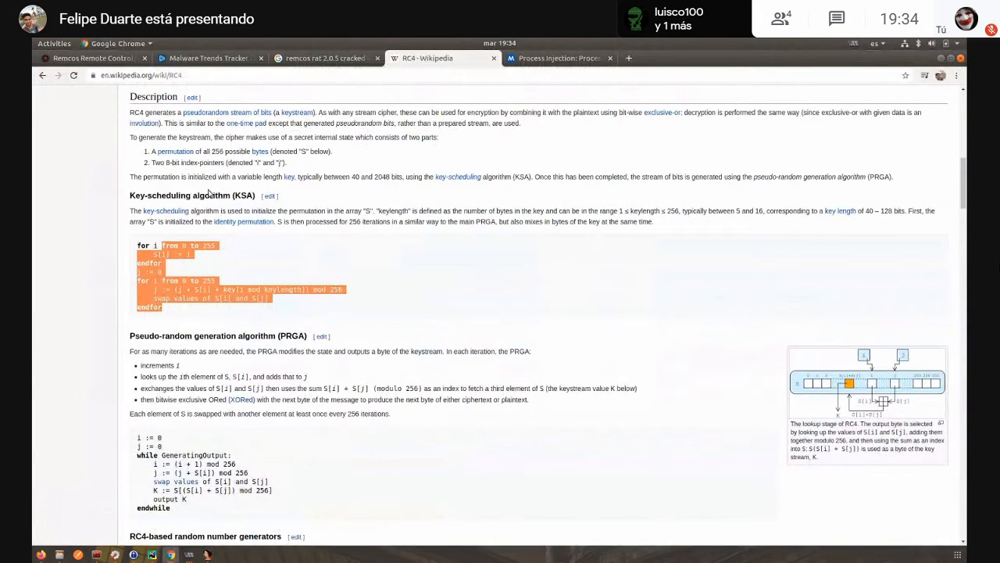
pyautogui.click(189, 254)
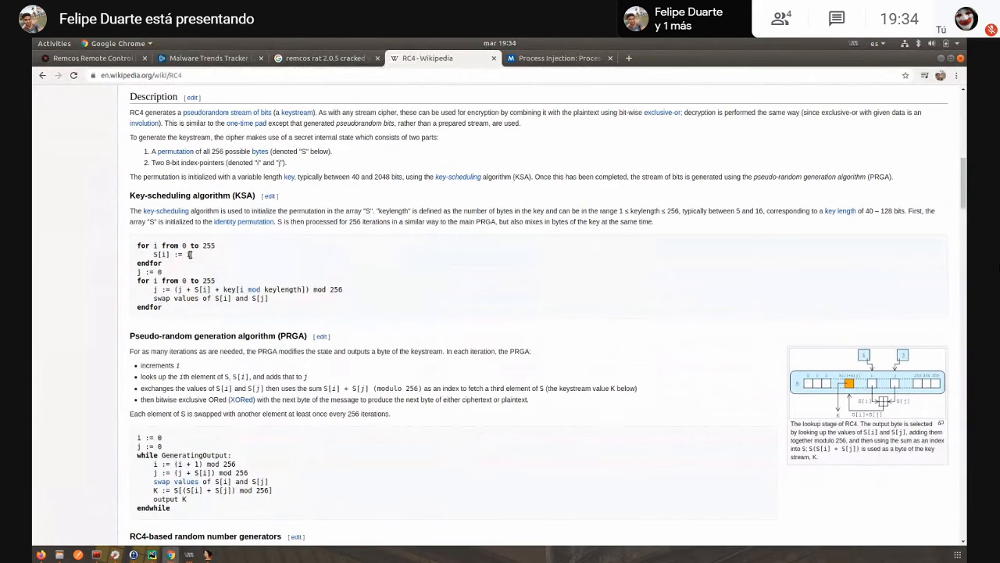
# - Examine the PRGA section of the RC4 article and highlight the bullet about XORing with the next message byte
pyautogui.scroll(-3, 230, 334)
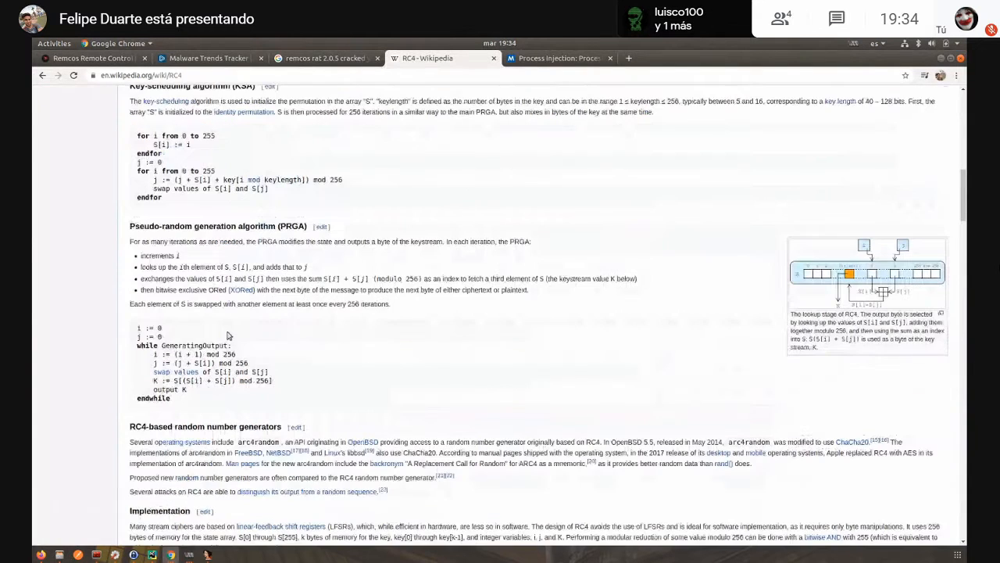
pyautogui.scroll(-1, 229, 336)
pyautogui.moveTo(200, 373); pyautogui.dragTo(171, 363)
pyautogui.click(188, 378)
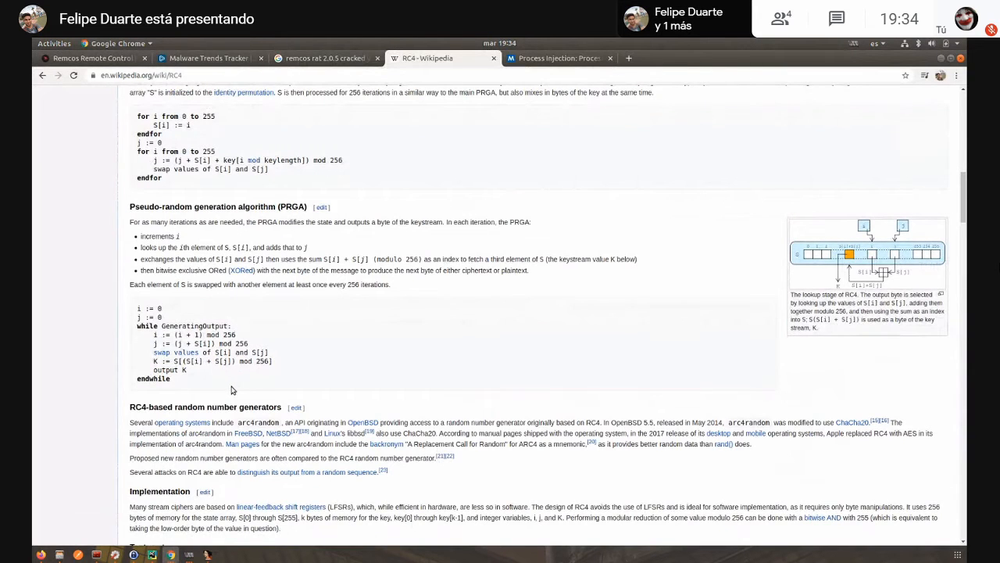
pyautogui.scroll(-1, 224, 385)
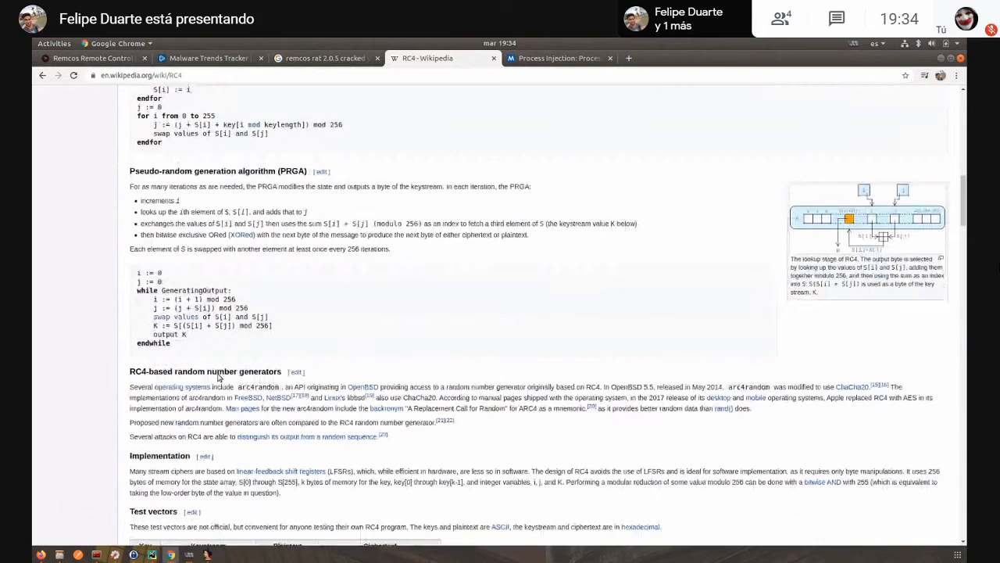
pyautogui.scroll(-4, 219, 376)
pyautogui.scroll(1, 253, 429)
pyautogui.scroll(2, 226, 258)
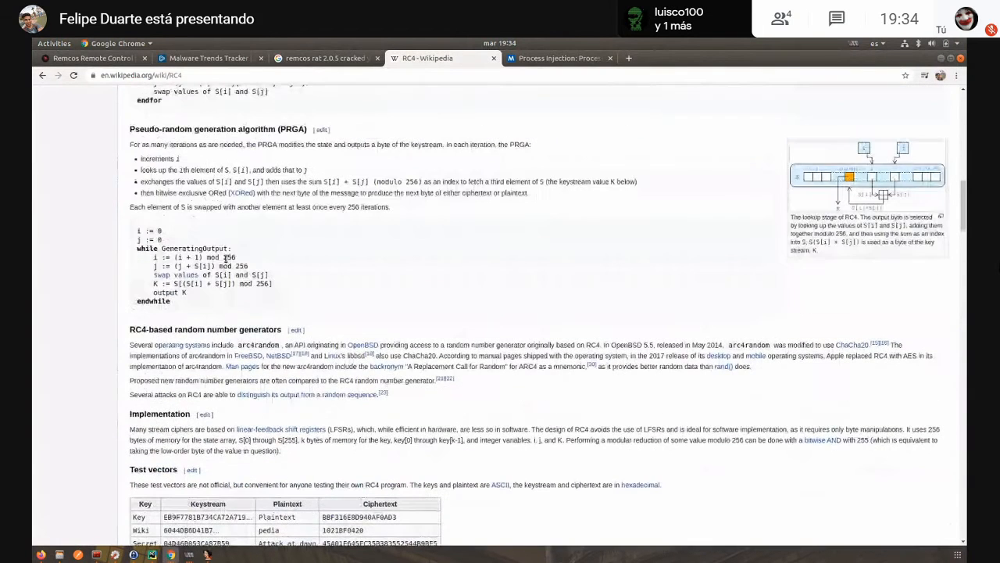
pyautogui.scroll(1, 227, 258)
pyautogui.moveTo(142, 244); pyautogui.dragTo(537, 245)
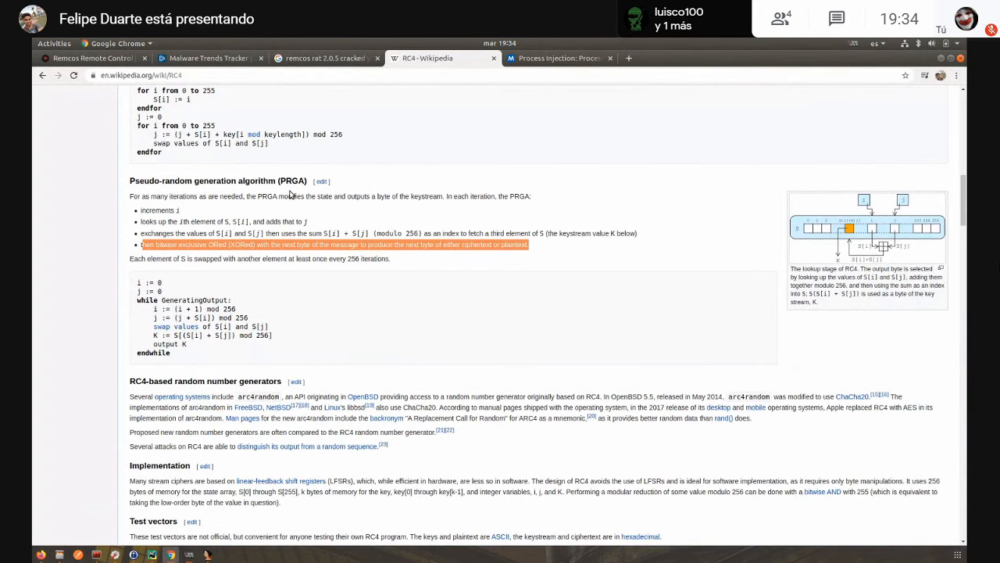
pyautogui.scroll(1, 289, 194)
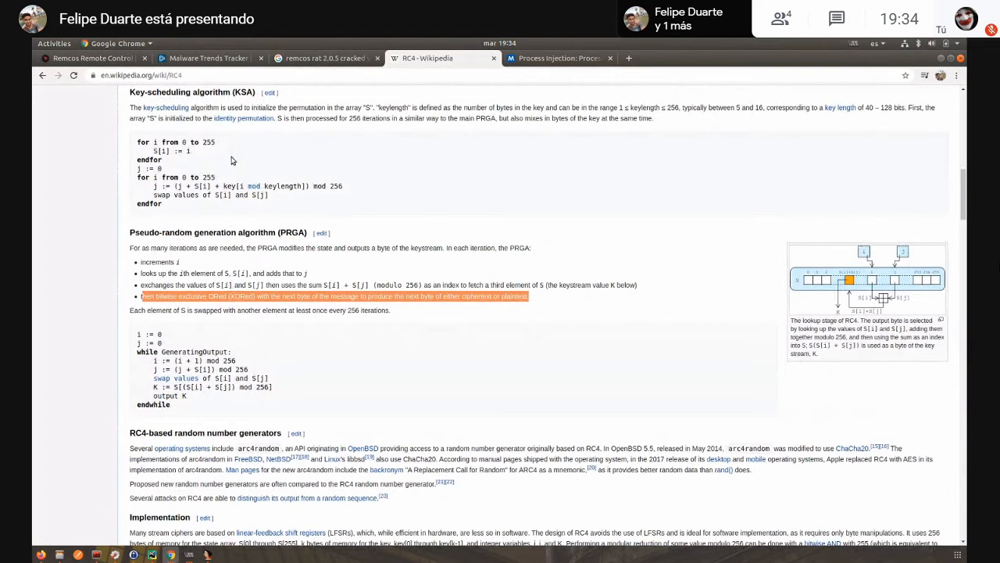
# - Switch to IDA, follow sub_40308E into sub_403000, and highlight the xor [esi], al instruction in the loc_40302E loop
pyautogui.hotkey('alt', 'Tab')
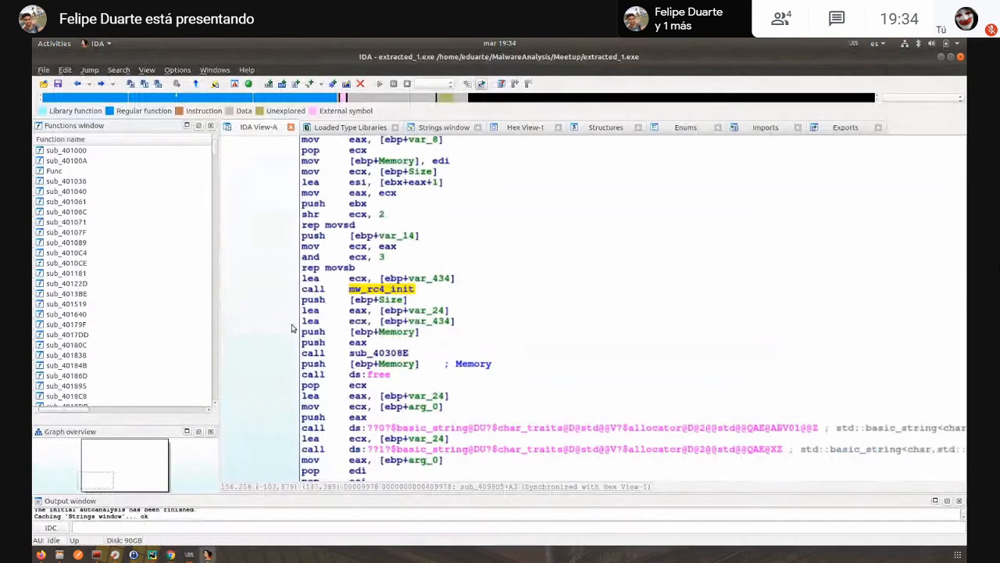
pyautogui.scroll(-2, 293, 328)
pyautogui.doubleClick(363, 310)
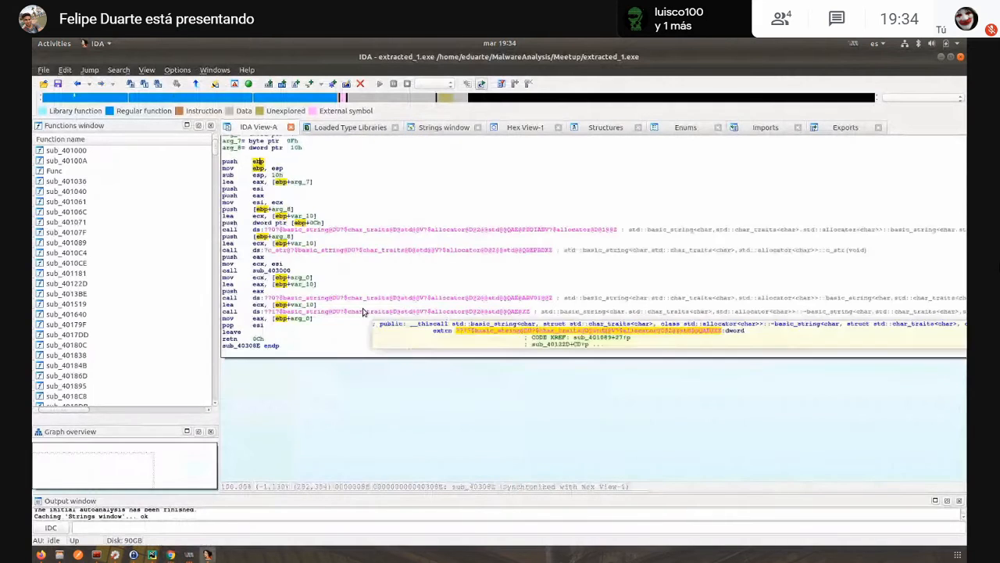
pyautogui.moveTo(359, 417); pyautogui.dragTo(449, 461)
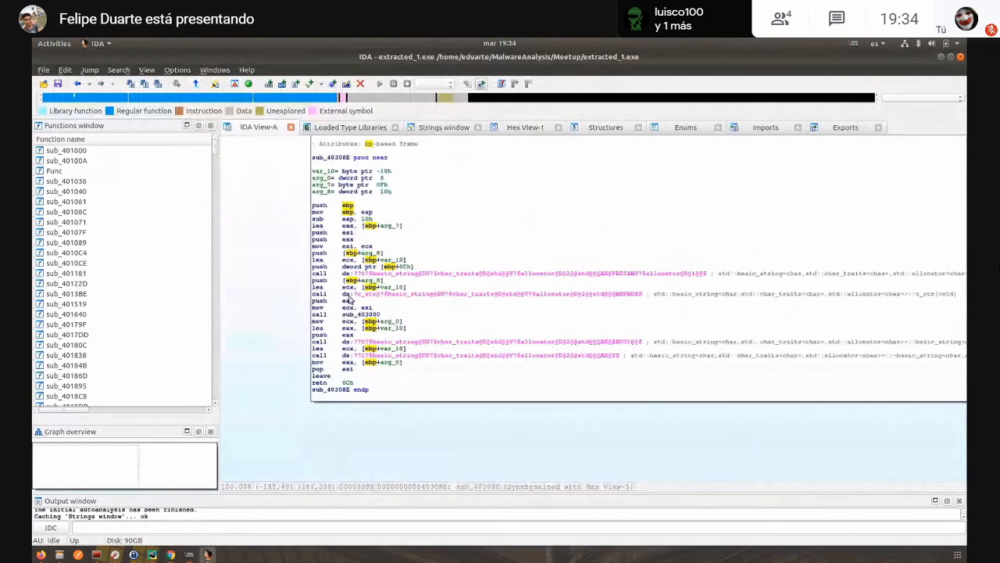
pyautogui.doubleClick(357, 313)
pyautogui.moveTo(753, 351); pyautogui.dragTo(736, 275)
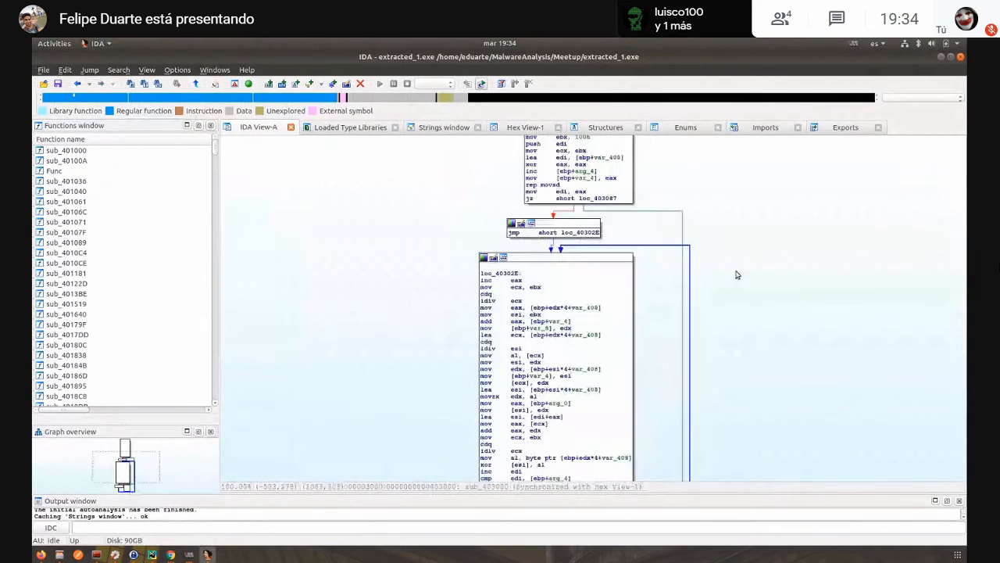
pyautogui.scroll(-2, 665, 328)
pyautogui.scroll(-2, 657, 313)
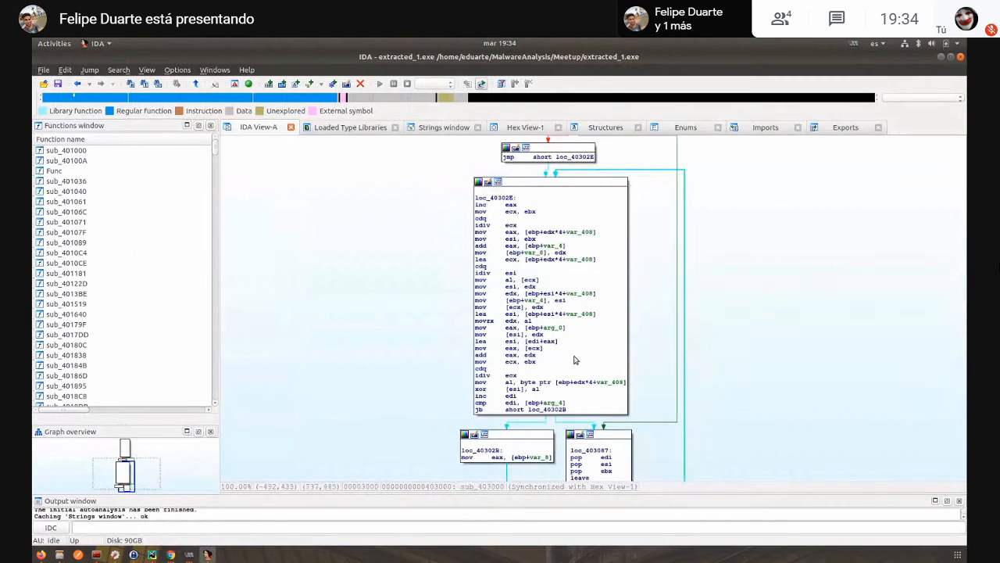
pyautogui.moveTo(550, 389); pyautogui.dragTo(475, 388)
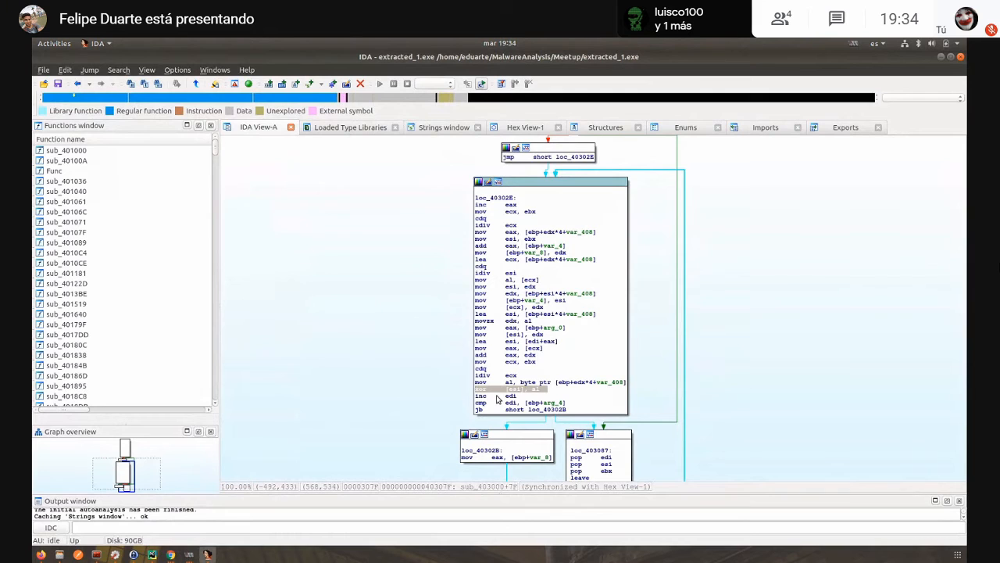
# - Return through sub_40308E to sub_4098D5 and highlight the mw_rc4_init call
pyautogui.press('Escape')
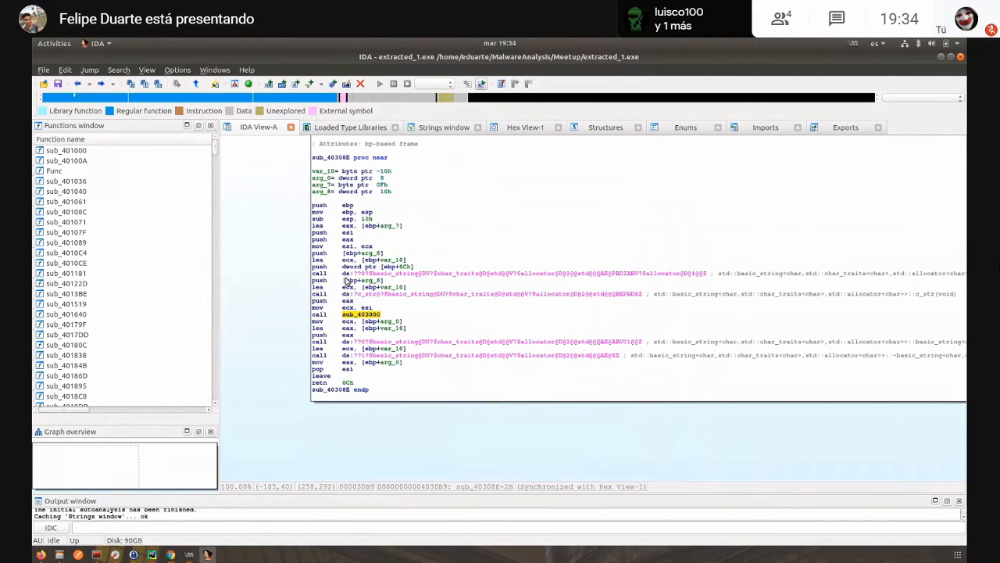
pyautogui.press('Escape')
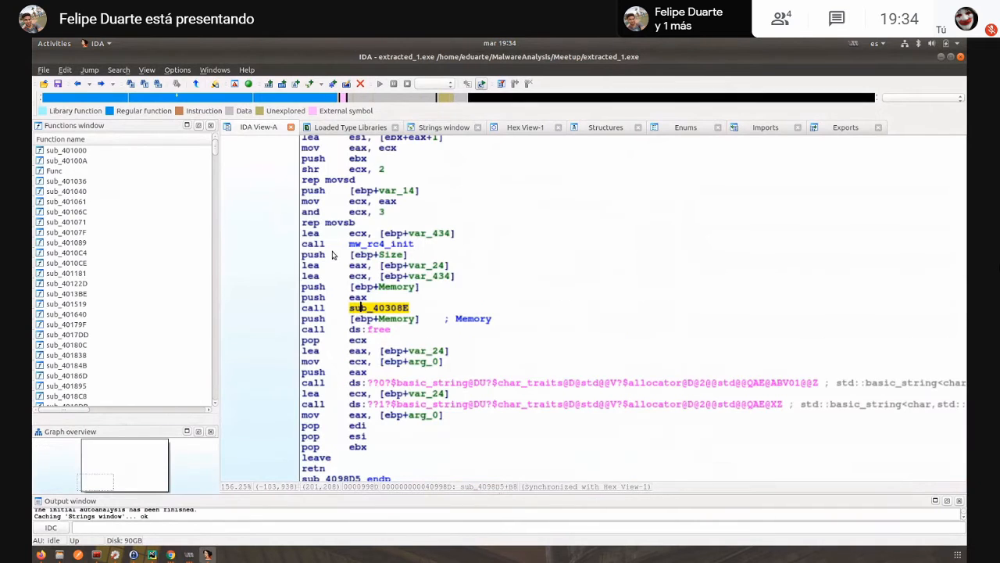
pyautogui.click(389, 243)
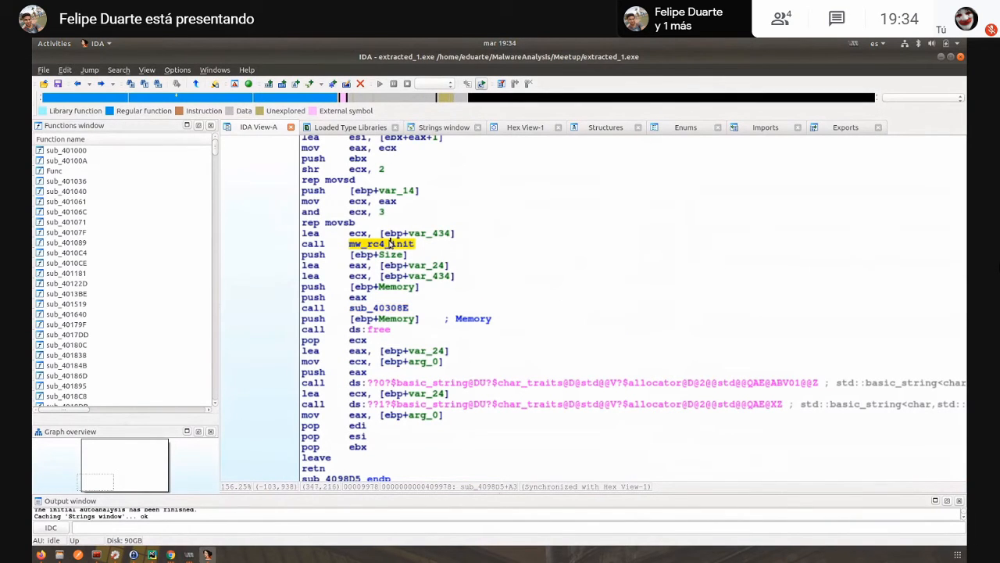
# - Reopen sub_403000 from the sub_40308E call and point out the XOR instruction again
pyautogui.doubleClick(380, 308)
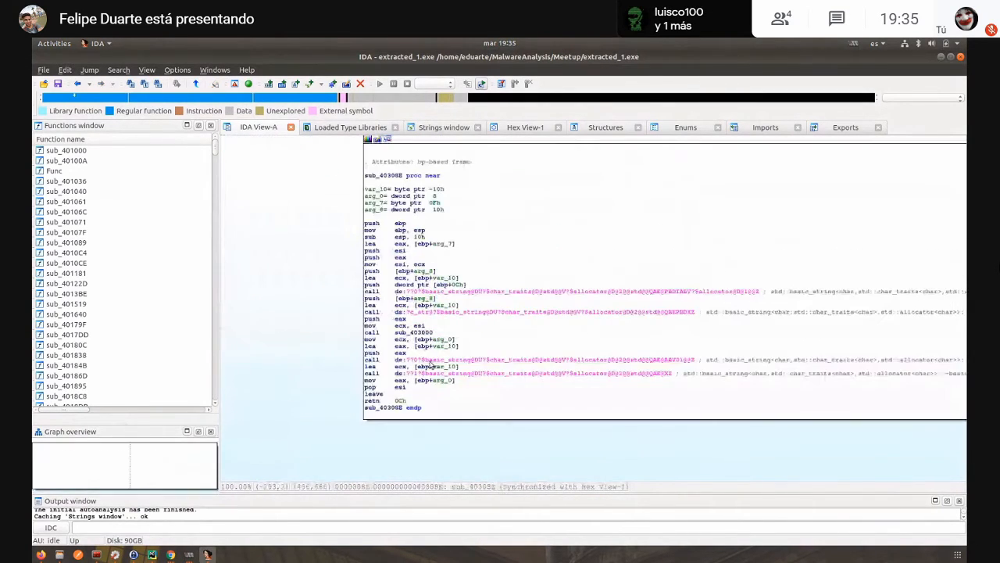
pyautogui.doubleClick(418, 333)
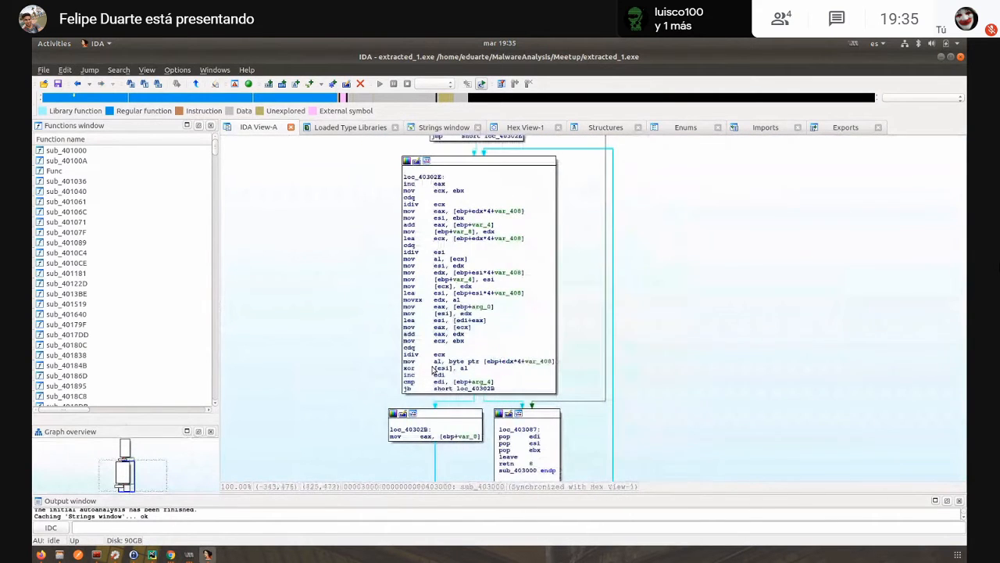
pyautogui.click(438, 375)
pyautogui.click(406, 369)
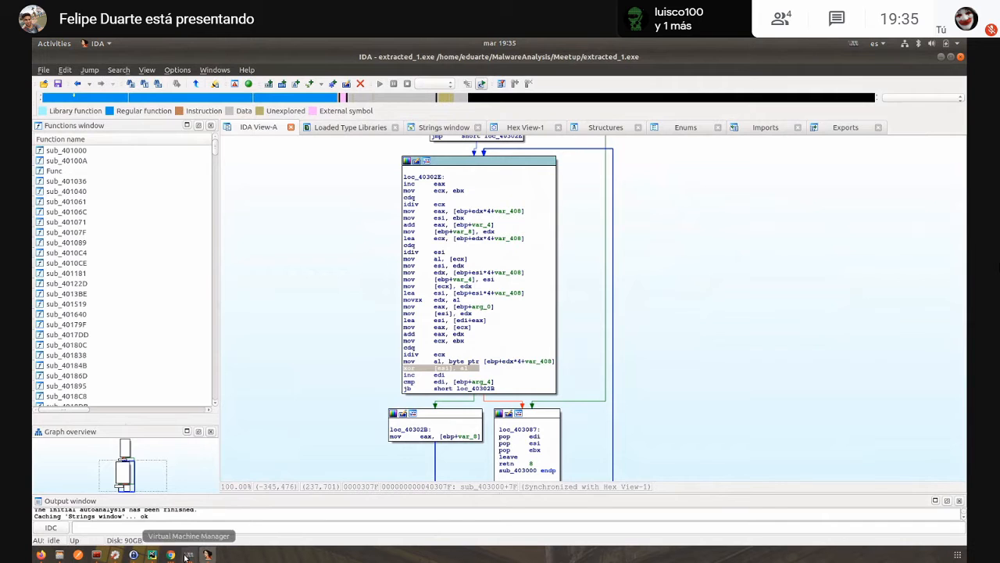
# - Switch to the Win7x86 virtual machine and bring up malware_checklist.txt in Notepad
pyautogui.click(183, 556)
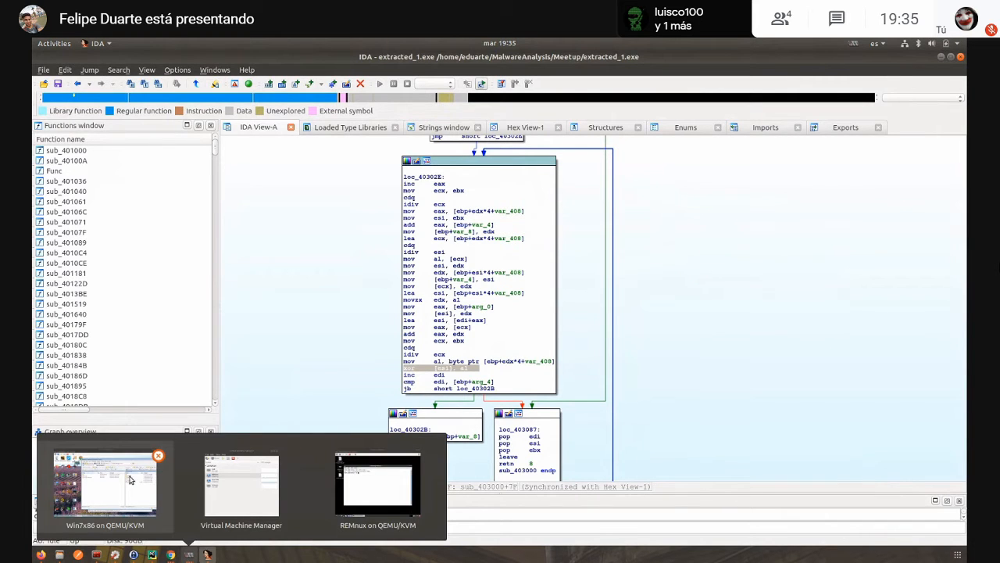
pyautogui.click(104, 484)
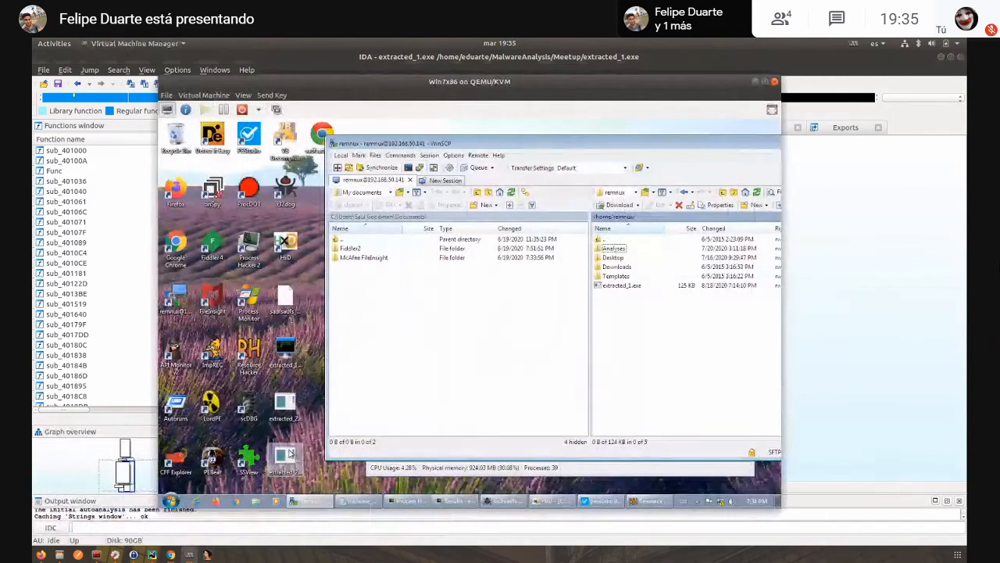
pyautogui.click(359, 501)
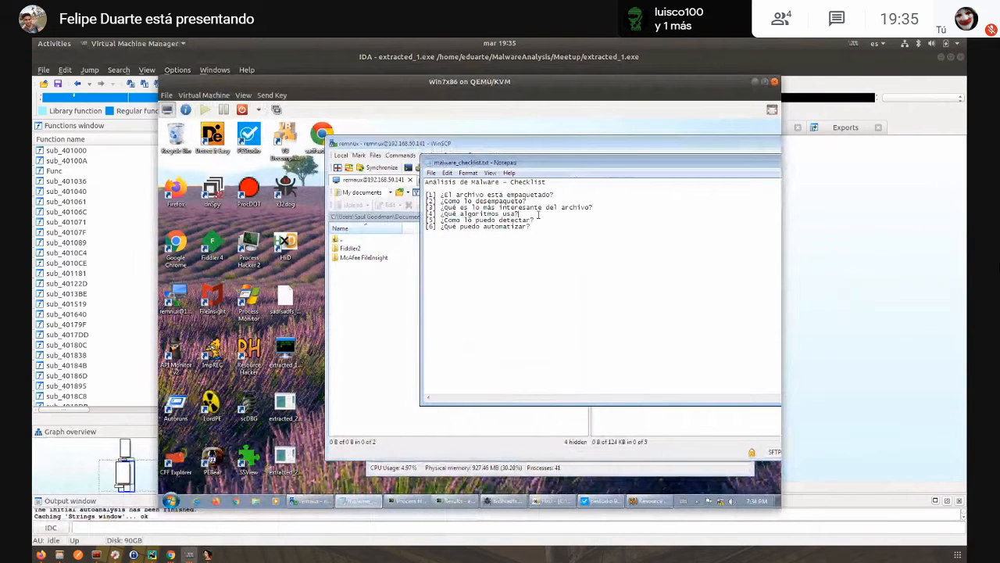
pyautogui.press('Right')
pyautogui.write('-')
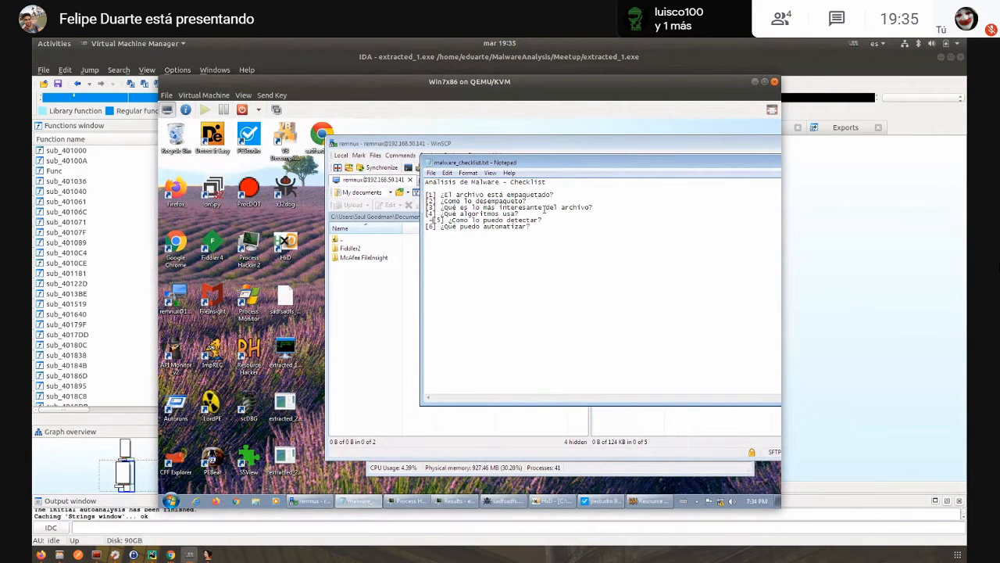
pyautogui.press('BackSpace')
pyautogui.press('BackSpace')
pyautogui.press('Left')
pyautogui.press('Right')
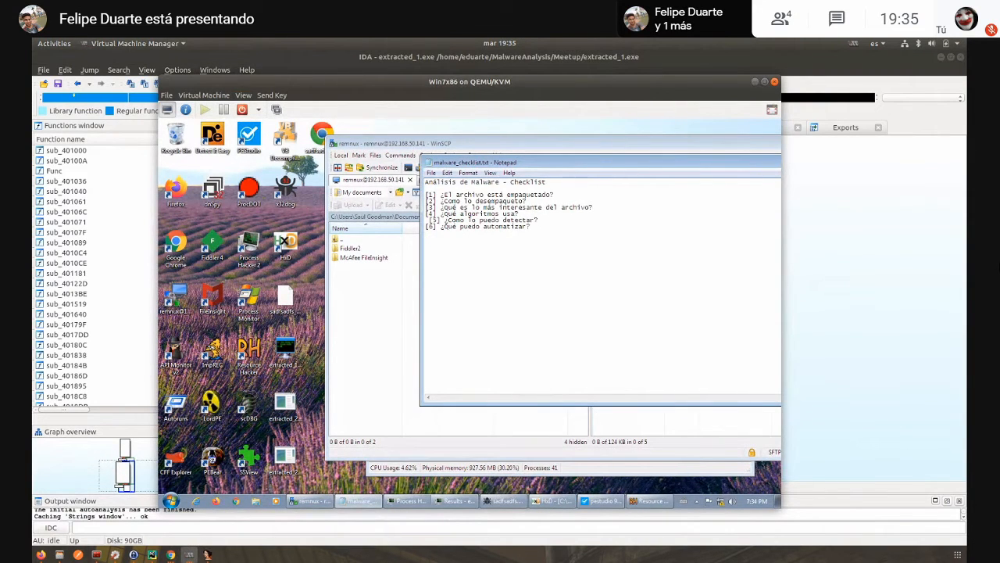
# - Add RC4 as the answer to checklist question [4] "¿Qué algoritmos usa?" and reposition the Notepad window
pyautogui.write('RC4')
pyautogui.press('BackSpace')
pyautogui.press('Left')
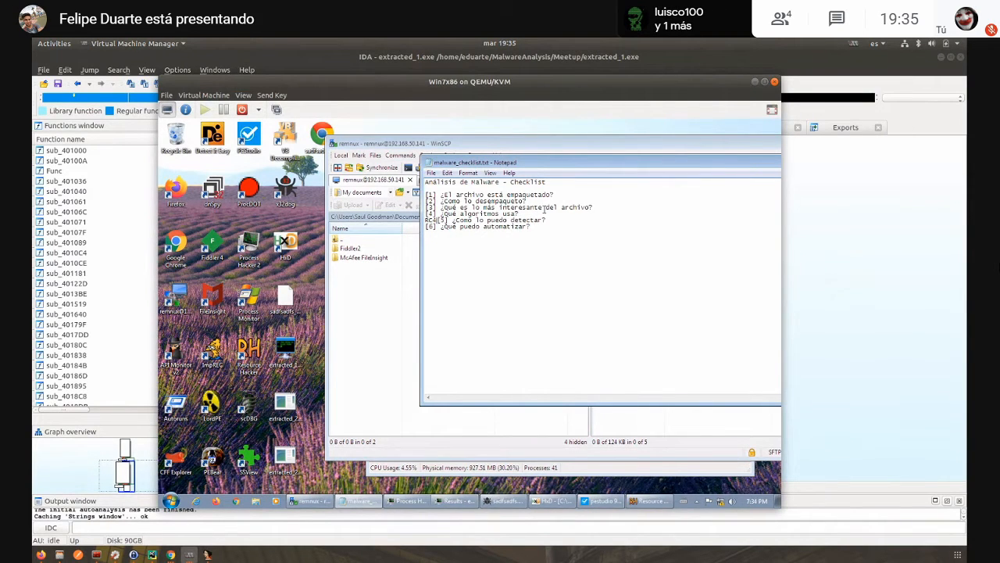
pyautogui.press('Return')
pyautogui.press('Up')
pyautogui.press('BackSpace')
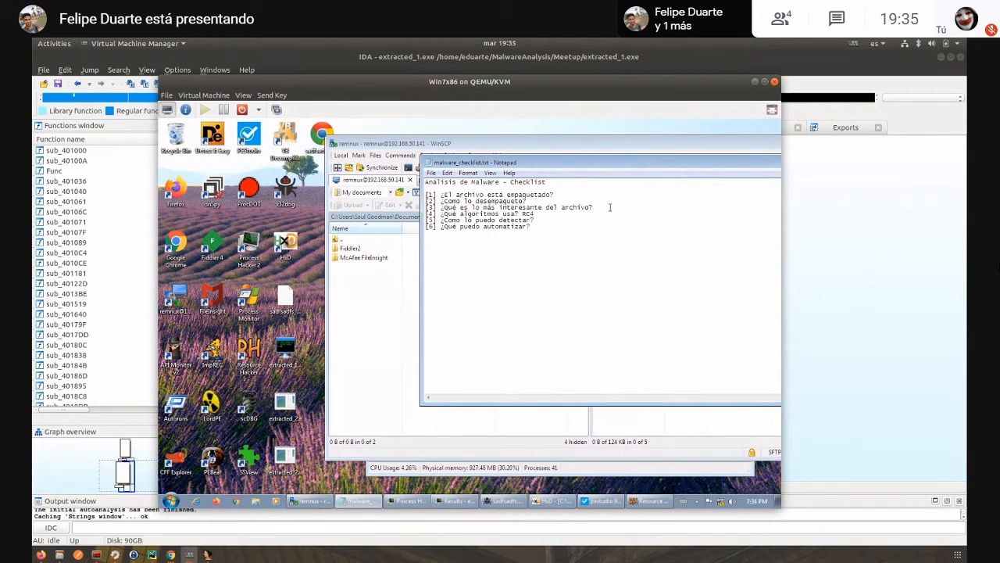
pyautogui.moveTo(601, 165); pyautogui.dragTo(545, 161)
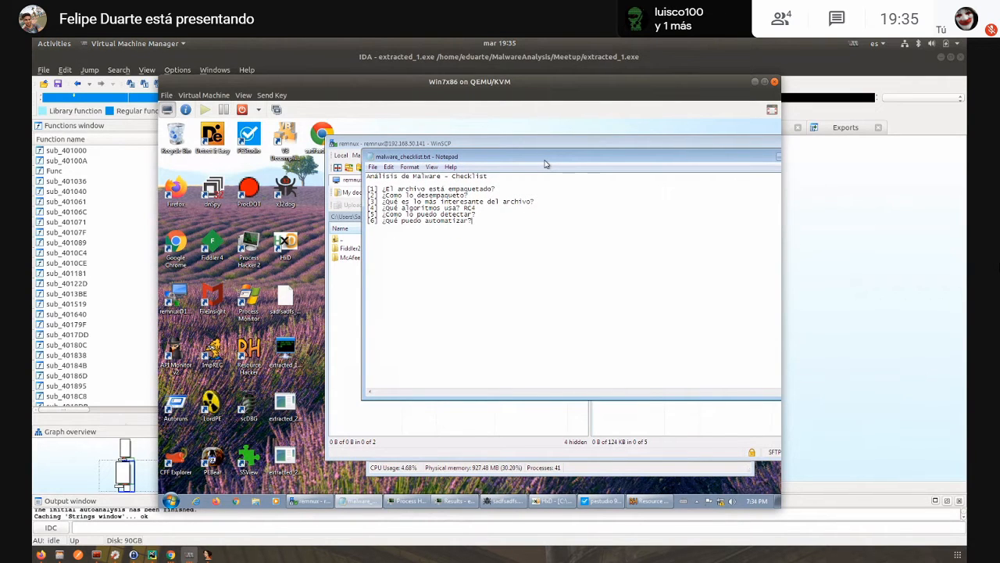
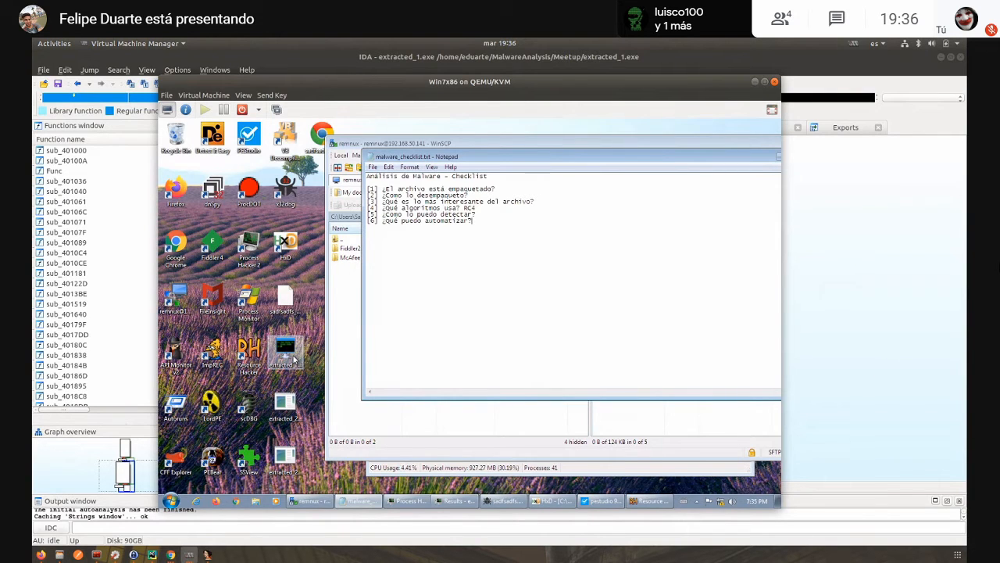
# - Load extracted_1.exe into PEStudio, list its strings and highlight the BreakingSecurity.Net value
pyautogui.click(294, 359)
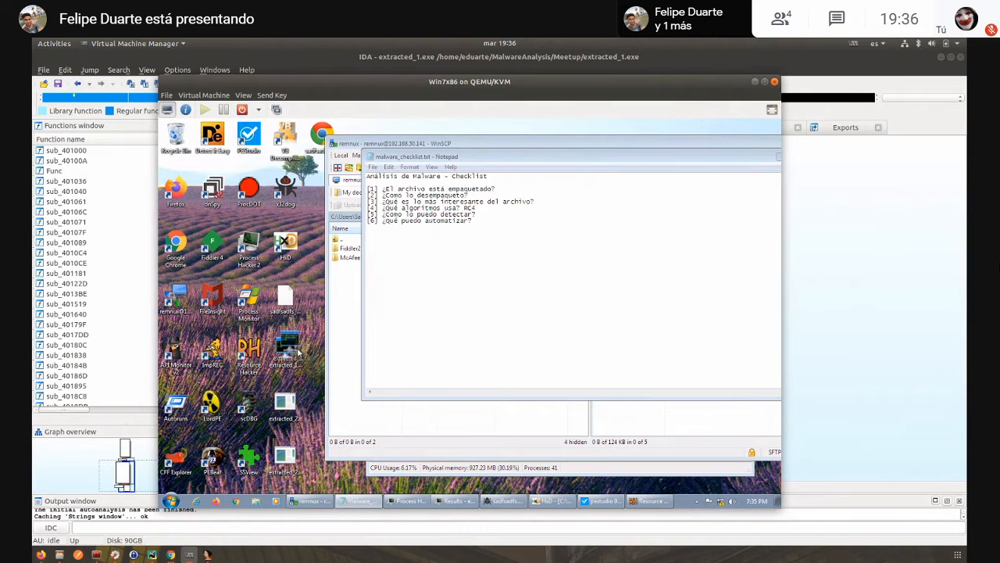
pyautogui.moveTo(297, 352); pyautogui.dragTo(251, 151)
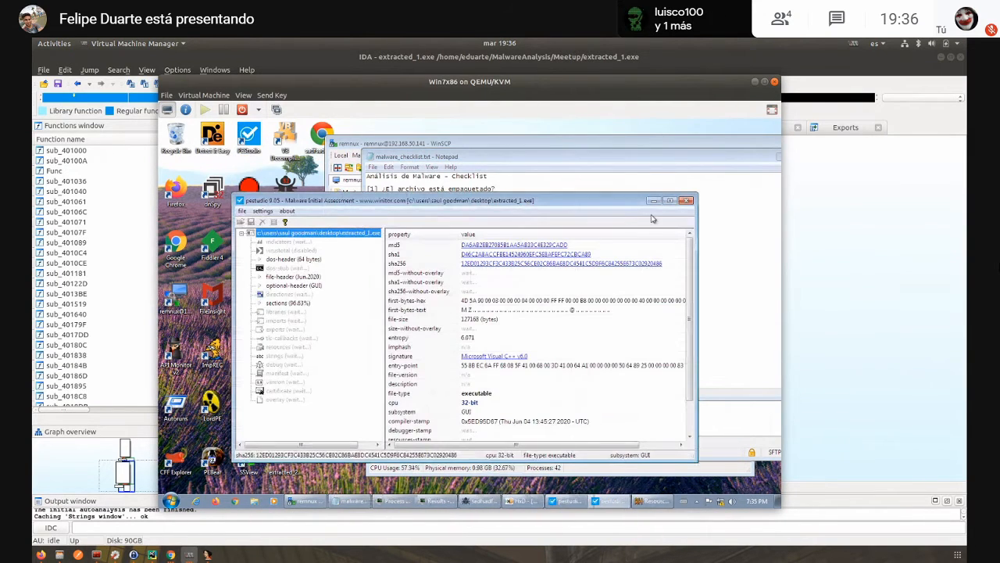
pyautogui.click(669, 200)
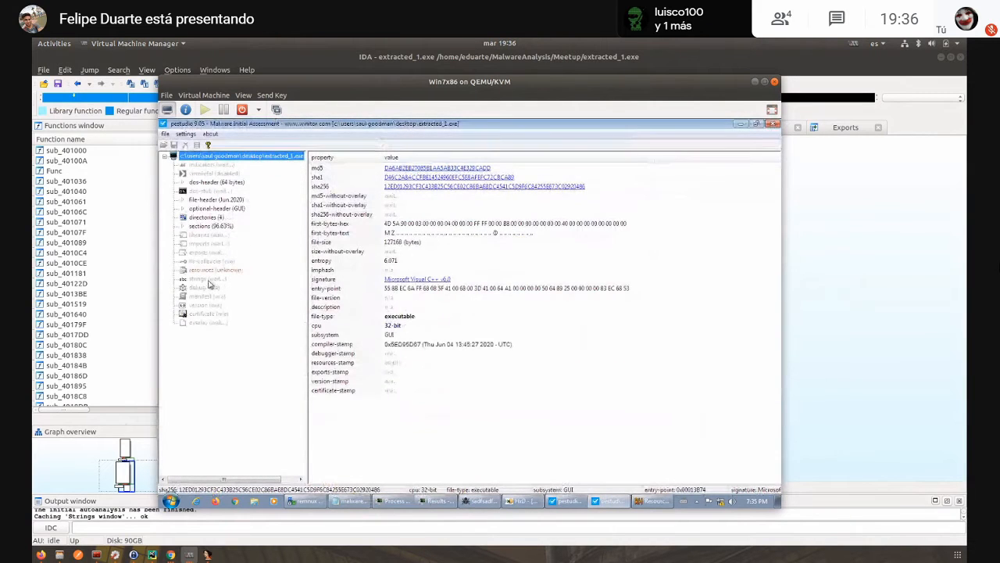
pyautogui.click(196, 279)
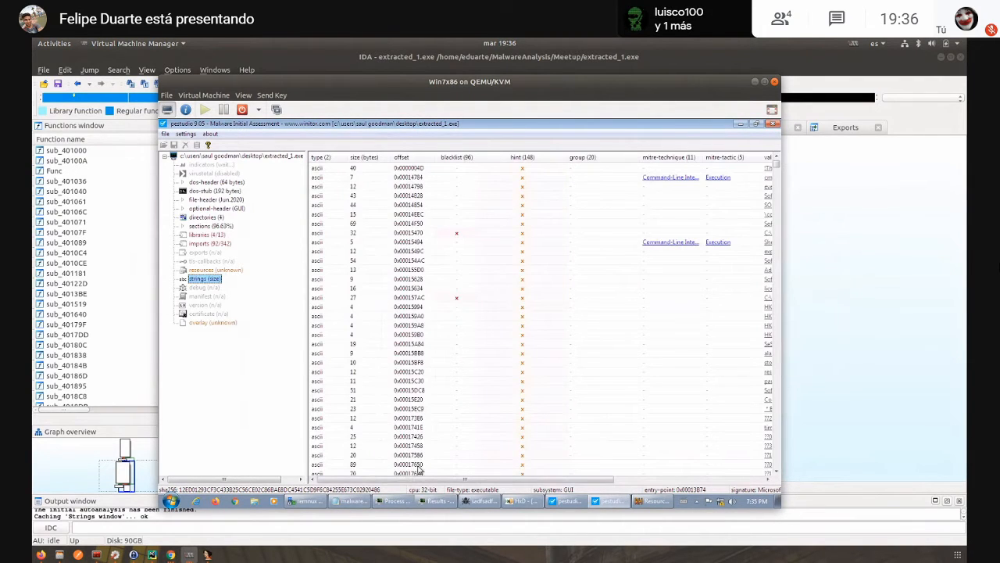
pyautogui.moveTo(424, 479); pyautogui.dragTo(566, 479)
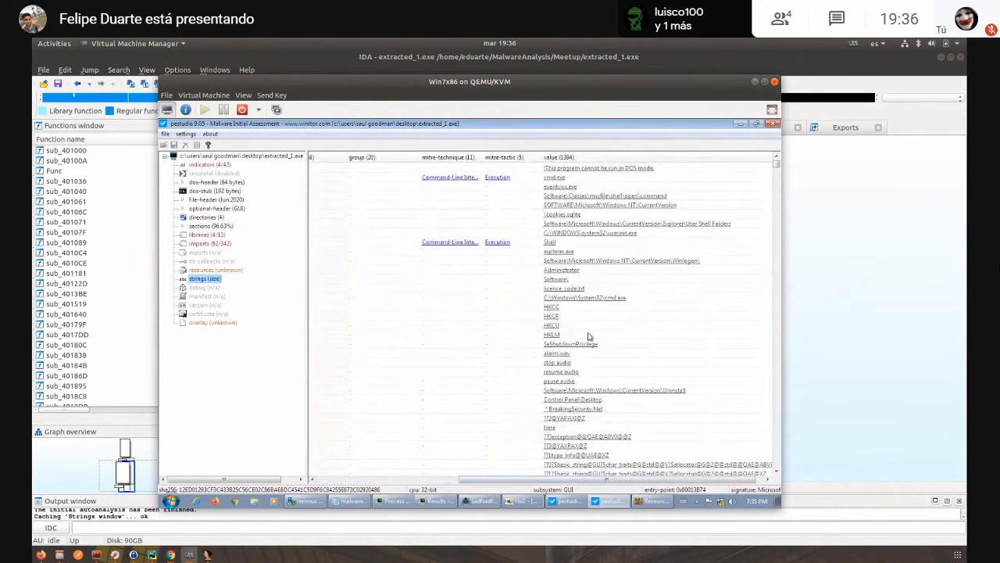
pyautogui.click(589, 409)
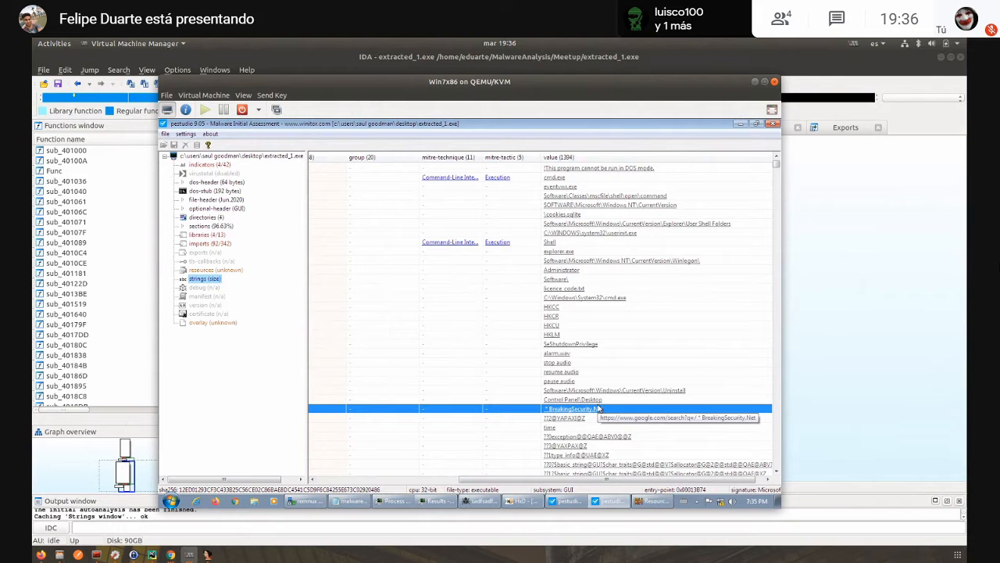
# - Examine the remaining strings of extracted_1.exe for distinctive Remcos text usable for detection
pyautogui.scroll(-8, 629, 334)
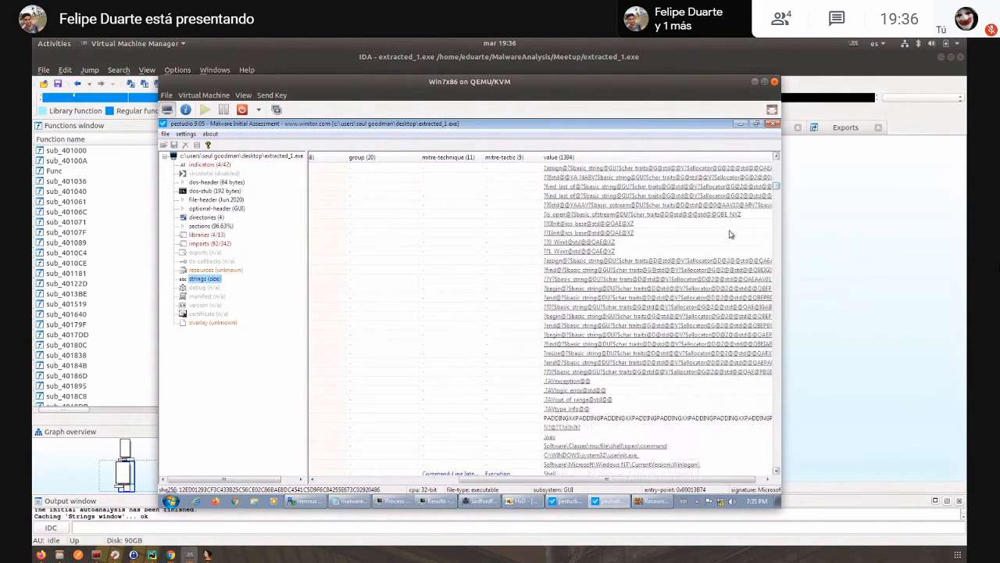
pyautogui.scroll(-15, 653, 312)
pyautogui.scroll(-15, 653, 312)
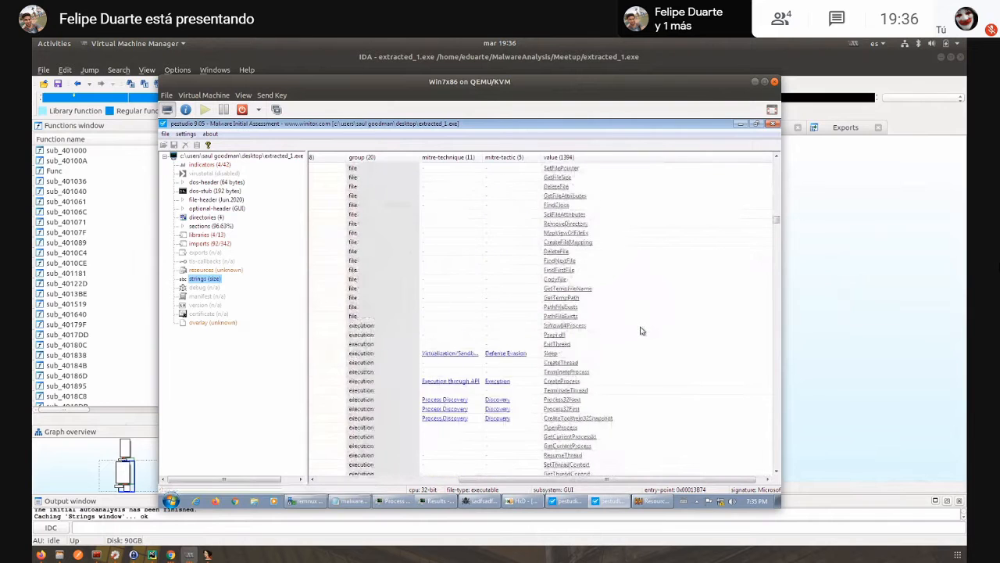
pyautogui.scroll(-10, 633, 336)
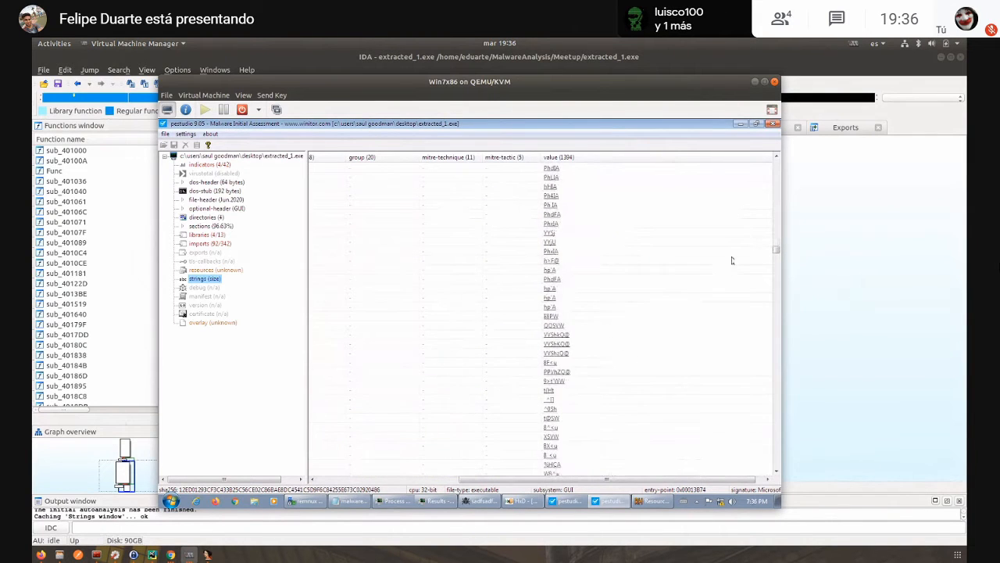
pyautogui.scroll(-10, 665, 317)
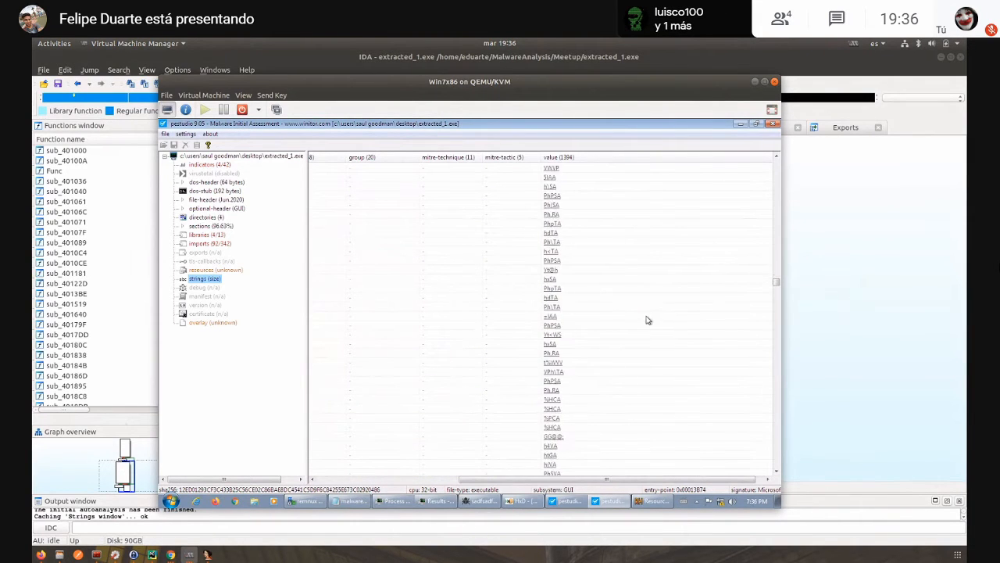
pyautogui.scroll(-10, 637, 324)
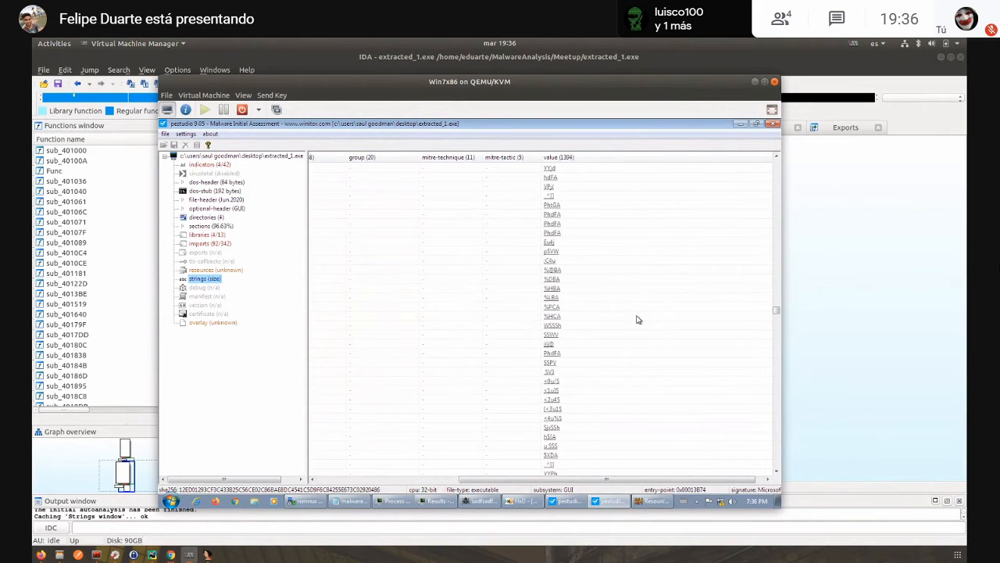
pyautogui.scroll(-10, 624, 325)
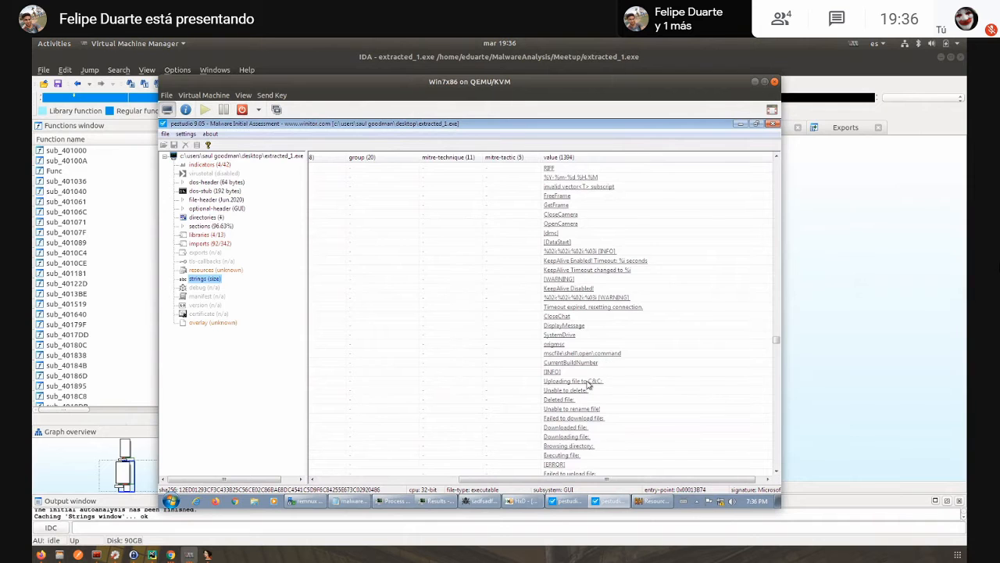
pyautogui.scroll(-6, 589, 371)
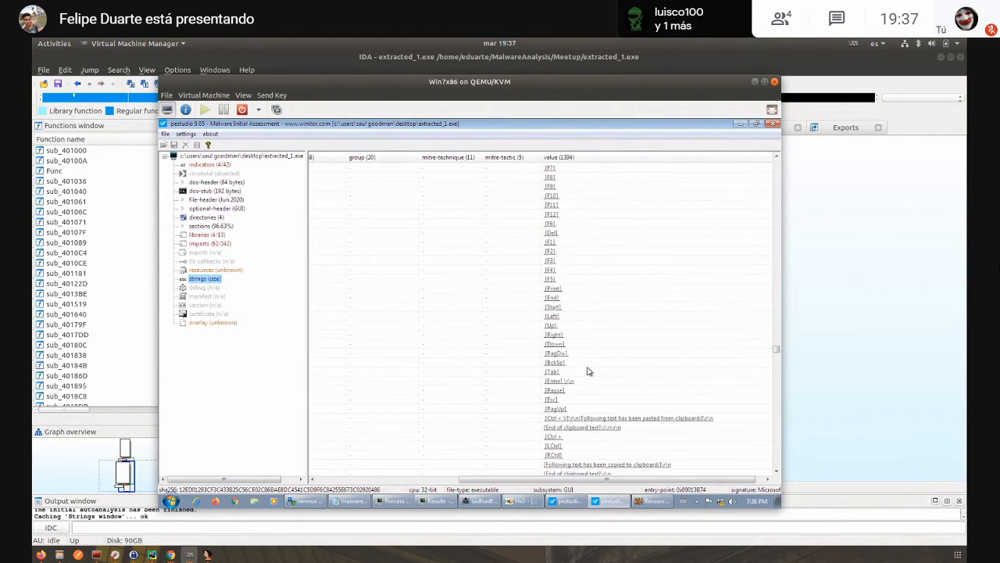
pyautogui.scroll(-8, 589, 371)
pyautogui.moveTo(436, 501)
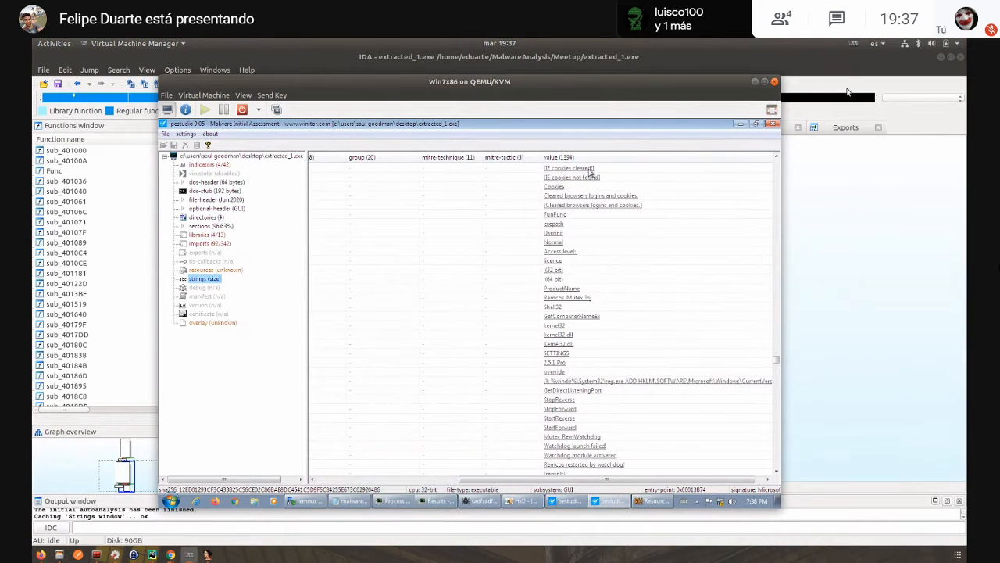
# - Leave the virtual machine and open remcos.yar from the Home folder in a maximized Text Editor window
pyautogui.click(755, 82)
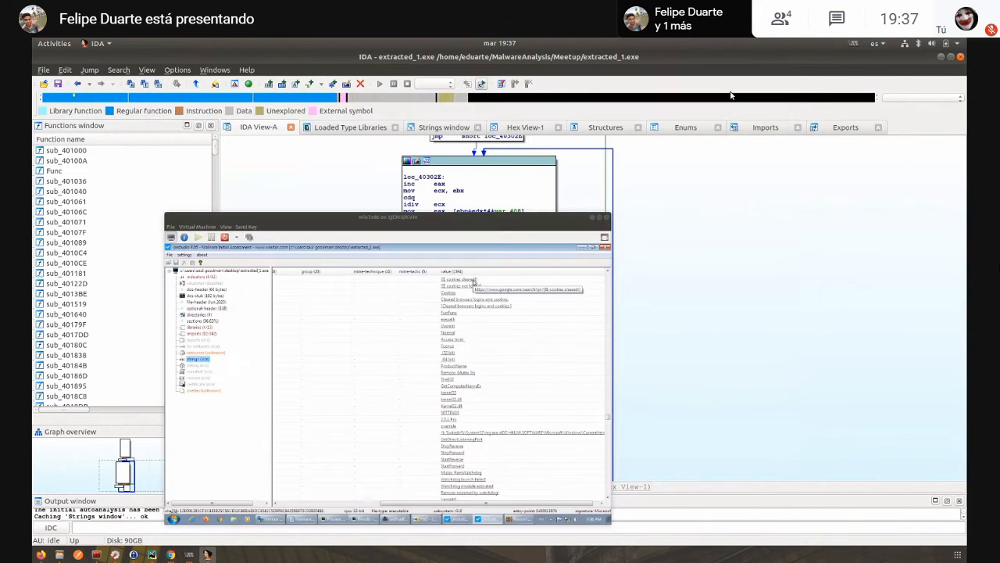
pyautogui.click(59, 554)
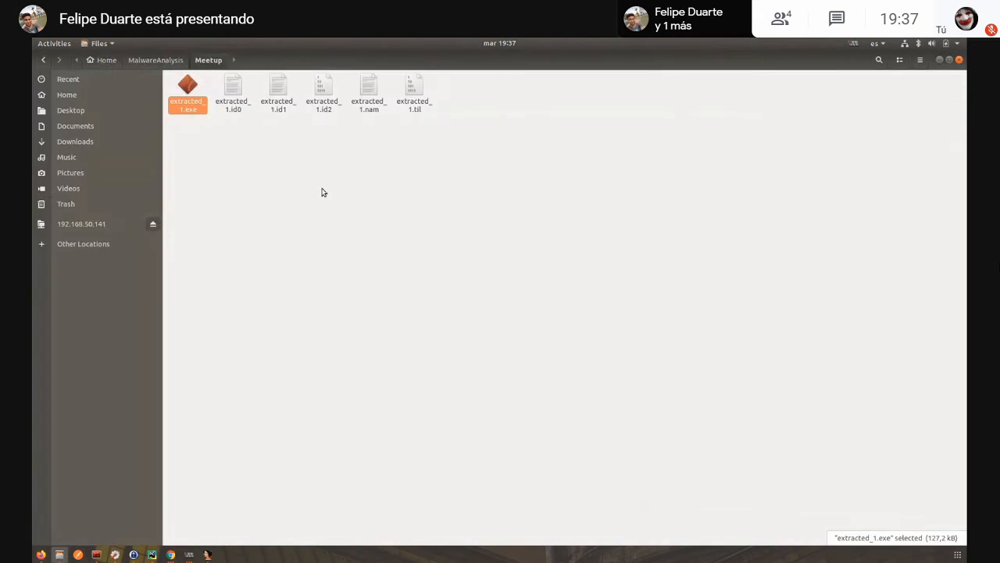
pyautogui.click(67, 95)
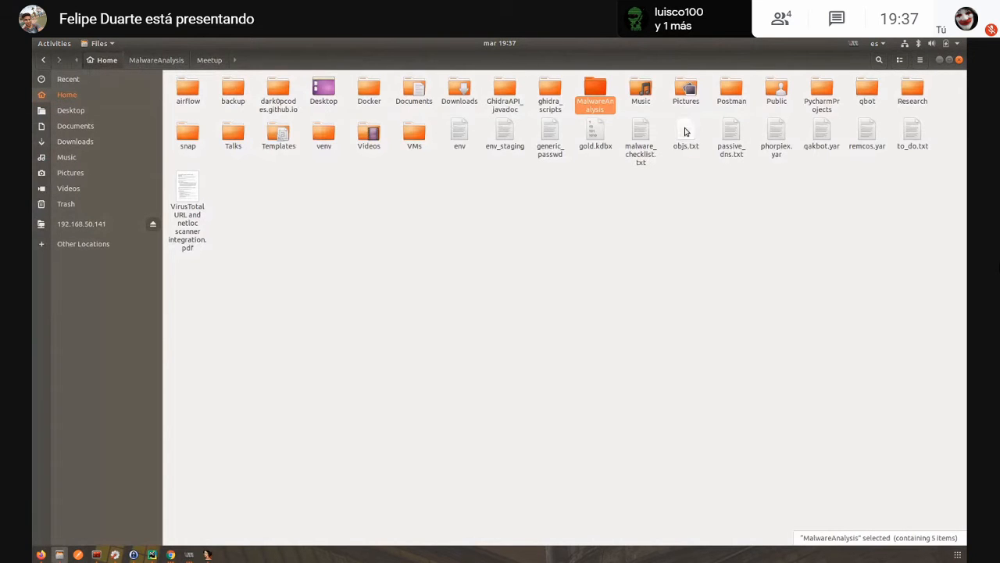
pyautogui.click(868, 135)
pyautogui.doubleClick(869, 135)
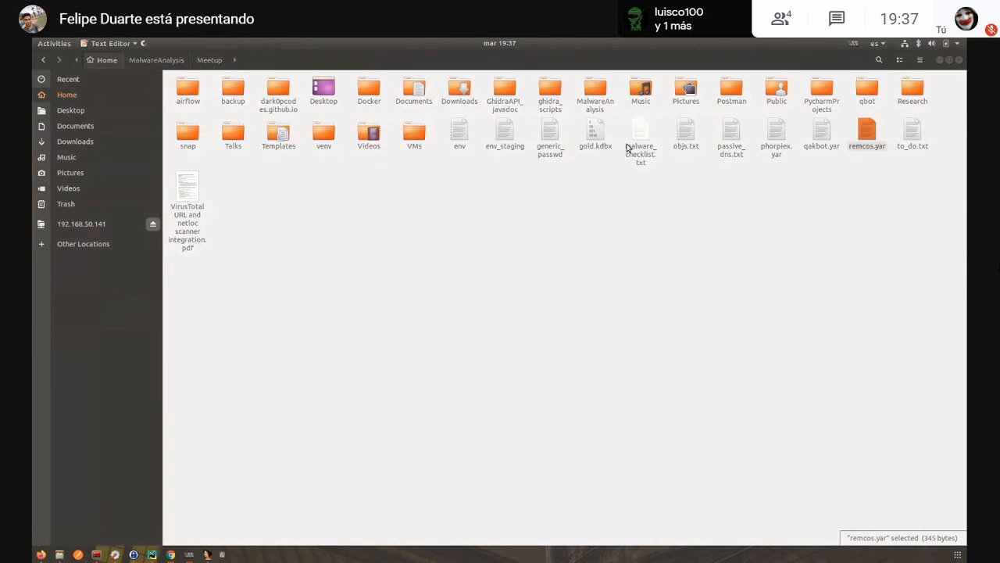
pyautogui.click(940, 60)
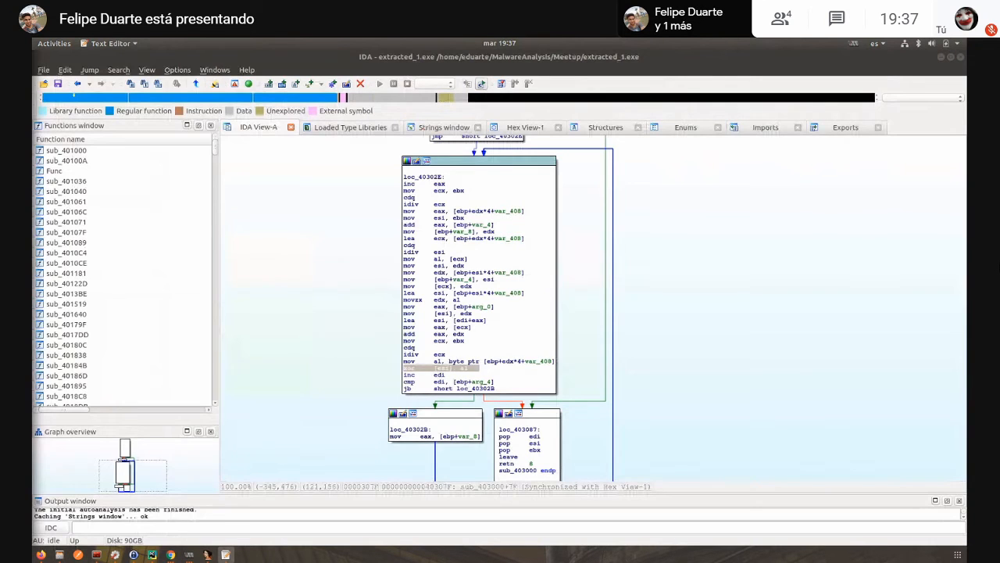
pyautogui.moveTo(603, 184); pyautogui.dragTo(527, 139)
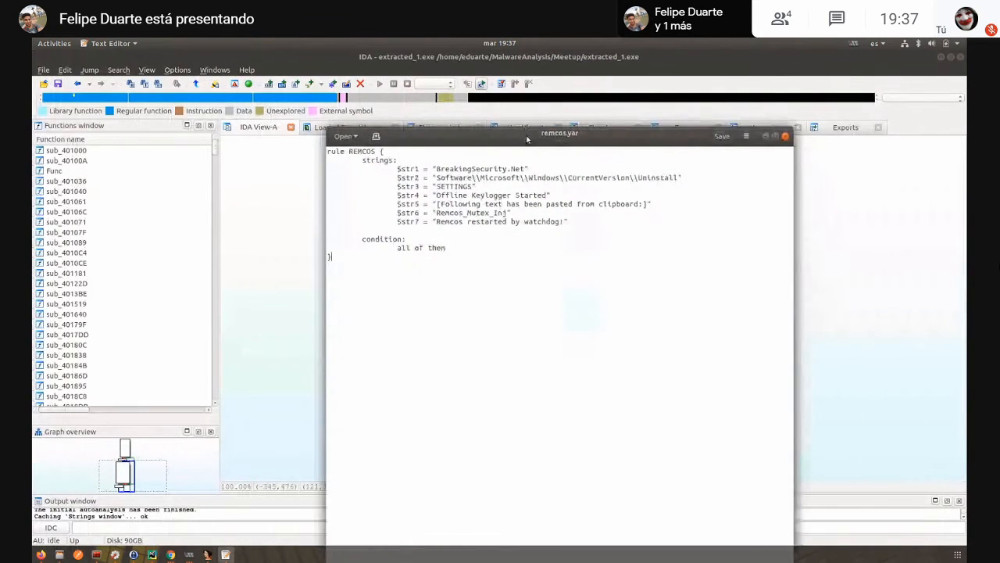
pyautogui.click(775, 137)
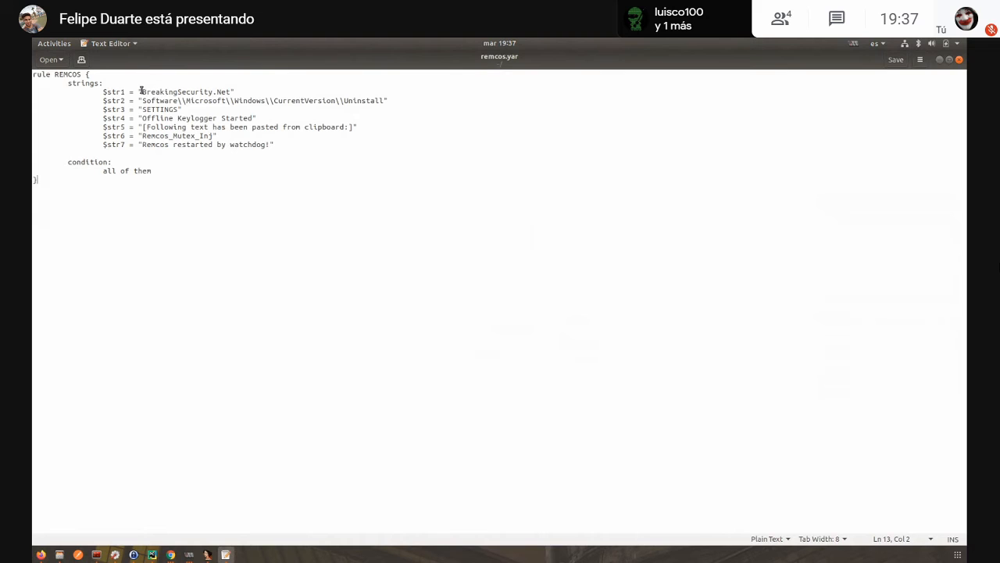
# - Point out the BreakingSecurity.Net string, the "all of them" condition and the whole REMCOS rule by highlighting each
pyautogui.moveTo(141, 91); pyautogui.dragTo(236, 92)
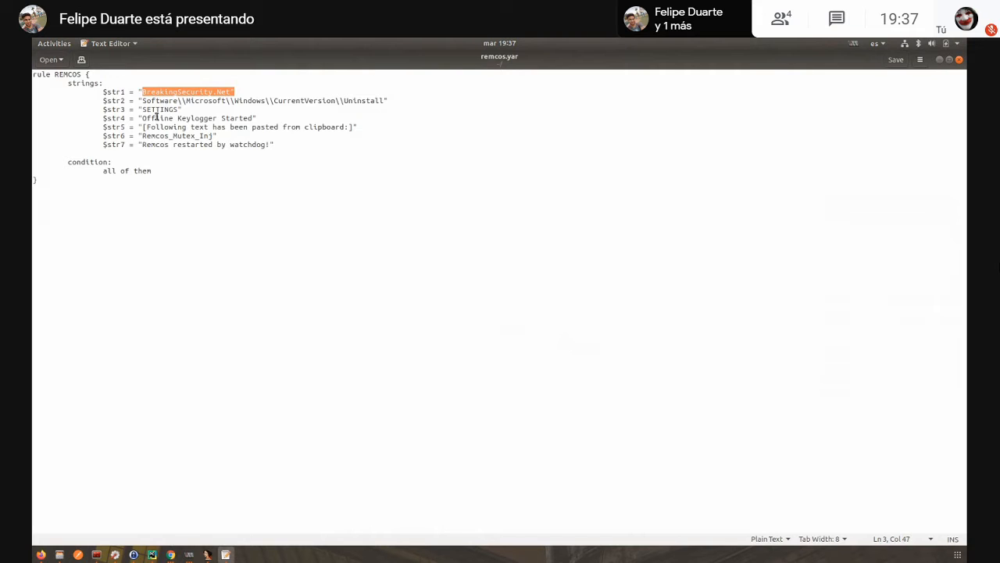
pyautogui.moveTo(102, 170); pyautogui.dragTo(152, 171)
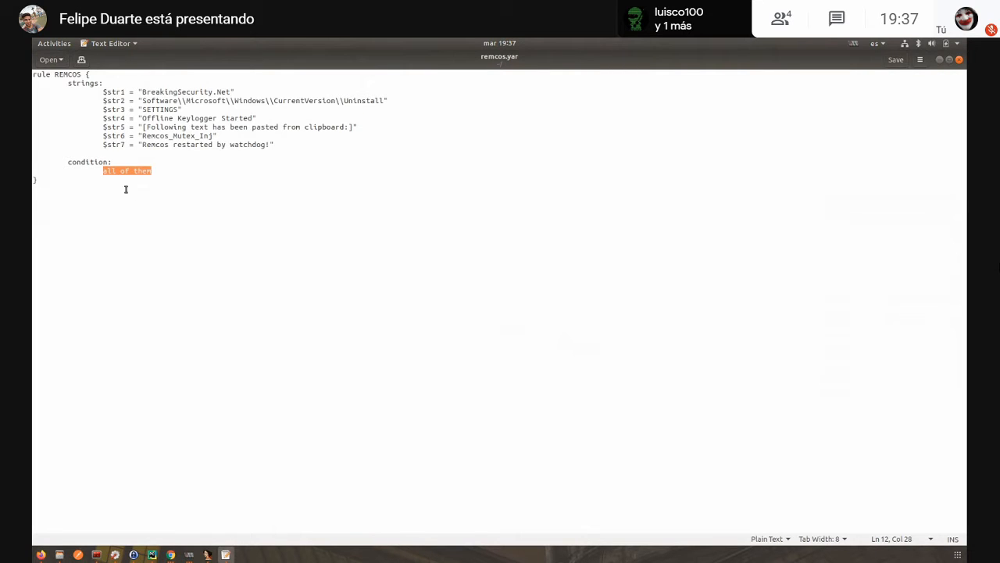
pyautogui.moveTo(125, 210); pyautogui.dragTo(32, 75)
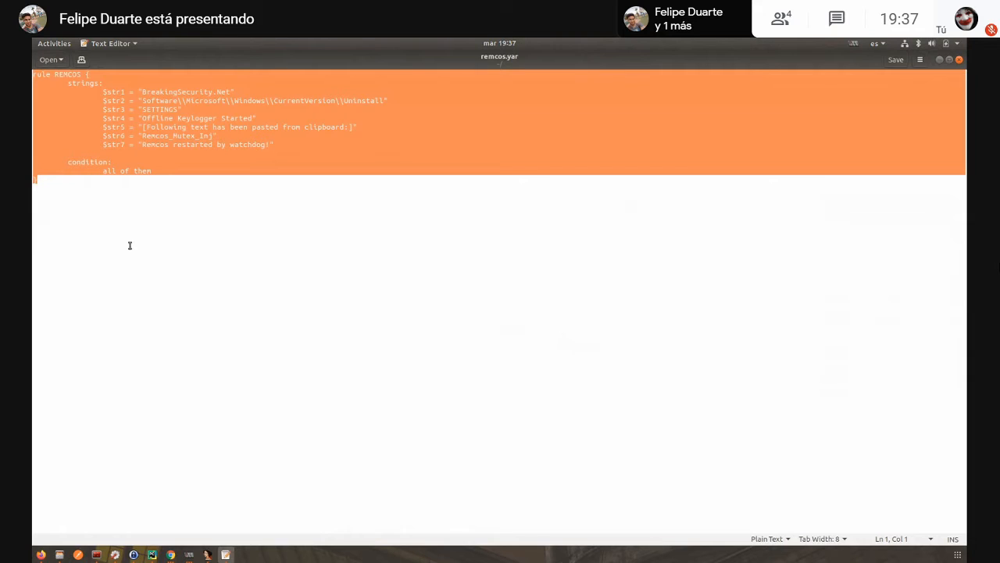
pyautogui.click(158, 276)
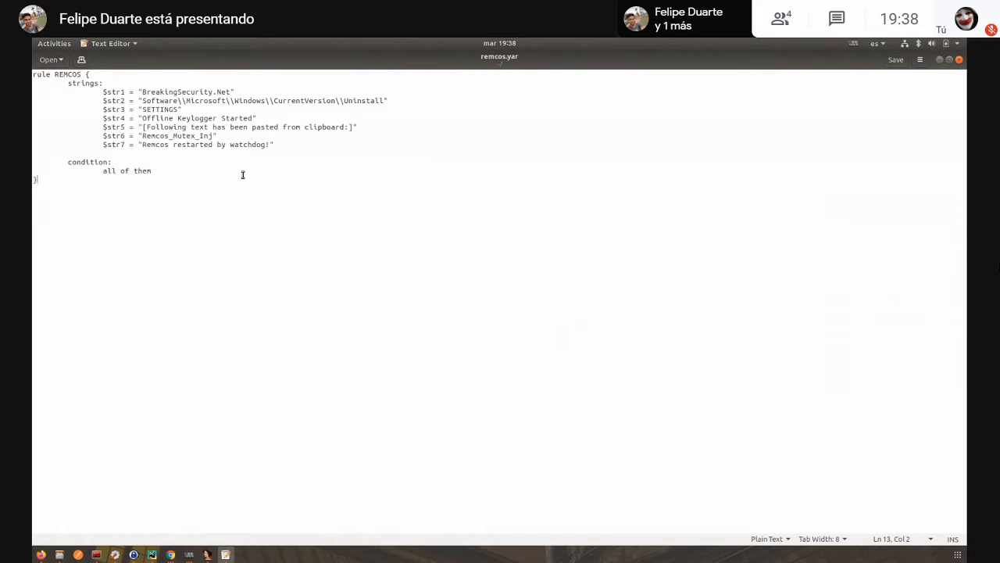
# - Switch back to malware_checklist.txt in the Win7x86 virtual machine and highlight questions [5] and [6] and the RC4 answer
pyautogui.click(190, 555)
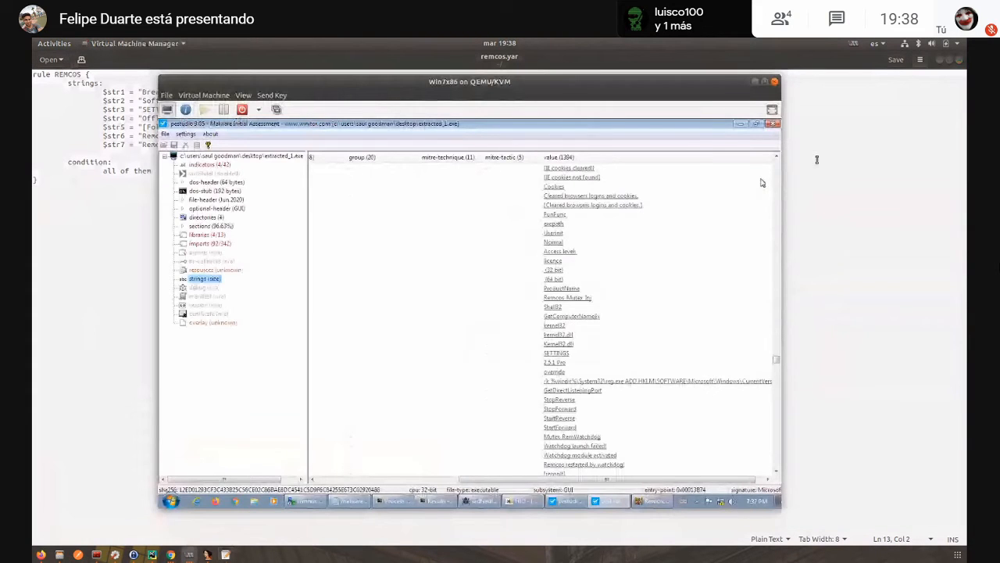
pyautogui.click(365, 502)
pyautogui.moveTo(479, 215); pyautogui.dragTo(383, 216)
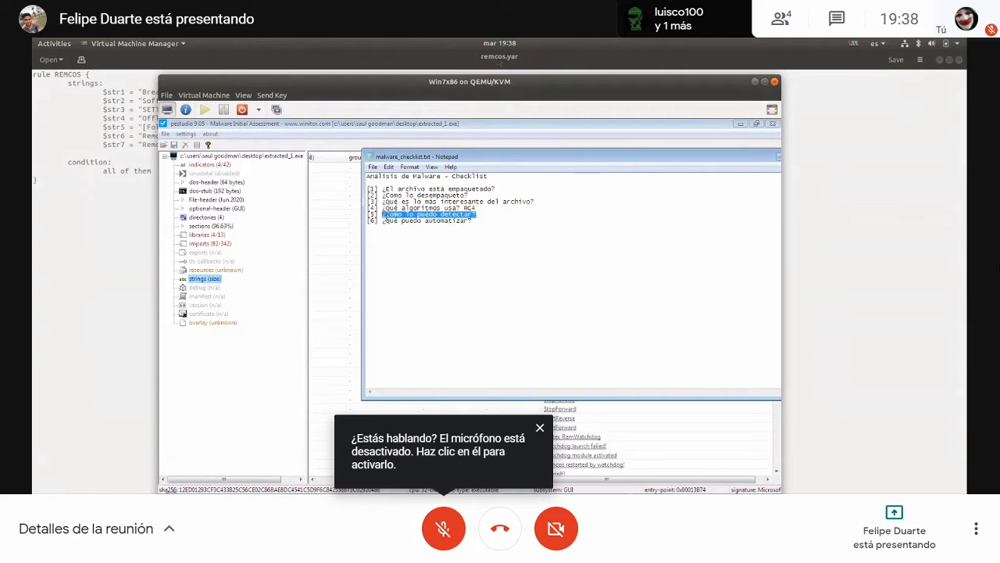
pyautogui.moveTo(479, 222); pyautogui.dragTo(378, 223)
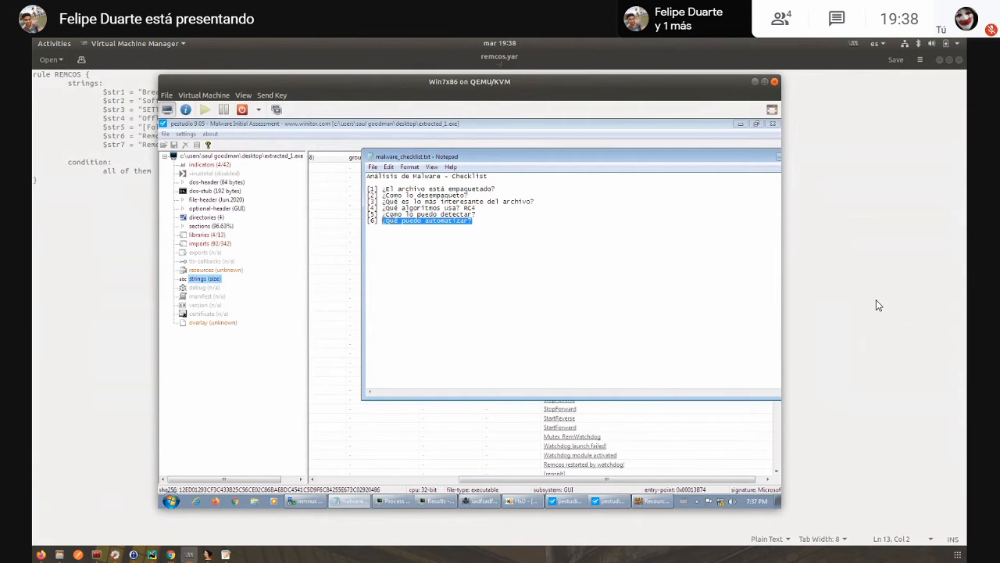
pyautogui.moveTo(464, 207); pyautogui.dragTo(473, 207)
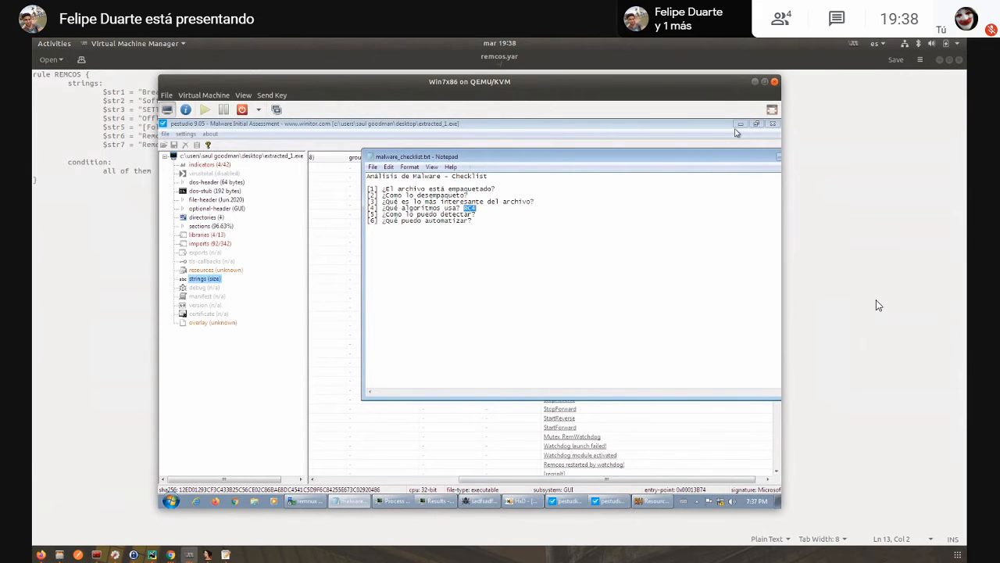
# - Close the PEStudio window for extracted_1.exe, minimize WinSCP and move the checklist Notepad window fully into view
pyautogui.click(762, 124)
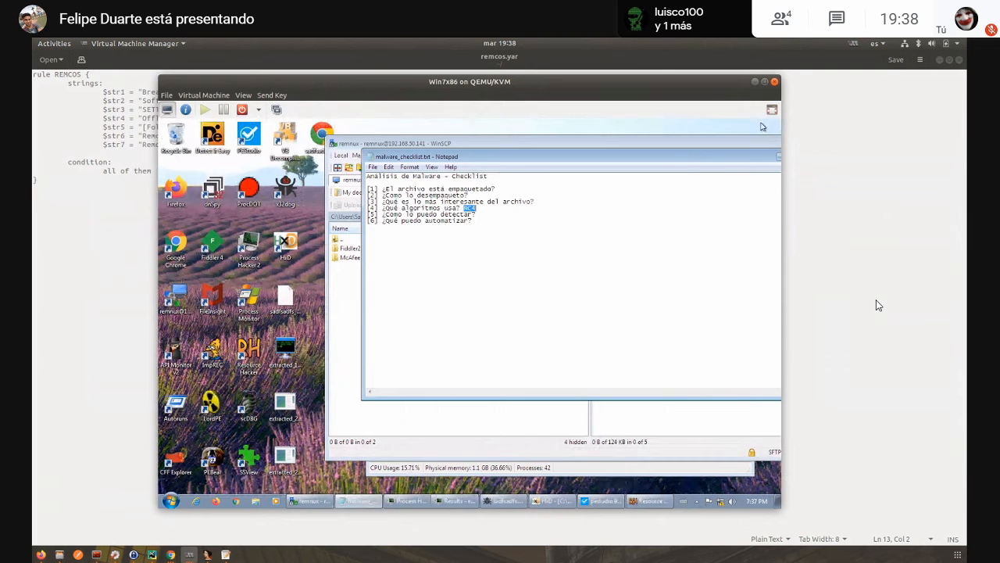
pyautogui.click(310, 318)
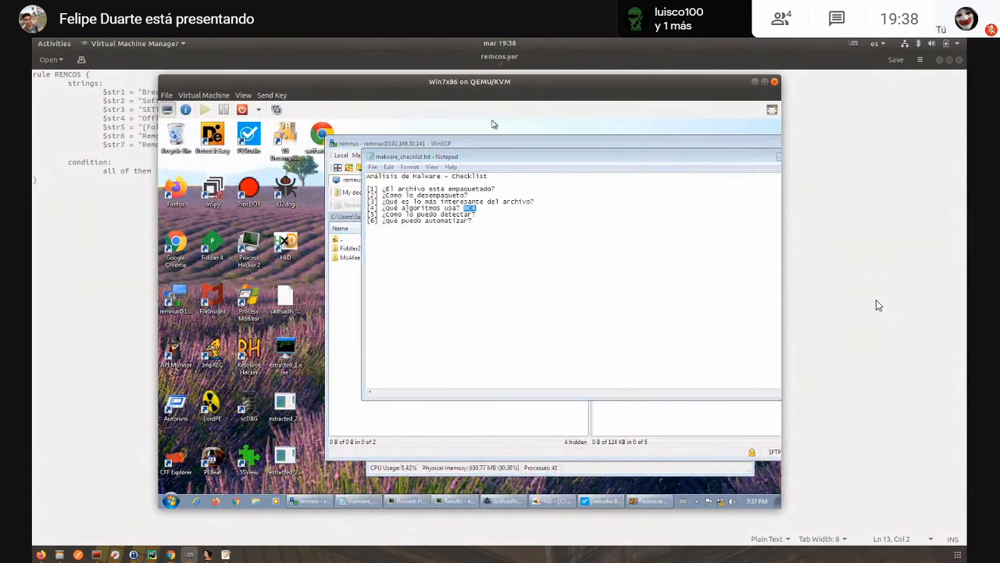
pyautogui.moveTo(504, 145); pyautogui.dragTo(513, 183)
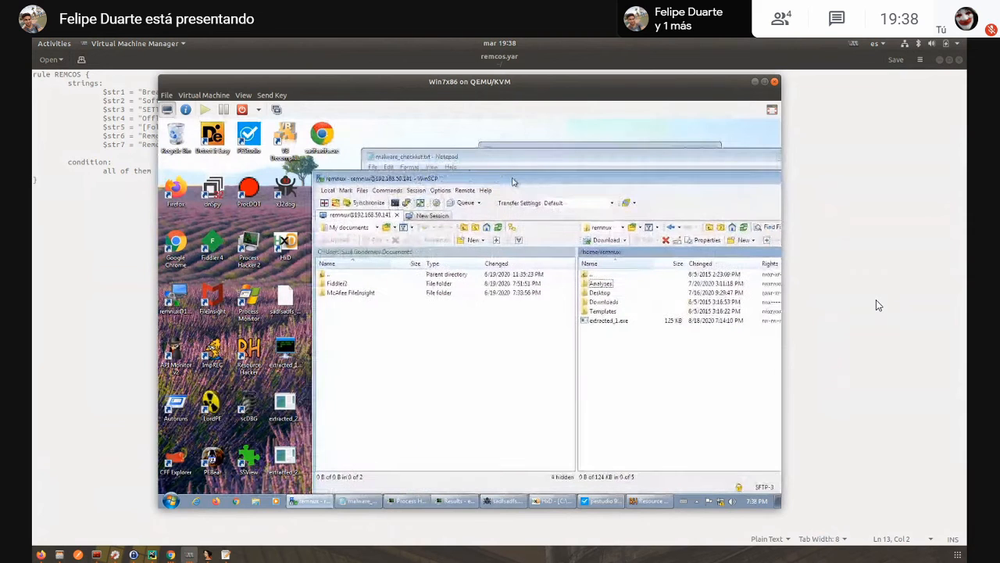
pyautogui.moveTo(737, 184); pyautogui.dragTo(627, 169)
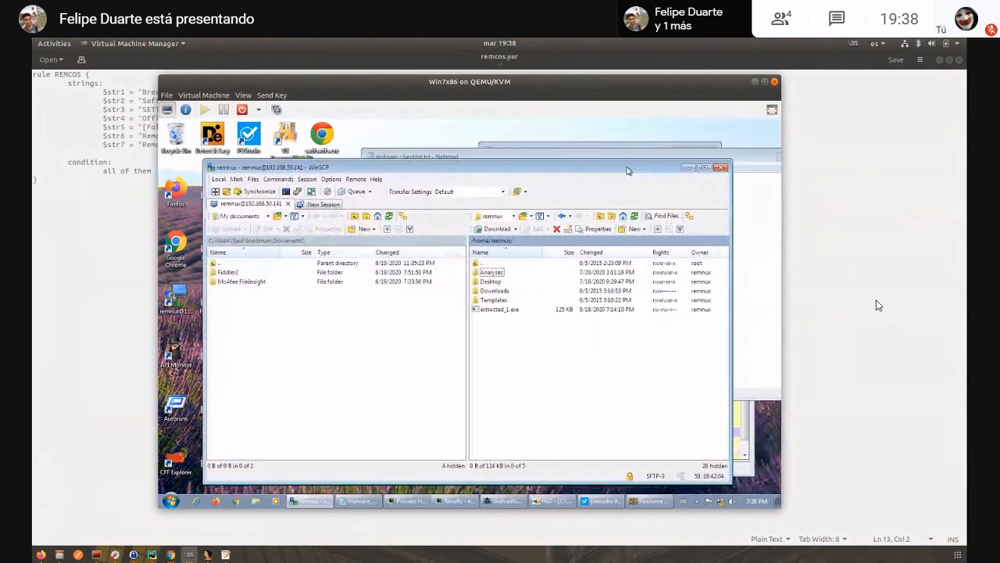
pyautogui.click(689, 169)
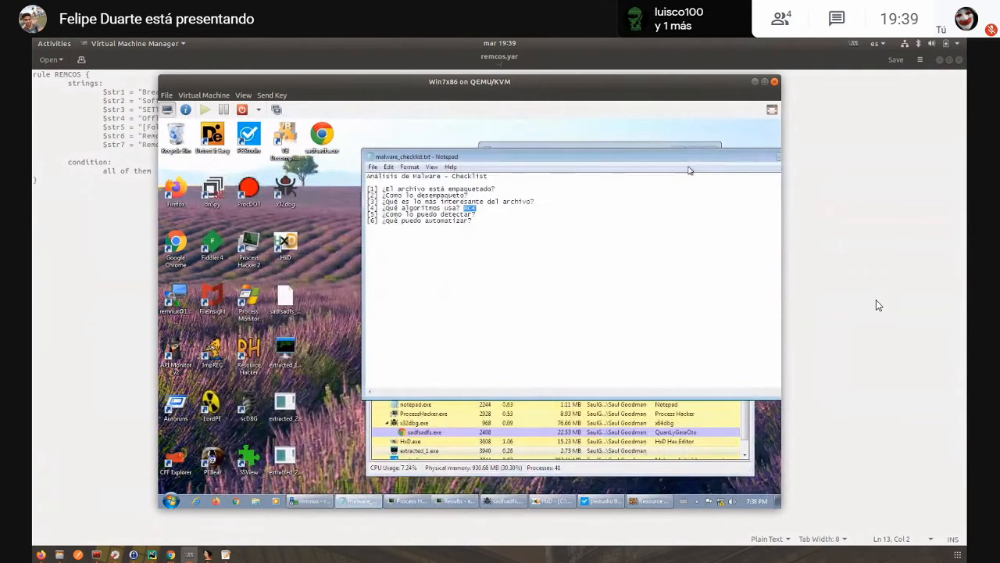
pyautogui.moveTo(709, 161); pyautogui.dragTo(578, 154)
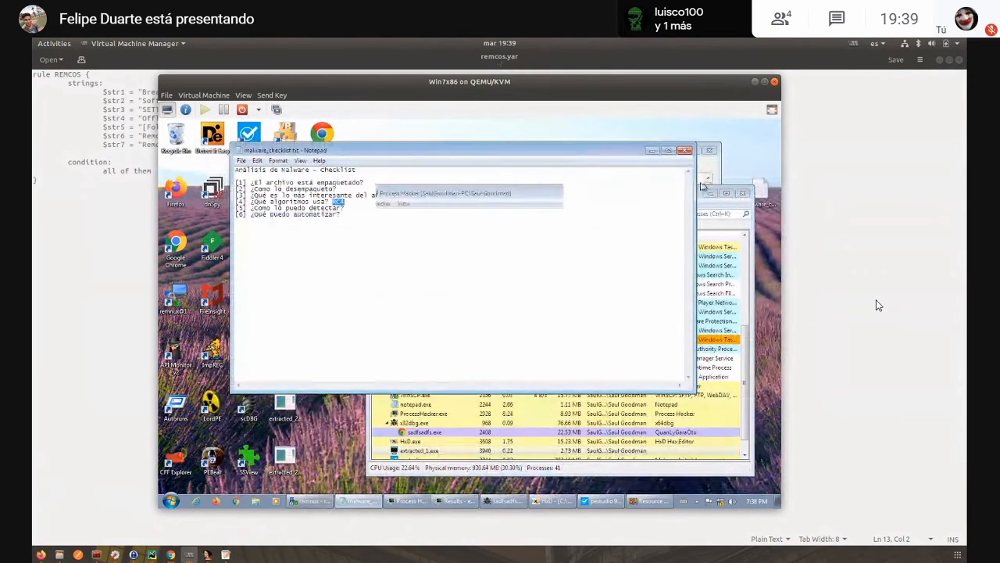
# - Minimize the checklist Notepad window and close the Results window behind it
pyautogui.click(650, 151)
pyautogui.click(668, 157)
pyautogui.click(710, 152)
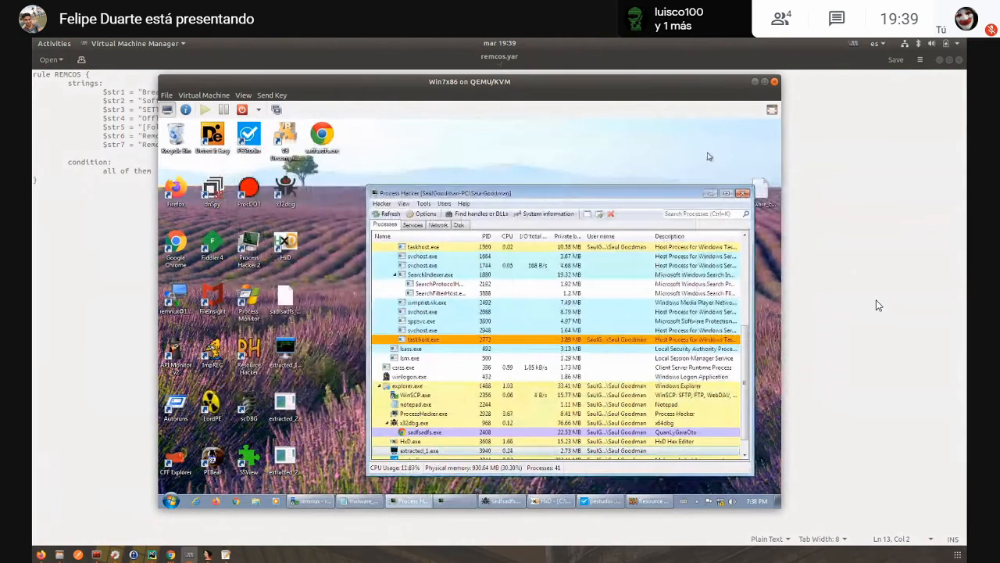
# - Terminate the extracted_1.exe process in Process Hacker
pyautogui.scroll(-1, 520, 427)
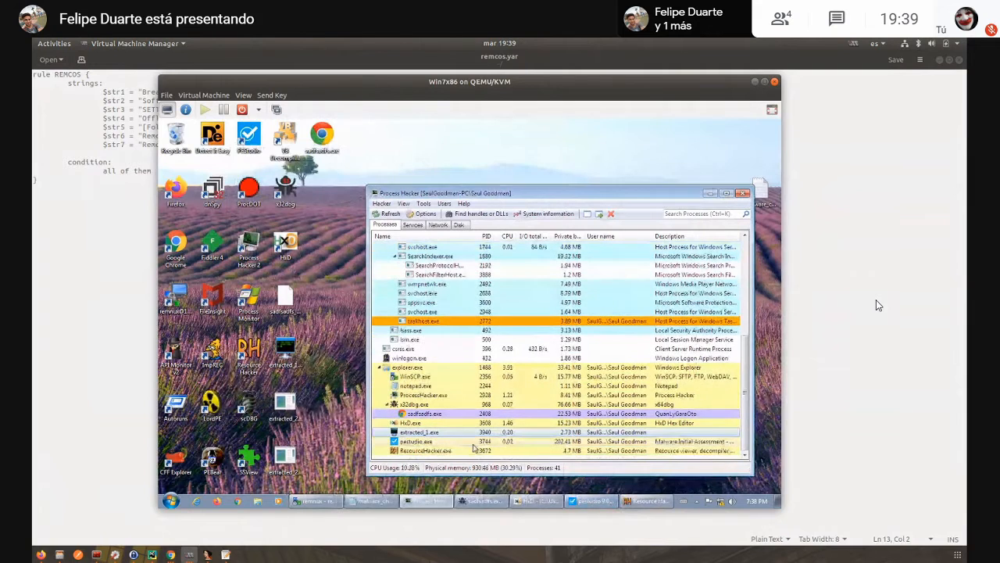
pyautogui.press('Delete')
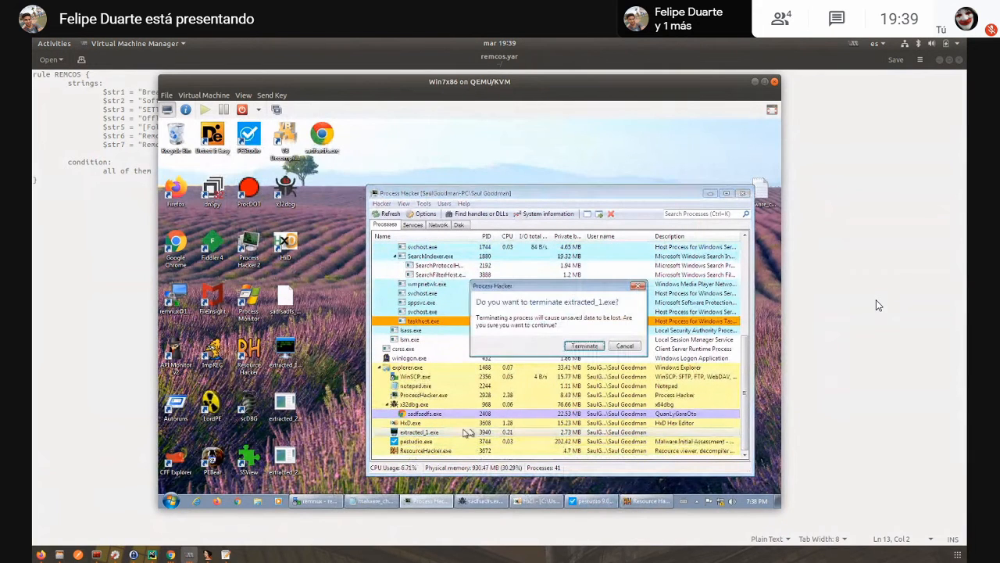
pyautogui.click(595, 346)
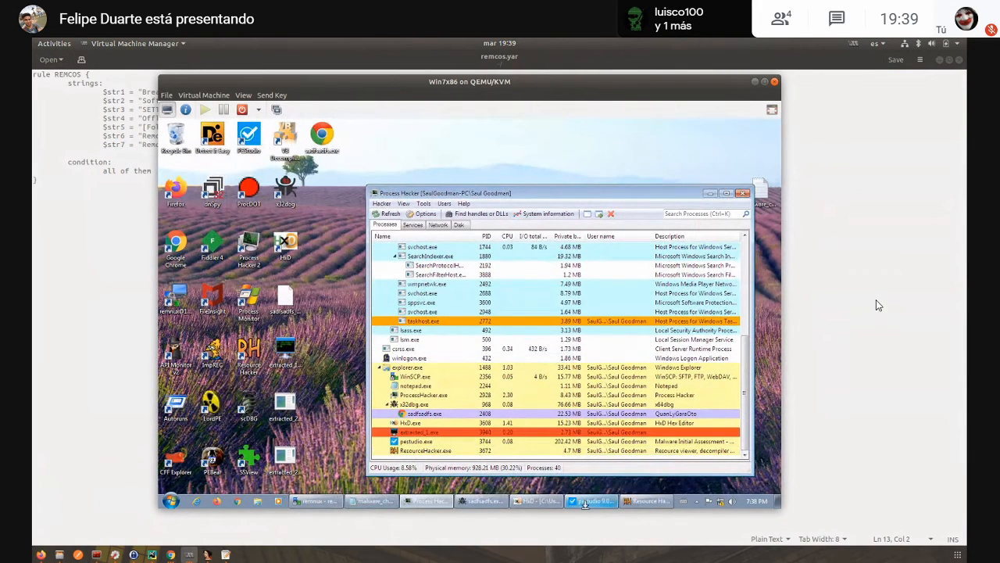
# - Close PEStudio, x32dbg and HxD, stopping the sadfsadfs.exe debugging session before closing the debugger
pyautogui.click(594, 500)
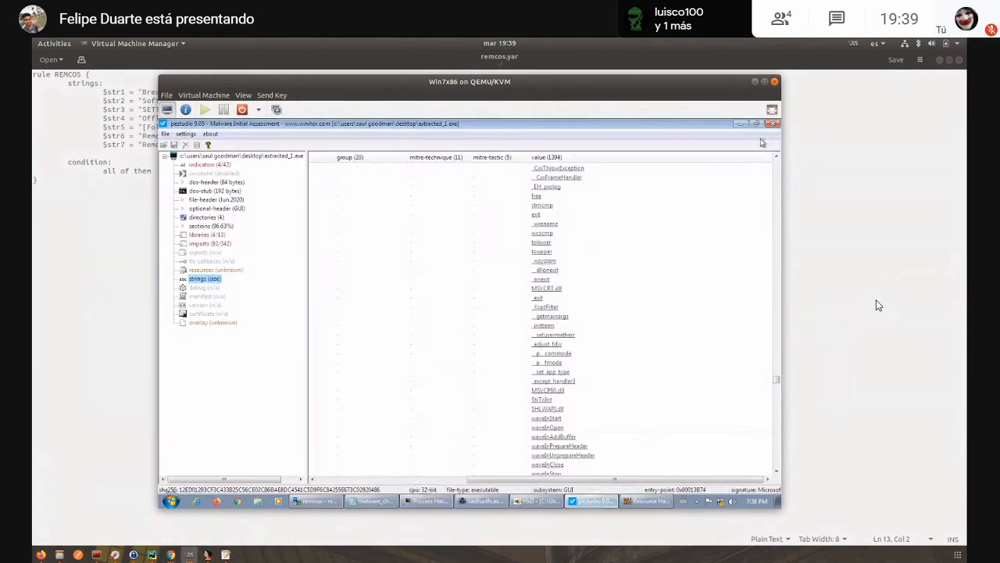
pyautogui.click(594, 492)
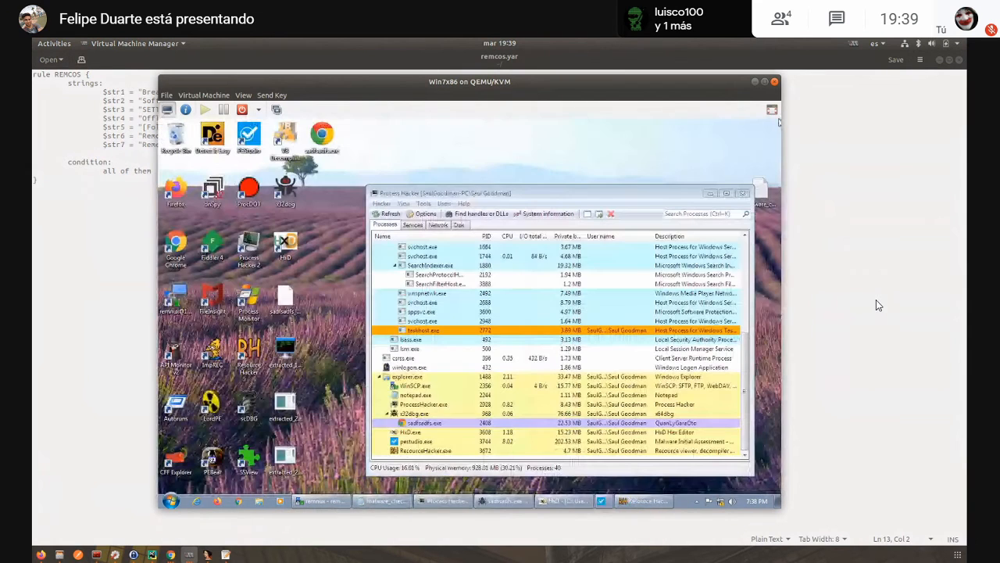
pyautogui.click(515, 500)
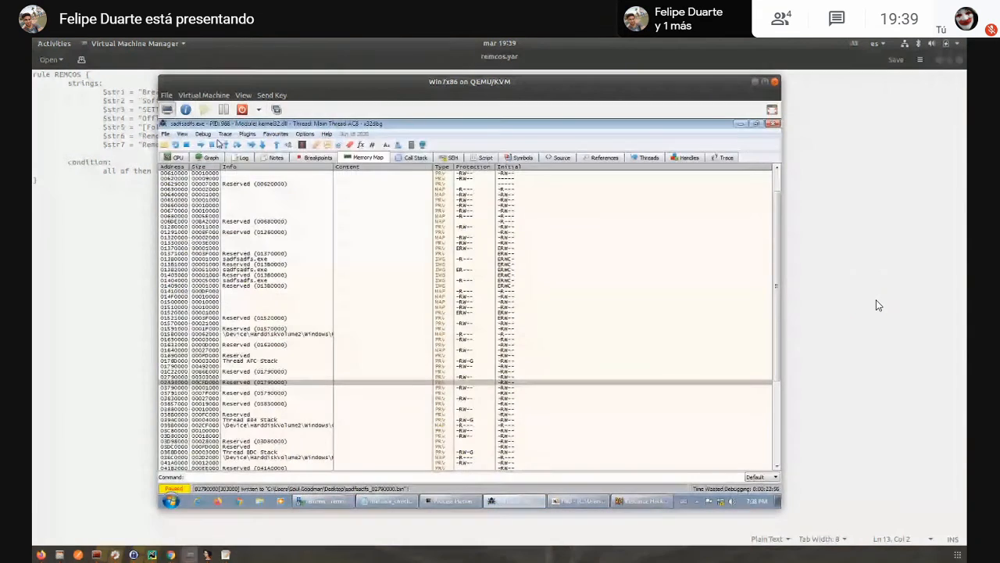
pyautogui.click(186, 145)
pyautogui.click(773, 124)
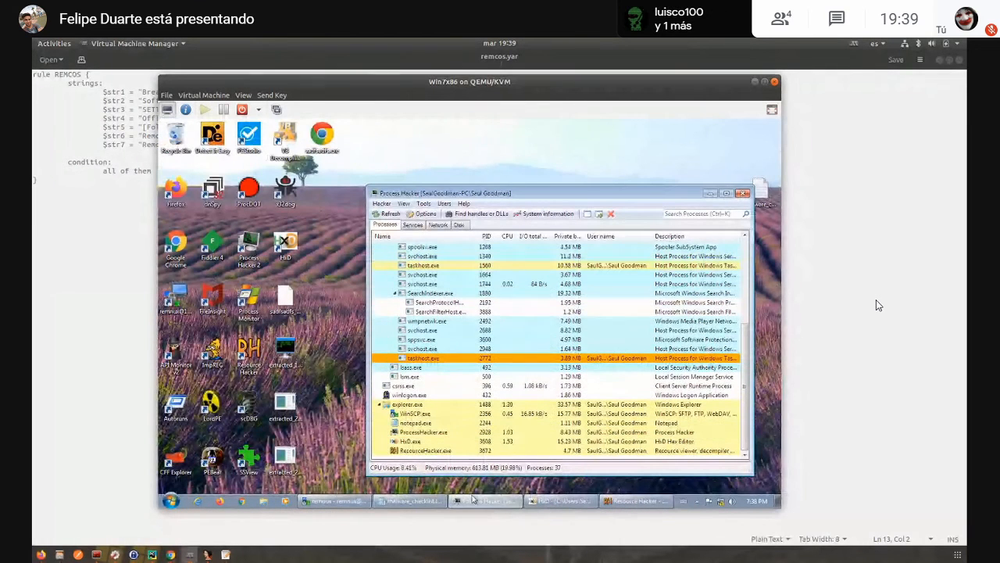
pyautogui.click(547, 500)
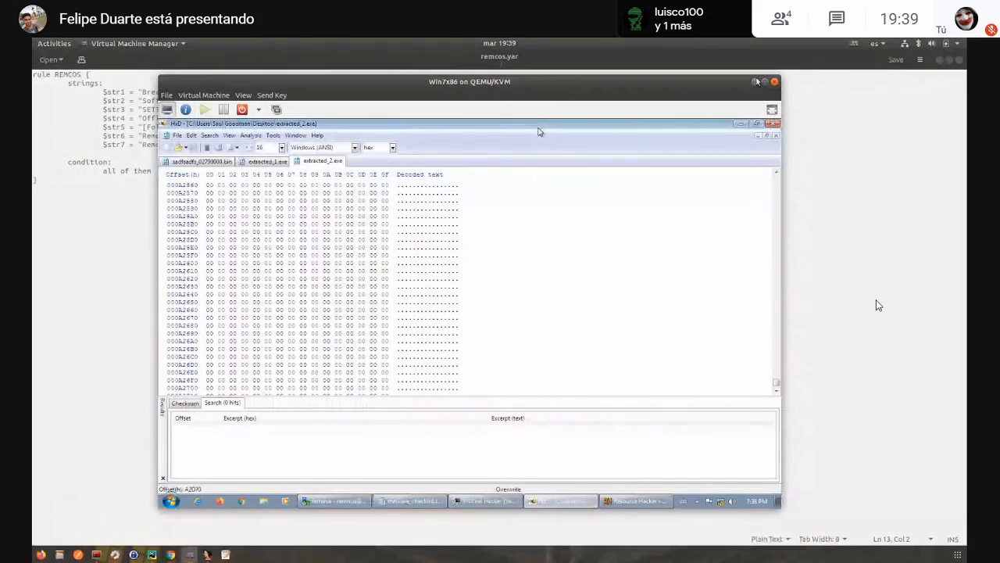
pyautogui.click(772, 124)
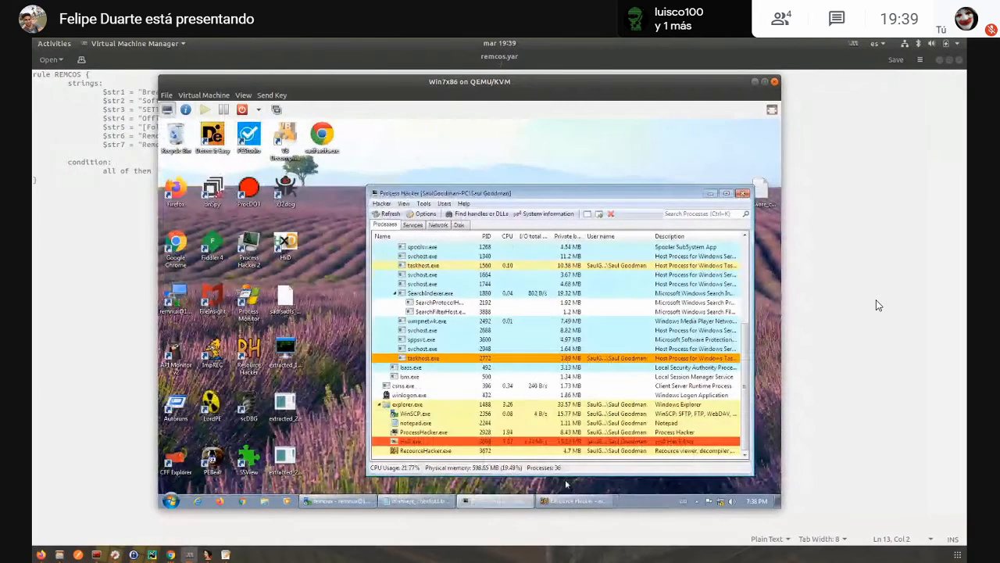
# - Load extracted_1.exe from the virtual machine's desktop into x32dbg and run it to its entry point
pyautogui.click(286, 356)
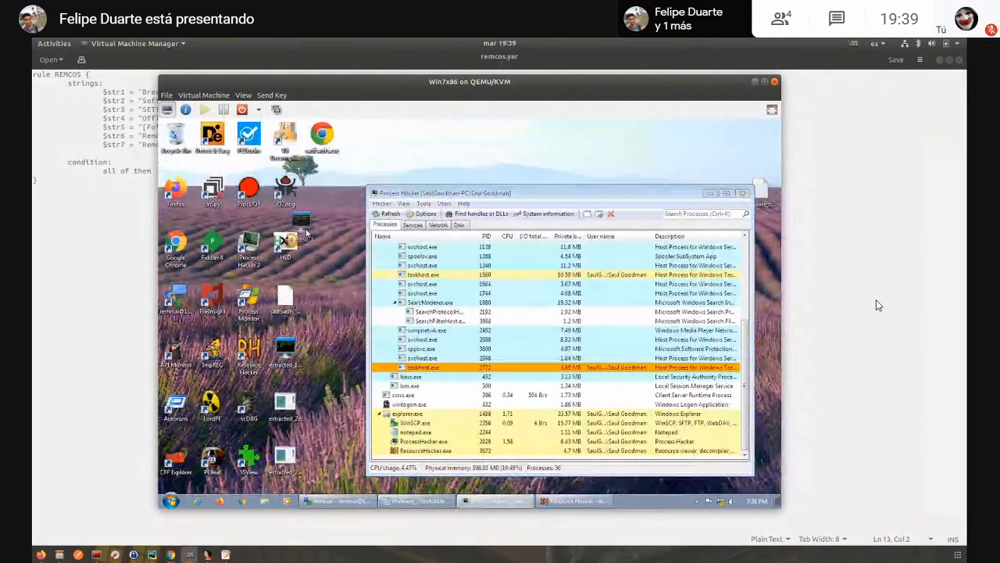
pyautogui.doubleClick(291, 190)
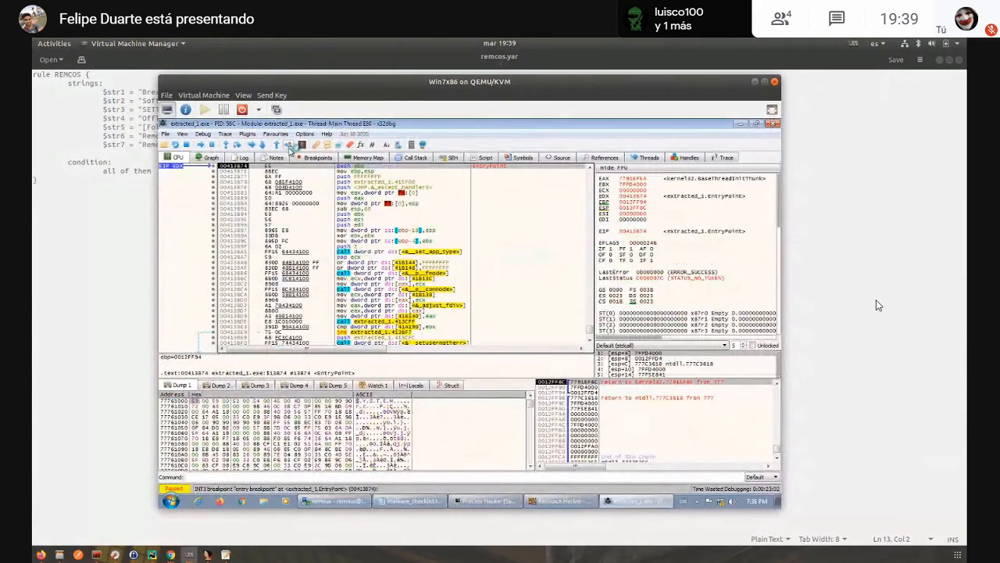
# - Switch to IDA, go back from the RC4 routine to sub_4098D5 and select its call to mw_rc4_init
pyautogui.click(208, 554)
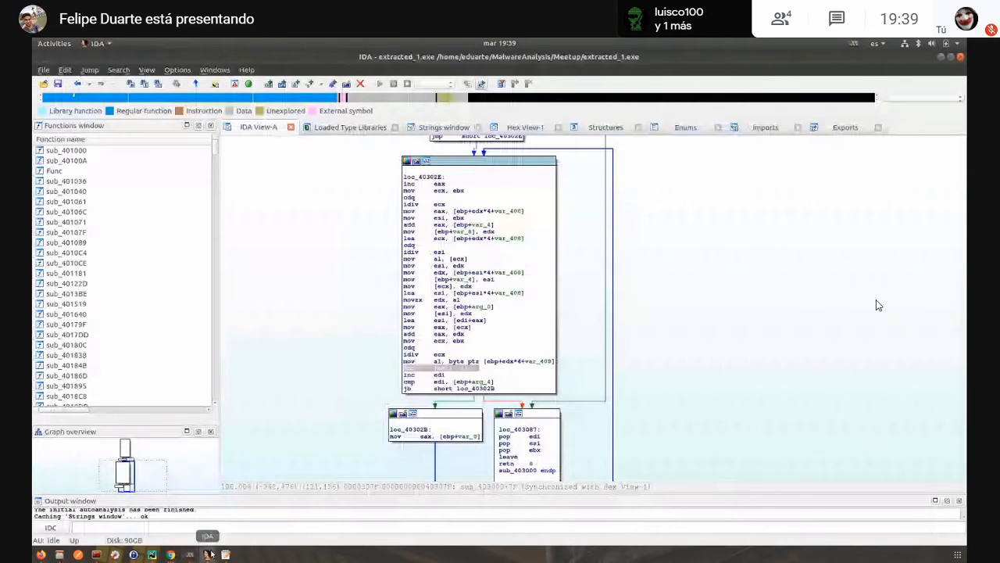
pyautogui.scroll(5, 646, 226)
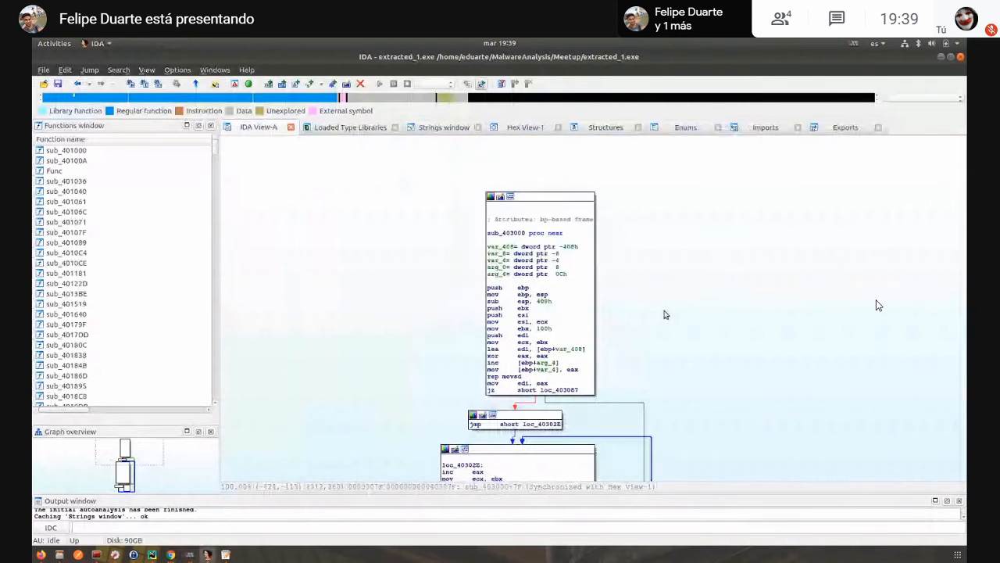
pyautogui.press('Escape')
pyautogui.press('Escape')
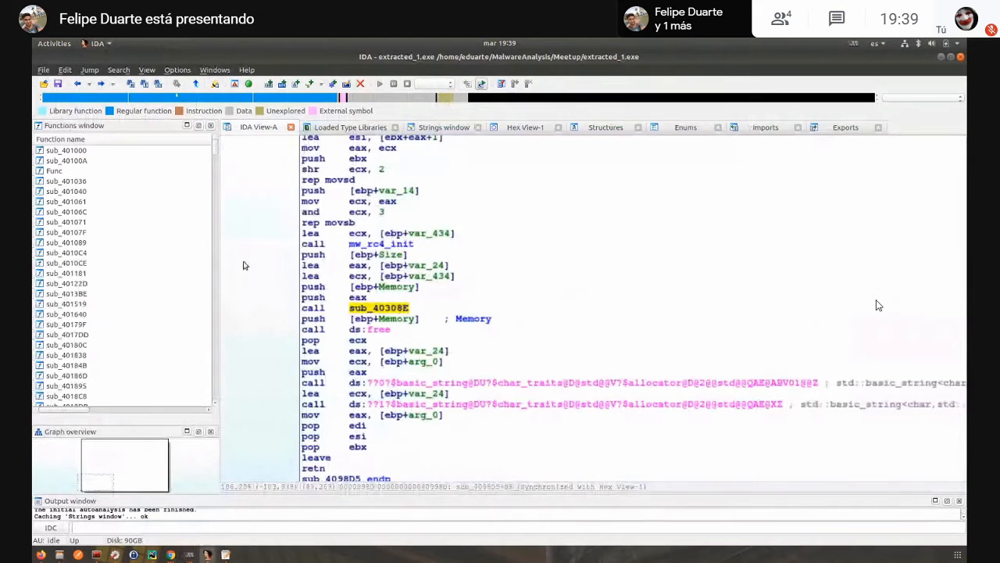
pyautogui.scroll(5, 269, 422)
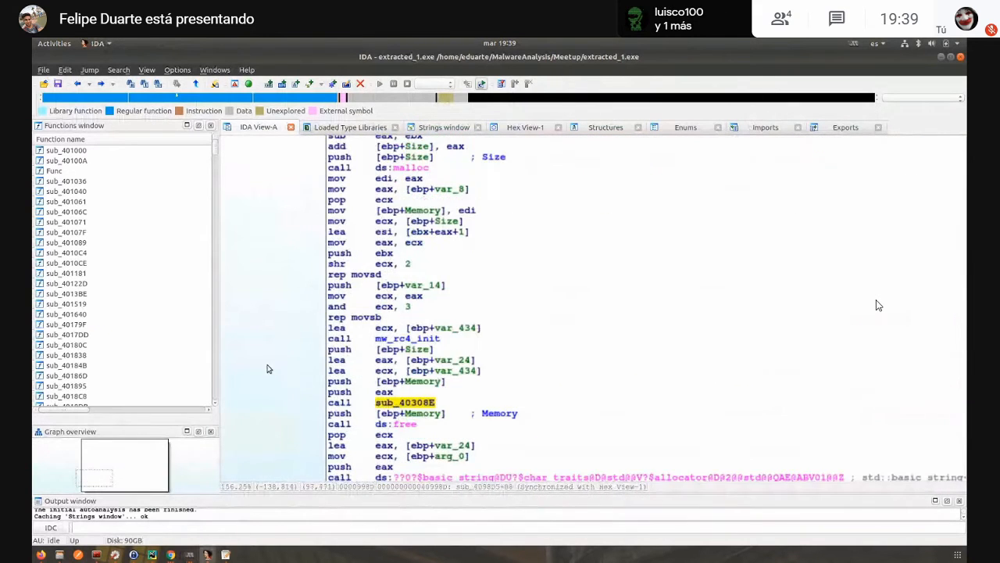
pyautogui.scroll(5, 282, 368)
pyautogui.scroll(-8, 290, 368)
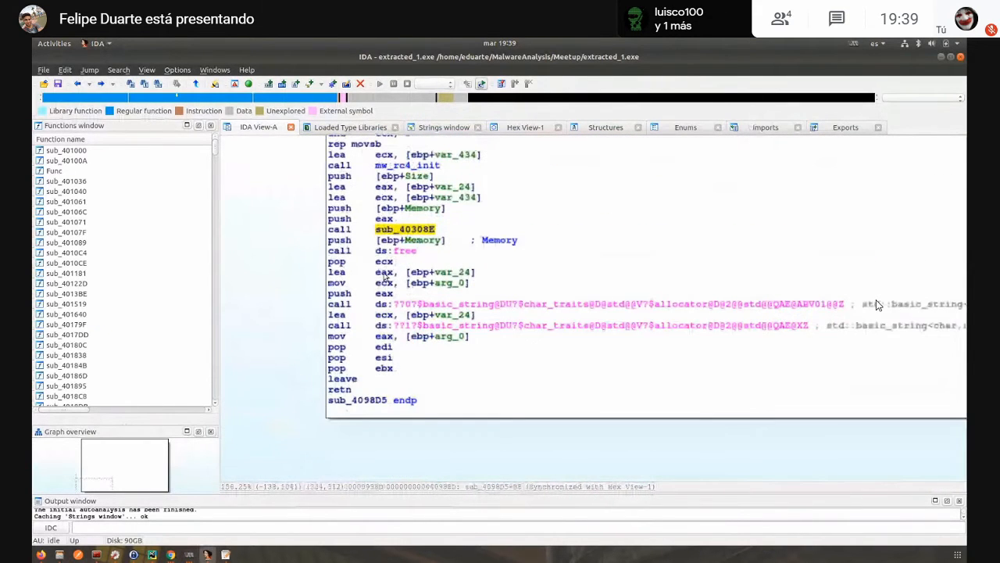
pyautogui.click(407, 165)
pyautogui.moveTo(407, 168)
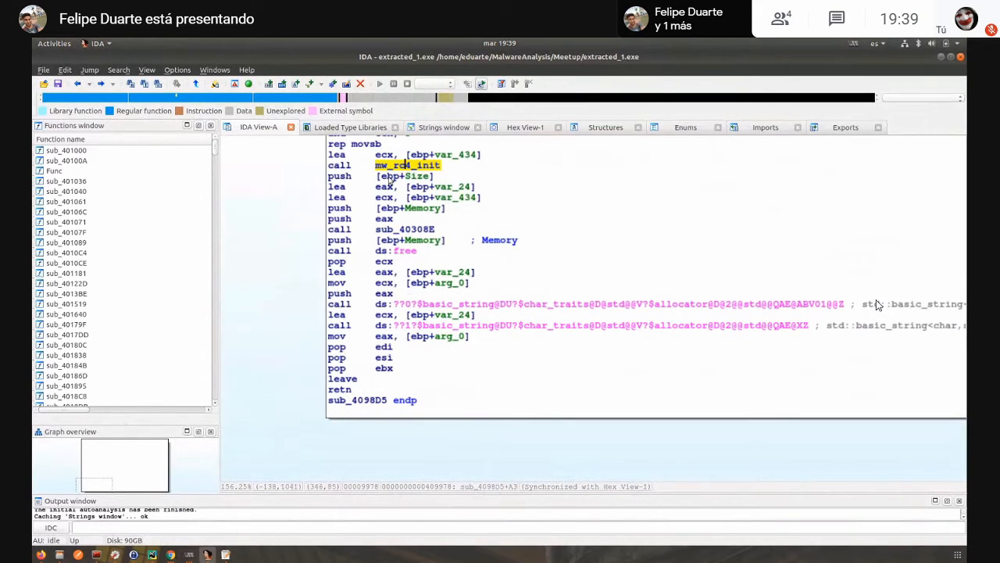
# - Show the disassembly as text and copy the address 409978 of the mw_rc4_init call
pyautogui.press('space')
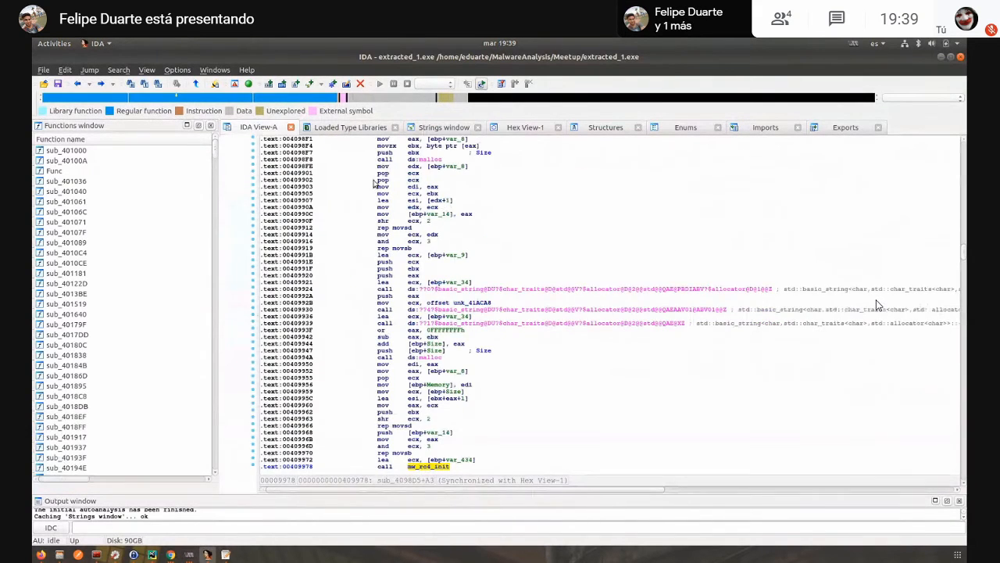
pyautogui.scroll(-1, 395, 345)
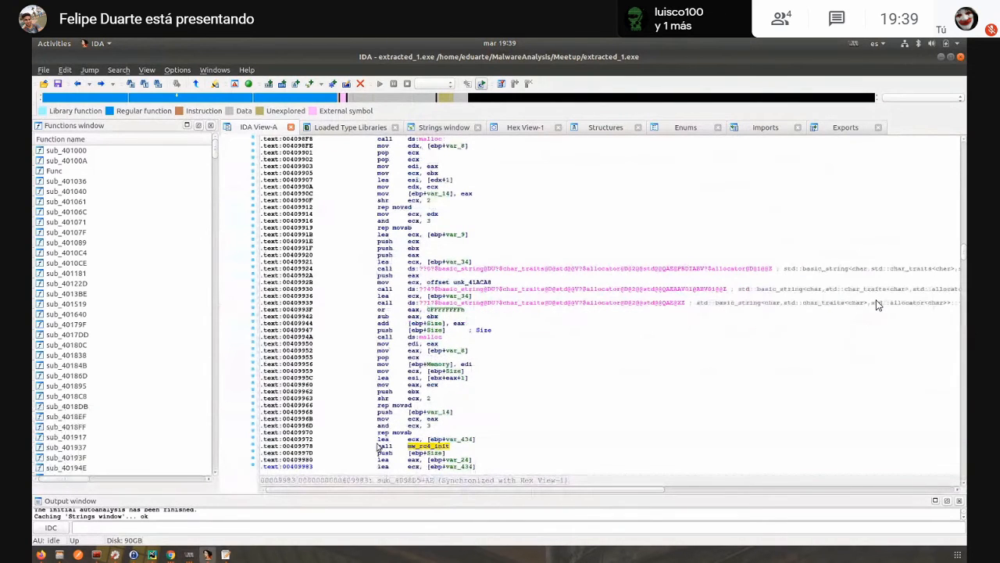
pyautogui.moveTo(292, 447); pyautogui.dragTo(316, 446)
pyautogui.hotkey('ctrl', 'c')
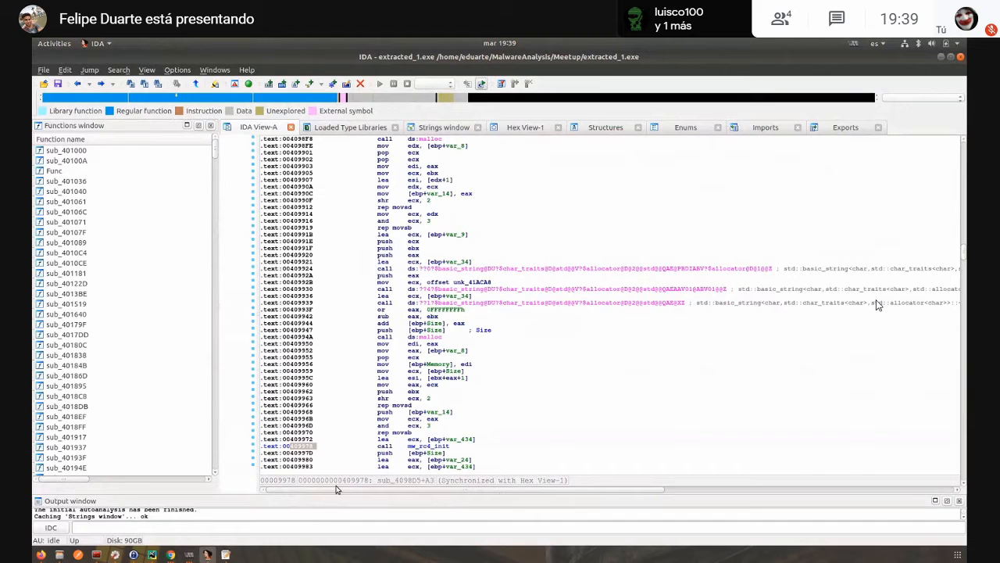
# - Switch to x32dbg in the virtual machine, set a breakpoint at address 409978 and run extracted_1.exe to it
pyautogui.hotkey('alt', 'Tab')
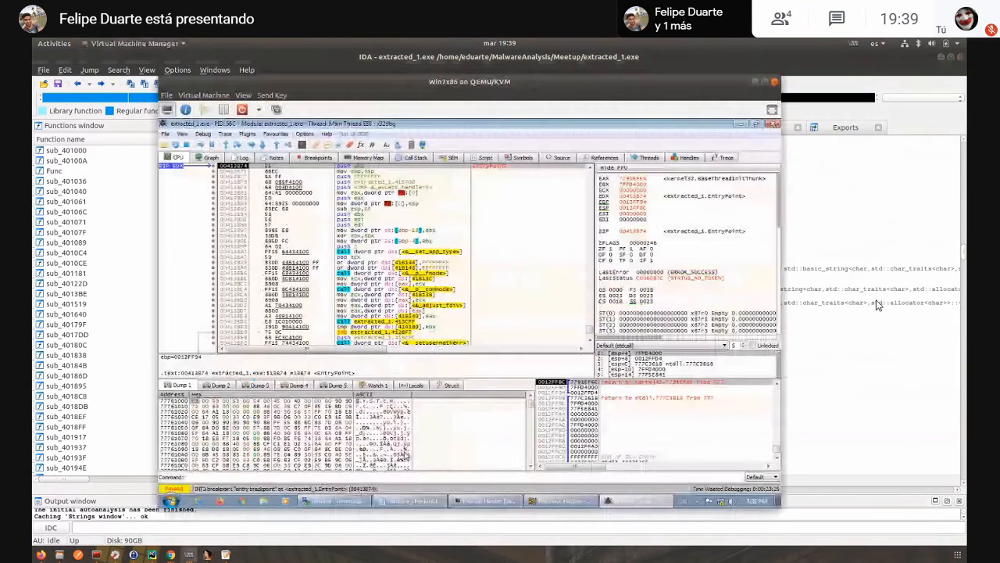
pyautogui.click(451, 204)
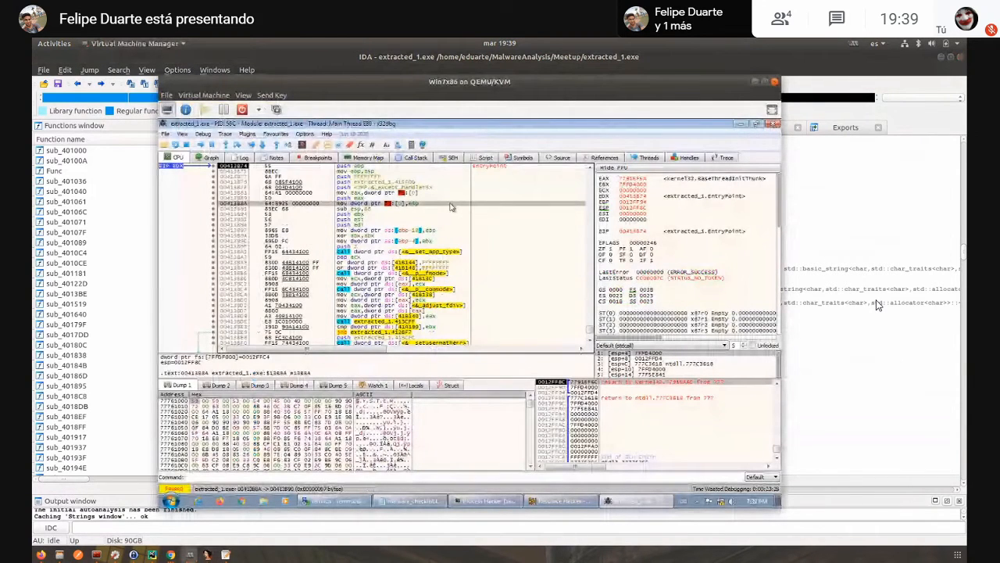
pyautogui.hotkey('ctrl', 'g')
pyautogui.hotkey('ctrl', 'v')
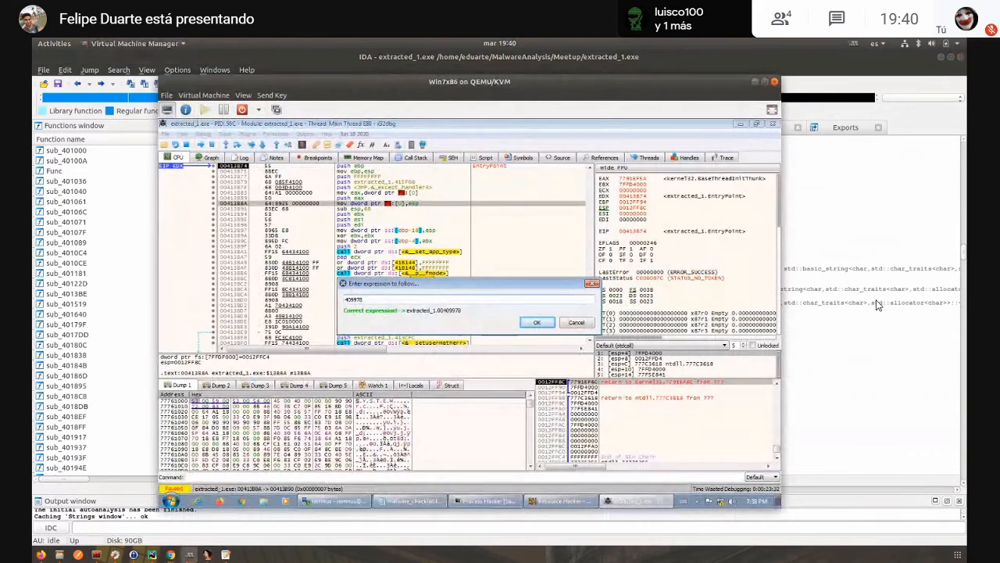
pyautogui.press('Return')
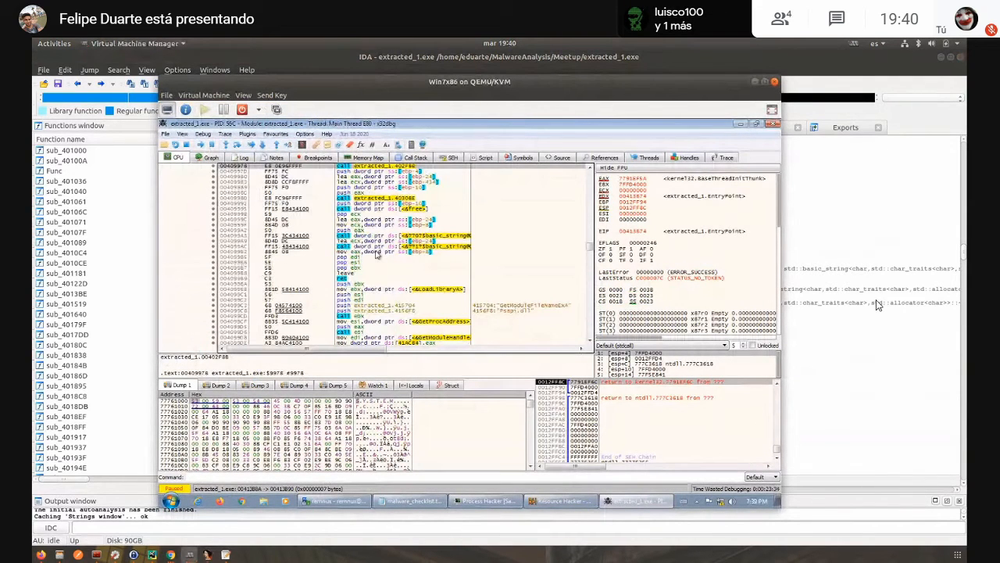
pyautogui.press('F2')
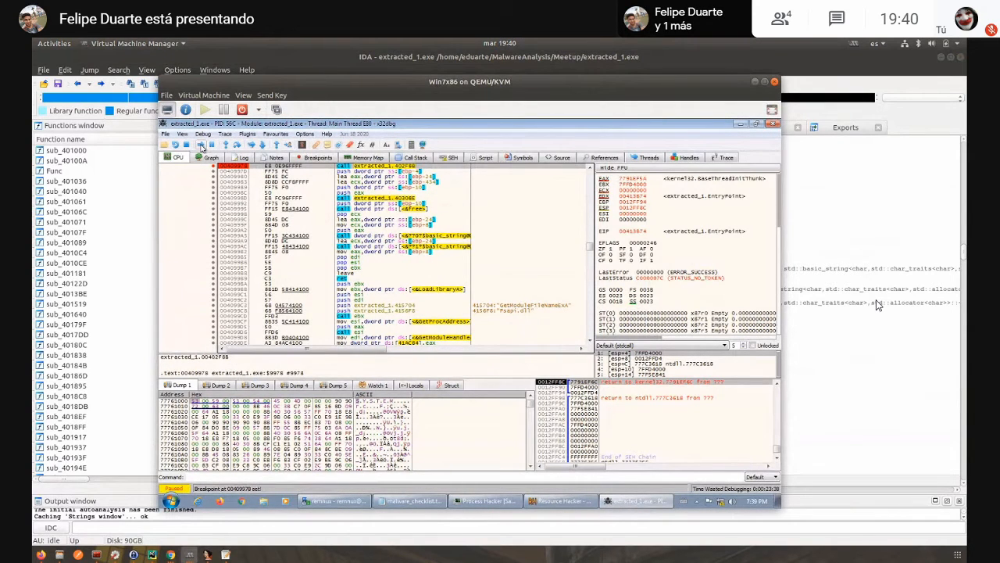
pyautogui.click(201, 146)
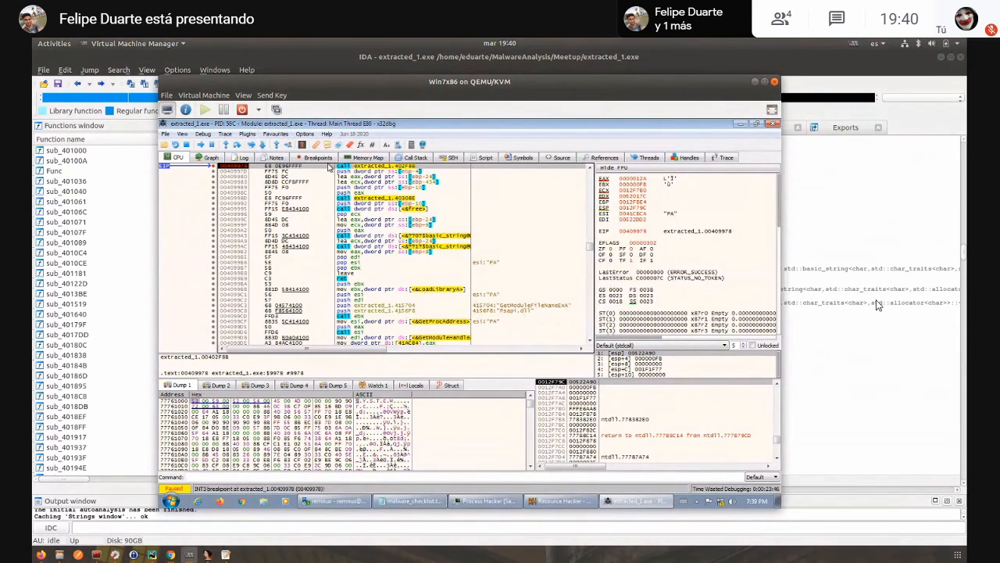
pyautogui.click(243, 96)
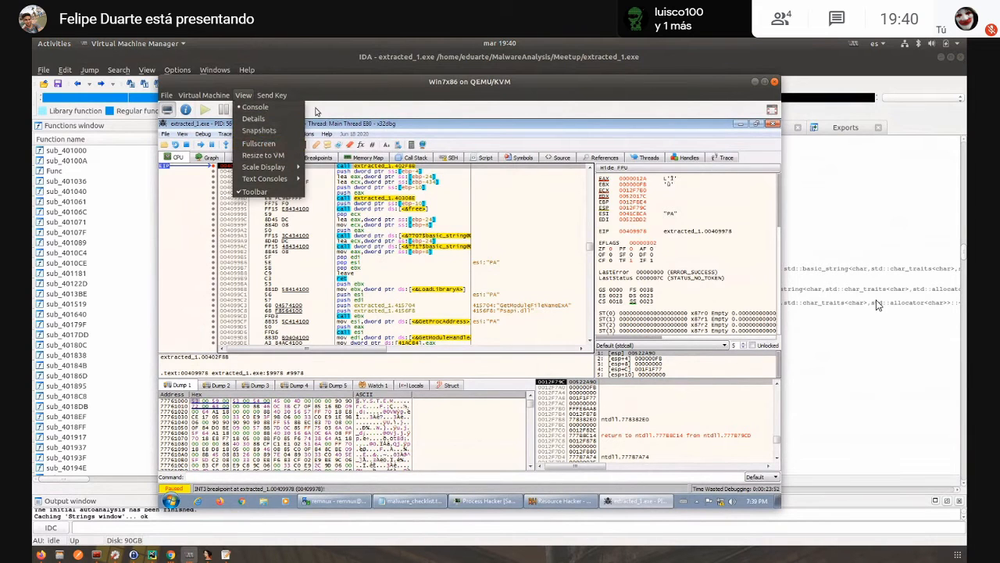
pyautogui.click(327, 125)
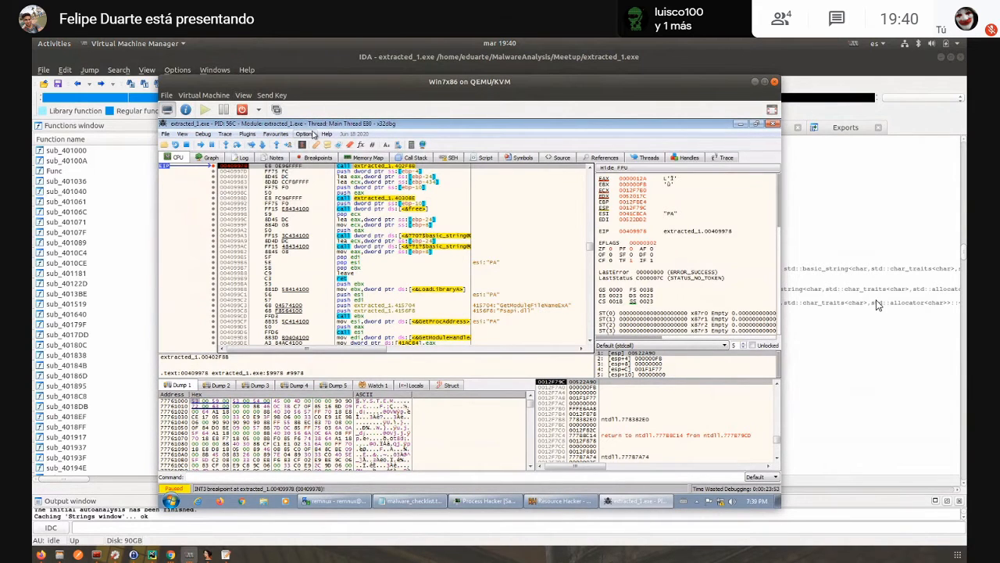
pyautogui.click(313, 135)
pyautogui.click(328, 143)
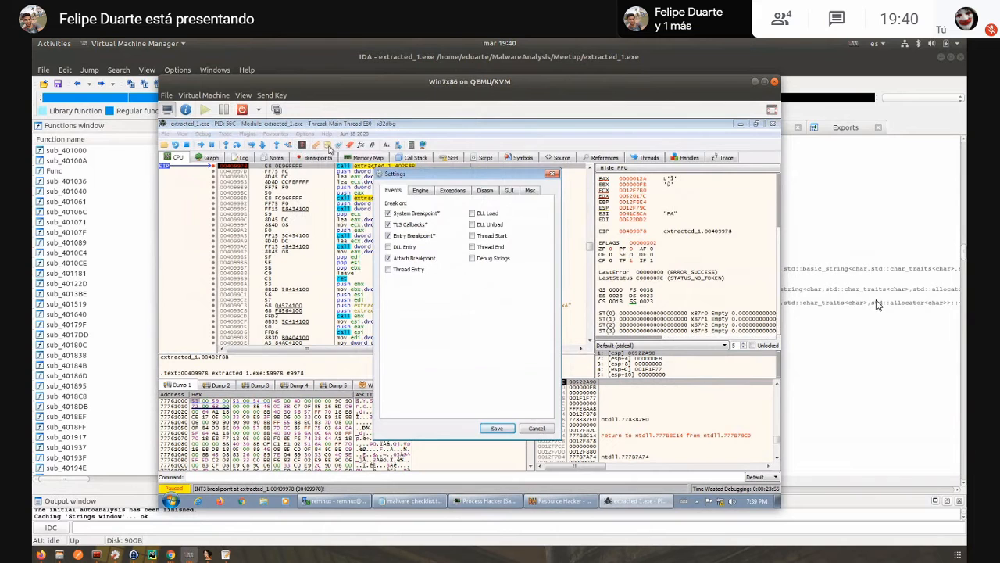
pyautogui.click(552, 173)
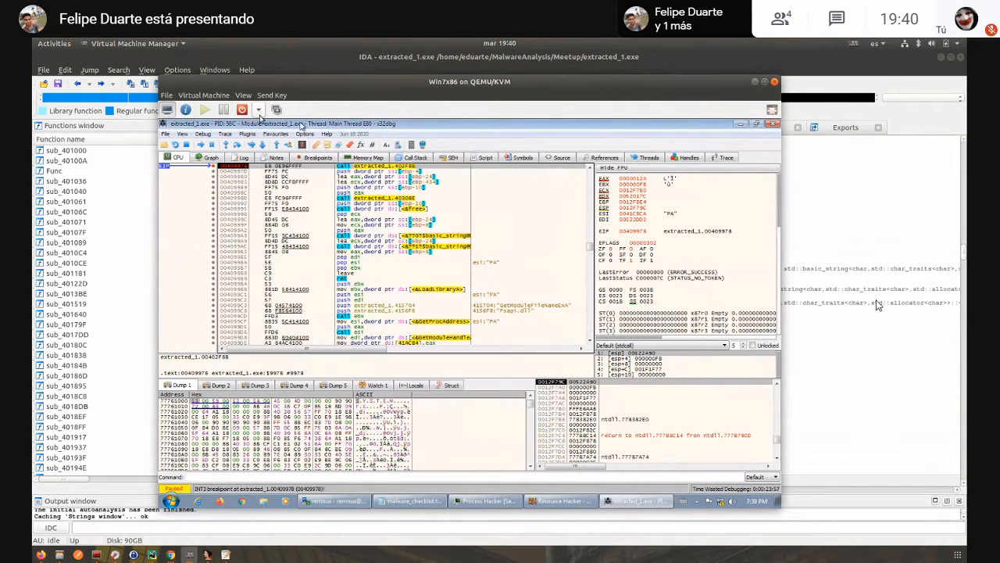
# - Set the font size of x32dbg's general tables and disassembly to 12 and save the appearance settings
pyautogui.click(304, 133)
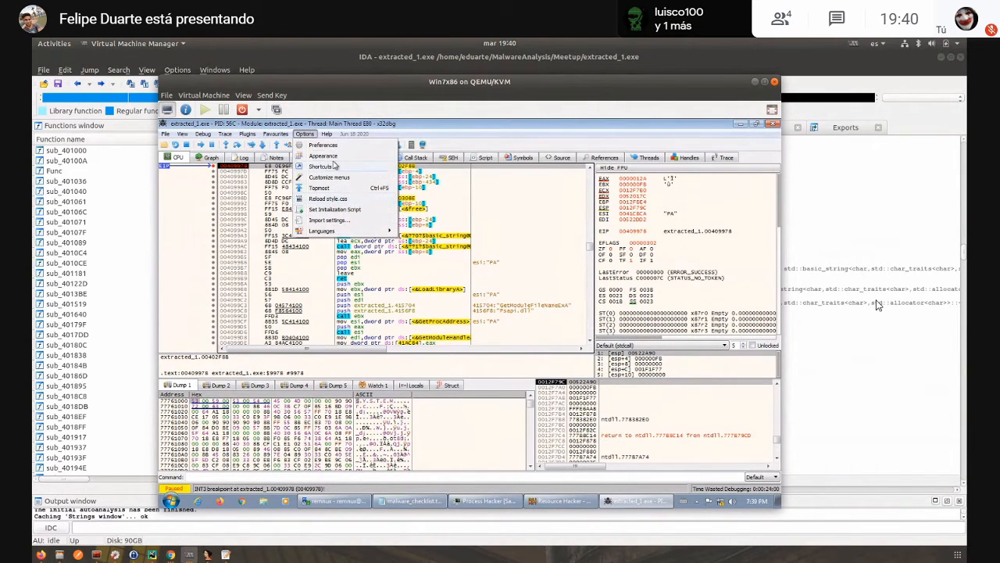
pyautogui.click(323, 155)
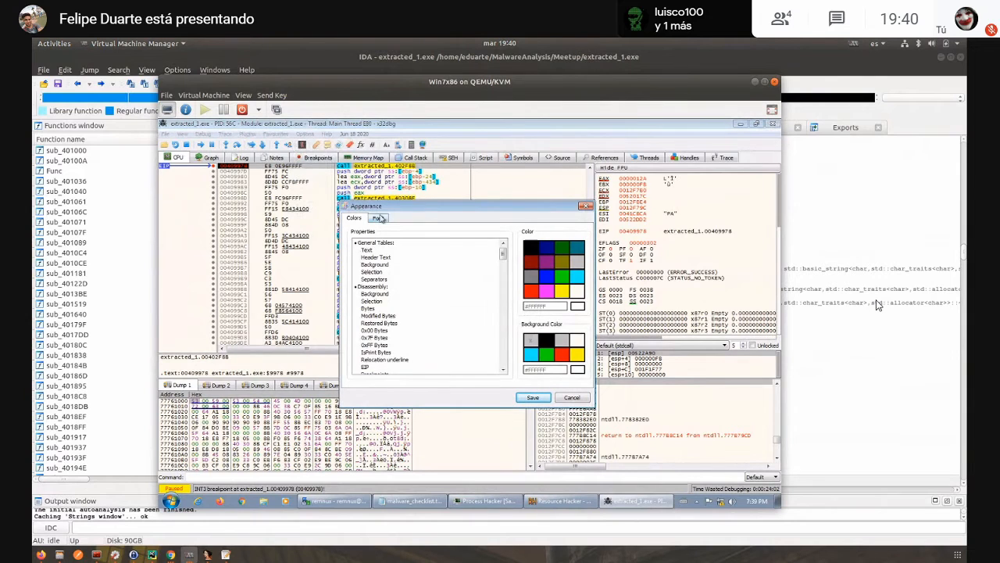
pyautogui.click(378, 218)
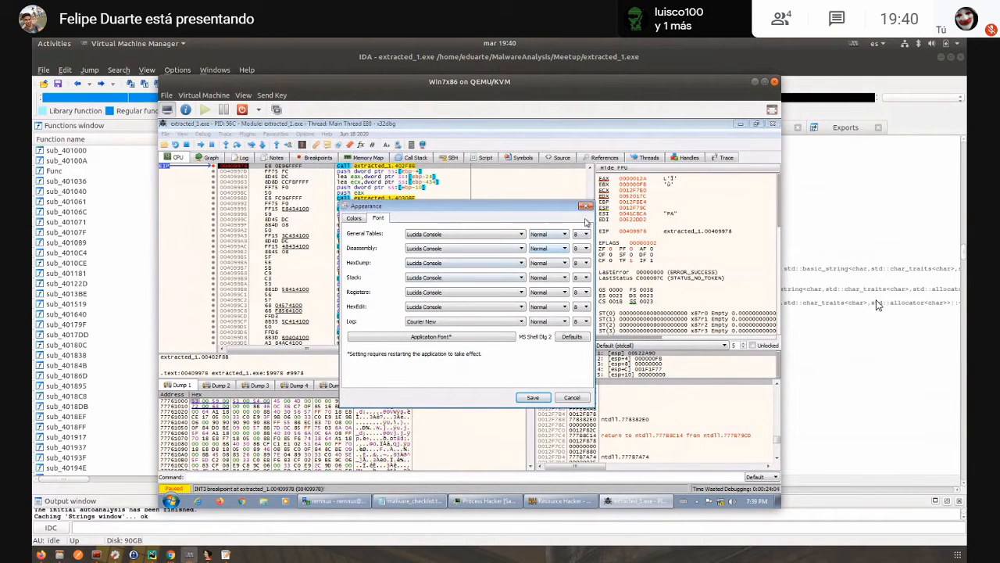
pyautogui.click(584, 233)
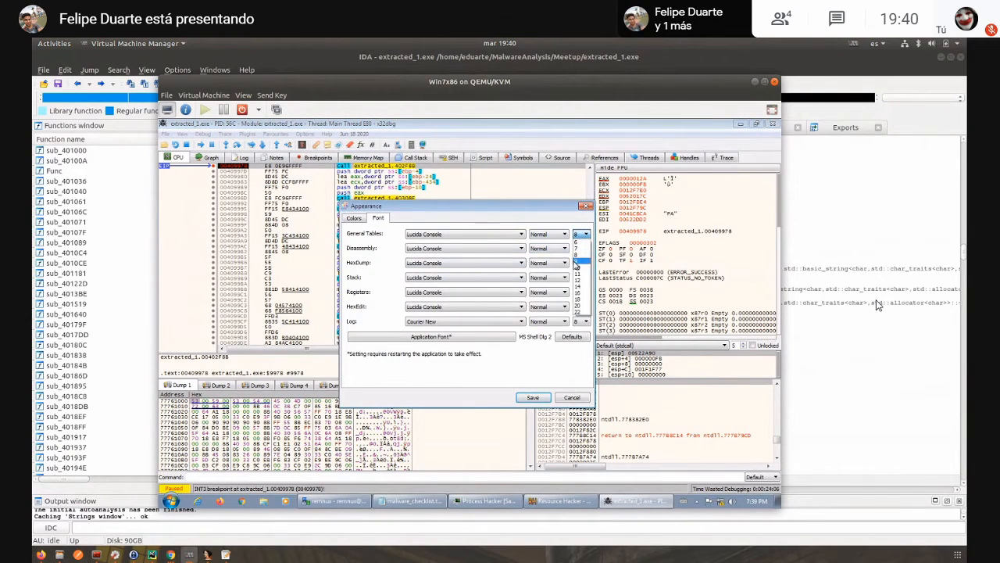
pyautogui.click(578, 280)
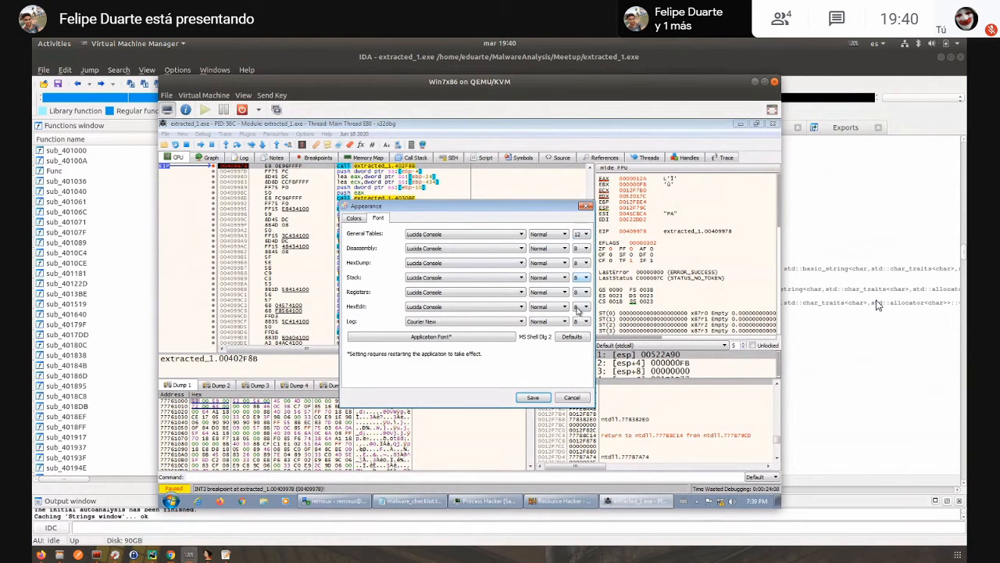
pyautogui.click(583, 234)
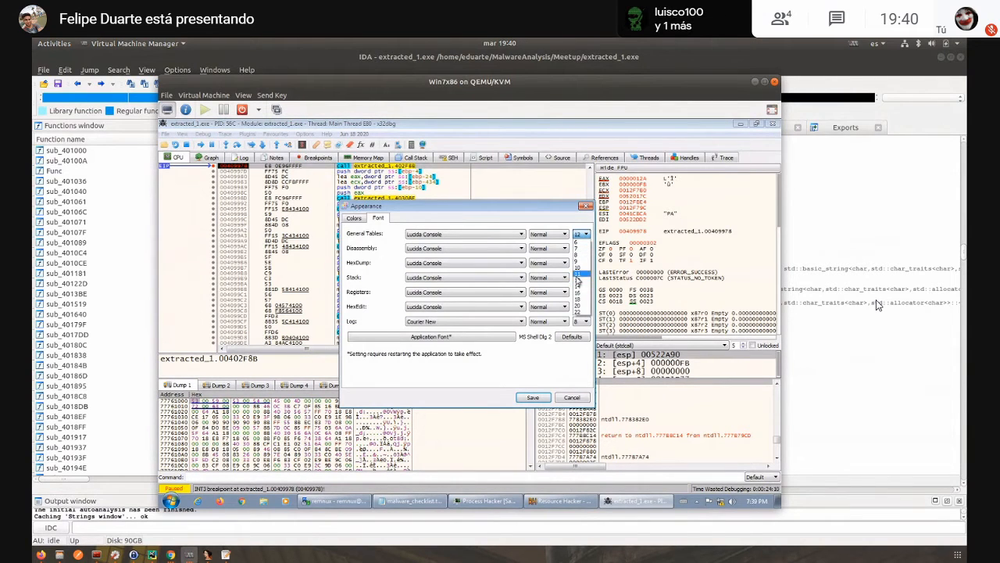
pyautogui.click(579, 275)
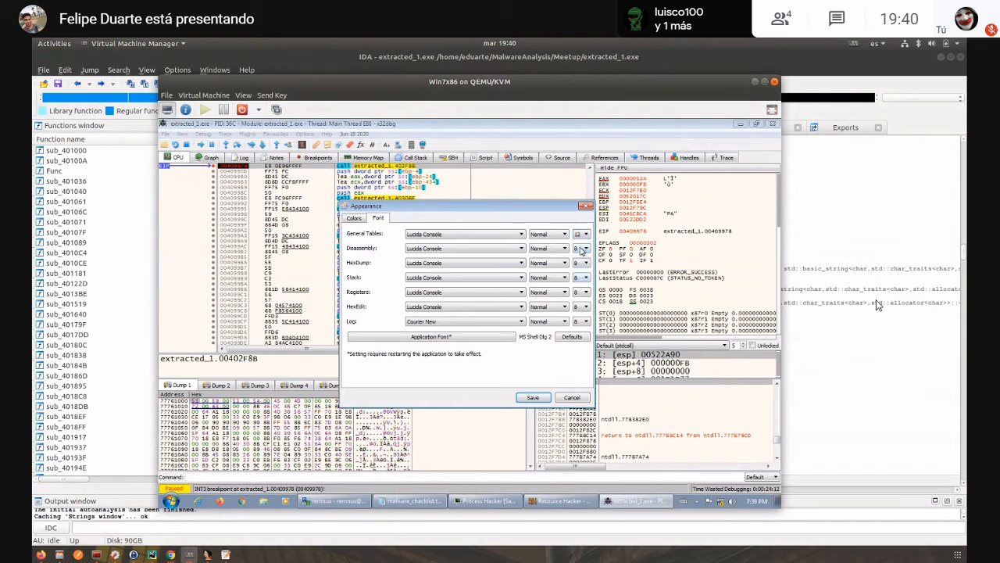
pyautogui.click(582, 248)
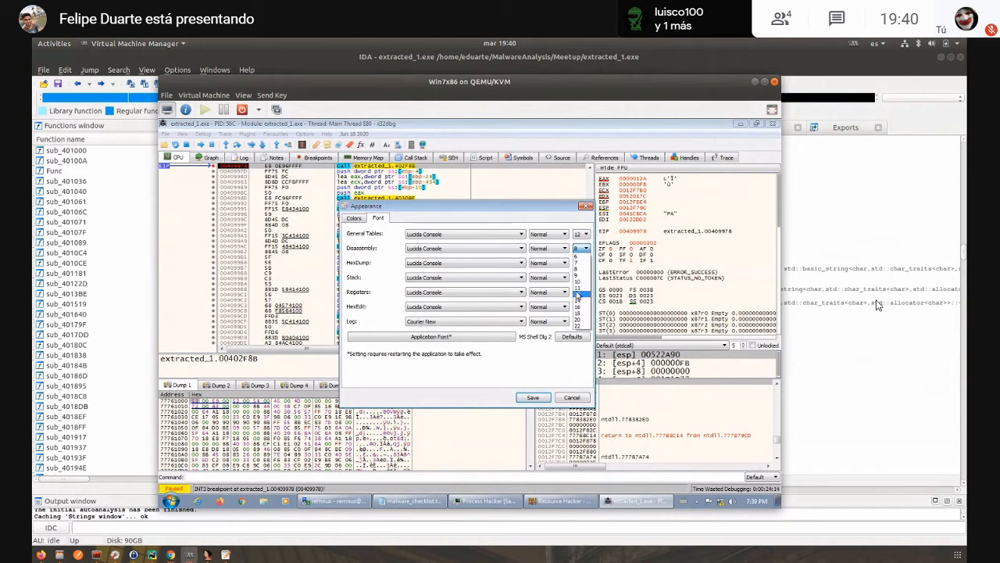
pyautogui.click(579, 289)
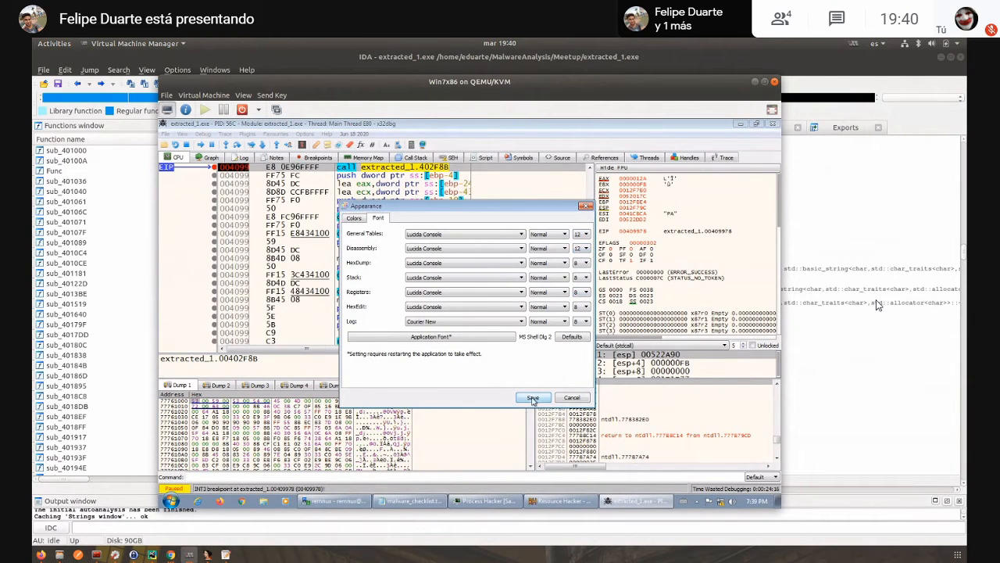
pyautogui.click(533, 397)
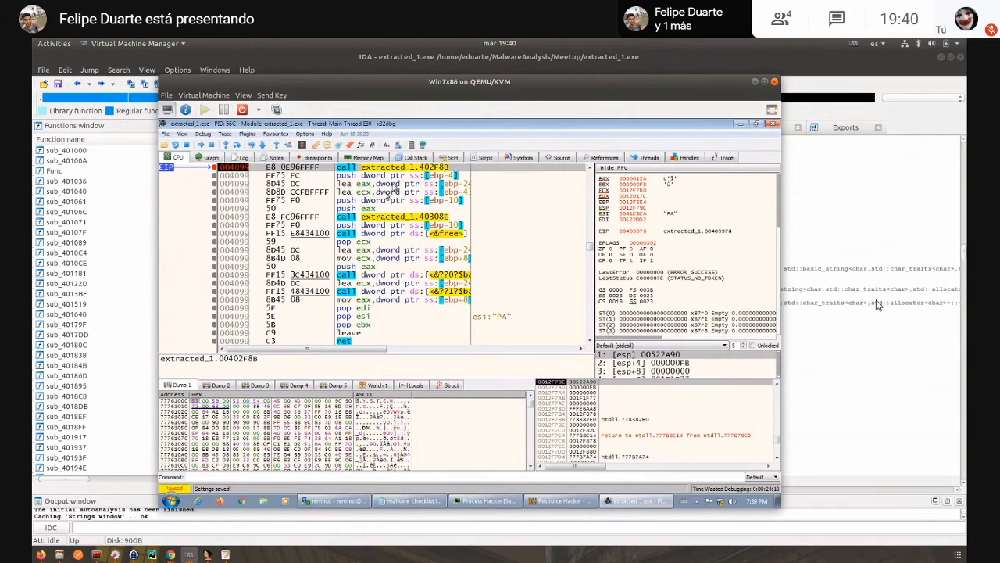
# - Move the virtual machine out of the way, switch to IDA and rename sub_40308E, called after mw_rc4_init, as mw_rc4_xor
pyautogui.moveTo(407, 174)
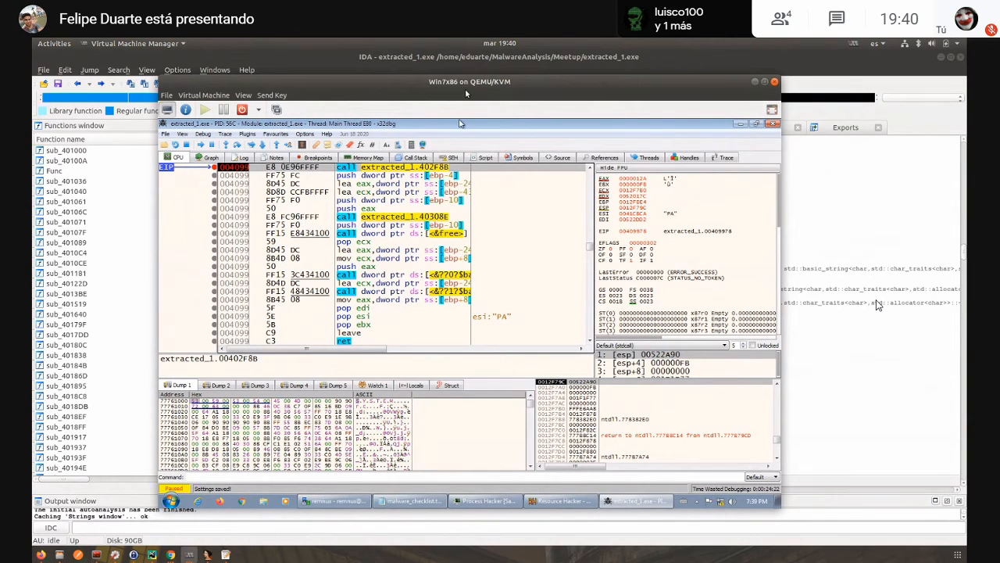
pyautogui.moveTo(465, 94); pyautogui.dragTo(493, 109)
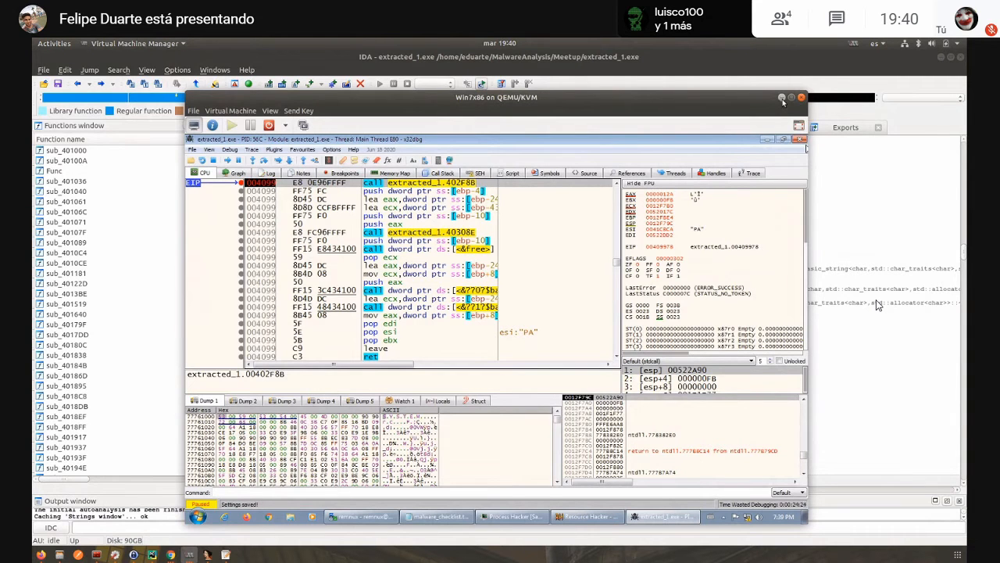
pyautogui.click(782, 98)
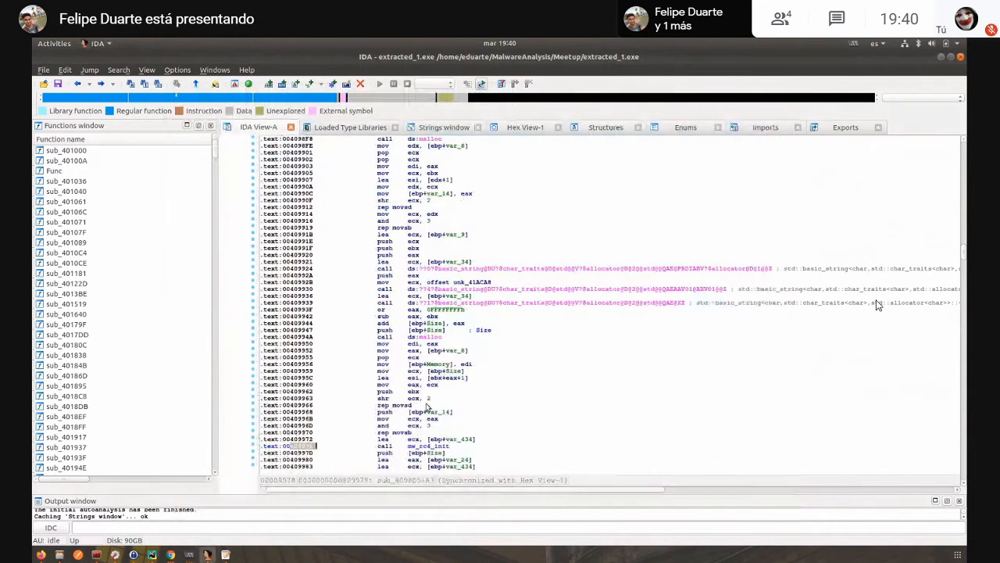
pyautogui.scroll(-4, 428, 405)
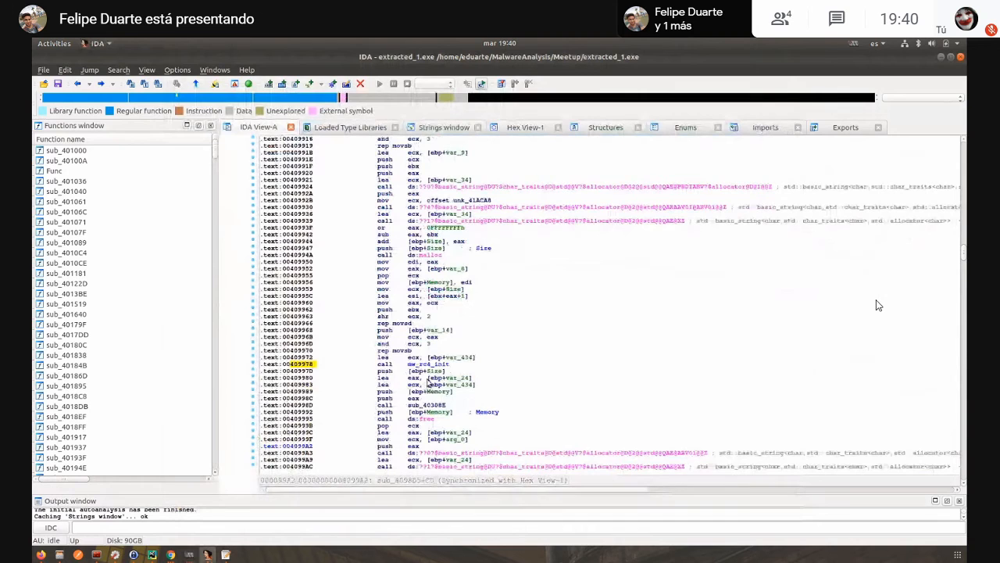
pyautogui.click(428, 405)
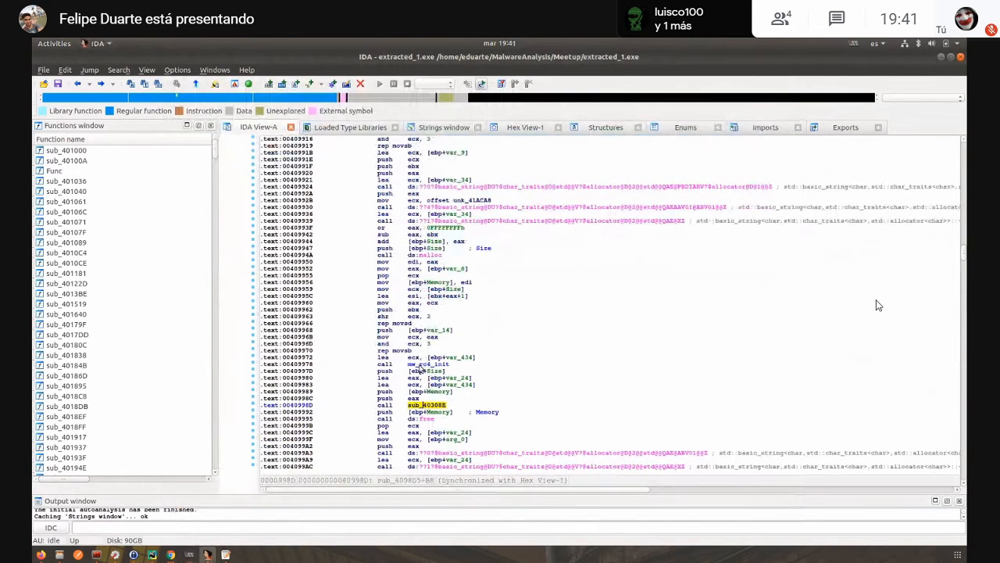
pyautogui.click(421, 365)
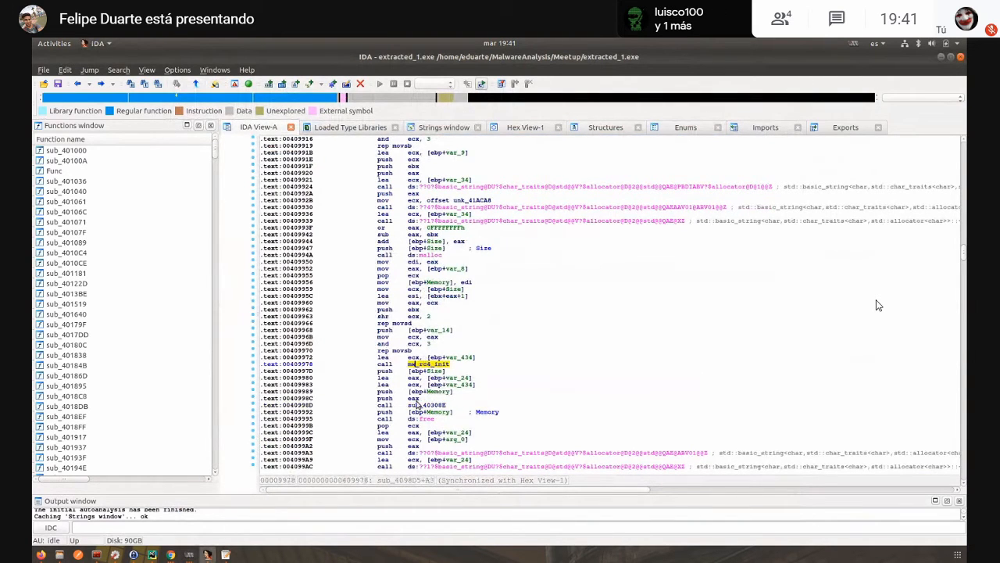
pyautogui.click(418, 405)
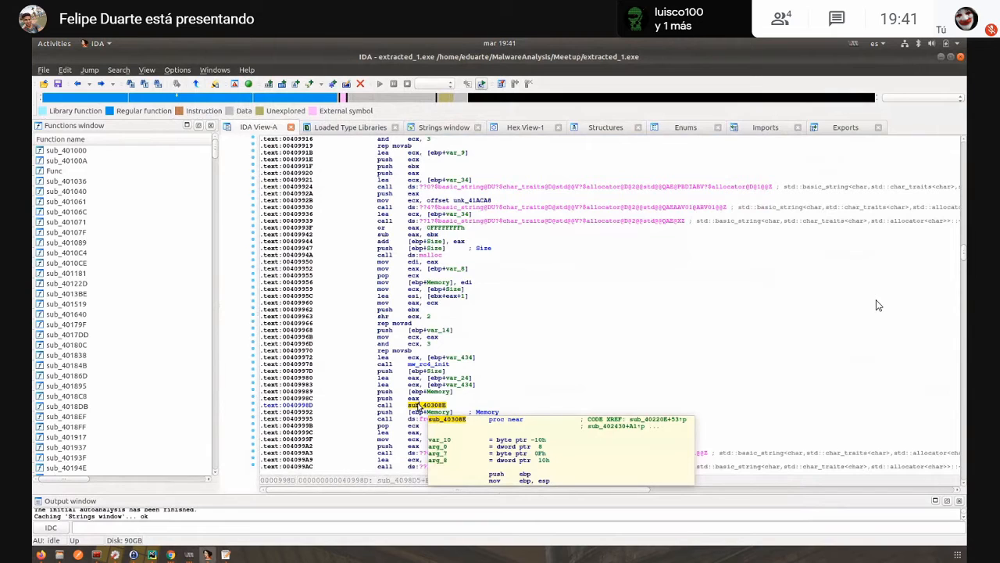
pyautogui.write('n')
pyautogui.write('mw')
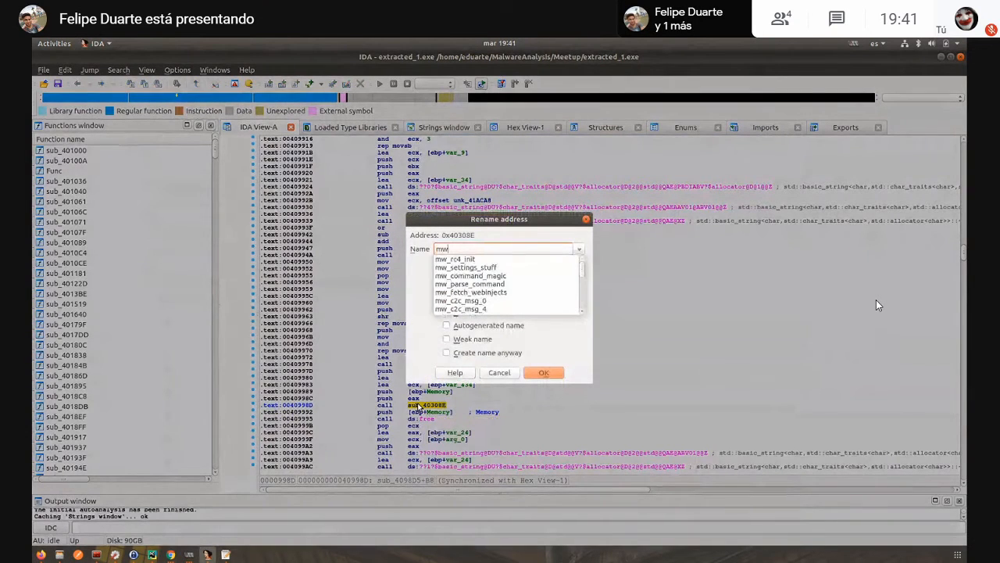
pyautogui.write('_r')
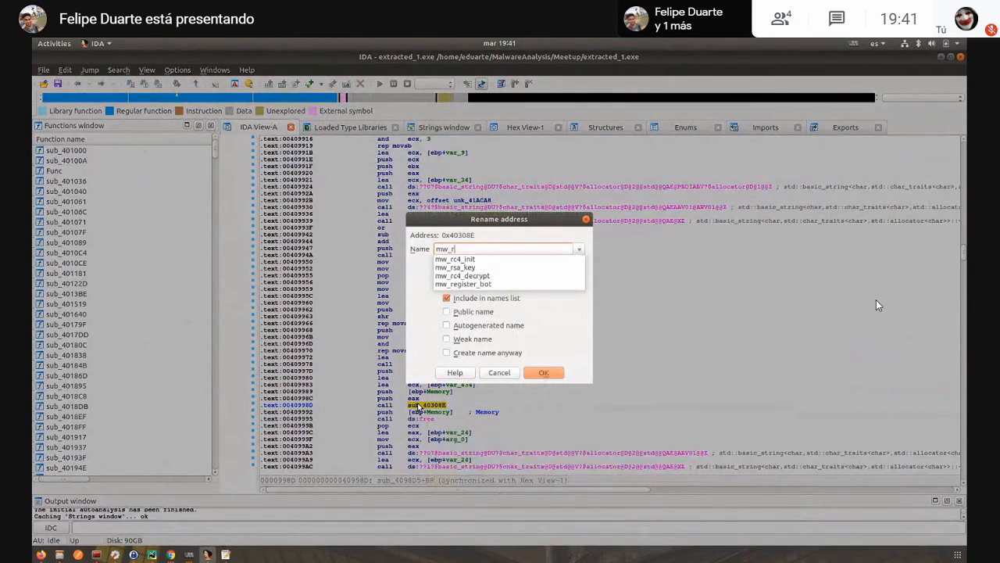
pyautogui.write('c4_xor')
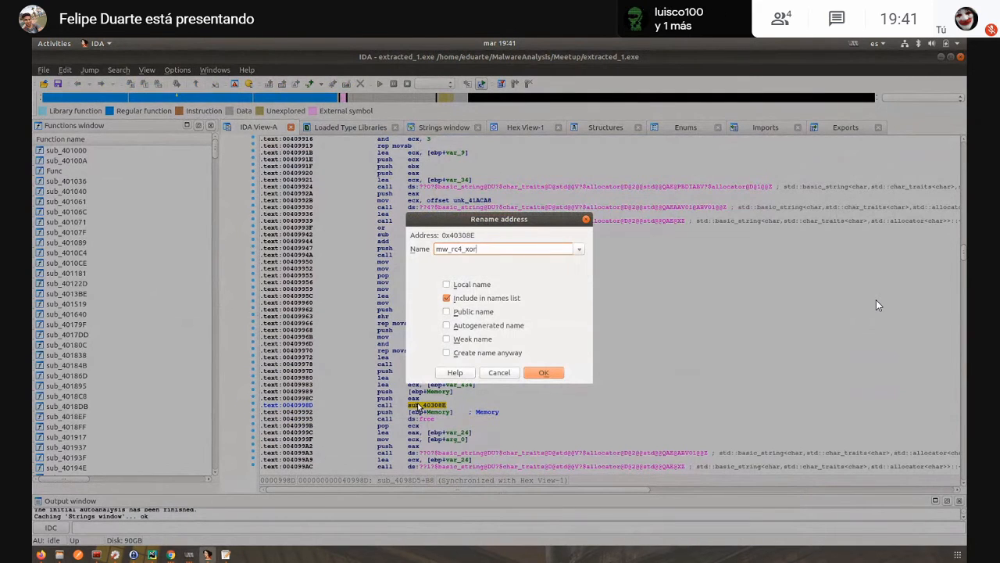
pyautogui.press('Return')
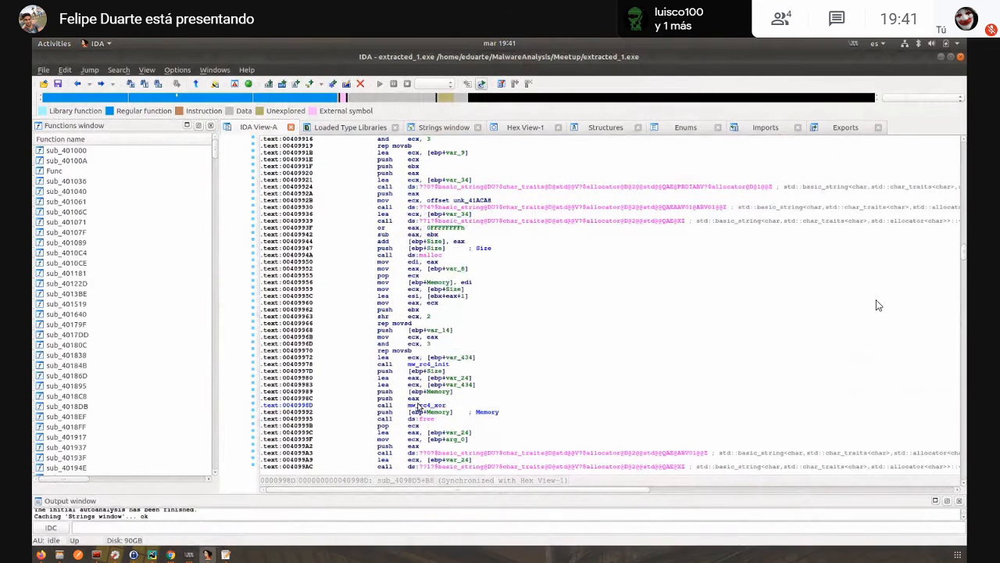
# - Examine mw_rc4_init as an enlarged graph, look into the sub_402FA6 routine it calls and go back to mw_rc4_init
pyautogui.doubleClick(429, 364)
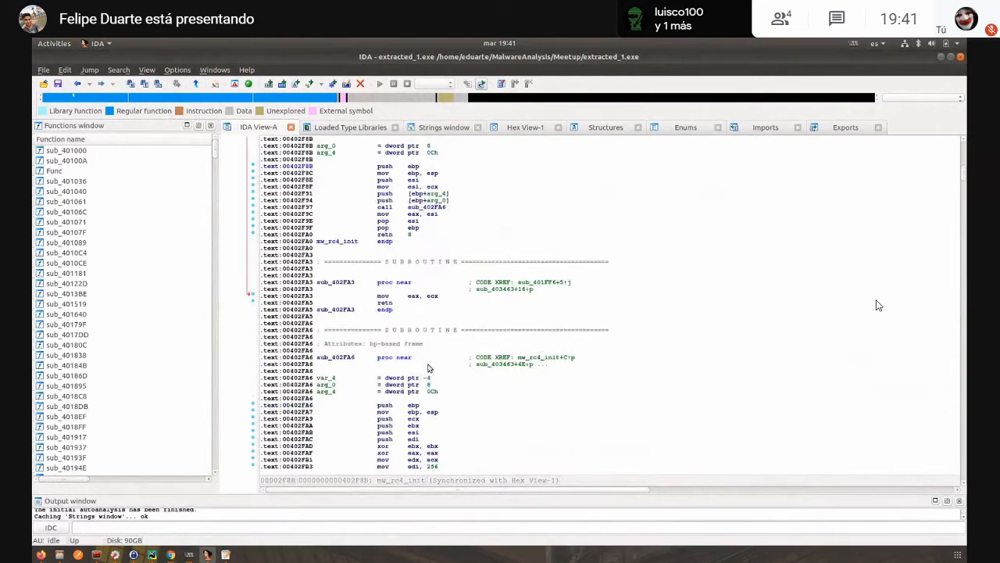
pyautogui.press('space')
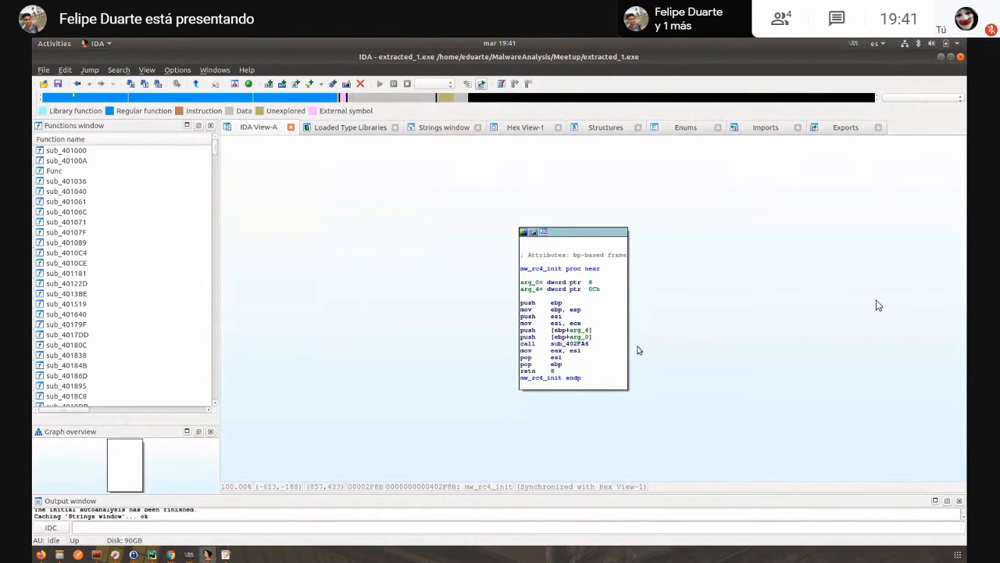
pyautogui.scroll(2, 625, 346)
pyautogui.scroll(-3, 604, 325)
pyautogui.scroll(3, 598, 320)
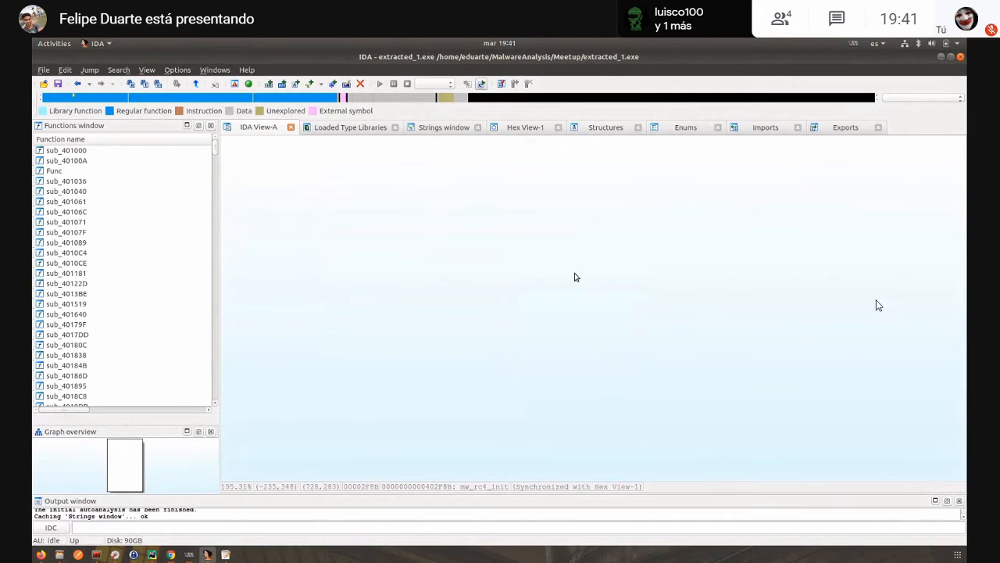
pyautogui.scroll(4, 576, 277)
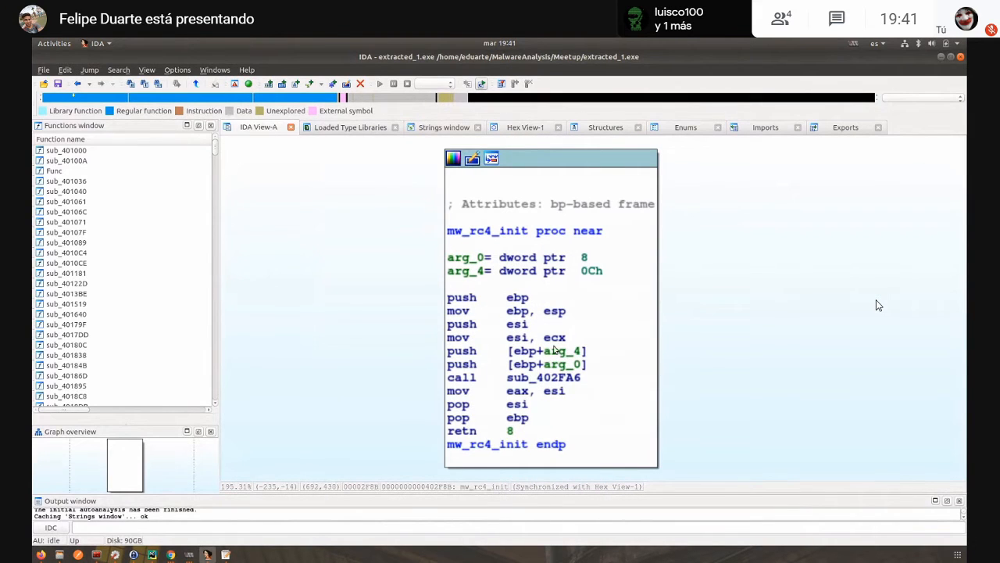
pyautogui.click(547, 378)
pyautogui.doubleClick(548, 378)
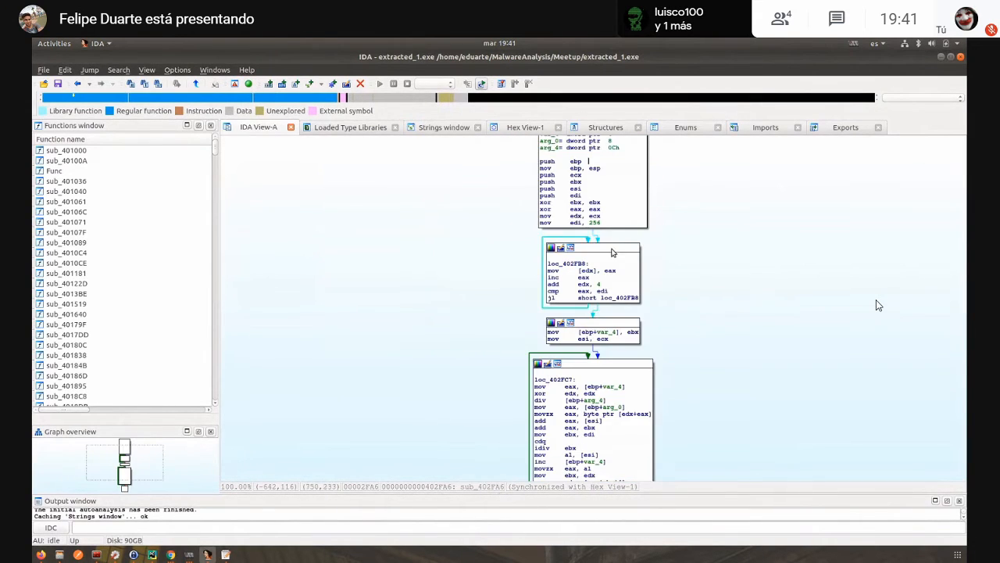
pyautogui.press('Escape')
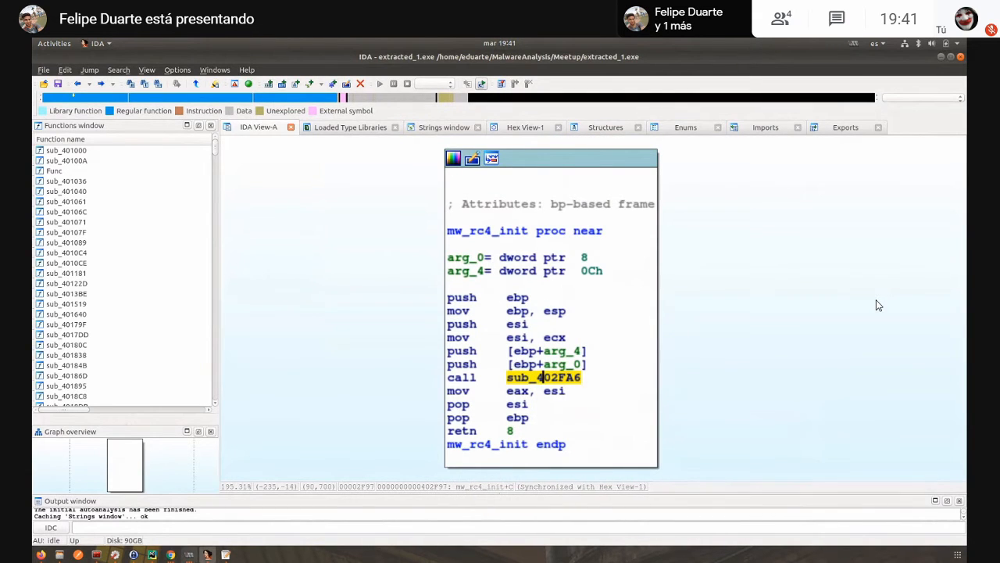
# - Switch to x32dbg in the virtual machine, step into the mw_rc4_init call and step up to its call to 402FA6
pyautogui.click(190, 556)
pyautogui.click(123, 480)
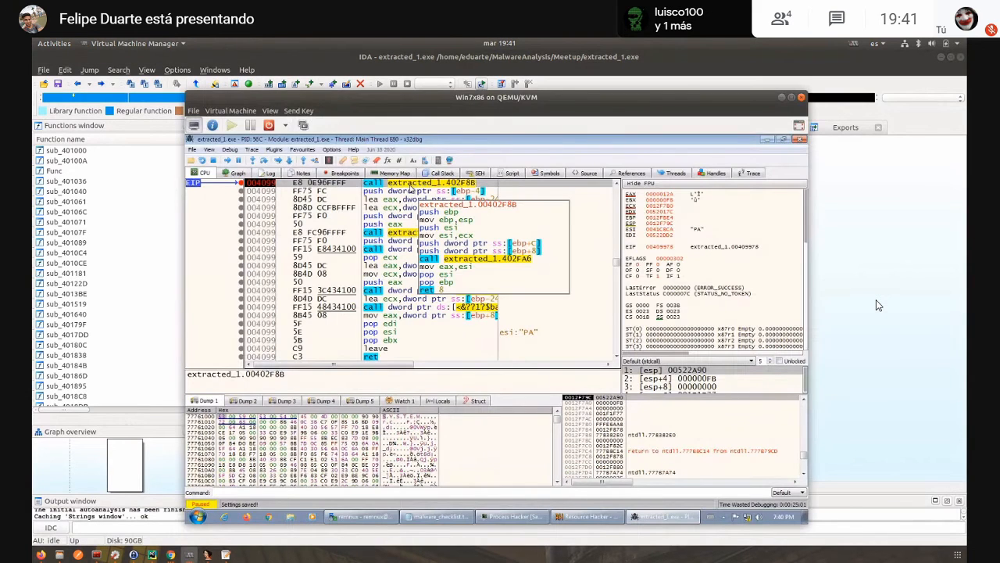
pyautogui.press('F7')
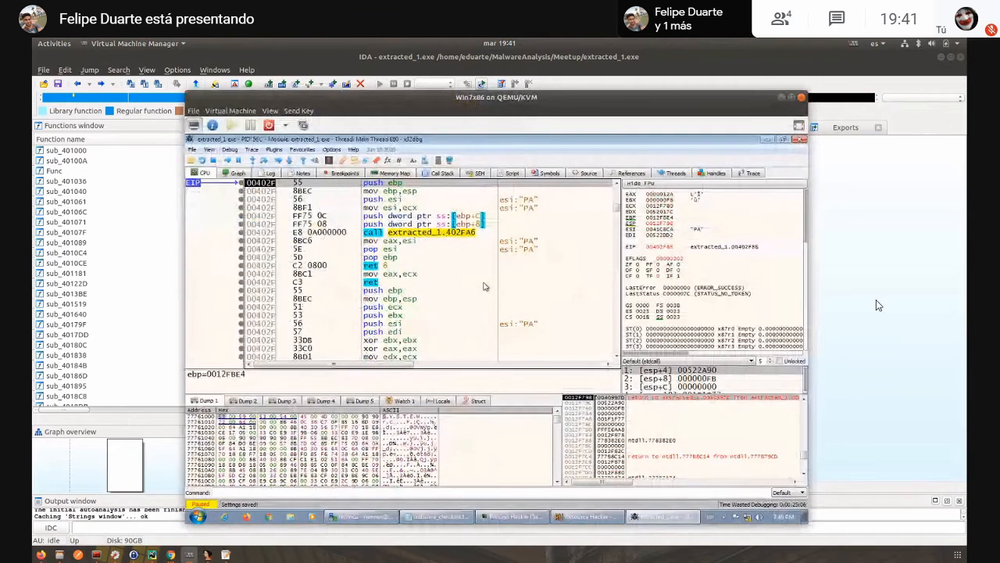
pyautogui.press('F7')
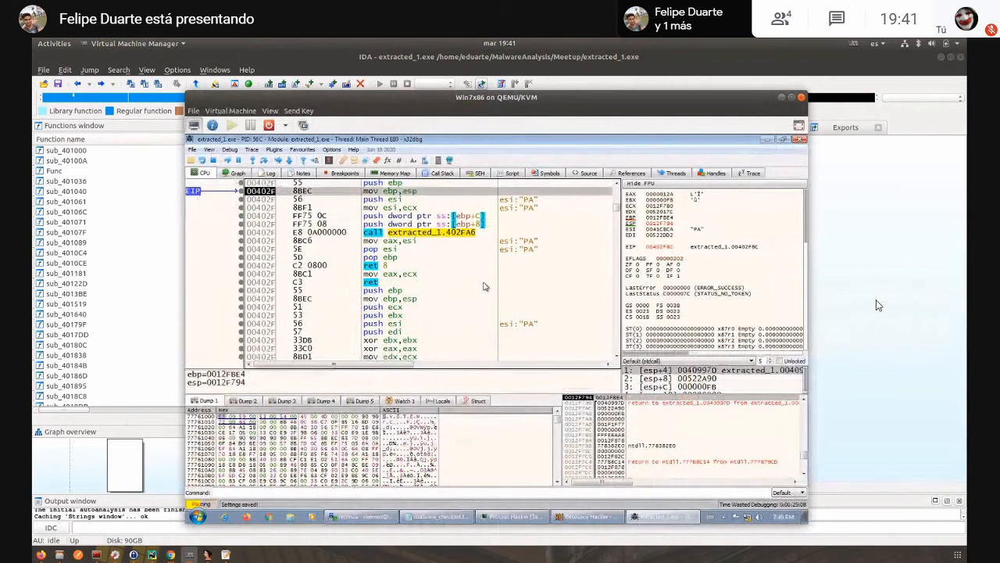
pyautogui.press('F7')
pyautogui.press('F7')
pyautogui.press('F7')
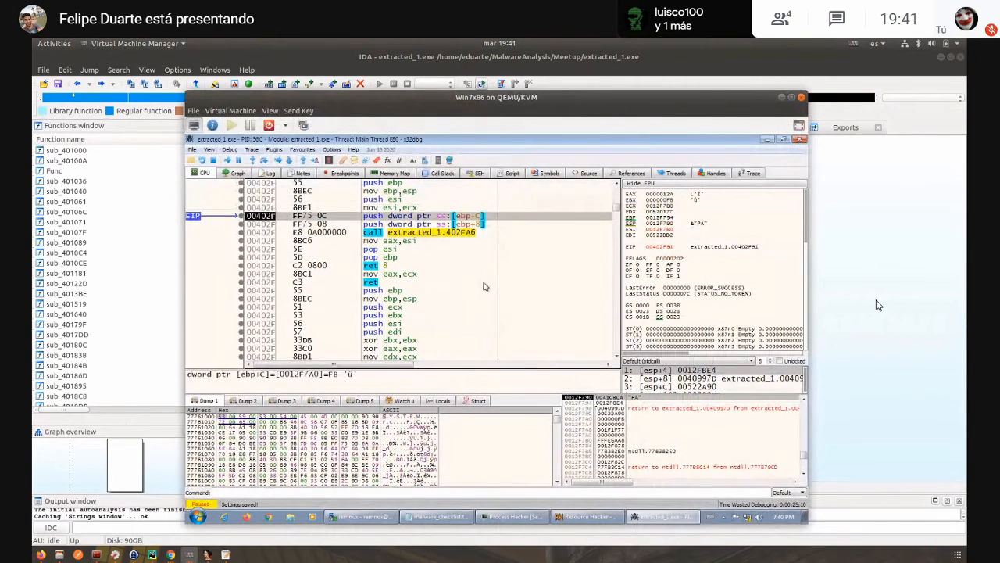
pyautogui.press('F7')
pyautogui.press('F7')
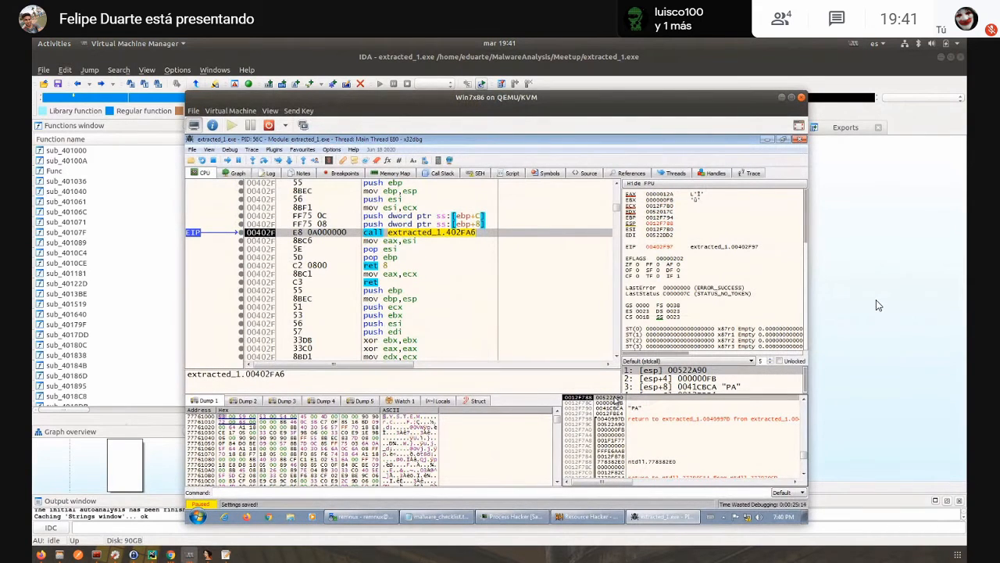
# - Follow the top stack entry's own address in the dump, and switch to Resource Hacker to view the SETTINGS resource bytes
pyautogui.rightClick(617, 402)
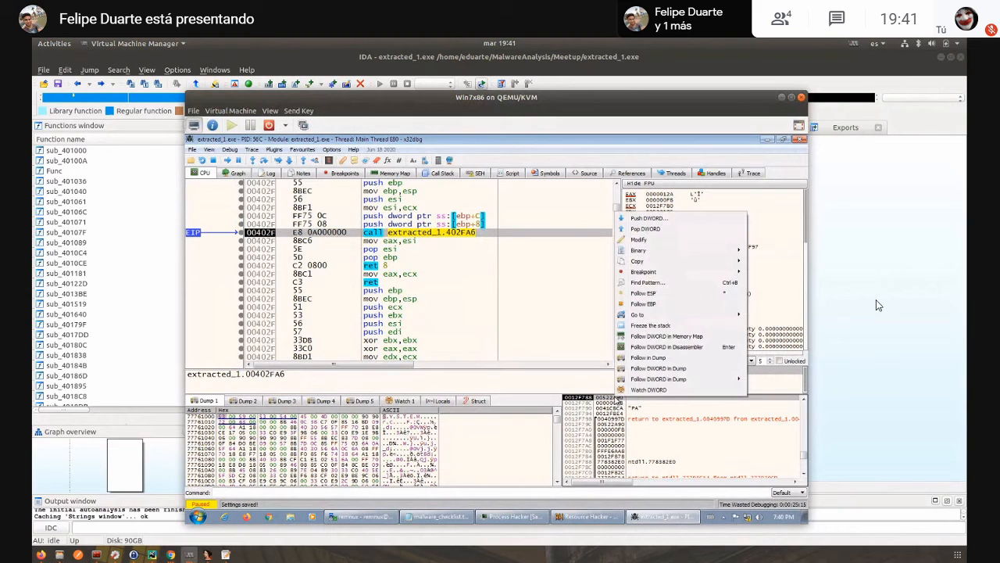
pyautogui.click(654, 358)
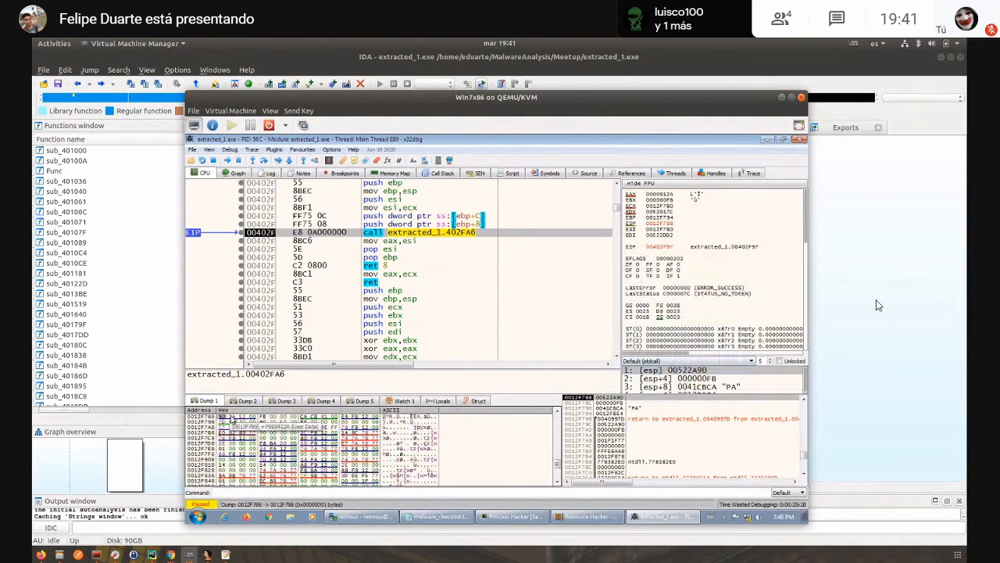
pyautogui.click(585, 516)
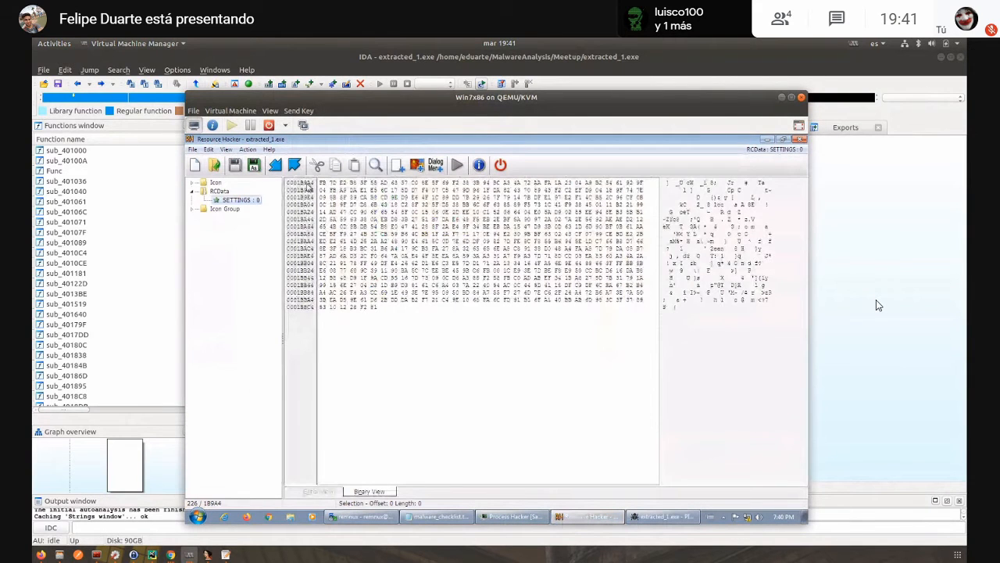
# - Shrink Resource Hacker to a smaller window, return to x32dbg and follow the top stack entry's DWORD value in the dump
pyautogui.moveTo(358, 148); pyautogui.dragTo(434, 149)
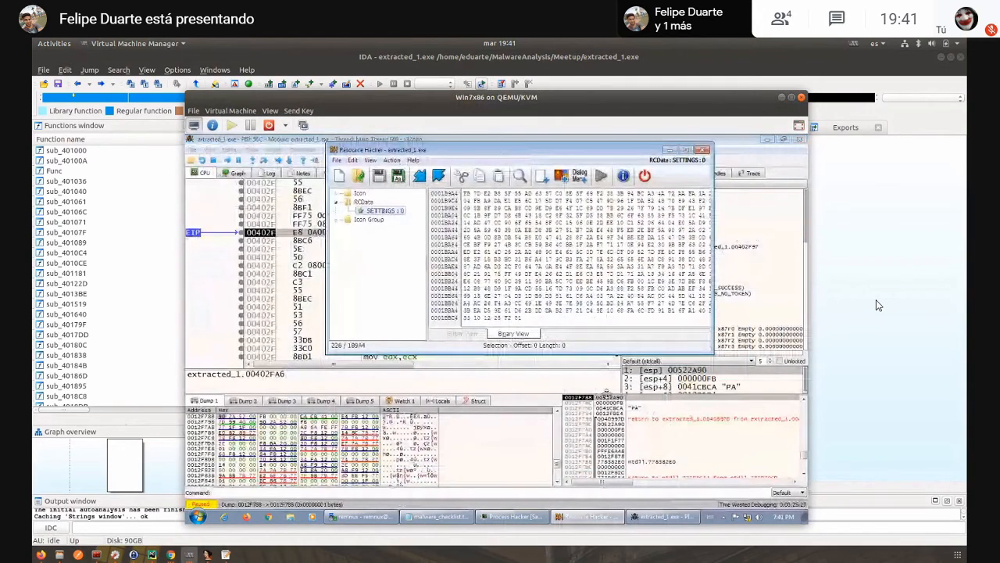
pyautogui.click(608, 397)
pyautogui.rightClick(613, 399)
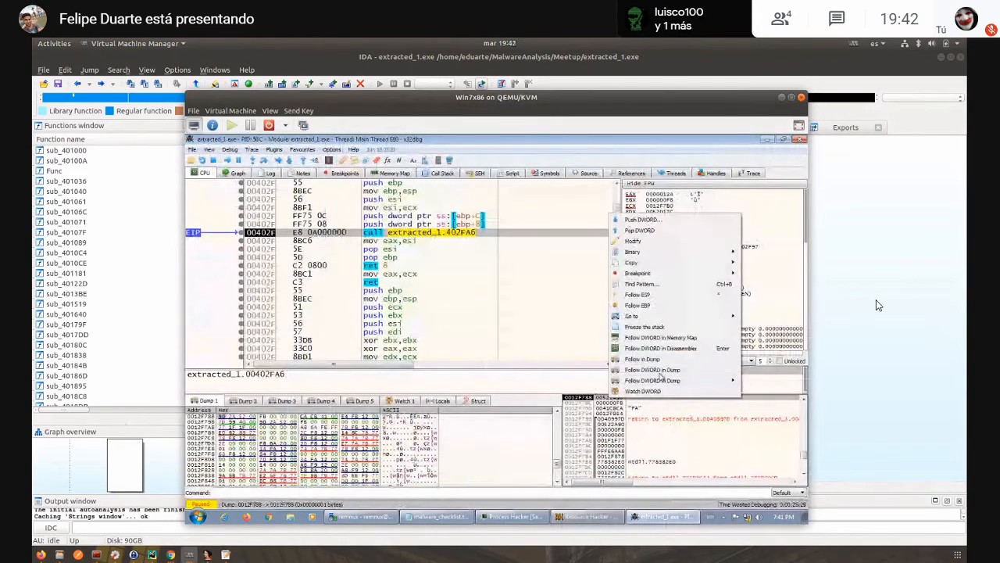
pyautogui.click(650, 371)
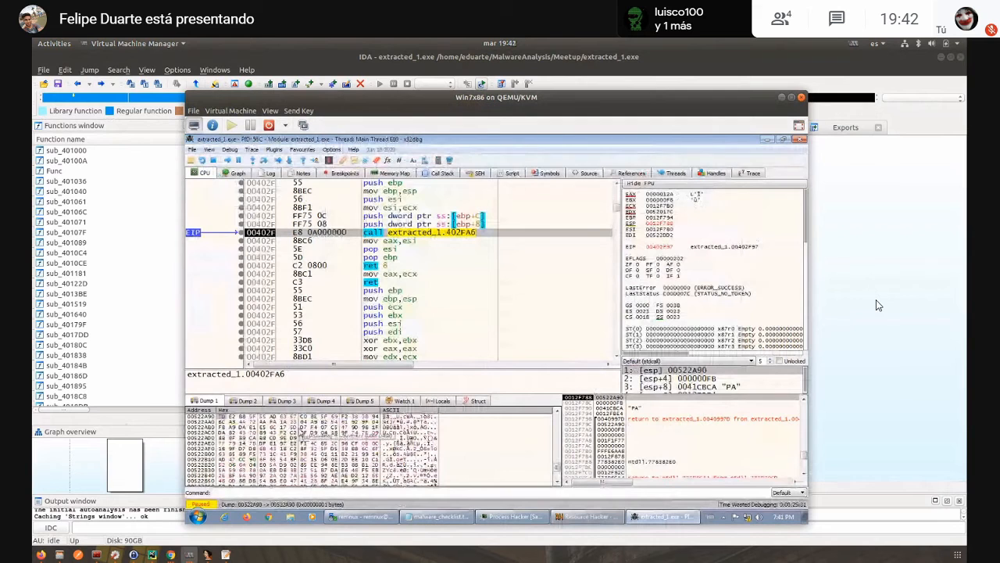
# - Switch to Resource Hacker, mark the first SETTINGS byte, then enlarge the window and select the FB bytes starting at offset 1
pyautogui.click(588, 516)
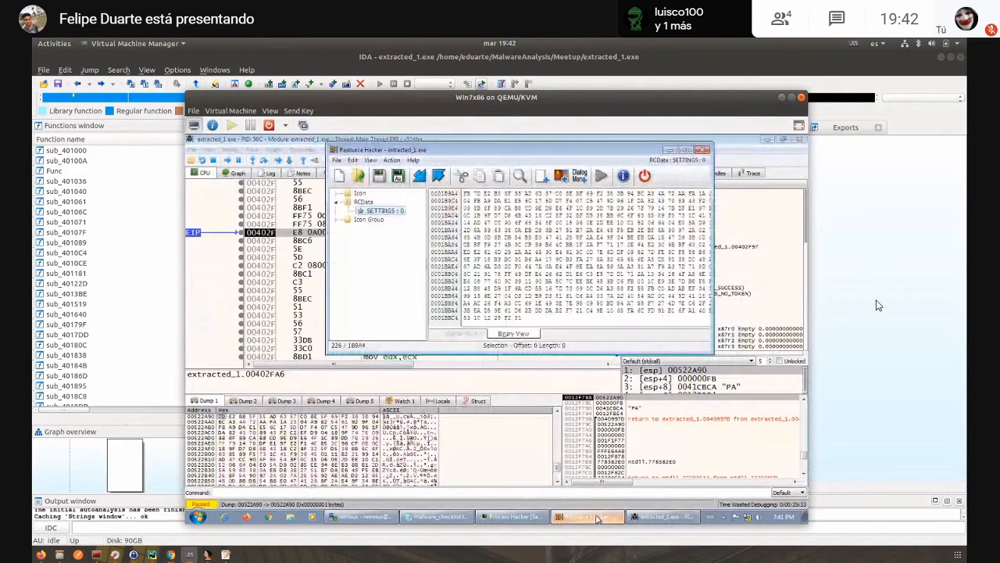
pyautogui.click(467, 195)
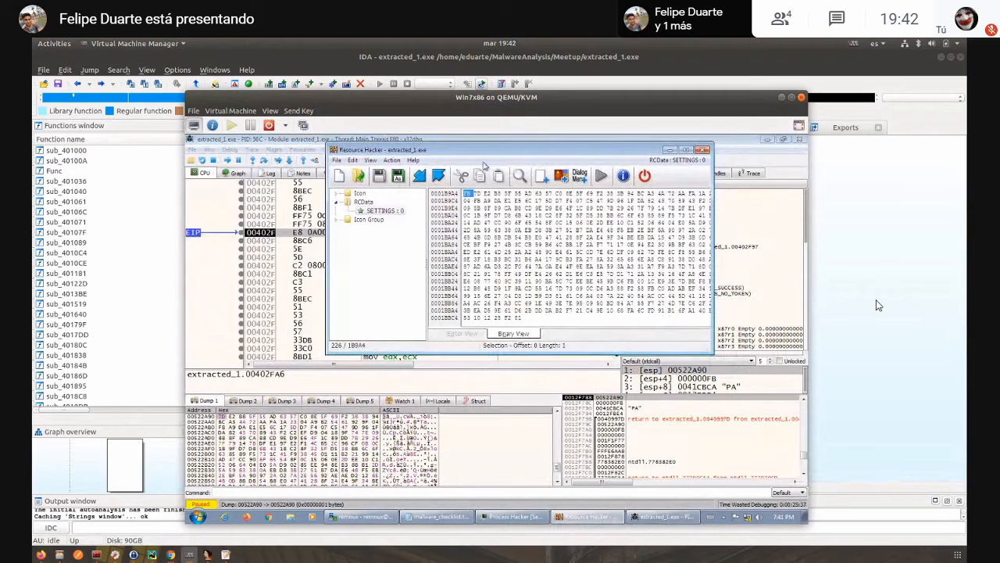
pyautogui.moveTo(487, 154); pyautogui.dragTo(355, 184)
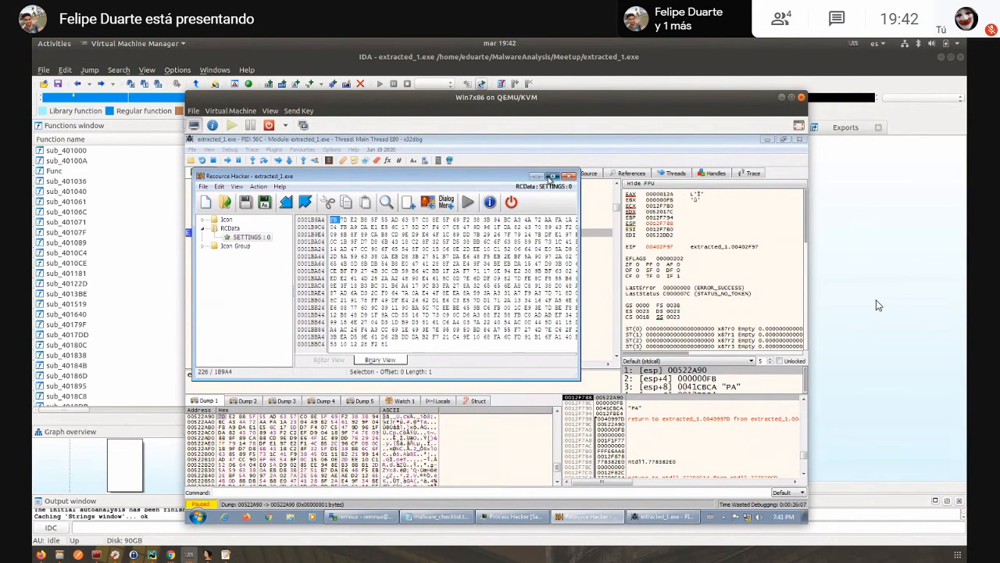
pyautogui.click(551, 177)
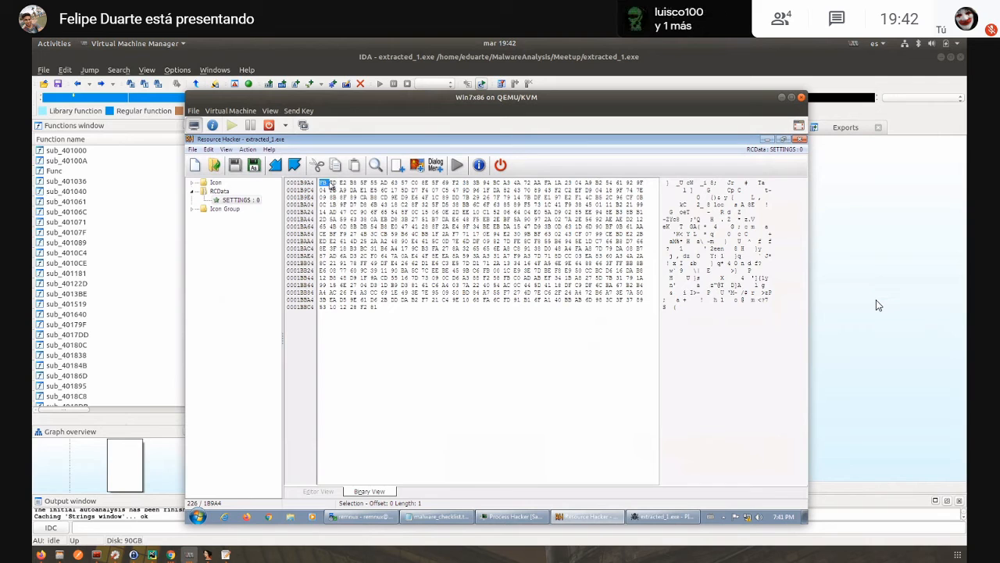
pyautogui.moveTo(332, 185); pyautogui.dragTo(392, 240)
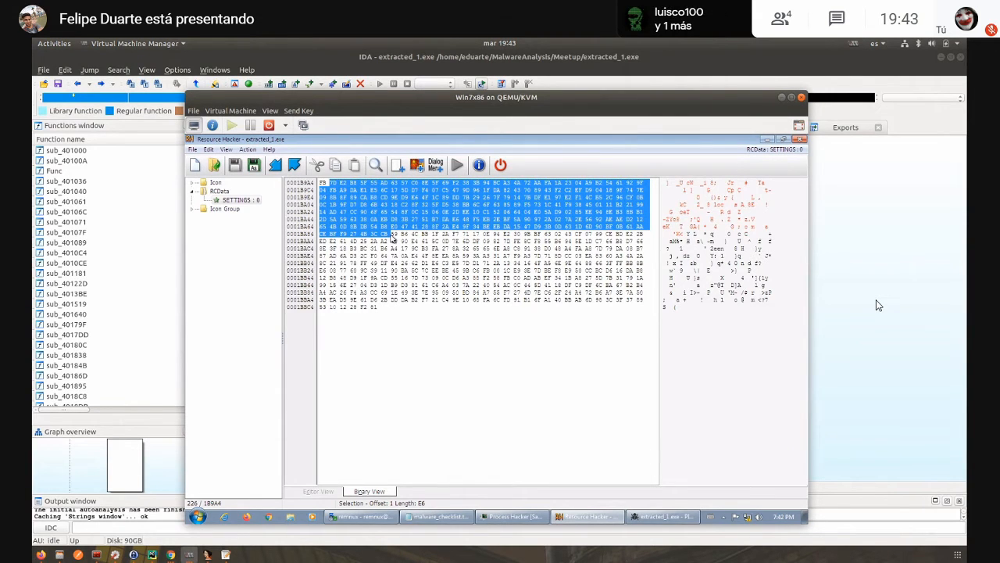
pyautogui.moveTo(392, 239); pyautogui.dragTo(609, 238)
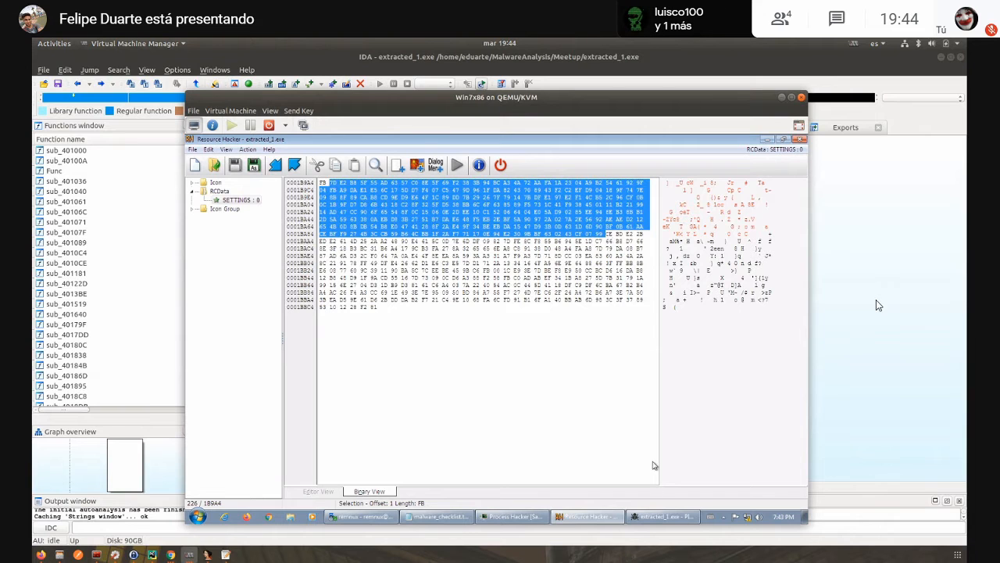
# - Switch back to x32dbg and step over the call to 402FA6 up to the routine's ret 8 instruction
pyautogui.click(651, 516)
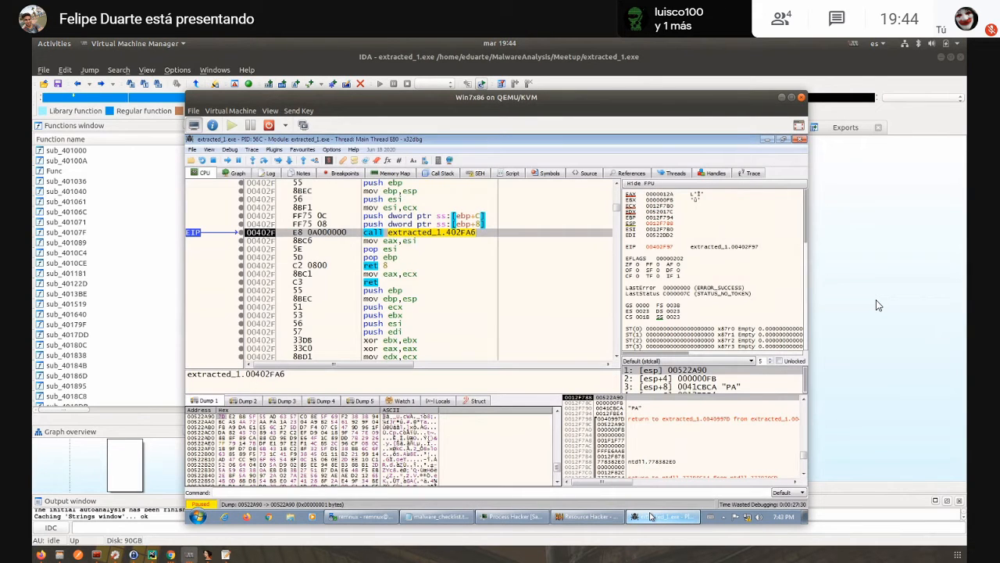
pyautogui.click(383, 266)
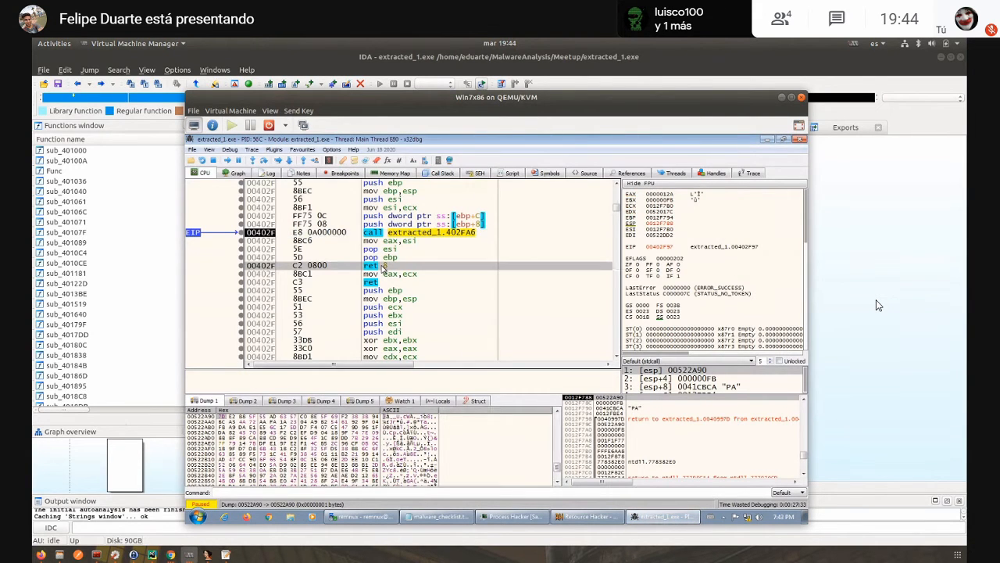
pyautogui.press('F8')
pyautogui.press('F8')
pyautogui.press('F8')
pyautogui.press('F8')
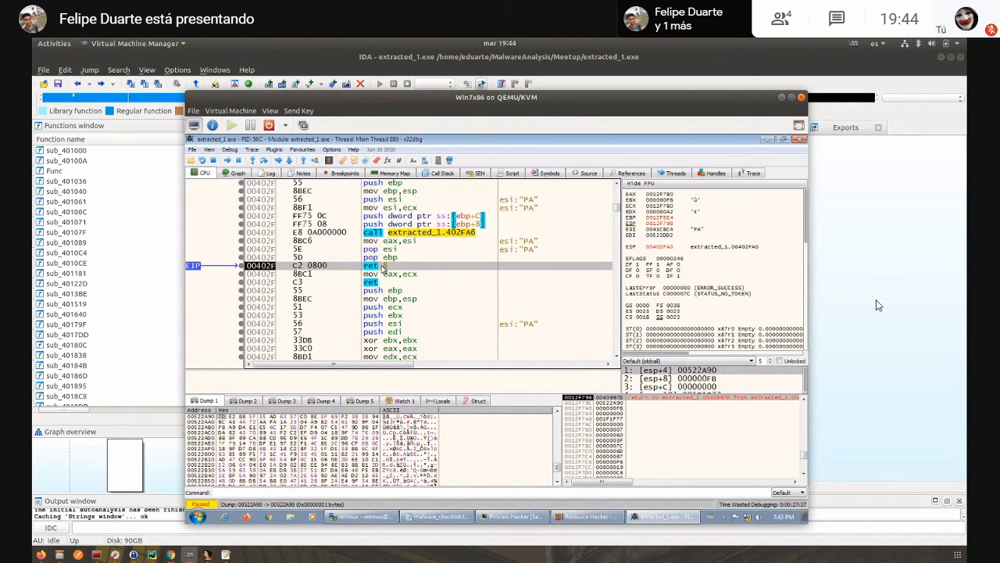
# - Return to the calling routine, step up to its call to 40308E and step into it
pyautogui.press('F8')
pyautogui.press('F8')
pyautogui.press('F8')
pyautogui.press('F8')
pyautogui.press('F8')
pyautogui.press('F8')
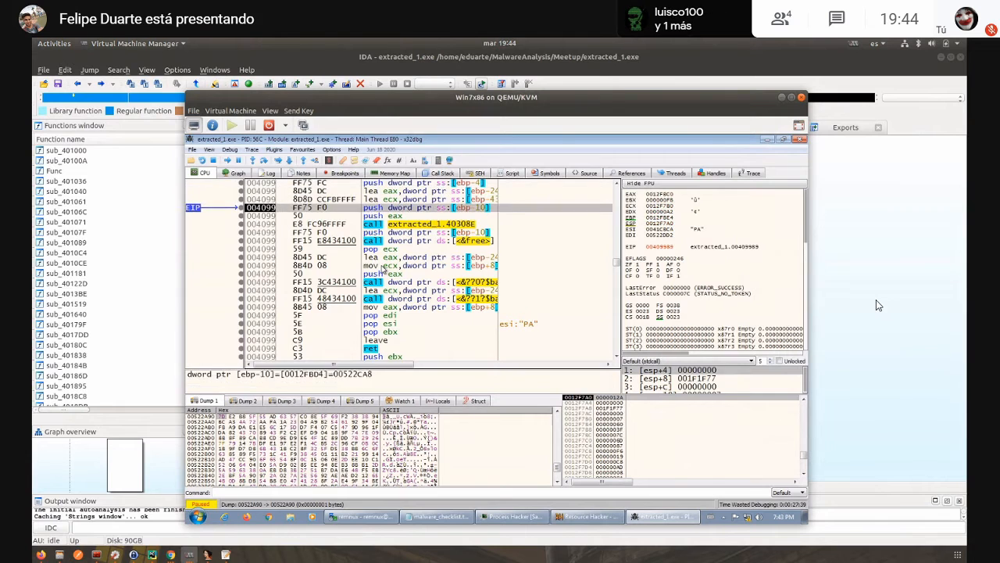
pyautogui.press('F7')
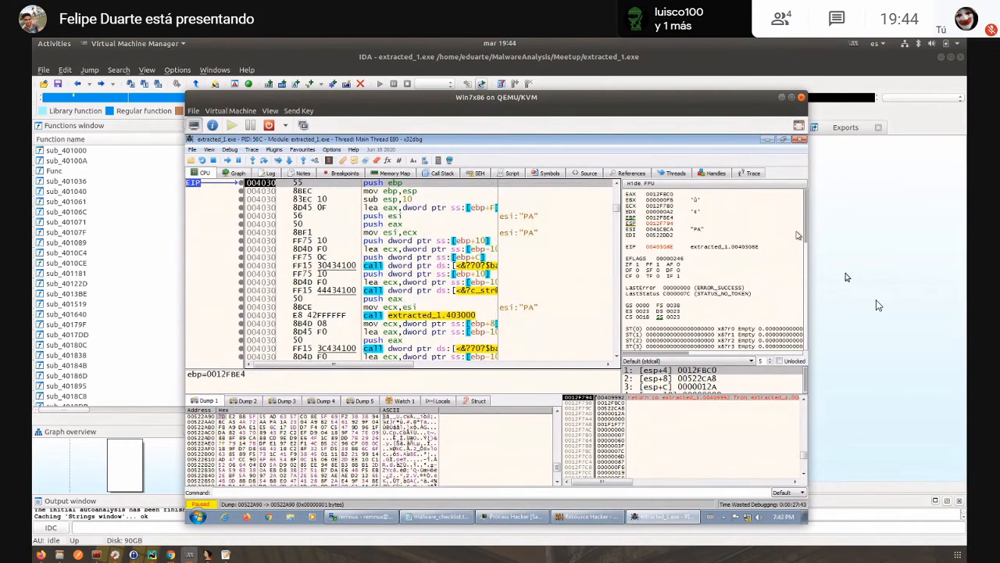
# - Switch to IDA, open sub_403000 through mw_rc4_xor and highlight its xor [esi], al instruction
pyautogui.click(815, 302)
pyautogui.press('Escape')
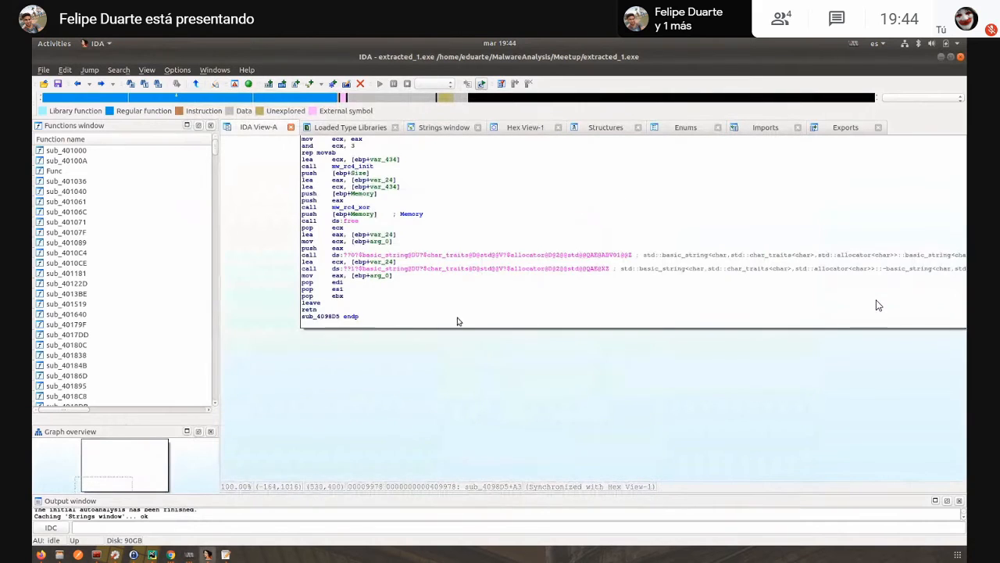
pyautogui.doubleClick(351, 207)
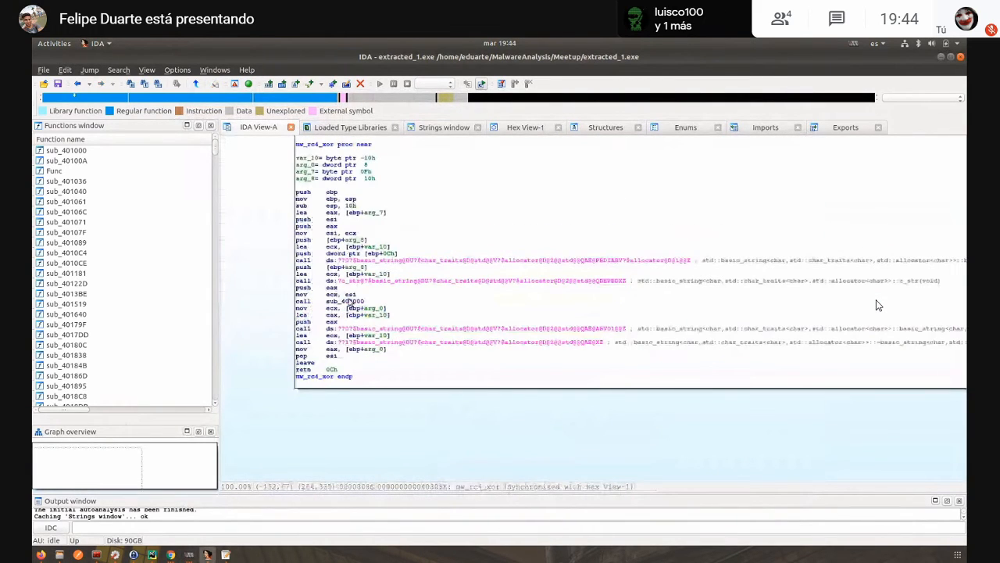
pyautogui.doubleClick(349, 301)
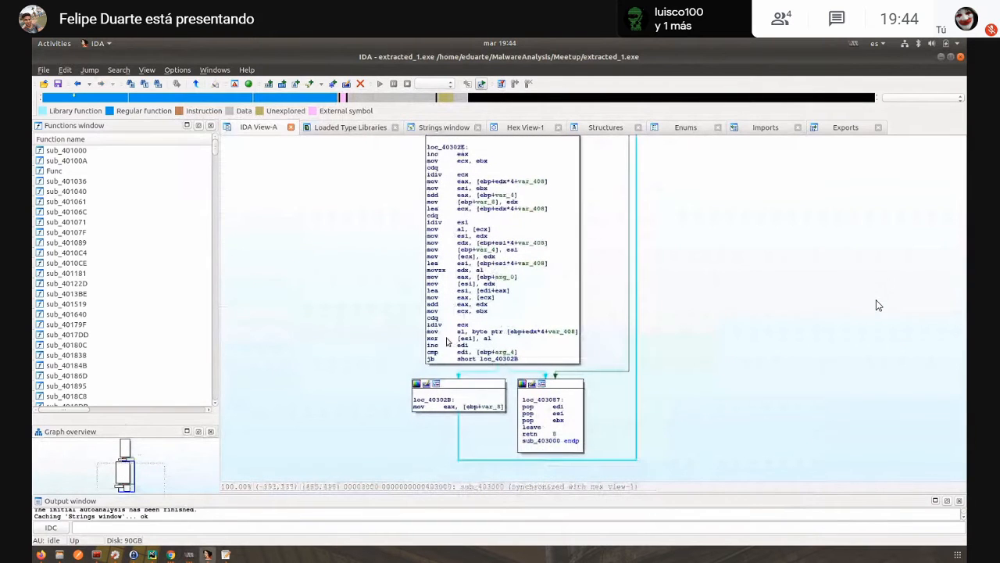
pyautogui.click(494, 340)
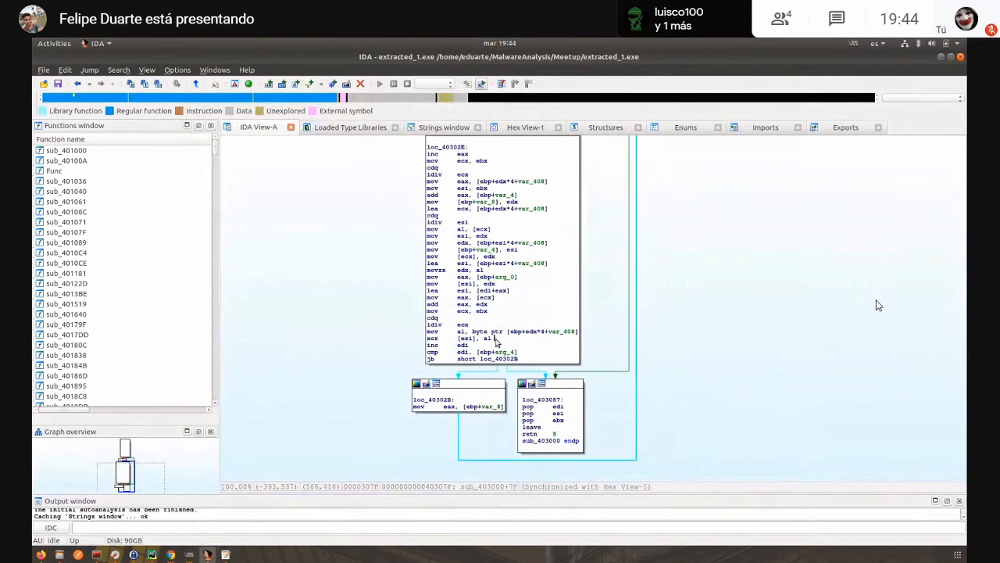
pyautogui.moveTo(494, 339); pyautogui.dragTo(428, 342)
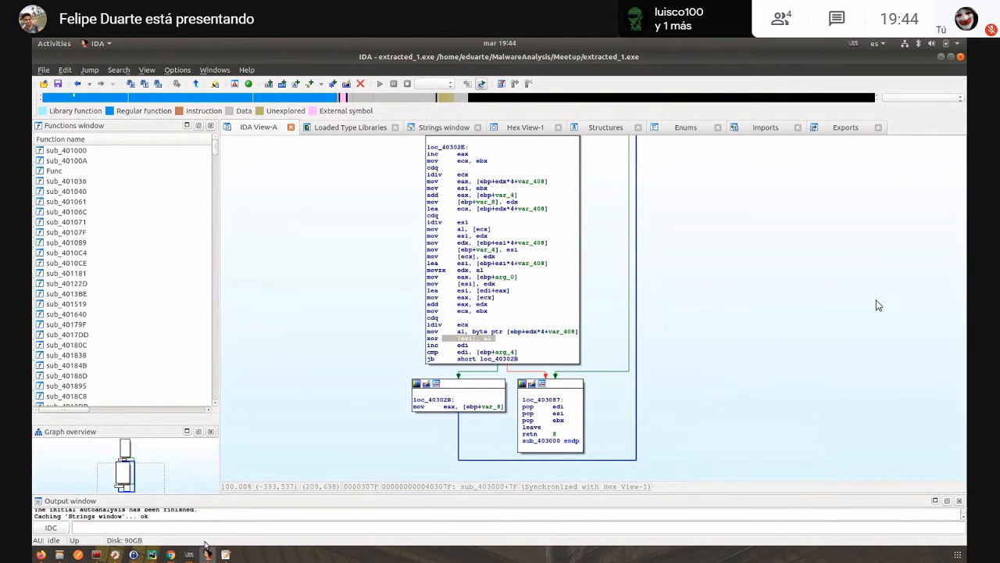
# - Check the call to 403000 in x32dbg, then return to IDA and show the xor instruction's address in text view
pyautogui.moveTo(185, 557)
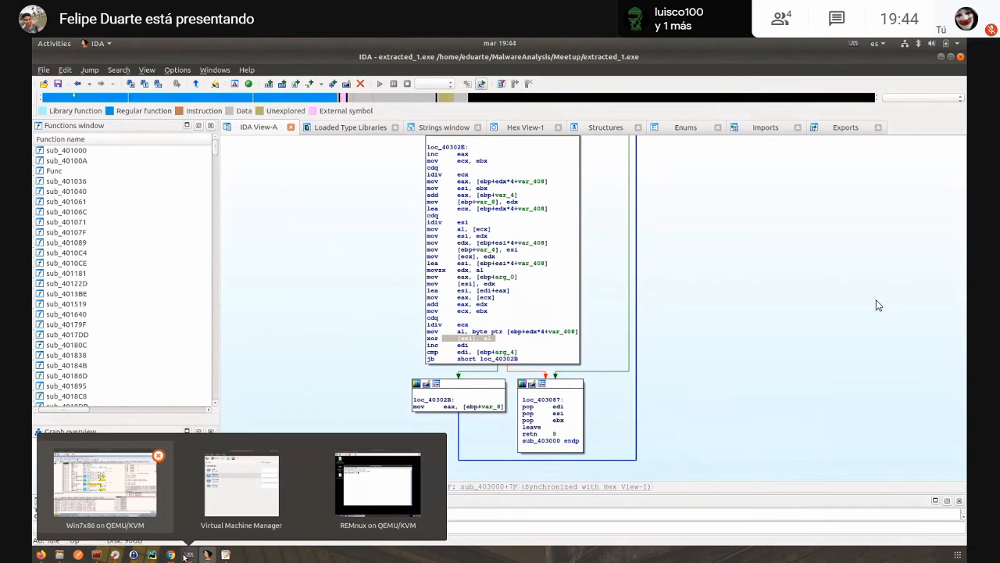
pyautogui.click(131, 486)
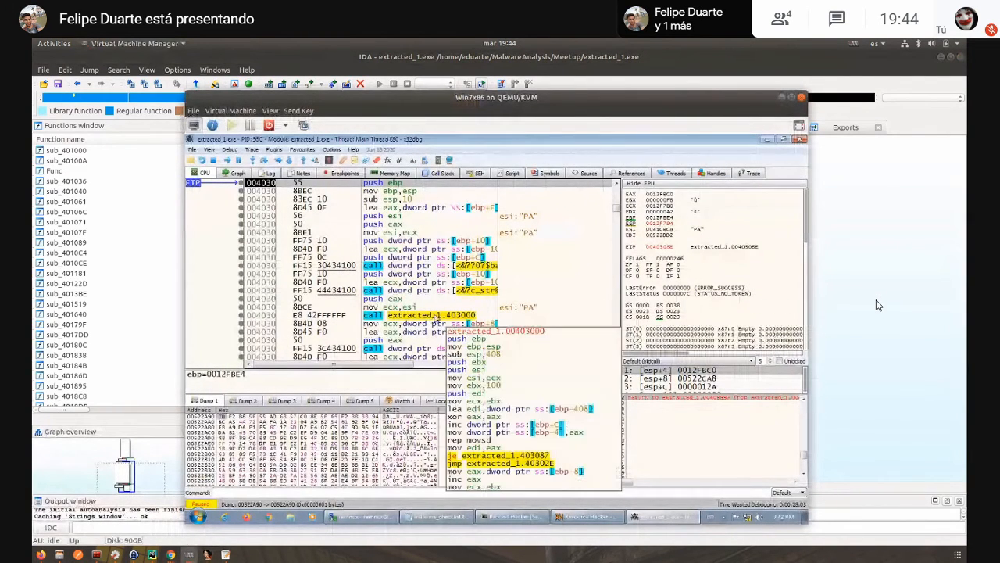
pyautogui.click(438, 307)
pyautogui.hotkey('alt', 'Tab')
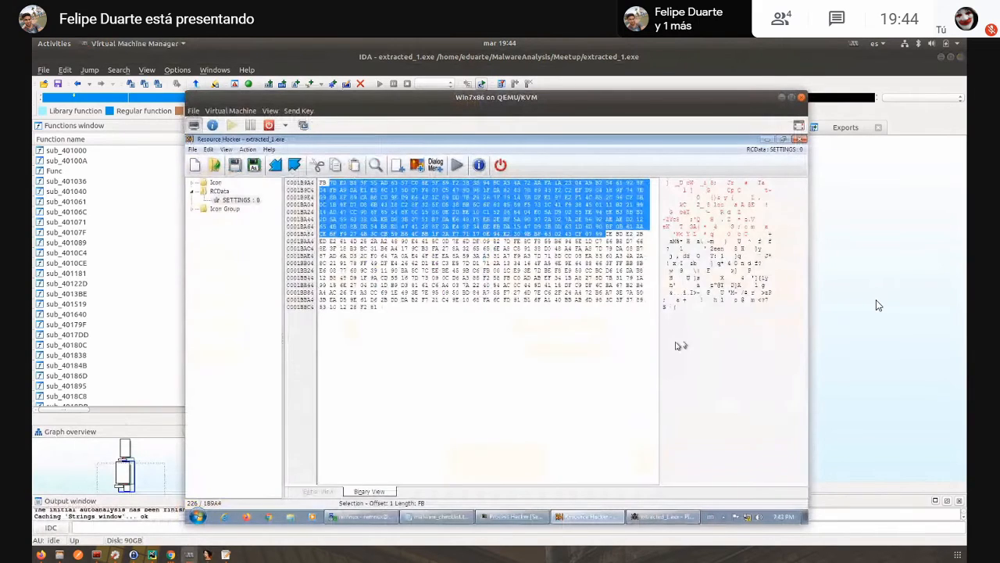
pyautogui.hotkey('alt', 'Tab')
pyautogui.click(836, 315)
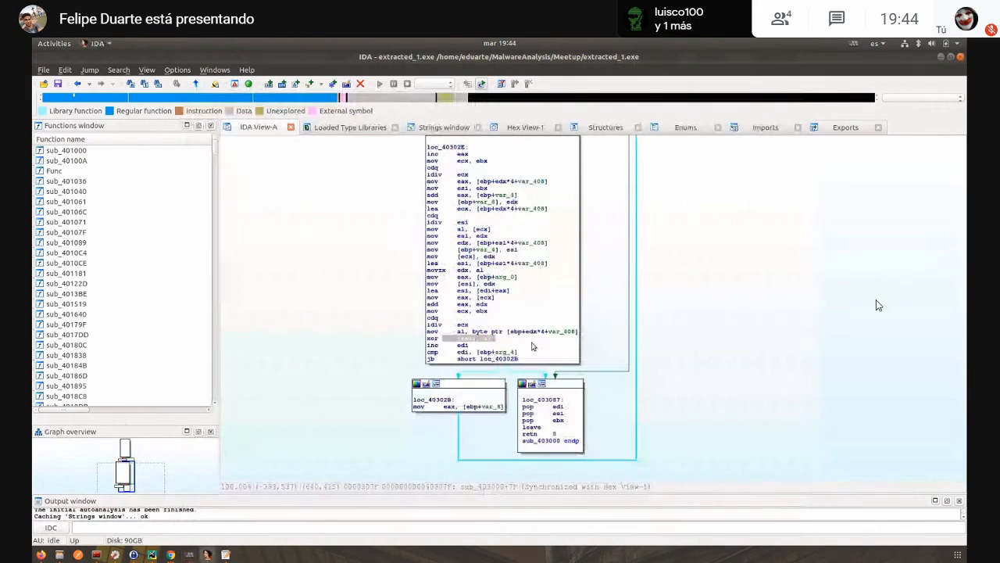
pyautogui.press('space')
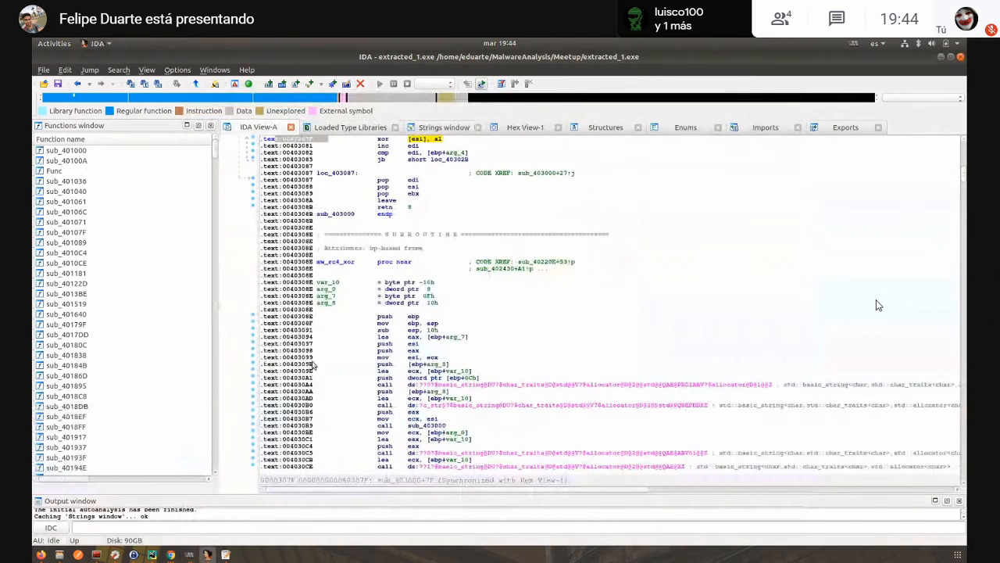
# - Switch to x32dbg, go to address 40307f and set a breakpoint on the xor instruction, repositioning the virtual machine window
pyautogui.hotkey('alt', 'Tab')
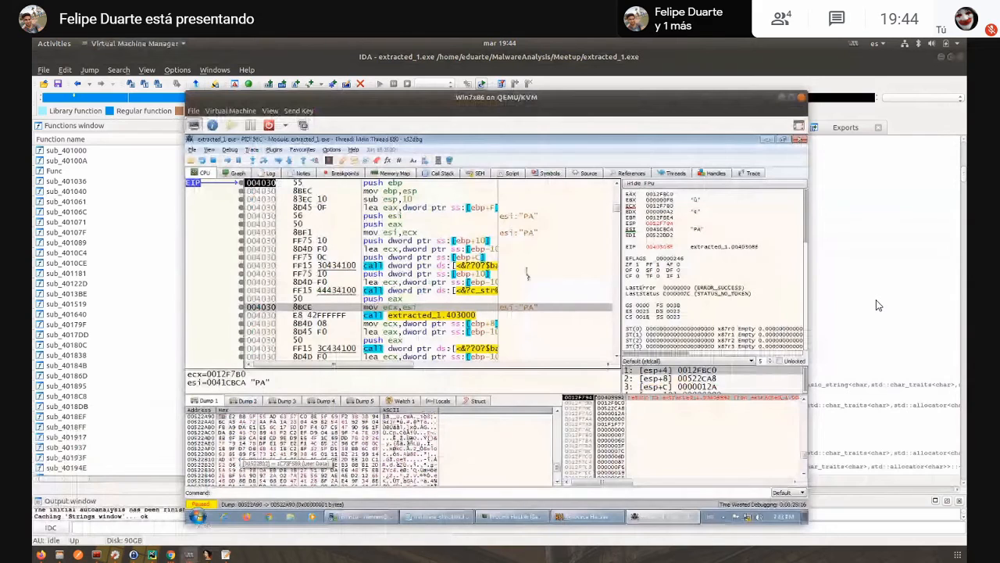
pyautogui.click(495, 258)
pyautogui.hotkey('ctrl', 'g')
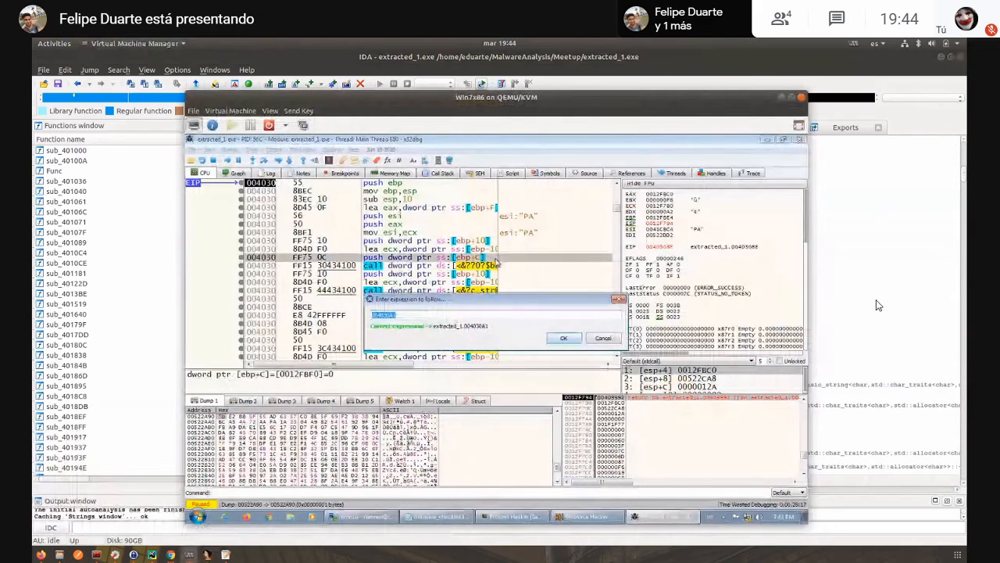
pyautogui.write('40')
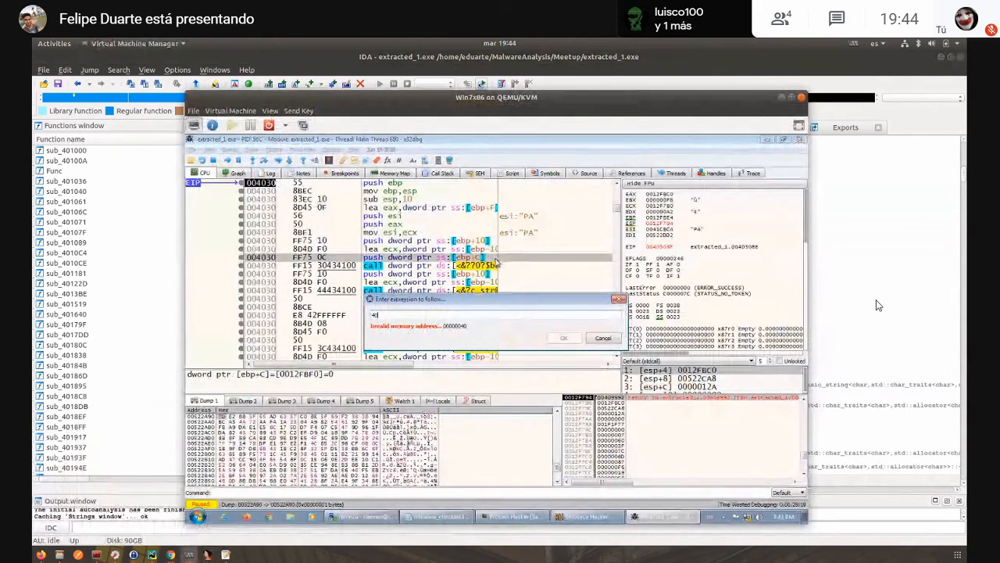
pyautogui.write('307f')
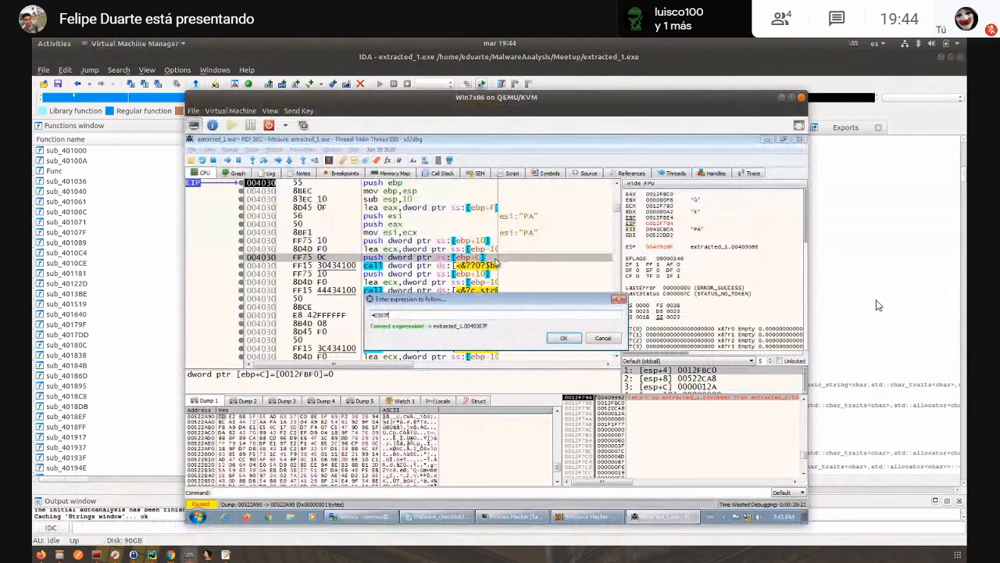
pyautogui.click(559, 343)
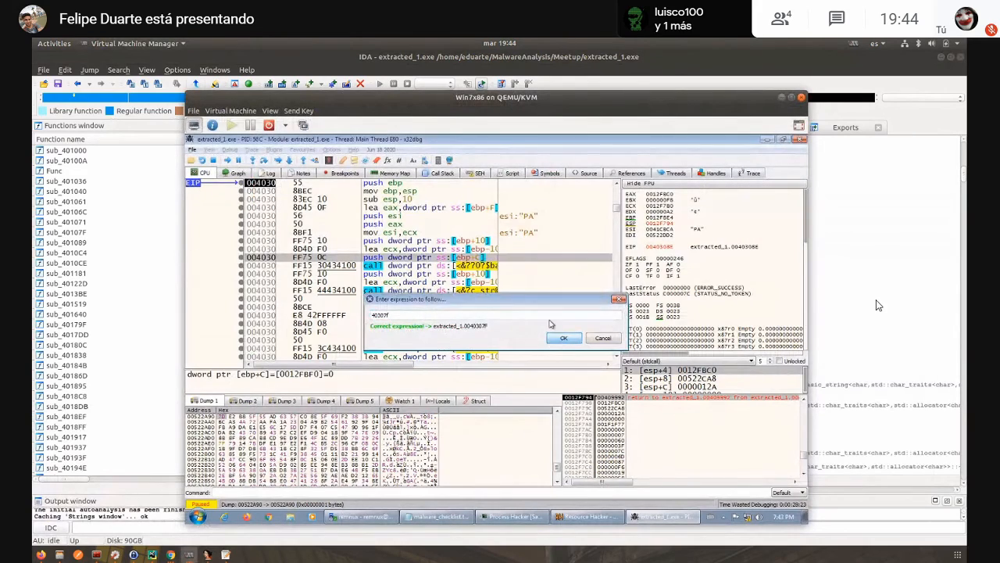
pyautogui.moveTo(508, 102); pyautogui.dragTo(569, 141)
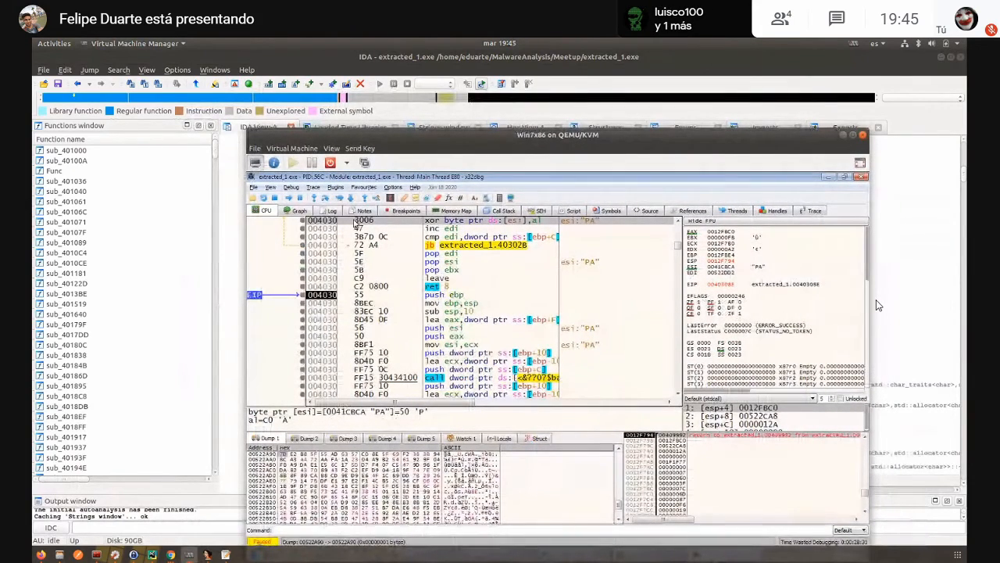
pyautogui.press('F2')
pyautogui.moveTo(604, 176); pyautogui.dragTo(560, 125)
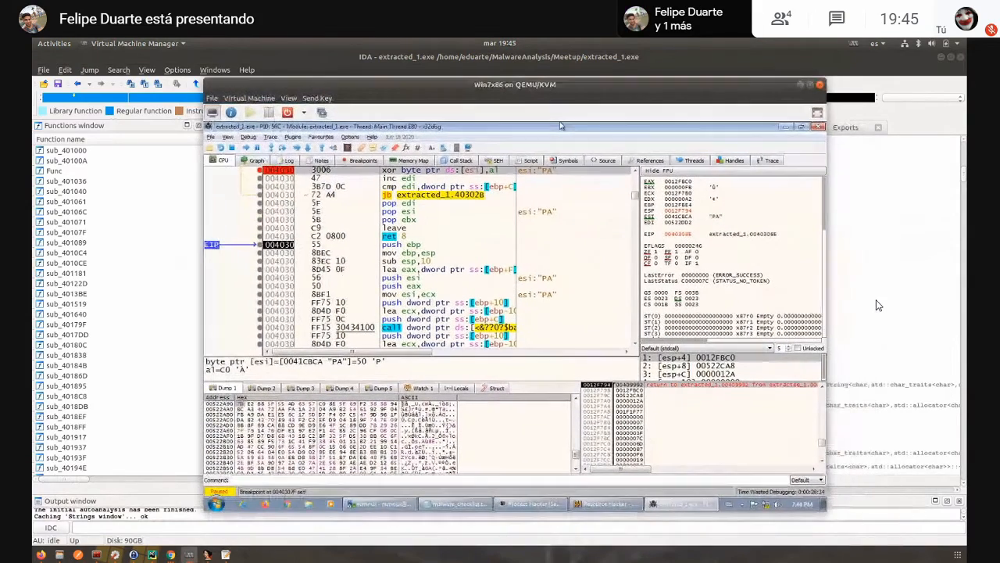
# - Look at the SETTINGS bytes in Resource Hacker, minimize it and run extracted_1.exe in x32dbg to the xor breakpoint
pyautogui.click(606, 503)
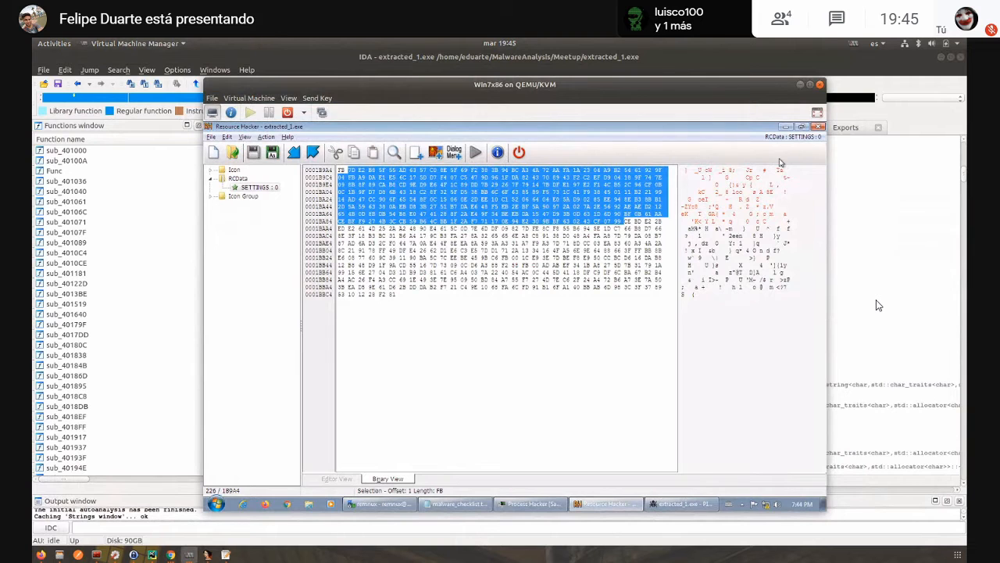
pyautogui.click(785, 127)
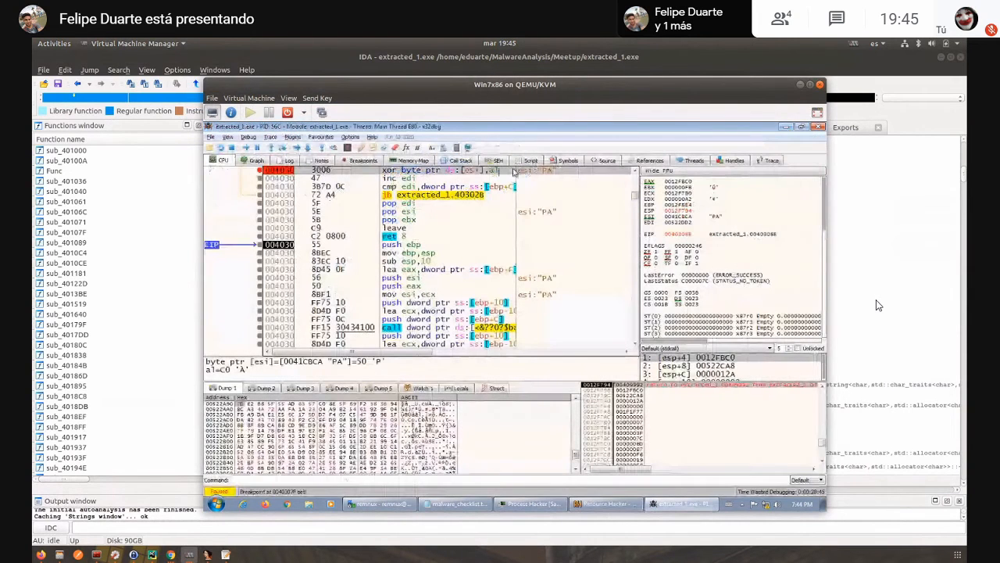
pyautogui.click(246, 147)
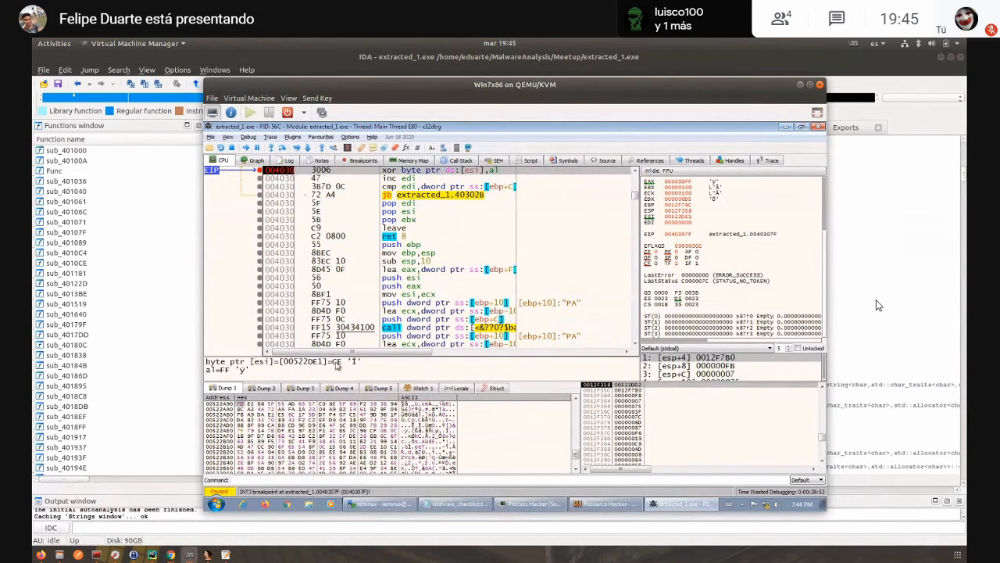
pyautogui.moveTo(616, 505)
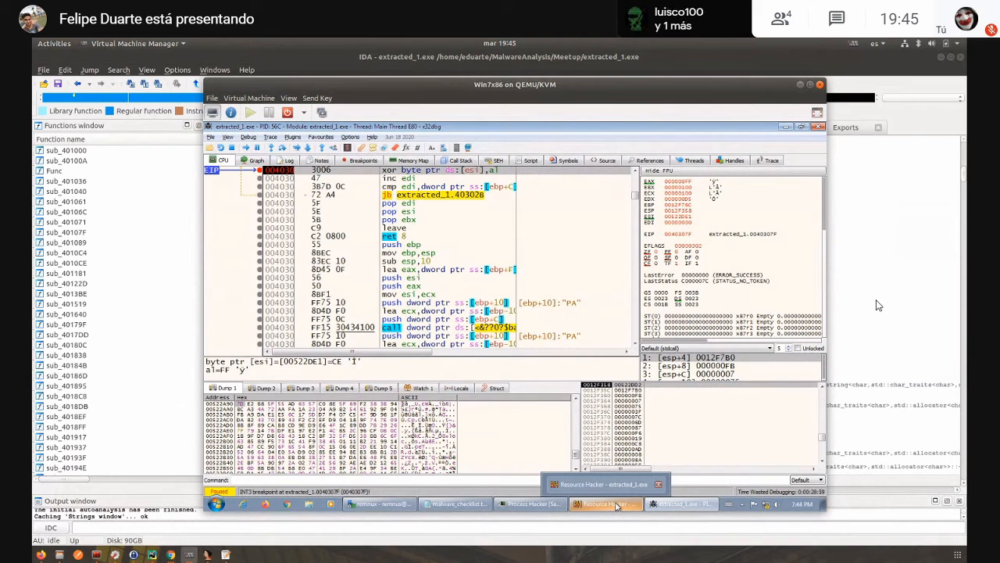
# - Show the SETTINGS bytes in Resource Hacker, then switch to PyCharm and point out the ARC4 import and SETTINGS.bin open line in extractor.py
pyautogui.click(616, 506)
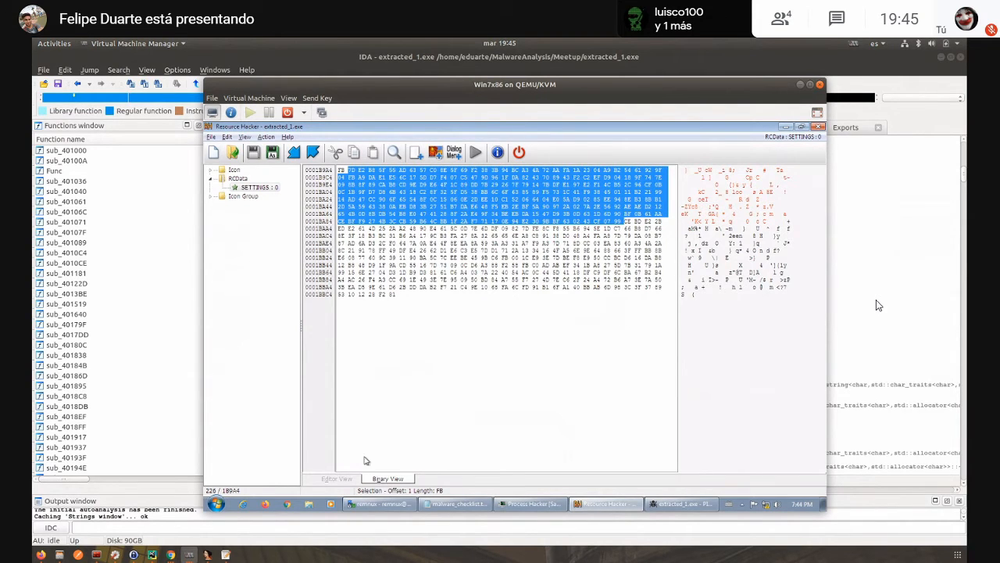
pyautogui.click(152, 555)
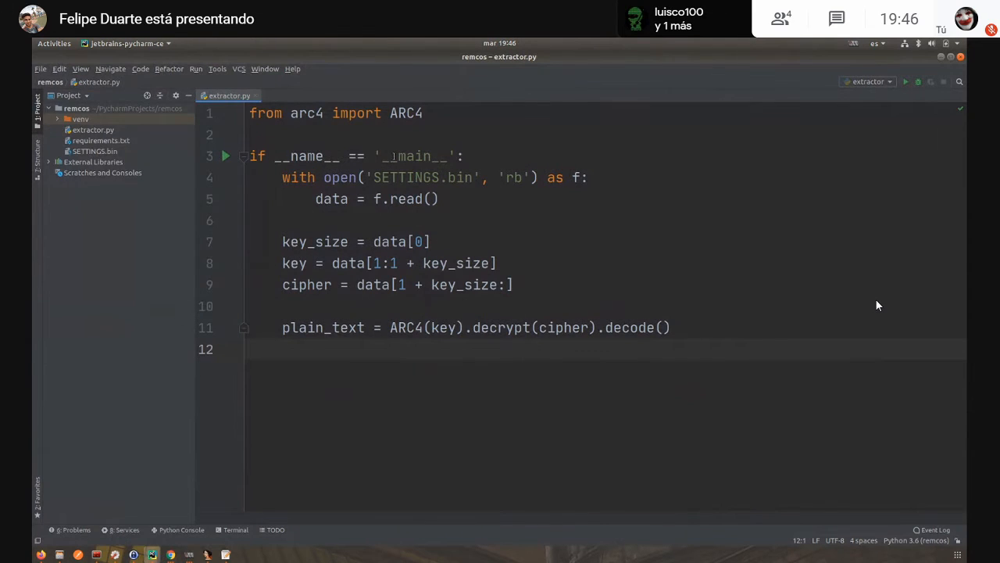
pyautogui.click(401, 114)
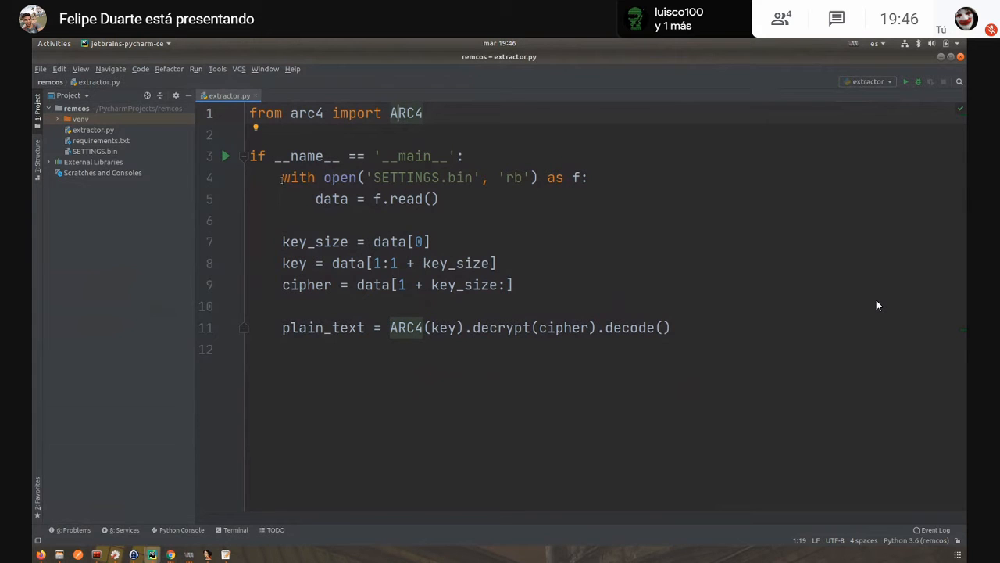
pyautogui.moveTo(282, 177); pyautogui.dragTo(435, 176)
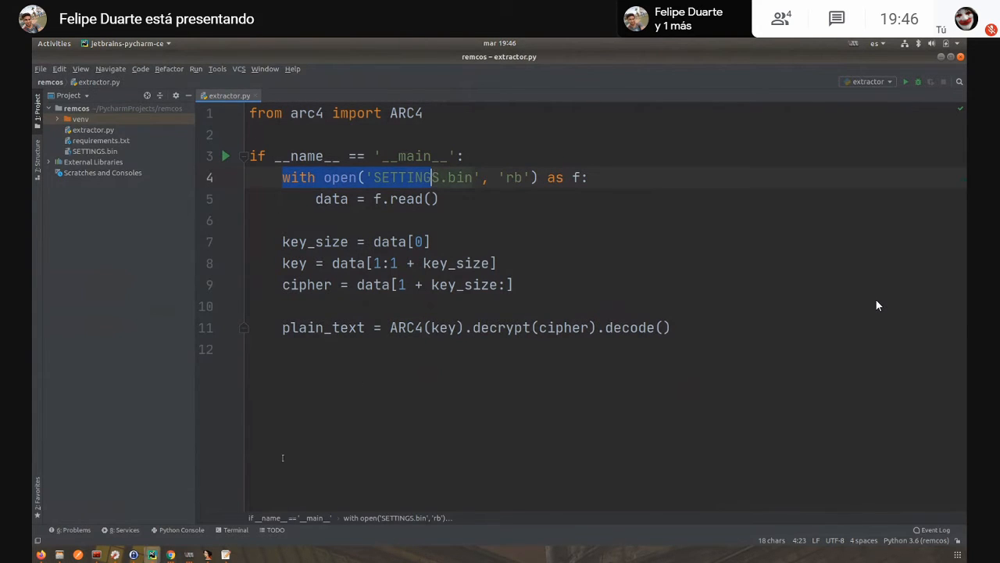
# - Switch to Resource Hacker in the Win7x86 virtual machine and save the SETTINGS resource to the Desktop as SETTINGS.bin
pyautogui.click(189, 554)
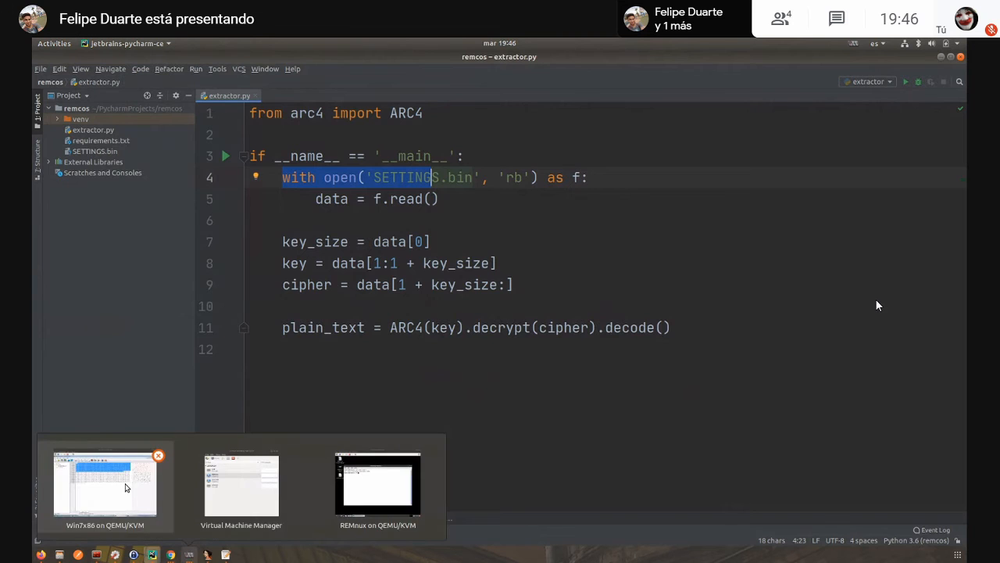
pyautogui.click(125, 488)
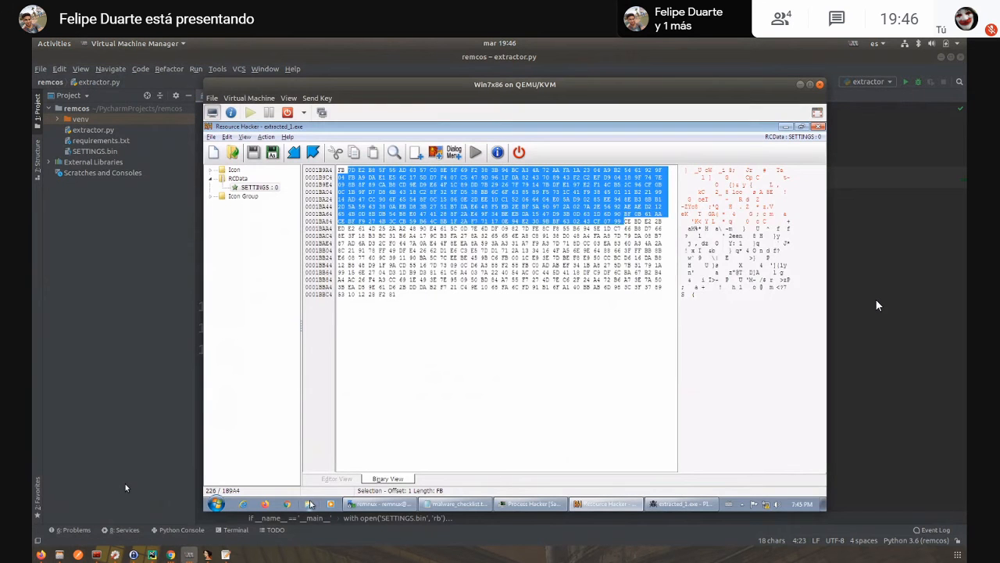
pyautogui.rightClick(256, 189)
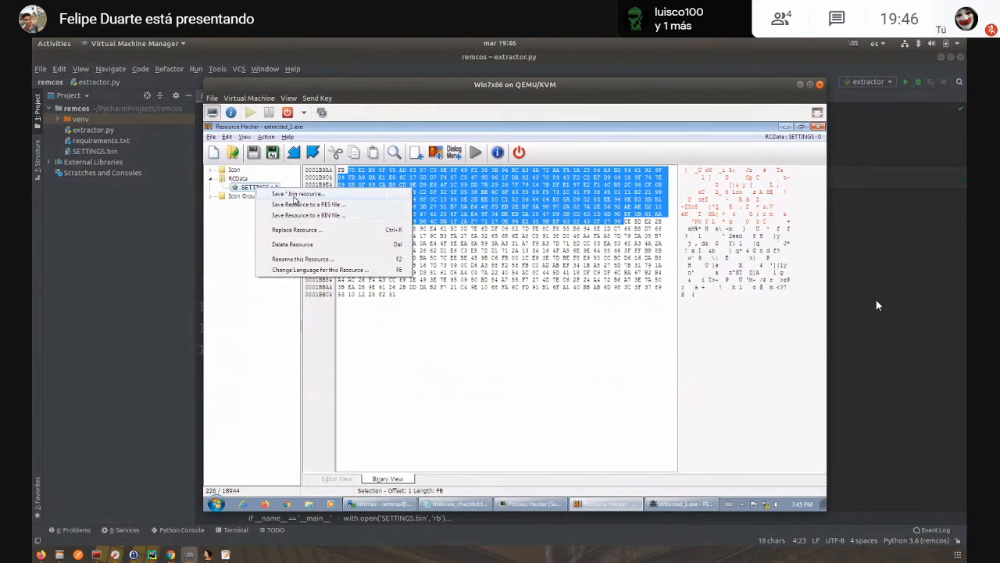
pyautogui.click(301, 195)
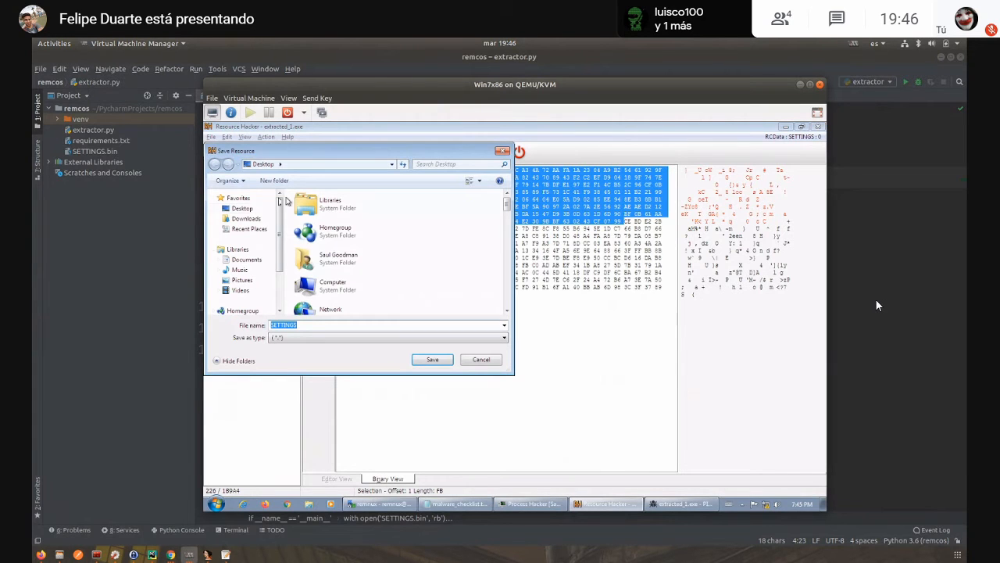
pyautogui.click(244, 209)
pyautogui.click(328, 326)
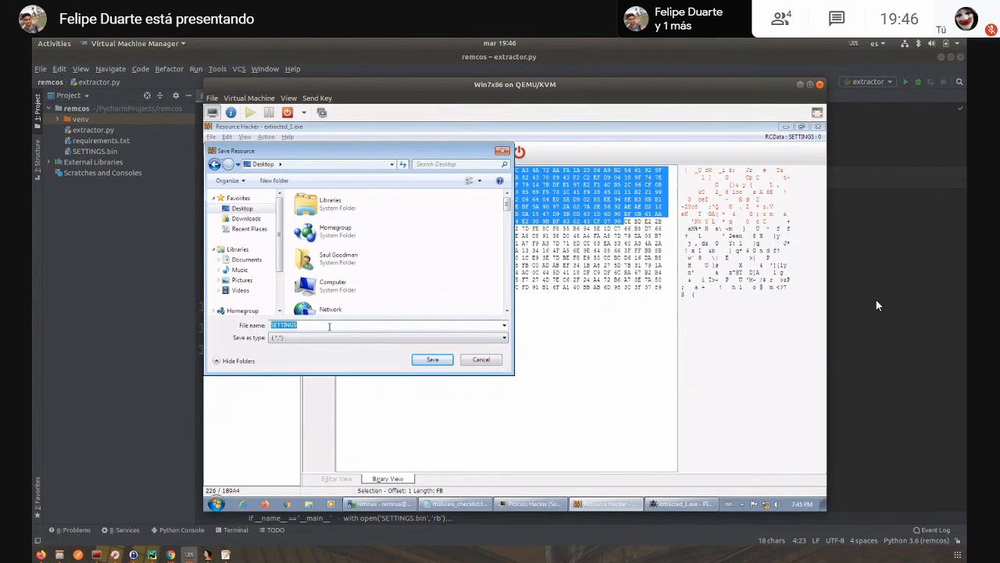
pyautogui.click(329, 327)
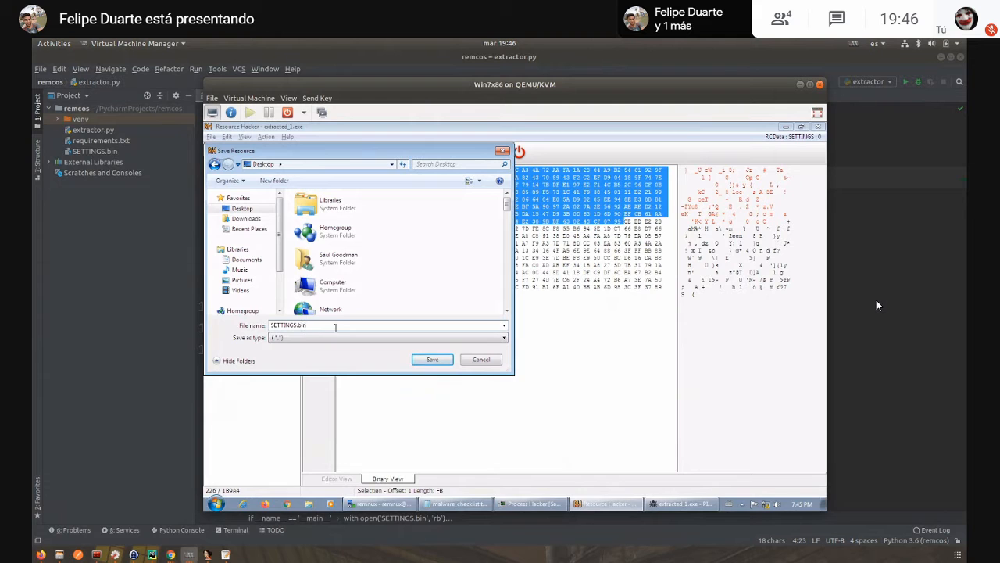
pyautogui.click(431, 359)
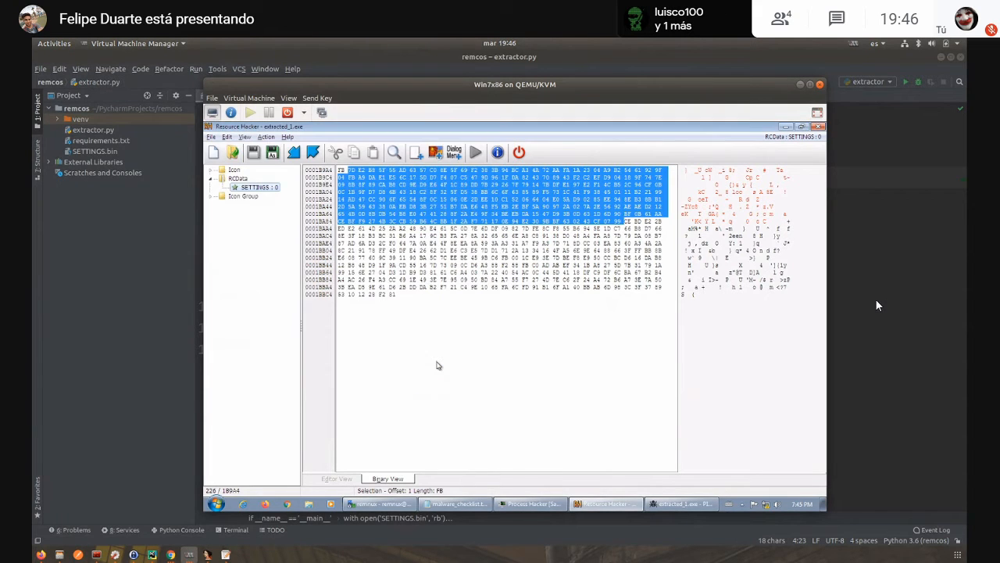
# - Minimize Resource Hacker and x32dbg and show the saved SETTINGS.bin file on the virtual machine's desktop
pyautogui.click(783, 127)
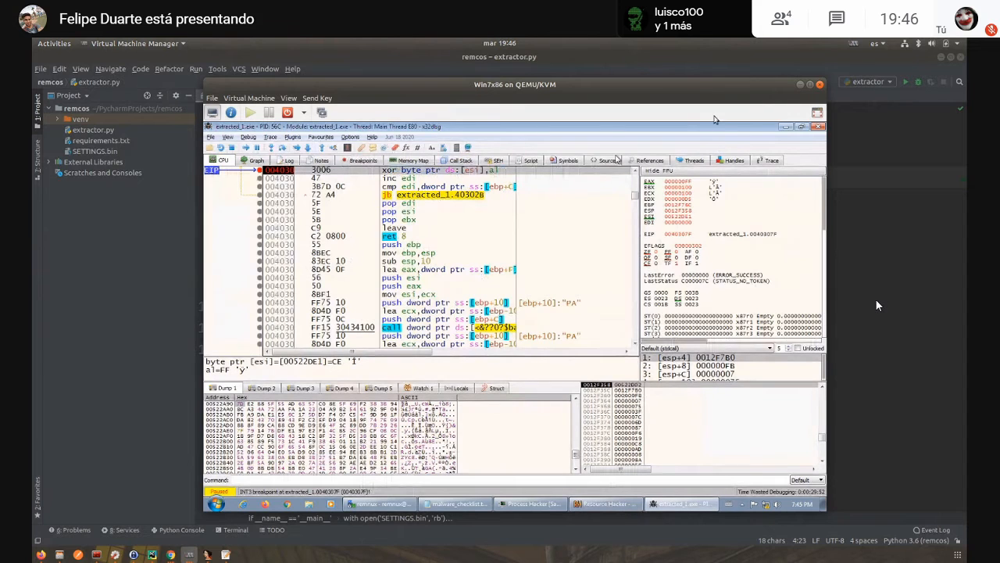
pyautogui.click(785, 127)
pyautogui.click(367, 198)
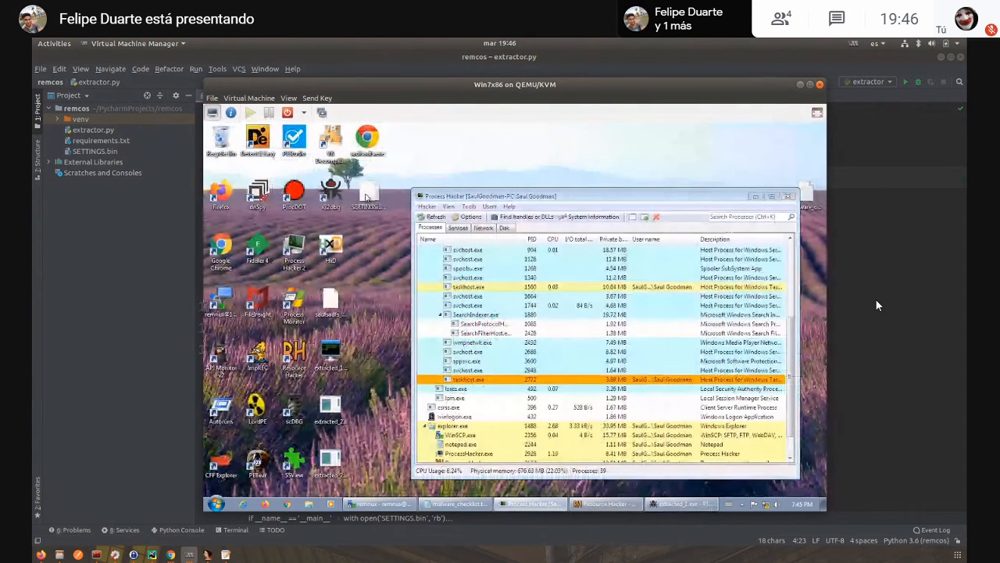
# - Switch to PyCharm, highlight the key_size = data[0] line in extractor.py and run the script
pyautogui.click(164, 206)
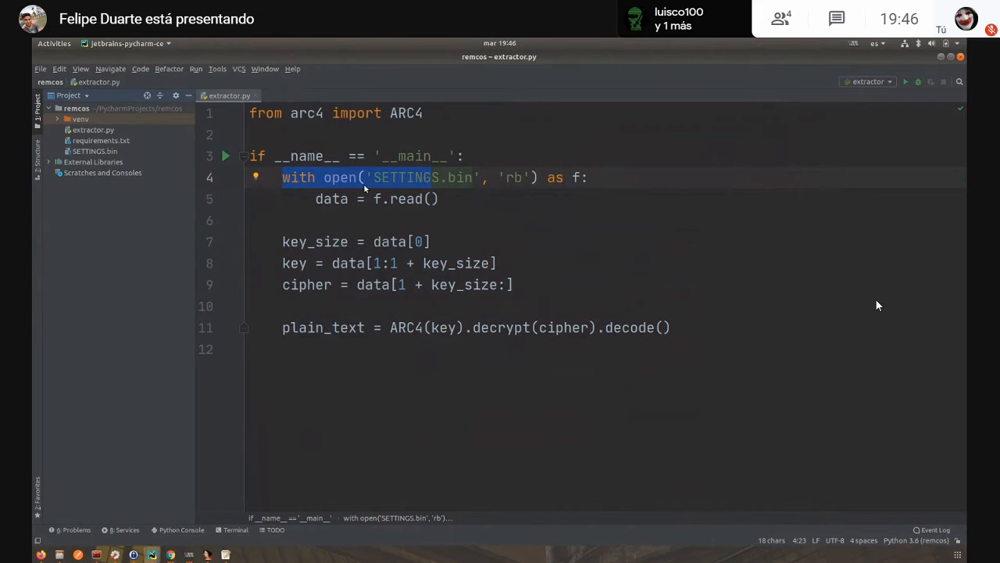
pyautogui.moveTo(414, 167); pyautogui.dragTo(477, 185)
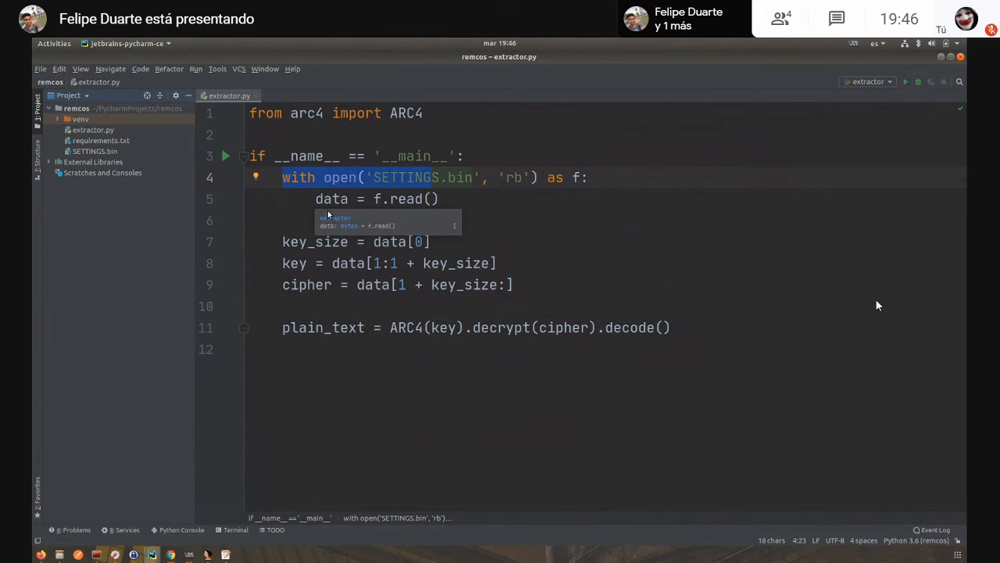
pyautogui.moveTo(283, 246); pyautogui.dragTo(433, 245)
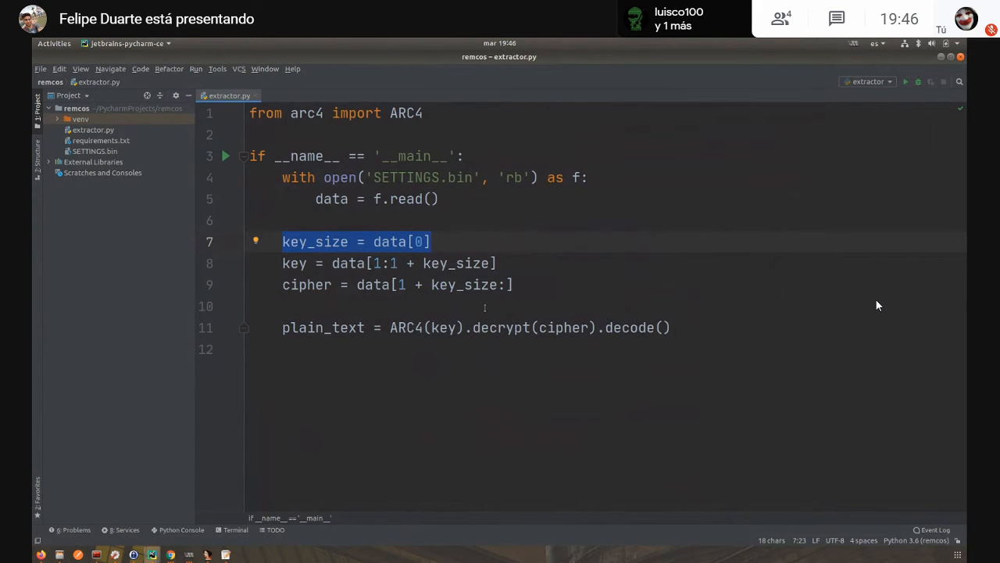
pyautogui.rightClick(464, 363)
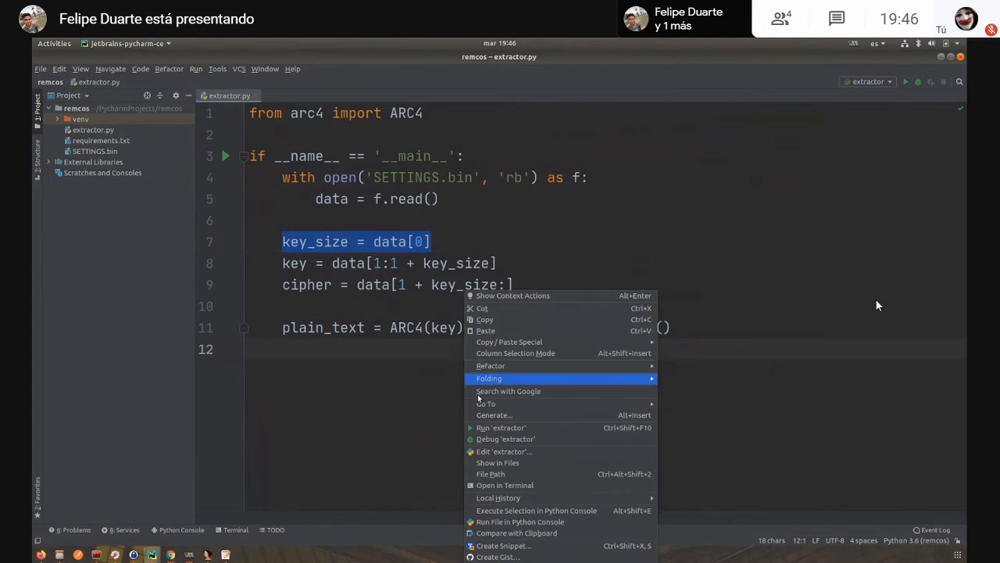
pyautogui.click(489, 424)
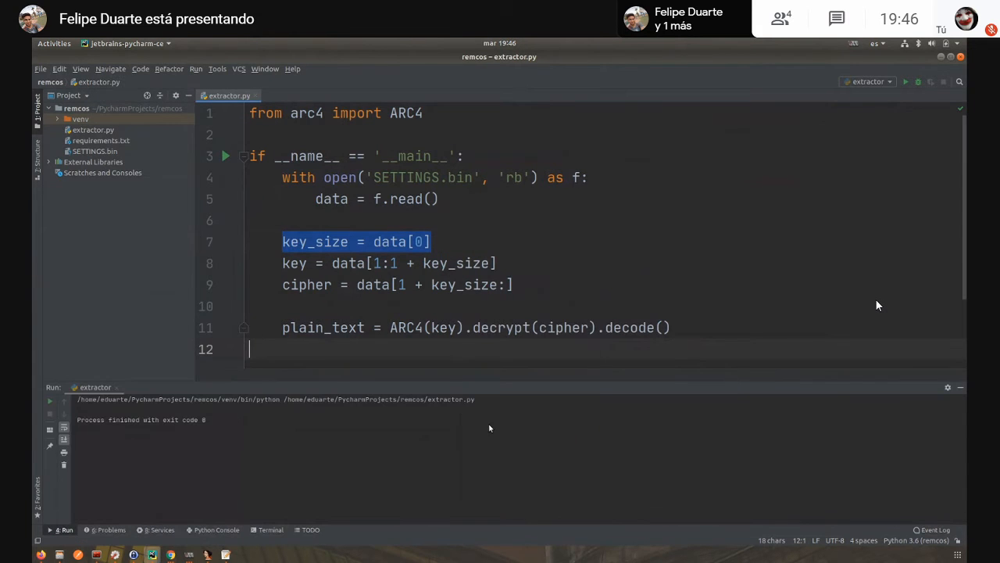
# - Add print(plain_text) after the ARC4 decryption line in extractor.py and run the script to output the decrypted configuration
pyautogui.click(711, 332)
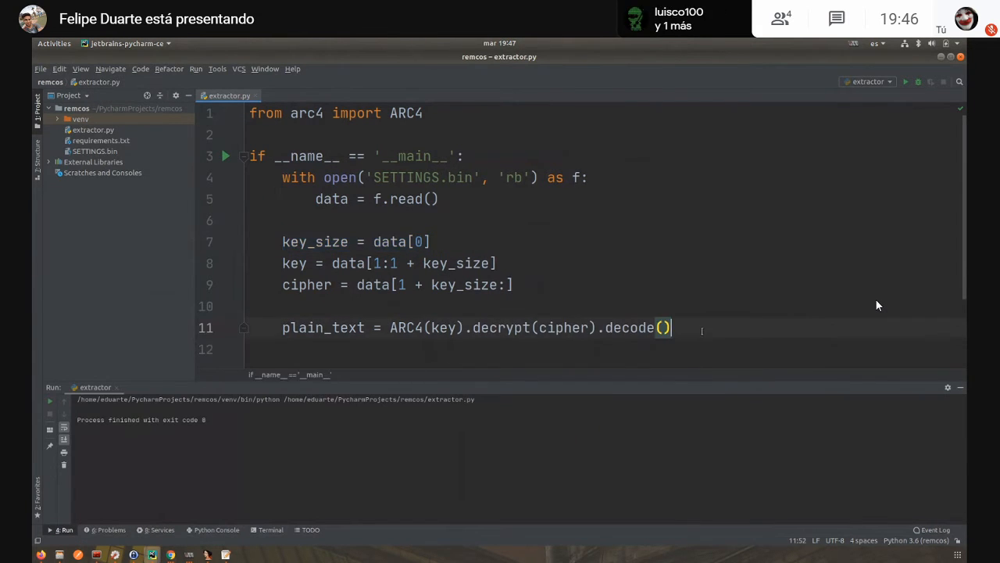
pyautogui.press('Return')
pyautogui.press('Return')
pyautogui.write('prin')
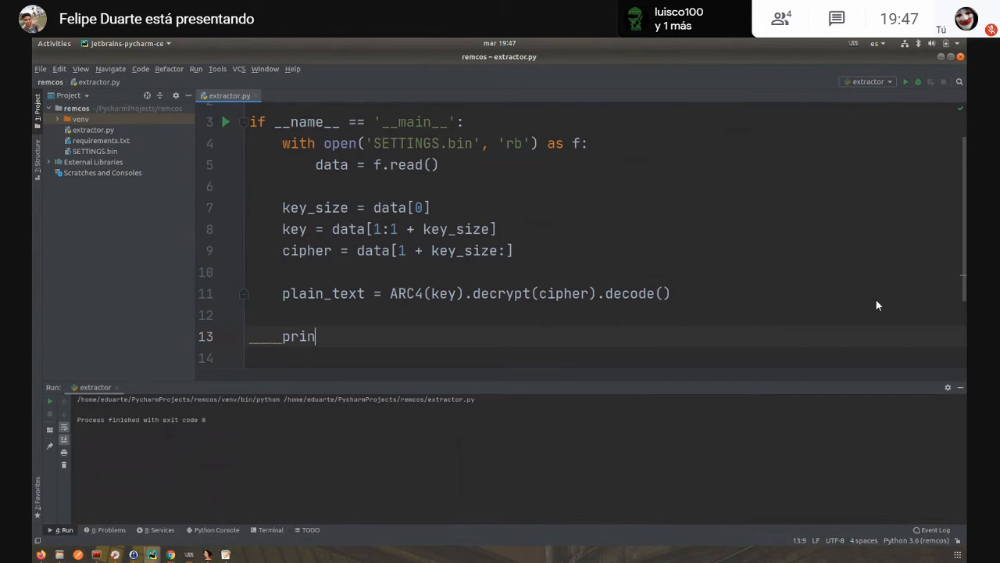
pyautogui.press('Return')
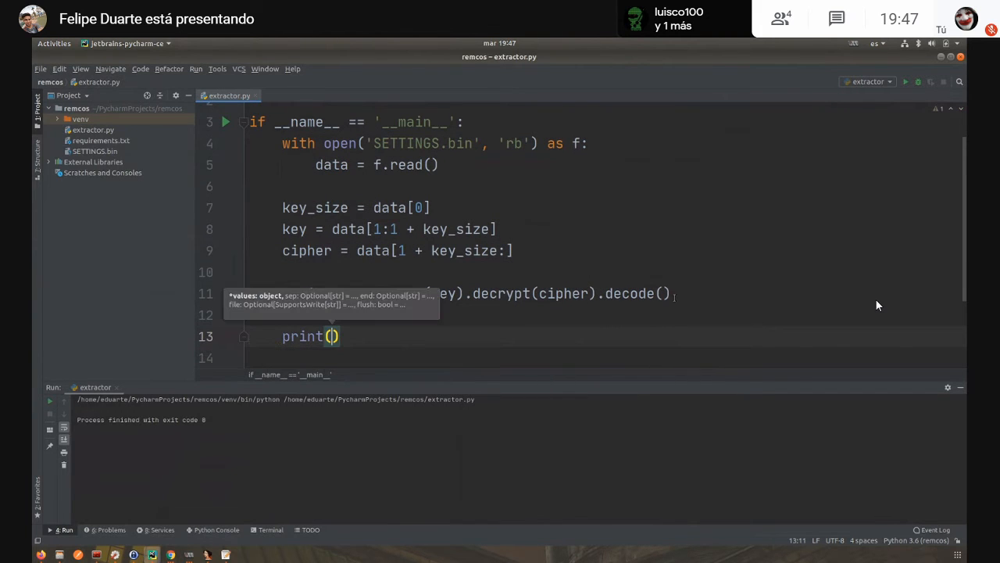
pyautogui.click(314, 276)
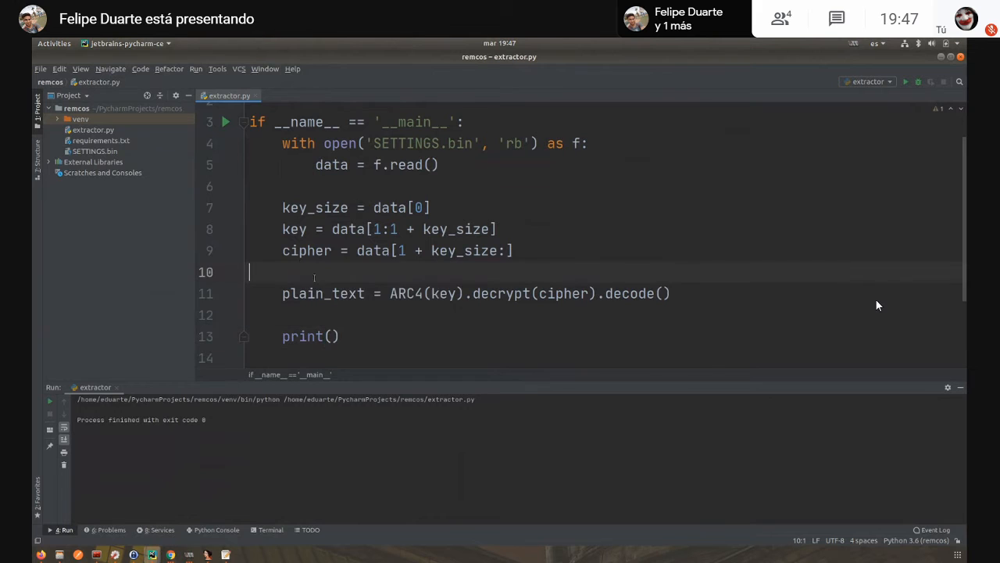
pyautogui.doubleClick(322, 293)
pyautogui.hotkey('ctrl', 'c')
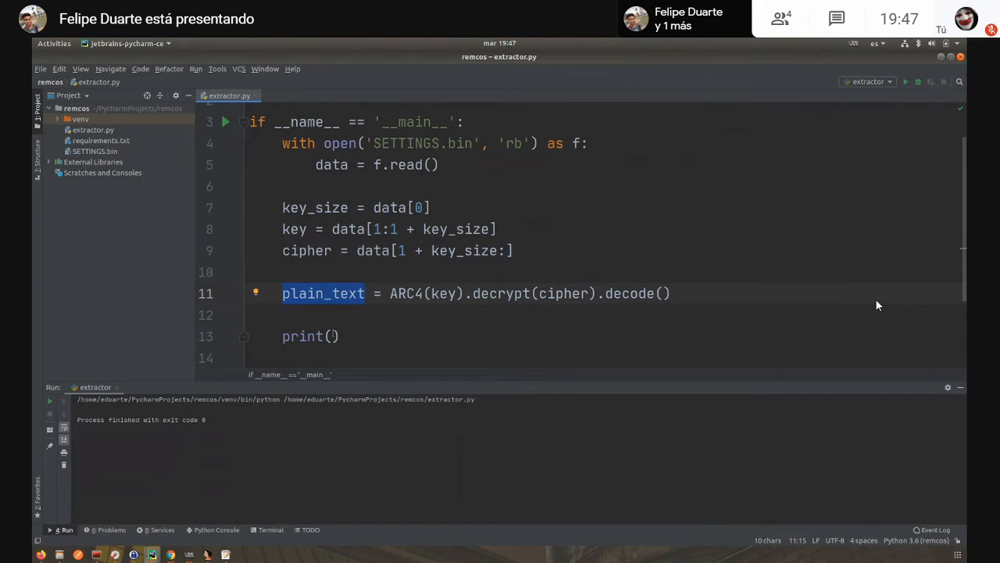
pyautogui.click(334, 336)
pyautogui.hotkey('ctrl', 'v')
pyautogui.rightClick(456, 337)
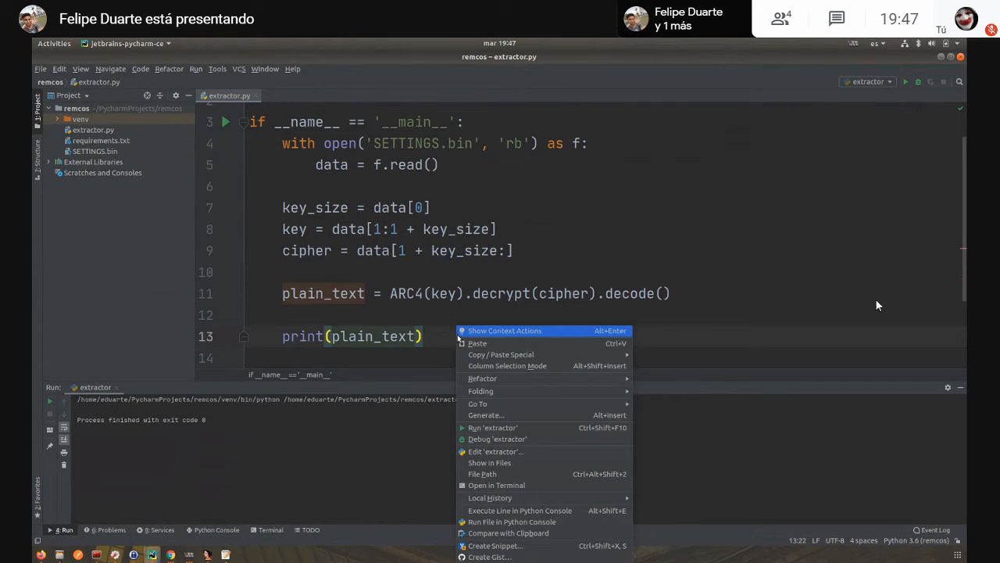
pyautogui.click(494, 428)
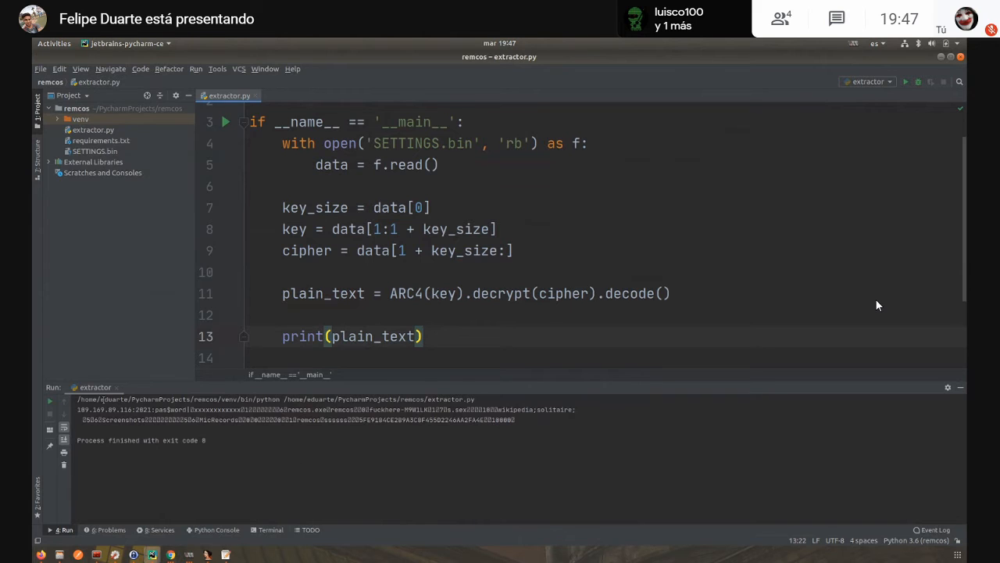
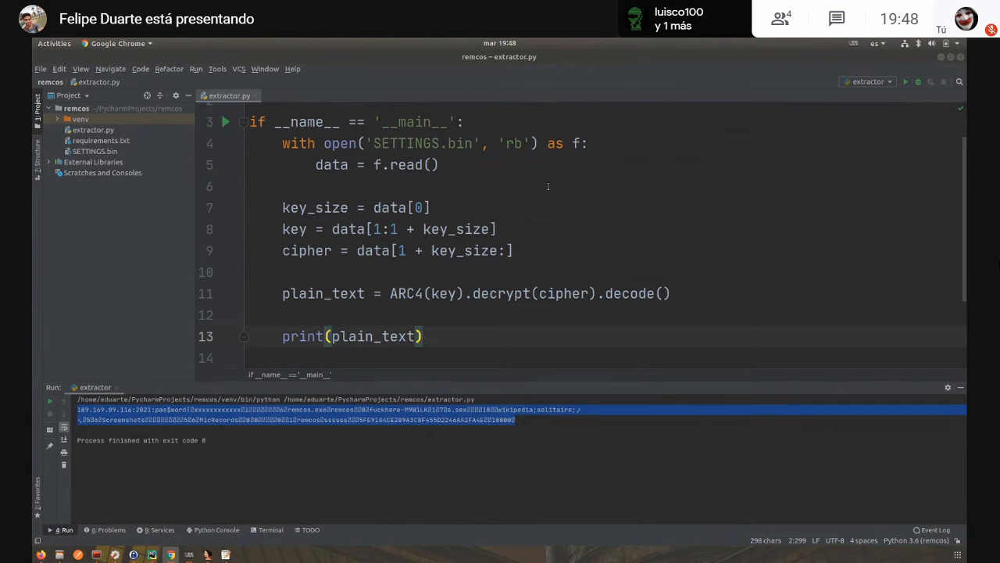
# - Bring up the run and debug options for the extractor.py script from the code editor
pyautogui.click(519, 239)
pyautogui.rightClick(519, 239)
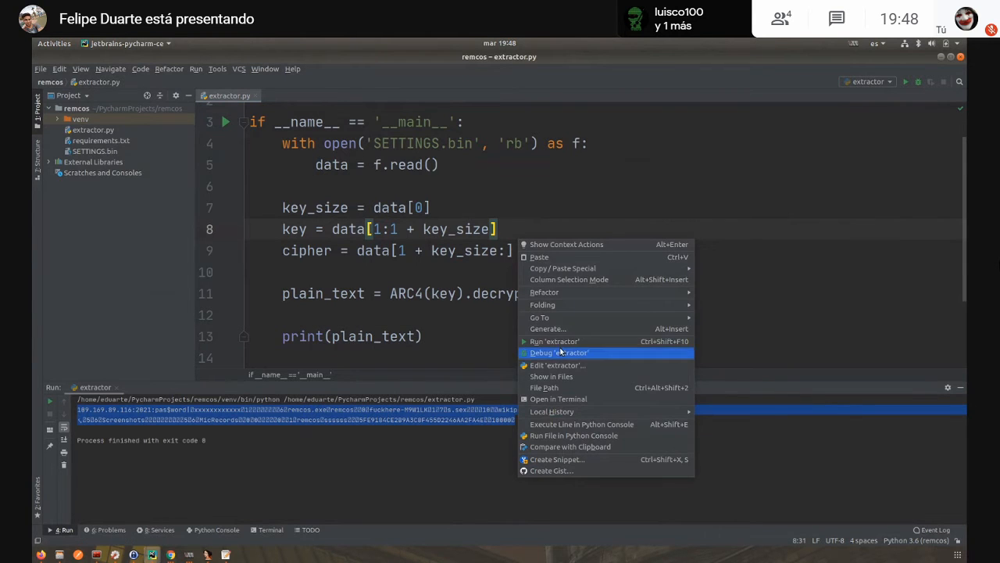
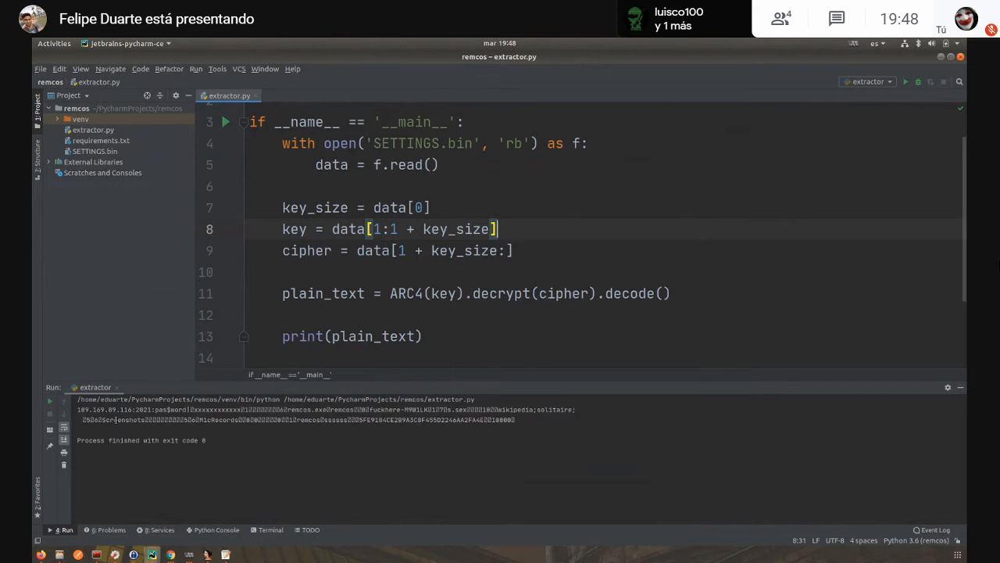
# - Enlarge the extractor script's run output text to examine the decrypted Remcos configuration
pyautogui.click(77, 409)
pyautogui.scroll(6, 151, 442)
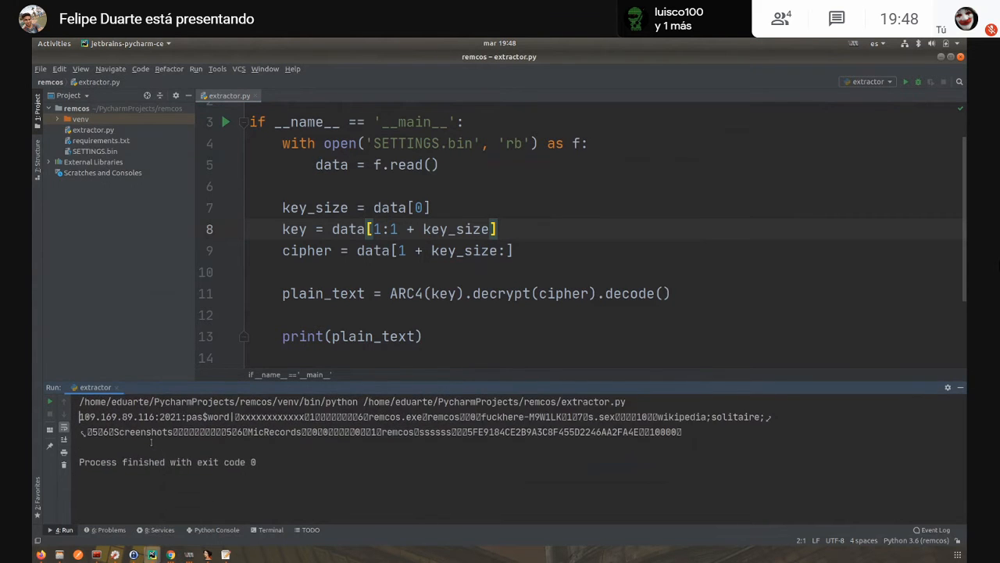
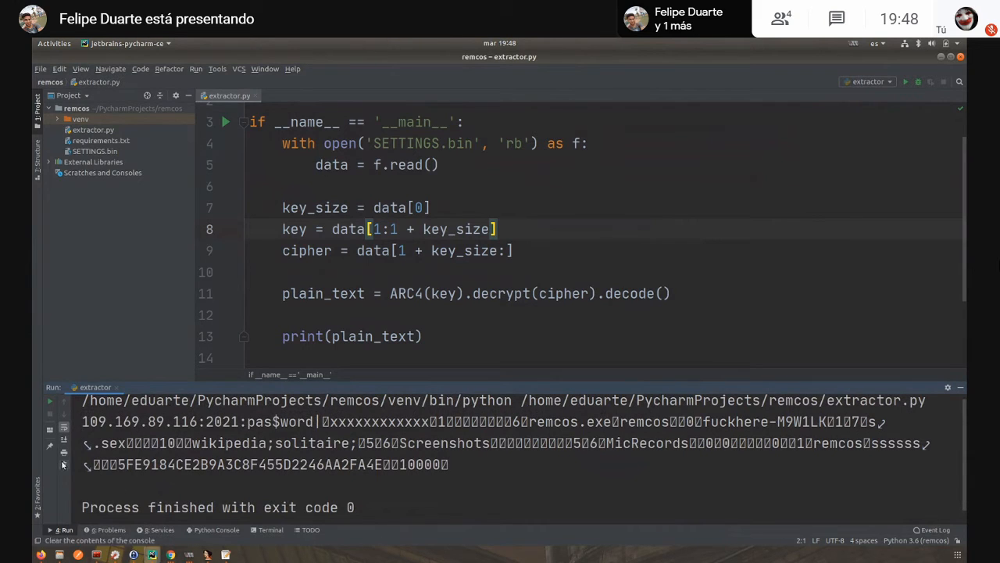
# - Select the server IP address at the start of the decrypted configuration in the extractor's run output
pyautogui.moveTo(82, 421); pyautogui.dragTo(198, 422)
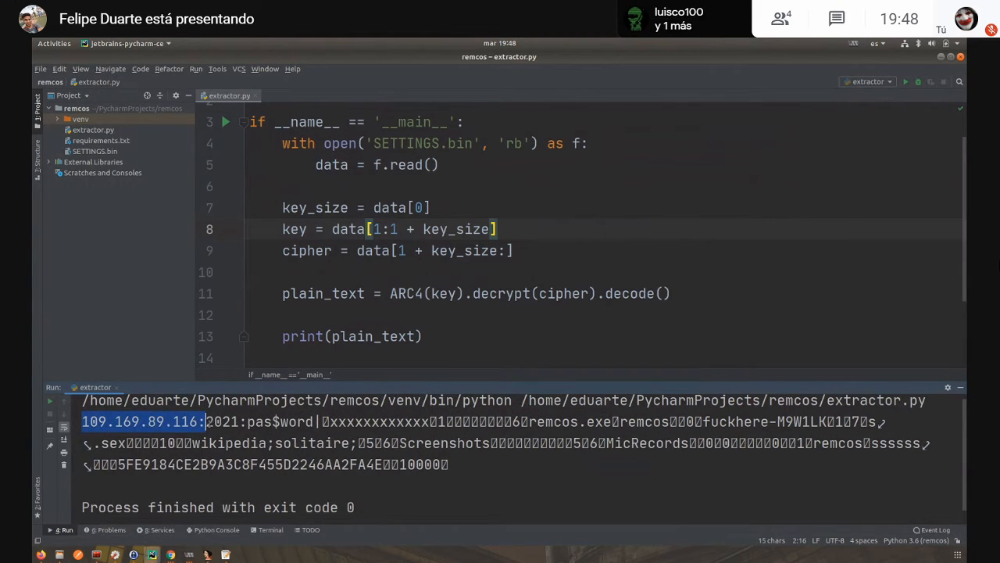
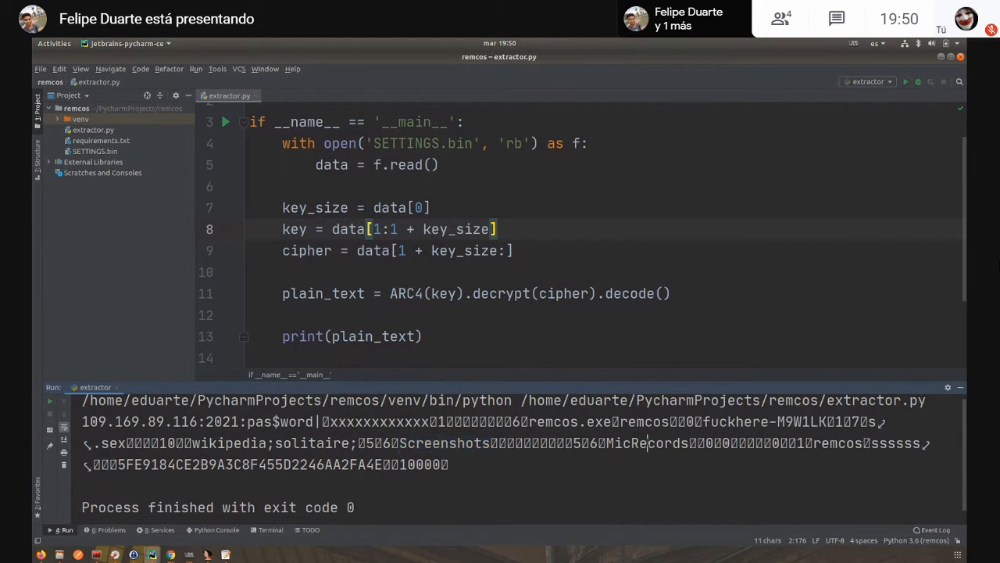
# - Select the MicRecords value in the extractor's decrypted configuration output, and bring up the previews of the open Google Chrome windows
pyautogui.doubleClick(651, 443)
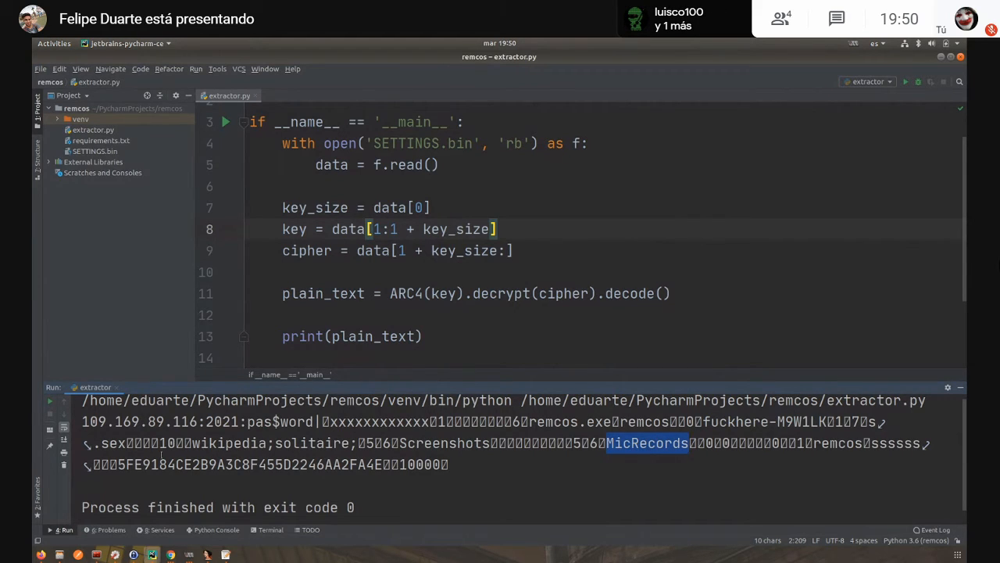
pyautogui.click(40, 555)
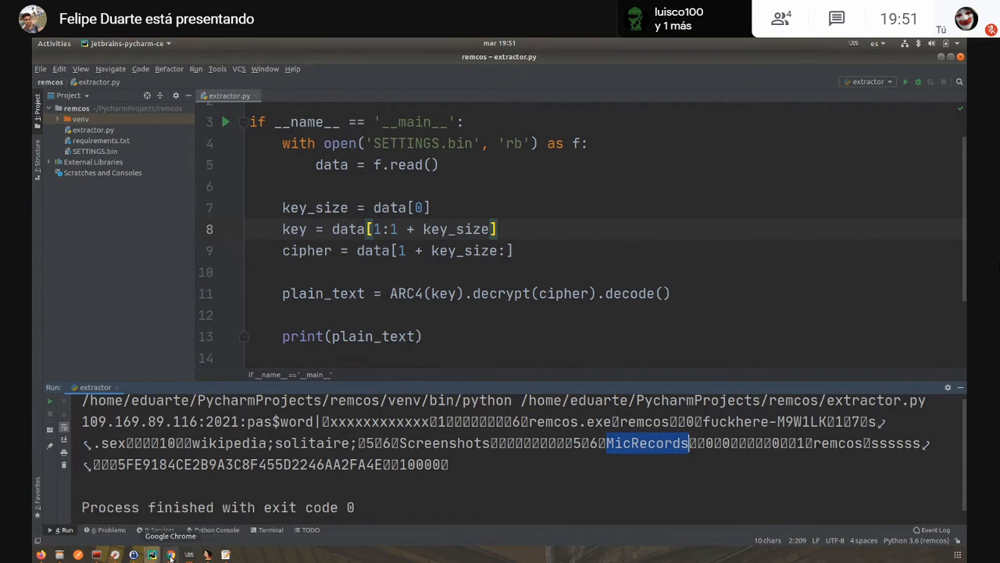
pyautogui.moveTo(170, 555)
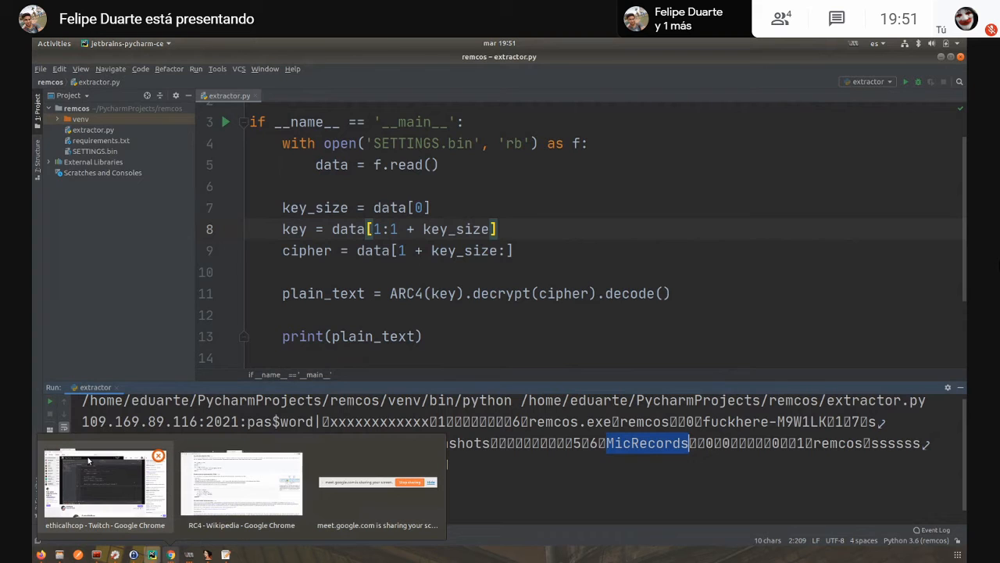
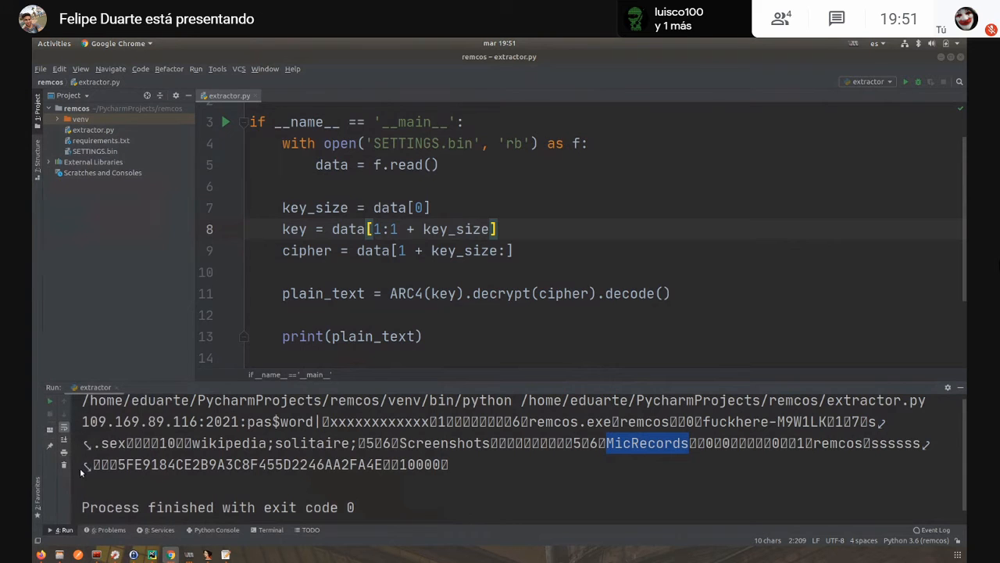
# - Switch to the Chrome window, search Google for "ratdaecoder" in a new tab and open the RAT Decoders project page
pyautogui.click(189, 522)
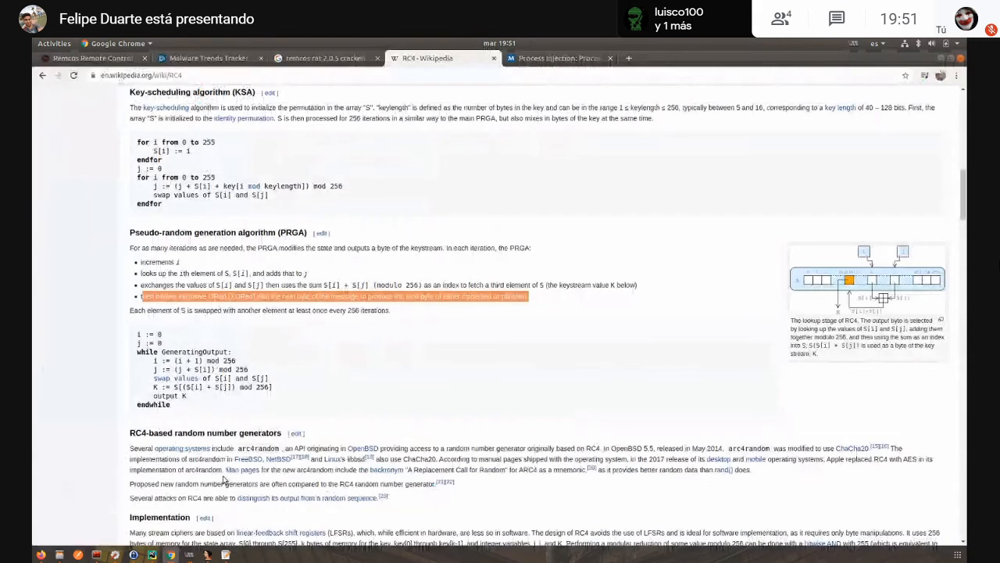
pyautogui.click(631, 58)
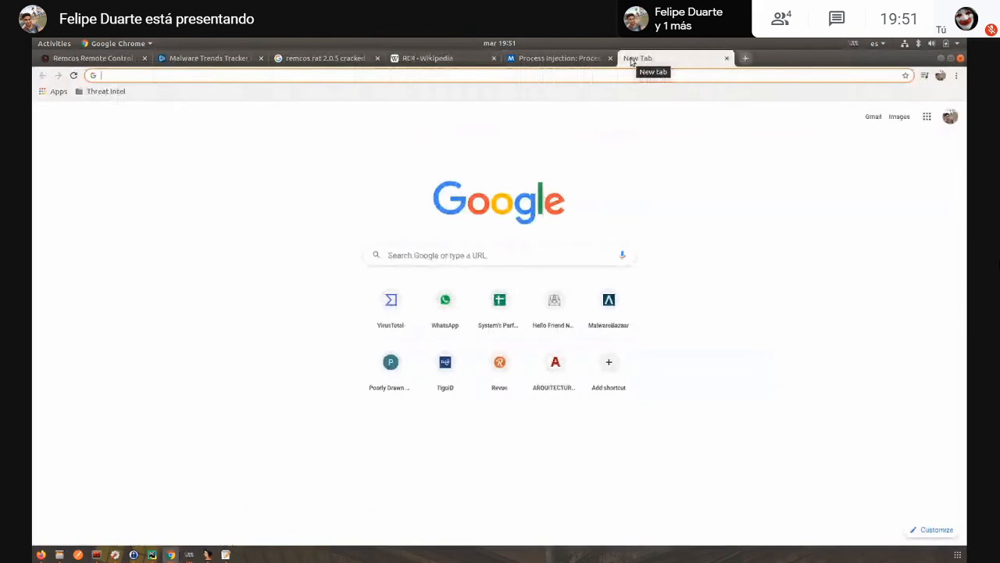
pyautogui.write('ratdaecoder')
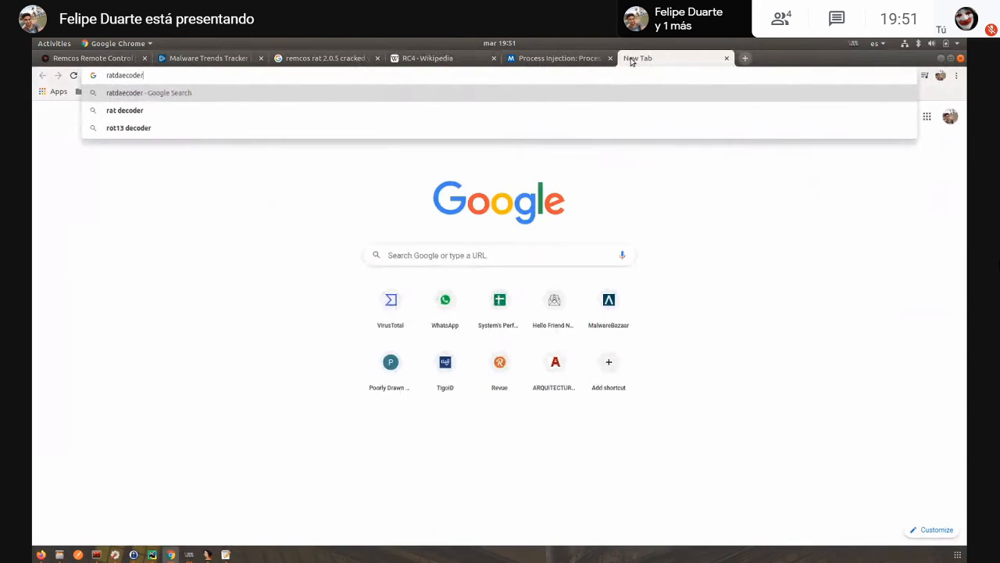
pyautogui.press('Return')
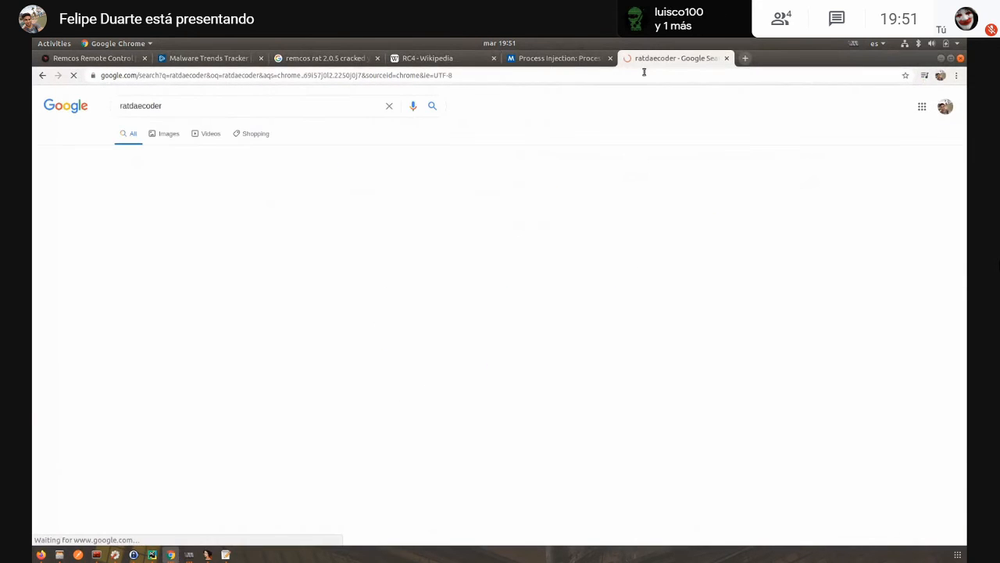
pyautogui.click(232, 226)
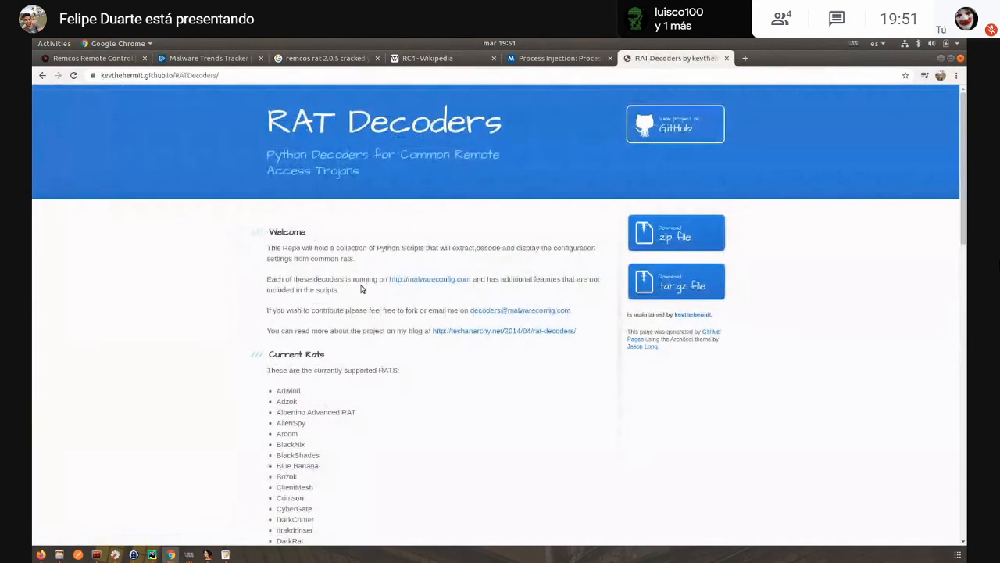
# - Examine the RAT Decoders page's lists of supported and upcoming RATs and highlight the Adwind entry
pyautogui.scroll(-5, 328, 312)
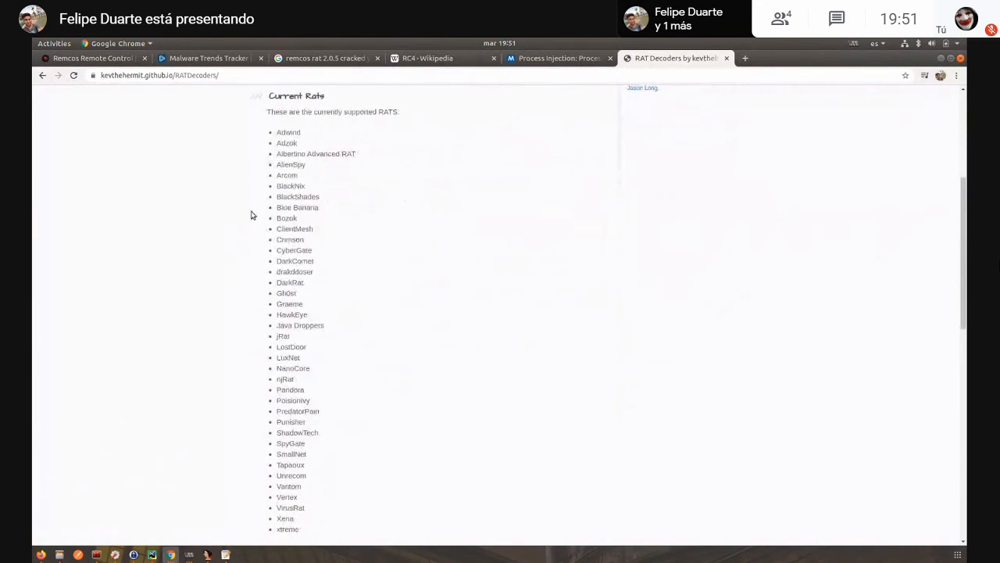
pyautogui.scroll(1, 234, 196)
pyautogui.scroll(3, 256, 195)
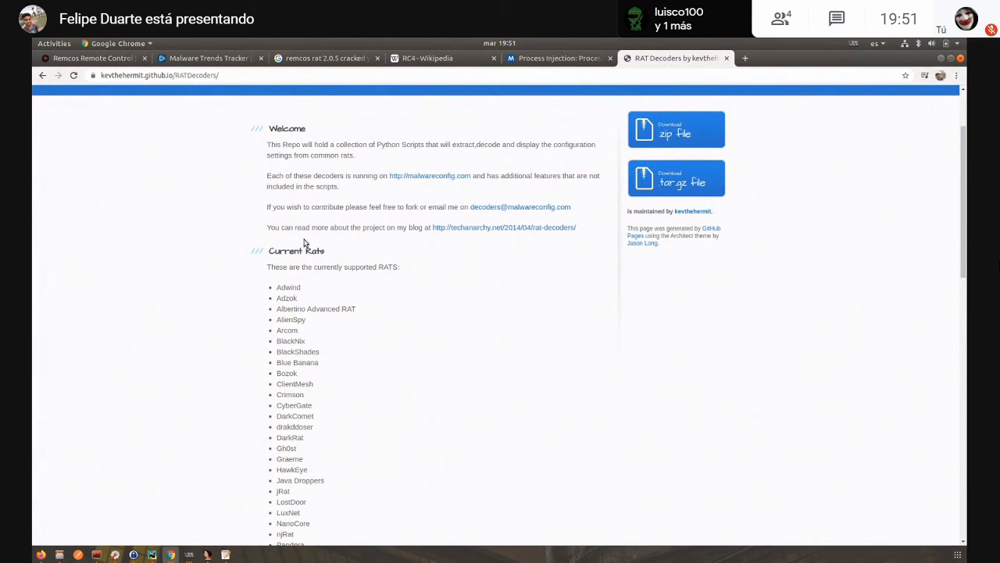
pyautogui.scroll(-3, 344, 271)
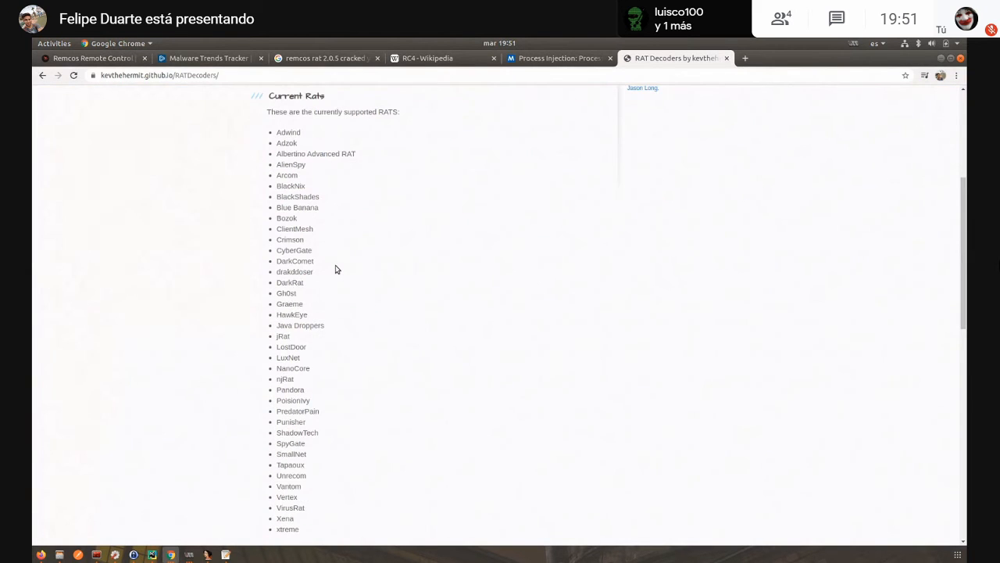
pyautogui.scroll(-1, 336, 270)
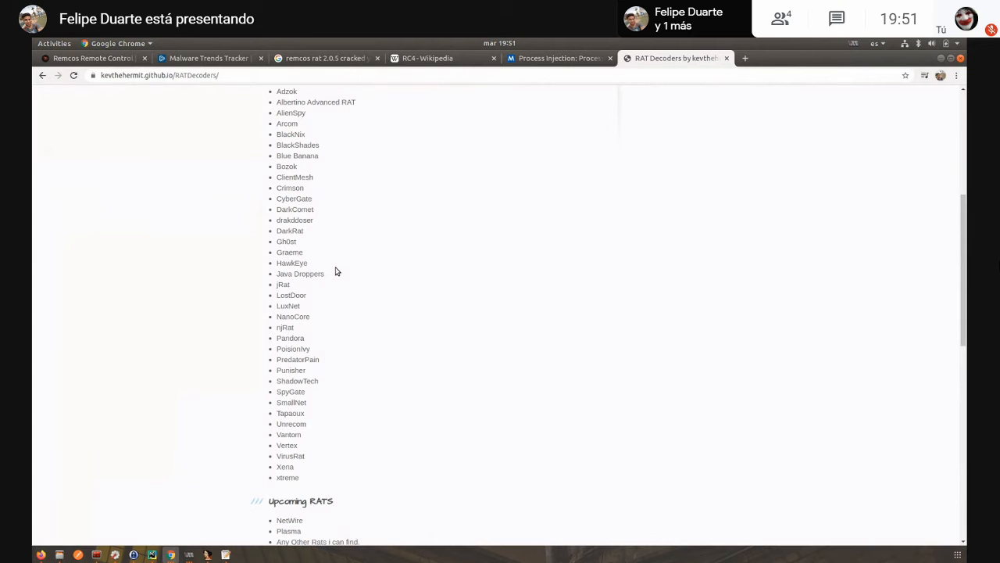
pyautogui.scroll(-3, 335, 269)
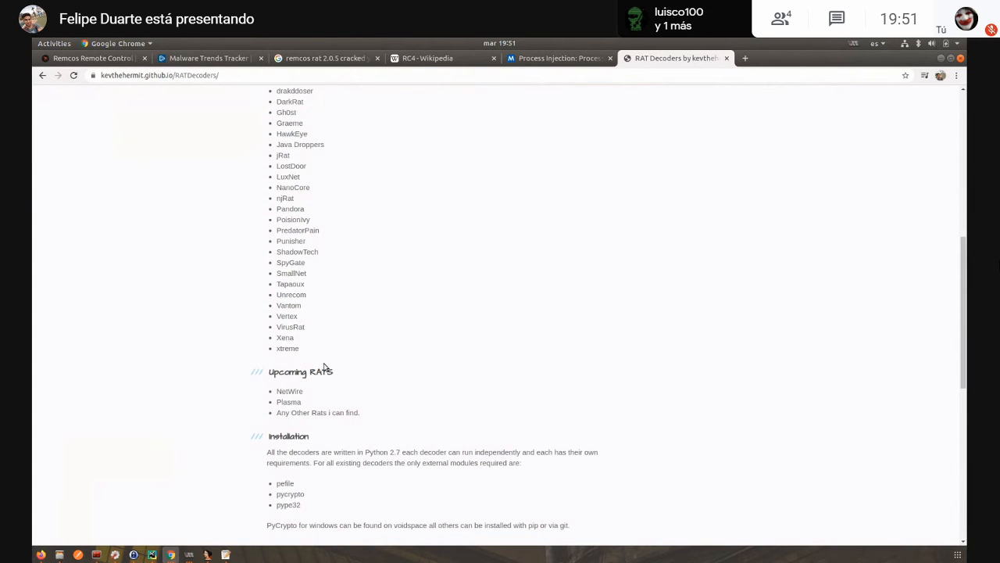
pyautogui.scroll(3, 326, 367)
pyautogui.scroll(3, 326, 367)
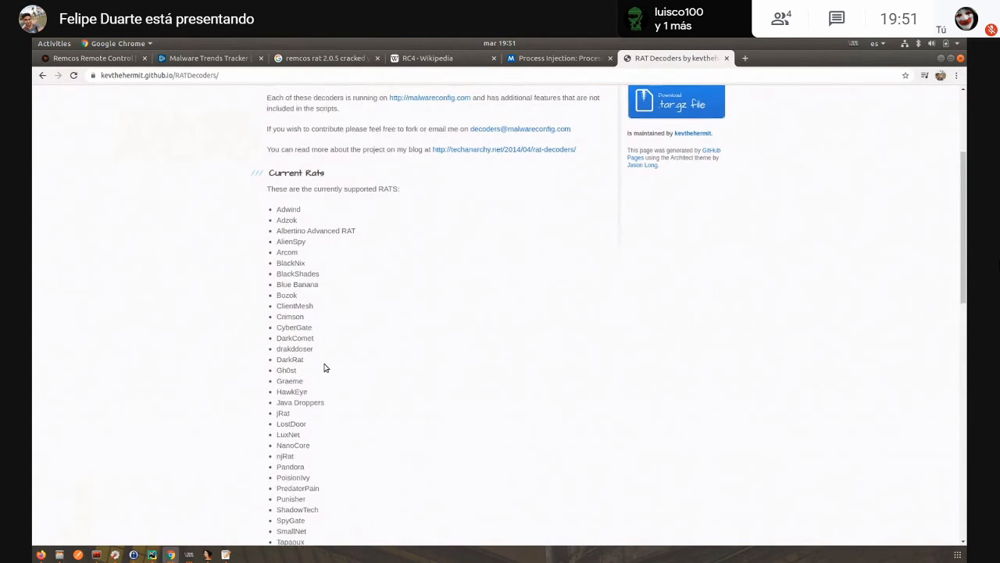
pyautogui.scroll(-1, 326, 366)
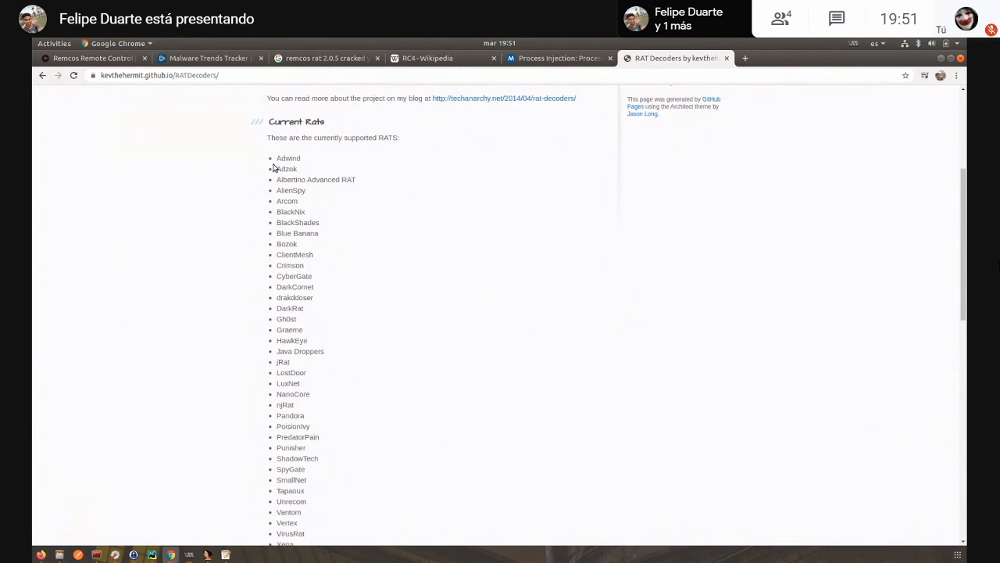
pyautogui.moveTo(266, 158); pyautogui.dragTo(291, 158)
# - Open the RATDecoders GitHub repository, look through malwareconfig's yaraRules folder and return to the malwareconfig folder
pyautogui.click(42, 75)
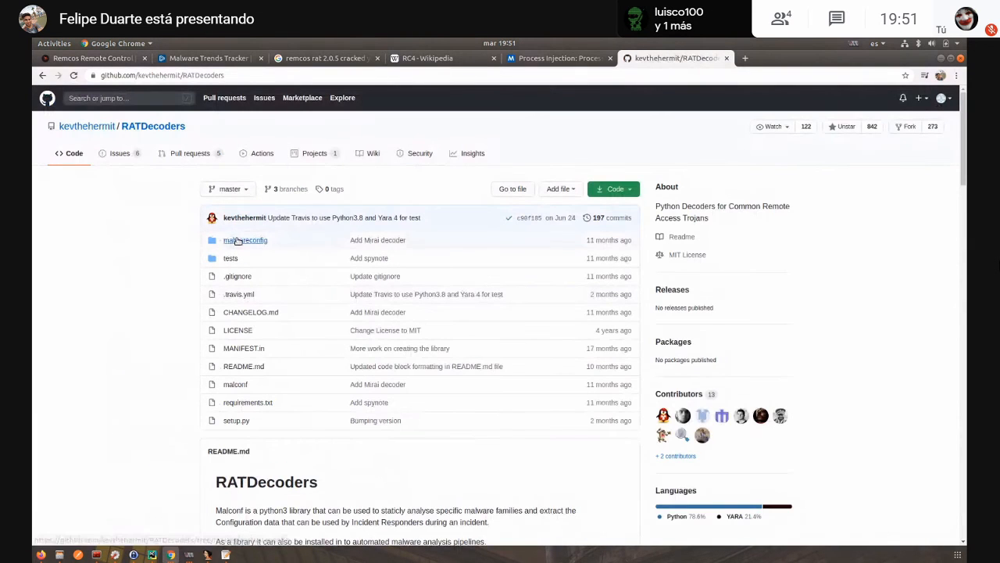
pyautogui.click(236, 240)
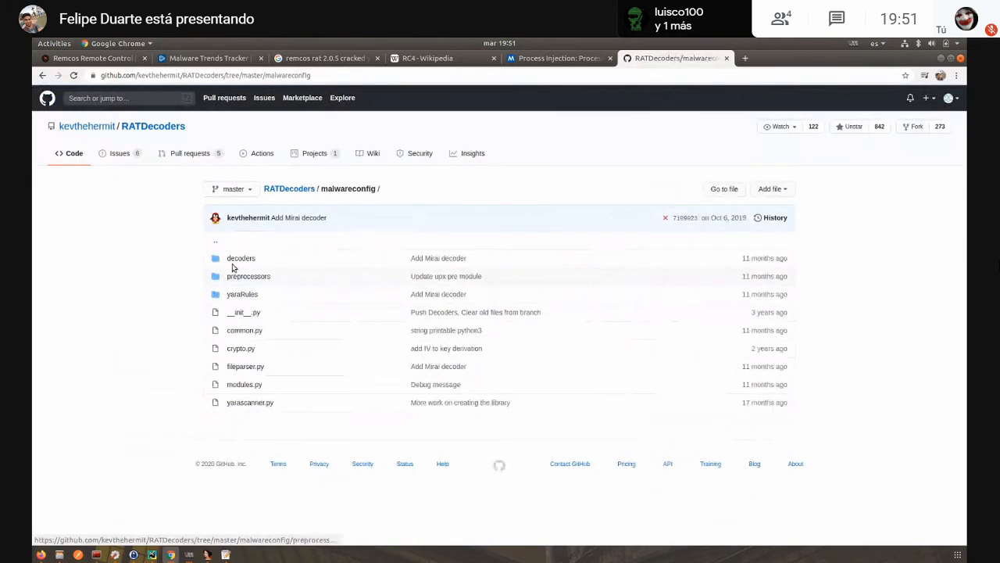
pyautogui.click(242, 296)
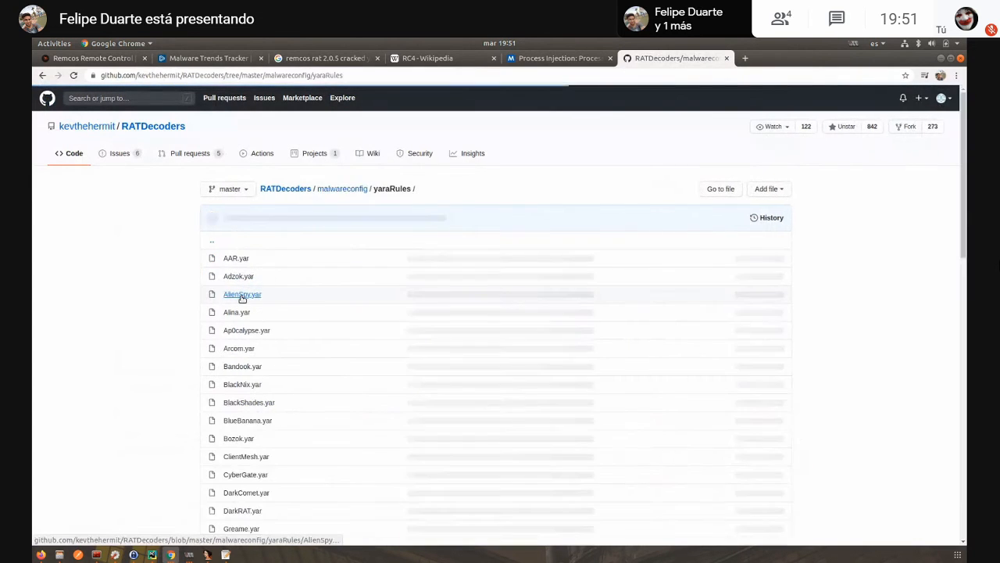
pyautogui.scroll(-3, 400, 384)
pyautogui.click(42, 75)
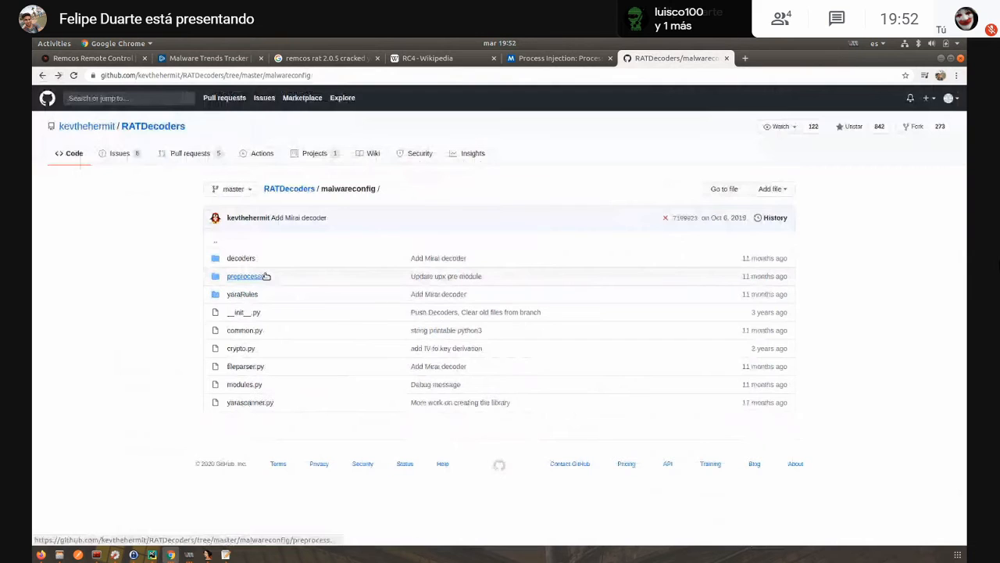
# - Open remcos.py from the decoders folder and read through its configuration decryption and parsing code
pyautogui.click(241, 259)
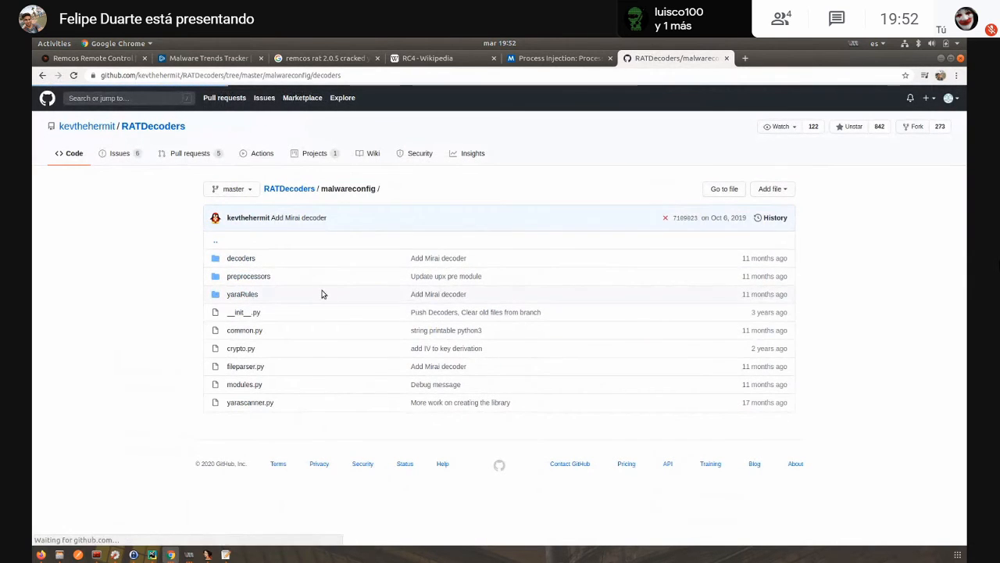
pyautogui.scroll(-4, 268, 270)
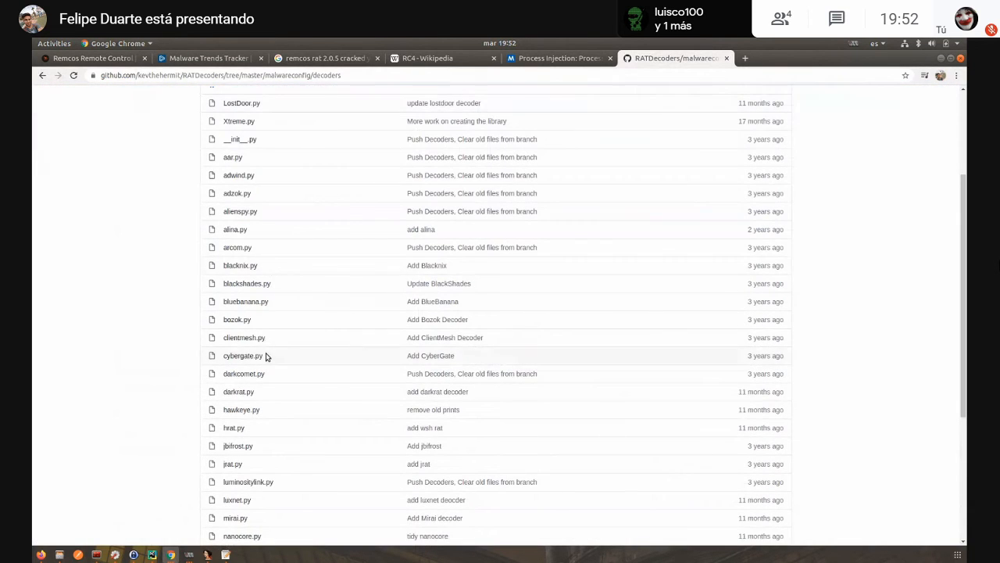
pyautogui.scroll(-5, 252, 359)
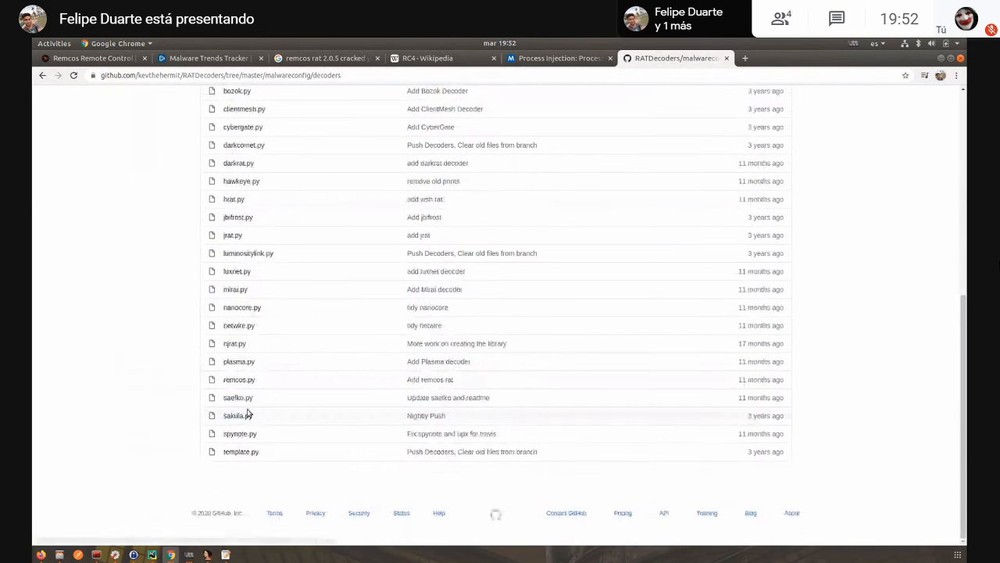
pyautogui.click(243, 381)
pyautogui.scroll(-4, 385, 320)
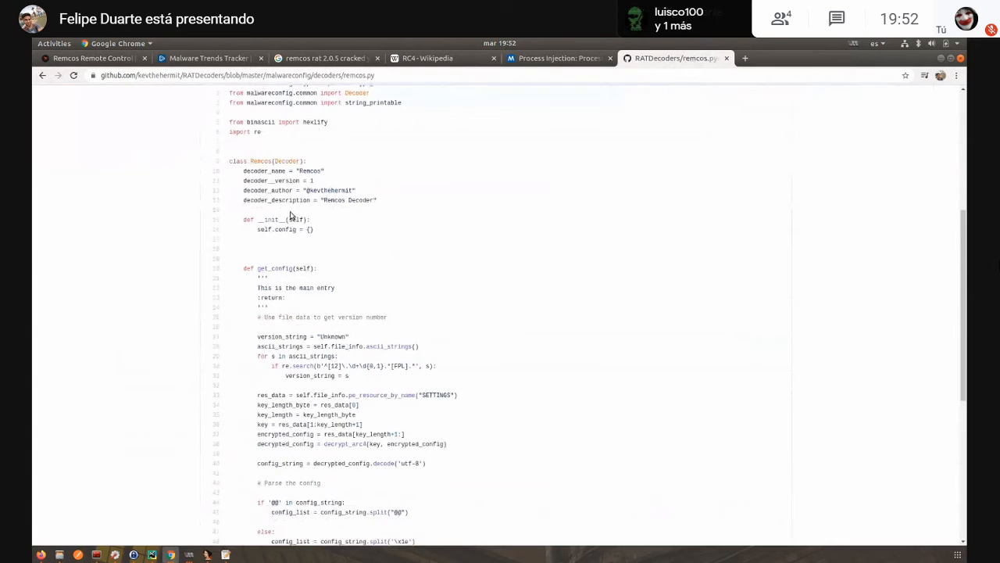
pyautogui.scroll(-4, 324, 185)
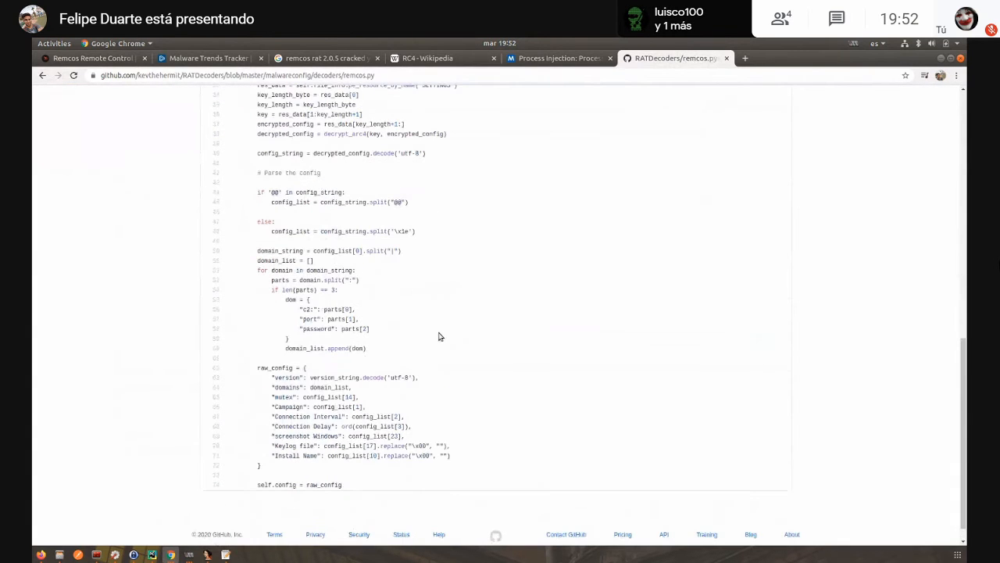
# - Highlight the configuration parsing code and the c2 entry in remcos.py, and return to the decoders folder
pyautogui.moveTo(446, 475); pyautogui.dragTo(313, 232)
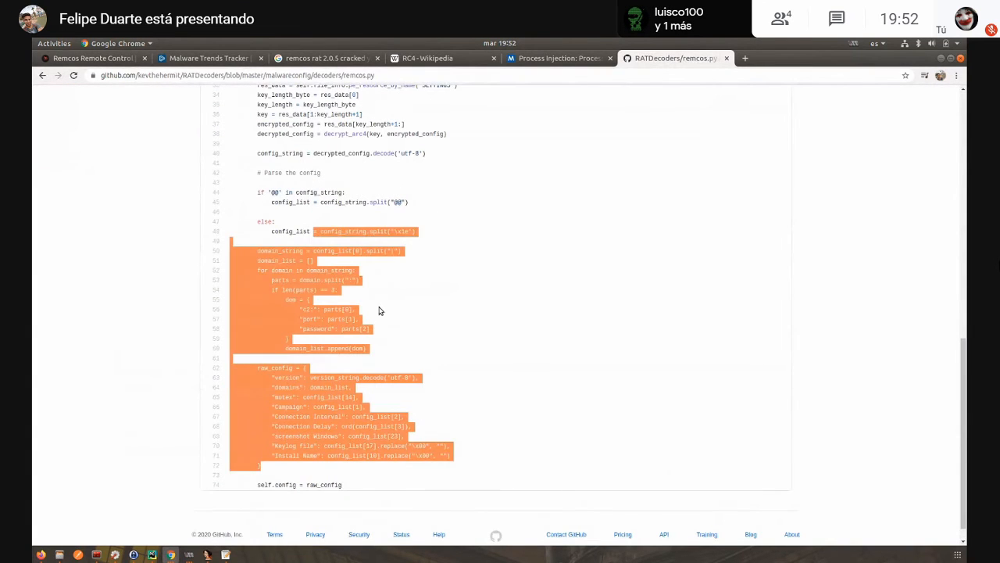
pyautogui.click(439, 400)
pyautogui.moveTo(303, 310); pyautogui.dragTo(308, 310)
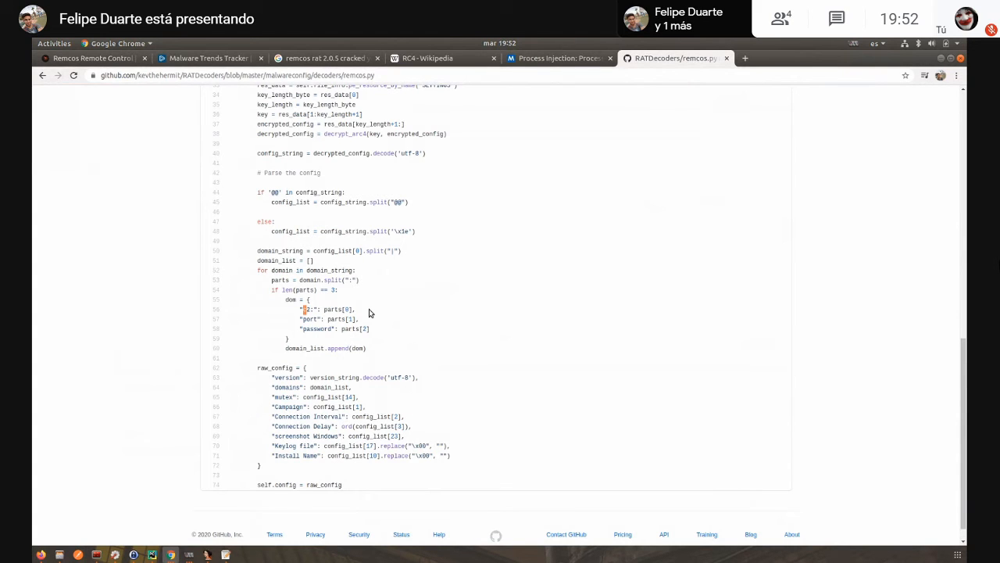
pyautogui.scroll(4, 360, 297)
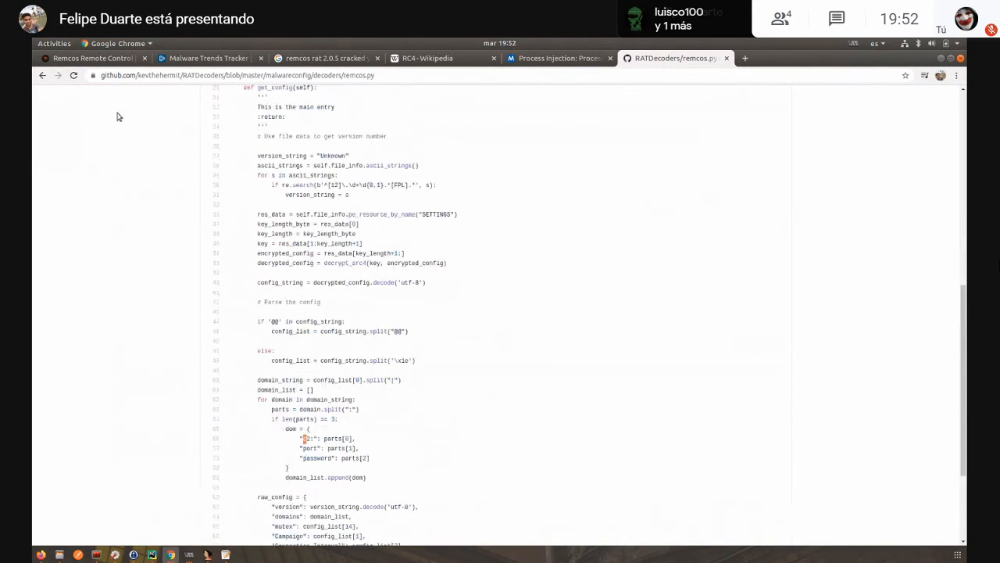
pyautogui.click(43, 75)
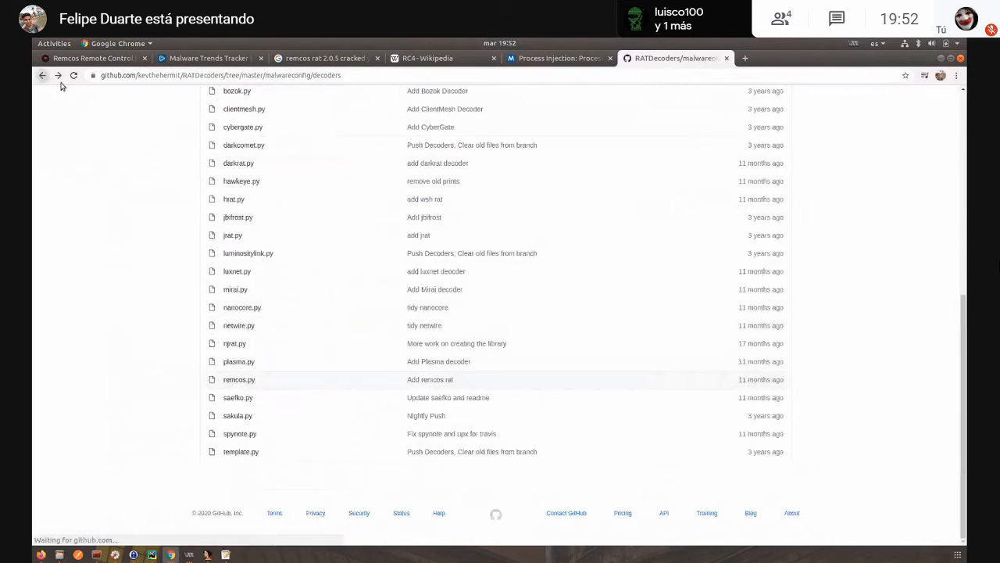
# - Search Google for "cape sandbox" in a new tab and open the ctxis/CAPE GitHub repository
pyautogui.click(745, 58)
pyautogui.write('cape')
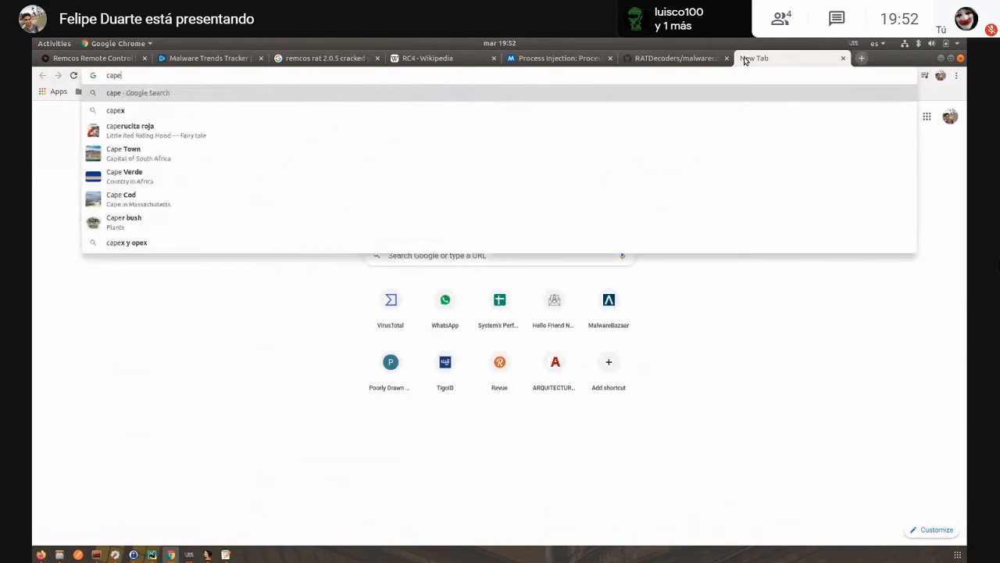
pyautogui.write(' sandbox')
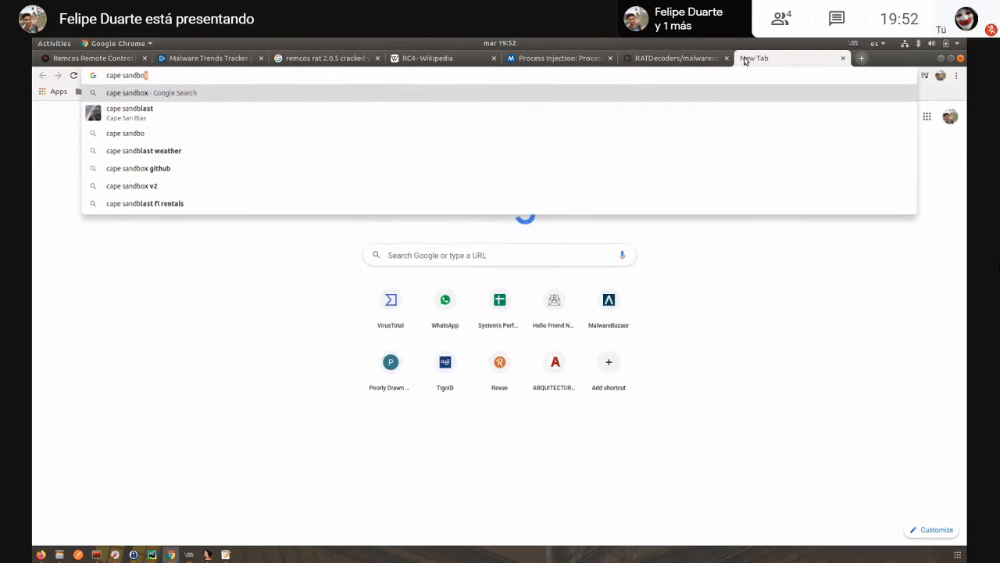
pyautogui.press('Return')
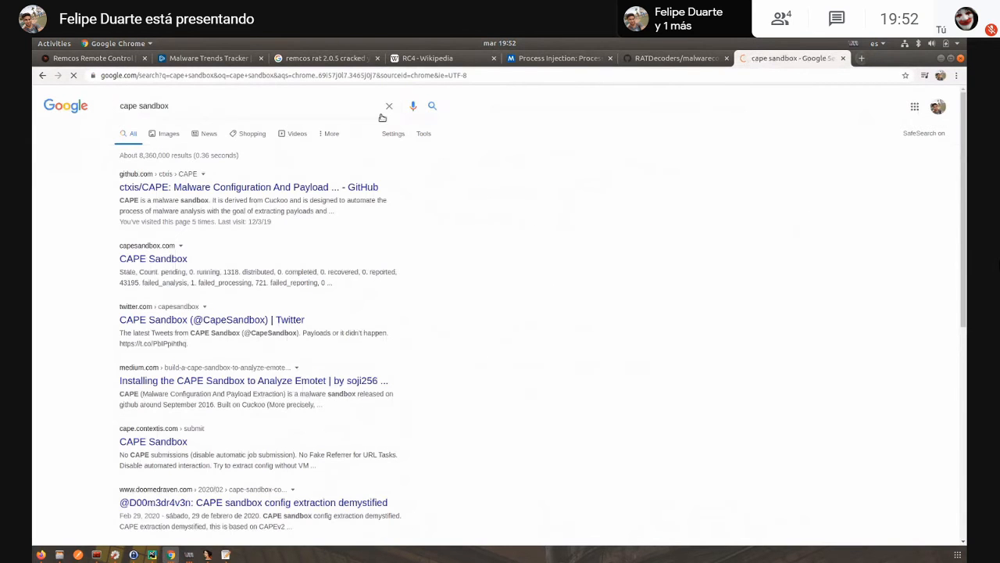
pyautogui.click(208, 189)
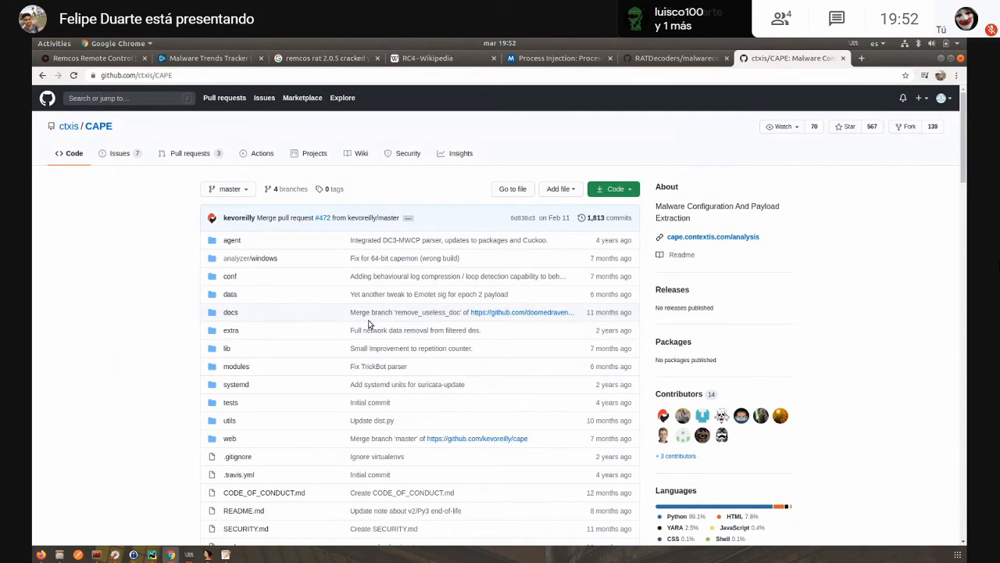
# - Browse the CAPE repository's analyzer/windows/modules folder and return to the repository root
pyautogui.click(248, 259)
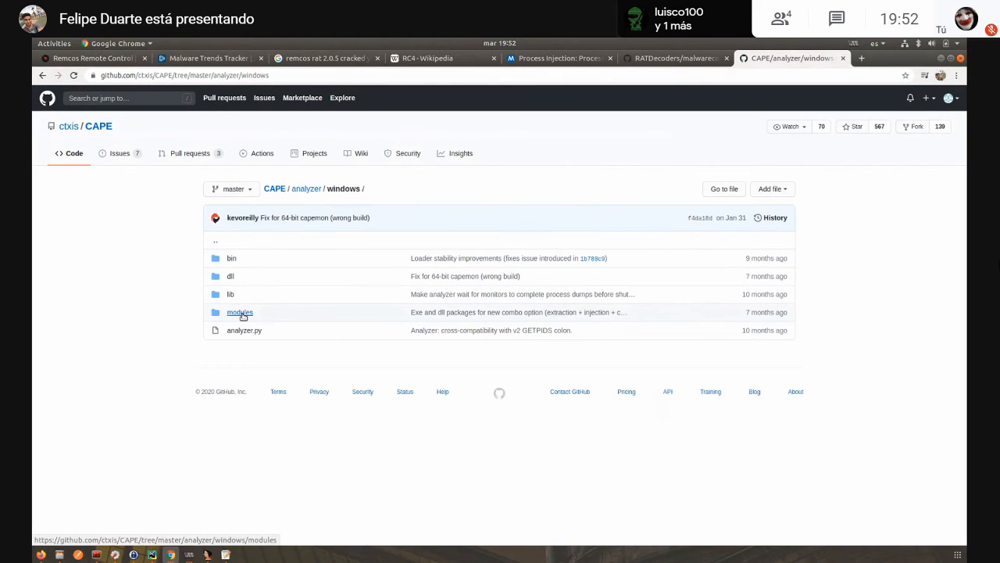
pyautogui.click(240, 312)
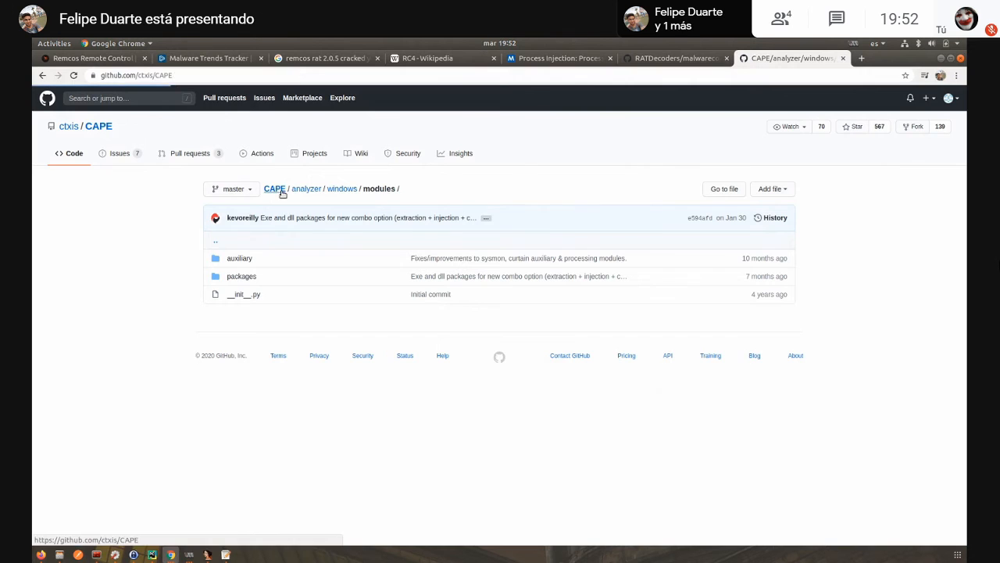
pyautogui.click(275, 189)
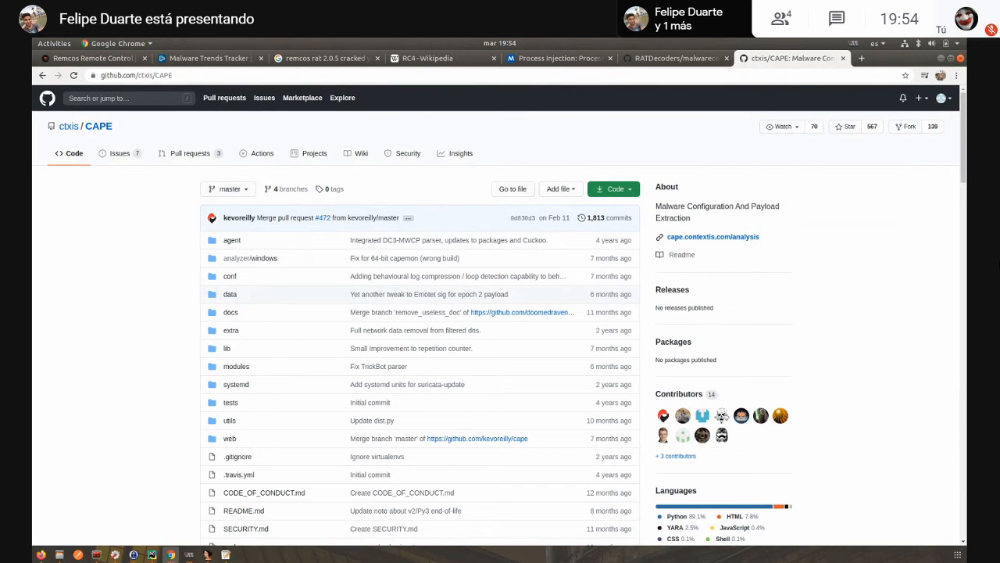
# - Unmute the Google Meet microphone to speak and mute it again, two times during the discussion
pyautogui.hotkey('alt', 'Tab')
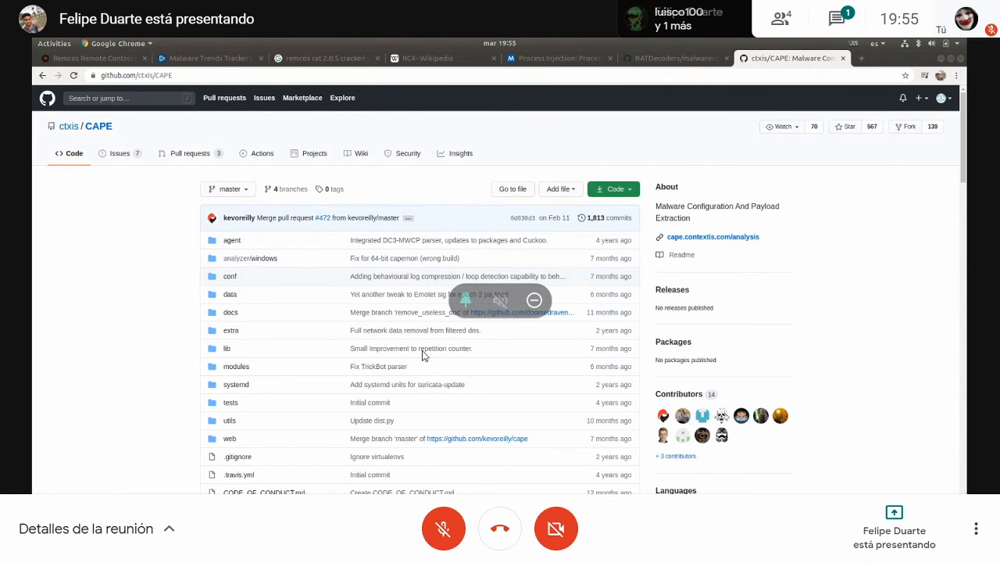
pyautogui.click(444, 533)
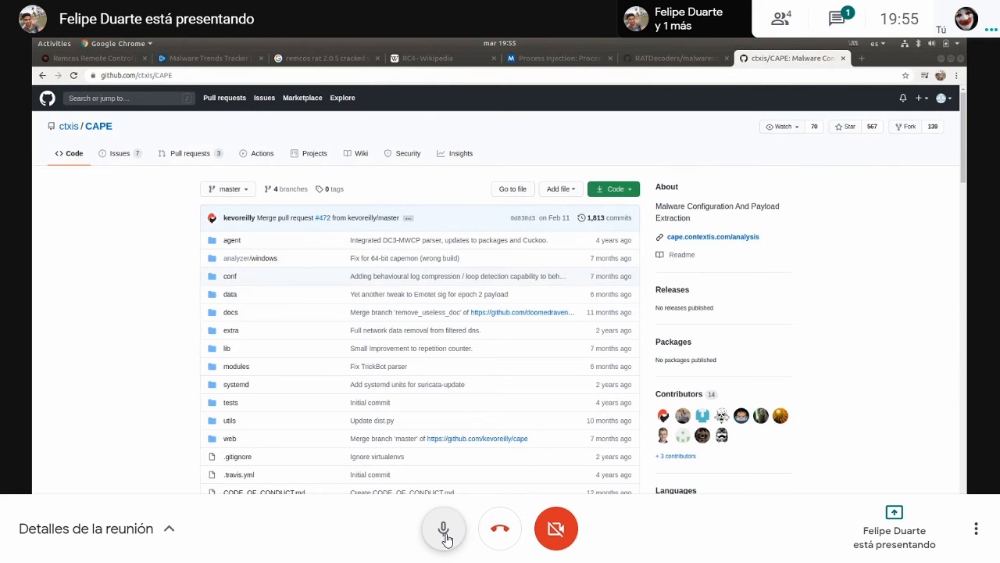
pyautogui.click(443, 529)
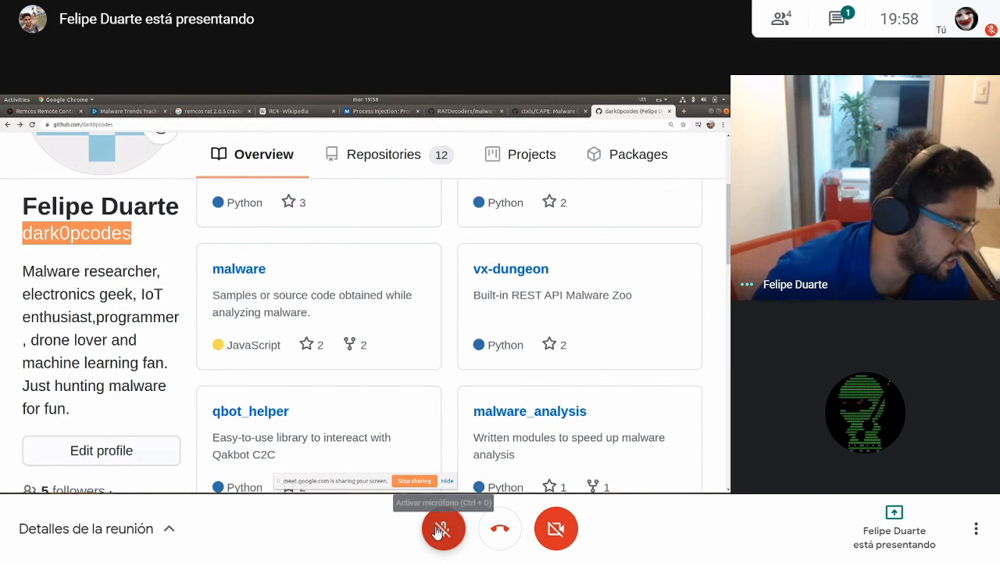
pyautogui.click(440, 529)
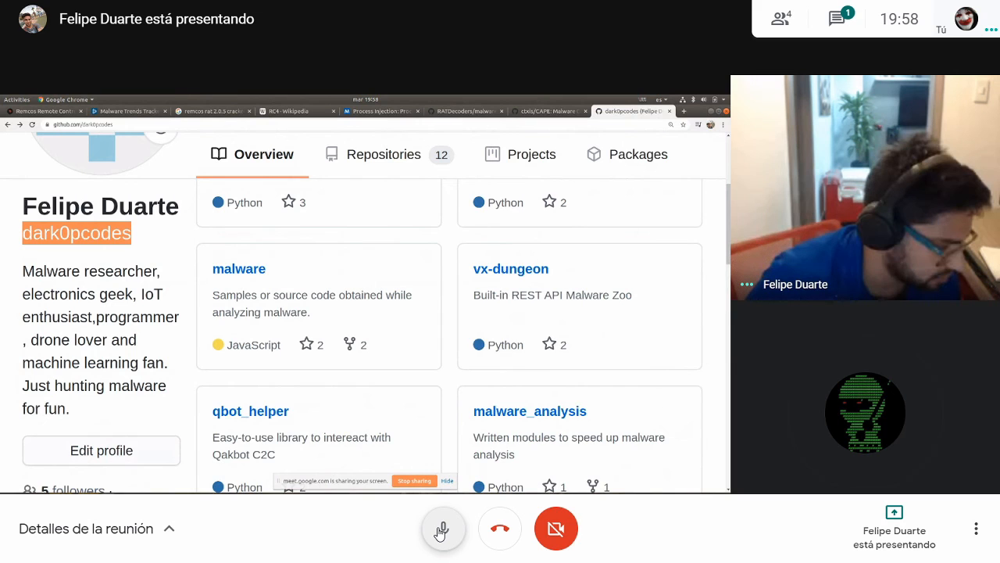
pyautogui.click(440, 532)
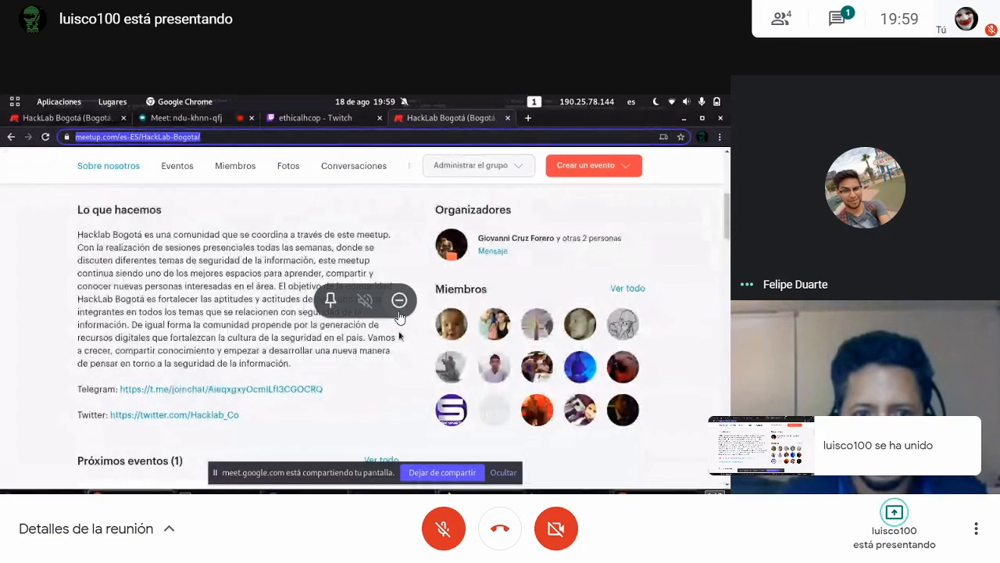
# - Pin the new presenter's shared screen, view the live Twitch stream and its chat, and return to the HackLab Bogotá Meetup page
pyautogui.click(331, 303)
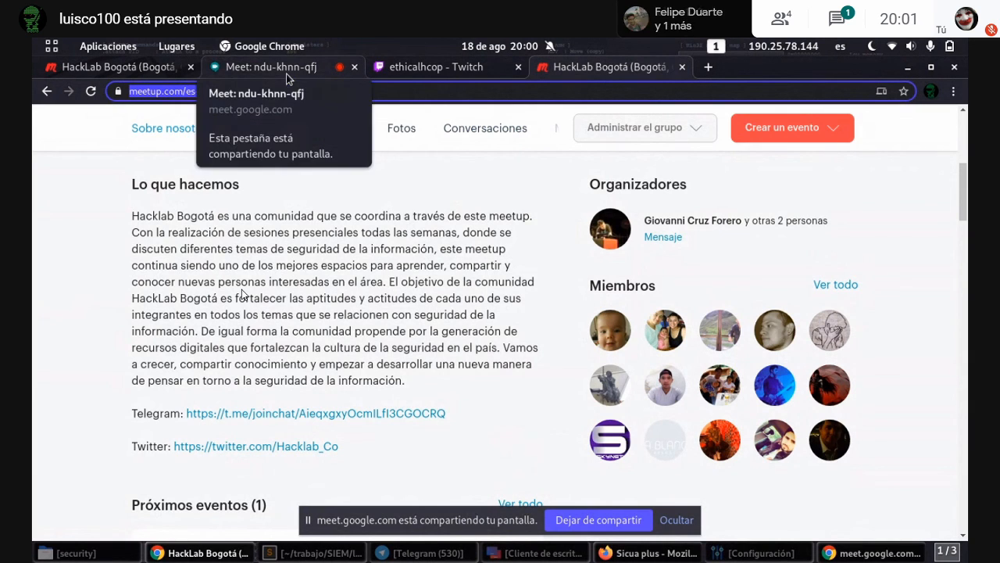
pyautogui.click(460, 71)
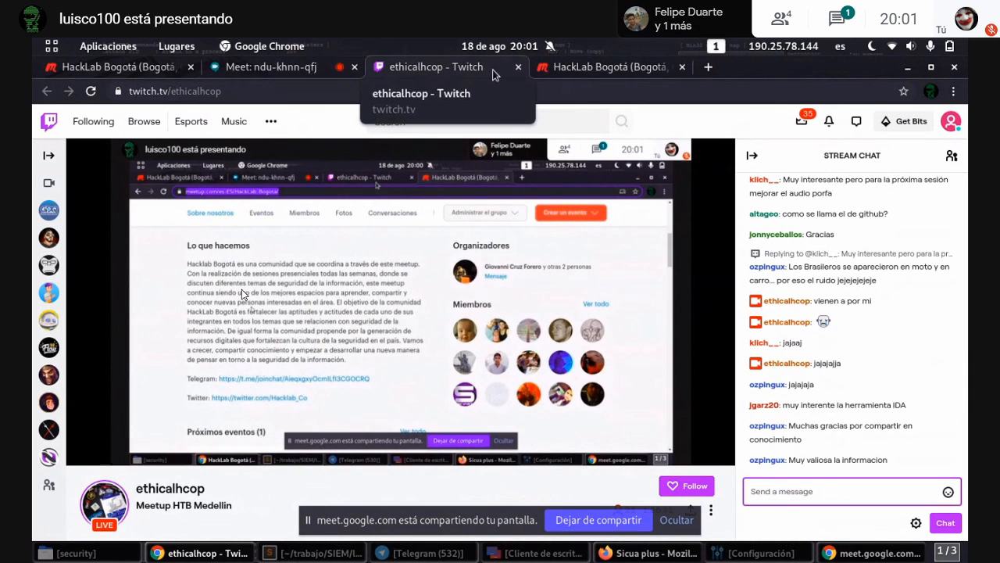
pyautogui.click(560, 67)
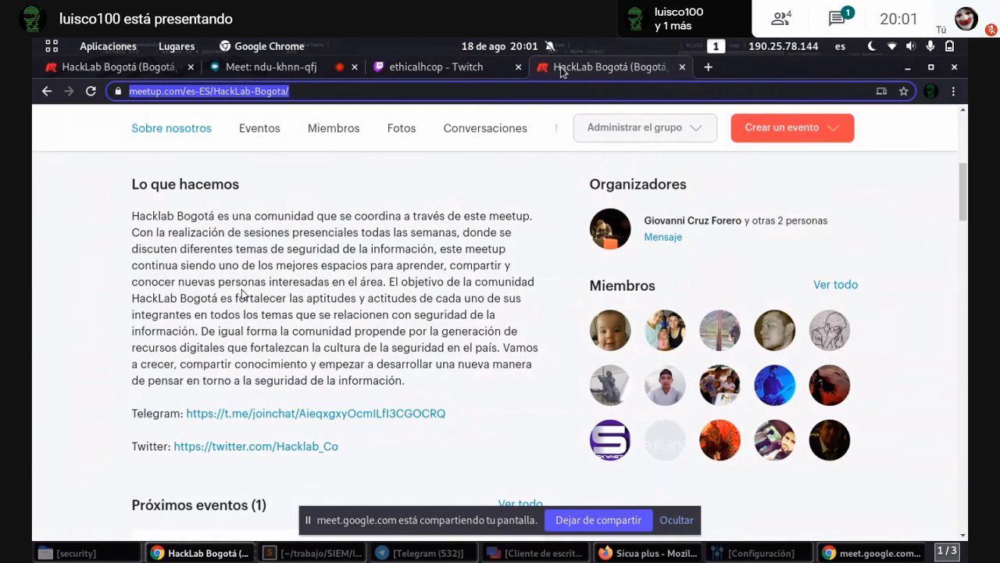